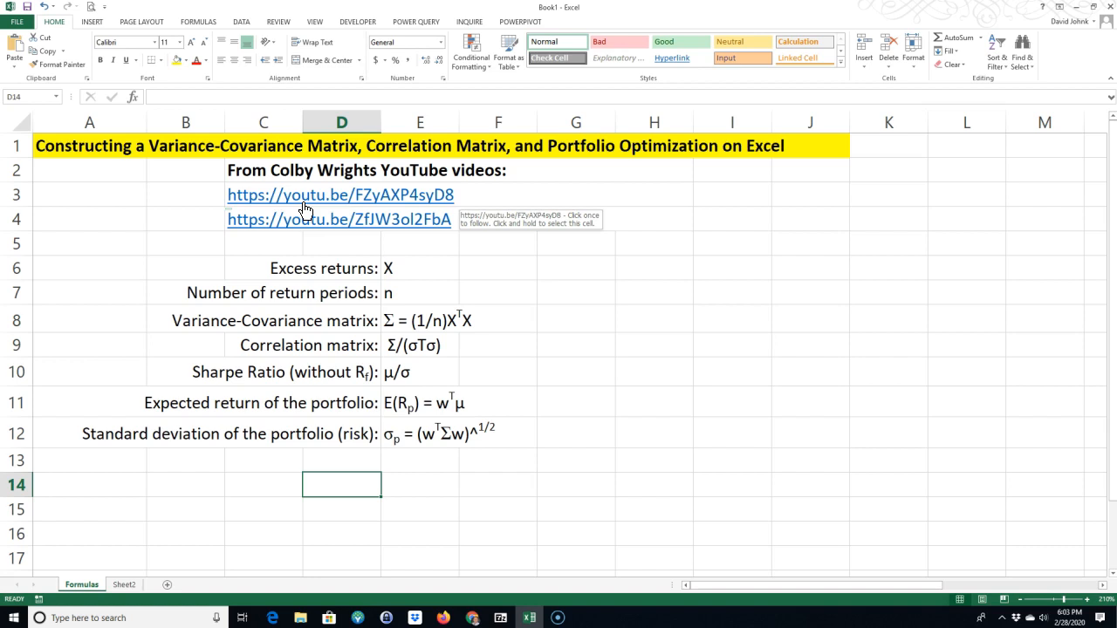
pyautogui.click(312, 205)
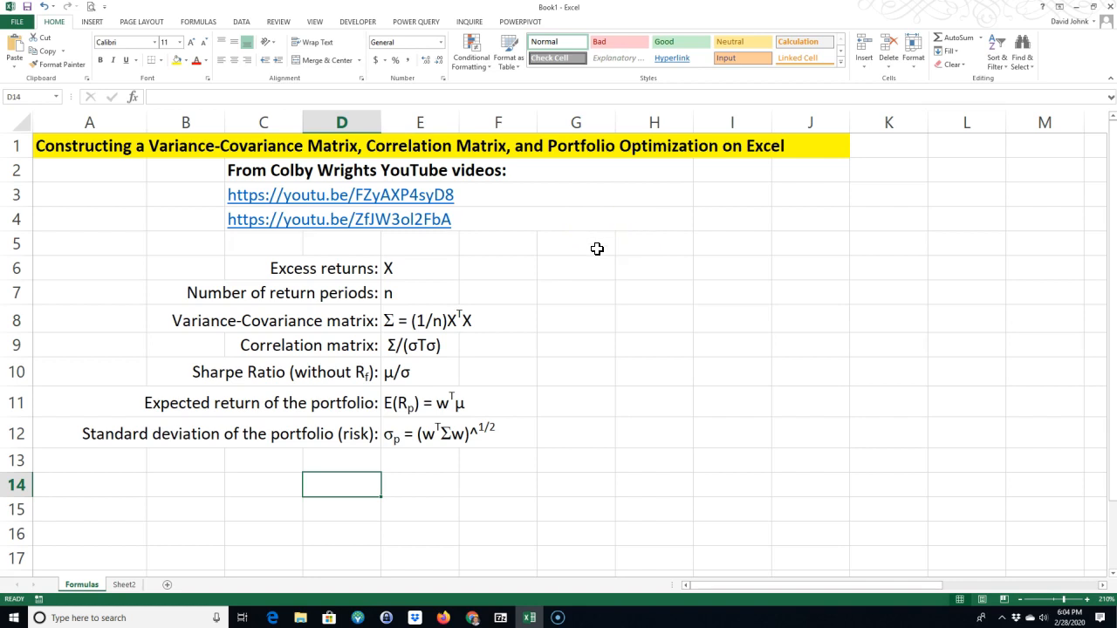
# Switch to the Chrome window showing the Gmail inbox and open a new browser tab.
pyautogui.click(472, 618)
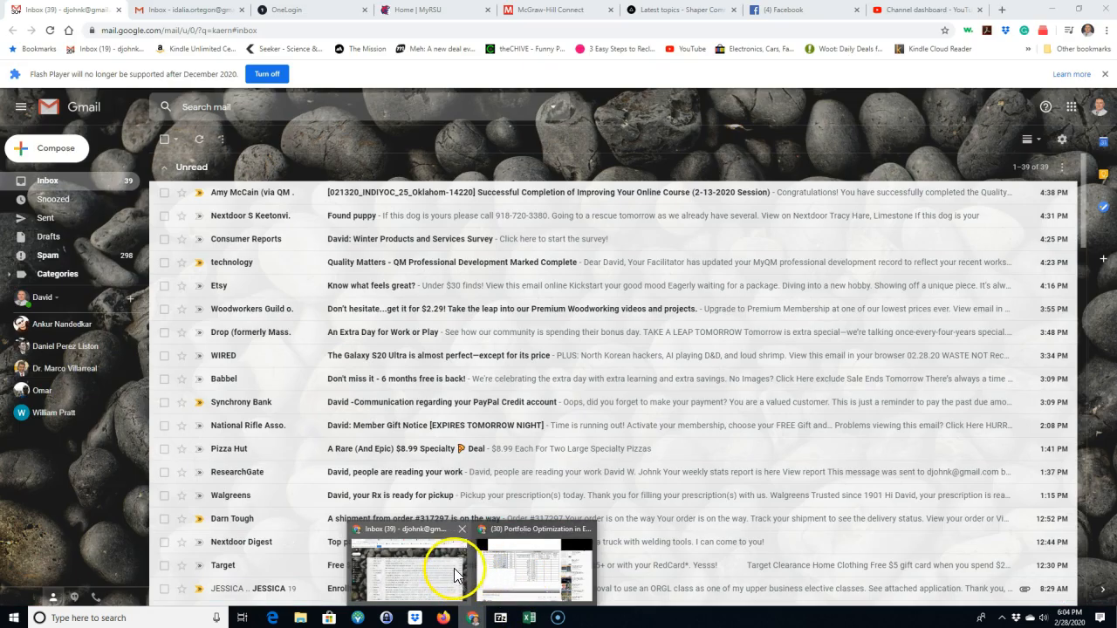
pyautogui.click(445, 559)
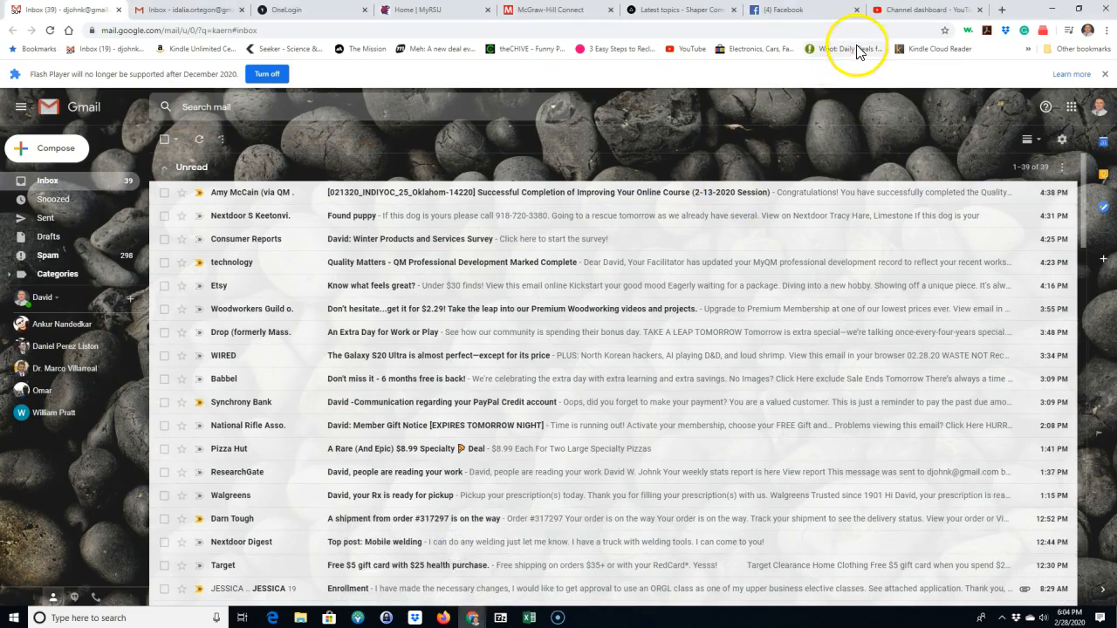
pyautogui.click(1002, 10)
# Search the web for "investexcel.net bulk stock quote downloader".
pyautogui.click(227, 30)
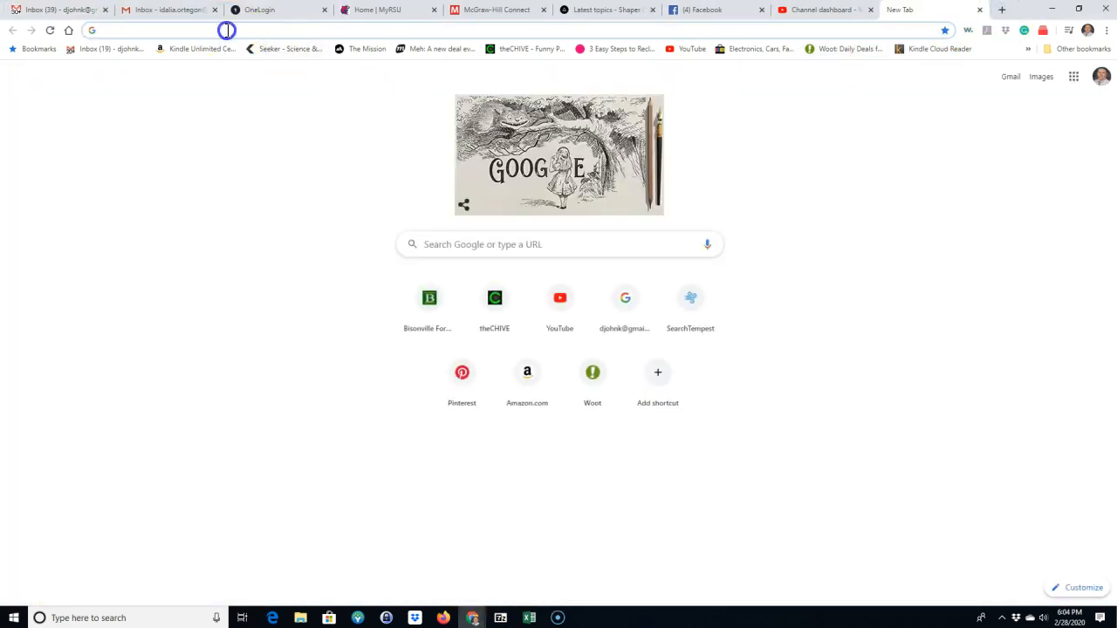
pyautogui.write('investe')
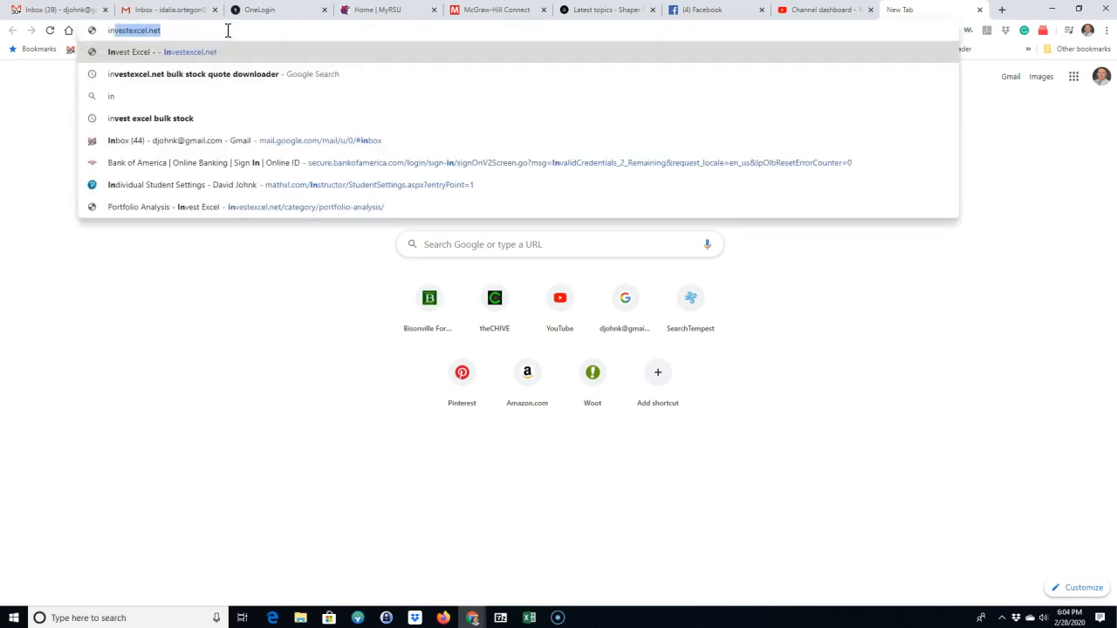
pyautogui.write('xc')
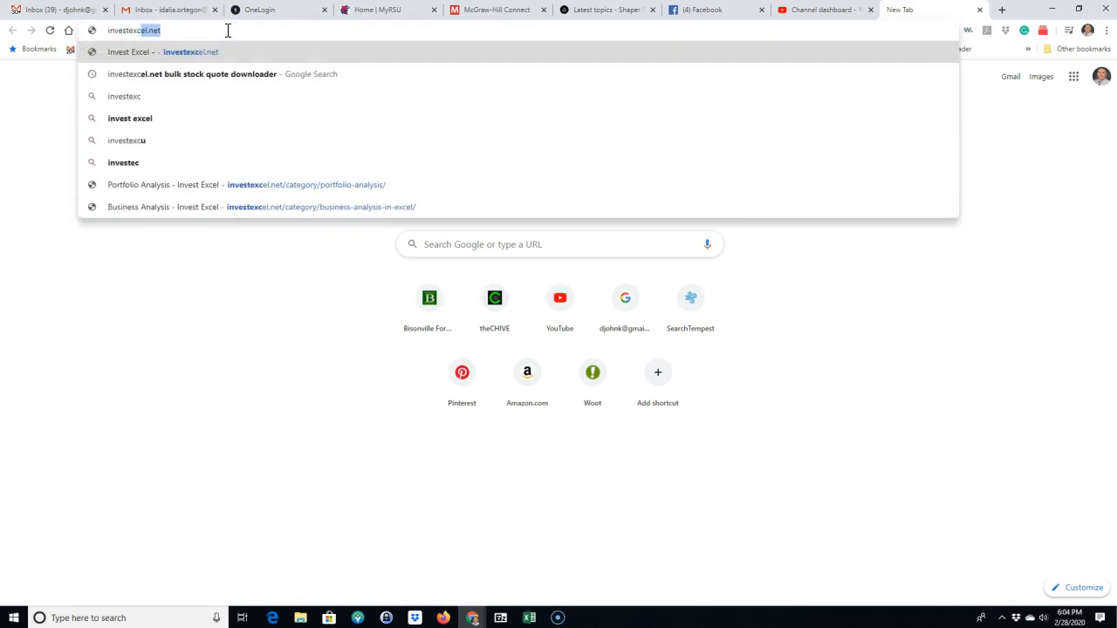
pyautogui.write('el.net')
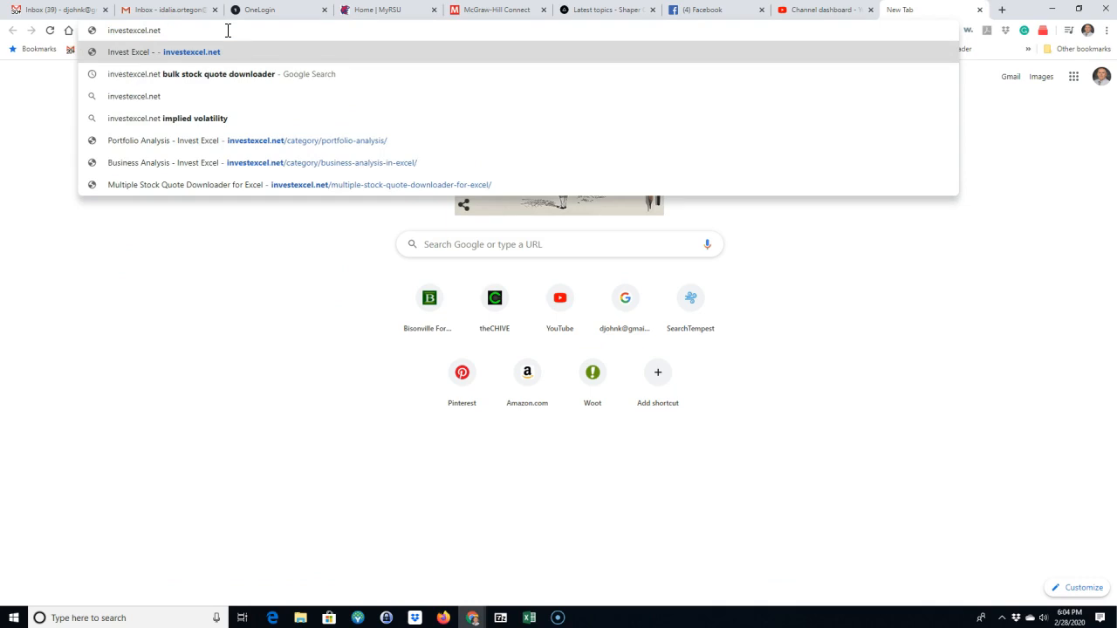
pyautogui.write(' bulc')
pyautogui.write(' s')
pyautogui.press('BackSpace')
pyautogui.press('BackSpace')
pyautogui.press('BackSpace')
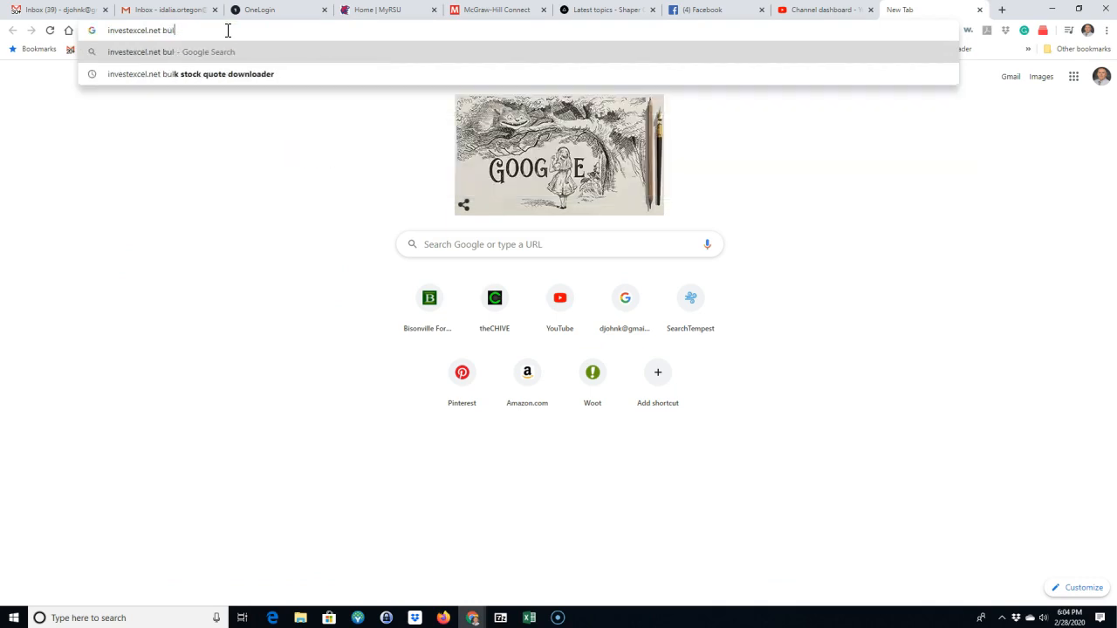
pyautogui.write('k stock qout')
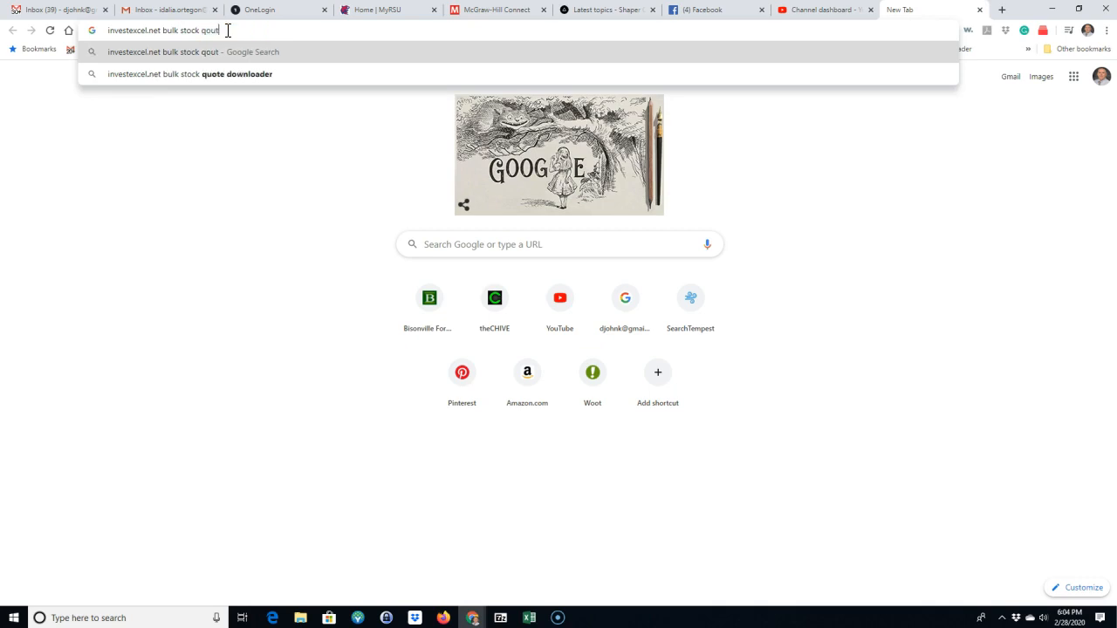
pyautogui.press('BackSpace')
pyautogui.press('BackSpace')
pyautogui.press('BackSpace')
pyautogui.write('uto')
pyautogui.press('BackSpace')
pyautogui.press('BackSpace')
pyautogui.write('ote downal')
pyautogui.press('BackSpace')
pyautogui.write('loader')
pyautogui.press('Return')
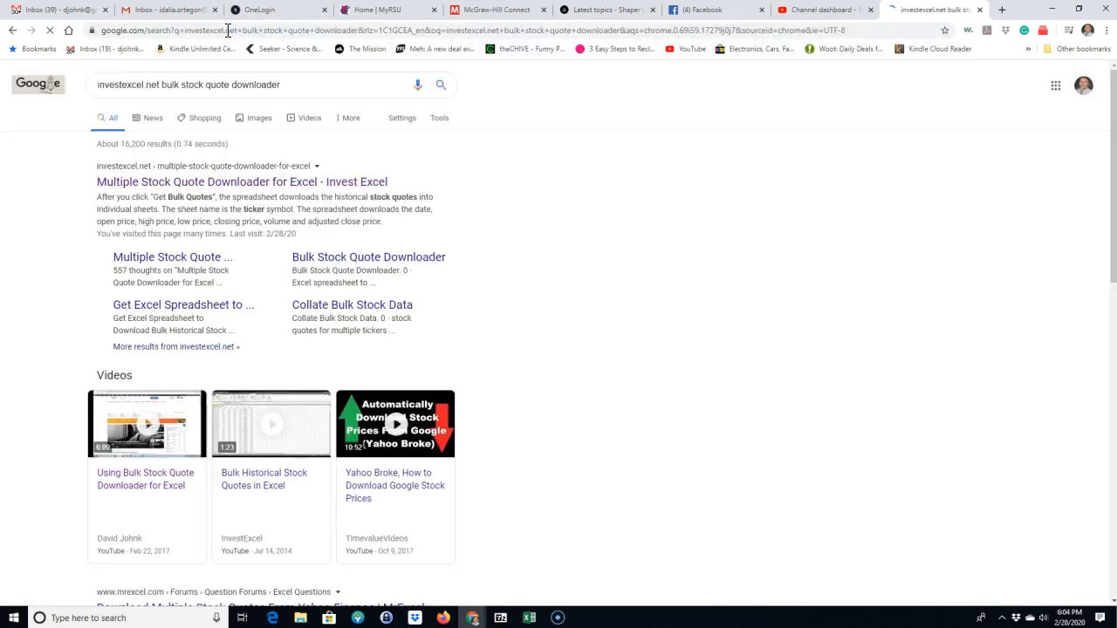
# Open the Multiple Stock Quote Downloader for Excel page and download the spreadsheet that gets bulk historical stock data from Yahoo.
pyautogui.click(189, 182)
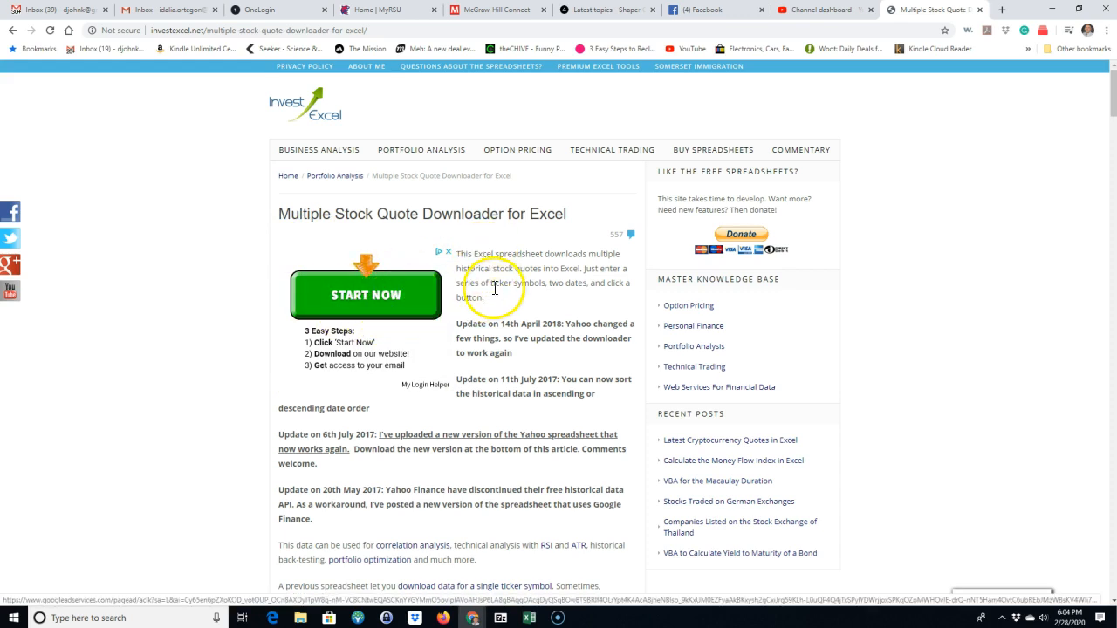
pyautogui.scroll(-2, 489, 301)
pyautogui.scroll(-12, 475, 317)
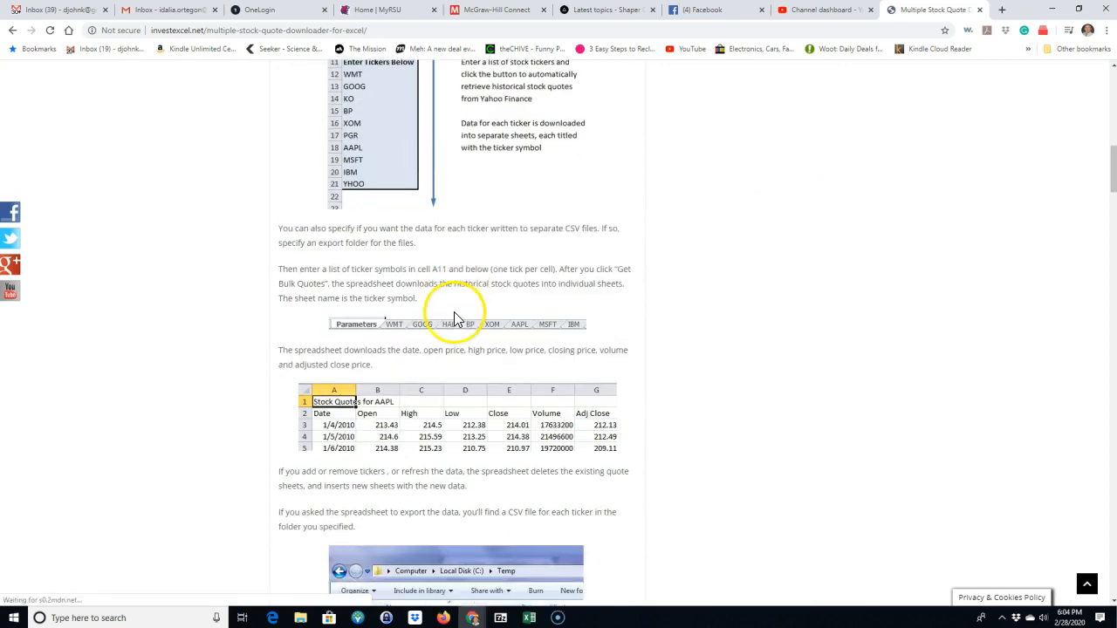
pyautogui.scroll(-15, 454, 318)
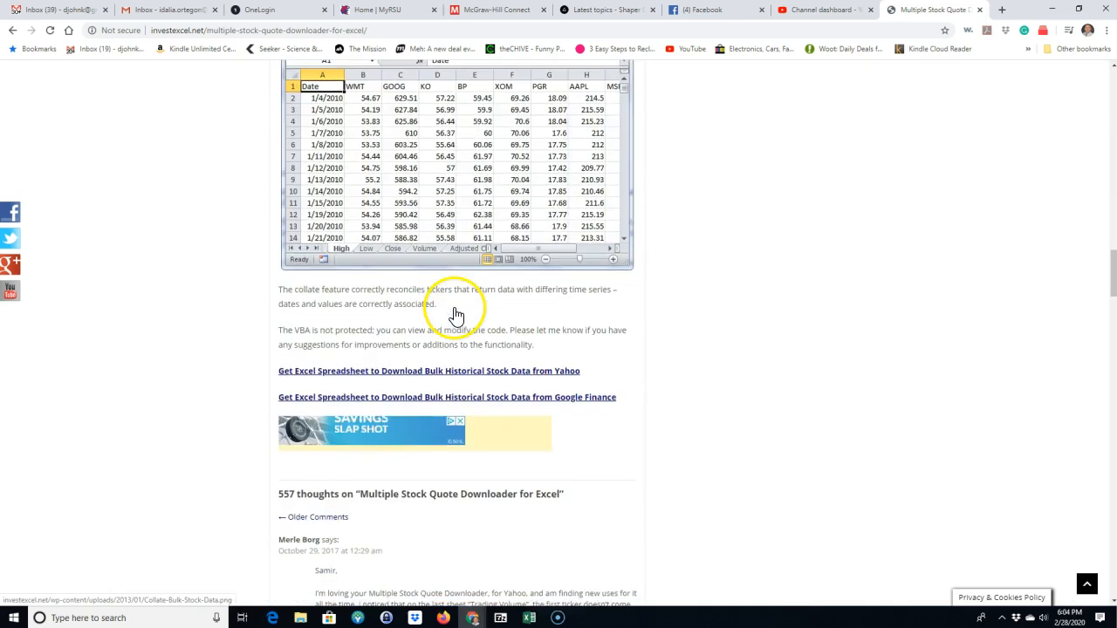
pyautogui.scroll(1, 445, 271)
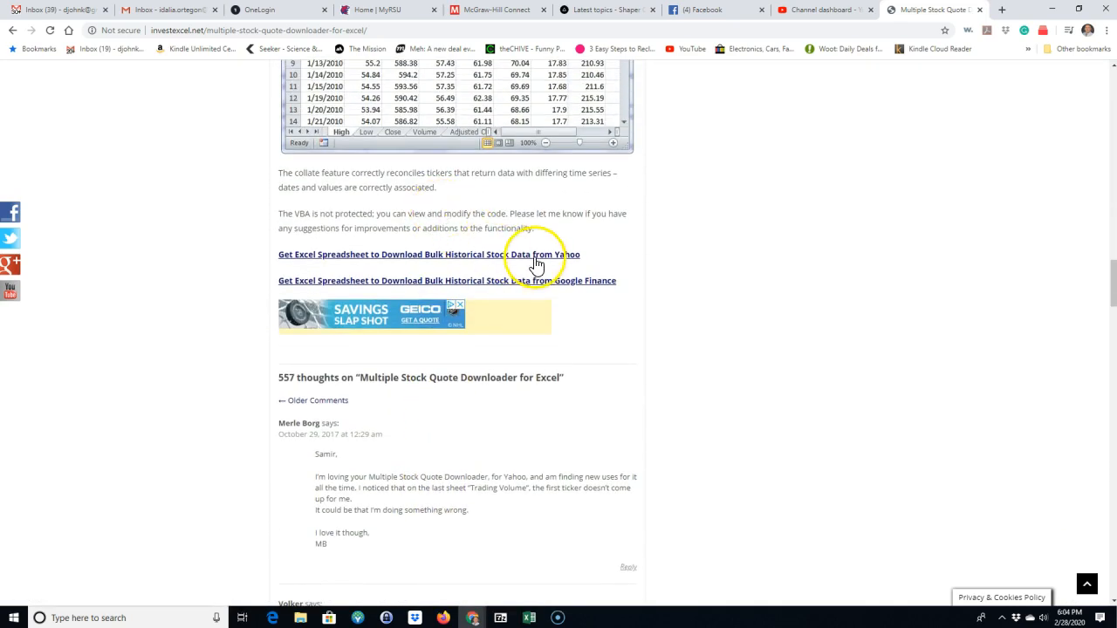
pyautogui.click(410, 262)
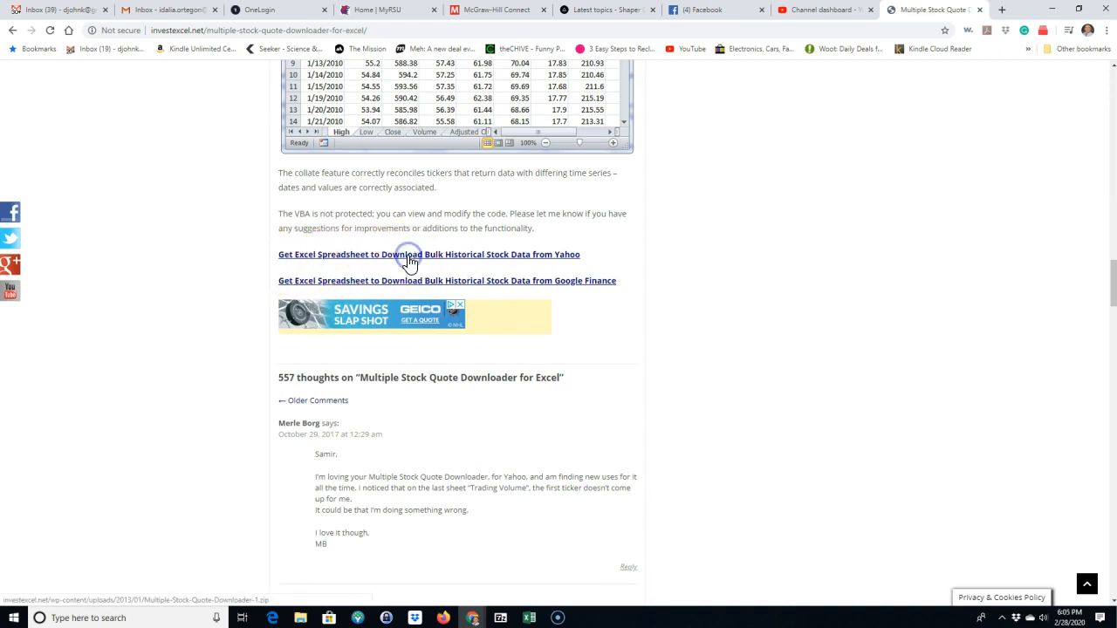
# Open the Multiple Stock Quote Downloader workbook from the downloaded zip in Excel and enable its macros.
pyautogui.click(54, 594)
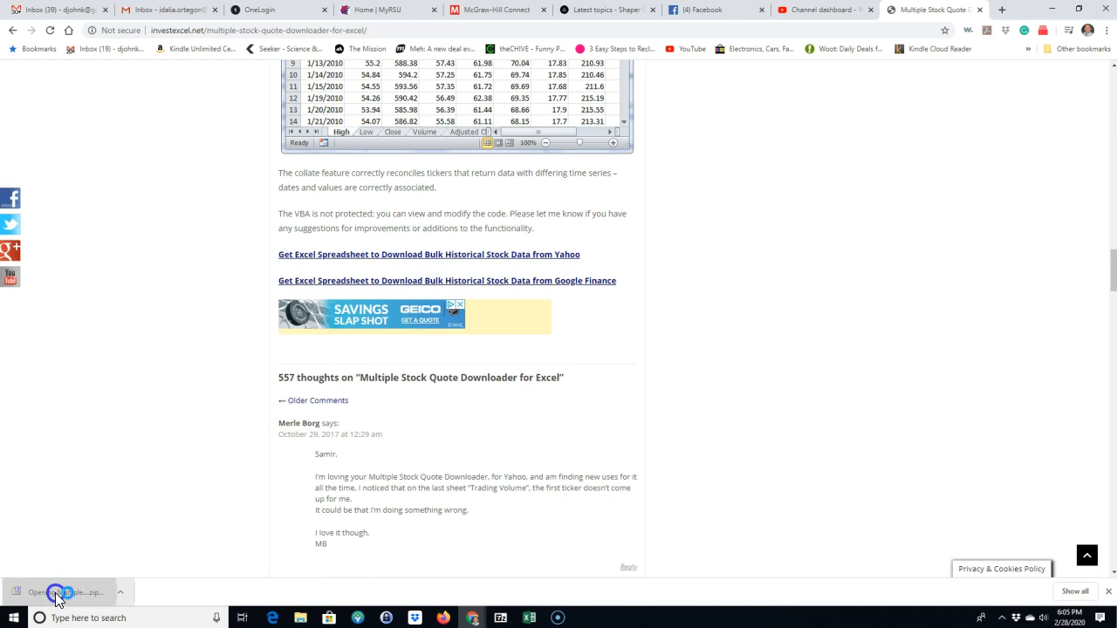
pyautogui.doubleClick(68, 222)
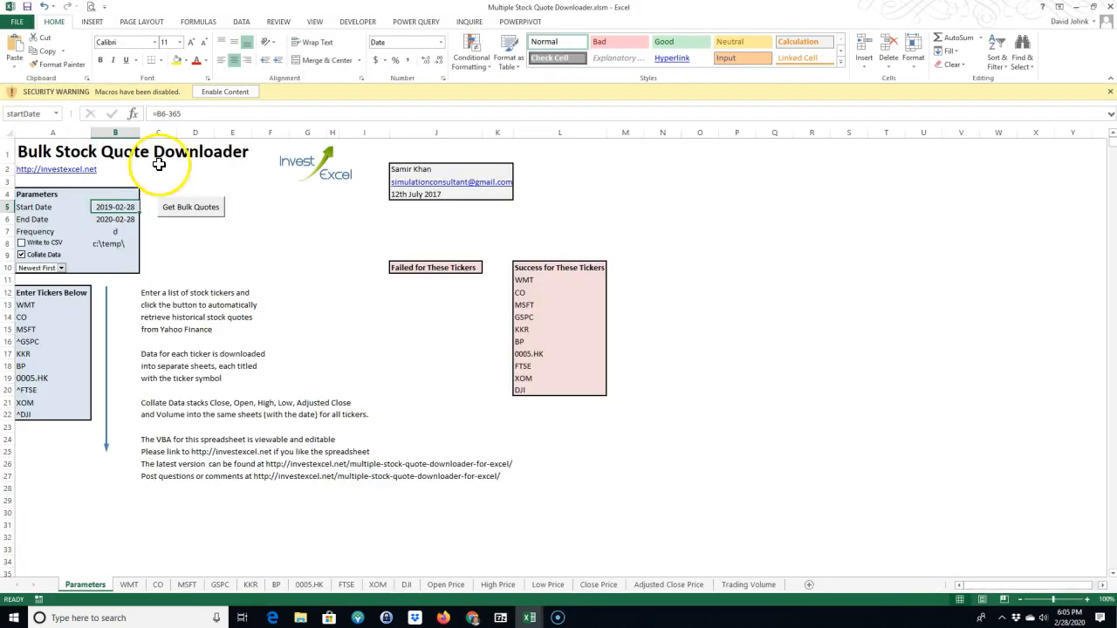
pyautogui.click(229, 94)
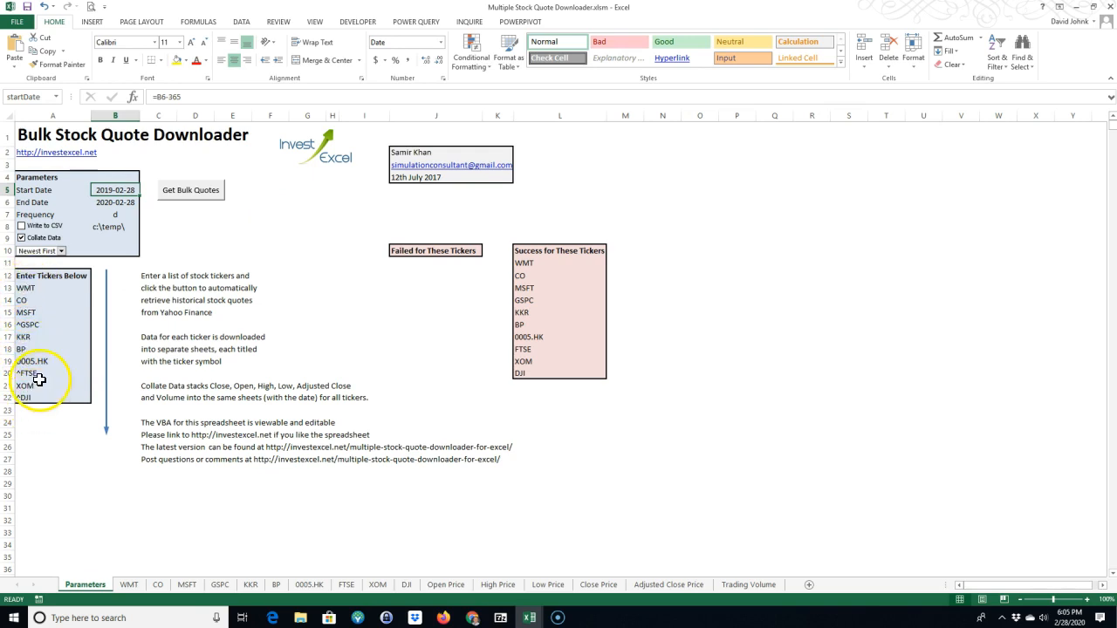
# Set the download frequency to w and change the start date formula to =B6-365*3.
pyautogui.click(115, 214)
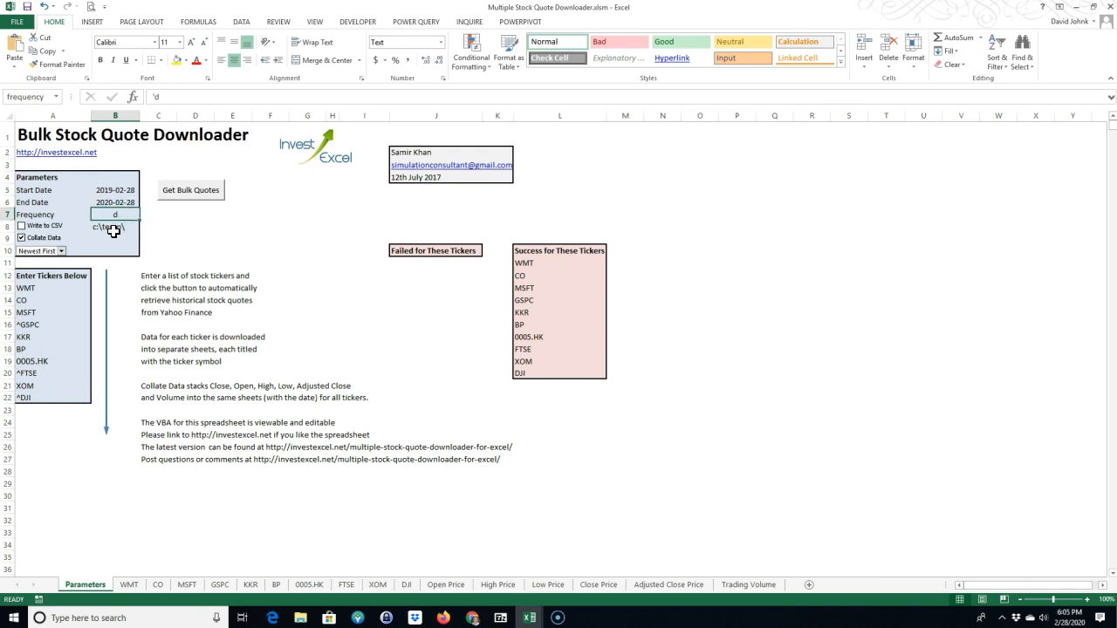
pyautogui.press('Return')
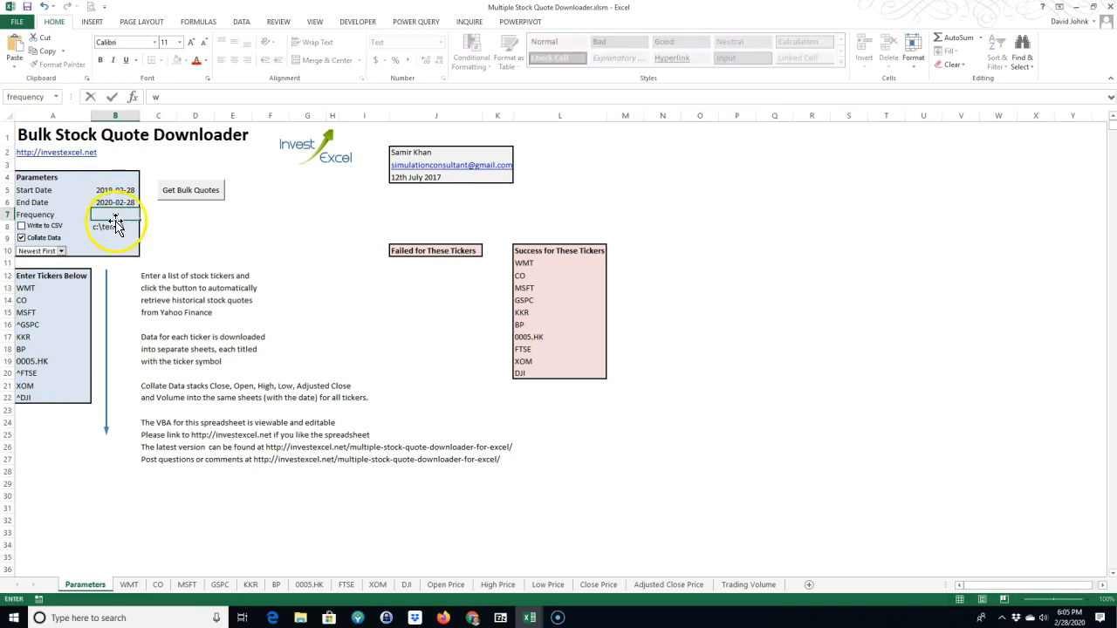
pyautogui.click(115, 190)
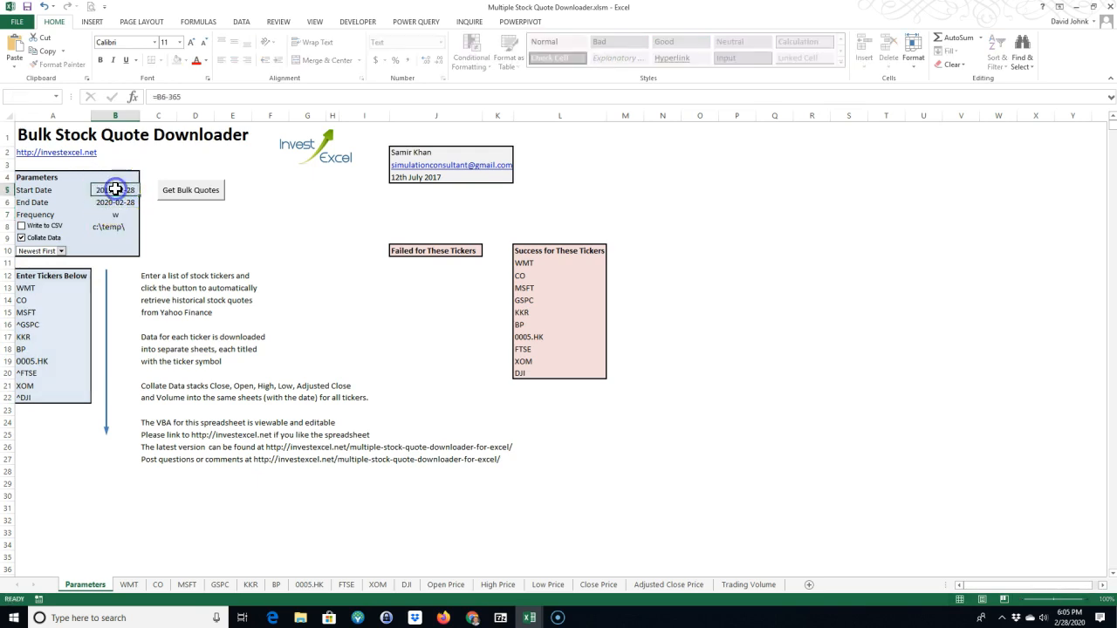
pyautogui.click(186, 97)
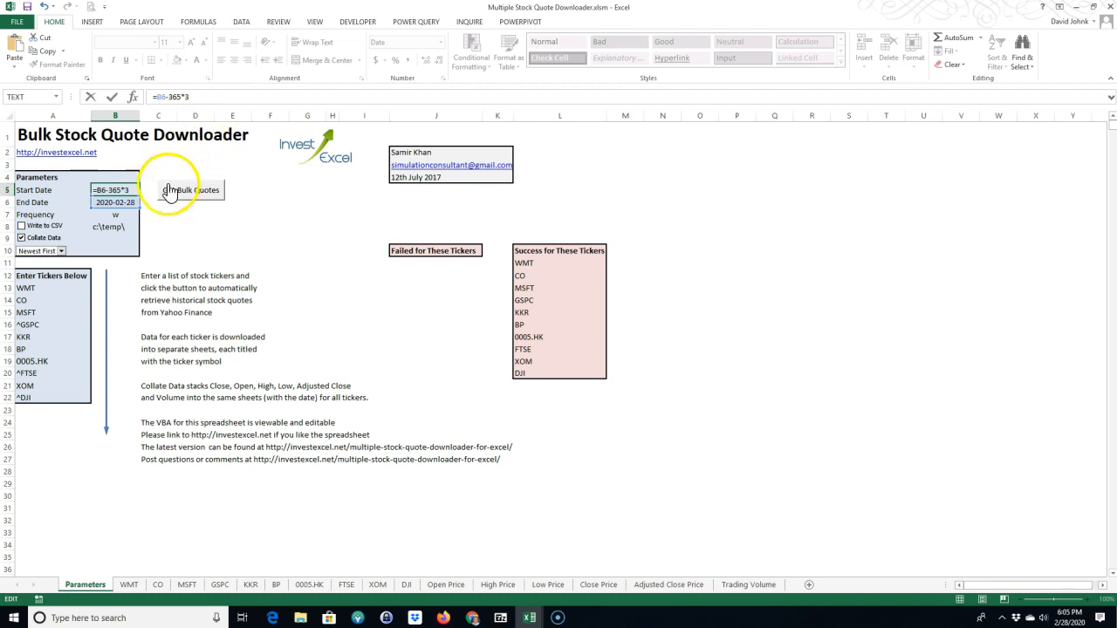
pyautogui.click(108, 238)
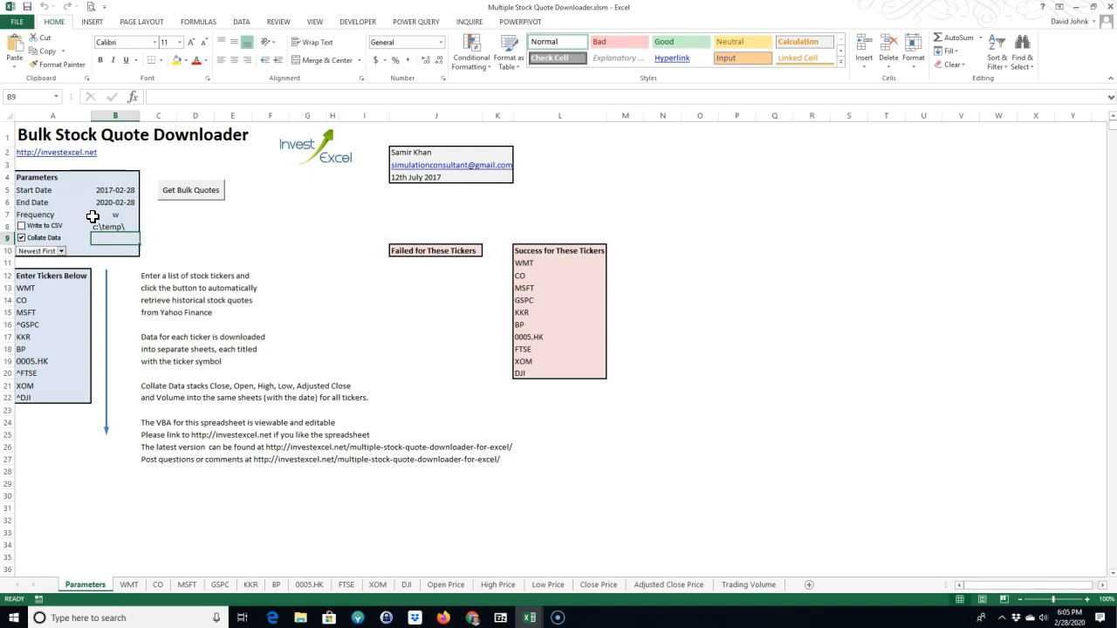
# Run the bulk quote download for the listed tickers, then run it again to retry the failed ones.
pyautogui.click(194, 198)
pyautogui.click(196, 198)
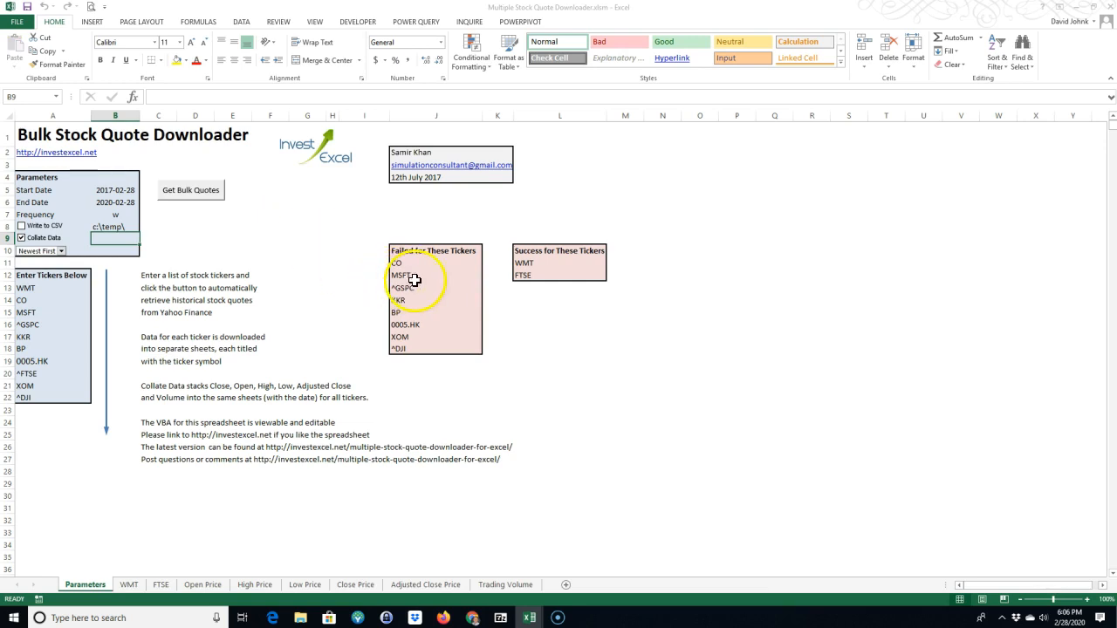
pyautogui.click(189, 194)
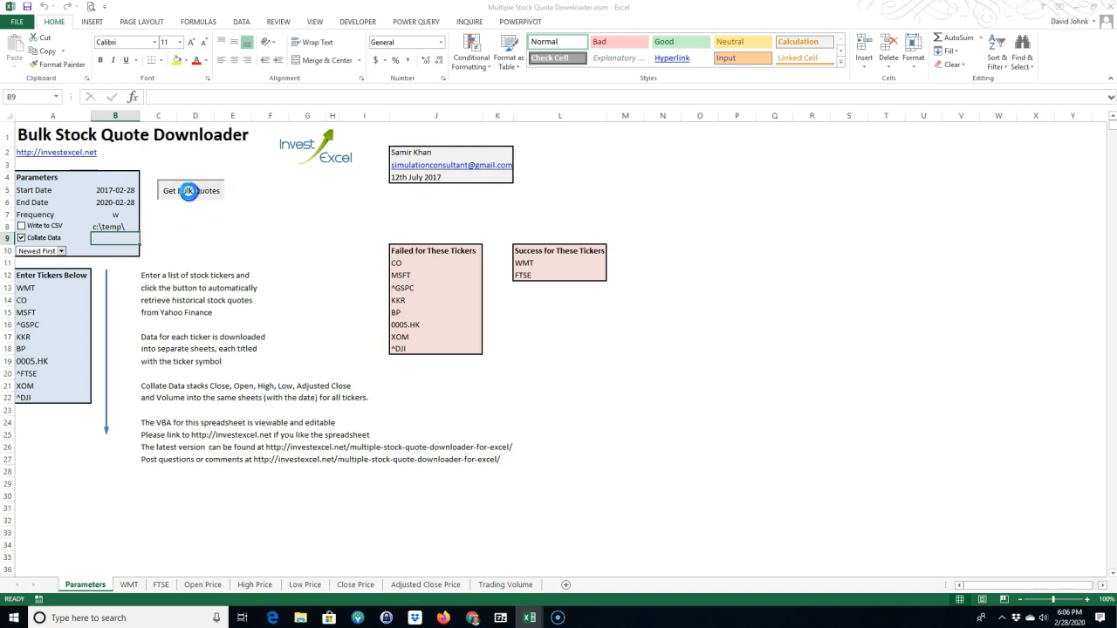
pyautogui.click(189, 191)
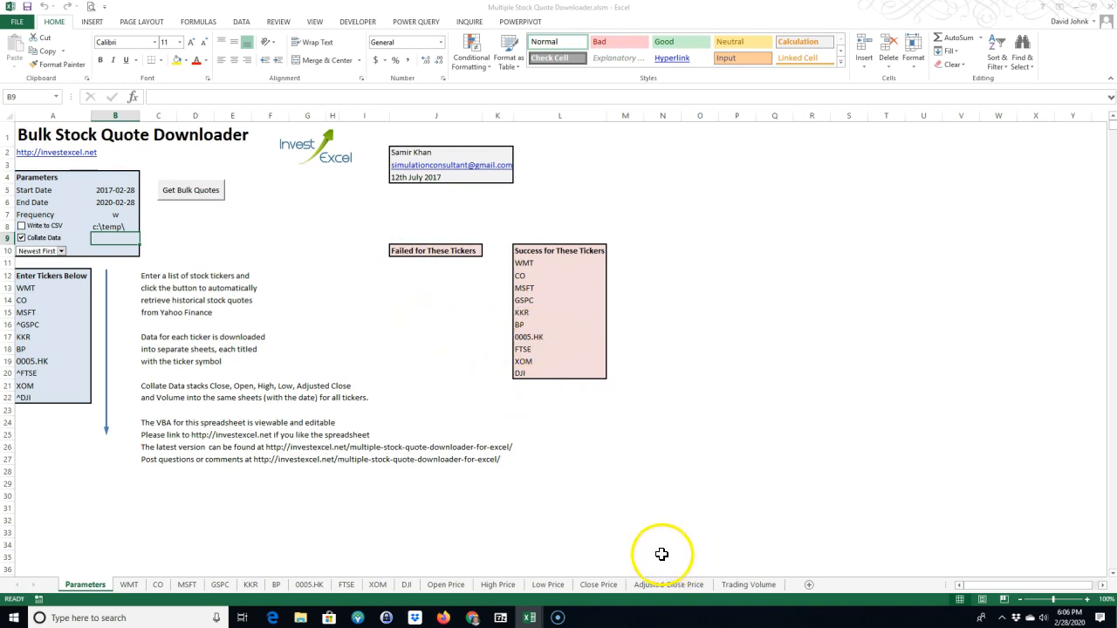
# Open the Adjusted Close Price sheet and review the collated dates and ticker prices.
pyautogui.click(679, 587)
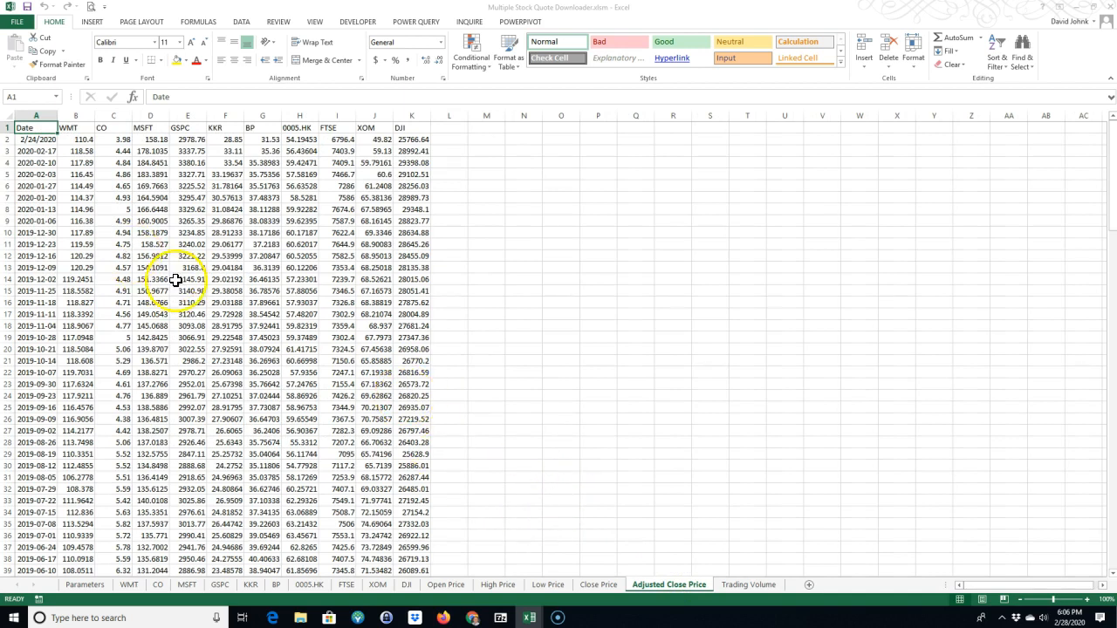
pyautogui.moveTo(19, 133); pyautogui.dragTo(415, 244)
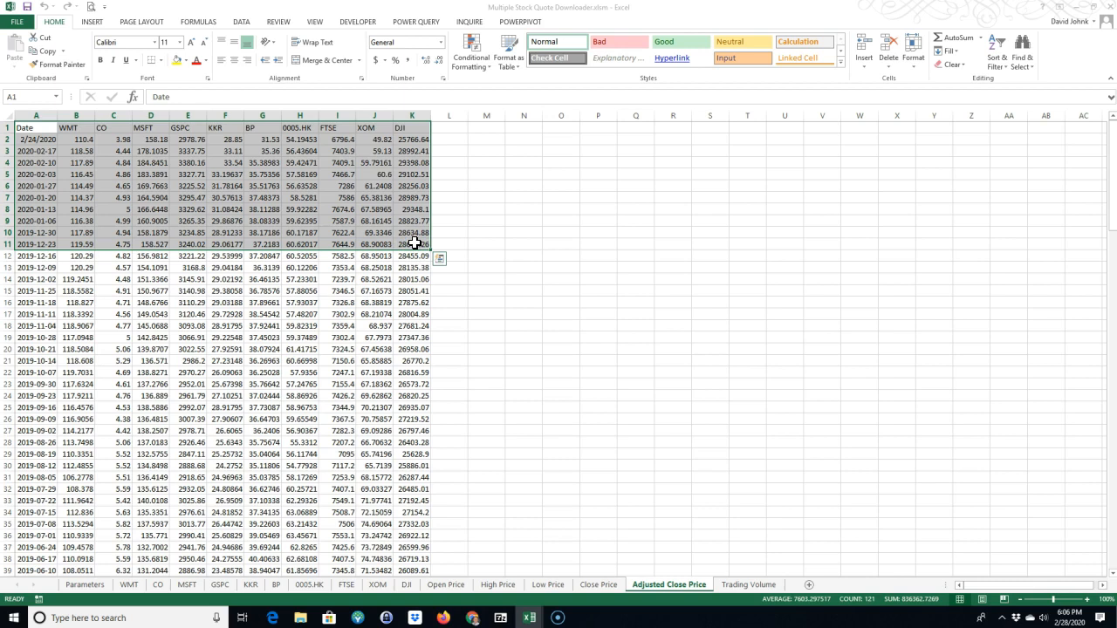
pyautogui.click(188, 196)
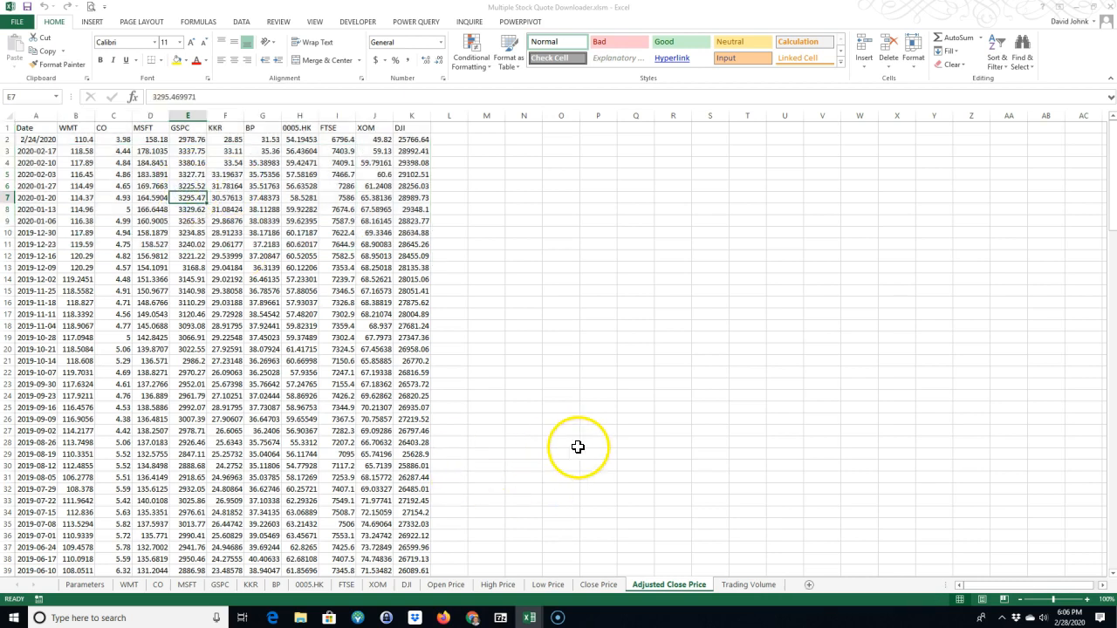
# Copy the Adjusted Close Price sheet into Book1, placing it at the end after Sheet2.
pyautogui.rightClick(662, 593)
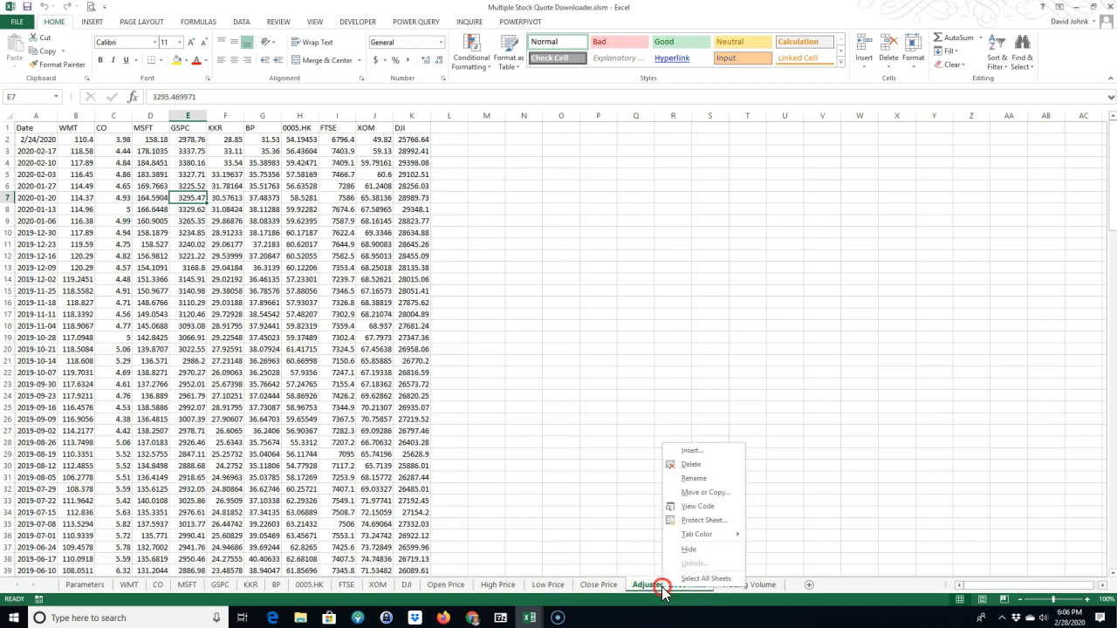
pyautogui.click(703, 493)
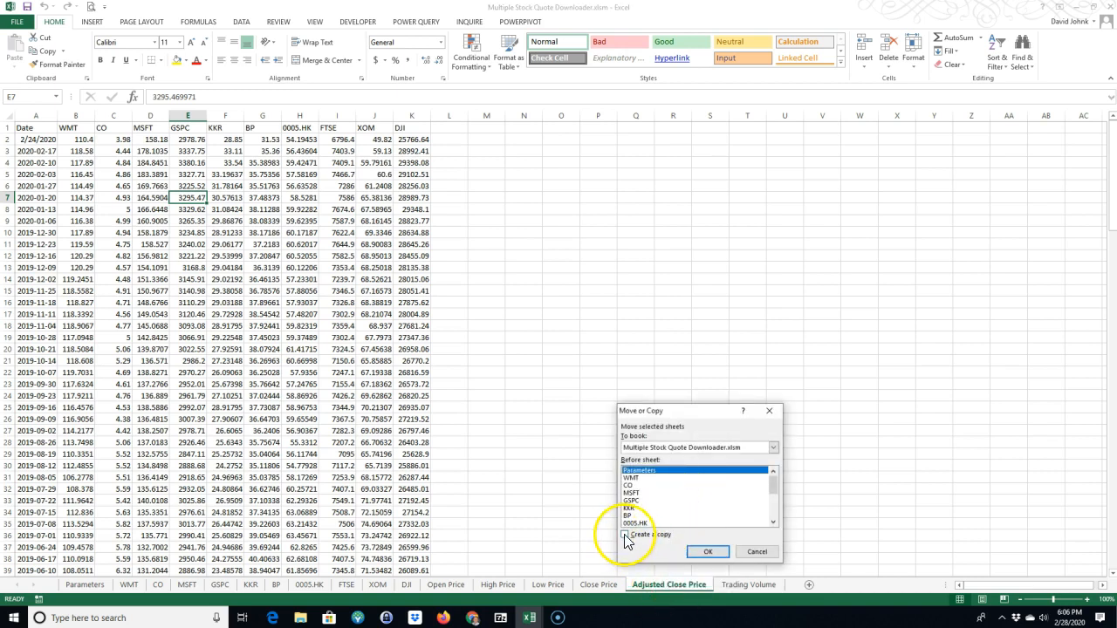
pyautogui.click(772, 449)
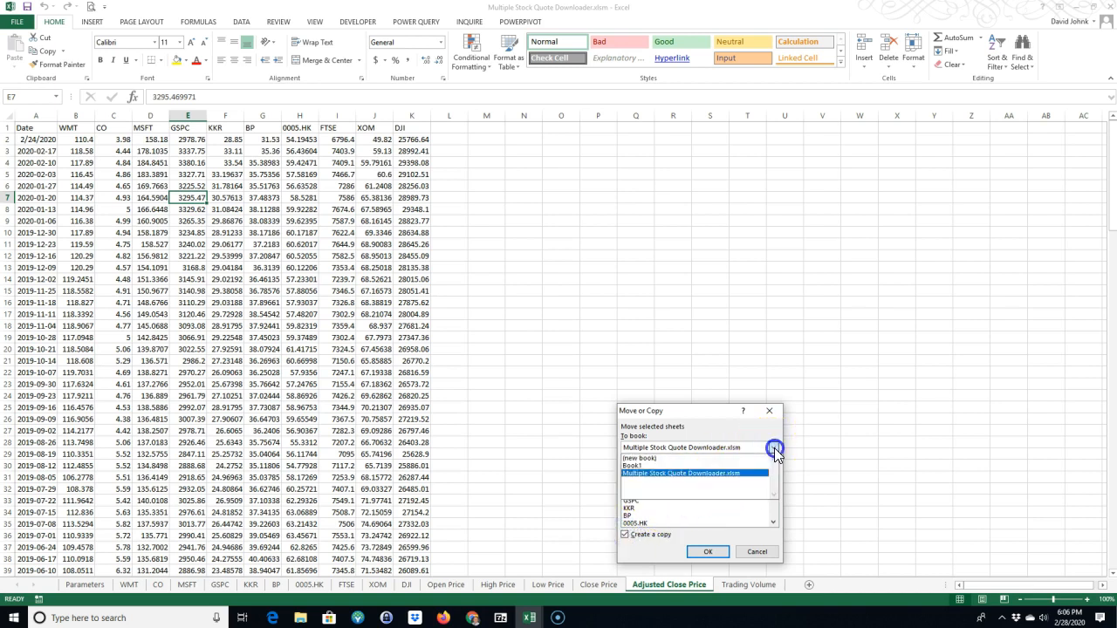
pyautogui.click(642, 467)
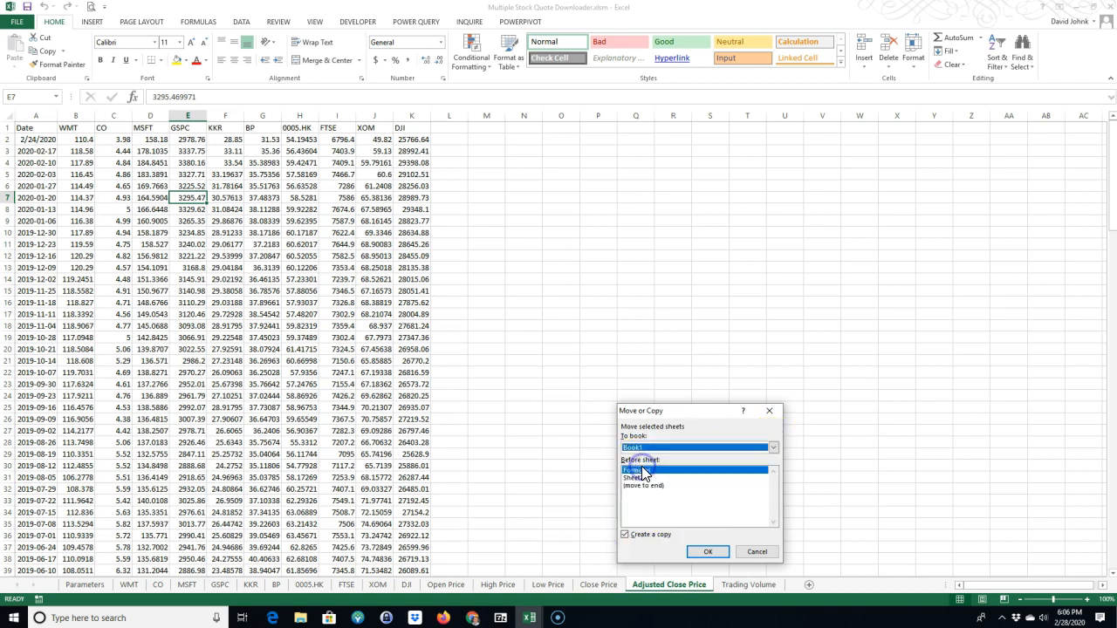
pyautogui.click(698, 554)
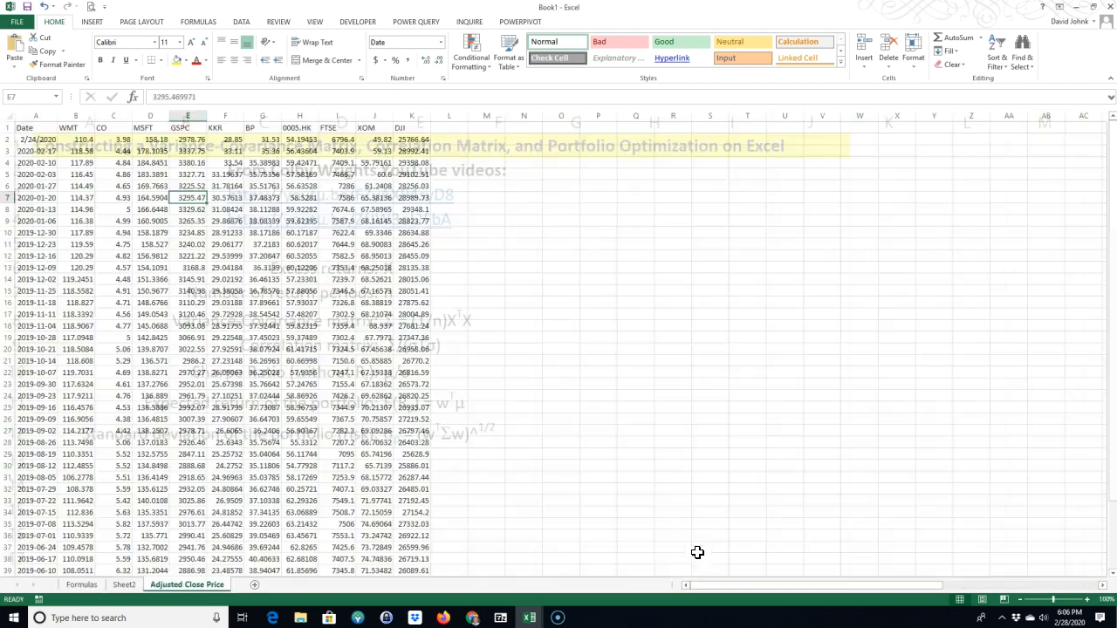
# Delete Sheet2 from the workbook, keeping the Adjusted Close Price sheet.
pyautogui.click(122, 585)
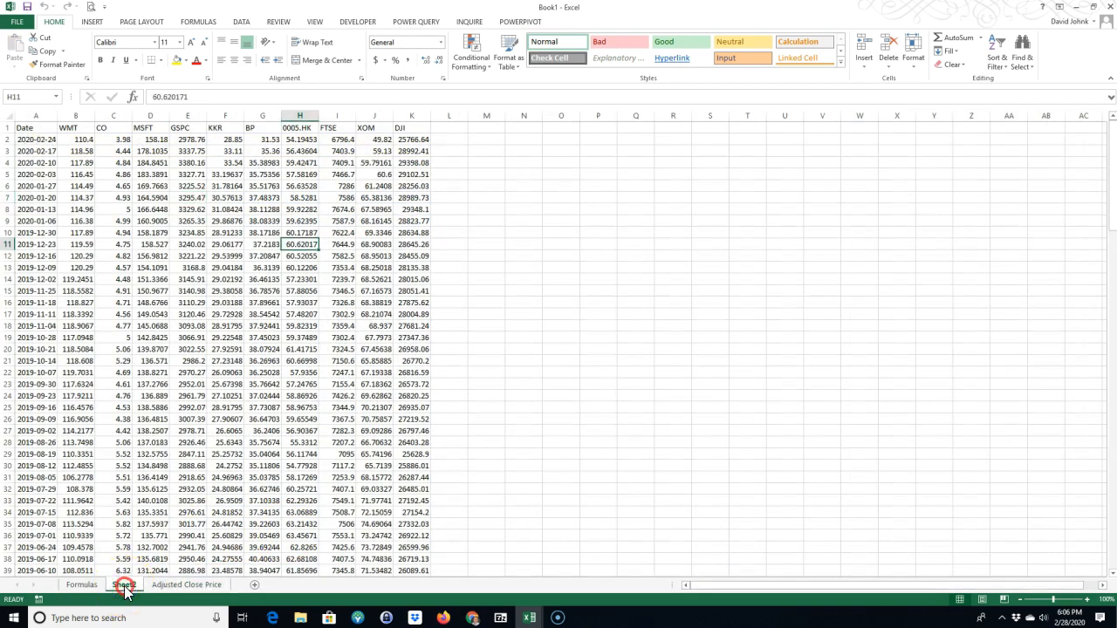
pyautogui.rightClick(123, 584)
pyautogui.click(154, 485)
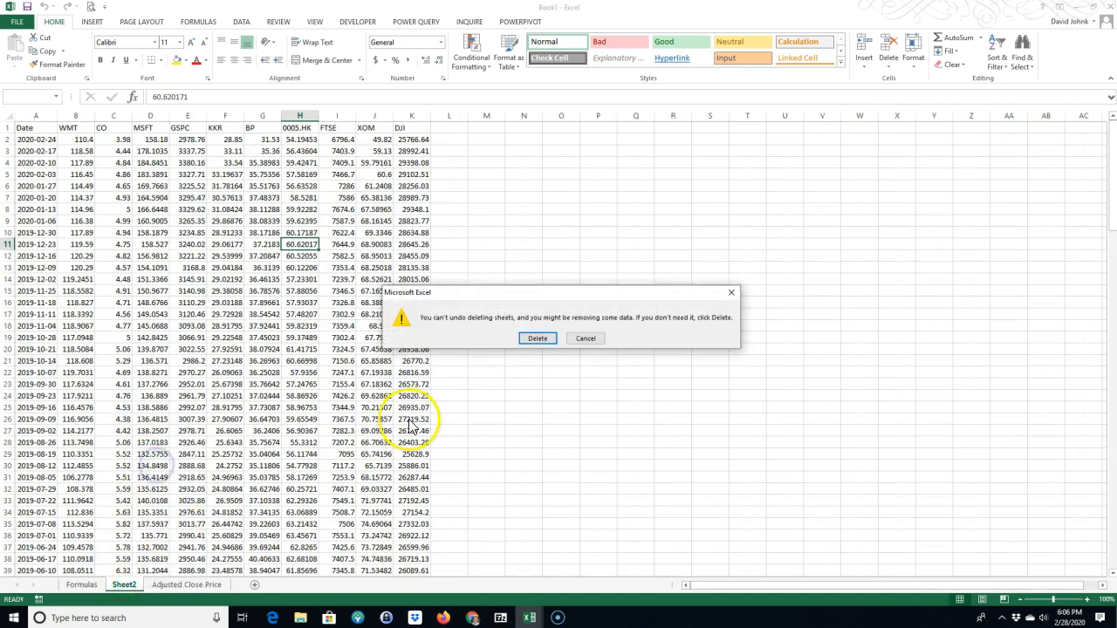
pyautogui.click(531, 339)
pyautogui.click(150, 407)
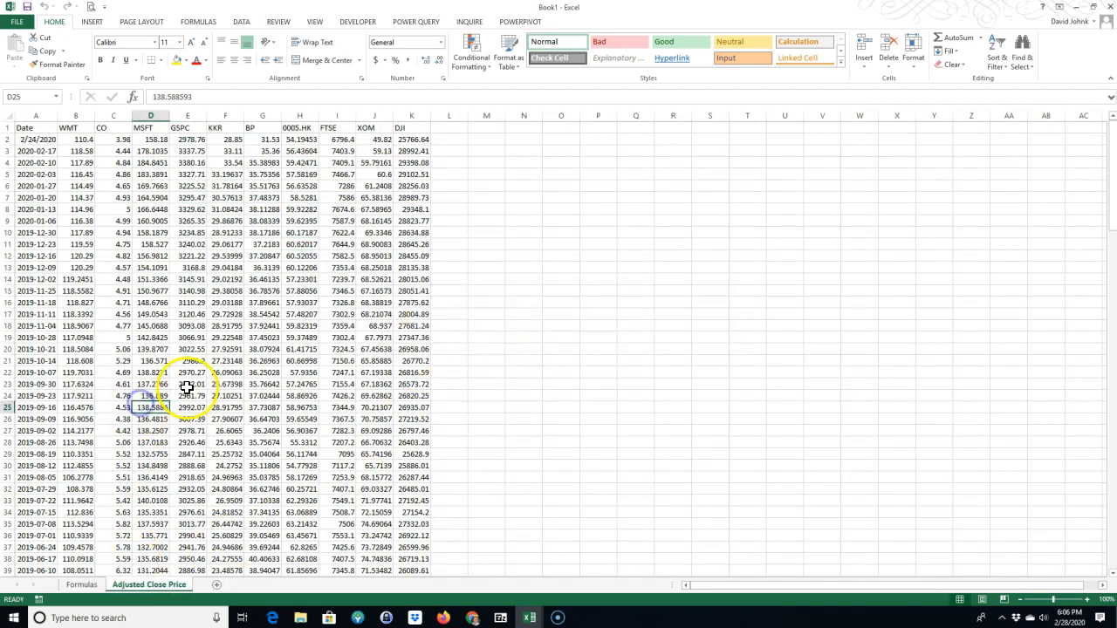
# Copy the date format of the cells below onto A2 so it matches the rest of the Date column.
pyautogui.click(39, 141)
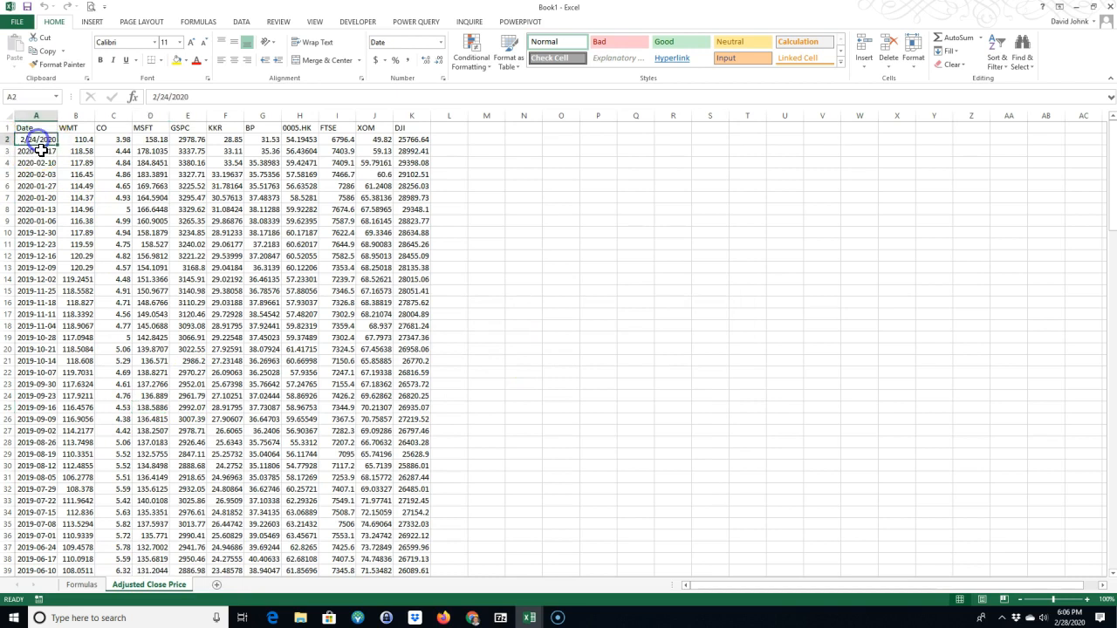
pyautogui.click(57, 64)
pyautogui.click(35, 140)
pyautogui.click(38, 256)
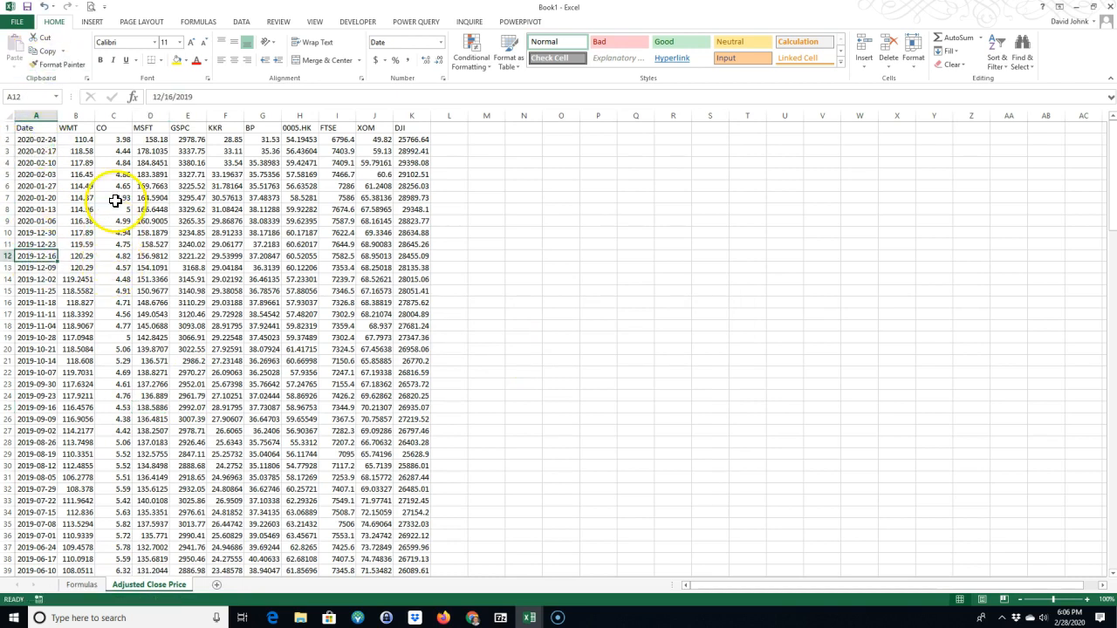
pyautogui.click(71, 129)
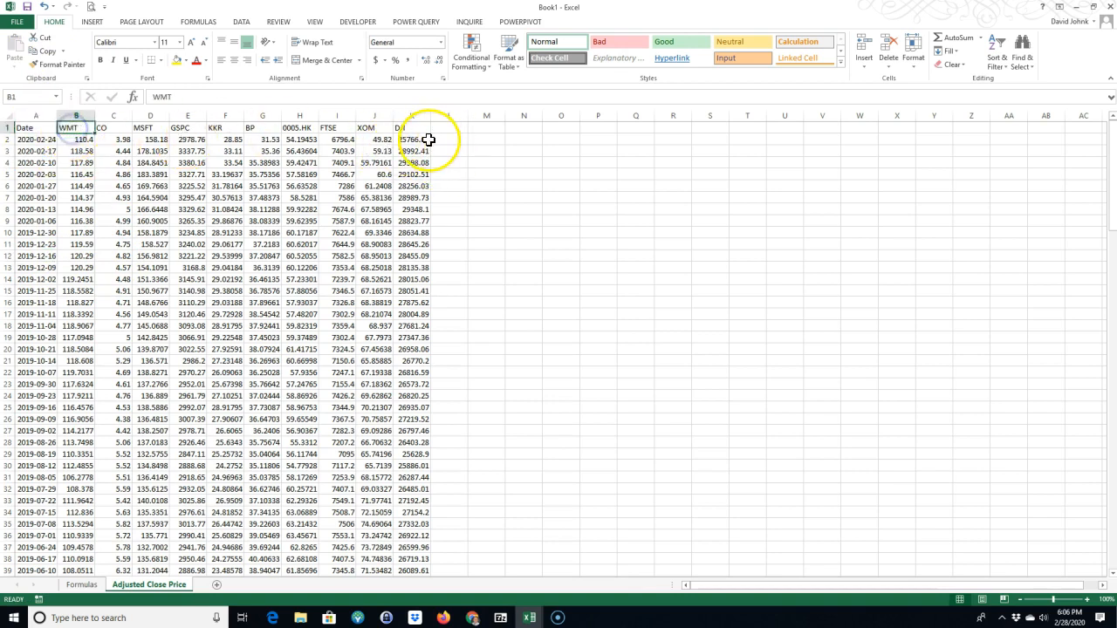
pyautogui.click(31, 152)
pyautogui.click(30, 210)
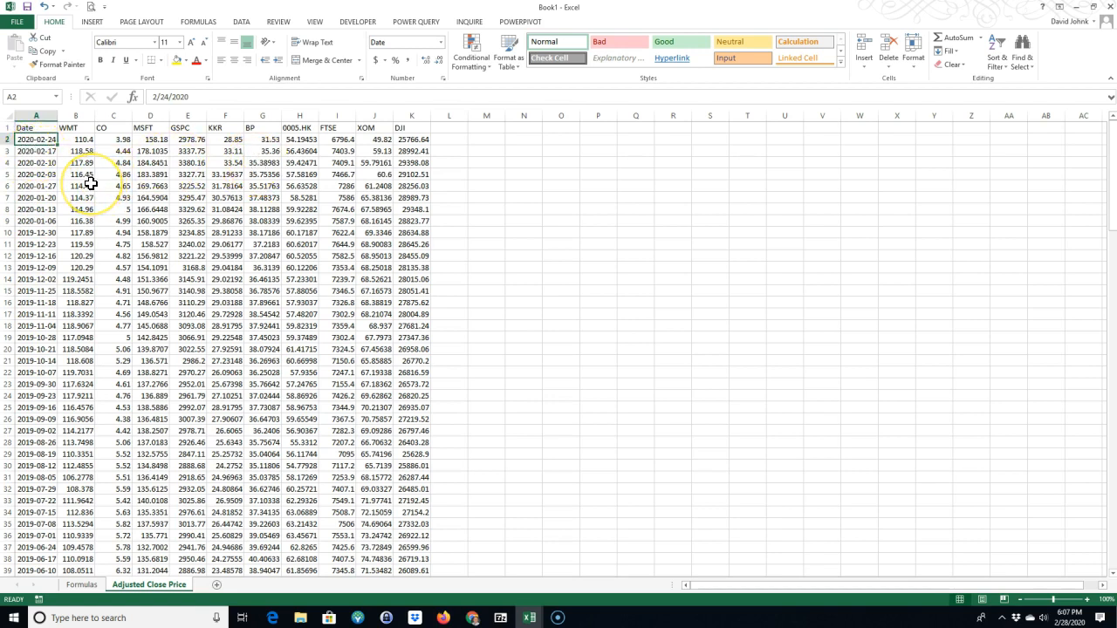
pyautogui.click(42, 155)
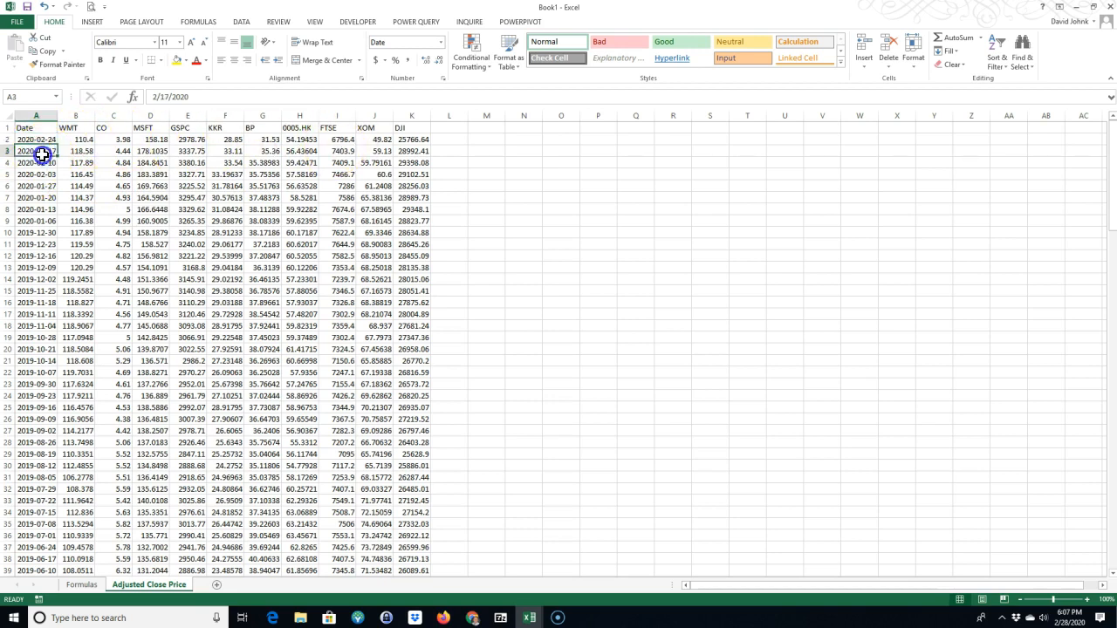
# Enter the WMT weekly return formula =B2/B3-1 in L2 and format it as a percentage with three decimals.
pyautogui.click(449, 140)
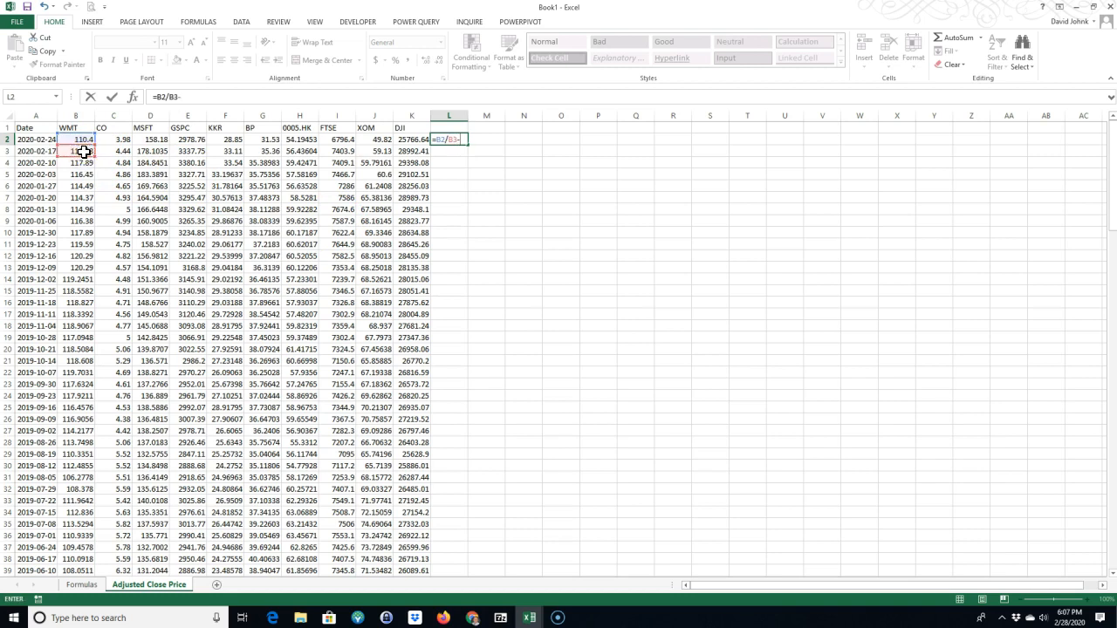
pyautogui.press('Return')
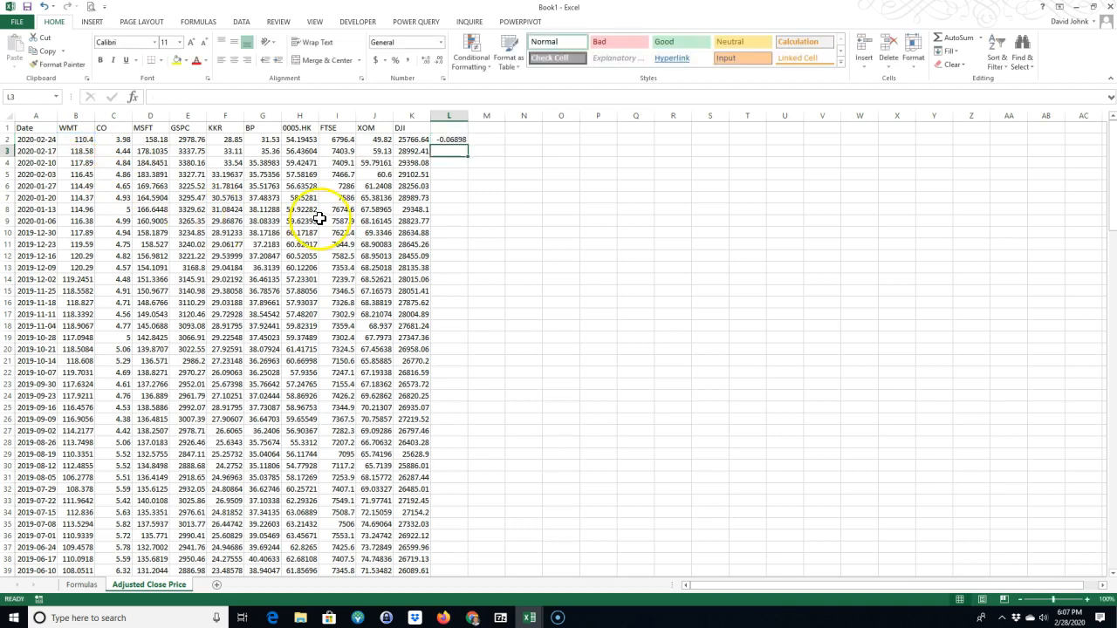
pyautogui.click(447, 141)
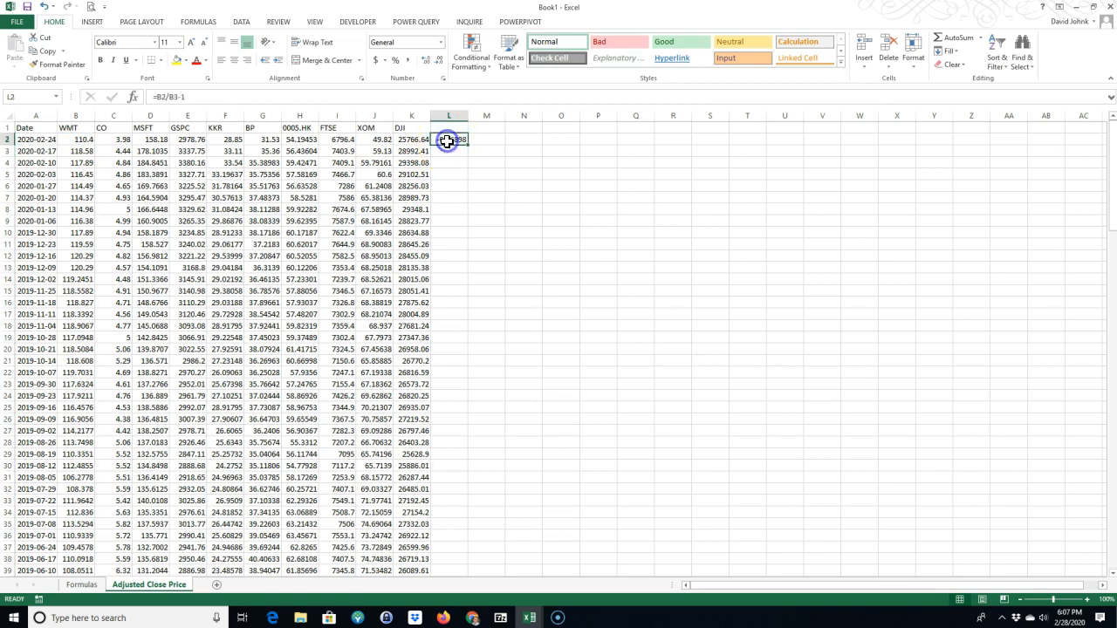
pyautogui.click(395, 60)
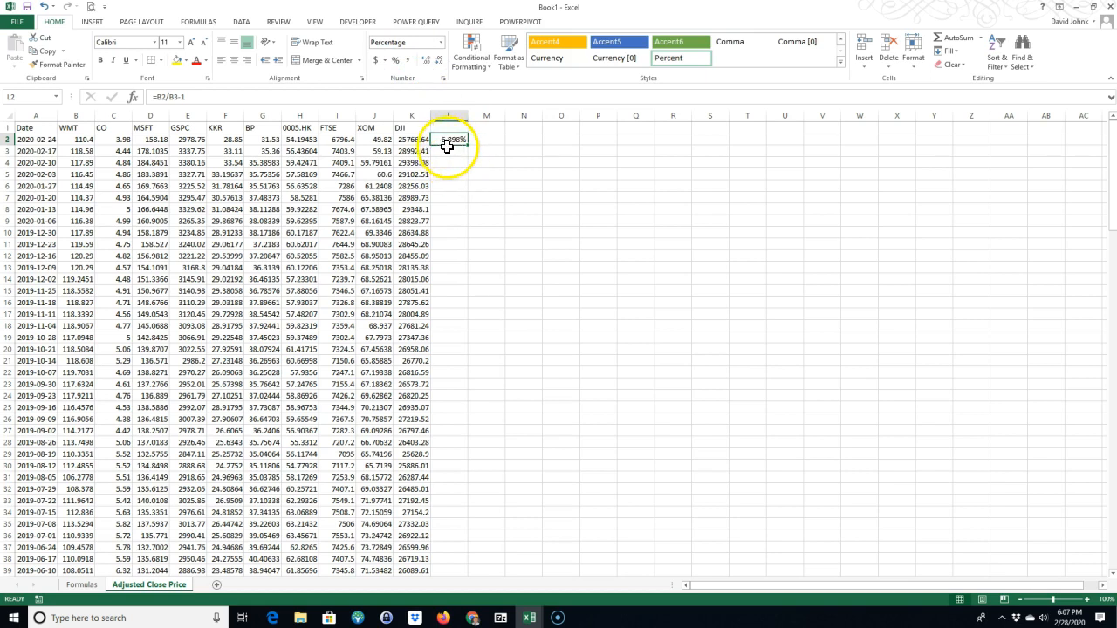
pyautogui.click(76, 151)
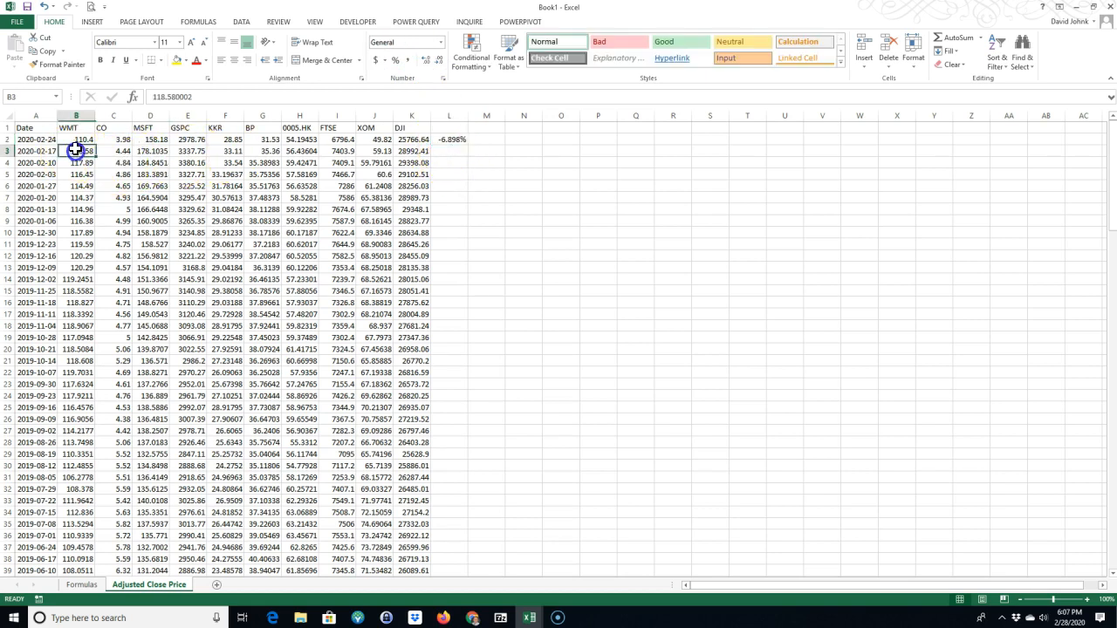
pyautogui.click(80, 151)
pyautogui.click(82, 140)
pyautogui.click(80, 152)
pyautogui.click(80, 139)
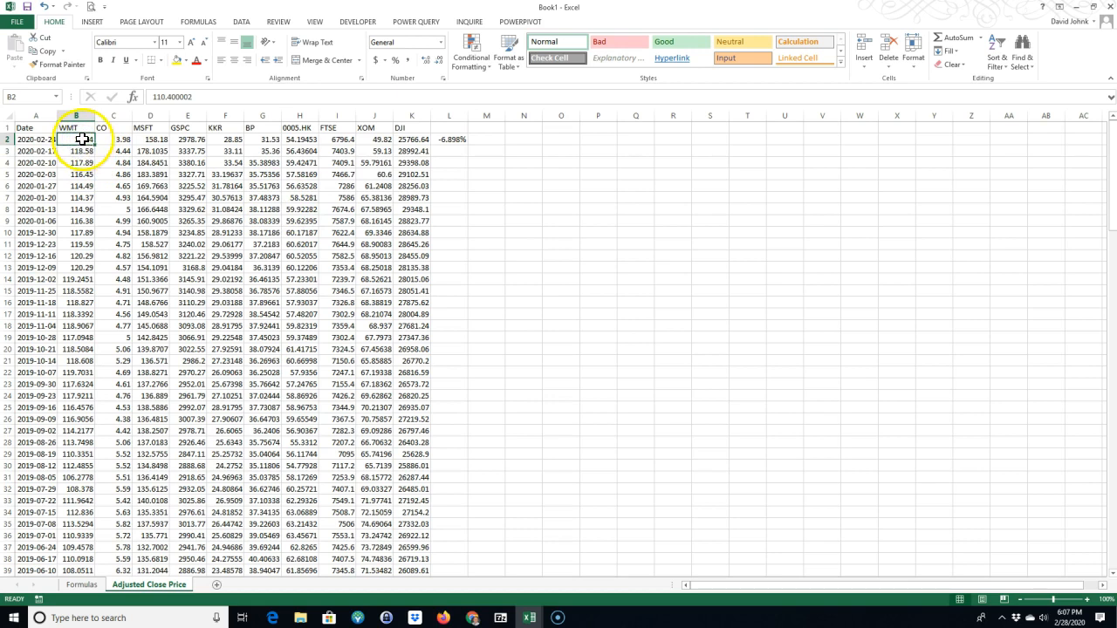
# Fill the return formula from L2 across to U2, then down all the dated rows.
pyautogui.click(445, 139)
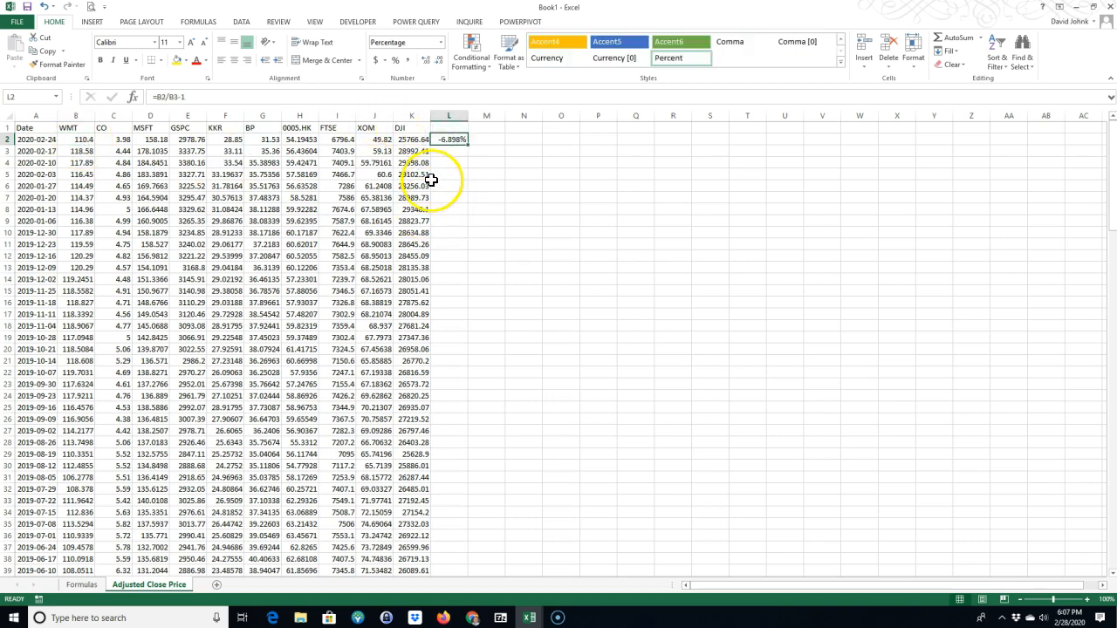
pyautogui.moveTo(469, 148); pyautogui.dragTo(812, 145)
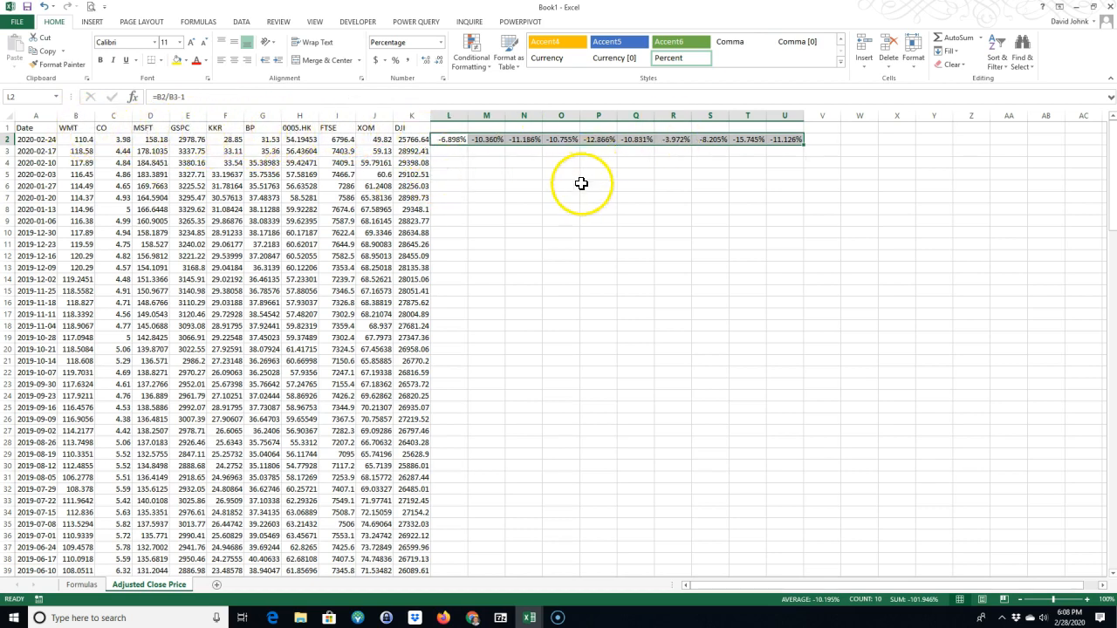
pyautogui.doubleClick(804, 147)
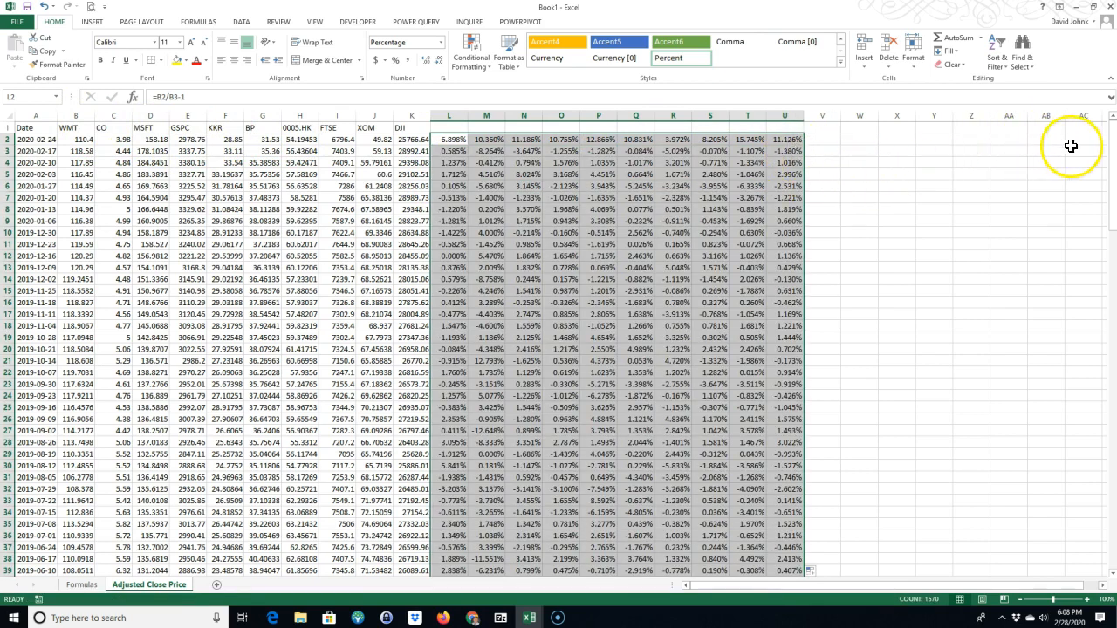
# Clear the invalid return formulas in L158:U158, the row of the earliest date.
pyautogui.moveTo(1112, 129); pyautogui.dragTo(1098, 537)
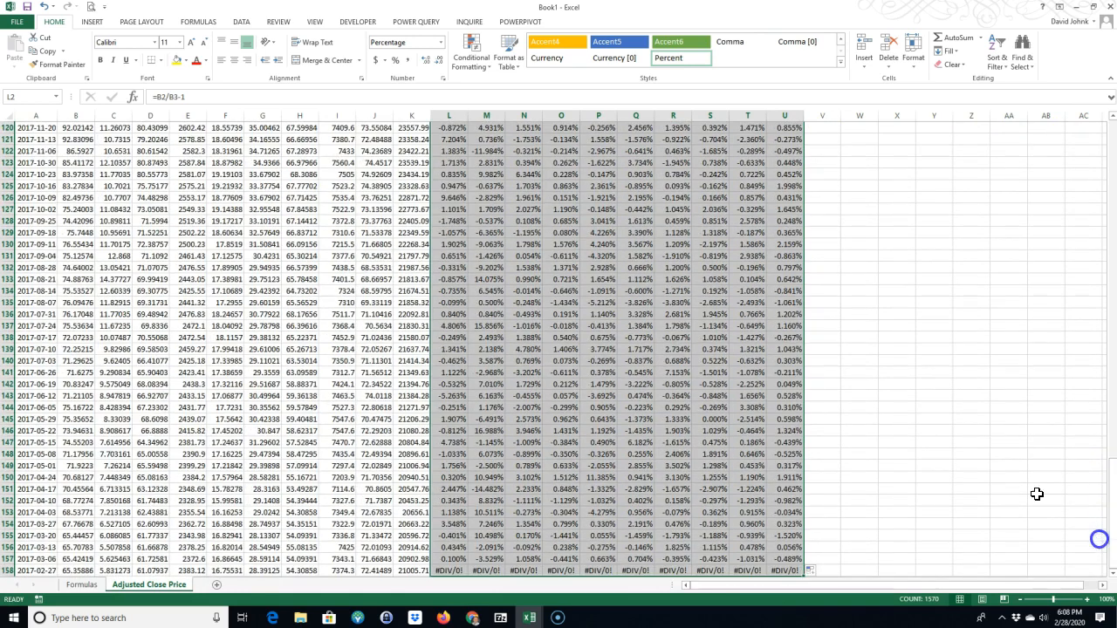
pyautogui.scroll(-2, 930, 365)
pyautogui.moveTo(449, 501); pyautogui.dragTo(690, 494)
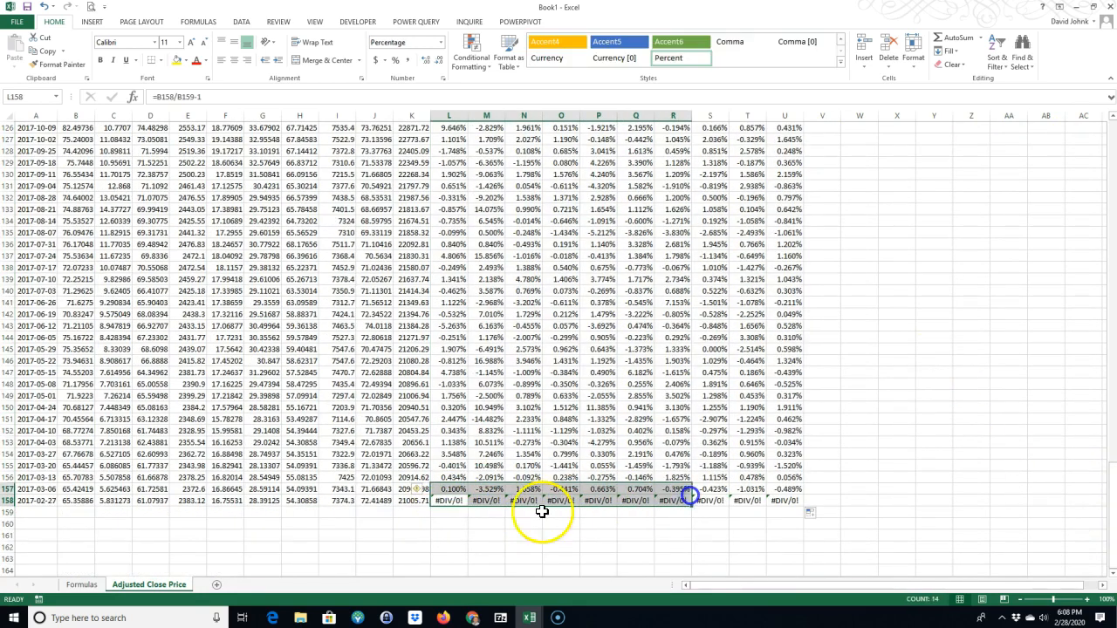
pyautogui.doubleClick(450, 500)
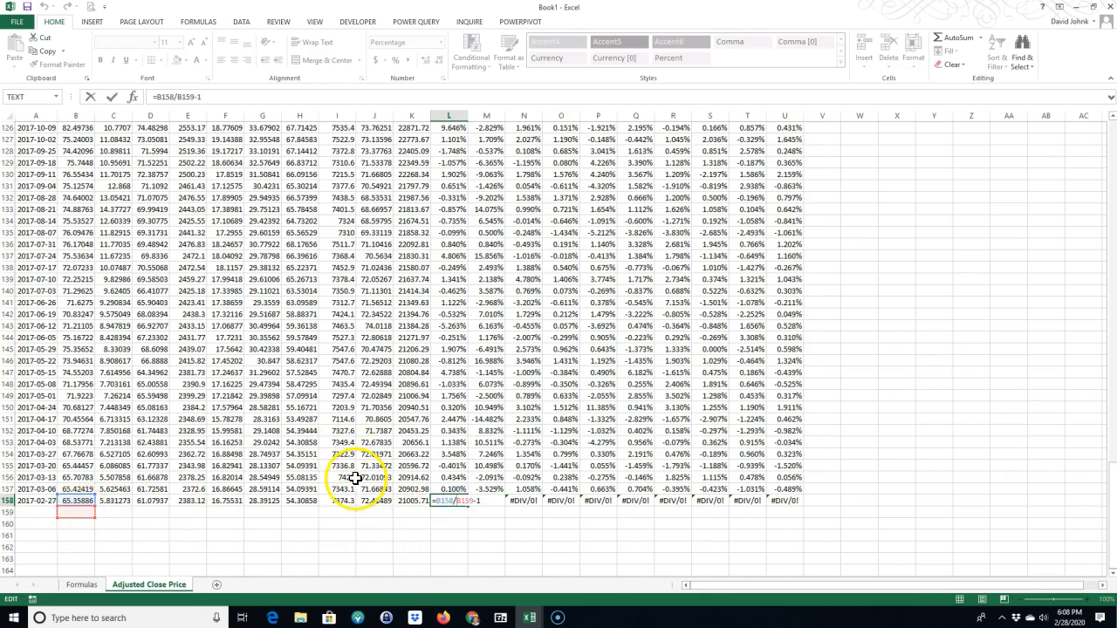
pyautogui.press('Return')
pyautogui.moveTo(443, 501); pyautogui.dragTo(778, 502)
pyautogui.rightClick(778, 502)
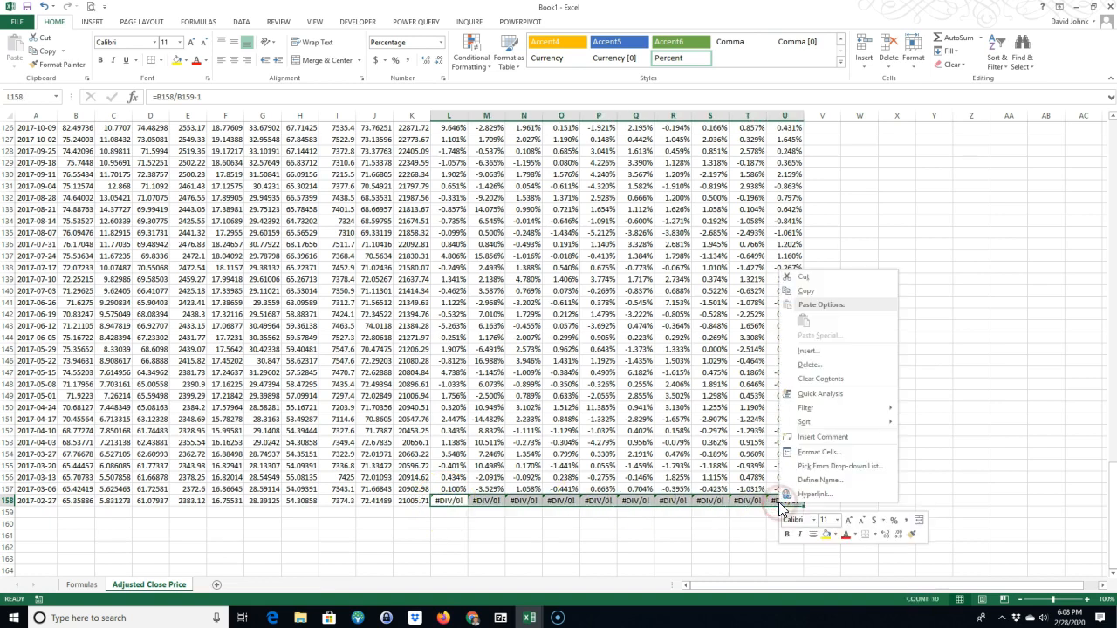
pyautogui.click(820, 379)
pyautogui.click(623, 558)
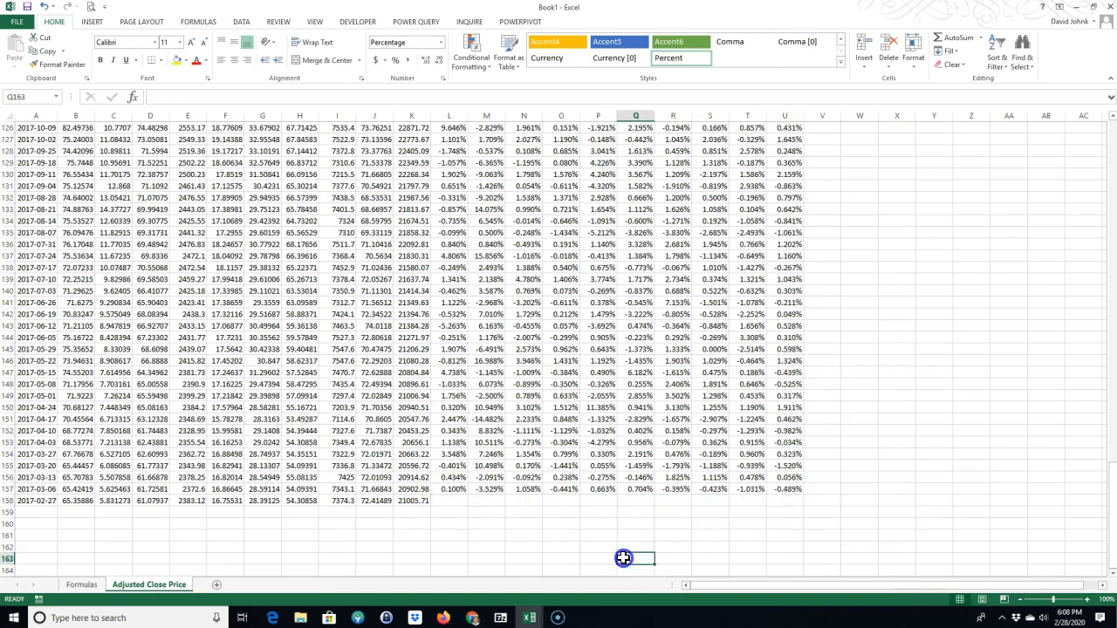
# Enter =COUNT(L2:L157) in L158 to count the WMT weekly returns.
pyautogui.click(447, 503)
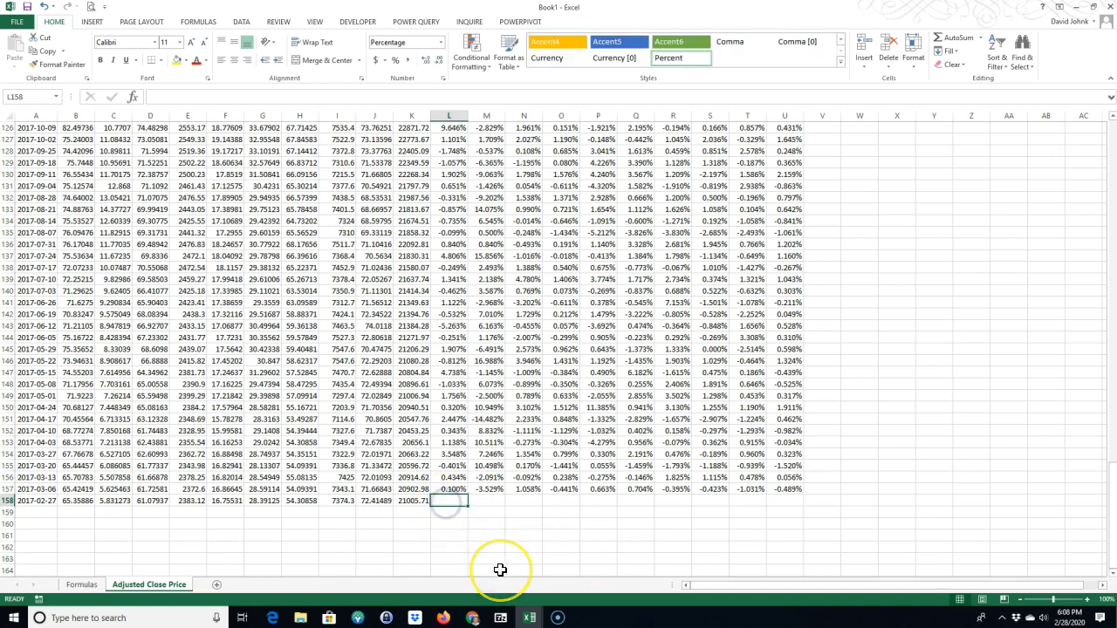
pyautogui.write('=')
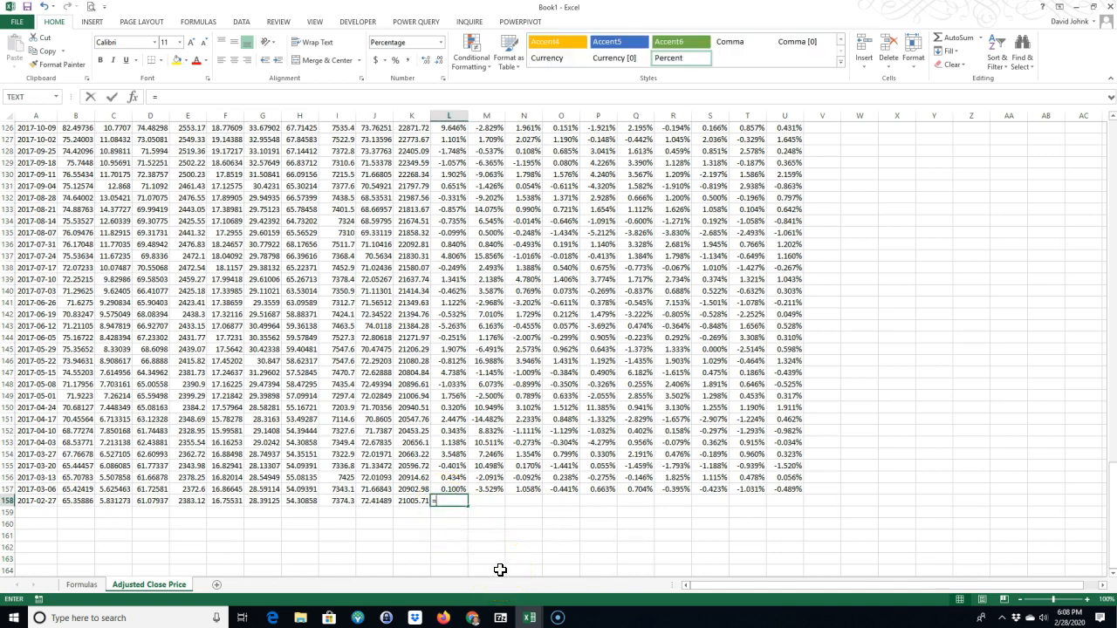
pyautogui.write('count(')
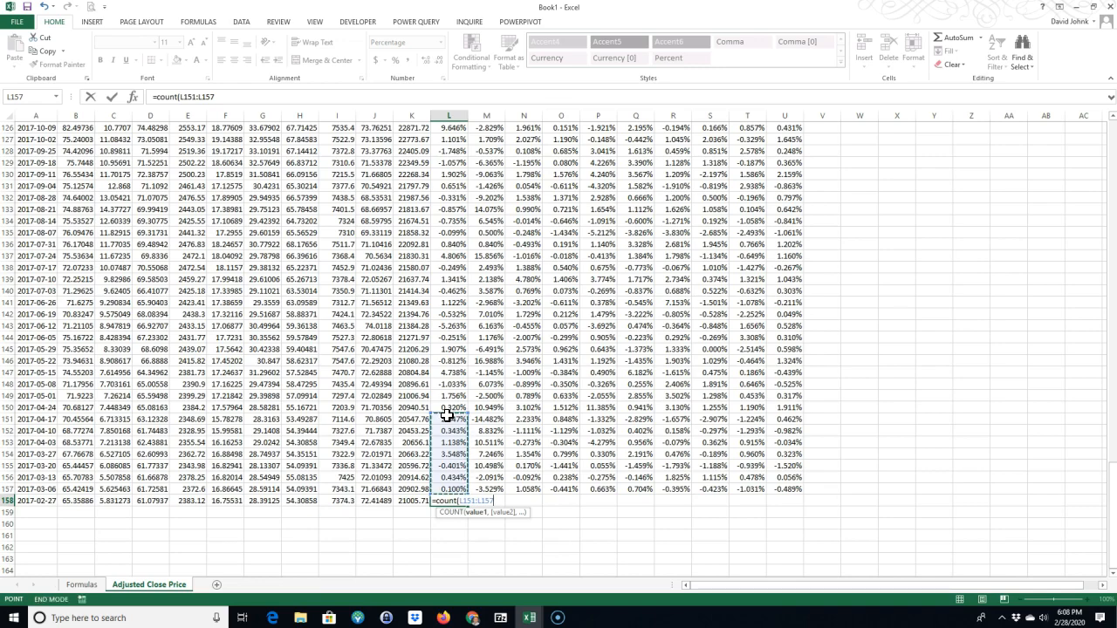
pyautogui.hotkey('ctrl', 'shift', 'Up')
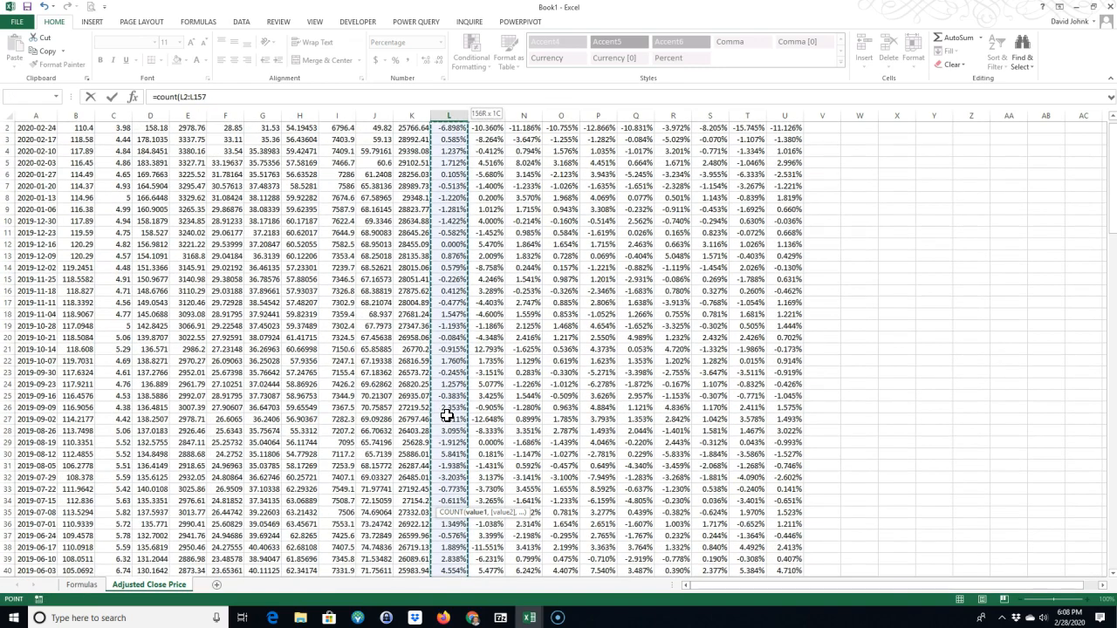
pyautogui.hotkey('shift', 'Up')
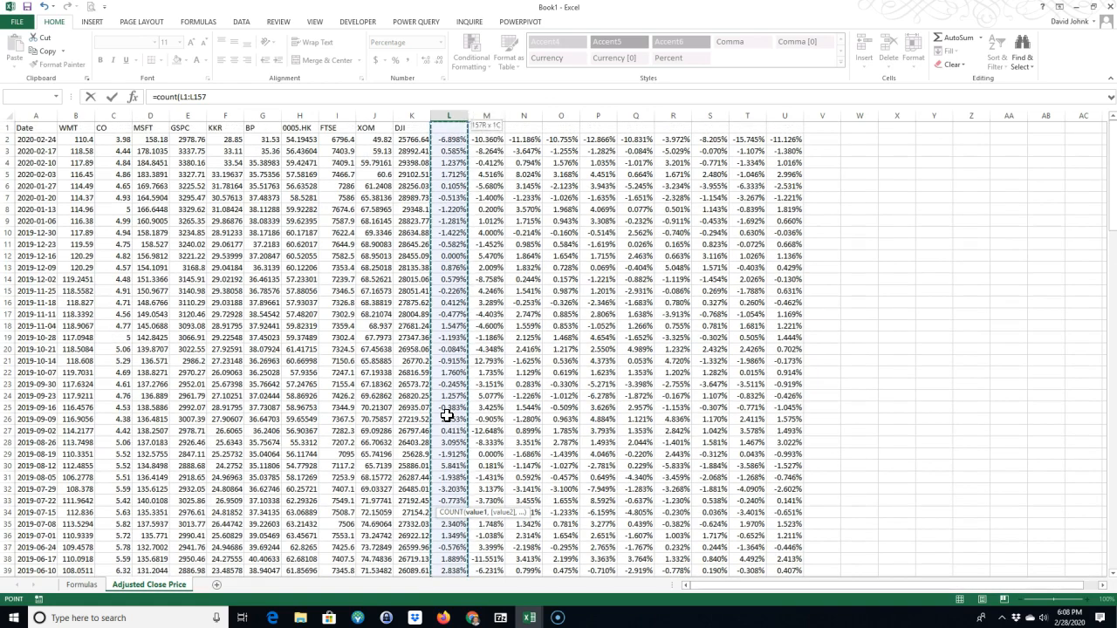
pyautogui.press('Return')
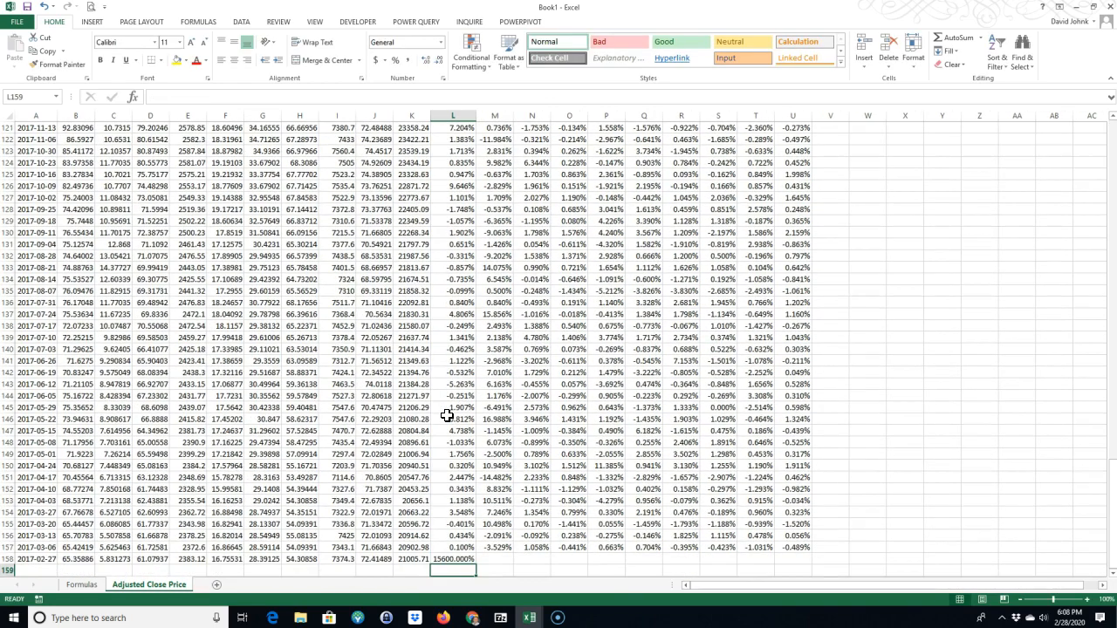
# Apply comma style to the count in L158, fill it across to U158, and show no decimals.
pyautogui.click(460, 558)
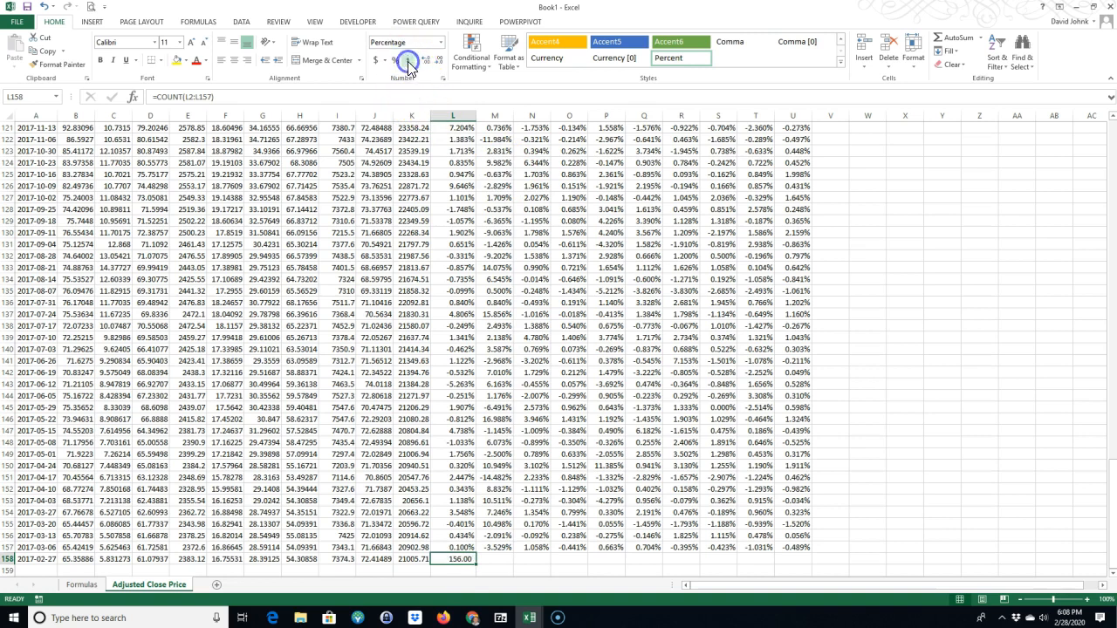
pyautogui.moveTo(477, 566); pyautogui.dragTo(796, 562)
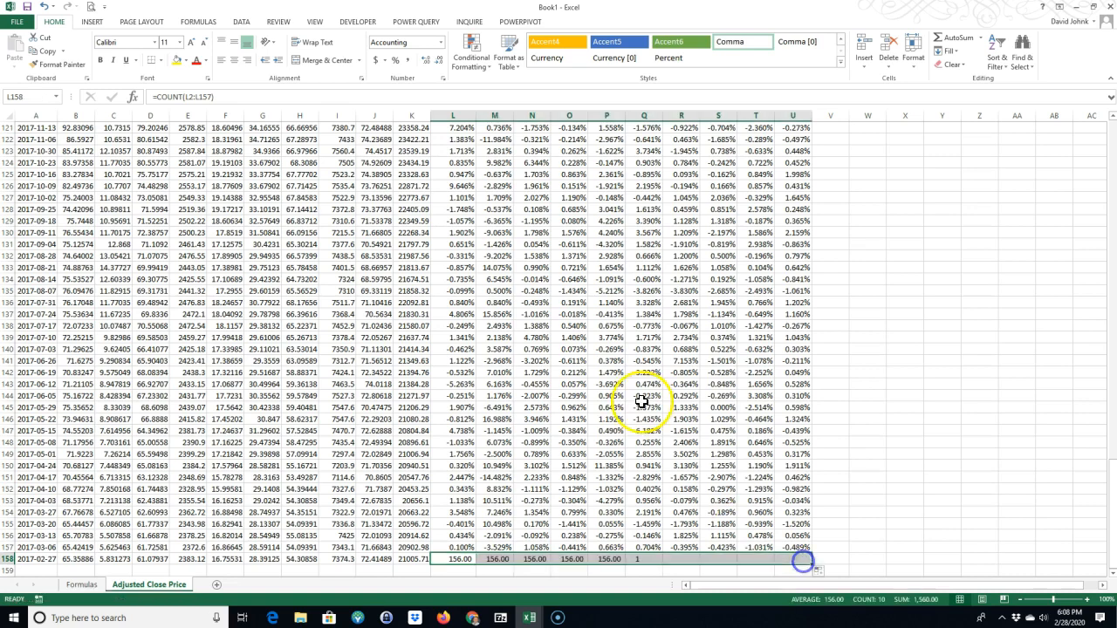
pyautogui.click(440, 60)
pyautogui.click(439, 61)
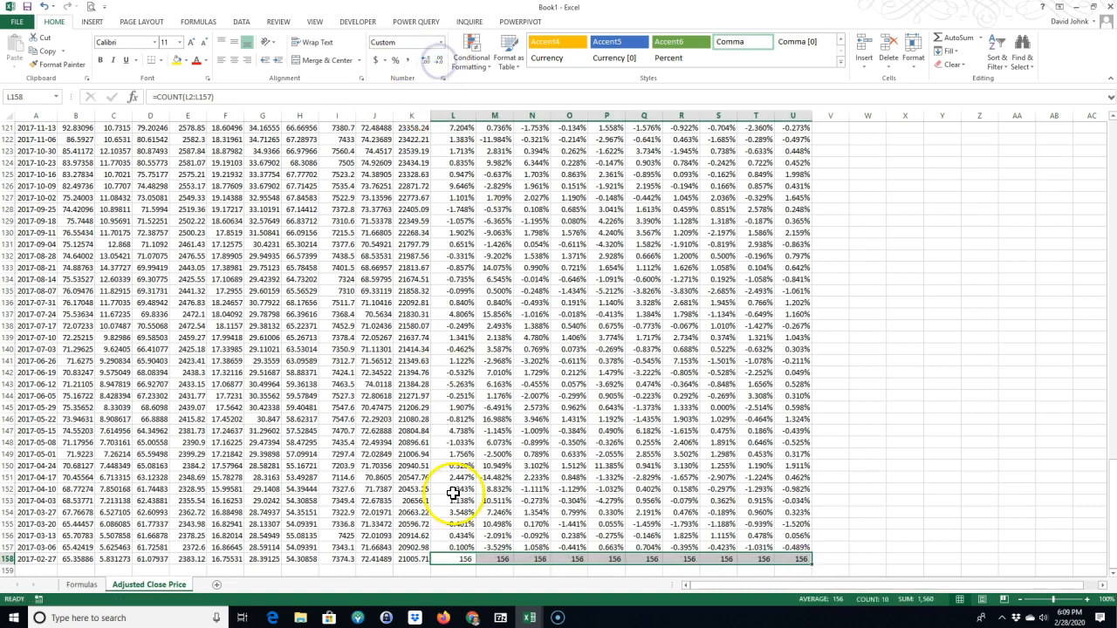
pyautogui.click(452, 570)
# Fill the entire price columns B through K, WMT to DJI, with yellow.
pyautogui.scroll(8, 455, 537)
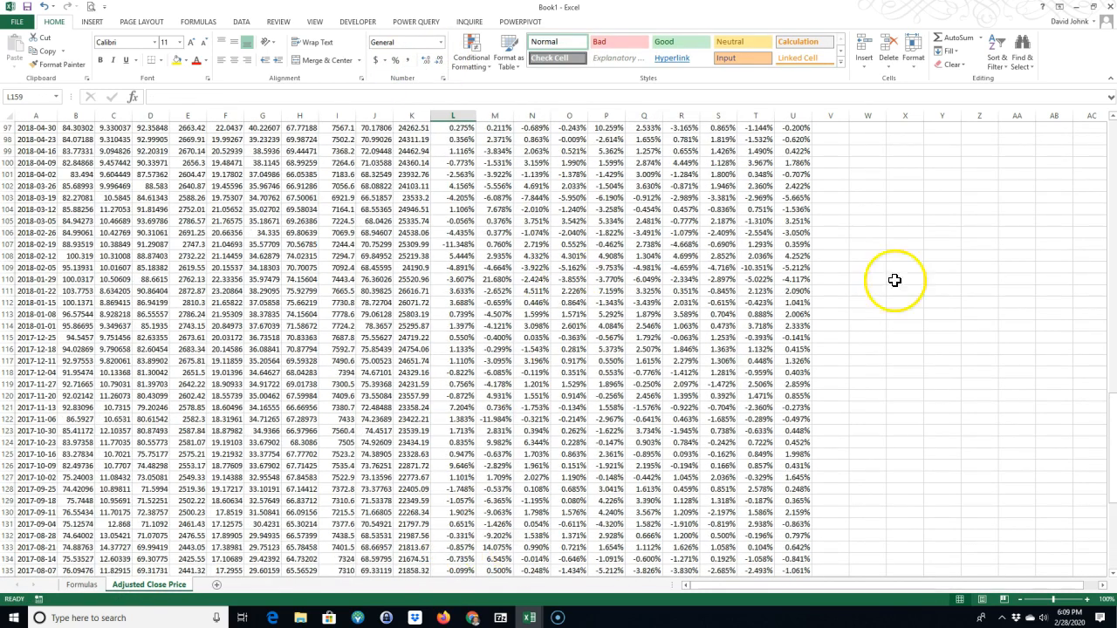
pyautogui.moveTo(1102, 480); pyautogui.dragTo(1090, 163)
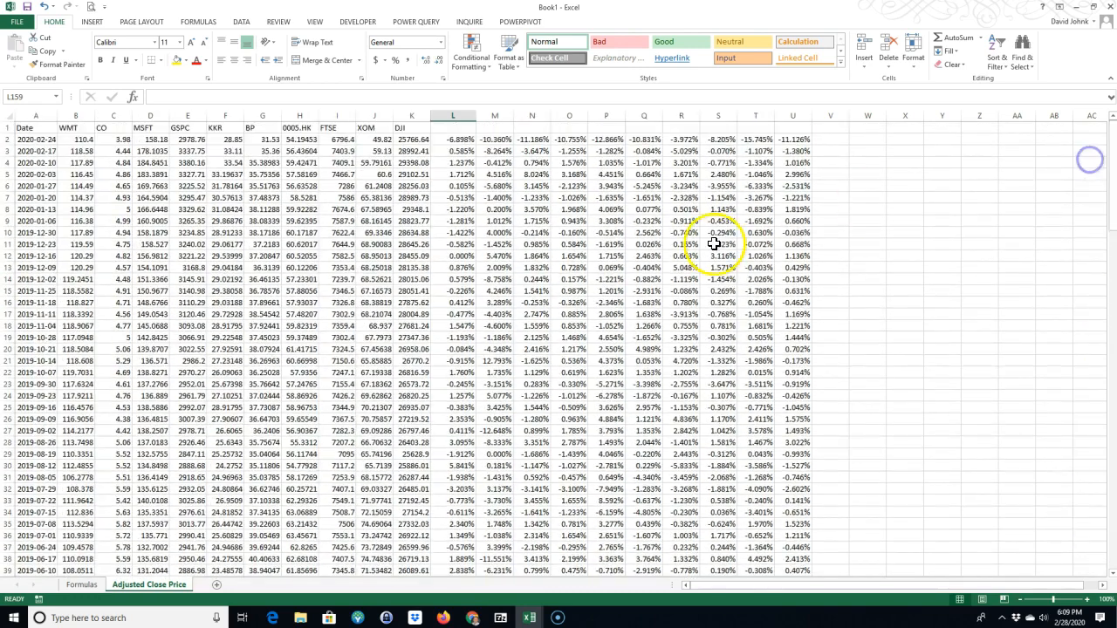
pyautogui.moveTo(71, 129); pyautogui.dragTo(407, 117)
pyautogui.click(374, 256)
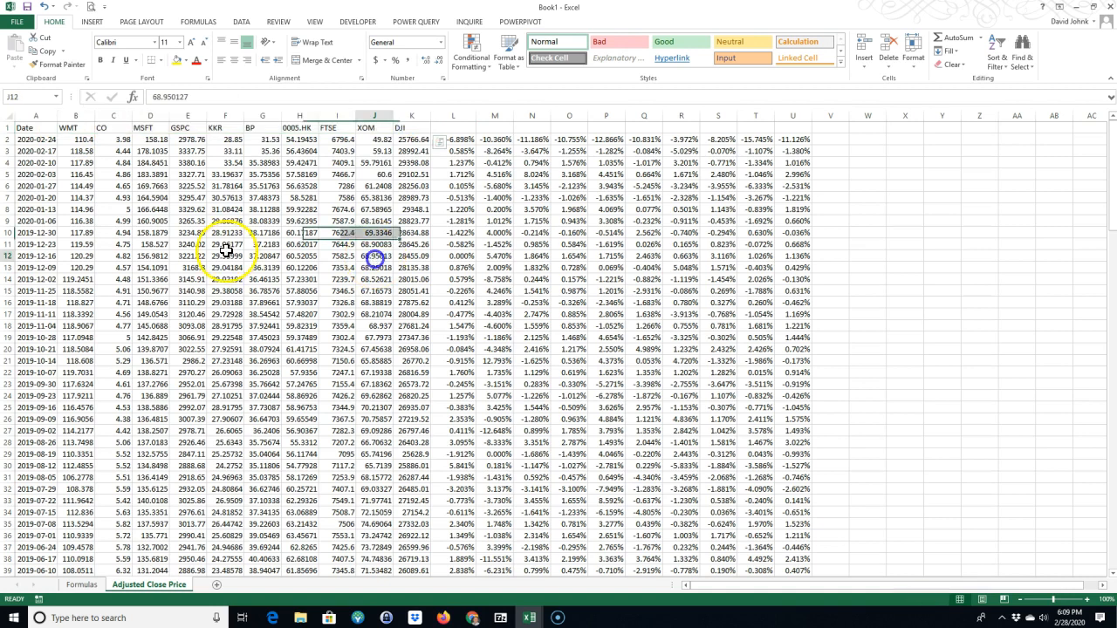
pyautogui.moveTo(68, 114); pyautogui.dragTo(412, 116)
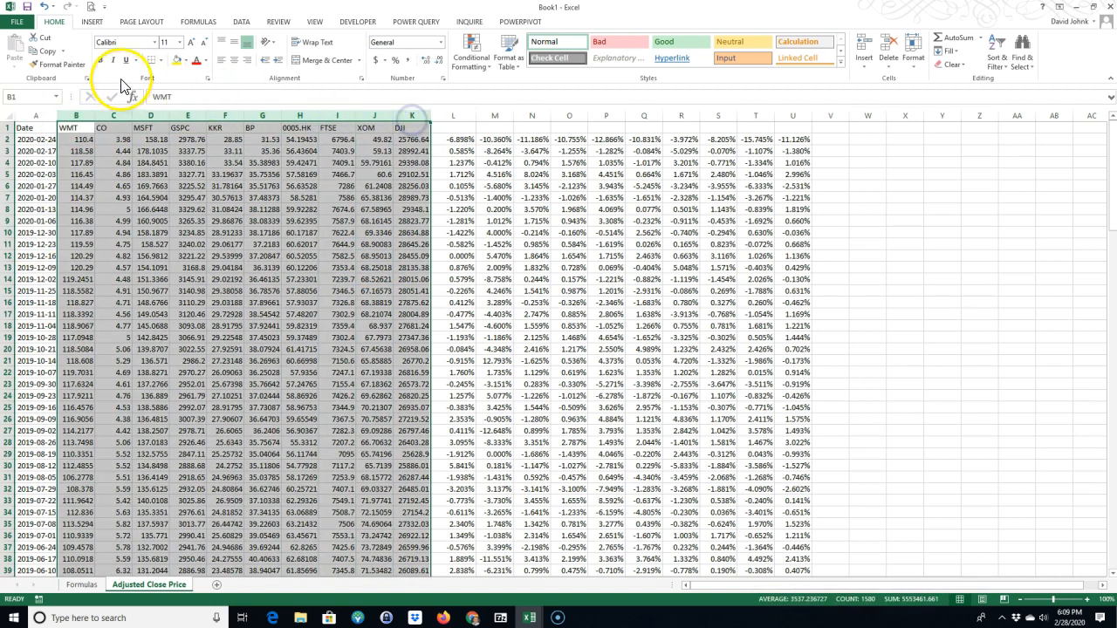
pyautogui.click(176, 60)
pyautogui.click(469, 255)
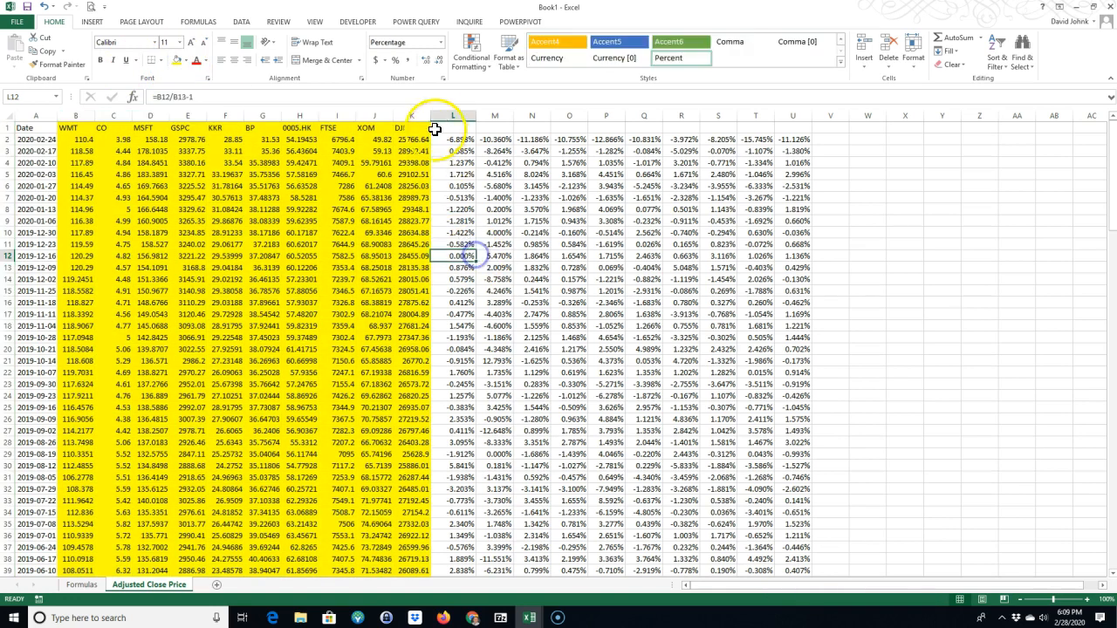
# Copy the ticker headers B1:K1 and paste them above the return columns, starting at L1.
pyautogui.moveTo(68, 129); pyautogui.dragTo(380, 133)
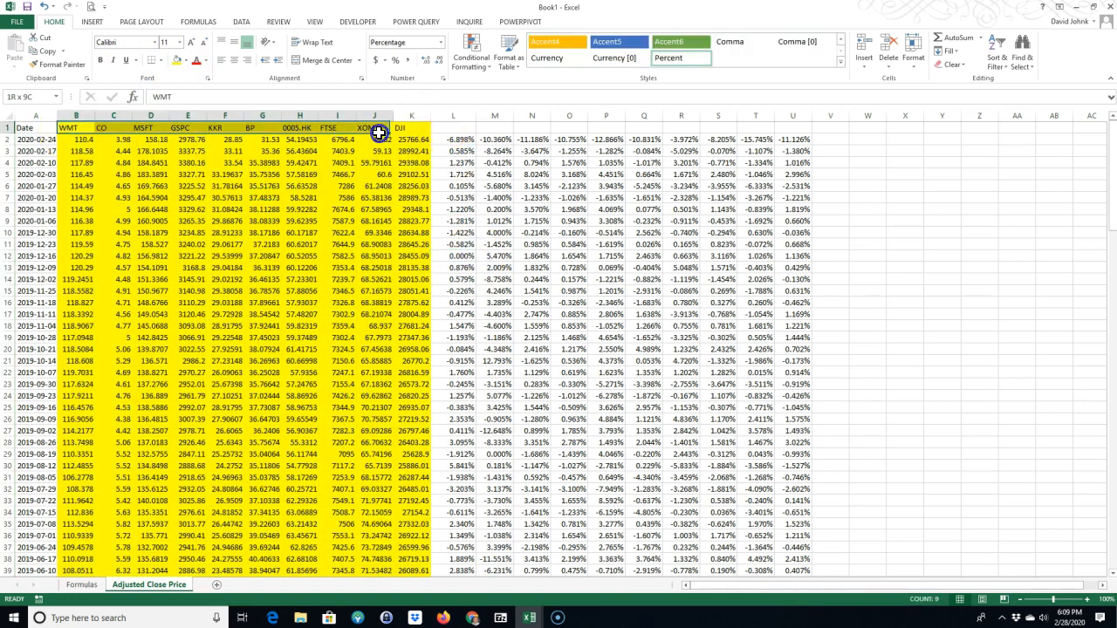
pyautogui.rightClick(404, 130)
pyautogui.click(434, 150)
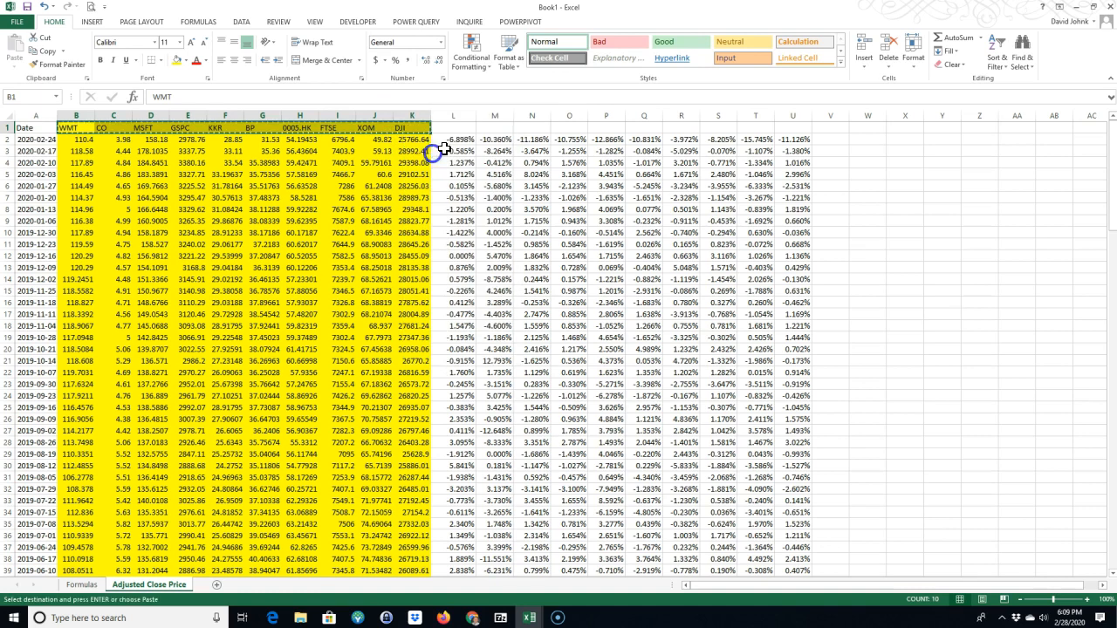
pyautogui.click(456, 129)
pyautogui.rightClick(456, 129)
pyautogui.click(483, 184)
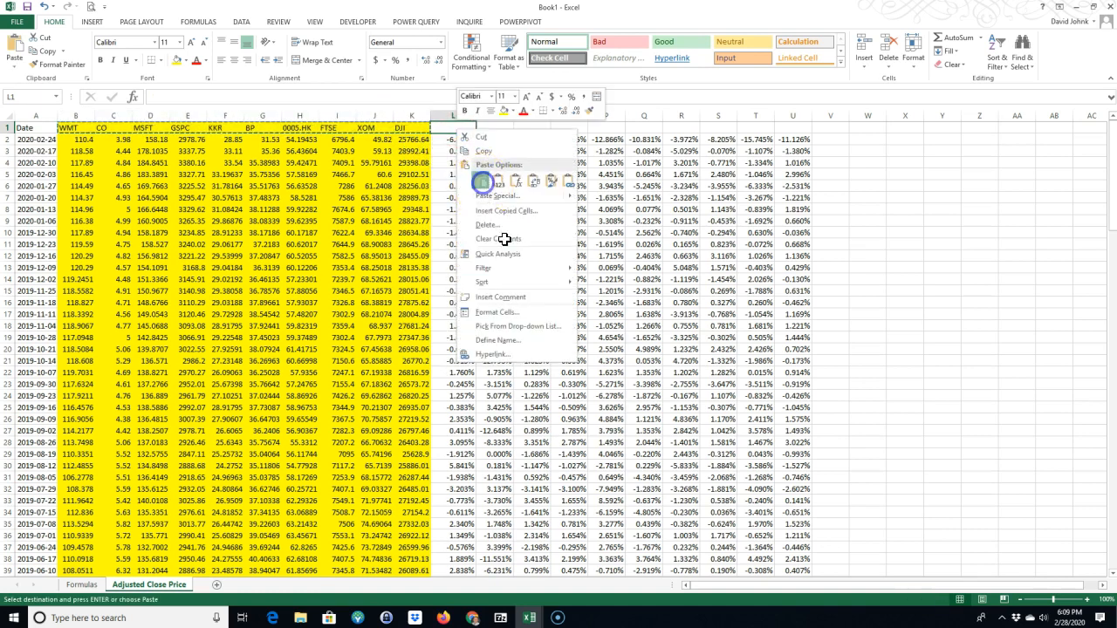
pyautogui.click(508, 268)
# Examine how far down the sheet the yellow fill of the price columns extends relative to the dated rows.
pyautogui.moveTo(454, 128); pyautogui.dragTo(590, 148)
pyautogui.scroll(-11, 282, 278)
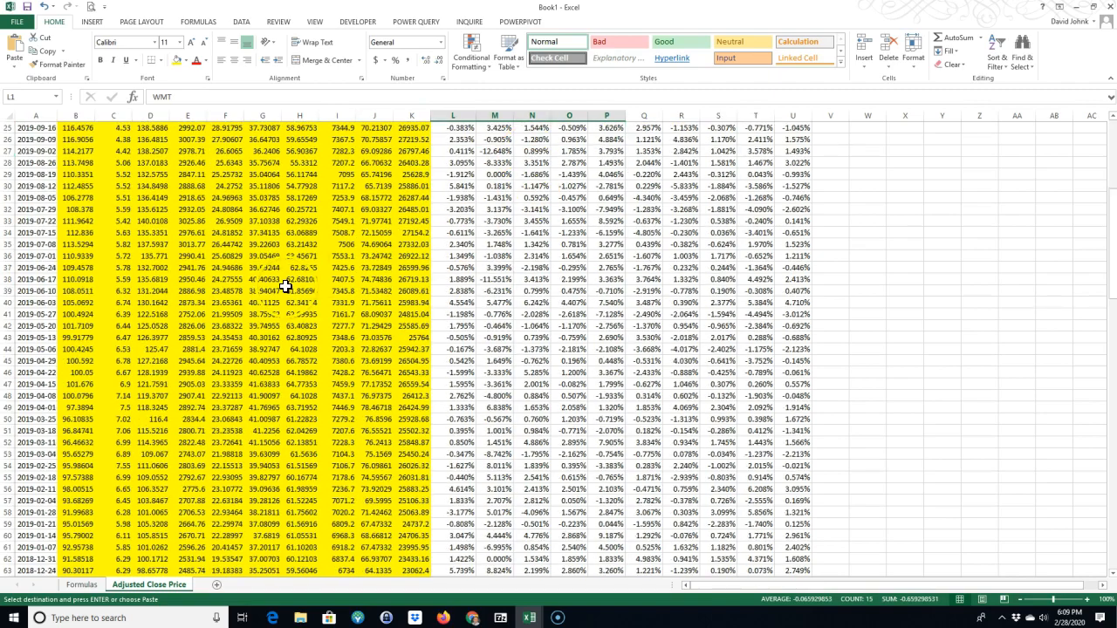
pyautogui.scroll(11, 1114, 155)
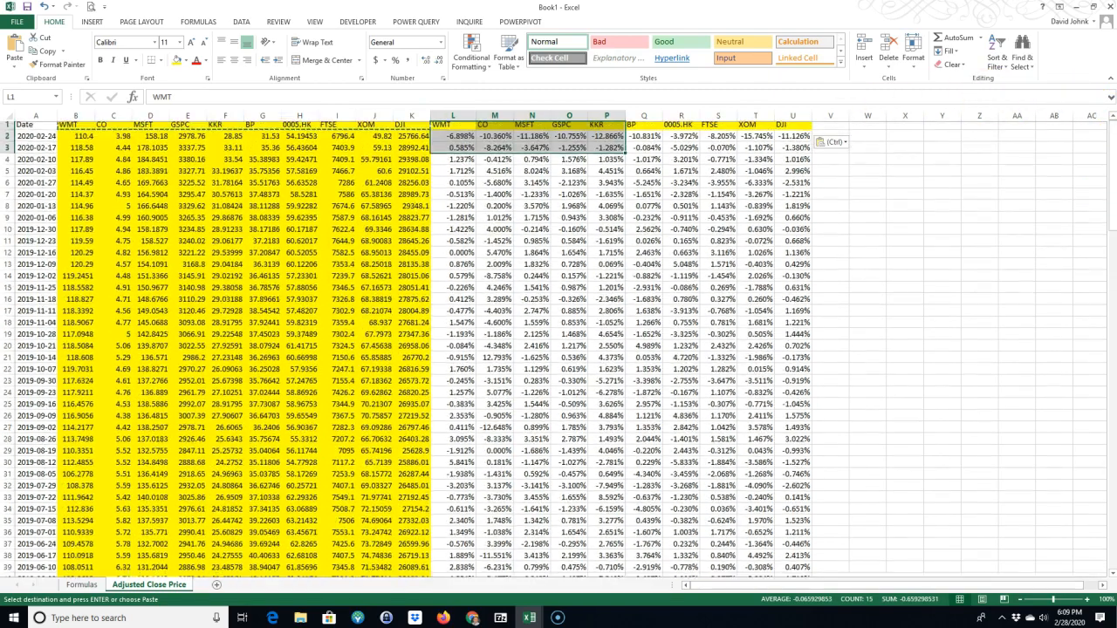
pyautogui.scroll(-8, 483, 377)
pyautogui.scroll(-9, 483, 377)
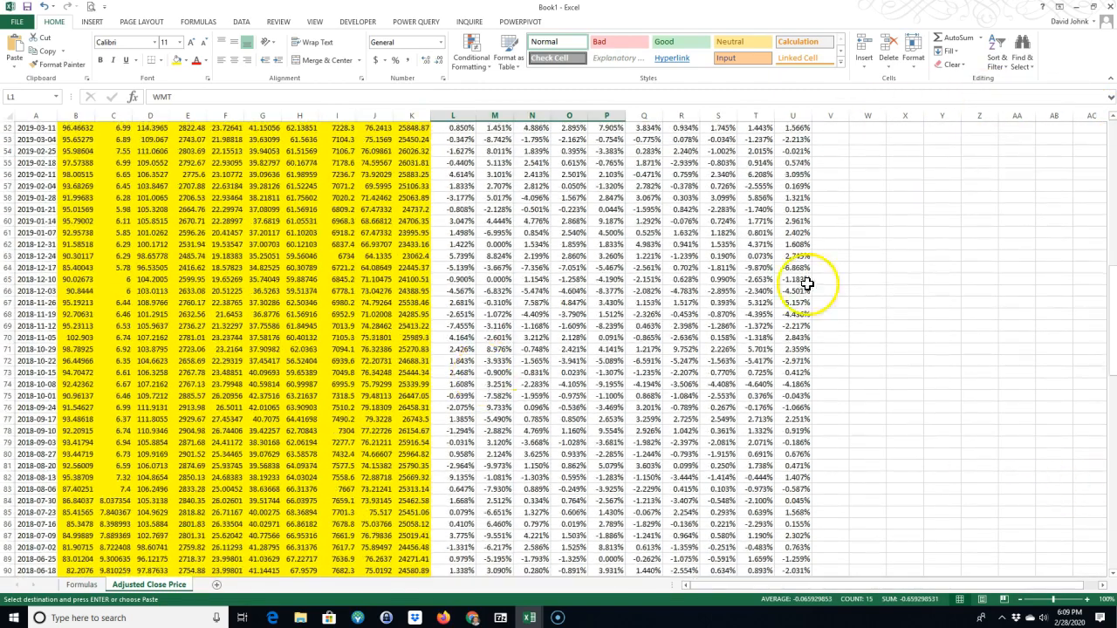
pyautogui.moveTo(1112, 311); pyautogui.dragTo(1112, 325)
pyautogui.moveTo(1112, 537); pyautogui.dragTo(1112, 539)
pyautogui.scroll(-8, 273, 401)
pyautogui.scroll(7, 272, 391)
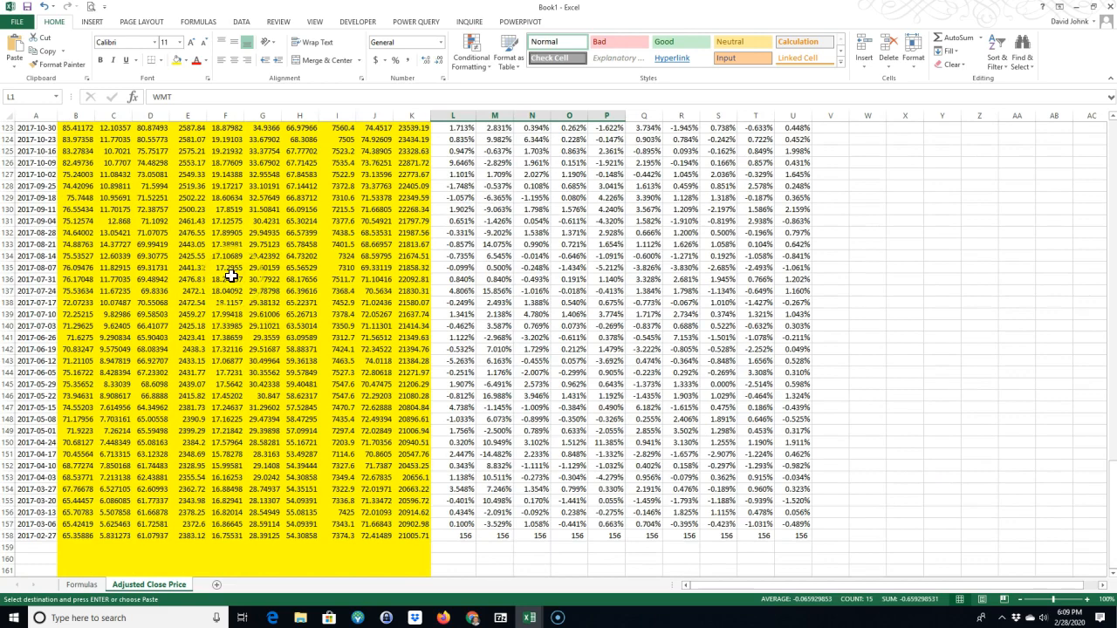
# Undo the header paste and the yellow fill of the whole price columns.
pyautogui.hotkey('ctrl', 'z')
pyautogui.hotkey('ctrl', 'z')
pyautogui.hotkey('ctrl', 'z')
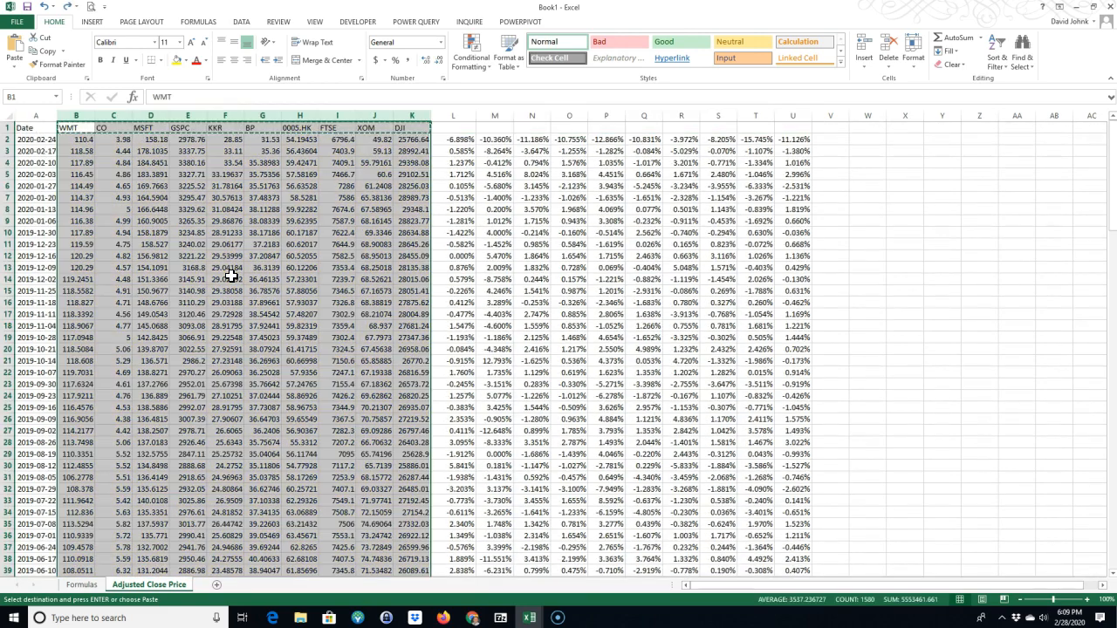
# Copy only the WMT header from B1 and paste it into L1.
pyautogui.click(79, 129)
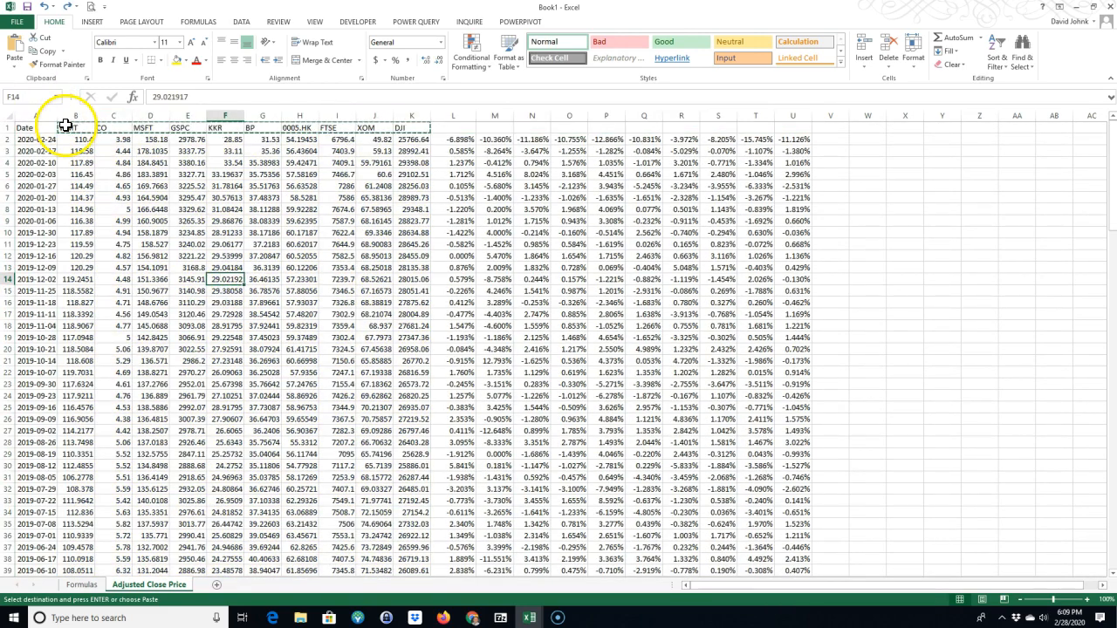
pyautogui.rightClick(65, 128)
pyautogui.click(90, 147)
pyautogui.rightClick(441, 130)
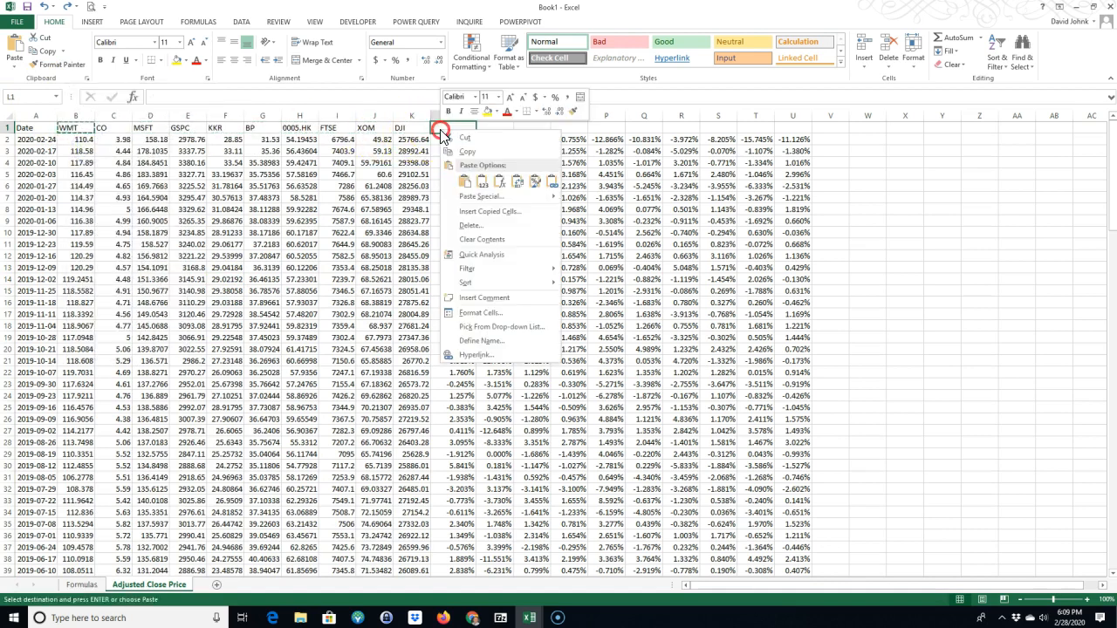
pyautogui.click(463, 180)
# Fill the range from B1 down to the last dated row of column L with yellow.
pyautogui.moveTo(87, 128); pyautogui.dragTo(448, 267)
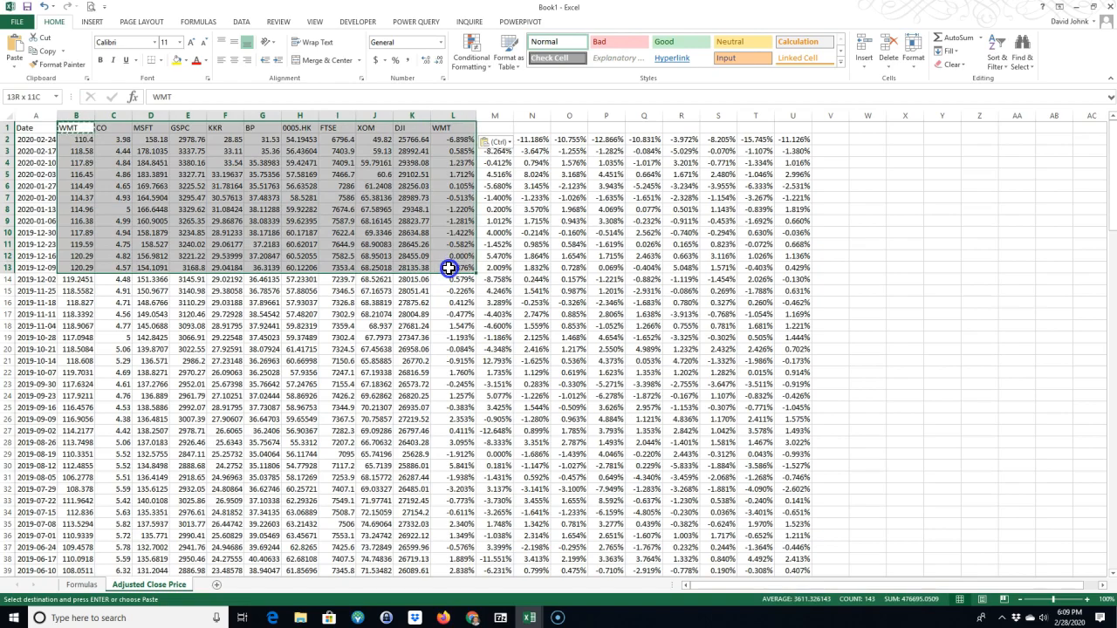
pyautogui.hotkey('ctrl', 'shift', 'Down')
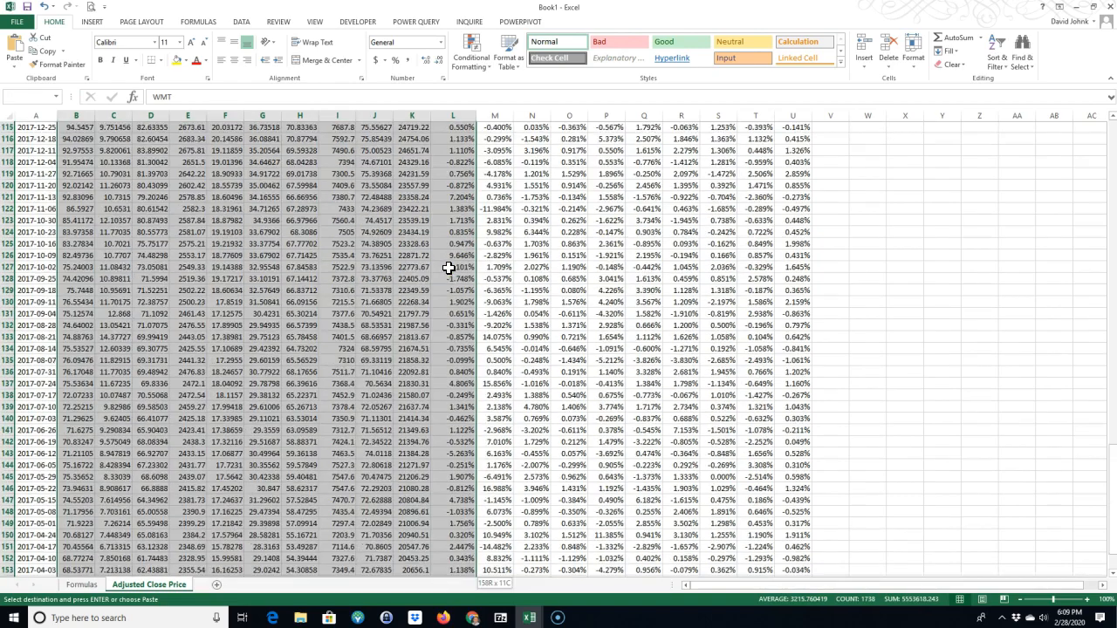
pyautogui.click(177, 59)
pyautogui.hotkey('ctrl', 'Home')
pyautogui.click(229, 291)
# Copy all ticker headers from B1:K1 and paste them over the return columns from L1 to U1.
pyautogui.moveTo(77, 127); pyautogui.dragTo(357, 127)
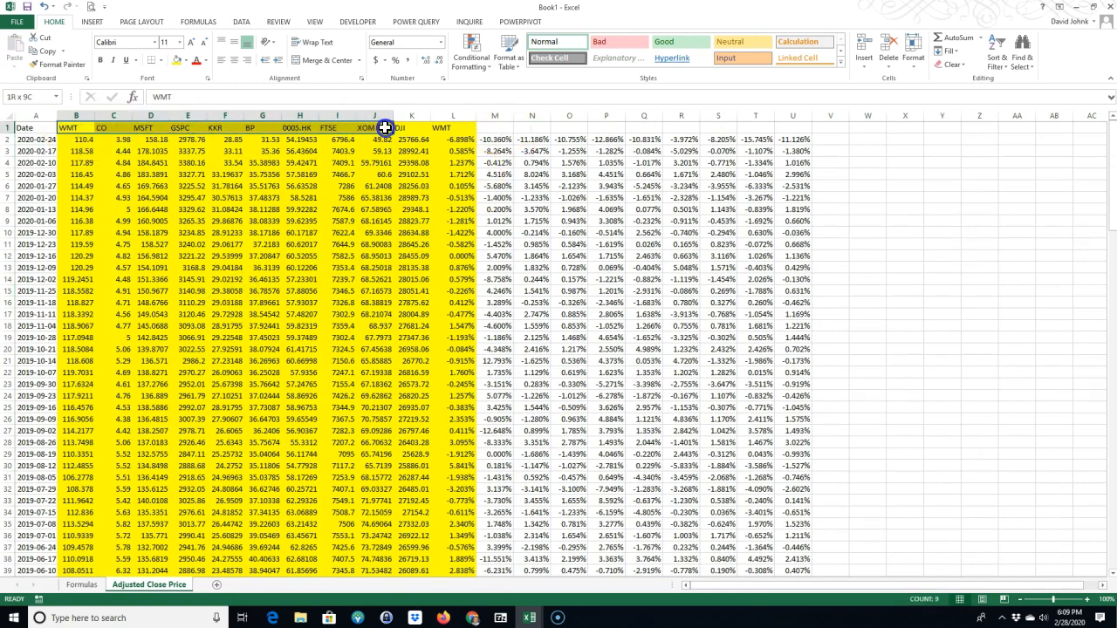
pyautogui.rightClick(394, 129)
pyautogui.click(417, 157)
pyautogui.click(451, 128)
pyautogui.rightClick(452, 128)
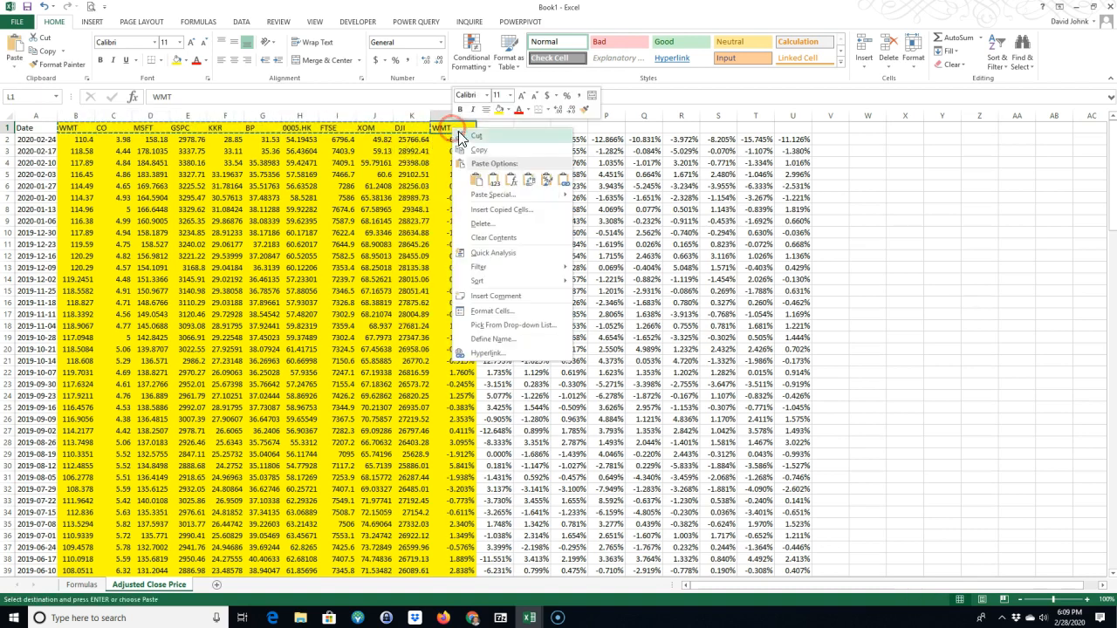
pyautogui.click(474, 175)
# Fill the return block L1:U158, including headers and counts, with light blue.
pyautogui.moveTo(449, 127); pyautogui.dragTo(780, 353)
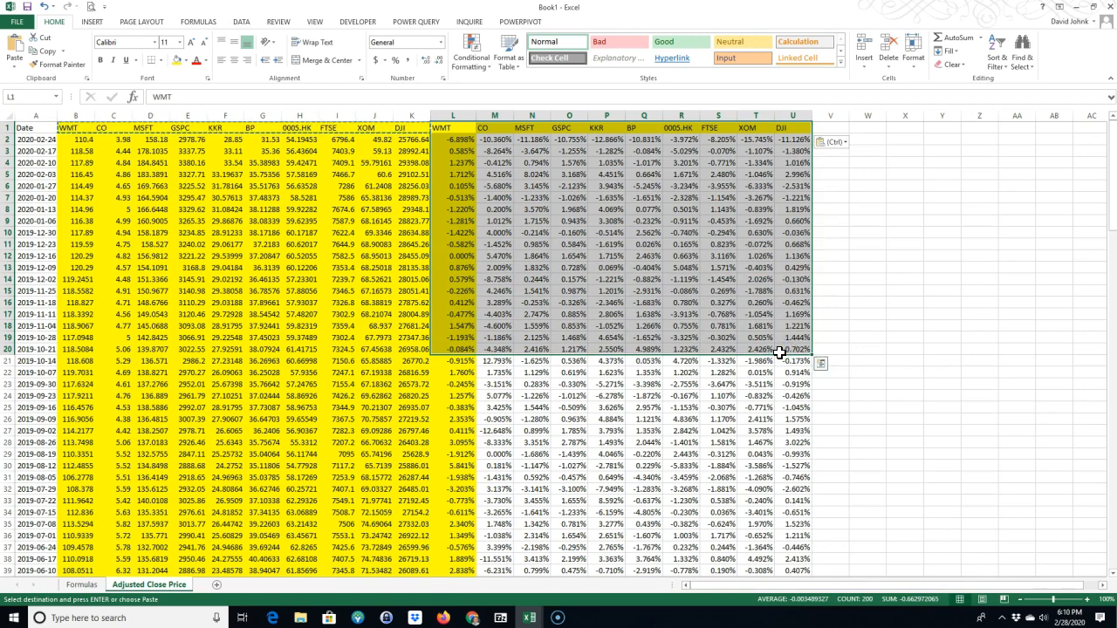
pyautogui.hotkey('ctrl', 'shift', 'Down')
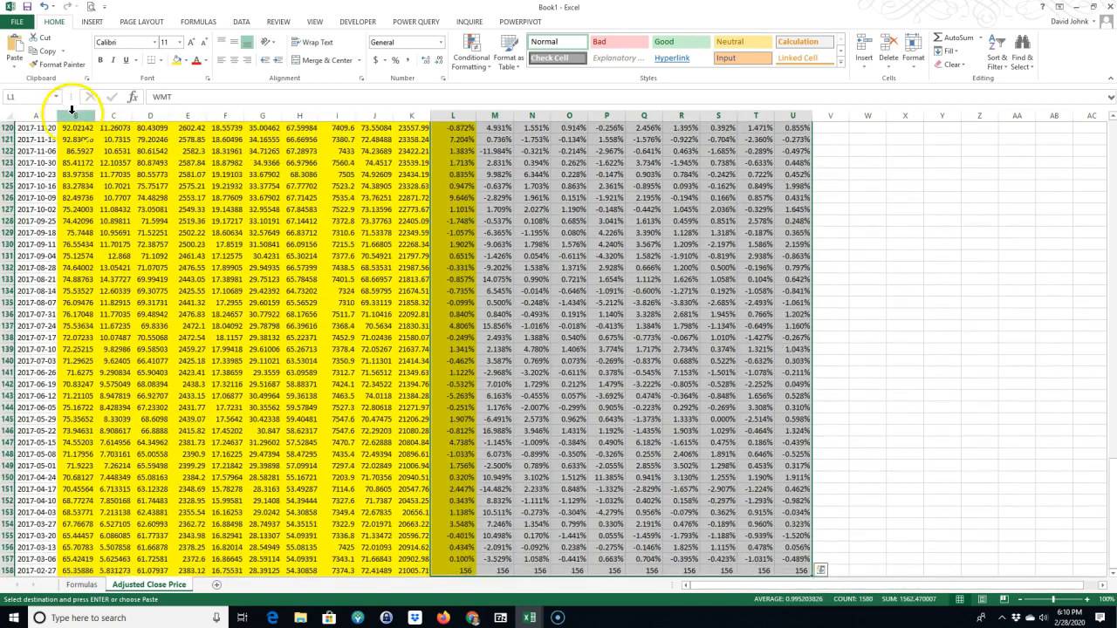
pyautogui.click(185, 60)
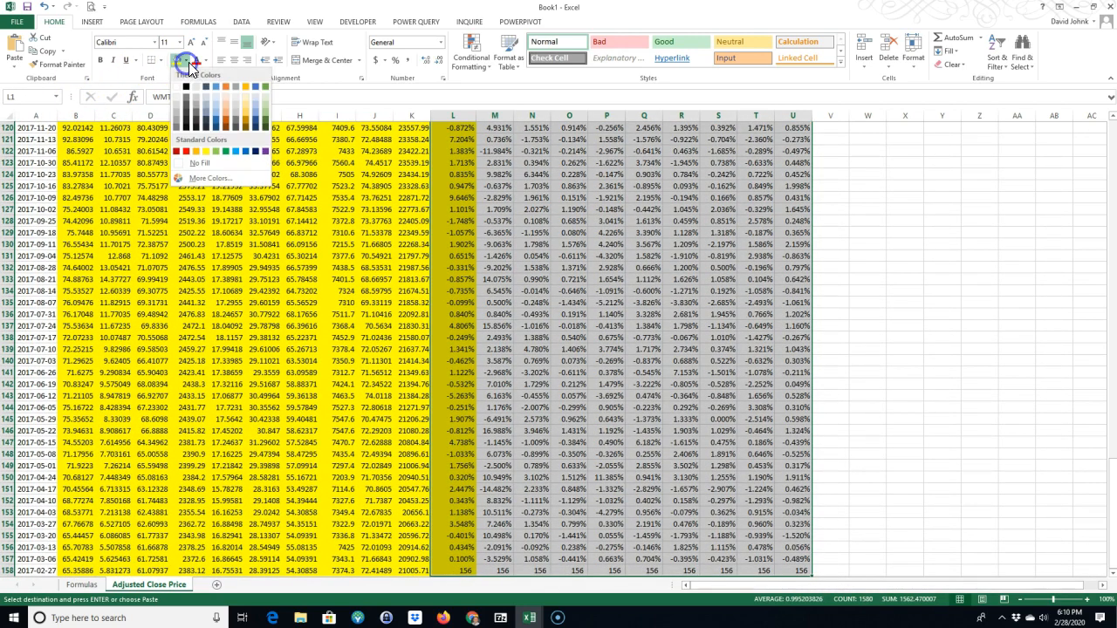
pyautogui.click(216, 107)
pyautogui.hotkey('ctrl', 'Home')
pyautogui.moveTo(494, 267); pyautogui.dragTo(495, 275)
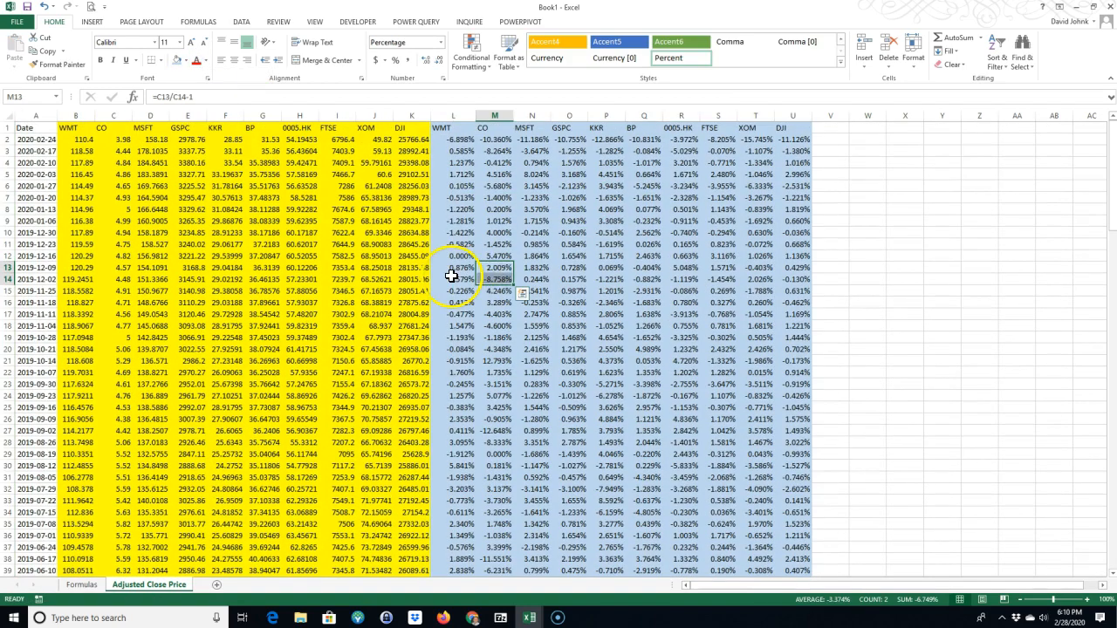
# Check the formula list on the Formulas sheet, and insert the symbol μ in K159 of the Adjusted Close Price sheet.
pyautogui.scroll(-6, 611, 236)
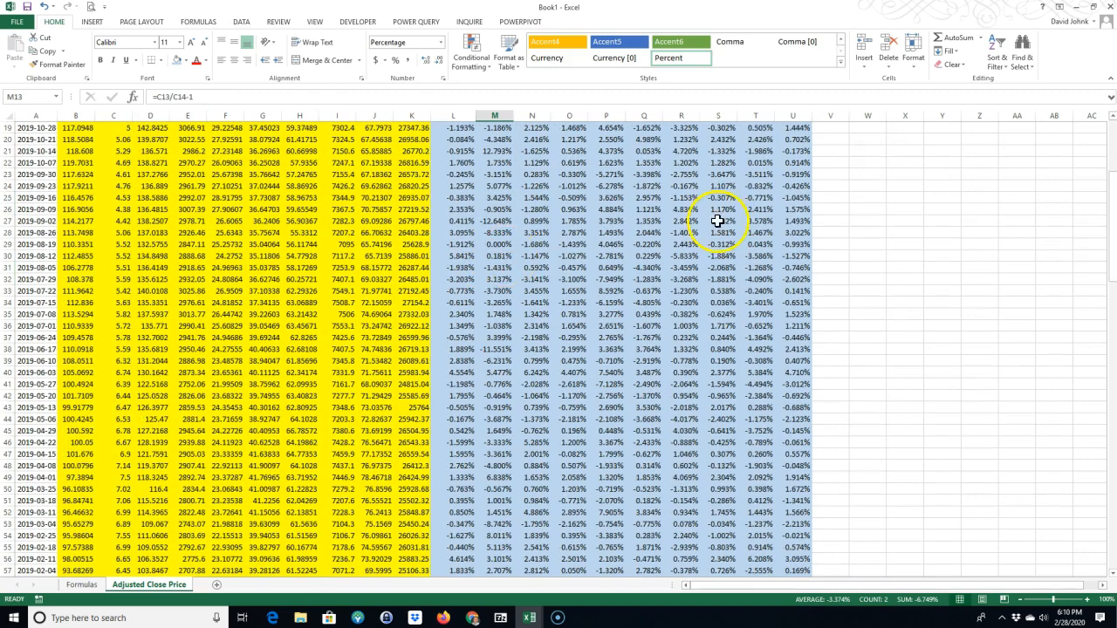
pyautogui.moveTo(1111, 243); pyautogui.dragTo(1111, 476)
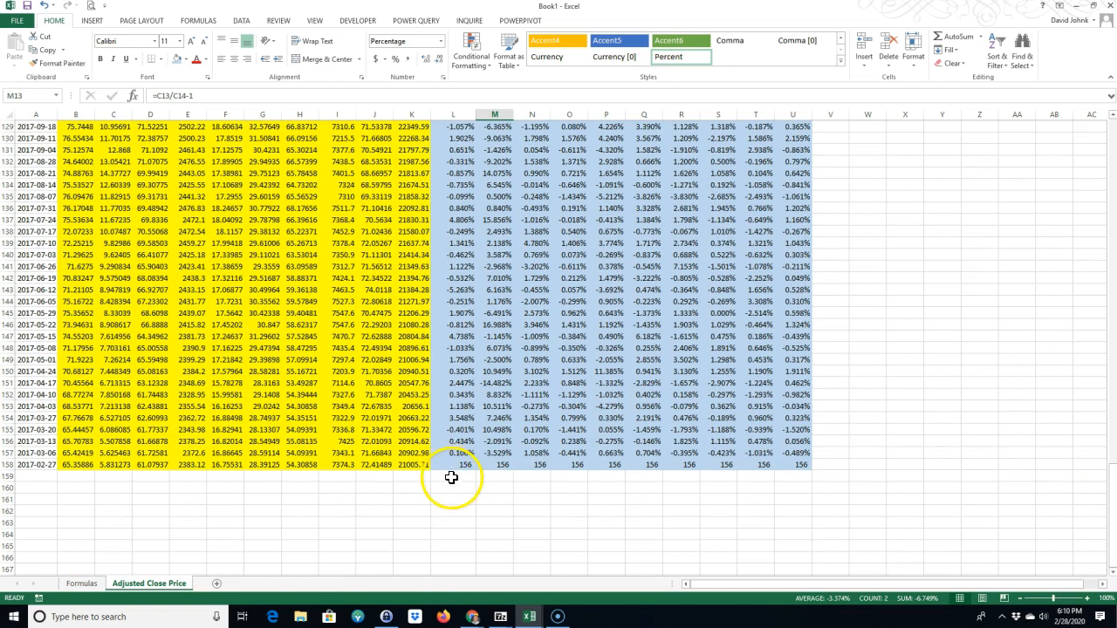
pyautogui.click(424, 481)
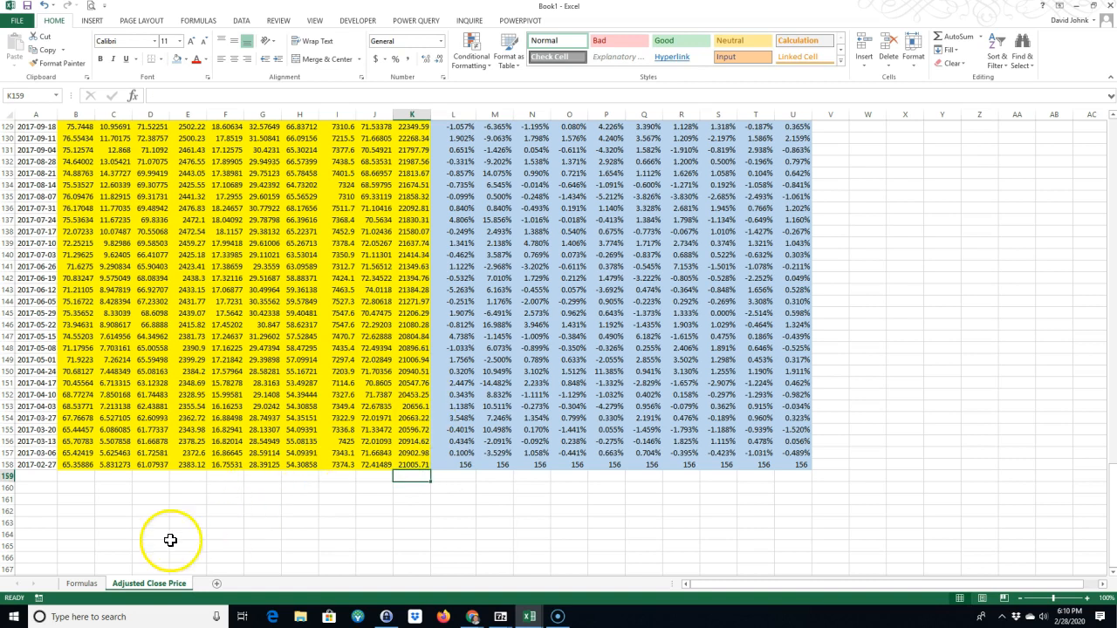
pyautogui.click(81, 584)
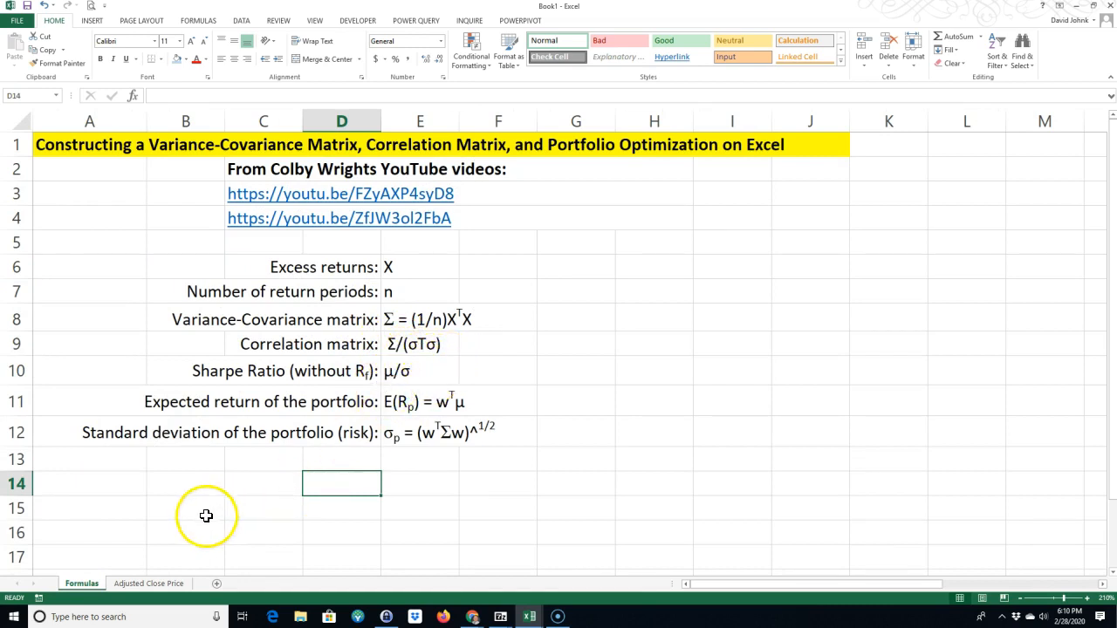
pyautogui.click(150, 583)
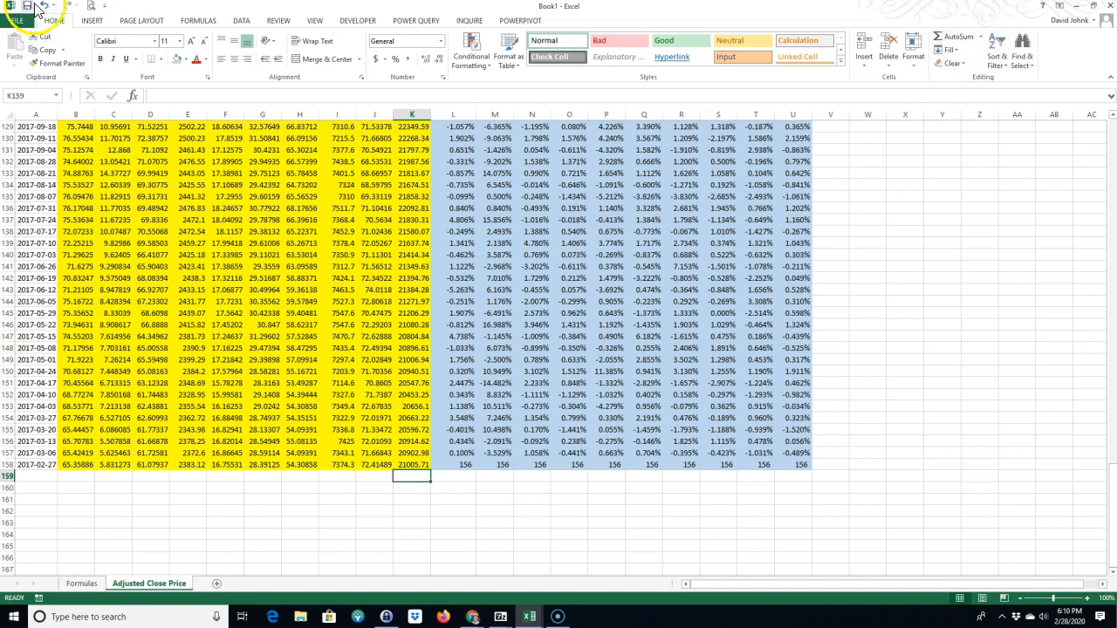
pyautogui.click(92, 20)
pyautogui.click(891, 48)
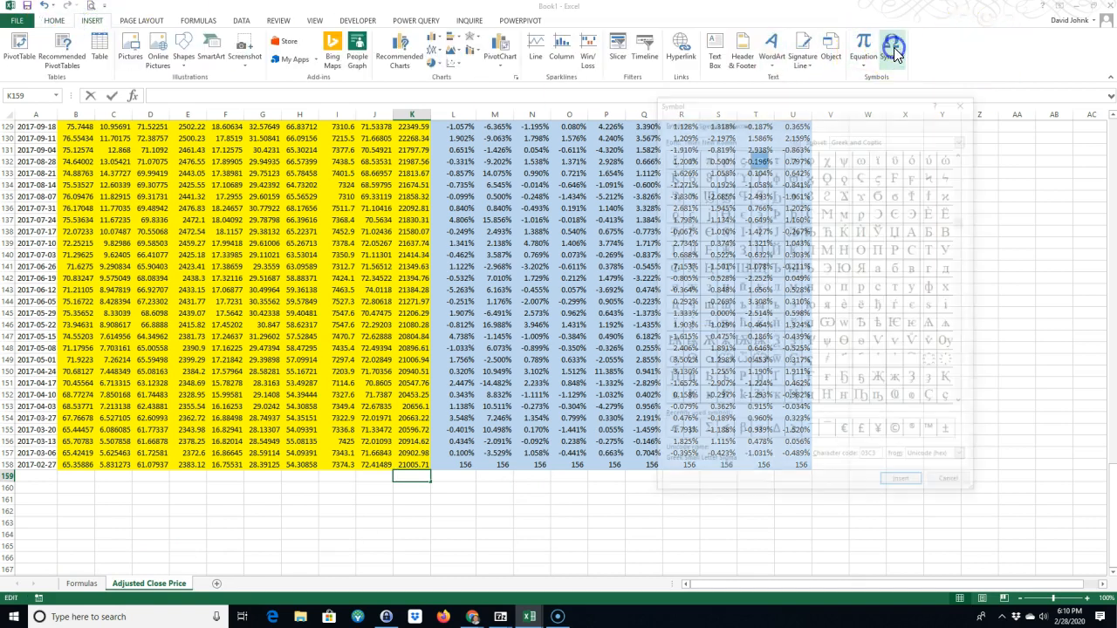
pyautogui.click(688, 434)
pyautogui.click(693, 497)
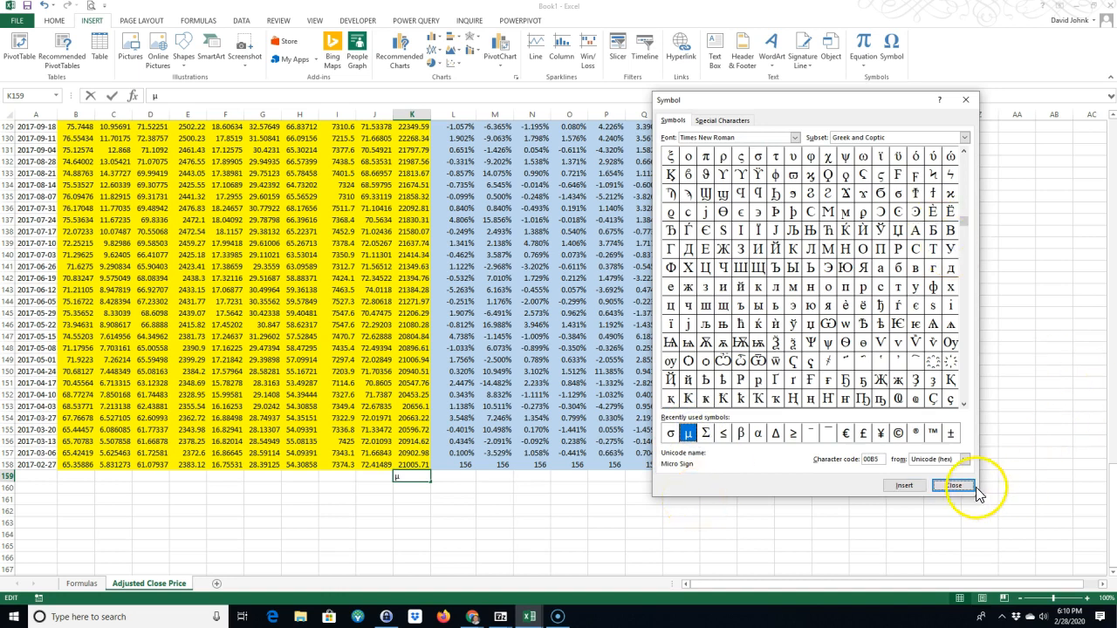
pyautogui.click(960, 486)
# Enter =AVERAGE(L2:L157) in L159 to compute the mean WMT weekly return.
pyautogui.click(460, 475)
pyautogui.write('=average(')
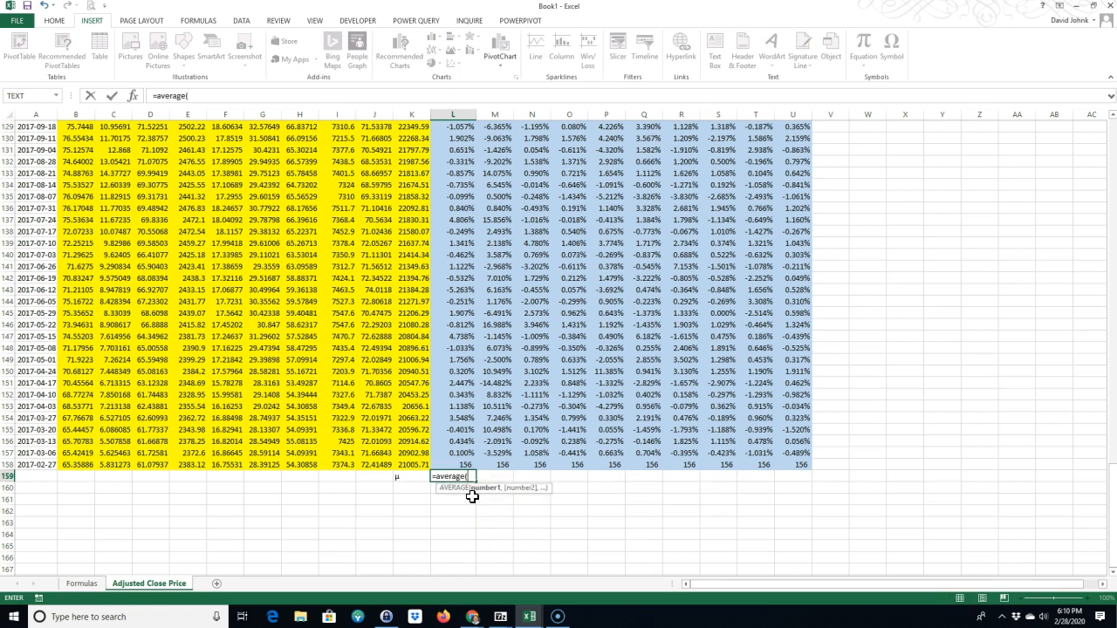
pyautogui.moveTo(459, 445); pyautogui.dragTo(462, 331)
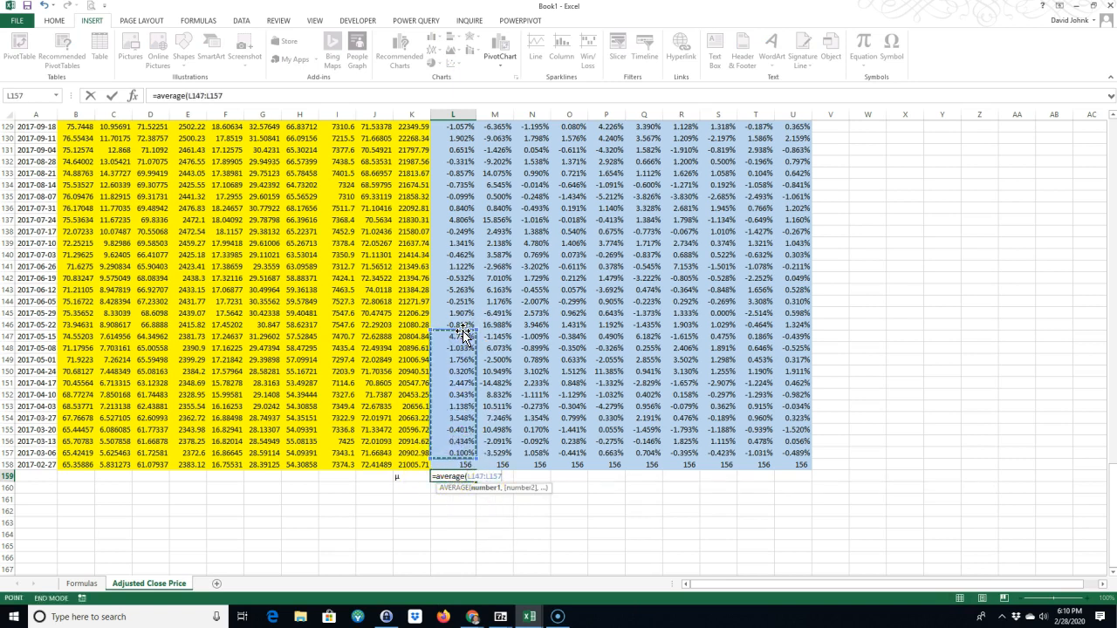
pyautogui.hotkey('ctrl', 'shift', 'Up')
pyautogui.hotkey('shift', 'Down')
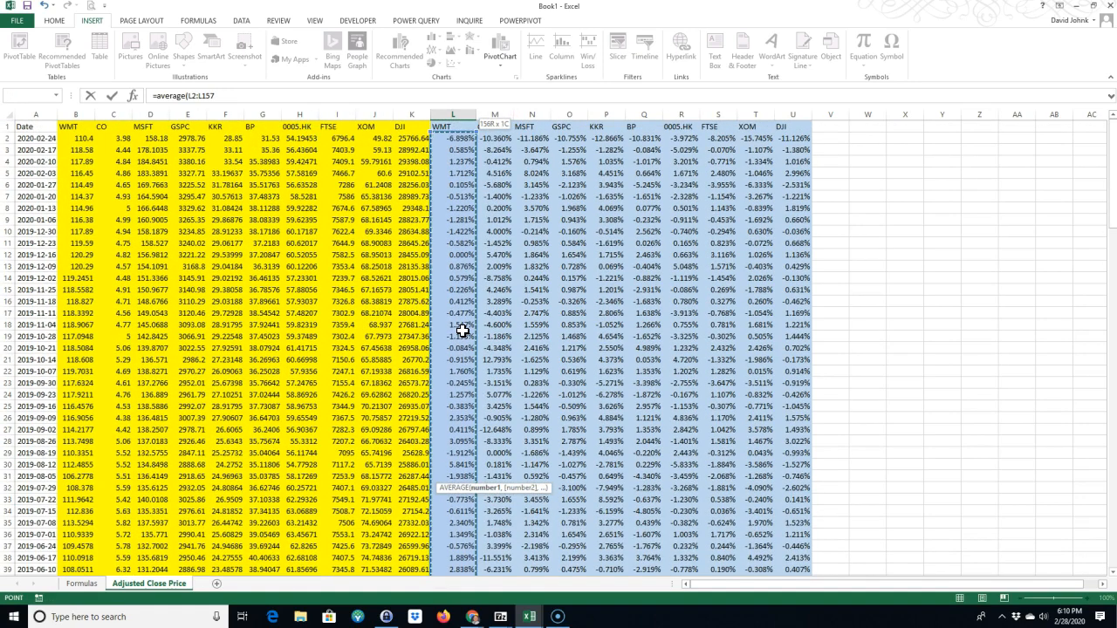
pyautogui.press('Return')
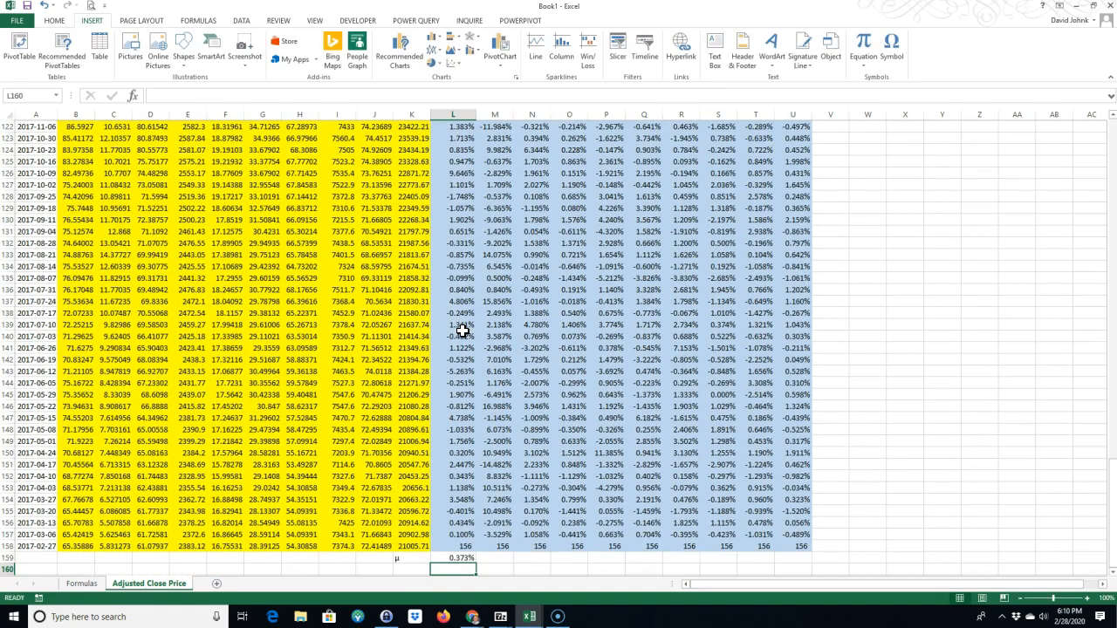
# Fill the average formula from L159 across to U159 for all the other tickers.
pyautogui.click(468, 558)
pyautogui.moveTo(477, 564); pyautogui.dragTo(805, 561)
pyautogui.scroll(-2, 491, 516)
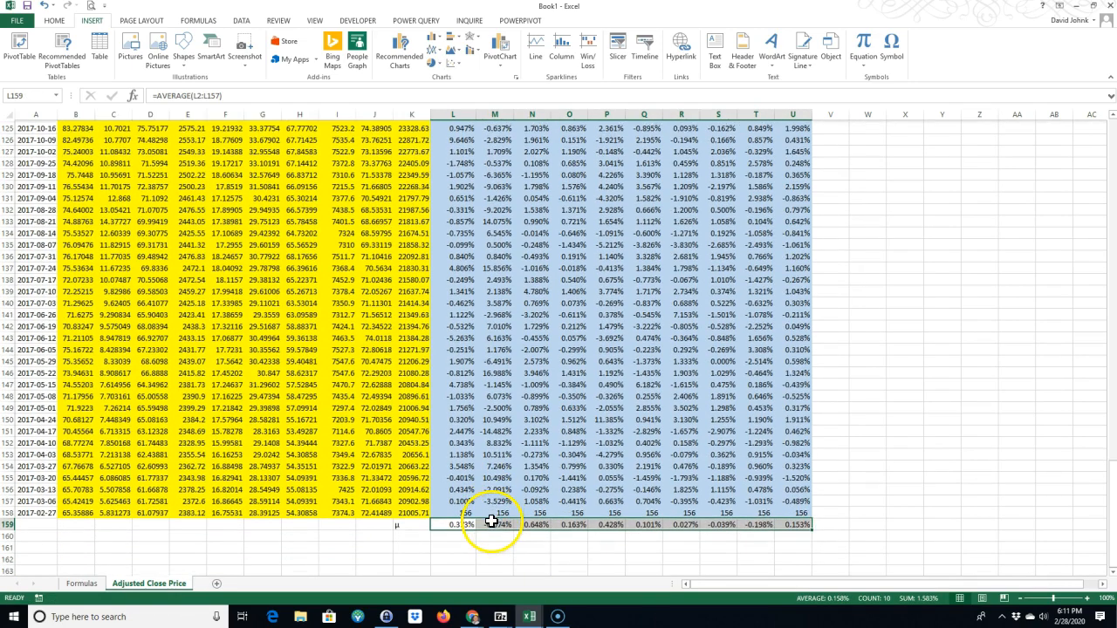
# Insert the symbol σ in K160 as the label for the standard deviation row.
pyautogui.click(408, 499)
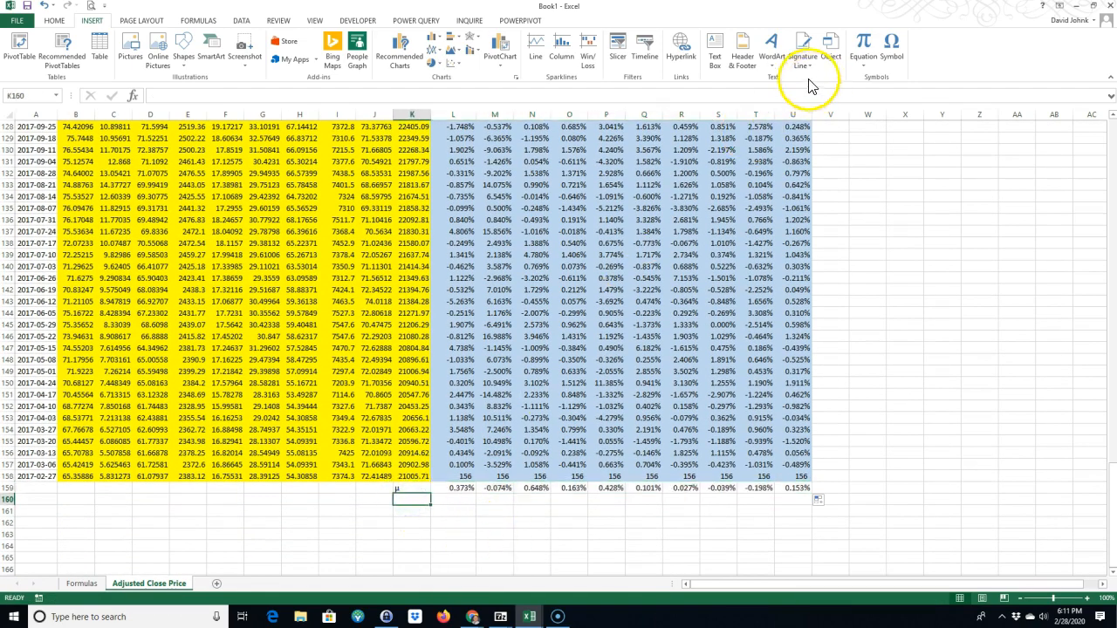
pyautogui.click(890, 54)
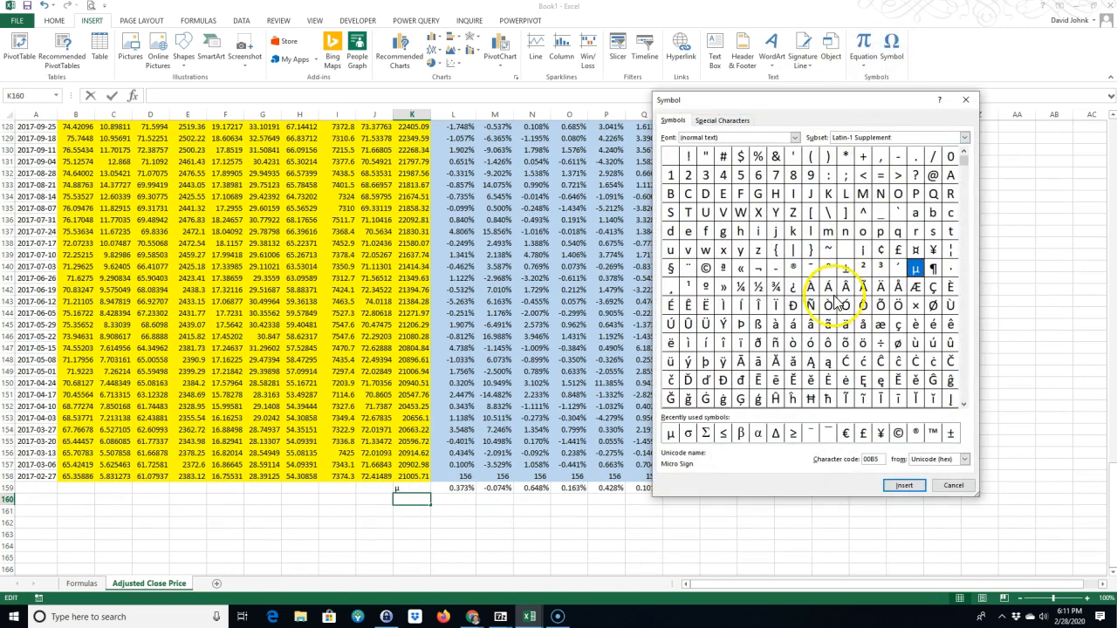
pyautogui.click(689, 434)
pyautogui.click(905, 485)
pyautogui.click(949, 486)
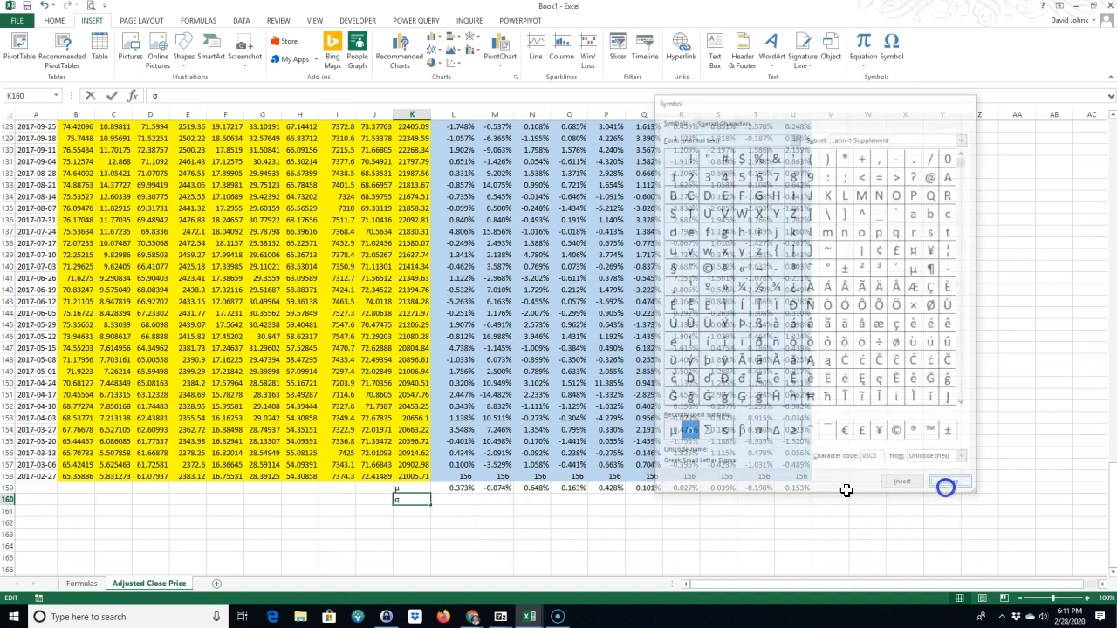
# Enter =STDEV.P(L2:L157) in L160 to compute the population standard deviation of the WMT weekly returns.
pyautogui.click(462, 499)
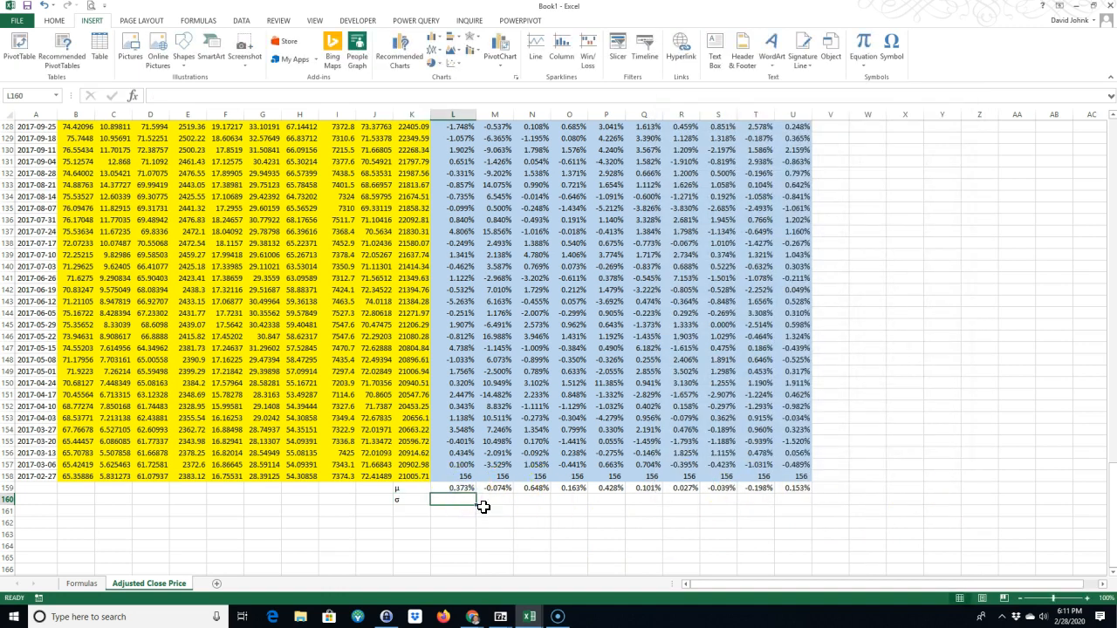
pyautogui.write('=')
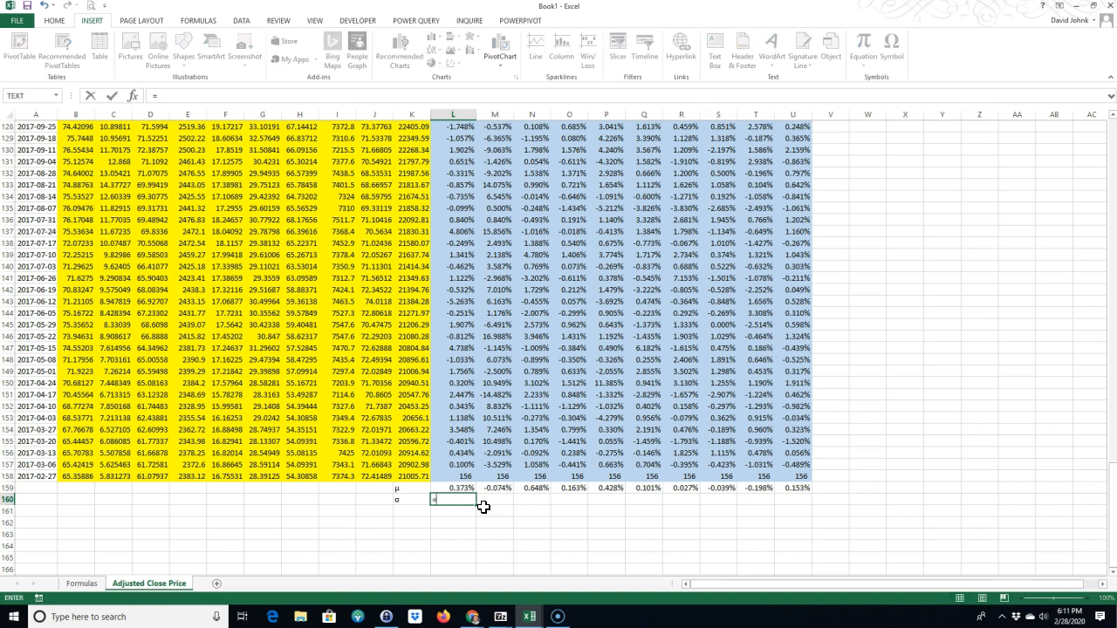
pyautogui.write('st')
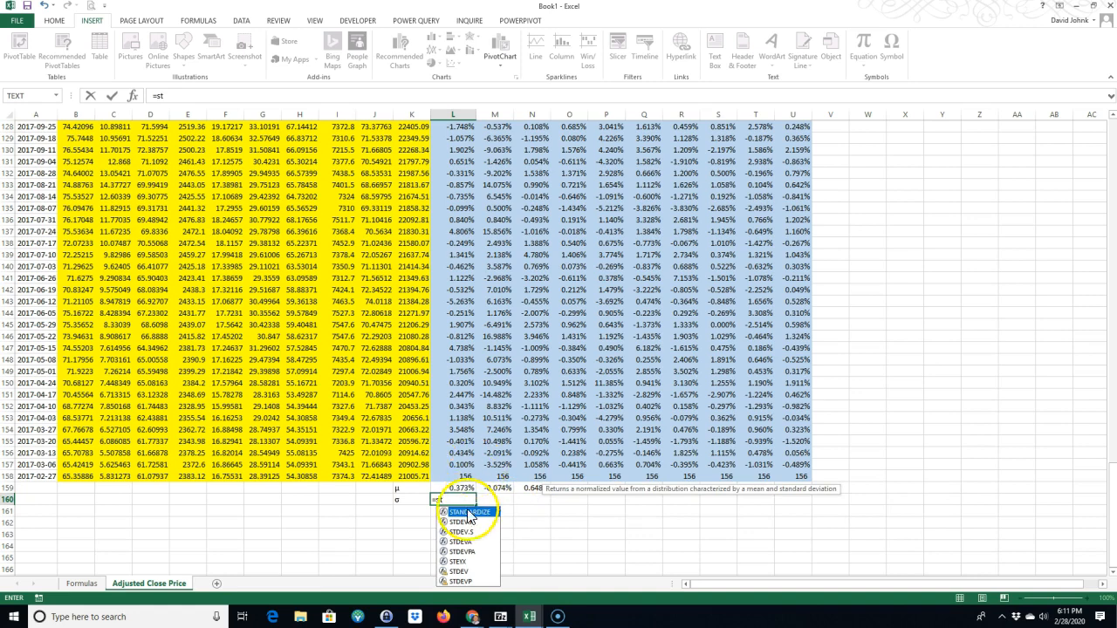
pyautogui.doubleClick(462, 522)
pyautogui.moveTo(461, 463); pyautogui.dragTo(467, 360)
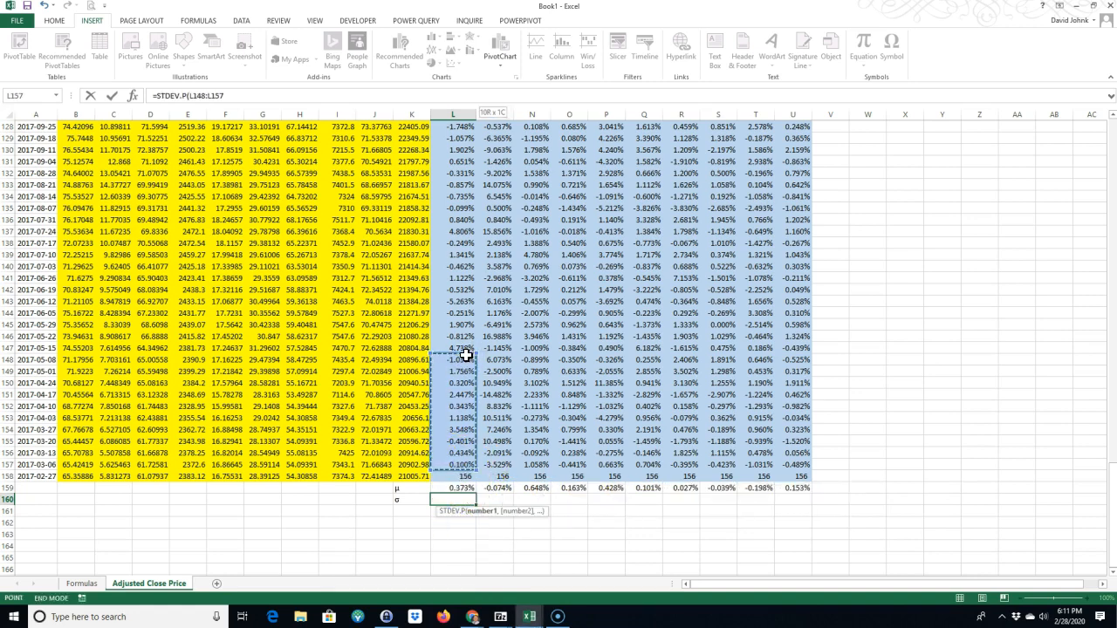
pyautogui.hotkey('shift', 'Up')
pyautogui.hotkey('shift', 'Down')
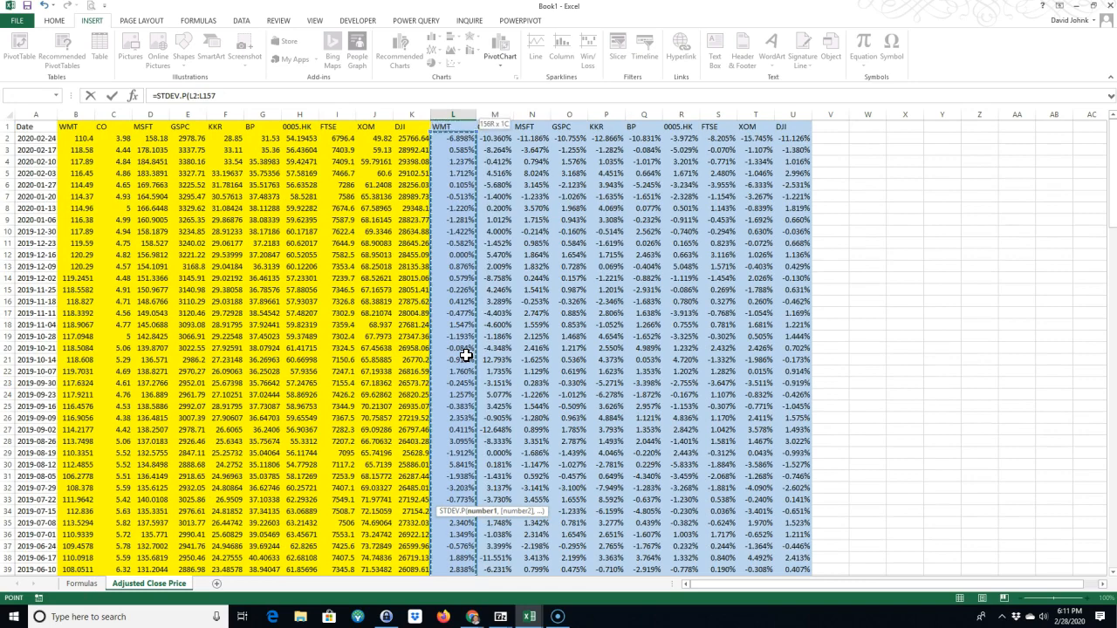
pyautogui.press('Return')
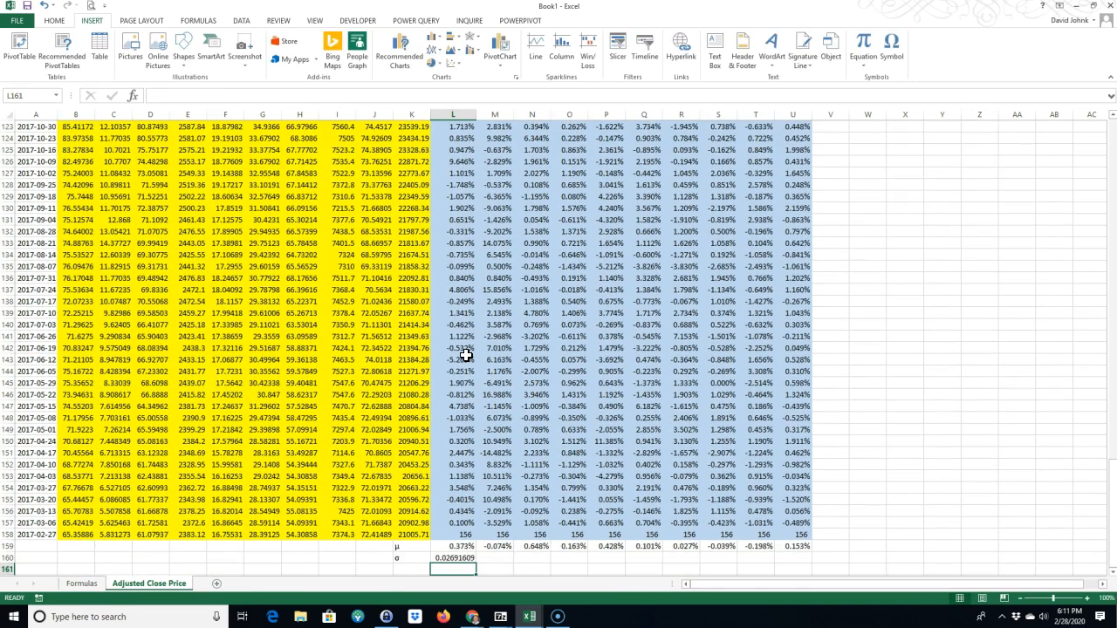
# Format L160 as a percentage with three decimals and fill its formula across to U160.
pyautogui.click(456, 556)
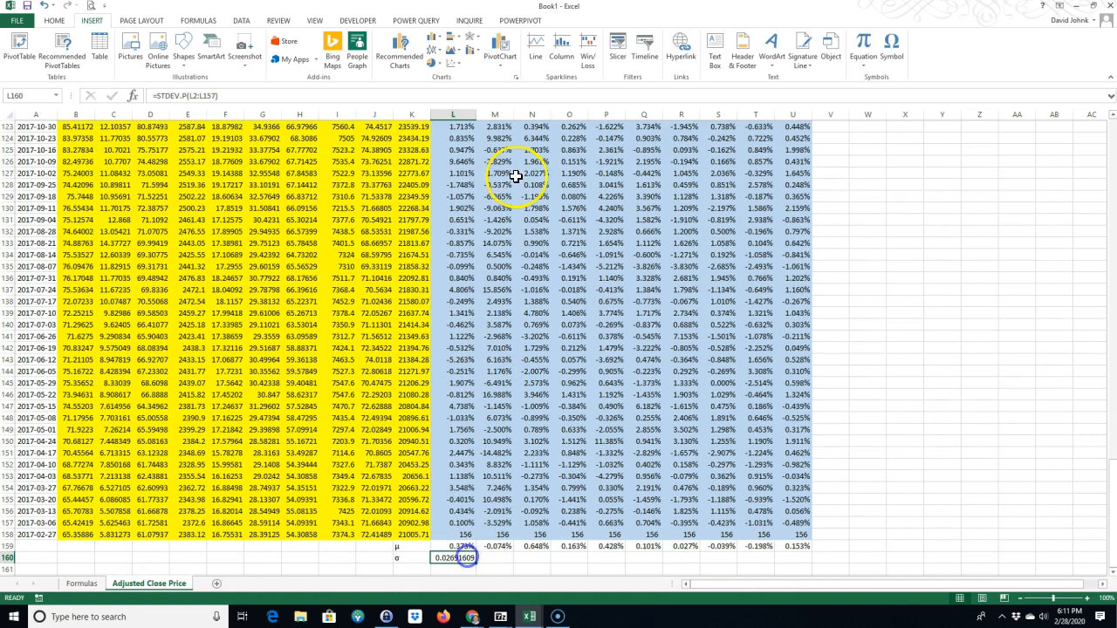
pyautogui.click(54, 20)
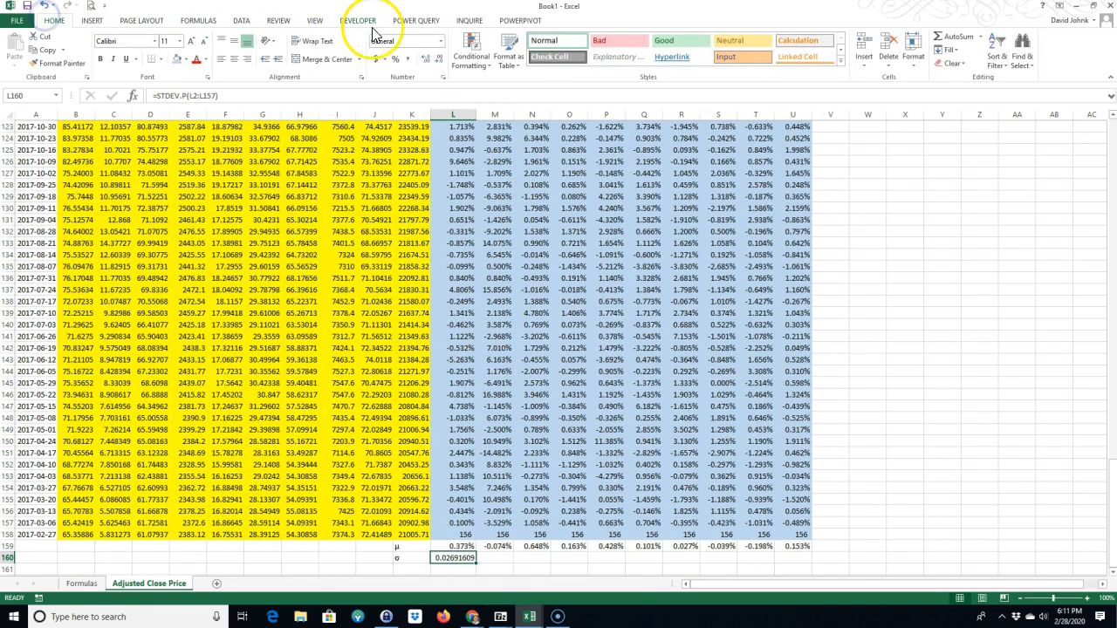
pyautogui.click(394, 61)
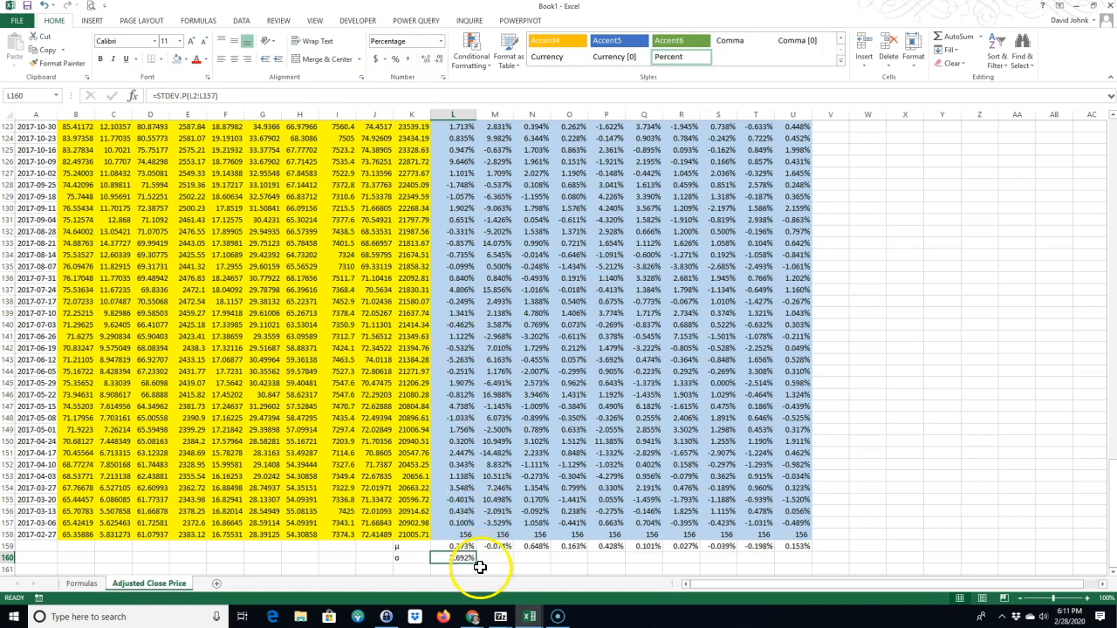
pyautogui.moveTo(478, 564); pyautogui.dragTo(815, 564)
# Copy the σ label from K160 down to K161 and extend it to σ^2.
pyautogui.click(410, 548)
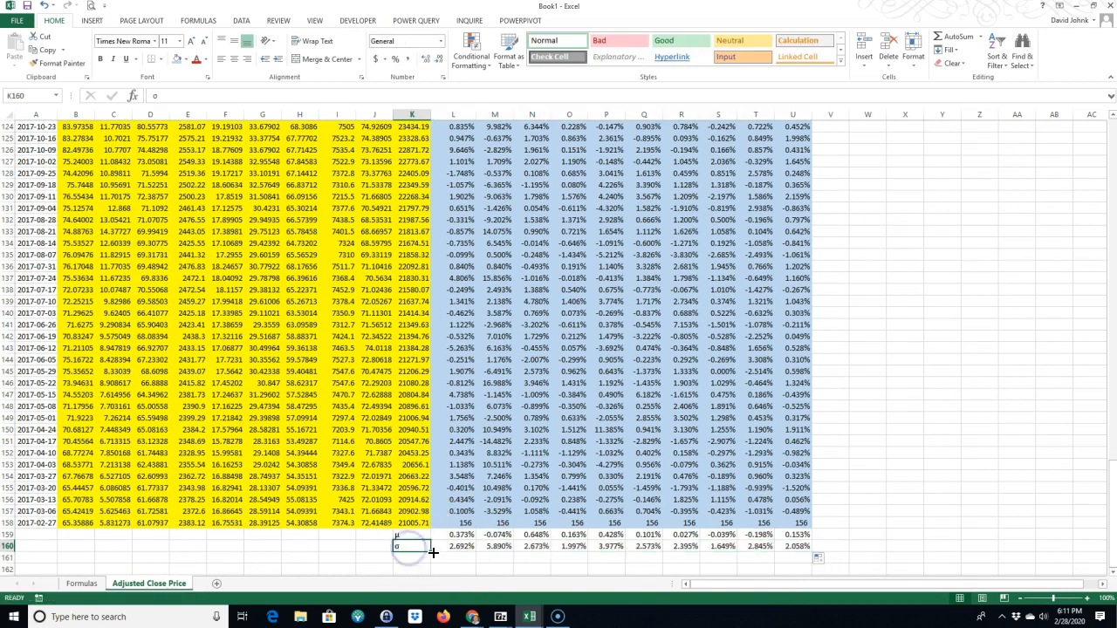
pyautogui.moveTo(433, 558); pyautogui.dragTo(419, 560)
pyautogui.doubleClick(423, 560)
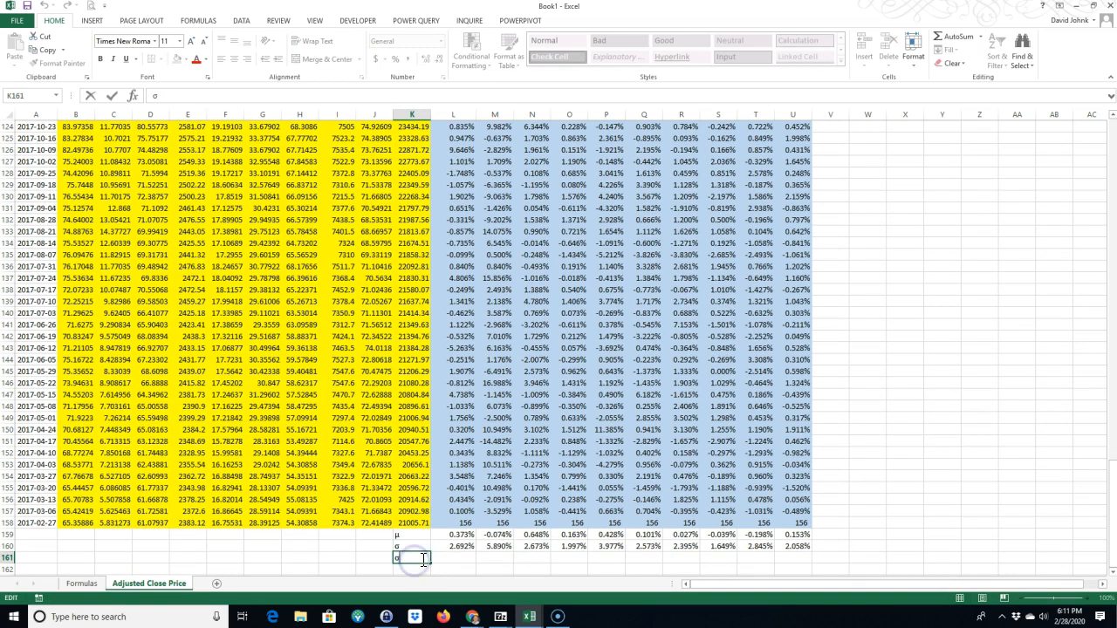
pyautogui.write('^2')
pyautogui.press('Return')
# Enter =L160^2 in L161 to compute the WMT variance and fill it across to U161.
pyautogui.click(456, 560)
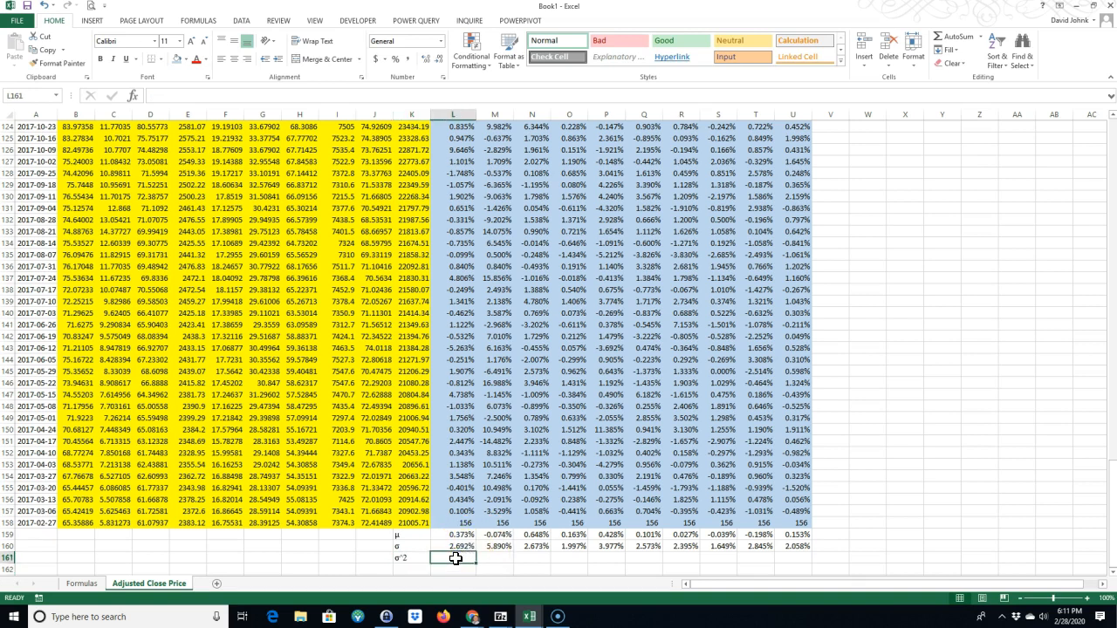
pyautogui.write('=')
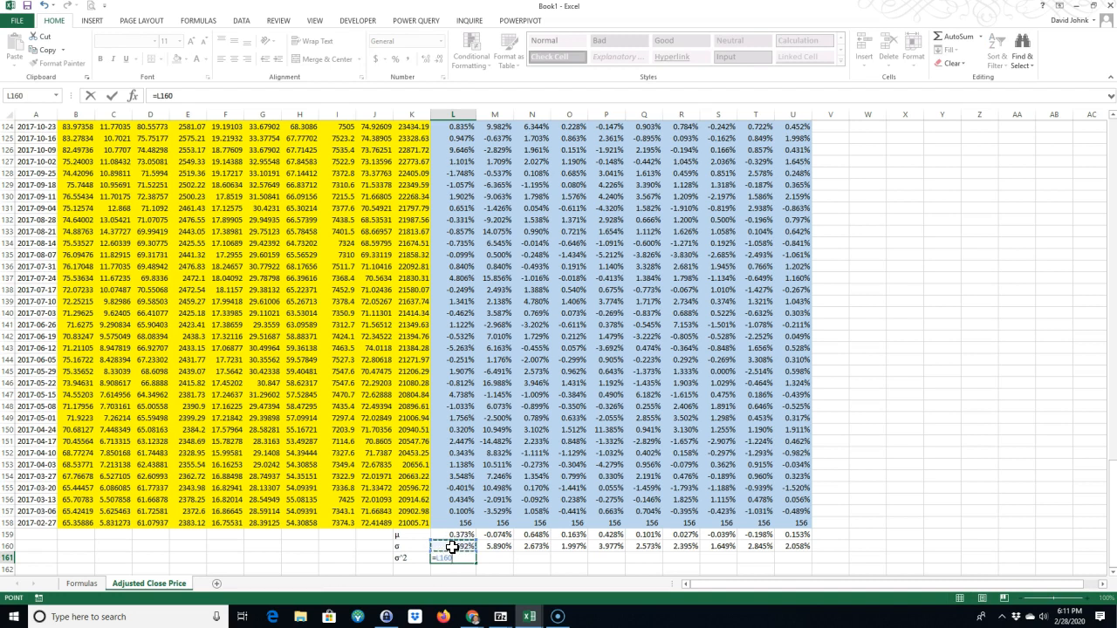
pyautogui.press('Return')
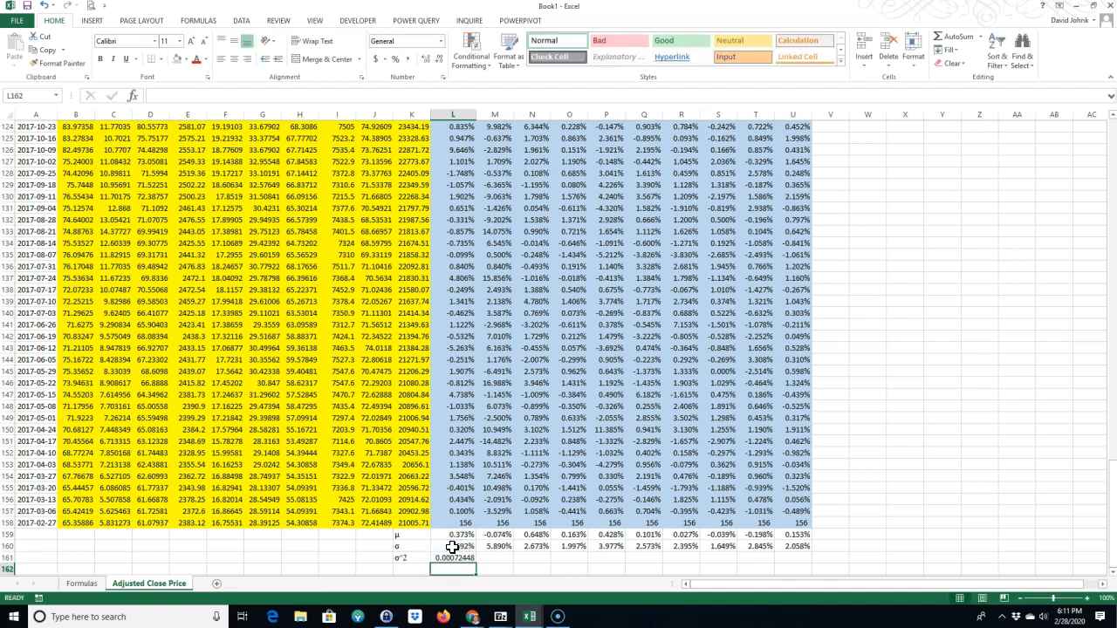
pyautogui.click(451, 557)
pyautogui.moveTo(475, 568); pyautogui.dragTo(798, 560)
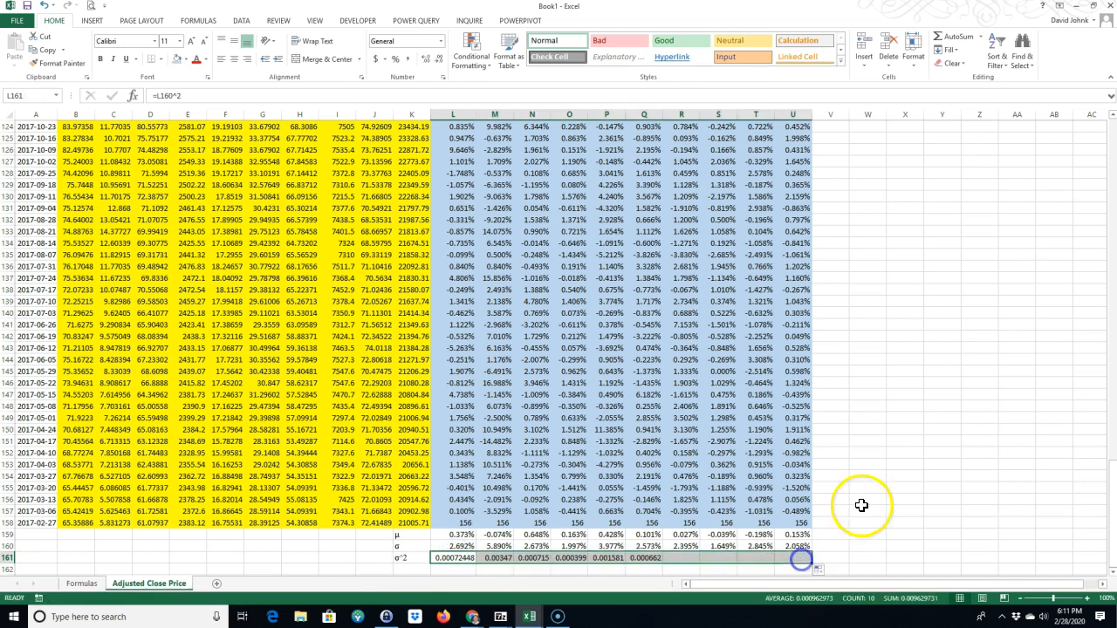
# Insert a blank row above the ticker header row of the sheet.
pyautogui.click(453, 534)
pyautogui.scroll(11, 552, 326)
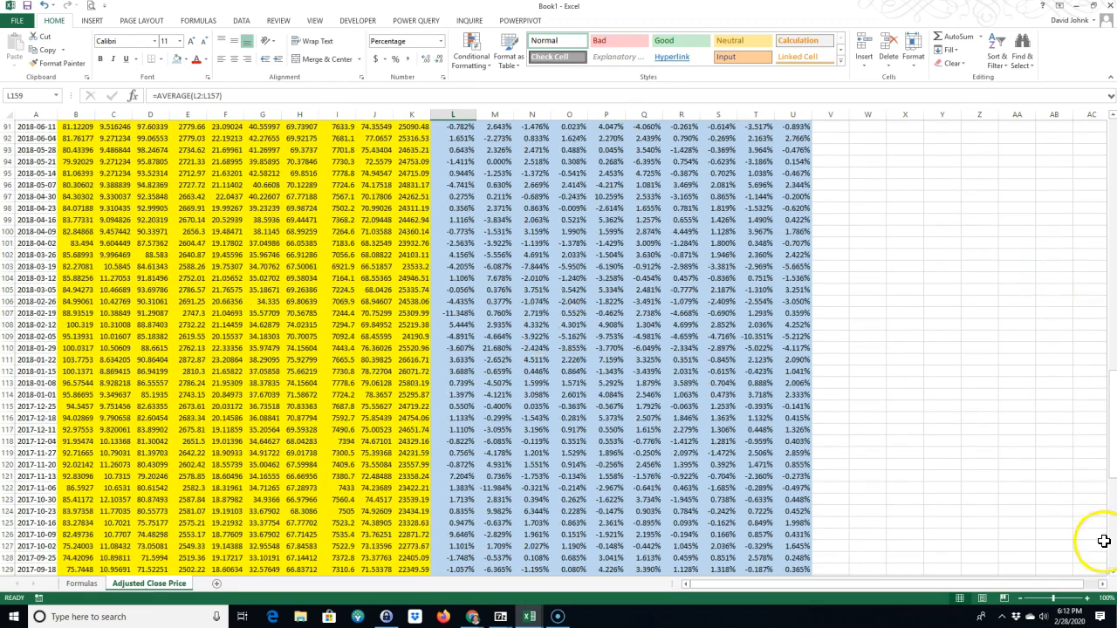
pyautogui.moveTo(1113, 438); pyautogui.dragTo(1105, 145)
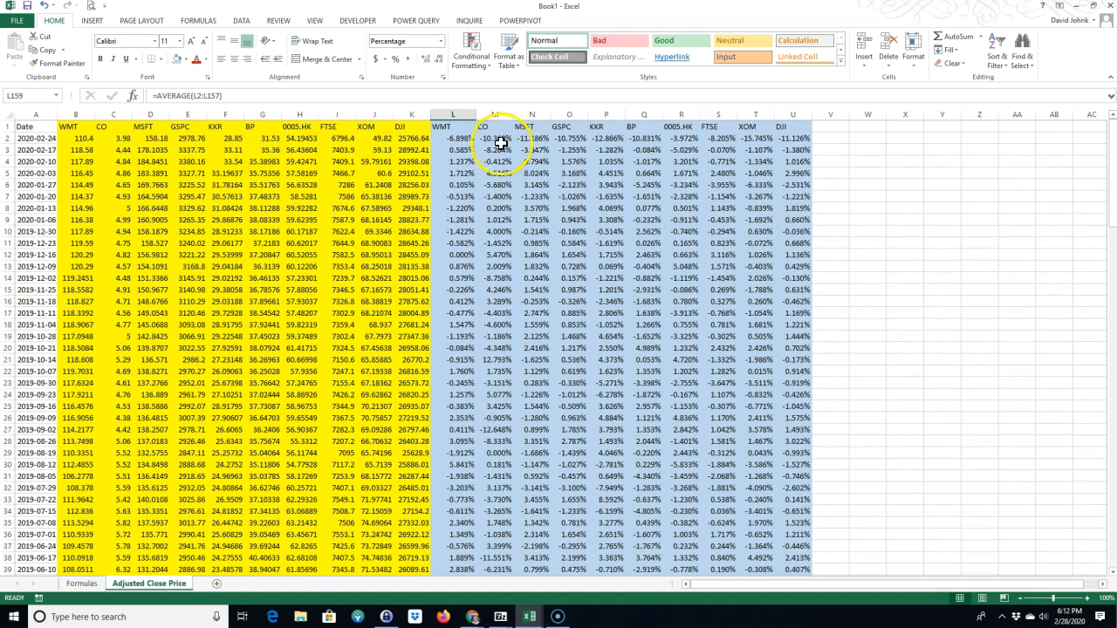
pyautogui.click(8, 126)
pyautogui.rightClick(8, 130)
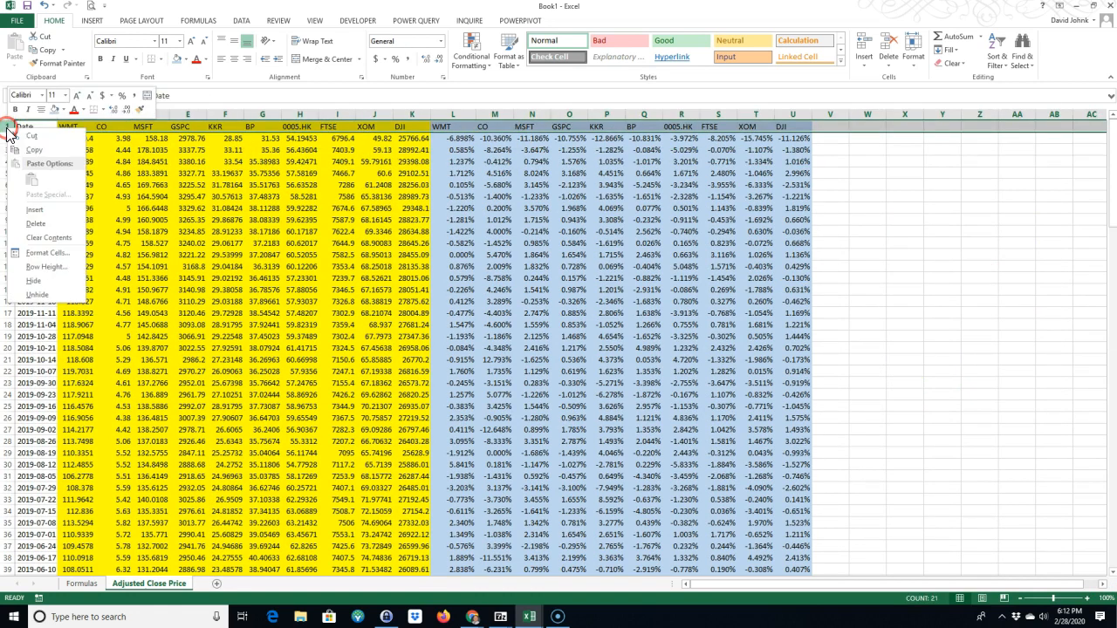
pyautogui.click(35, 210)
pyautogui.click(103, 218)
# Enter the heading Prices in B1 and merge and center it across B1:K1.
pyautogui.moveTo(75, 126); pyautogui.dragTo(412, 126)
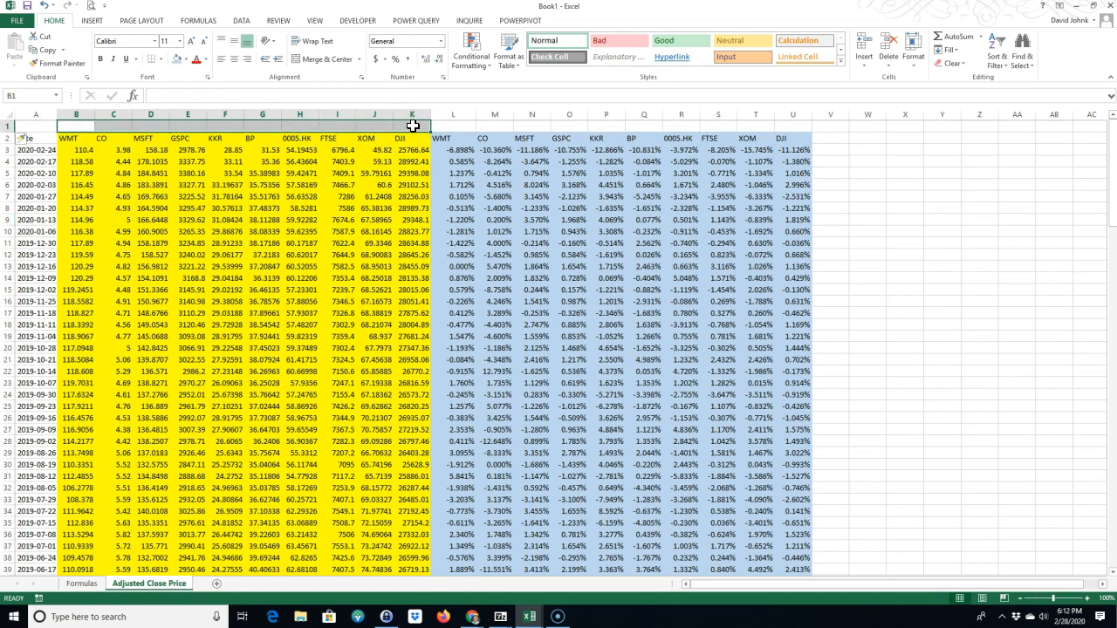
pyautogui.write('Pr')
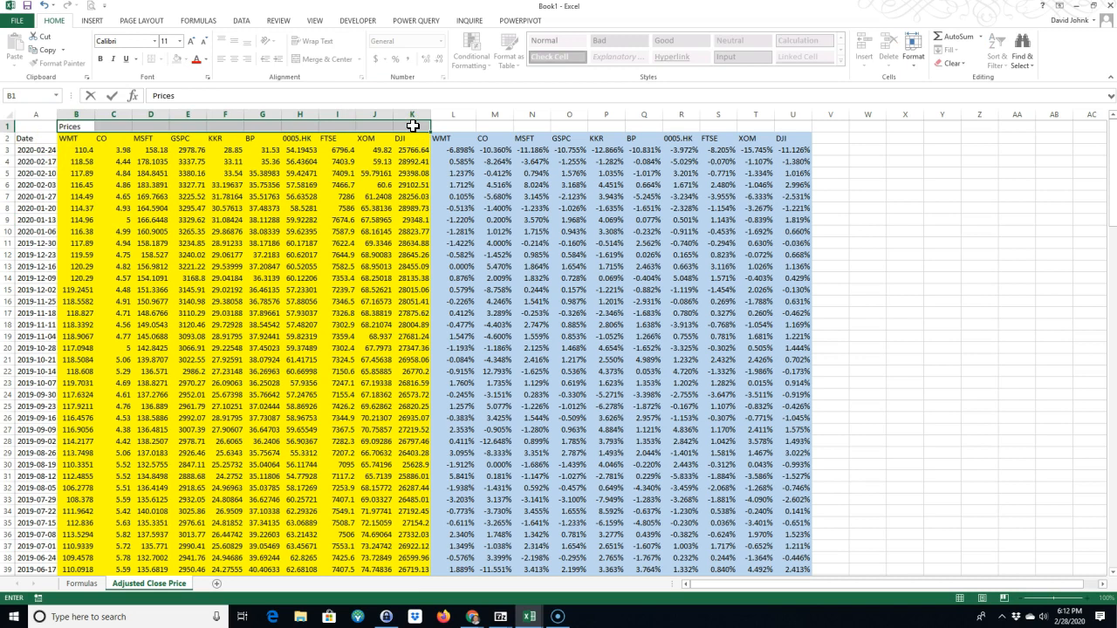
pyautogui.write('ices')
pyautogui.click(352, 254)
pyautogui.moveTo(77, 125); pyautogui.dragTo(409, 120)
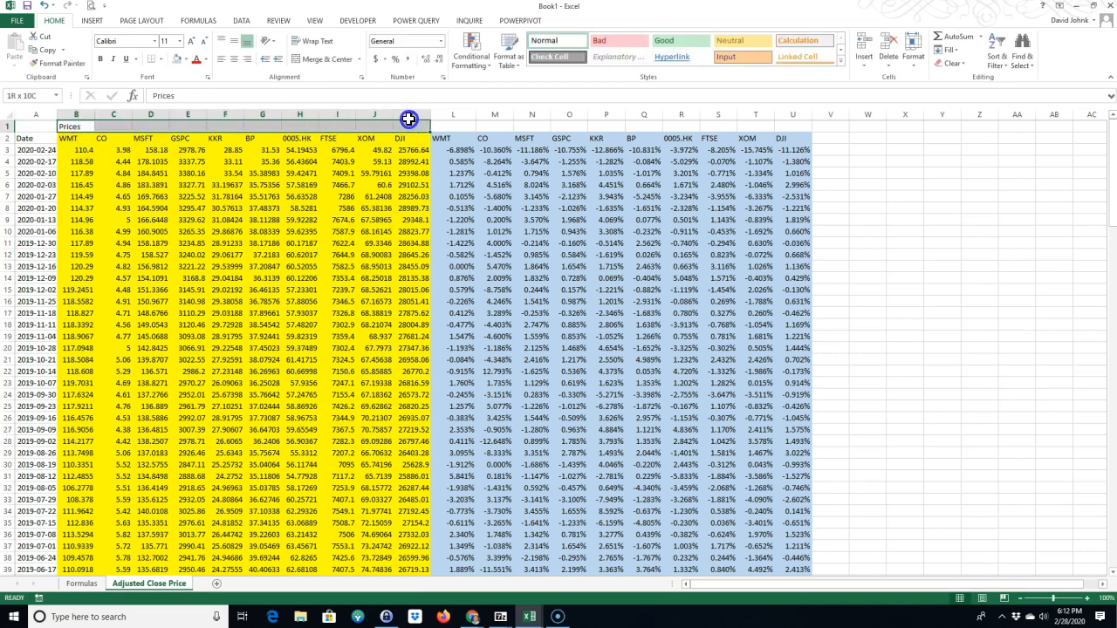
pyautogui.click(321, 59)
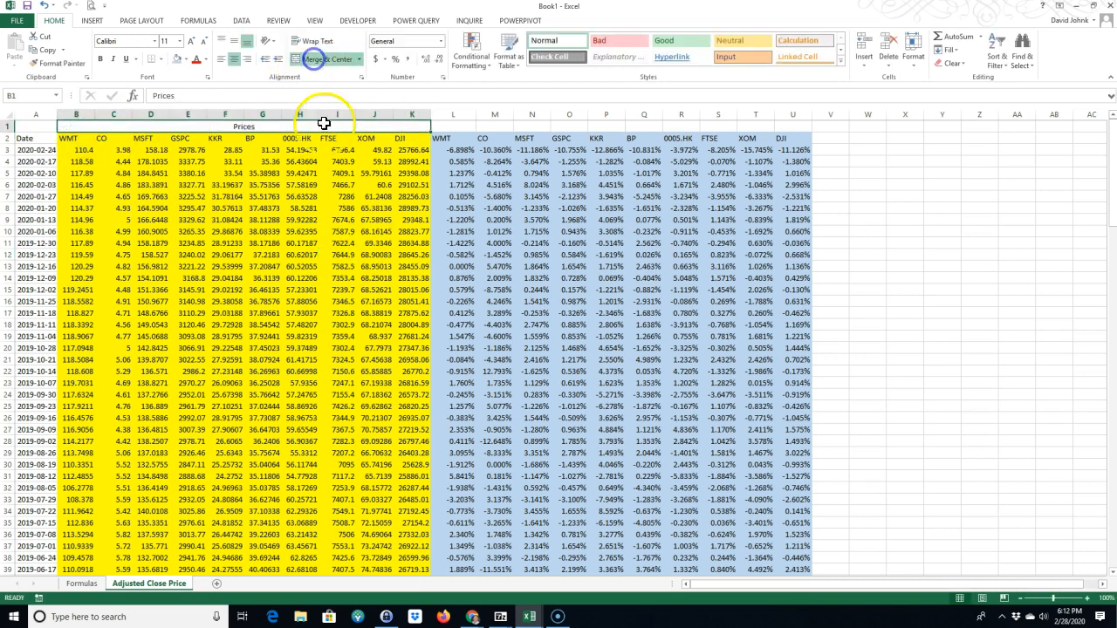
# Add the heading Weekly Returns in L1, merged and centered across L1:U1.
pyautogui.moveTo(451, 127); pyautogui.dragTo(780, 125)
pyautogui.click(464, 129)
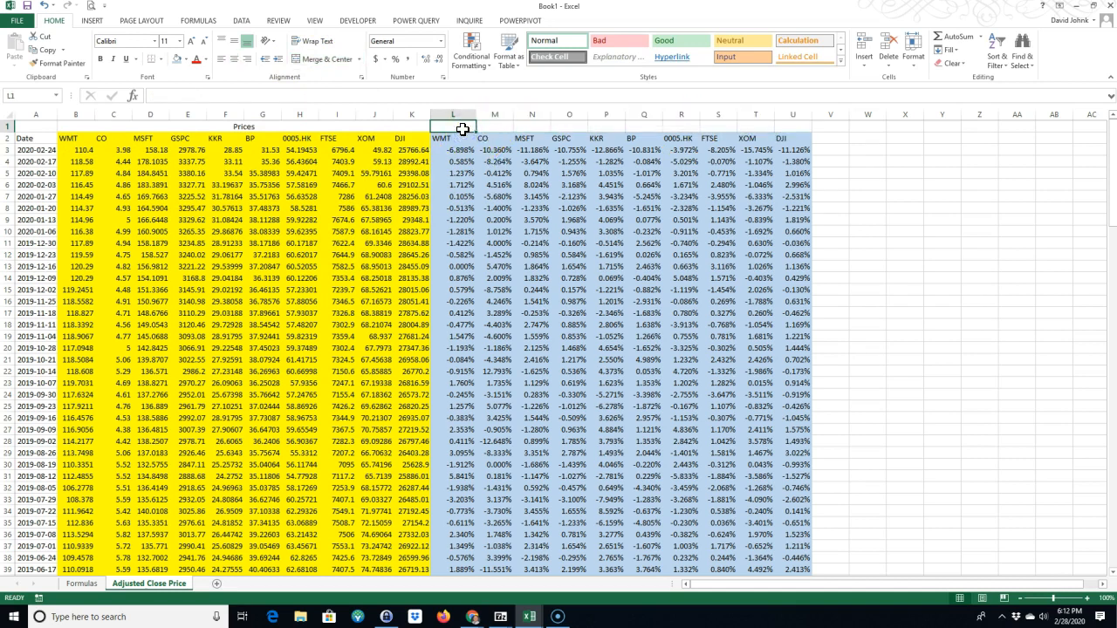
pyautogui.write('Return')
pyautogui.press('Return')
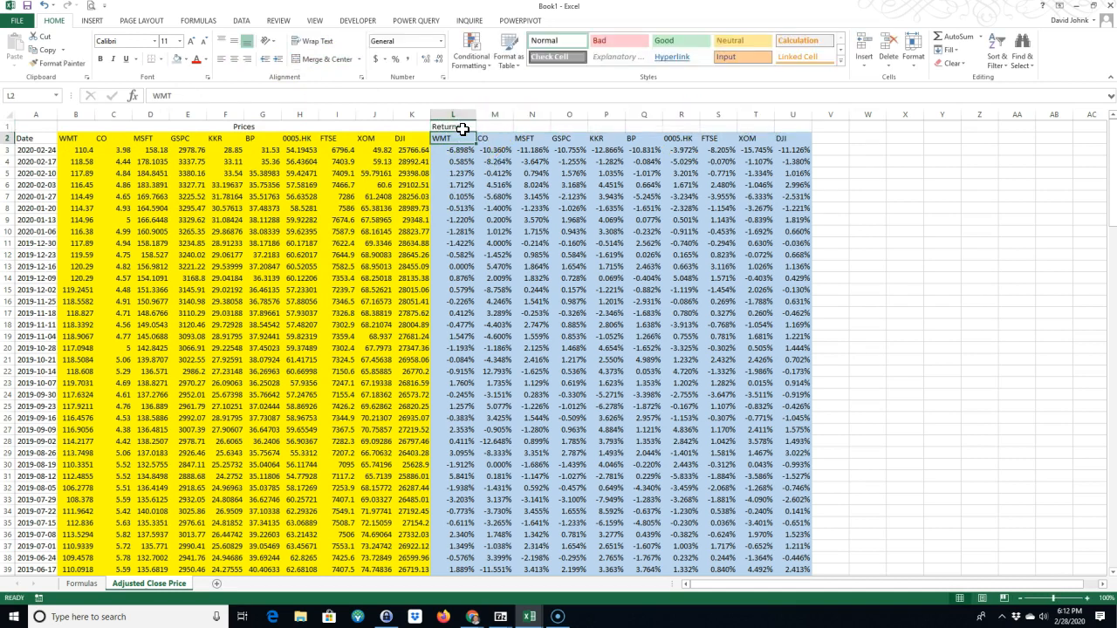
pyautogui.moveTo(450, 126); pyautogui.dragTo(783, 125)
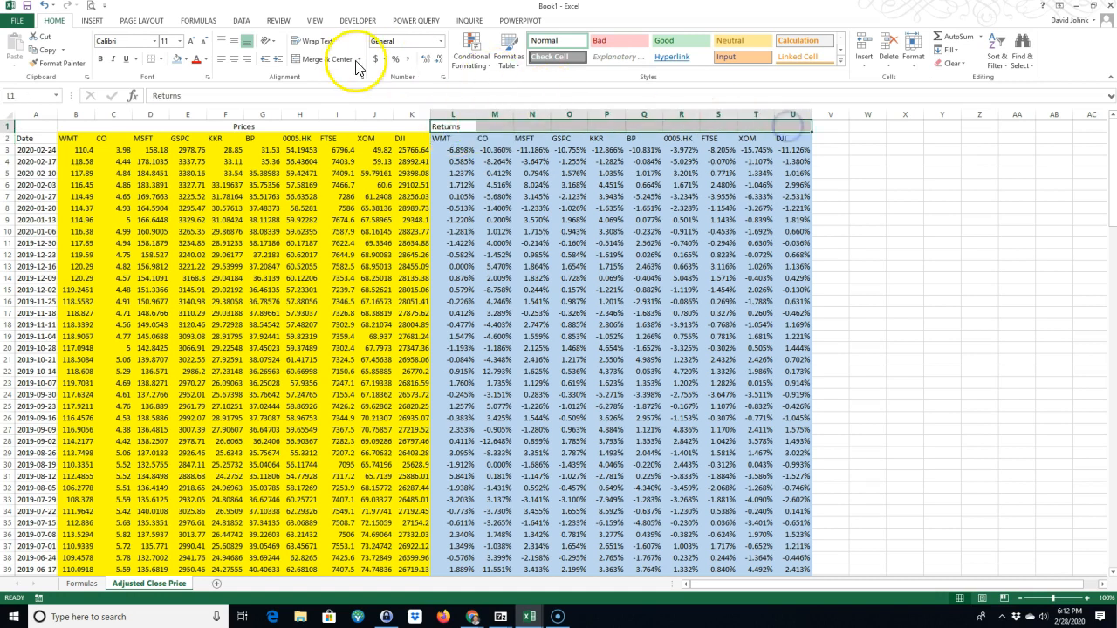
pyautogui.click(328, 58)
pyautogui.doubleClick(595, 127)
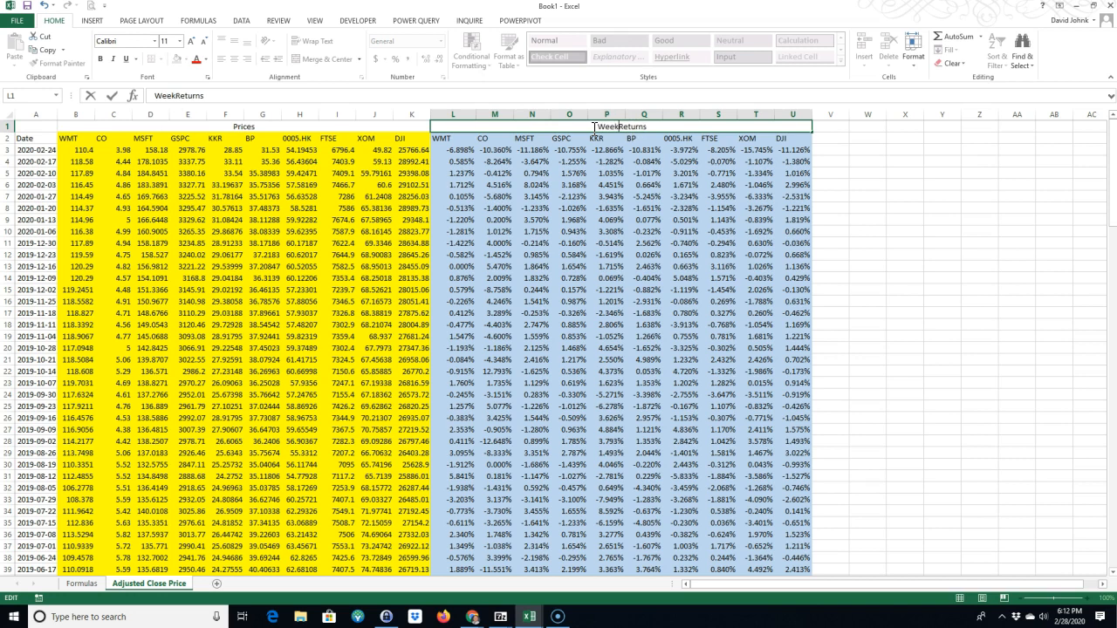
pyautogui.moveTo(672, 197); pyautogui.dragTo(679, 207)
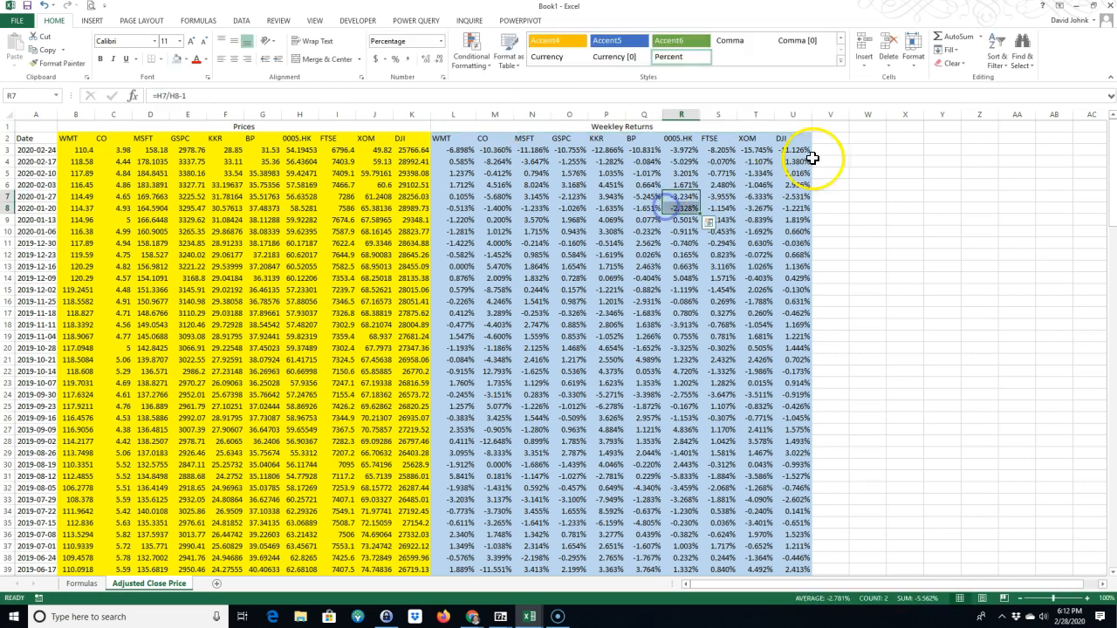
# Copy the ticker headers from L2:U2 and paste them starting at V2.
pyautogui.moveTo(468, 137); pyautogui.dragTo(794, 142)
pyautogui.rightClick(794, 143)
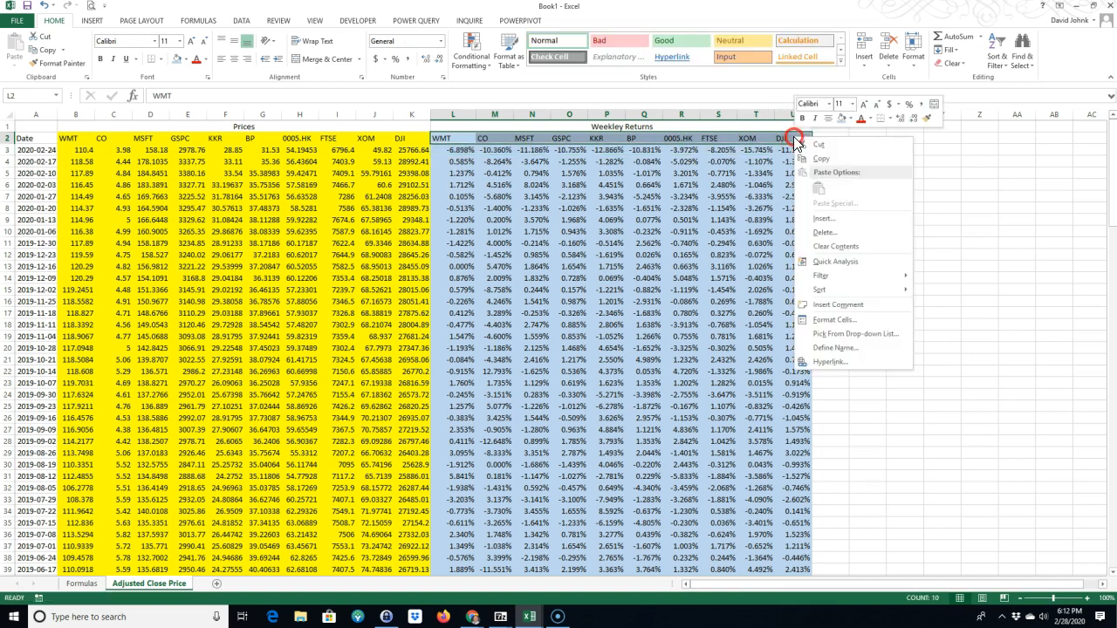
pyautogui.click(820, 153)
pyautogui.click(830, 140)
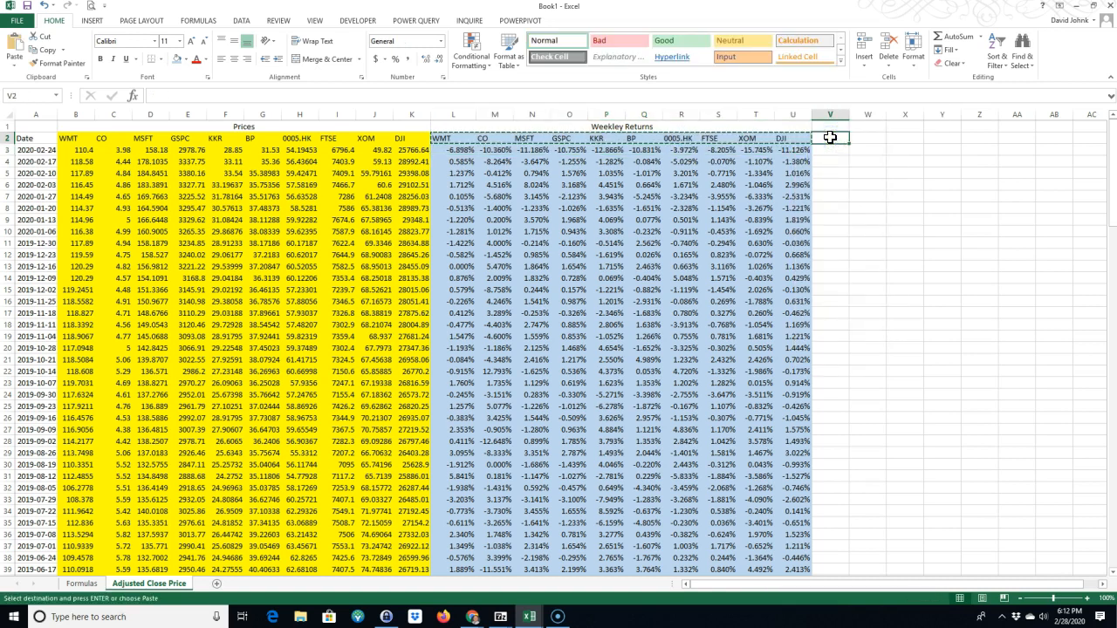
pyautogui.hotkey('ctrl', 'v')
# Add the heading Excess Returns (X) in V1, merged and centered across V1:AE1.
pyautogui.moveTo(1060, 581); pyautogui.dragTo(1062, 587)
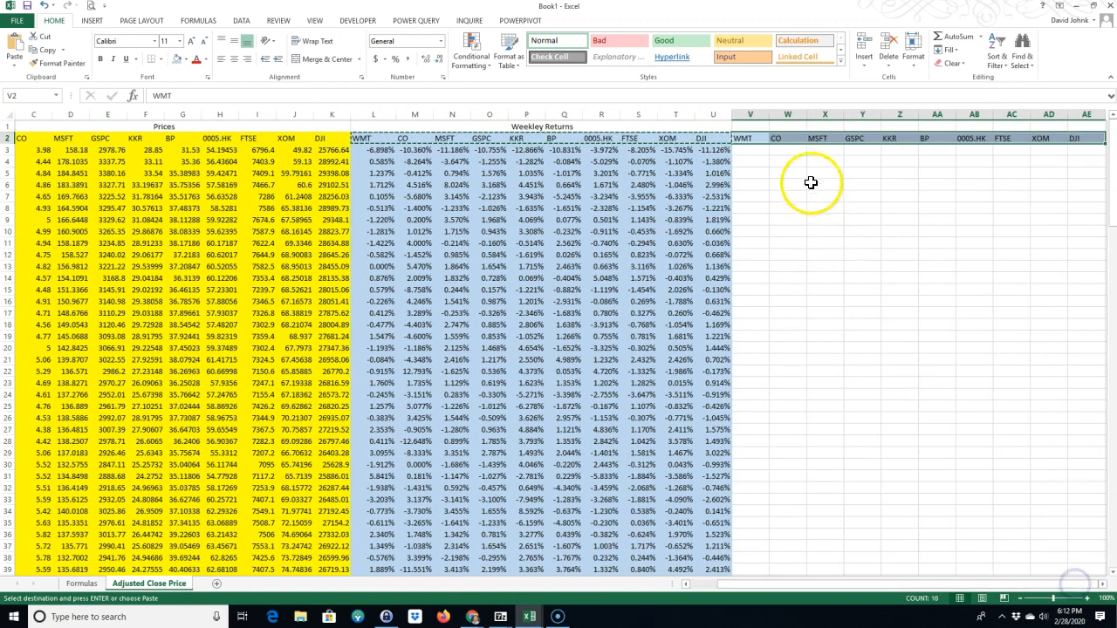
pyautogui.click(752, 127)
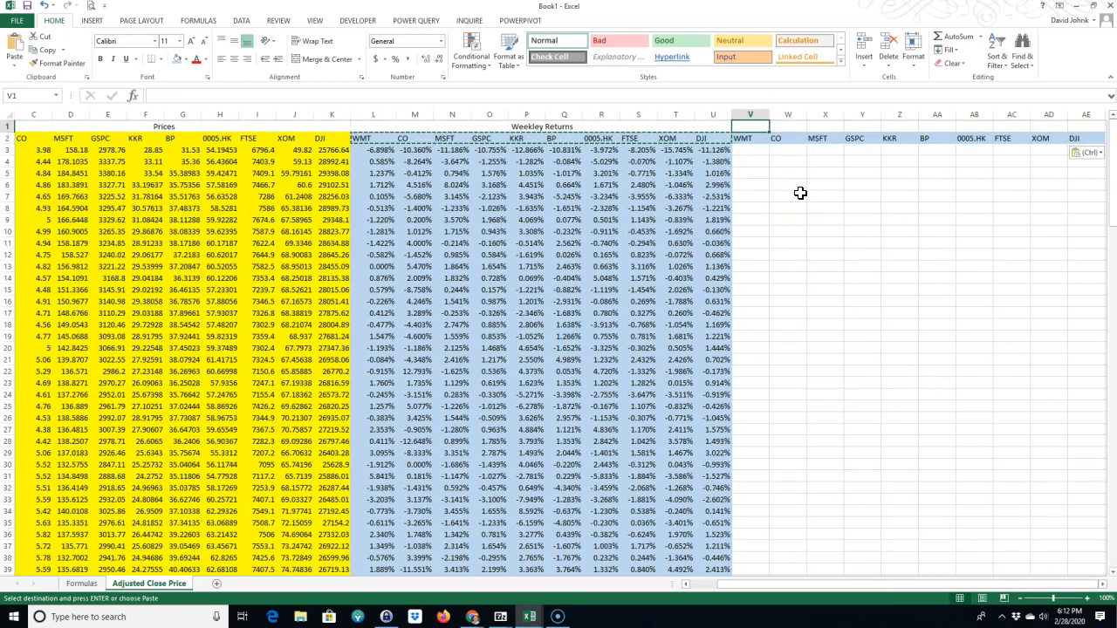
pyautogui.write('WMT')
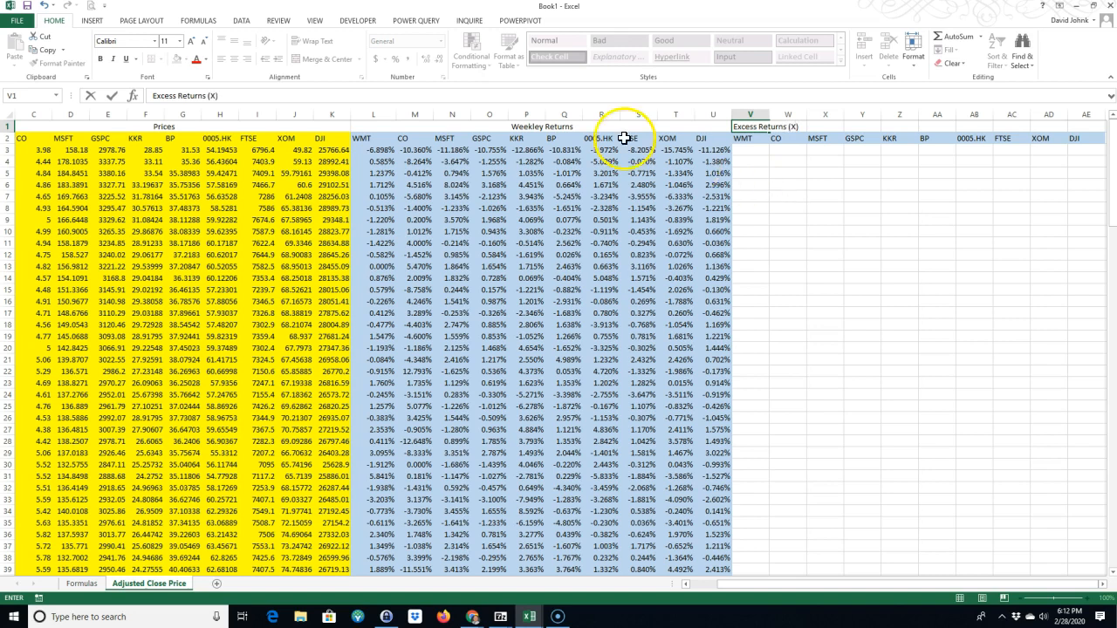
pyautogui.click(768, 220)
pyautogui.moveTo(746, 127); pyautogui.dragTo(975, 127)
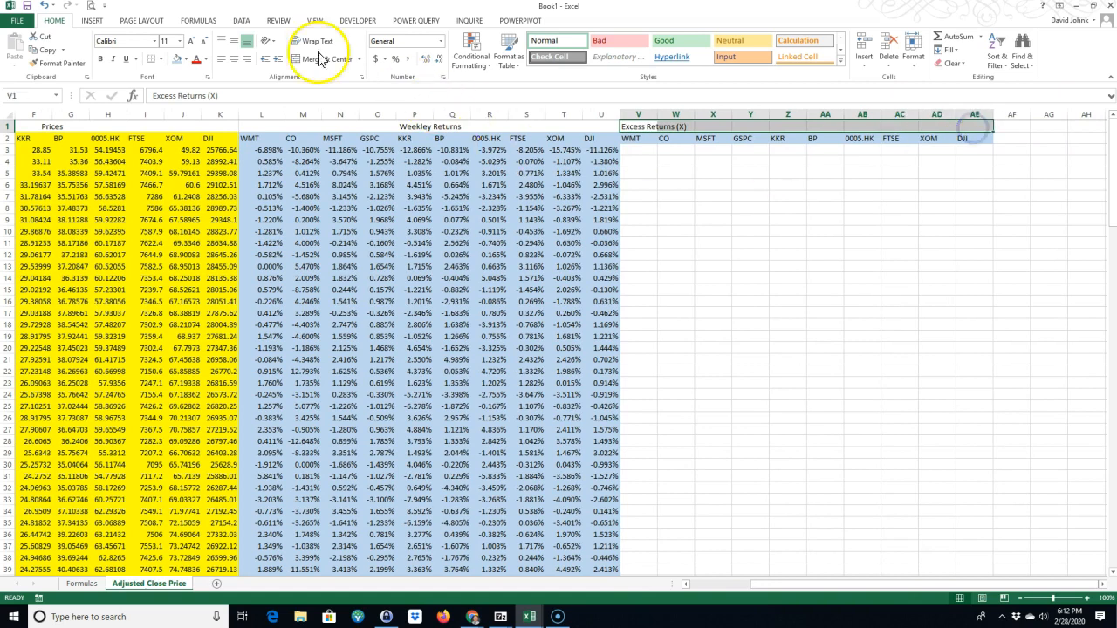
pyautogui.click(306, 60)
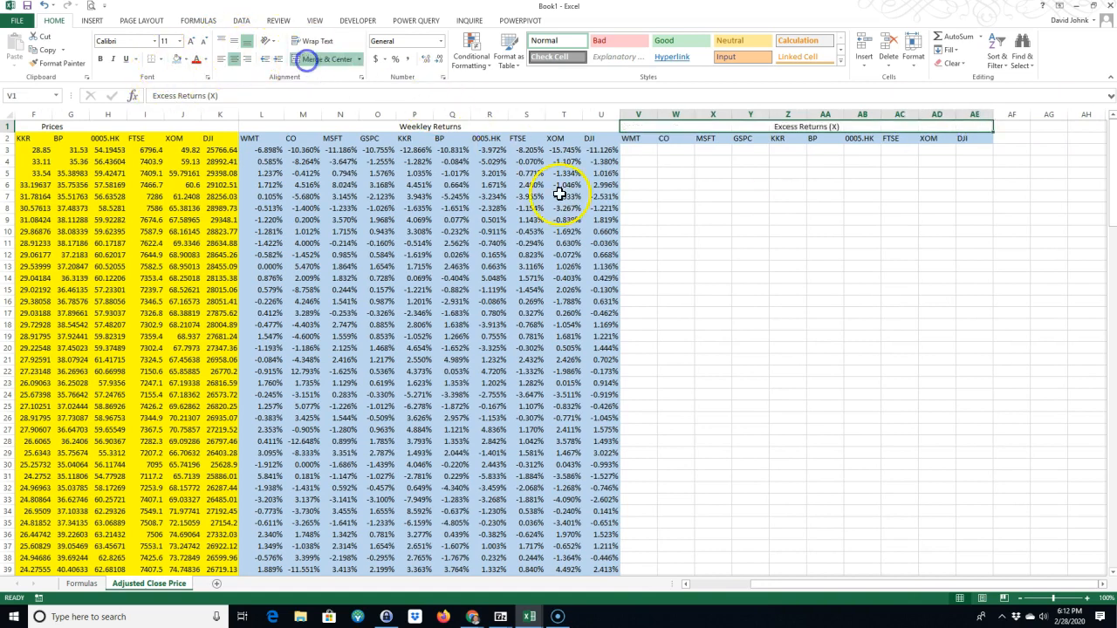
pyautogui.click(668, 253)
# Enter the first WMT excess return formula in V3 as =L3-L$161.
pyautogui.click(641, 152)
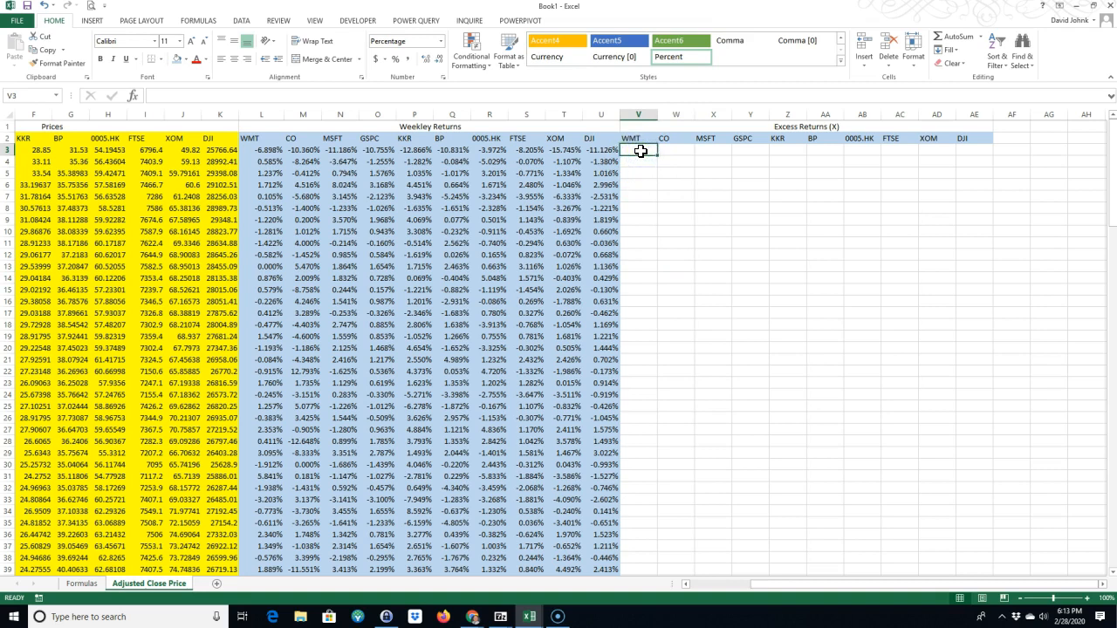
pyautogui.write('=')
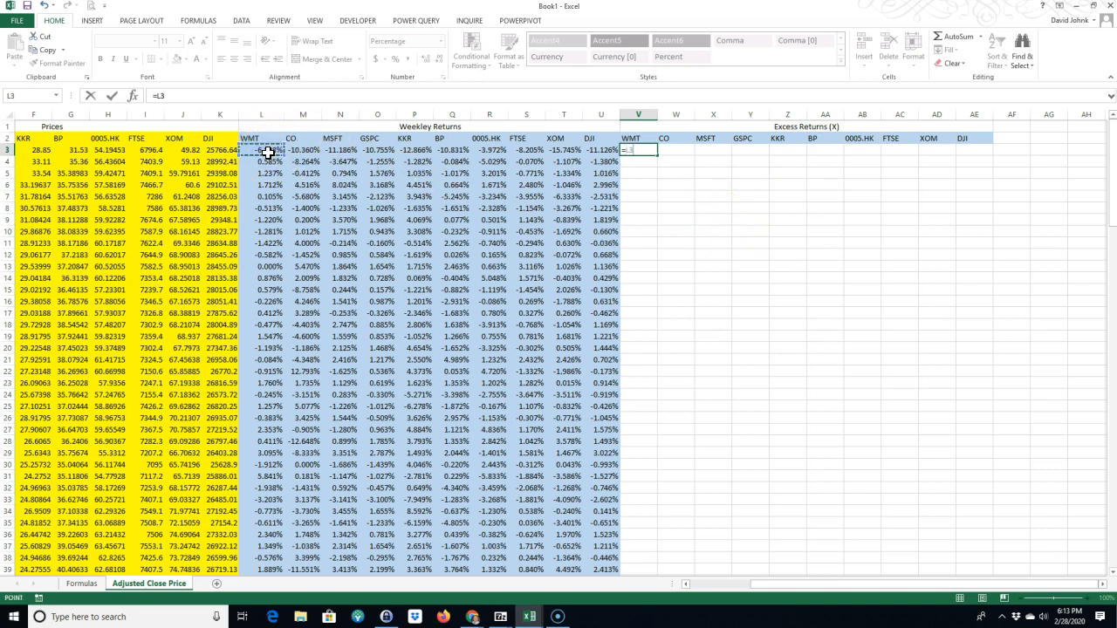
pyautogui.write('-')
pyautogui.scroll(-18, 268, 157)
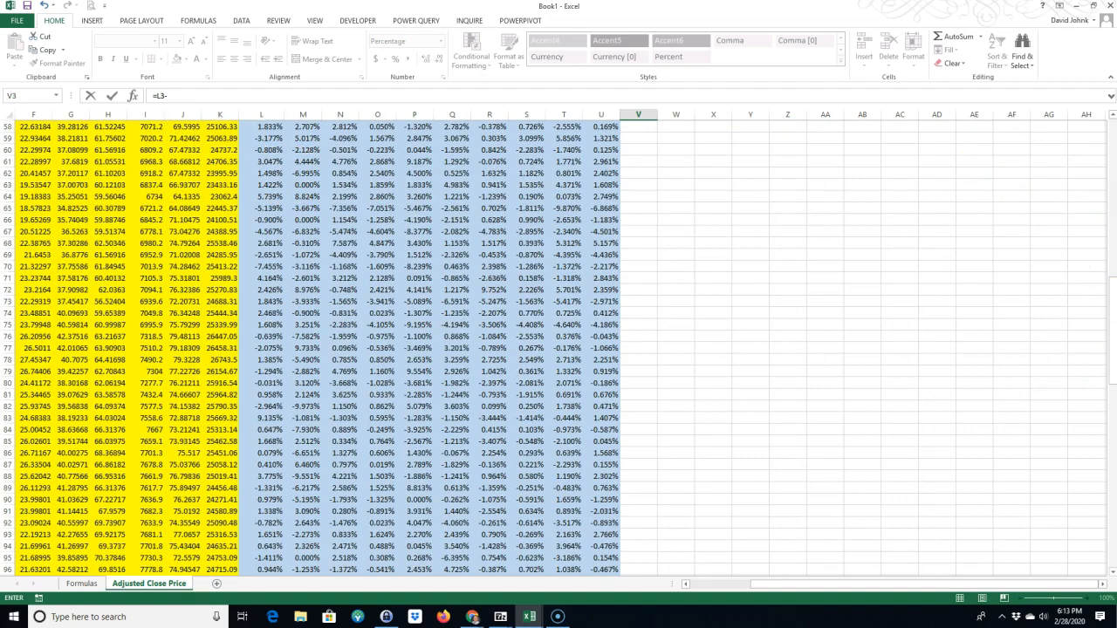
pyautogui.moveTo(1112, 358); pyautogui.dragTo(1113, 566)
pyautogui.click(270, 560)
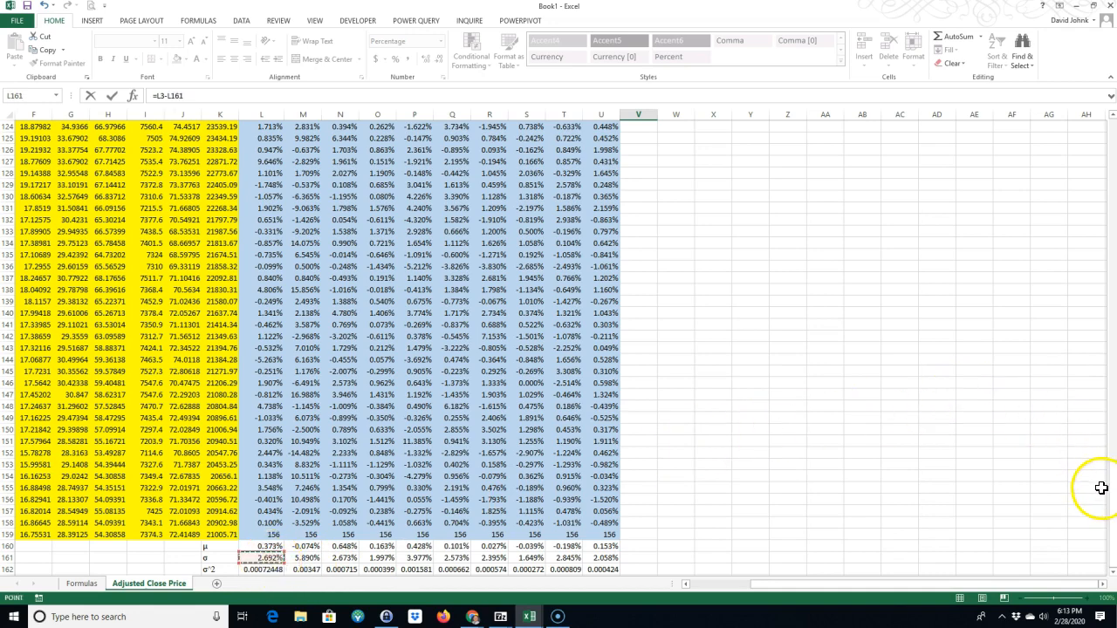
pyautogui.moveTo(1112, 497); pyautogui.dragTo(1079, 92)
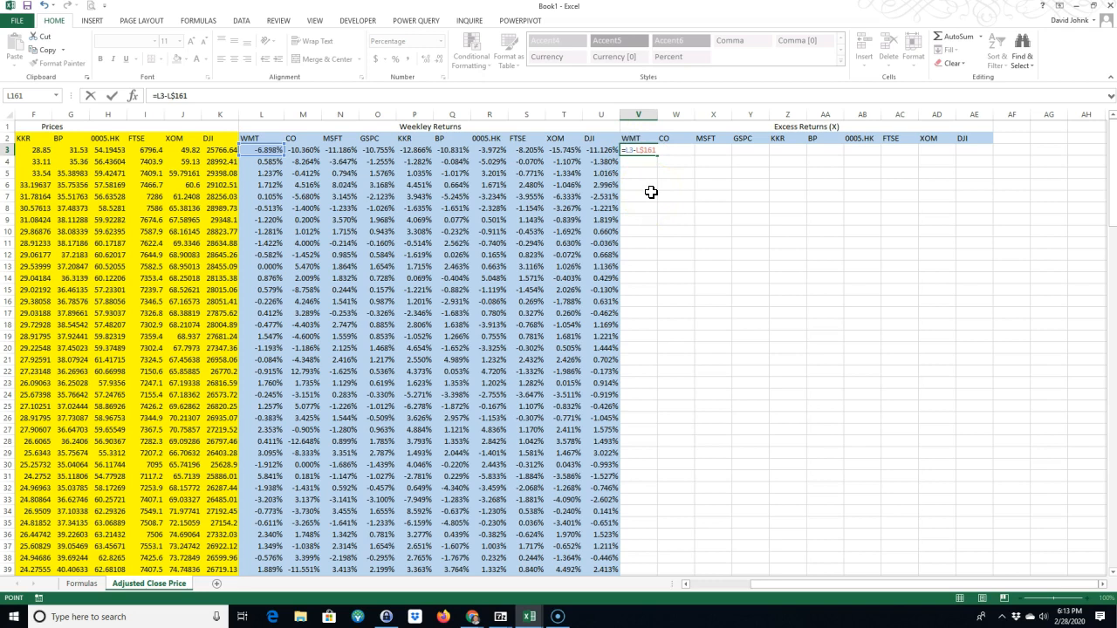
pyautogui.press('Return')
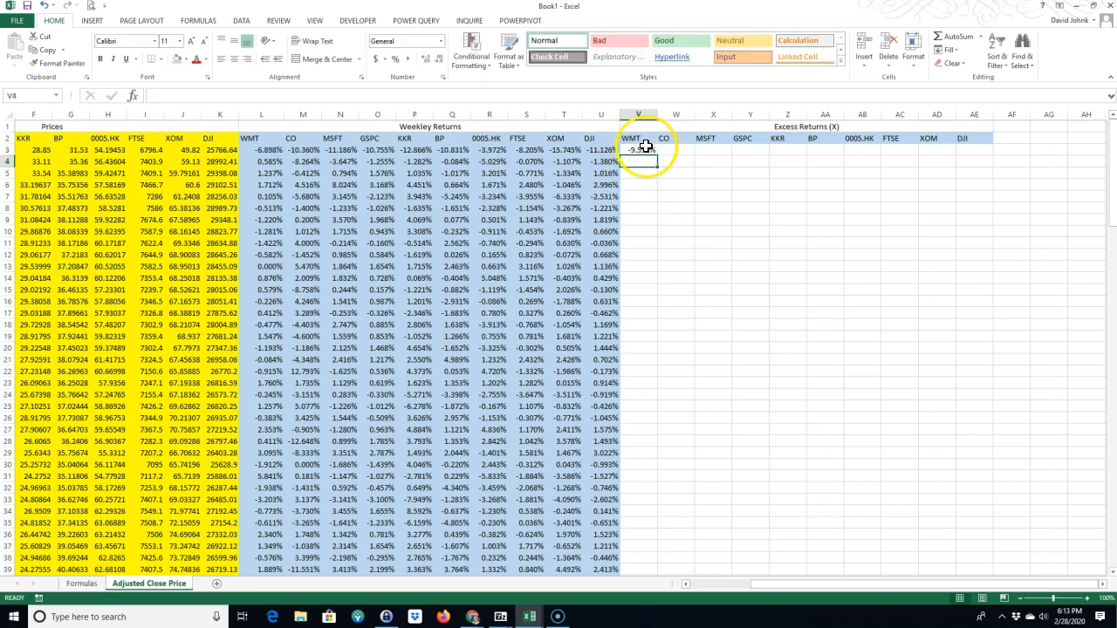
# Fill the V3 formula across to AE3 and check the copied formula in W3.
pyautogui.click(642, 150)
pyautogui.moveTo(659, 155); pyautogui.dragTo(978, 159)
pyautogui.click(698, 149)
pyautogui.doubleClick(670, 151)
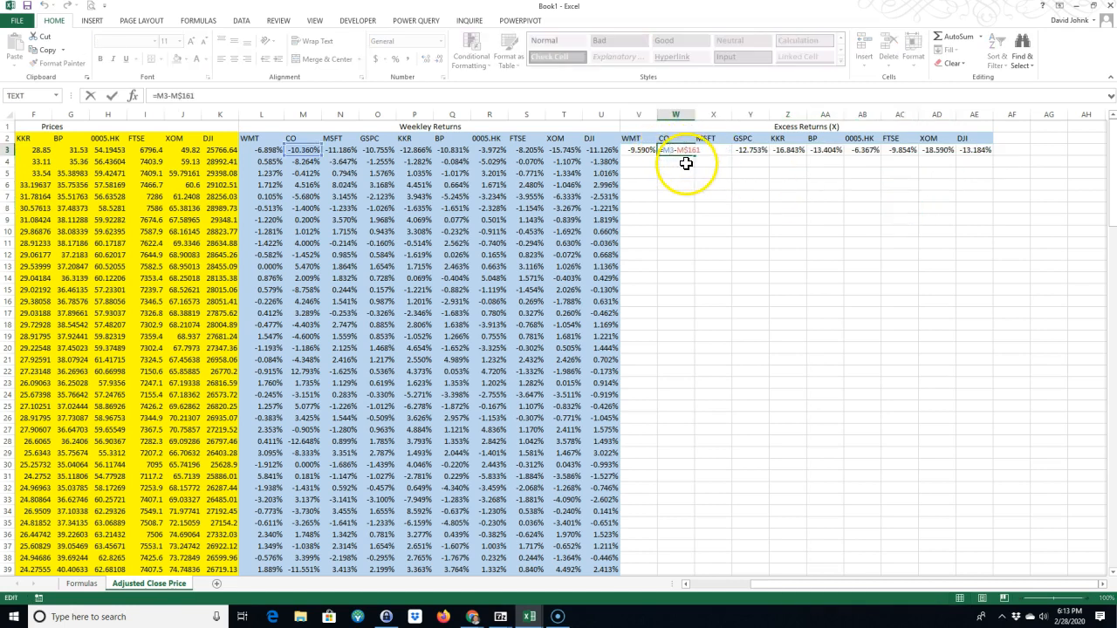
pyautogui.press('Escape')
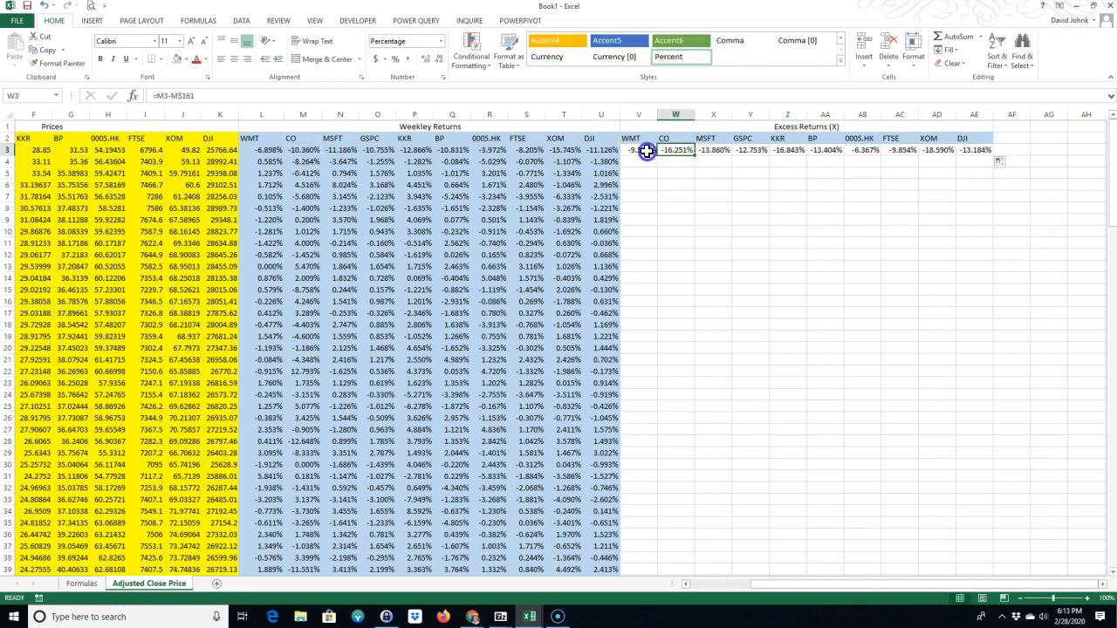
pyautogui.click(643, 151)
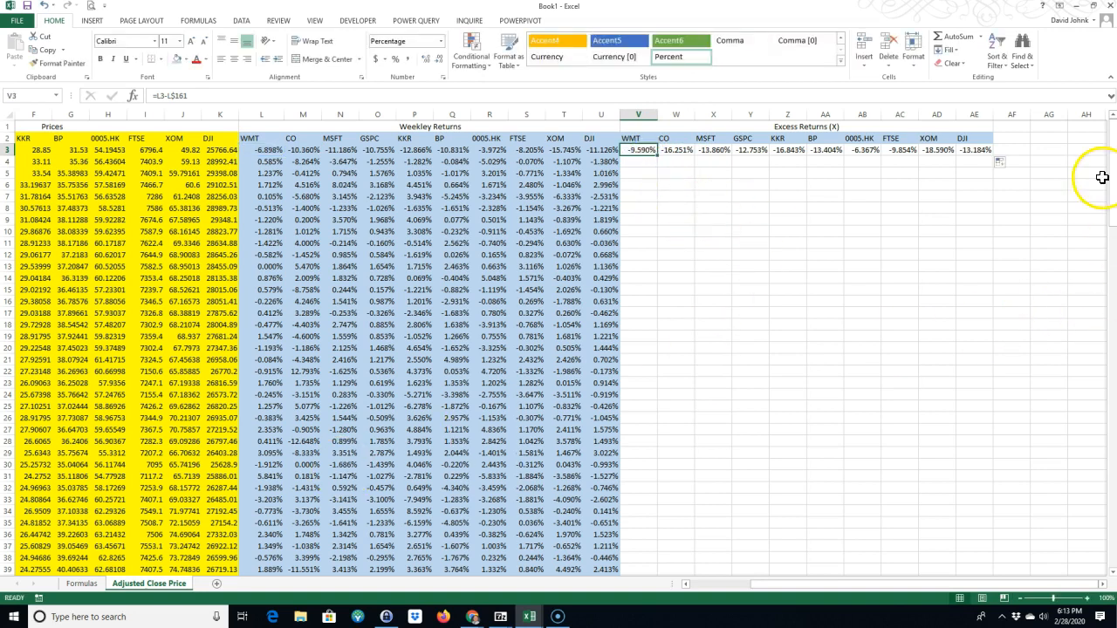
# Review the μ row of the weekly returns and fill the V3:AE3 formulas down alongside the return data.
pyautogui.moveTo(1110, 156); pyautogui.dragTo(1110, 515)
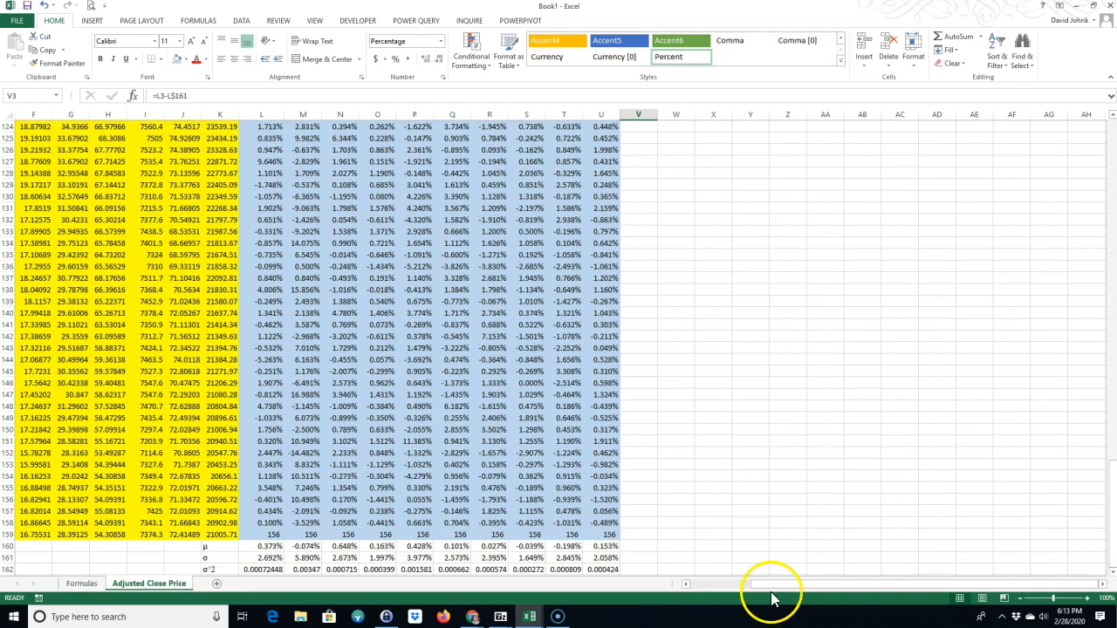
pyautogui.moveTo(264, 548); pyautogui.dragTo(598, 548)
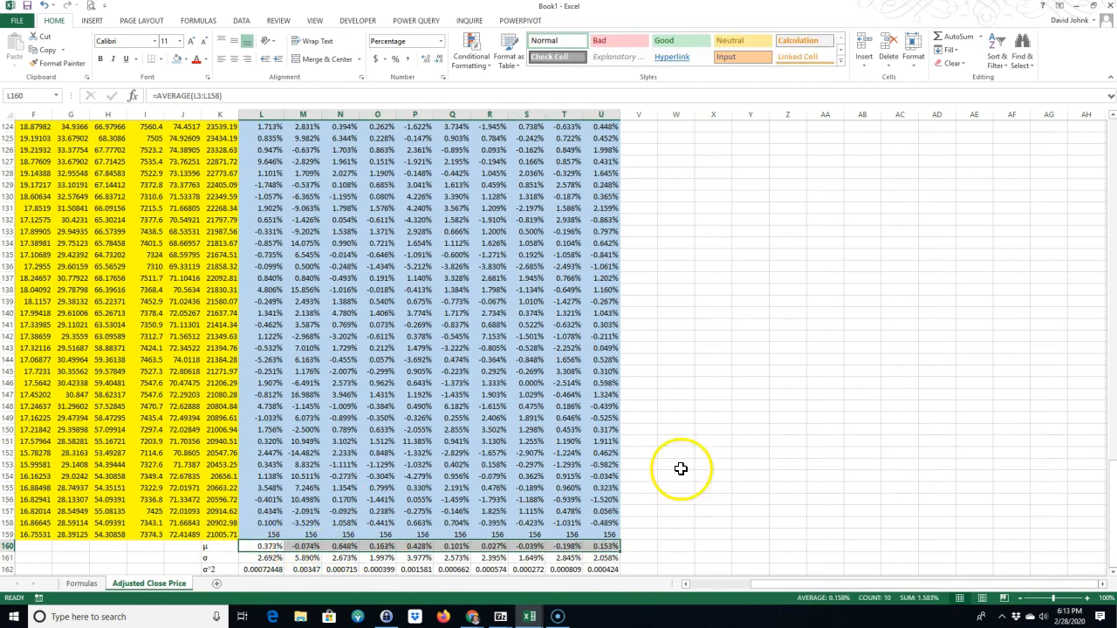
pyautogui.moveTo(1115, 513); pyautogui.dragTo(1114, 126)
pyautogui.click(934, 248)
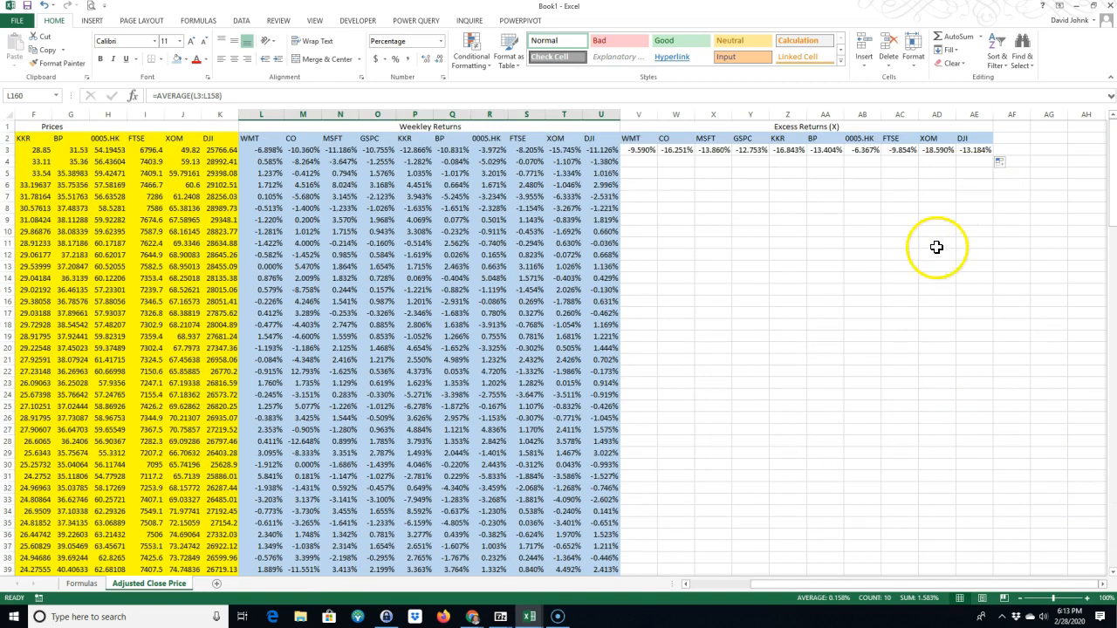
pyautogui.moveTo(639, 149); pyautogui.dragTo(971, 150)
pyautogui.doubleClick(994, 155)
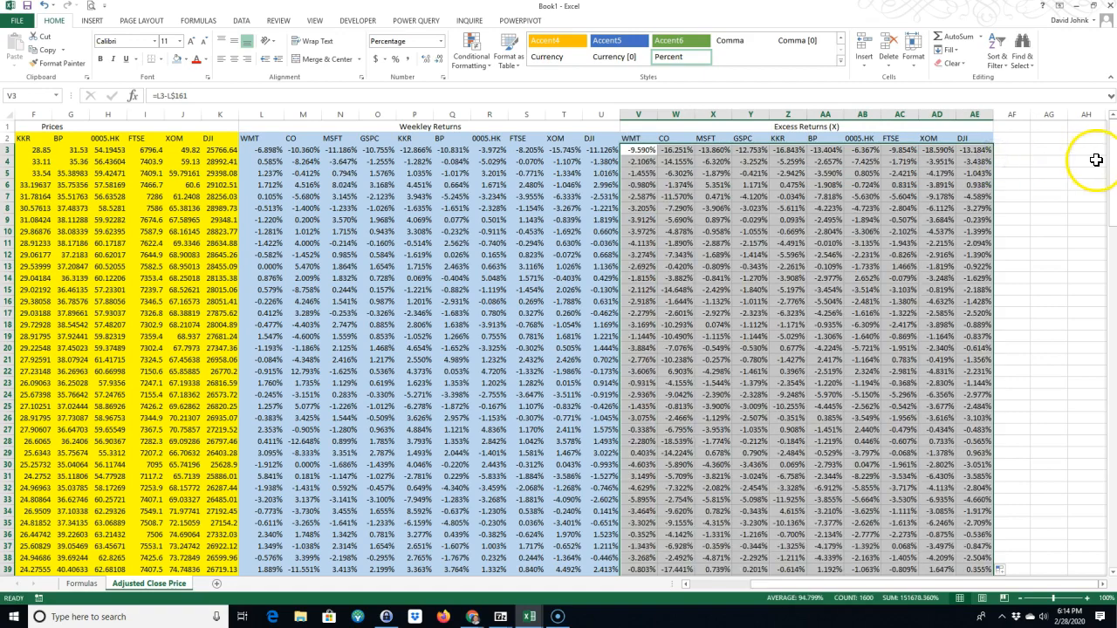
pyautogui.moveTo(1113, 161); pyautogui.dragTo(1114, 506)
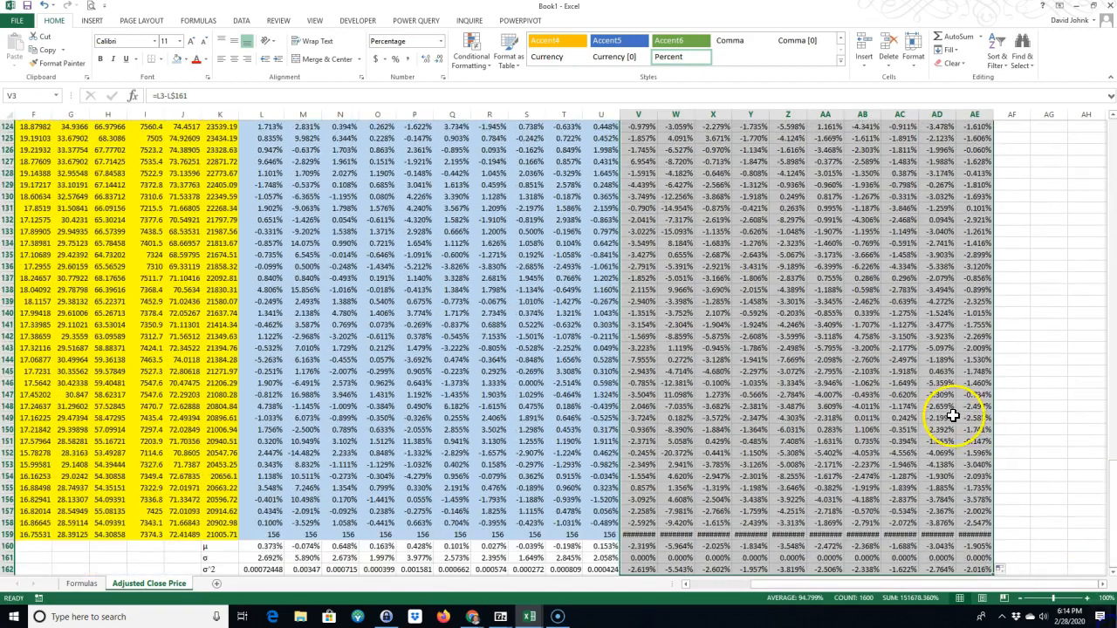
# Clear the surplus filled formulas from V159:AE162, beneath the last row of excess returns.
pyautogui.scroll(-3, 950, 410)
pyautogui.moveTo(640, 431); pyautogui.dragTo(959, 465)
pyautogui.rightClick(884, 456)
pyautogui.click(908, 327)
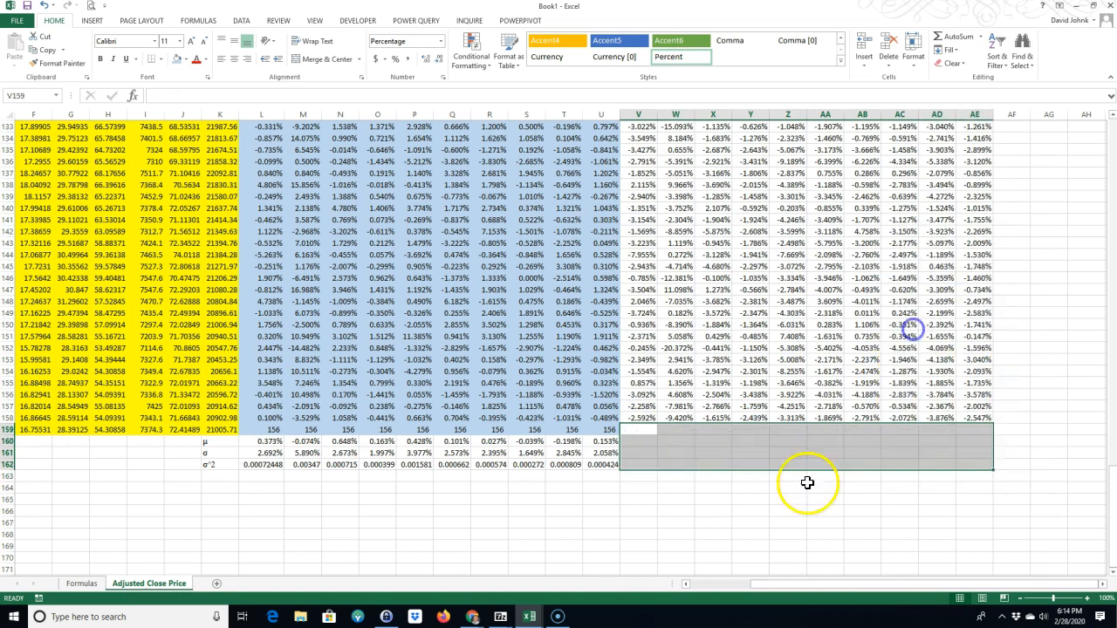
pyautogui.click(775, 526)
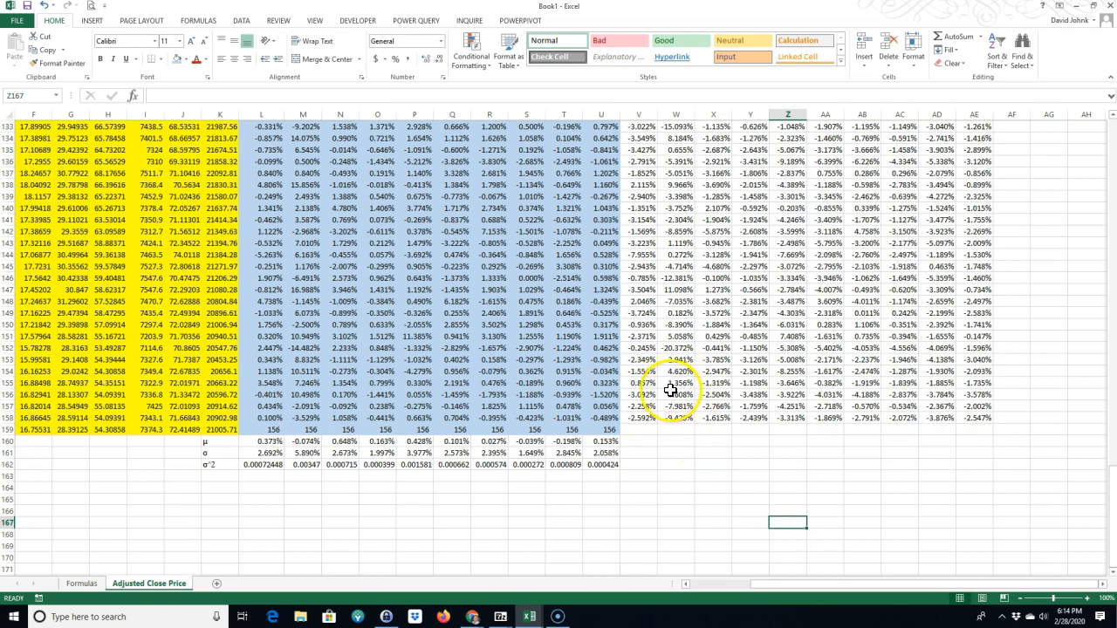
# Check the formula in V158 and correct V3 to subtract the mean instead of the standard deviation, as =L3-L$160.
pyautogui.moveTo(643, 416); pyautogui.dragTo(938, 407)
pyautogui.click(824, 452)
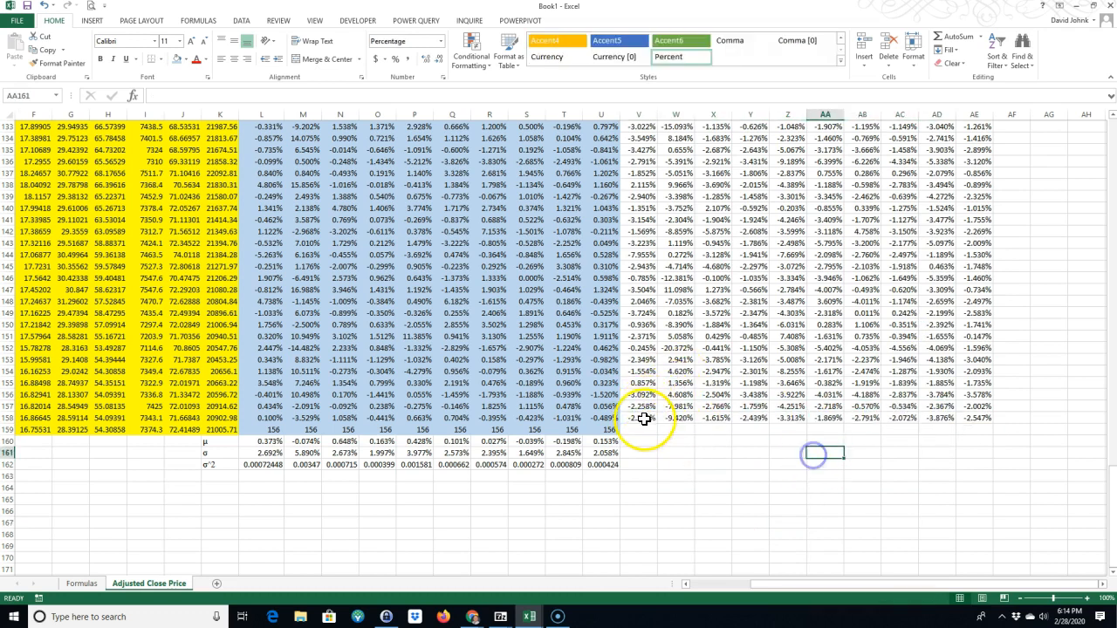
pyautogui.doubleClick(643, 418)
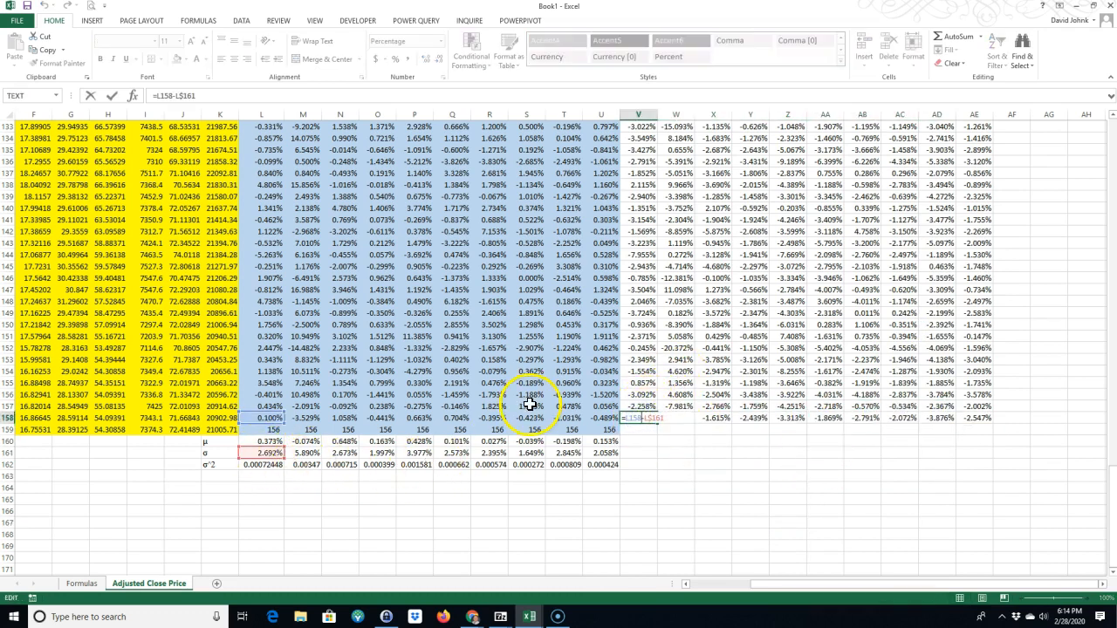
pyautogui.hotkey('ctrl', 'Return')
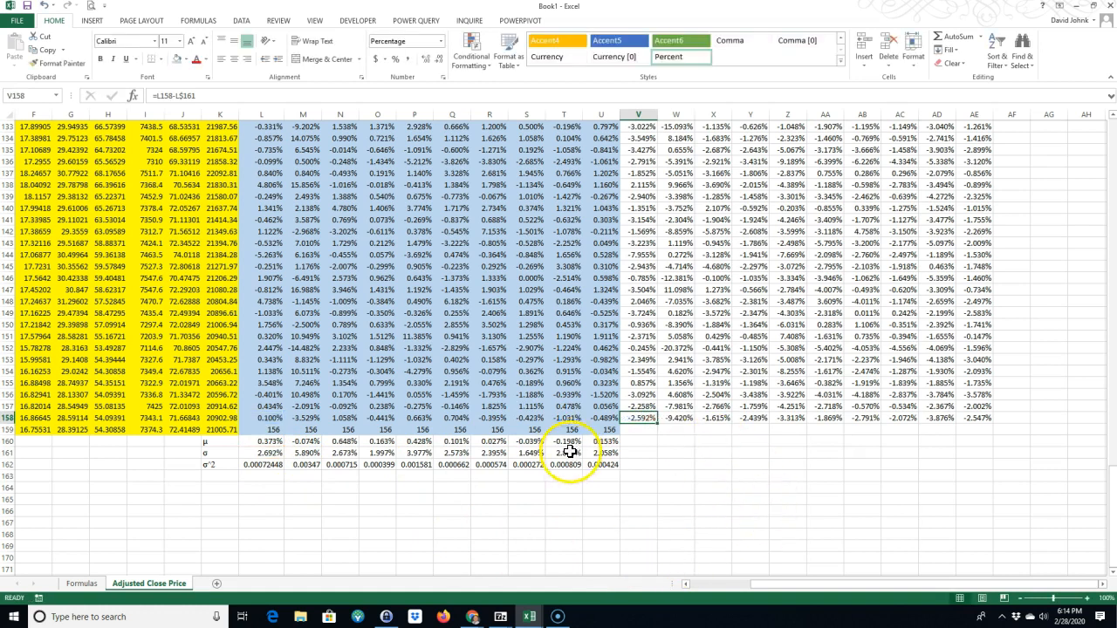
pyautogui.doubleClick(638, 419)
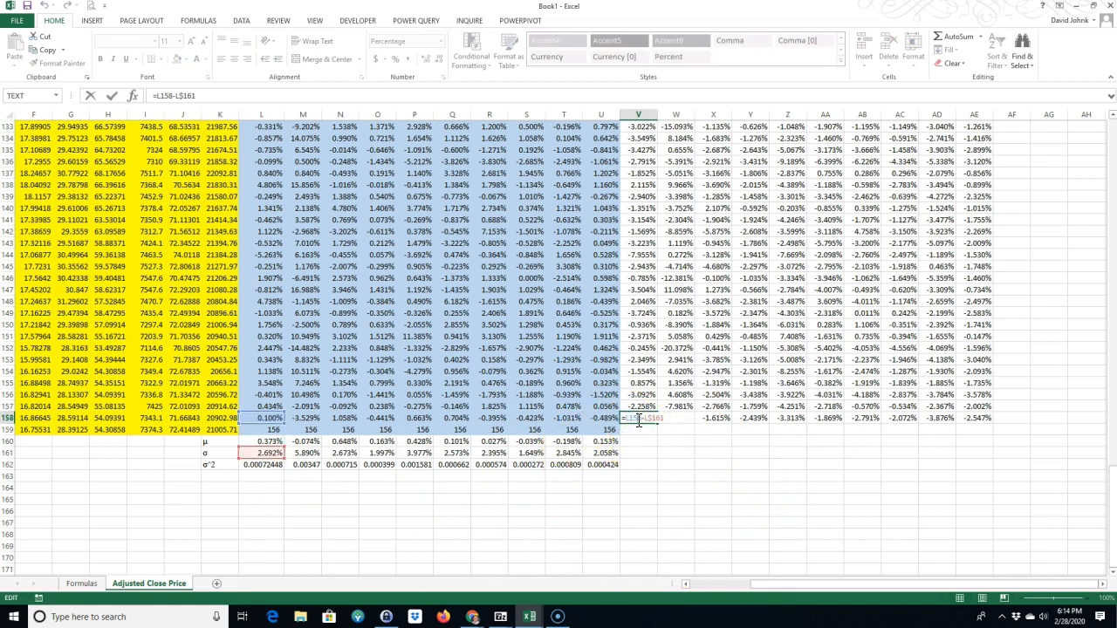
pyautogui.hotkey('ctrl', 'Return')
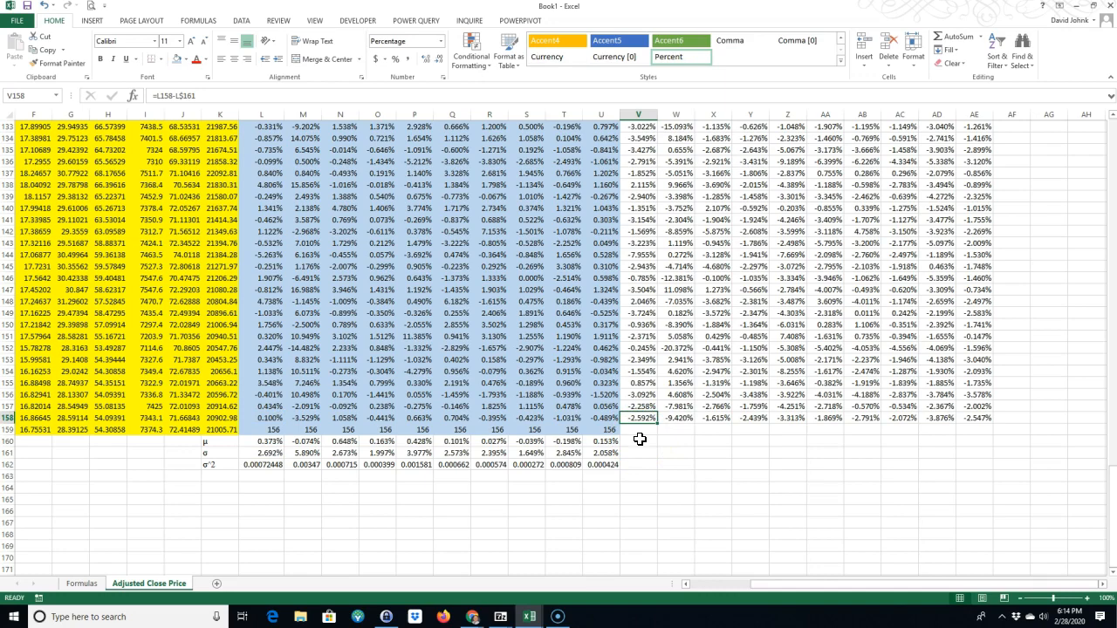
pyautogui.moveTo(1113, 543); pyautogui.dragTo(1097, 140)
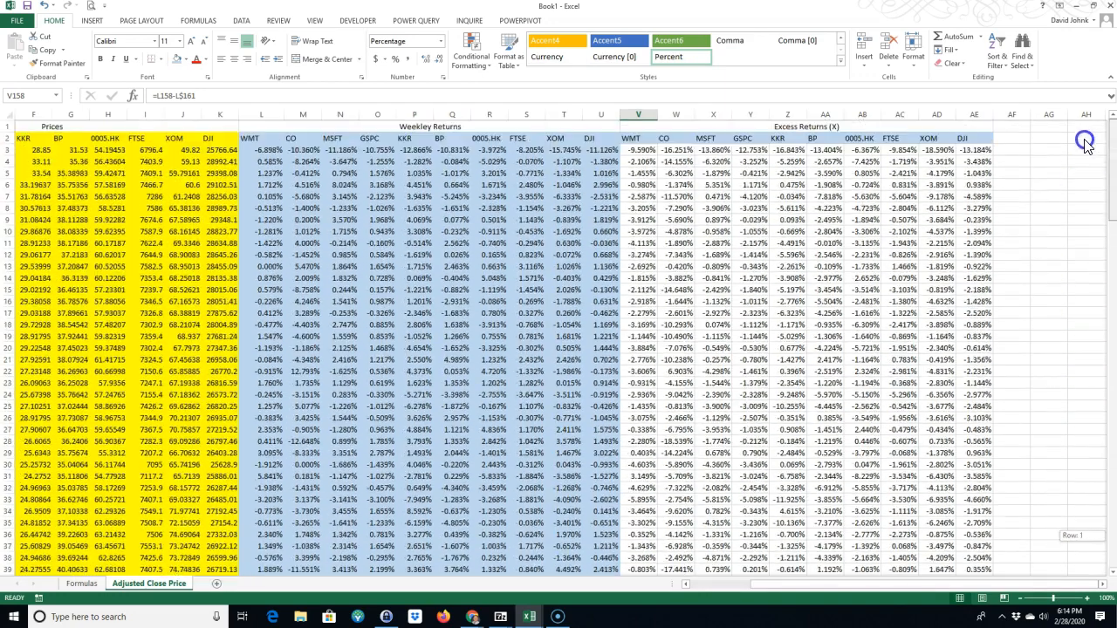
pyautogui.doubleClick(641, 150)
pyautogui.moveTo(1112, 196); pyautogui.dragTo(1113, 532)
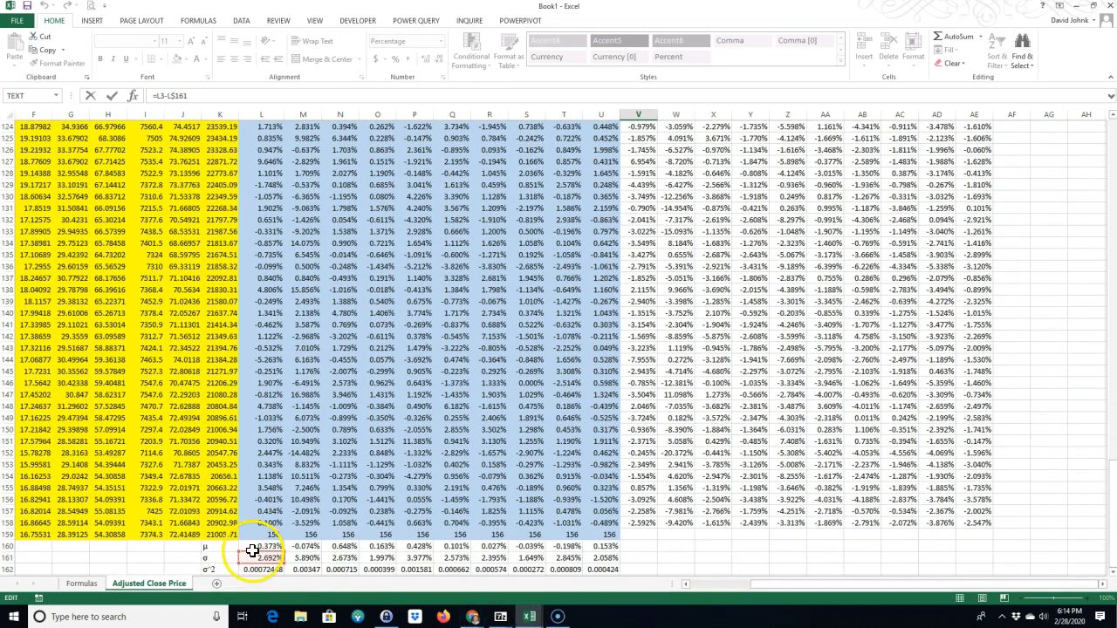
pyautogui.moveTo(261, 556); pyautogui.dragTo(262, 549)
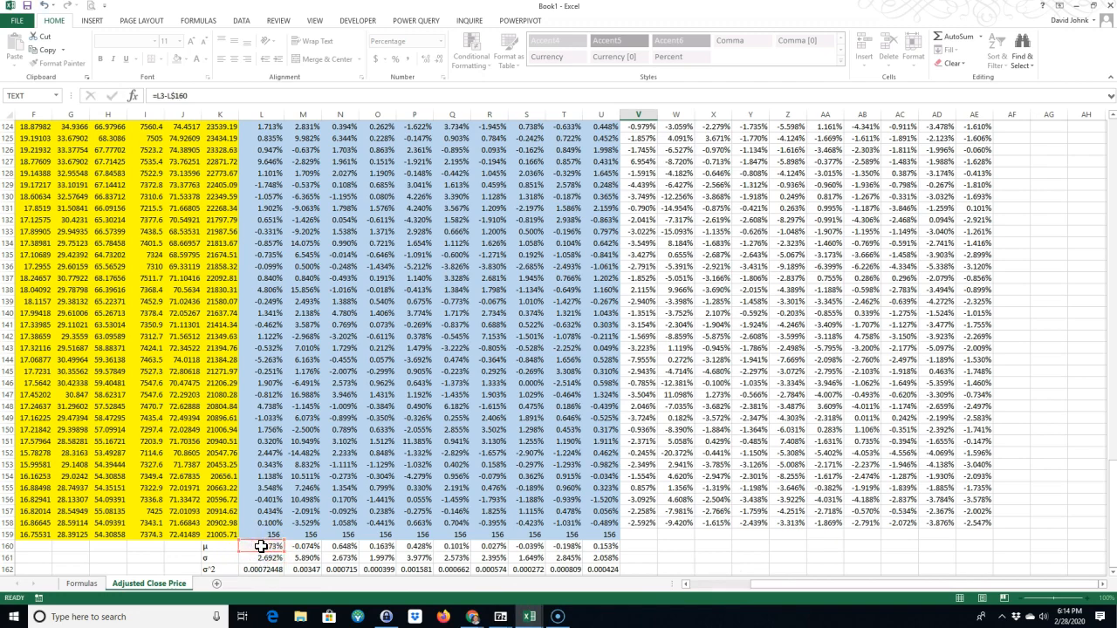
pyautogui.press('Return')
pyautogui.scroll(1, 716, 230)
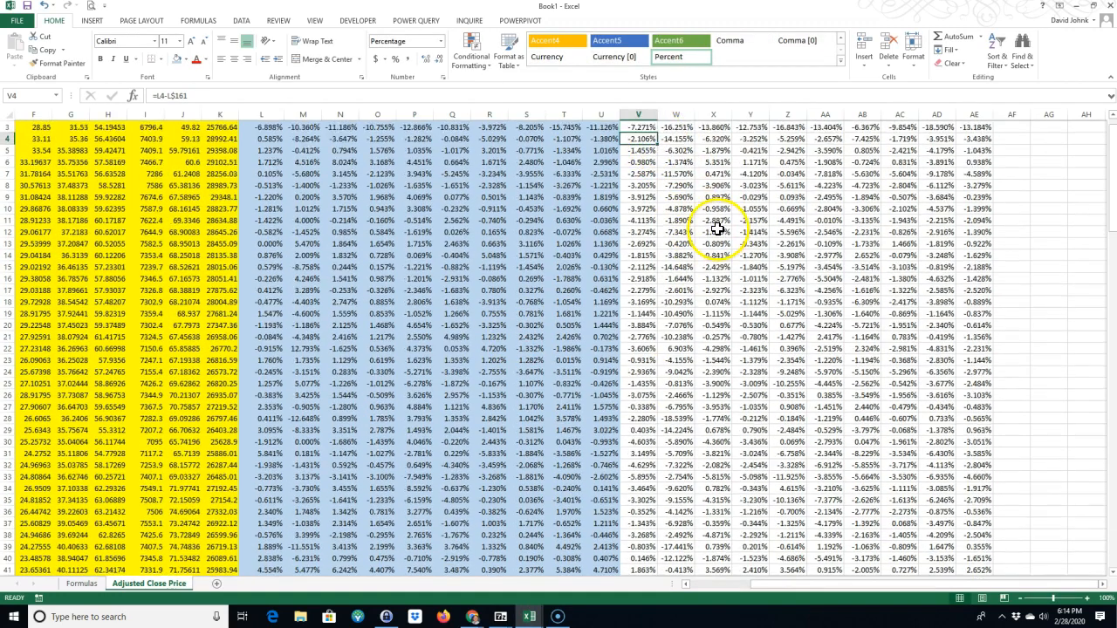
# Fill the corrected V3 formula across to AE3 and down through row 158.
pyautogui.click(644, 154)
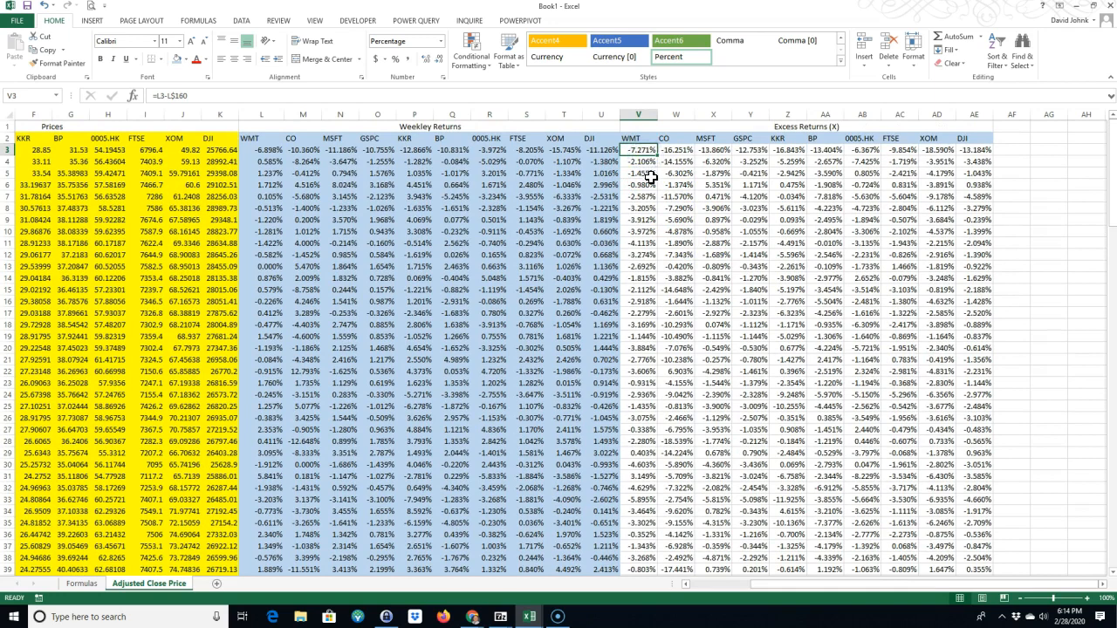
pyautogui.moveTo(660, 158); pyautogui.dragTo(976, 155)
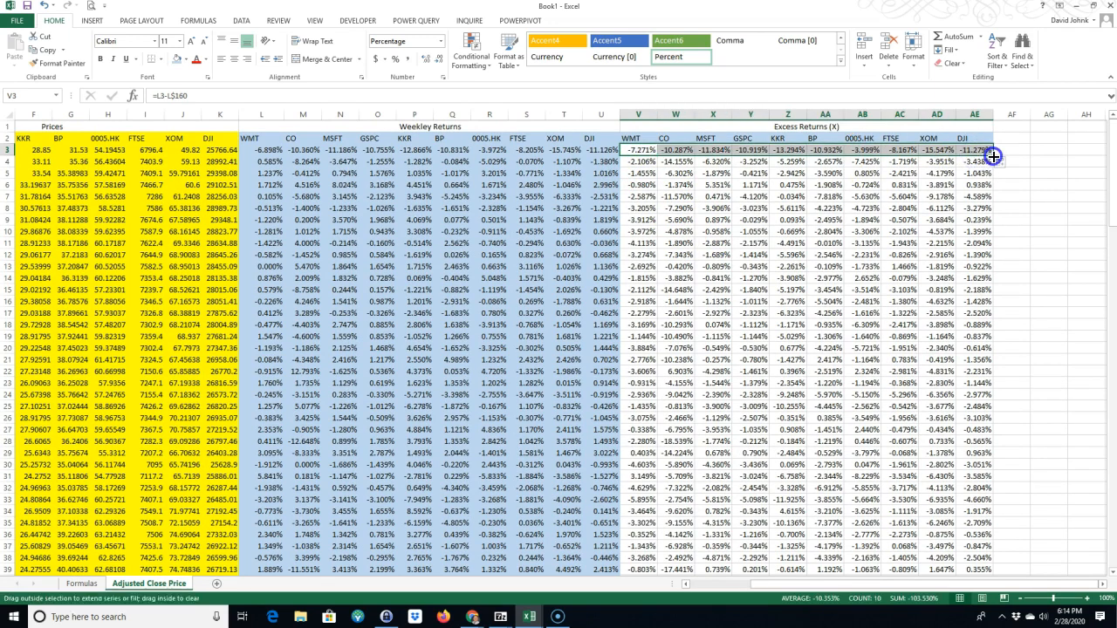
pyautogui.doubleClick(993, 156)
# Check that the row 158 excess return formulas in V158, Y158 and AB158 refer to the mean row.
pyautogui.scroll(-8, 869, 292)
pyautogui.moveTo(1115, 199); pyautogui.dragTo(1110, 284)
pyautogui.click(642, 526)
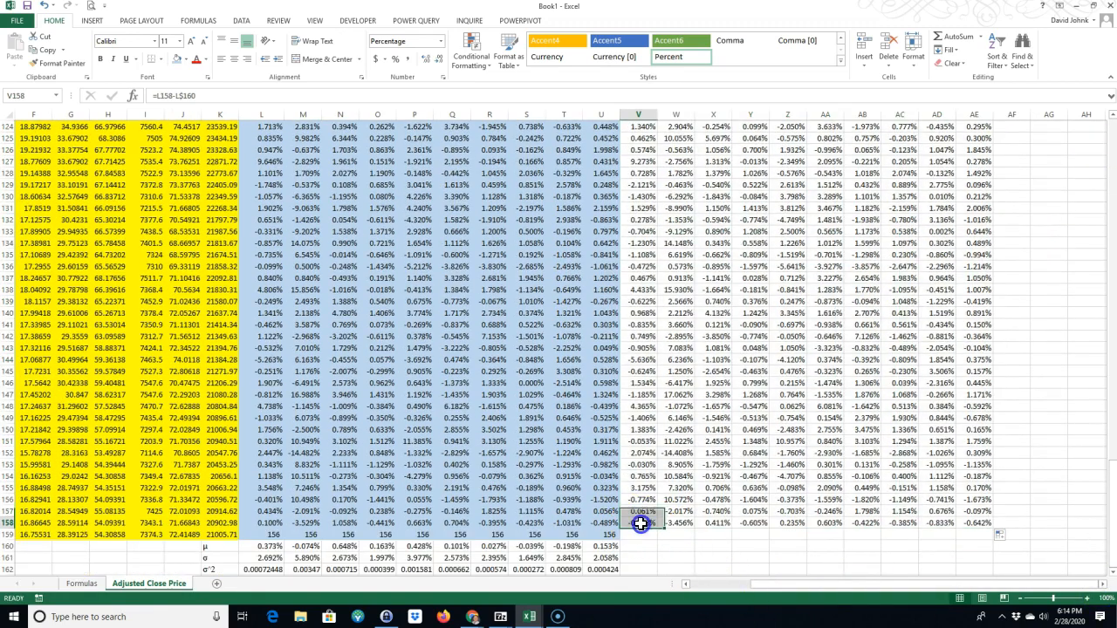
pyautogui.doubleClick(749, 523)
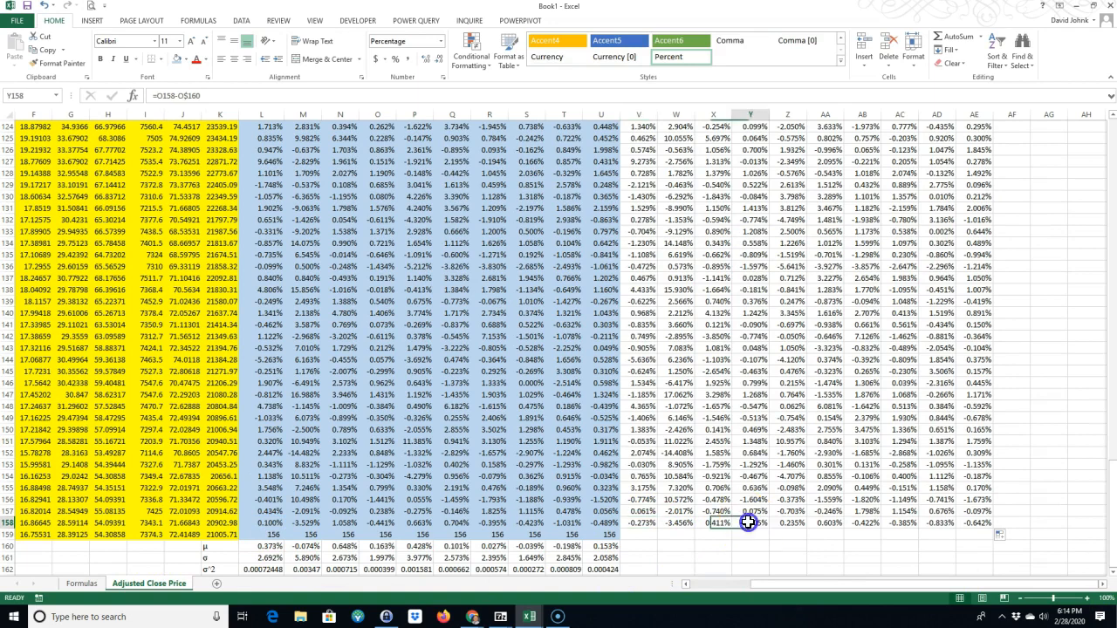
pyautogui.press('Escape')
pyautogui.click(867, 521)
pyautogui.doubleClick(867, 521)
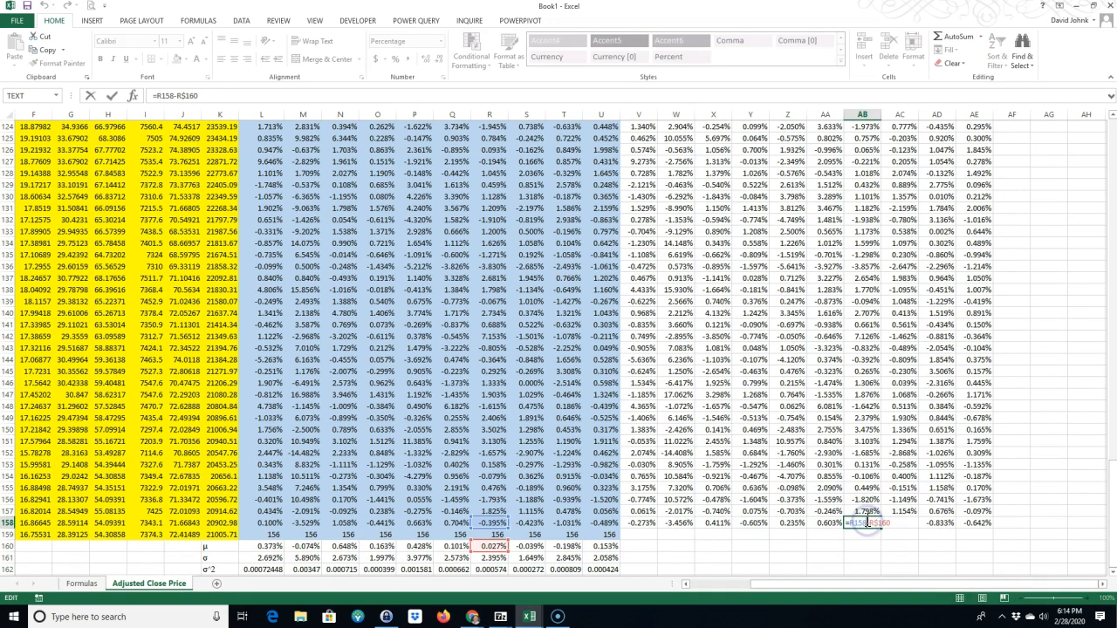
# Check that the excess return formulas in AD158 and AE158 subtract the mean in row 160.
pyautogui.press('Escape')
pyautogui.click(930, 521)
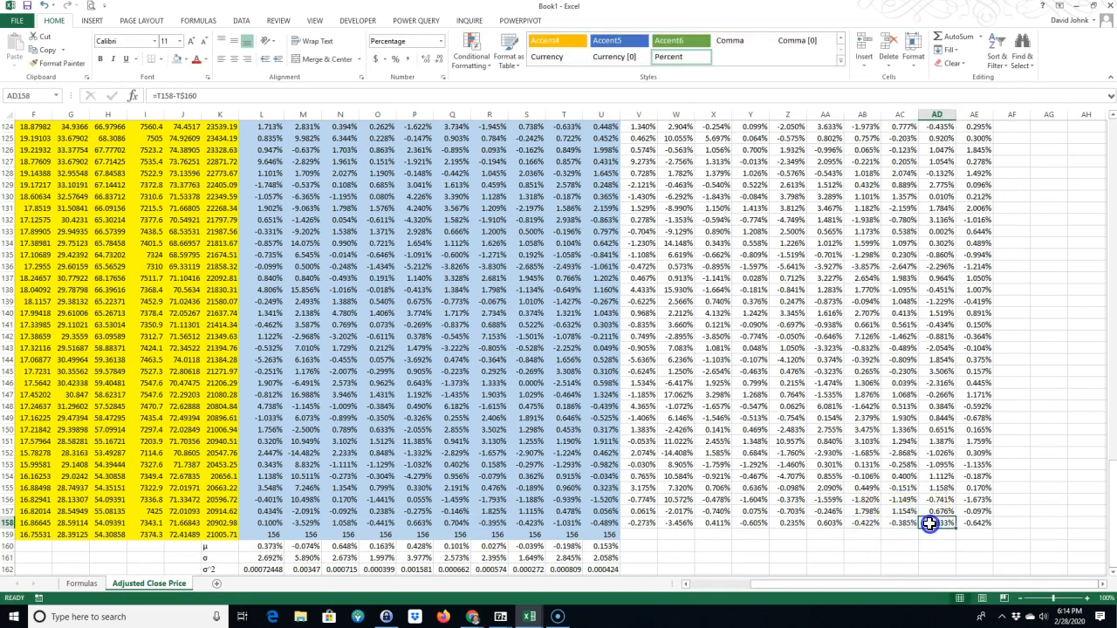
pyautogui.doubleClick(930, 524)
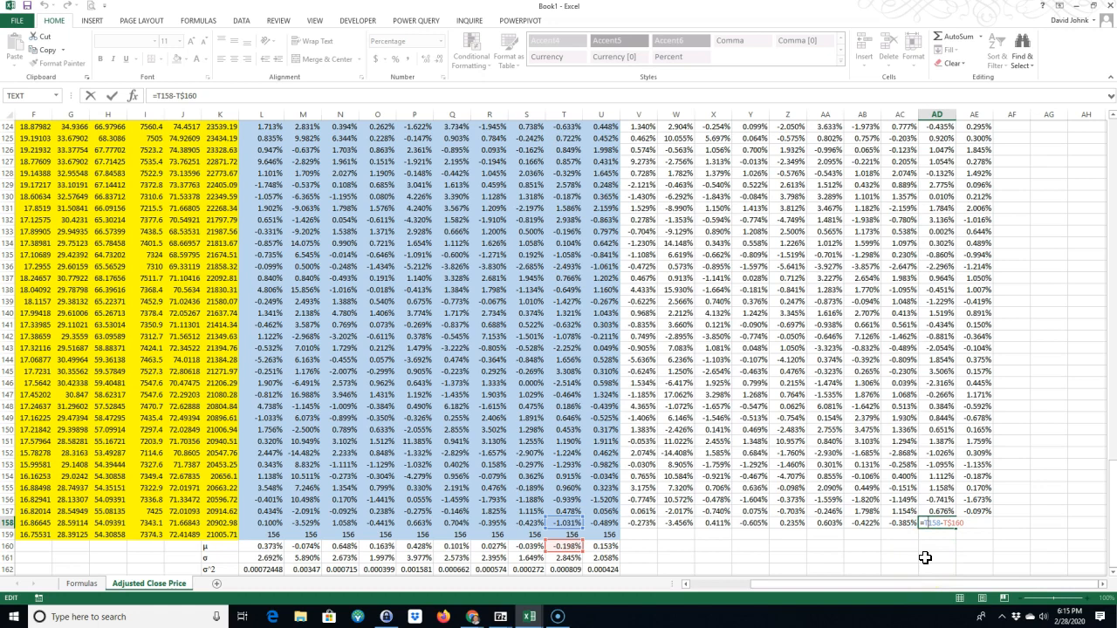
pyautogui.press('Escape')
pyautogui.doubleClick(980, 524)
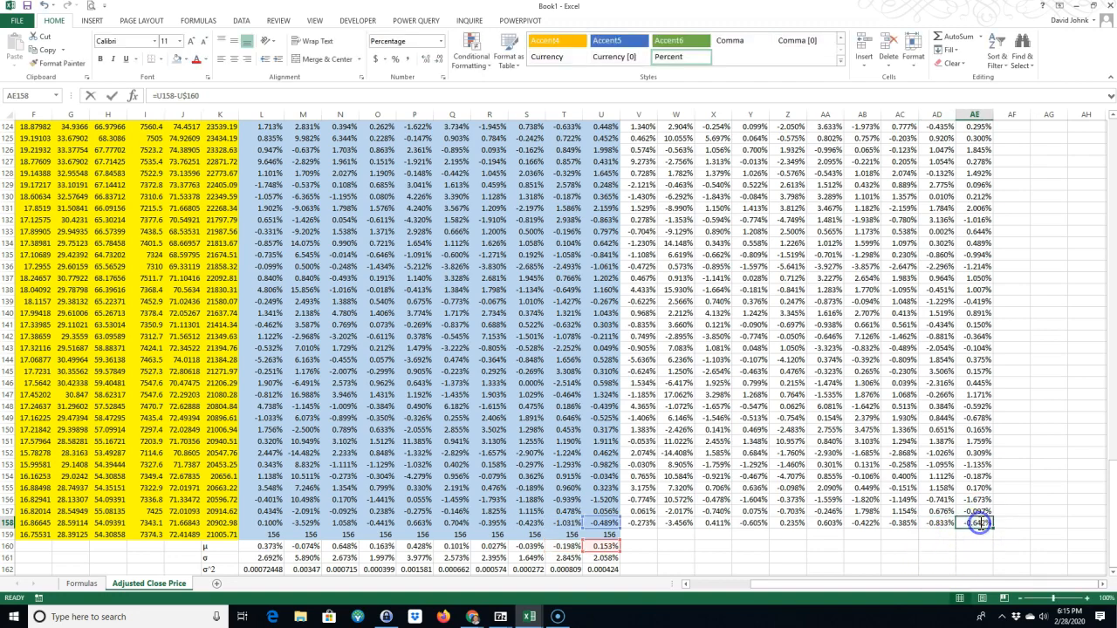
pyautogui.press('Escape')
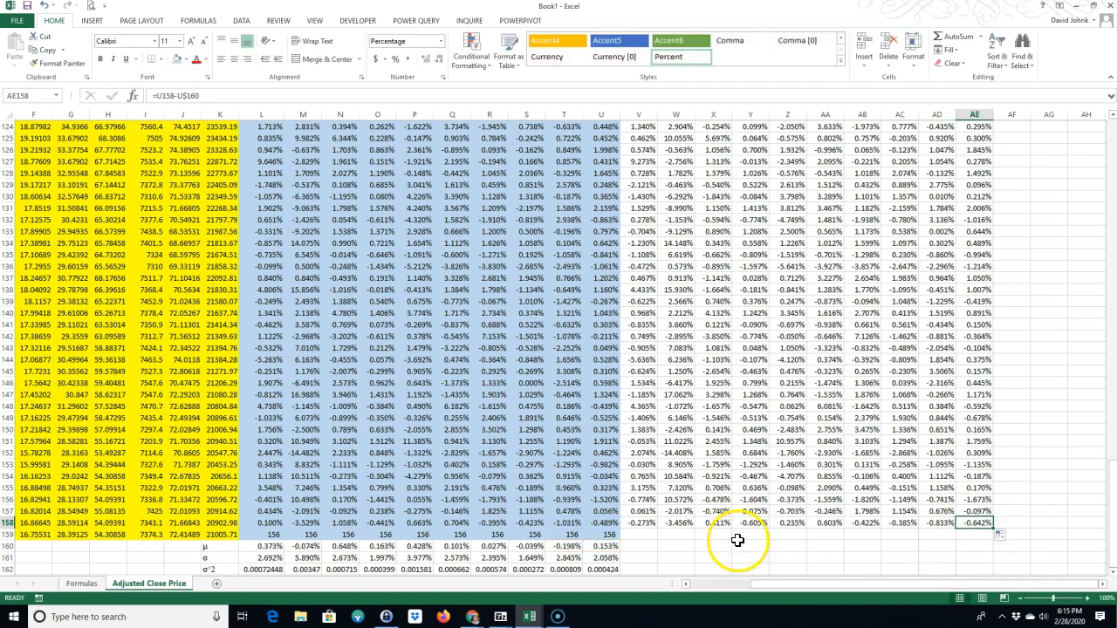
# Shade the excess returns block V2:AE158, including its ticker headings, with a light gray fill.
pyautogui.moveTo(1112, 549); pyautogui.dragTo(1085, 33)
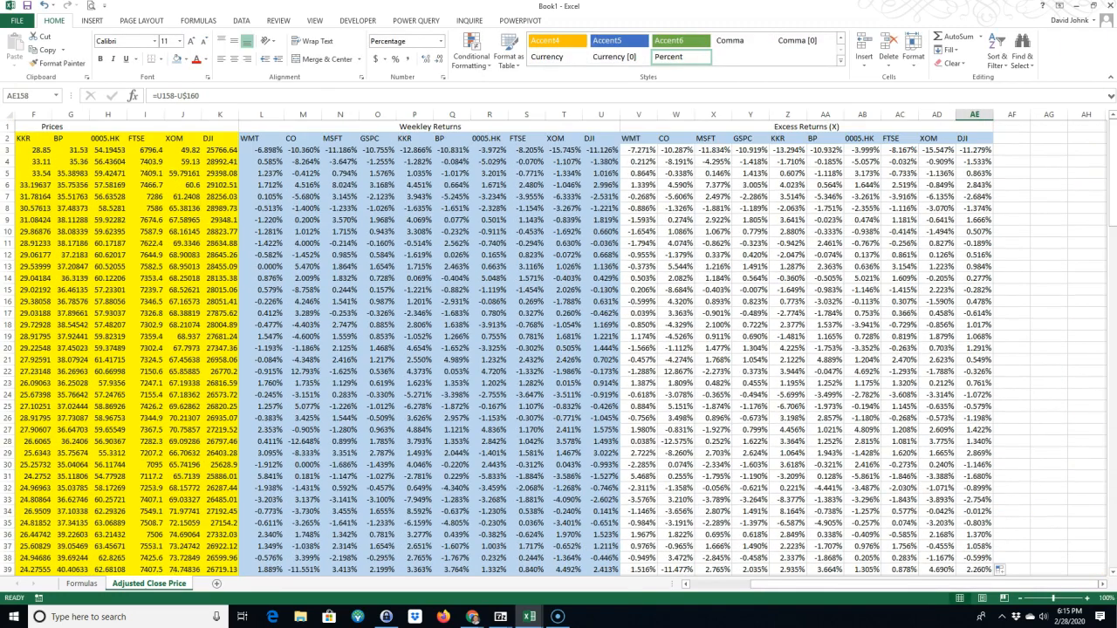
pyautogui.moveTo(644, 140); pyautogui.dragTo(970, 511)
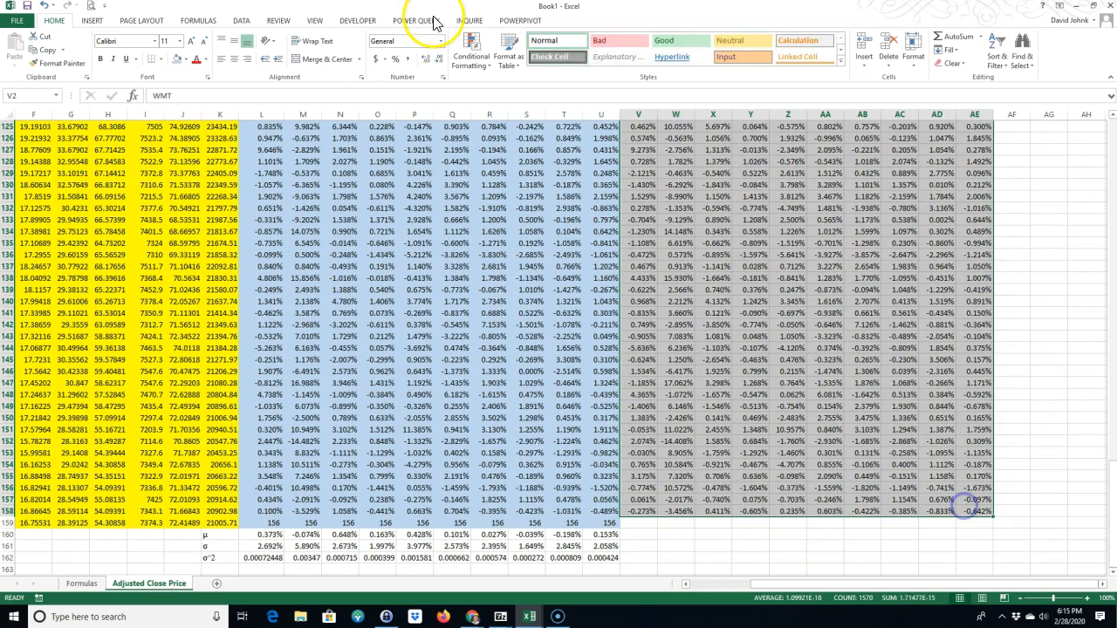
pyautogui.click(187, 59)
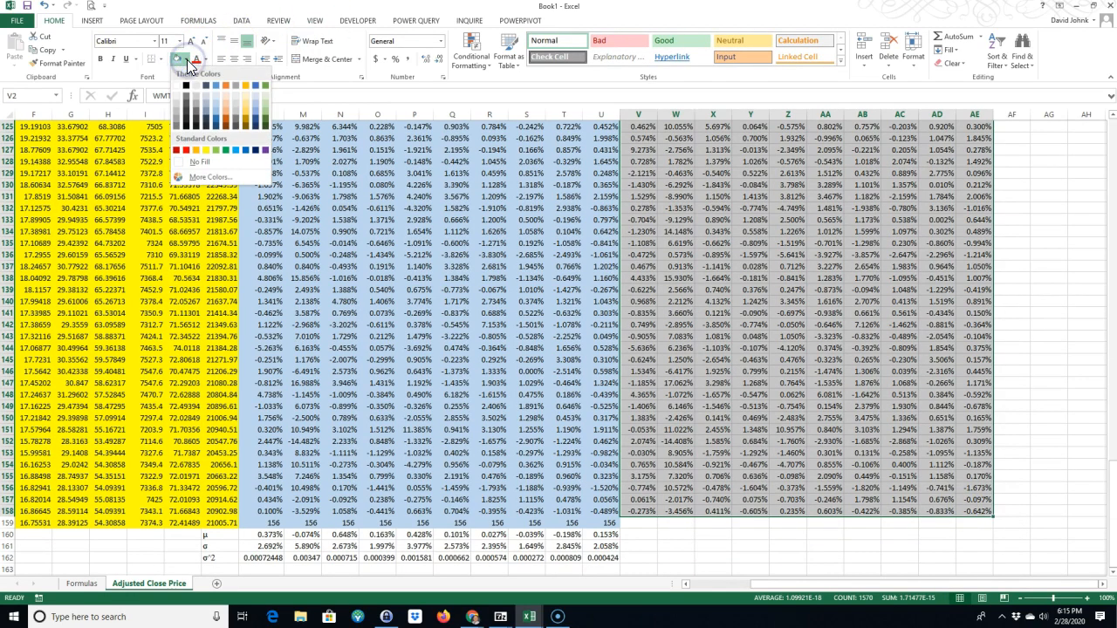
pyautogui.click(236, 95)
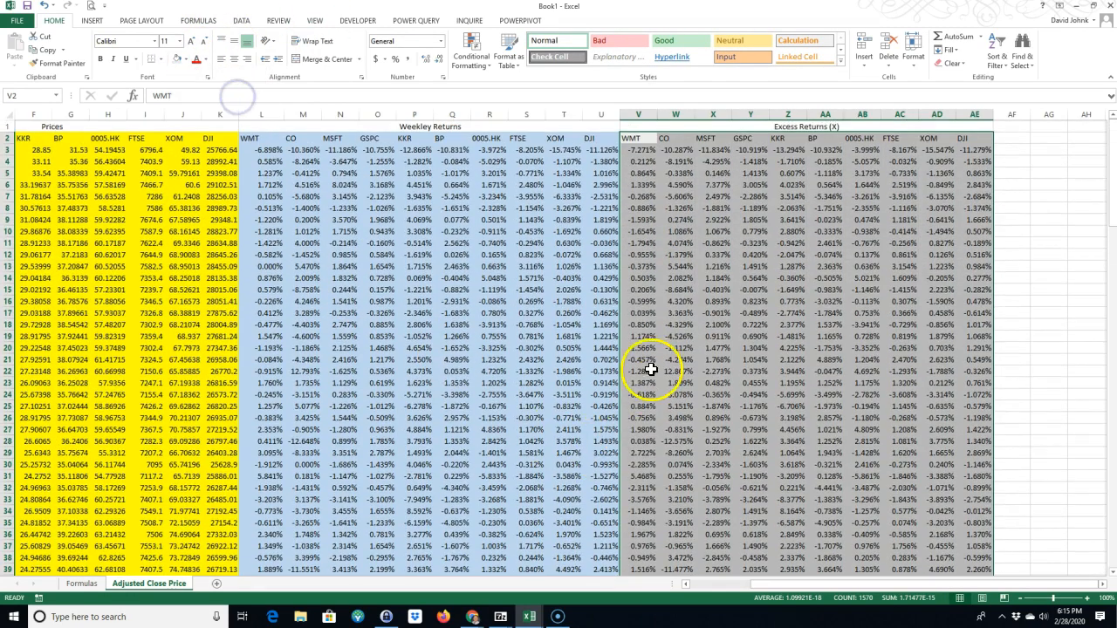
pyautogui.click(676, 336)
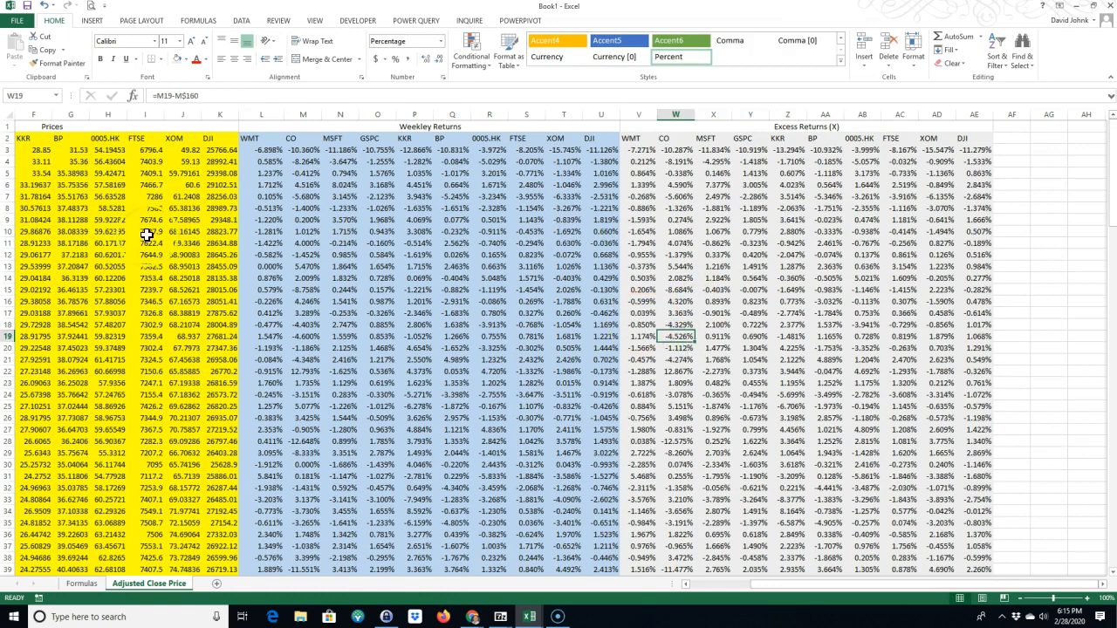
# Switch to the Multiple Stock Quote Downloader workbook and review its downloaded adjusted close prices.
pyautogui.moveTo(975, 586); pyautogui.dragTo(672, 579)
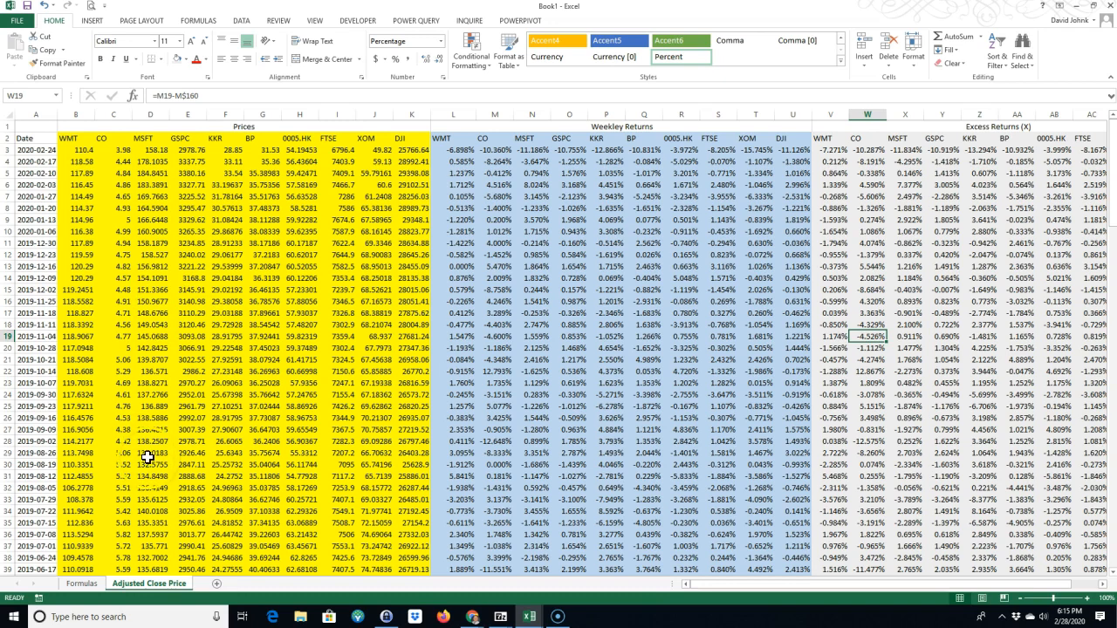
pyautogui.click(527, 618)
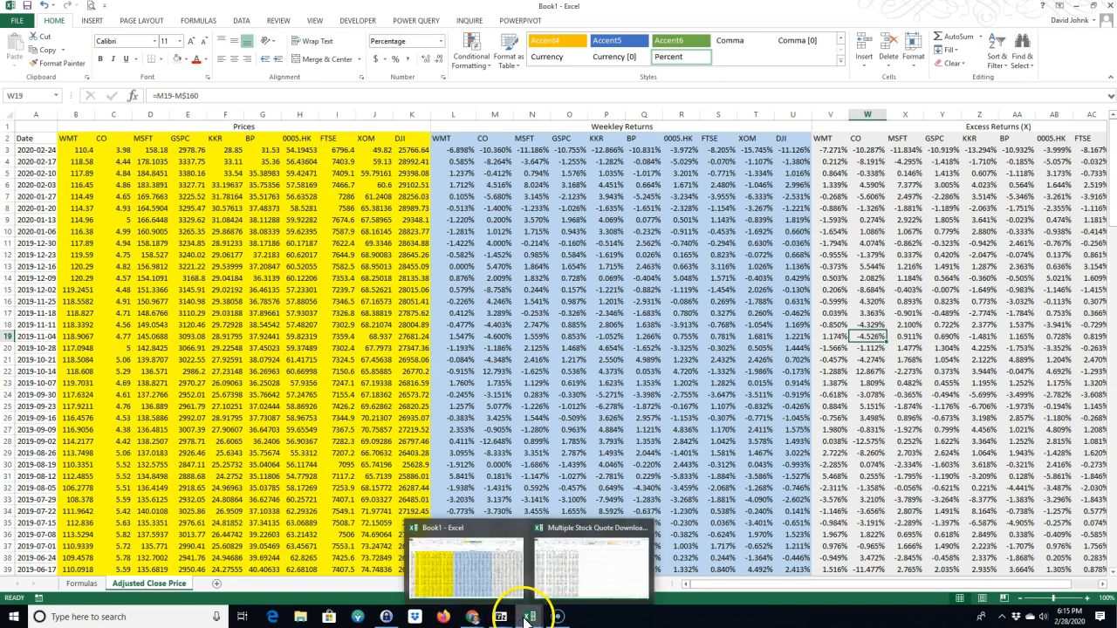
pyautogui.click(561, 580)
pyautogui.click(600, 585)
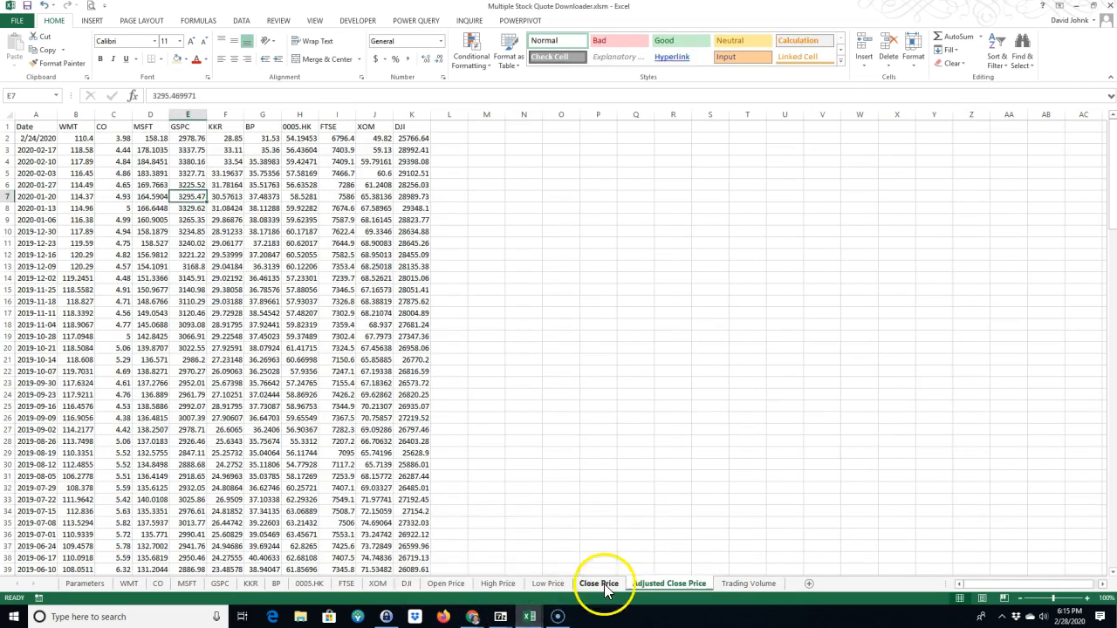
pyautogui.click(530, 617)
pyautogui.moveTo(501, 591)
pyautogui.click(543, 578)
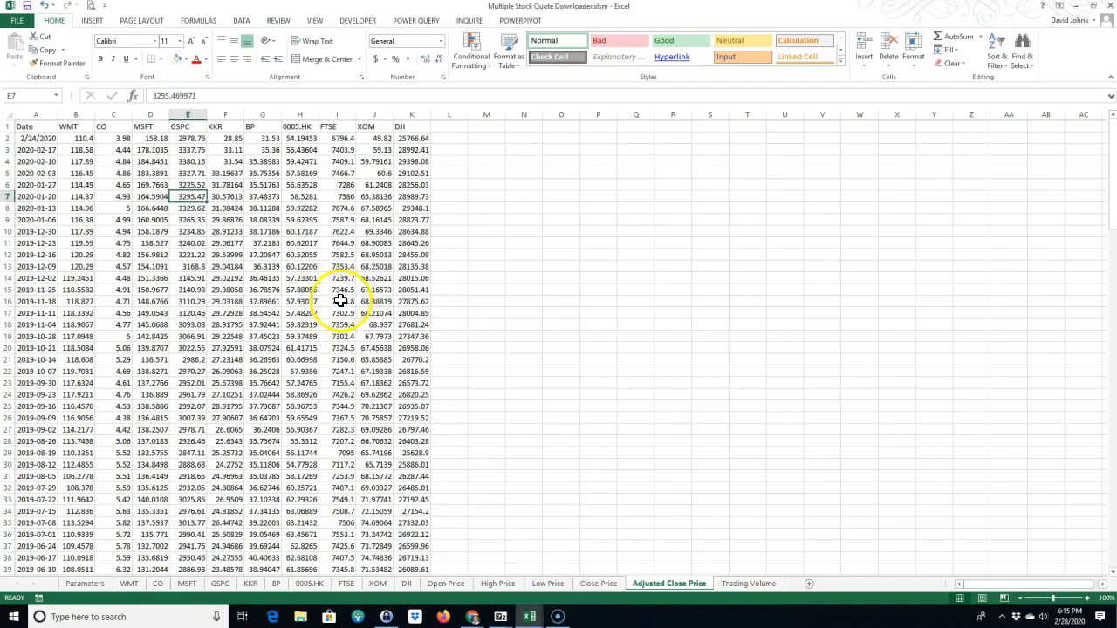
# Review the ticker list on the Parameters sheet, and return to the weekly and excess returns in Book1.
pyautogui.click(84, 583)
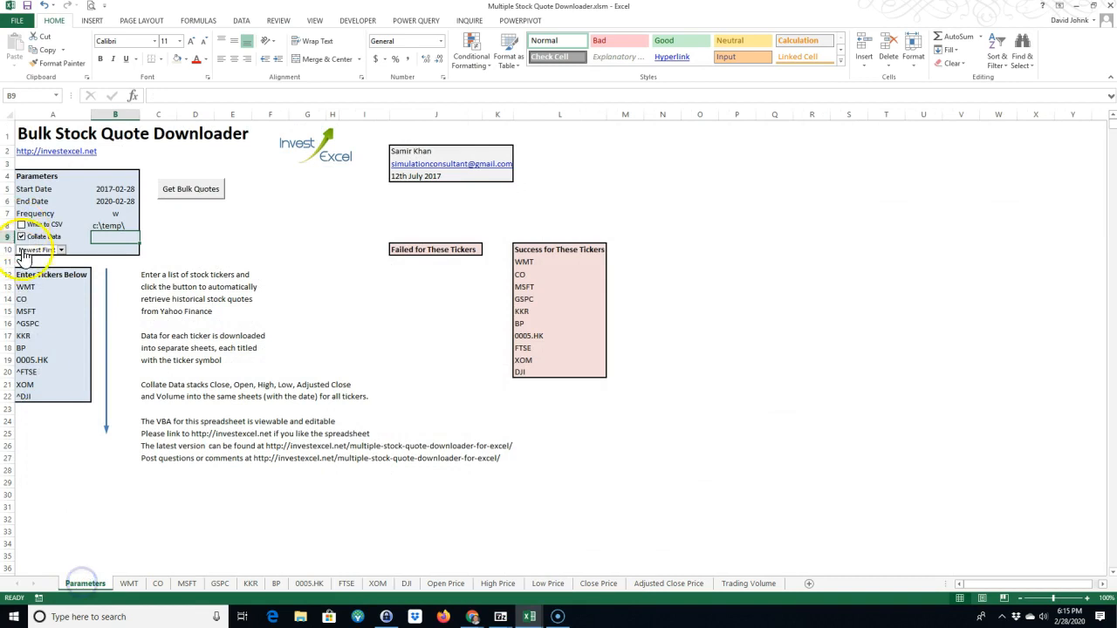
pyautogui.moveTo(29, 290); pyautogui.dragTo(30, 392)
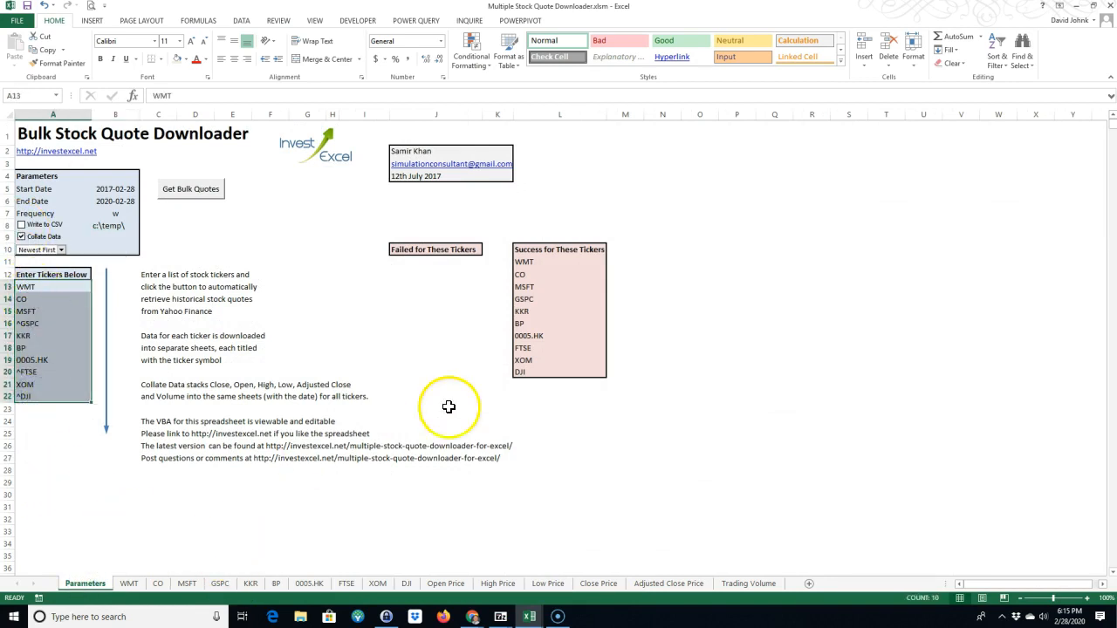
pyautogui.click(531, 617)
pyautogui.click(502, 590)
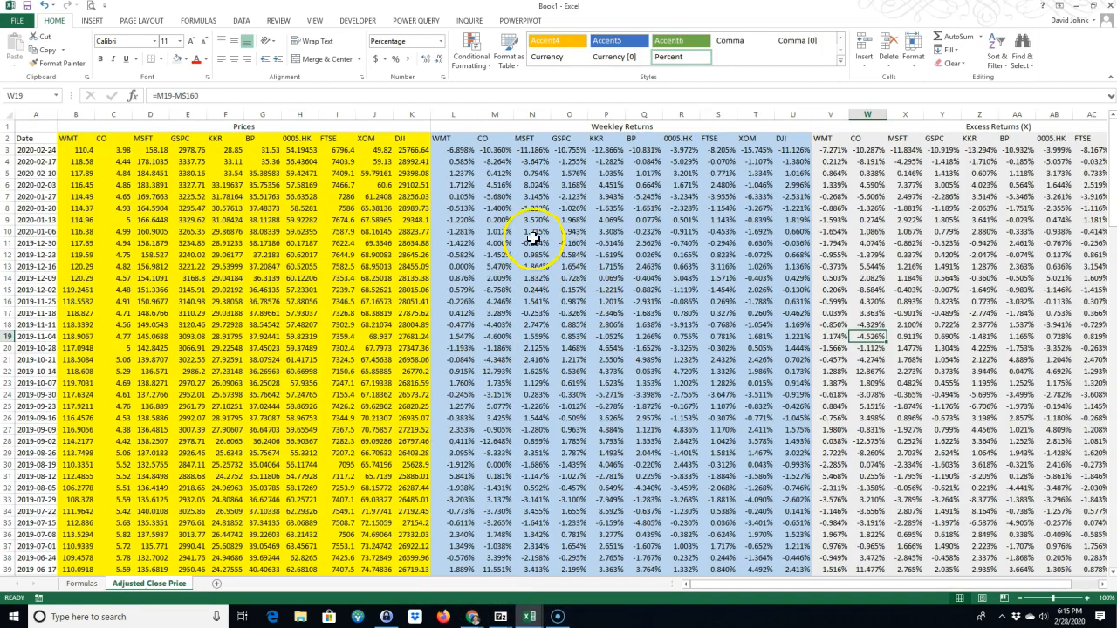
pyautogui.doubleClick(607, 126)
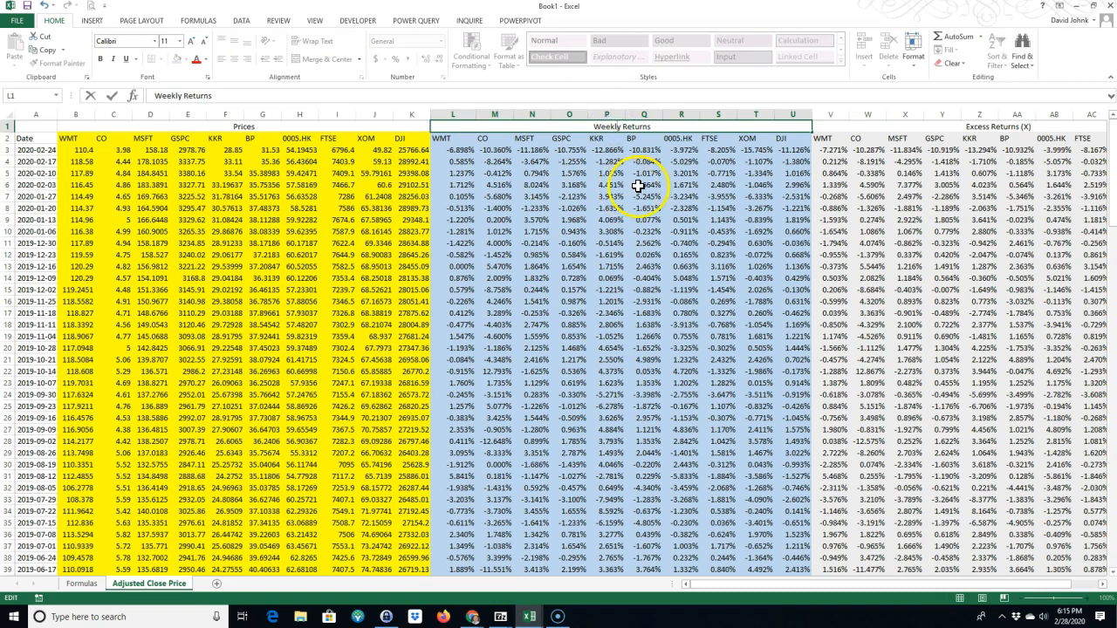
pyautogui.click(688, 253)
pyautogui.click(993, 231)
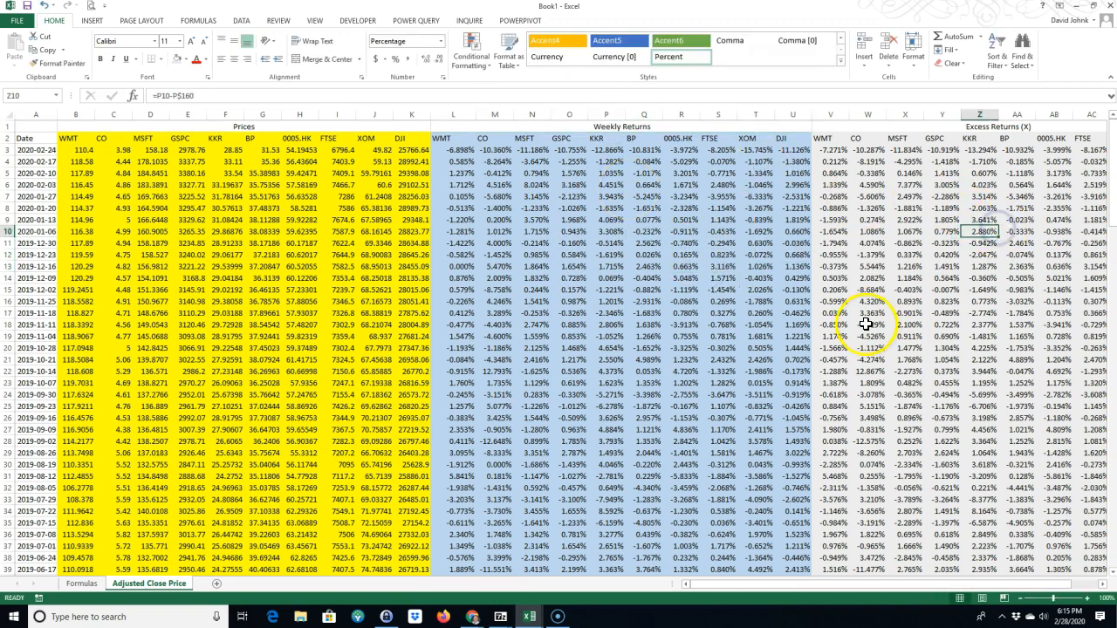
pyautogui.moveTo(825, 153); pyautogui.dragTo(1038, 512)
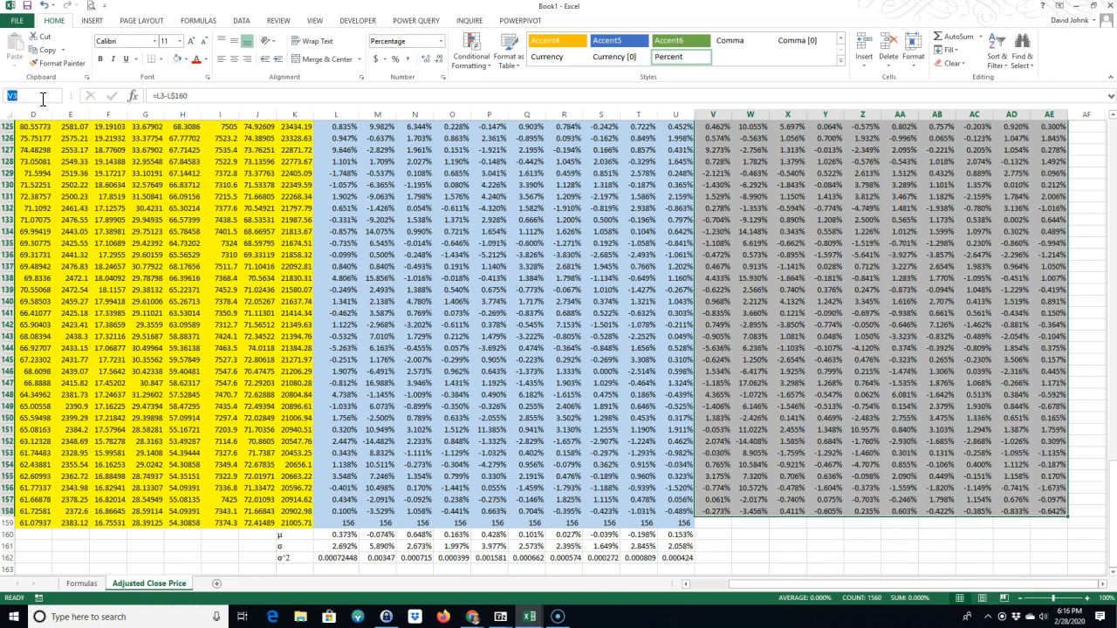
pyautogui.press('Return')
pyautogui.write('x')
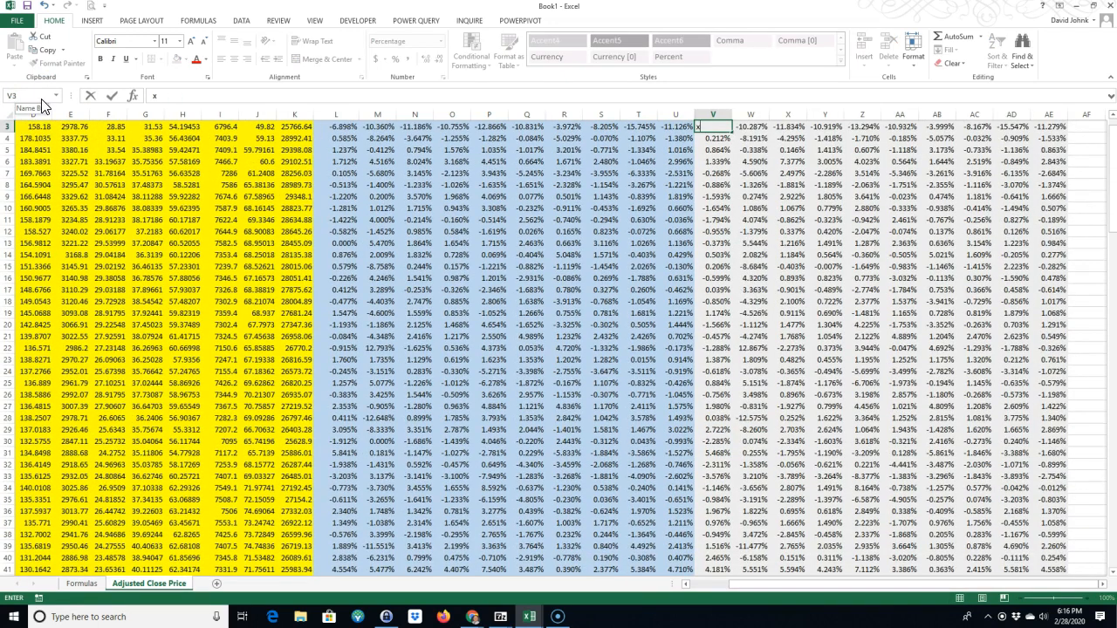
pyautogui.press('Escape')
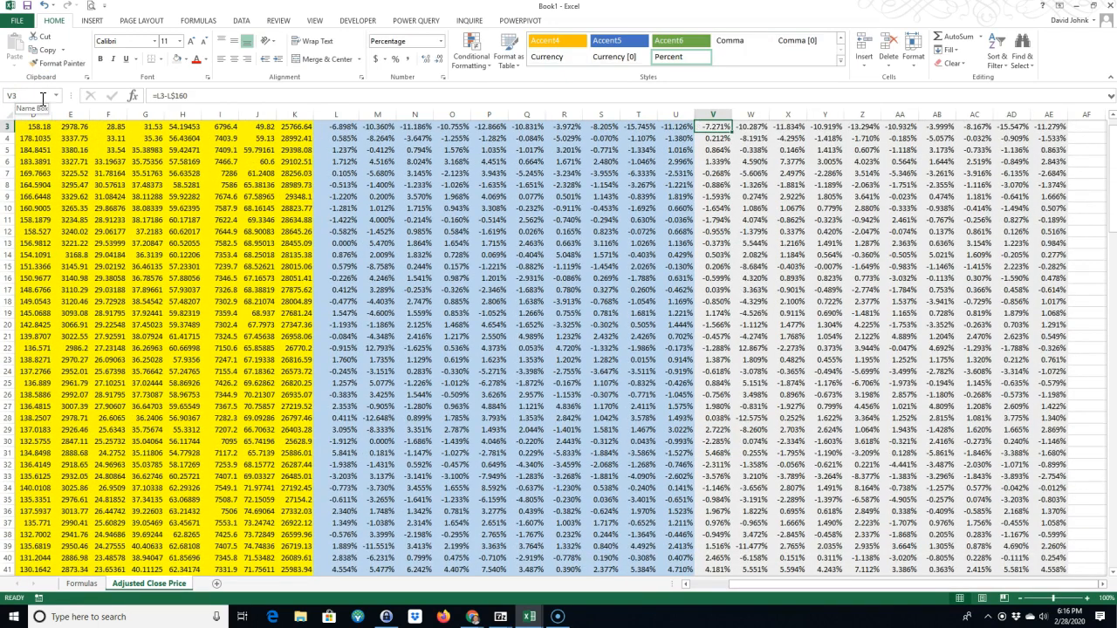
# Name the excess returns range V3:AE158 as X, and reselect the range by that name to check it.
pyautogui.click(786, 254)
pyautogui.scroll(1, 716, 201)
pyautogui.moveTo(714, 150); pyautogui.dragTo(1044, 306)
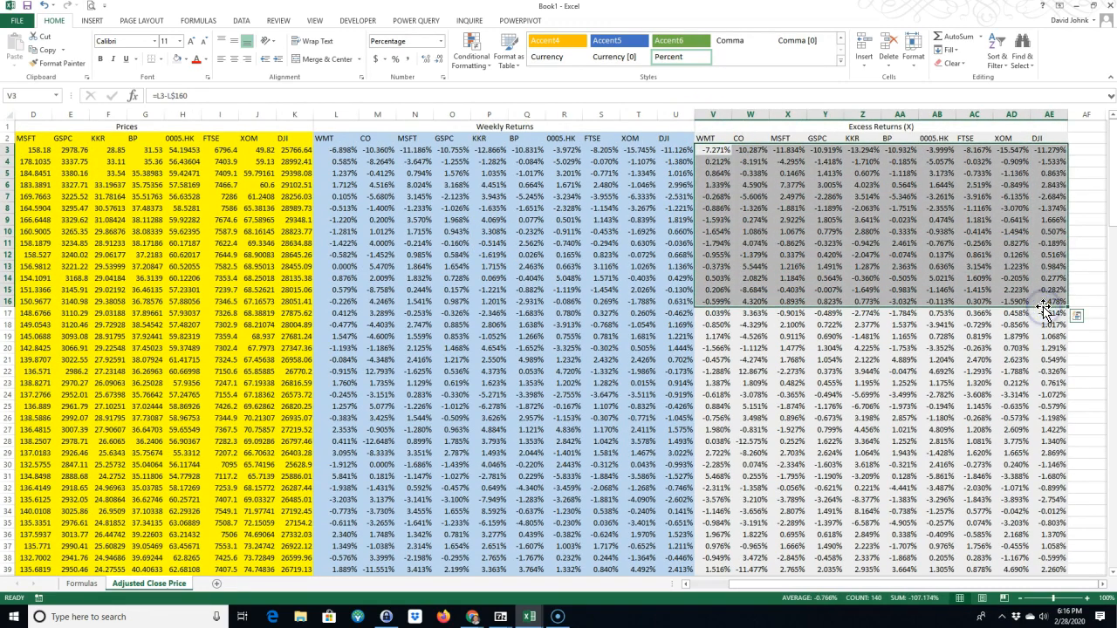
pyautogui.hotkey('ctrl', 'shift', 'Down')
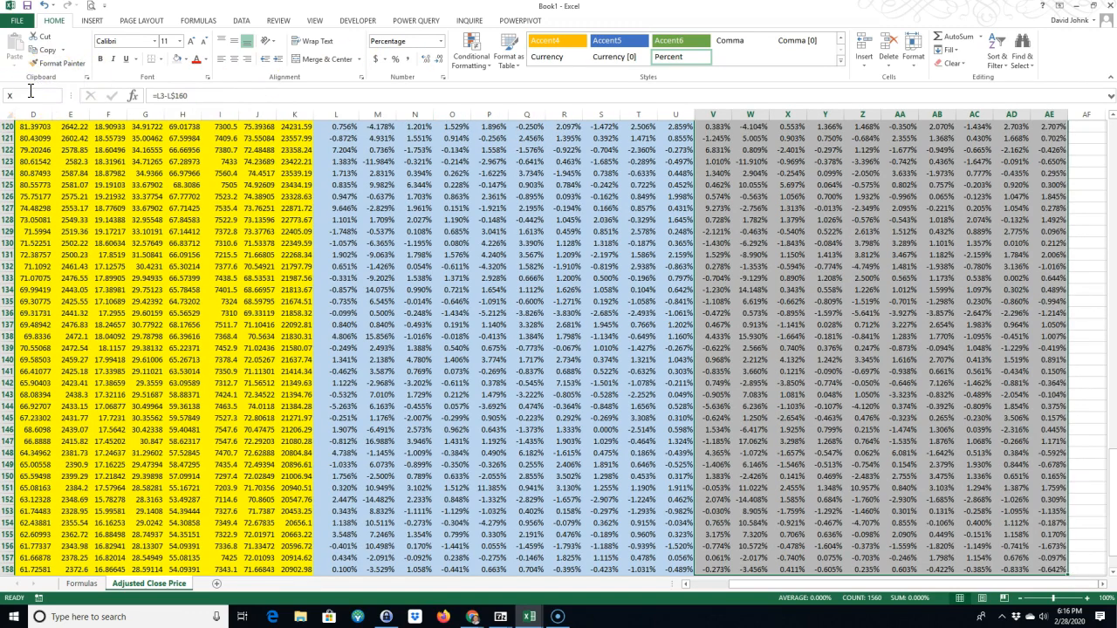
pyautogui.press('Return')
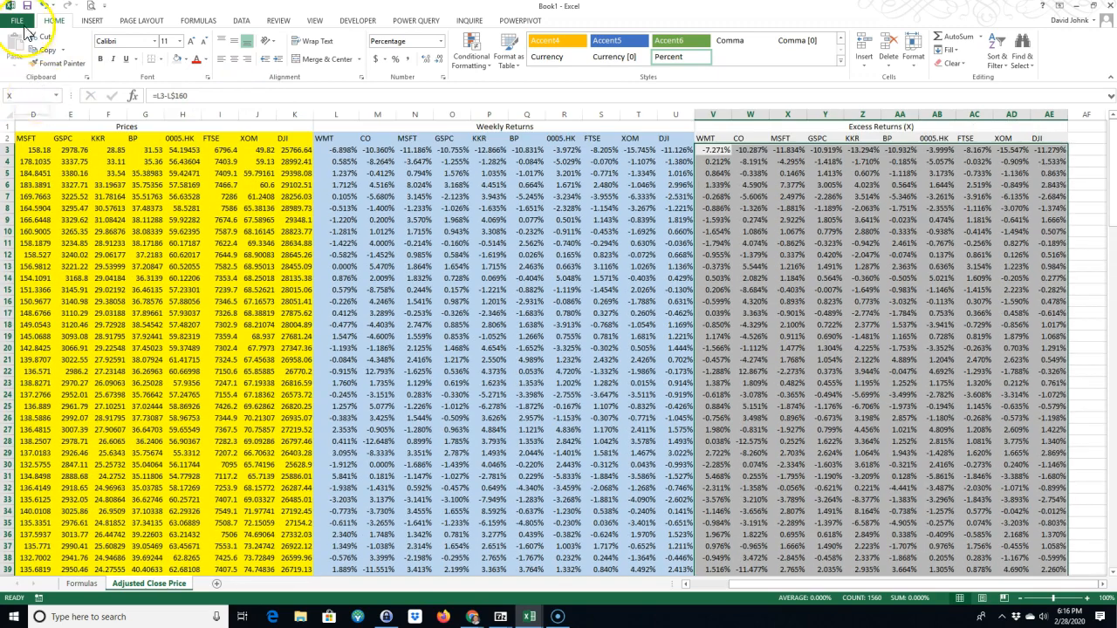
pyautogui.click(214, 218)
pyautogui.click(56, 98)
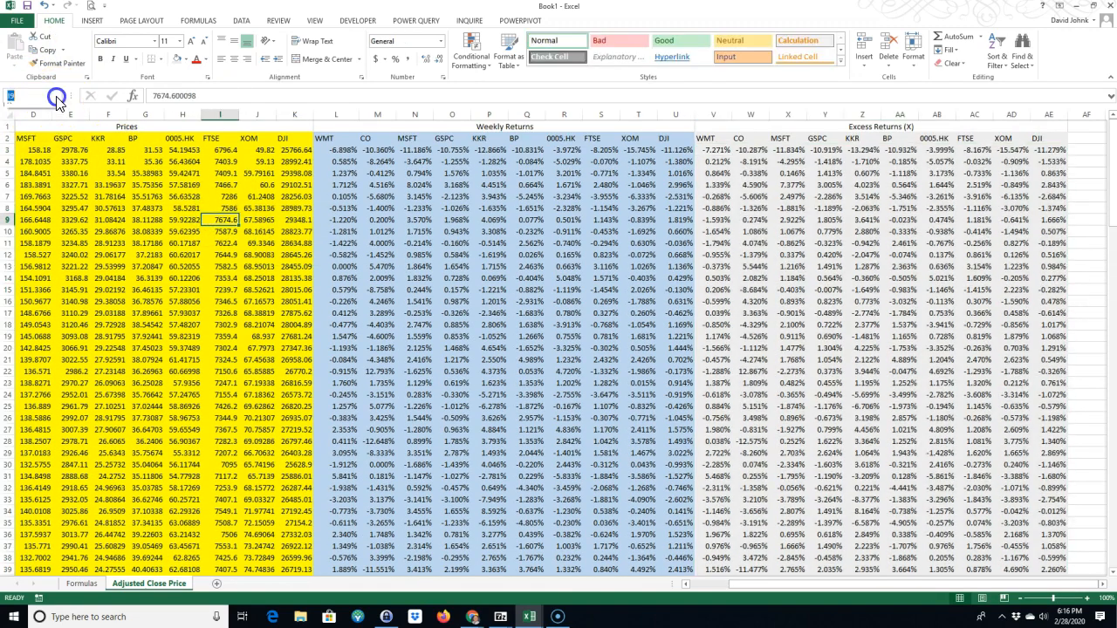
pyautogui.click(28, 112)
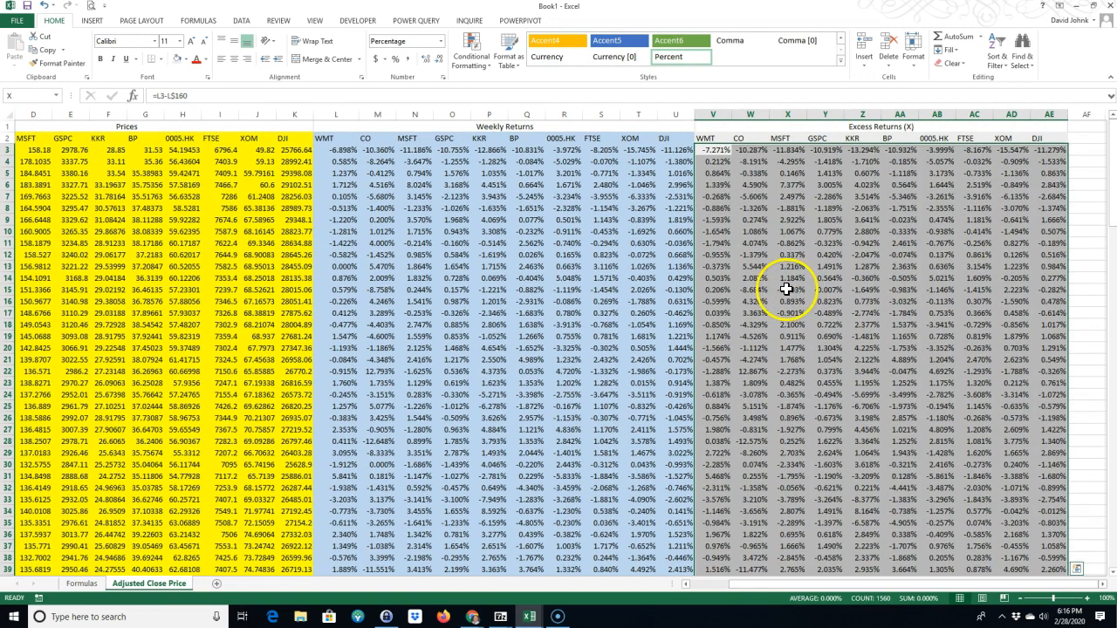
# Name the mean row L160:U160 as meanret and the standard deviation row L161:U161 as stddevret.
pyautogui.click(536, 305)
pyautogui.scroll(-12, 523, 306)
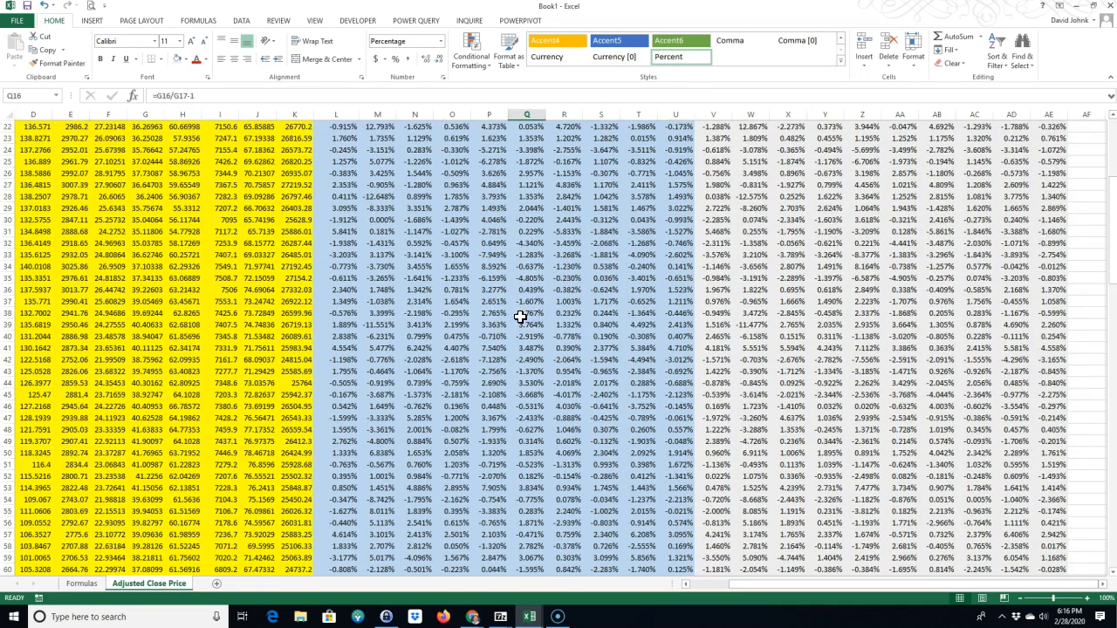
pyautogui.scroll(13, 1104, 190)
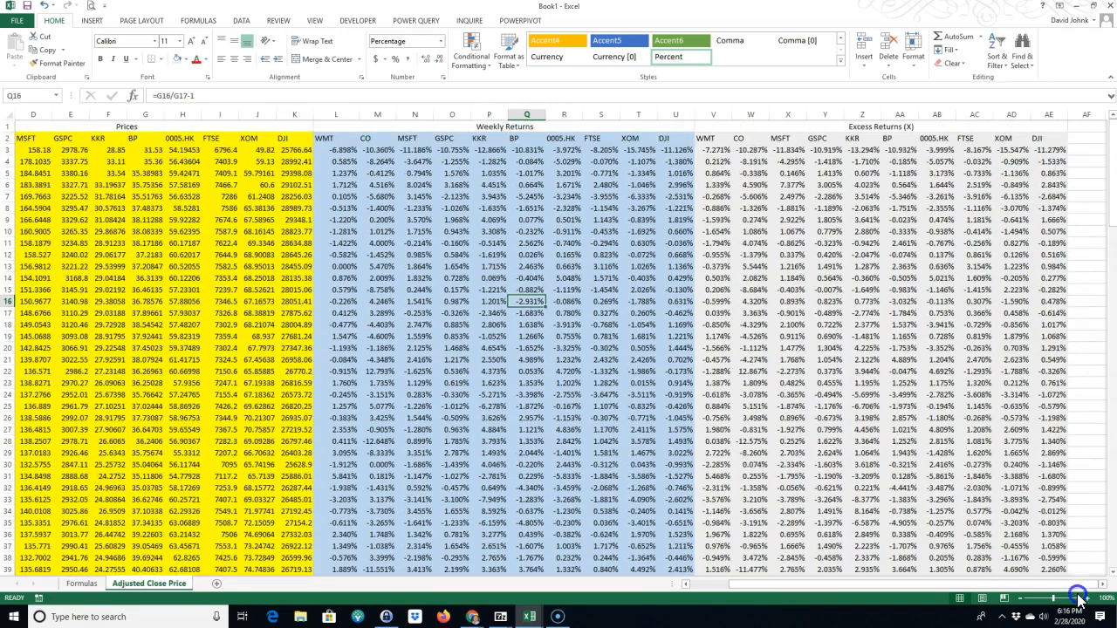
pyautogui.moveTo(1113, 206); pyautogui.dragTo(1113, 543)
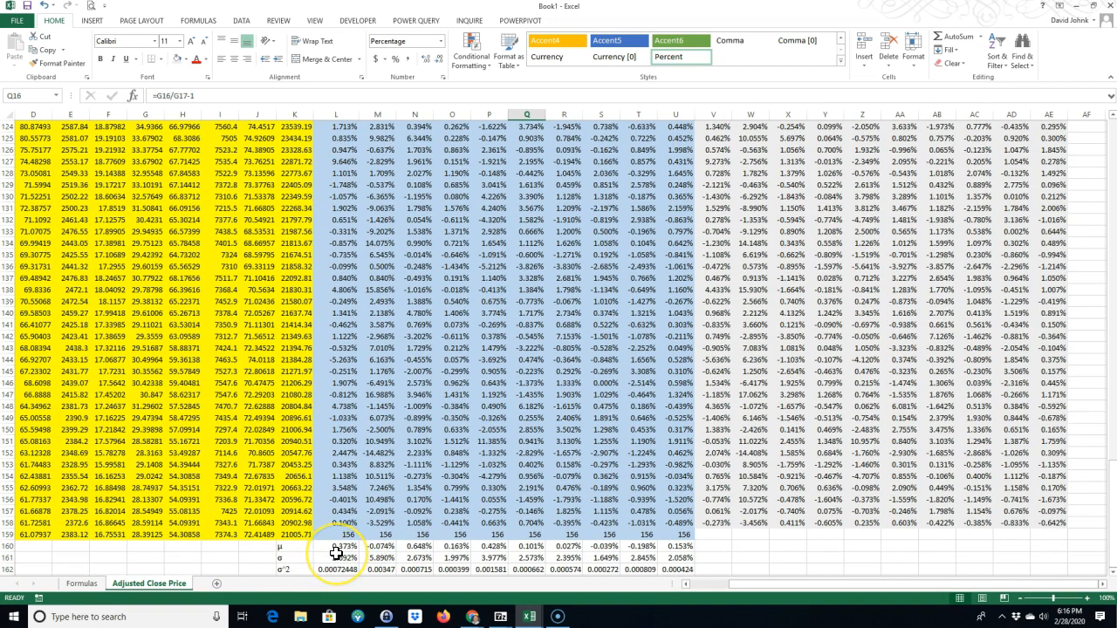
pyautogui.moveTo(340, 547); pyautogui.dragTo(683, 547)
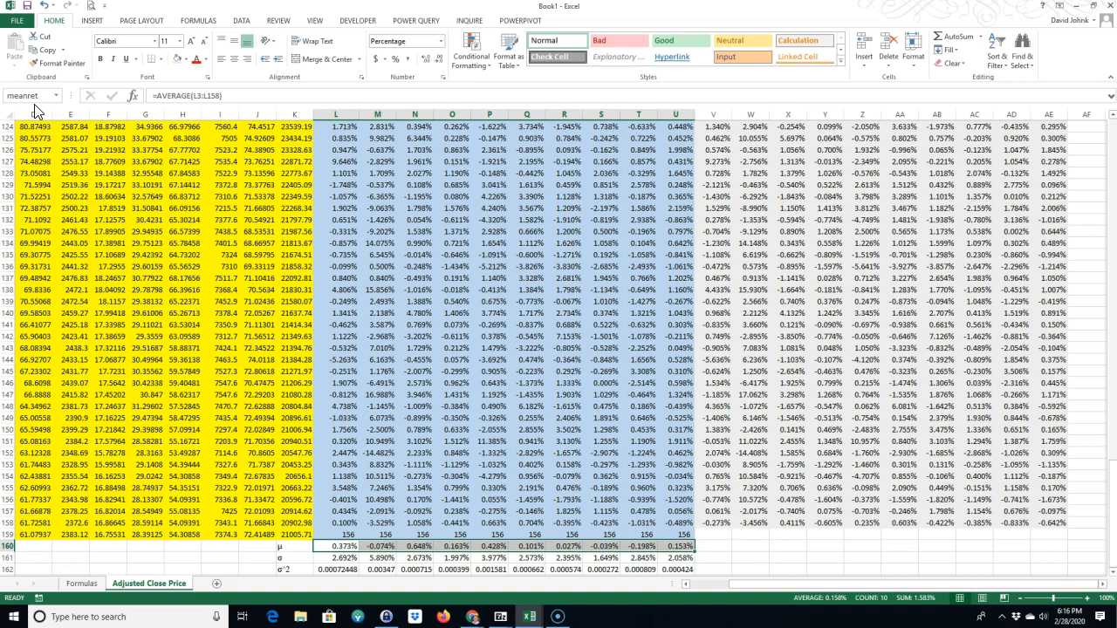
pyautogui.moveTo(327, 558); pyautogui.dragTo(669, 523)
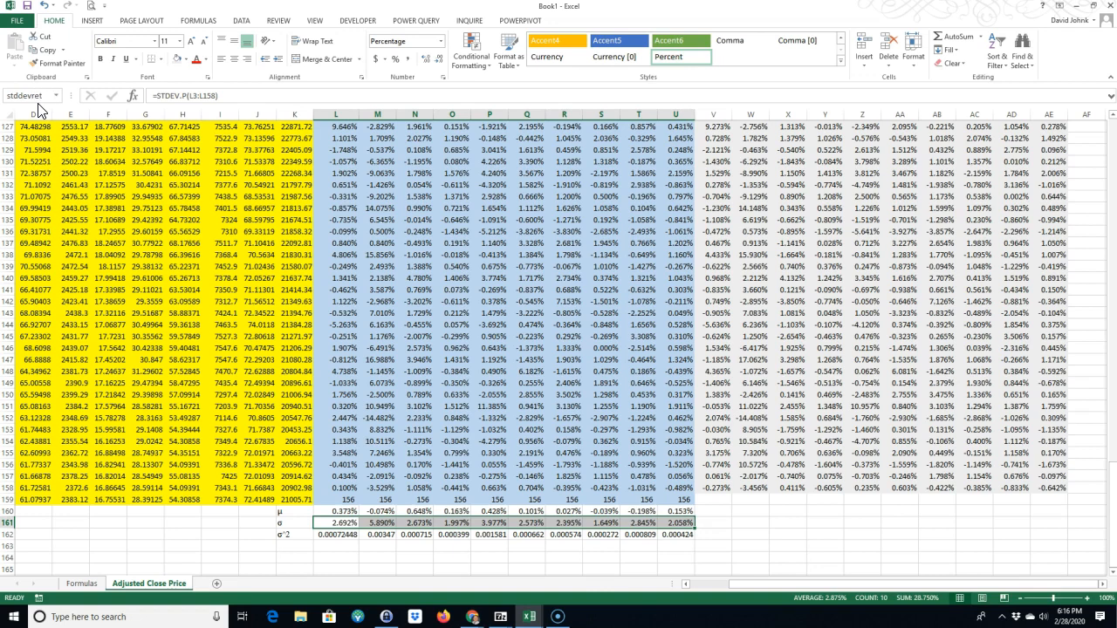
# Check the named ranges X, stddevret and meanret by jumping to each, and open the Formulas sheet.
pyautogui.click(56, 96)
pyautogui.click(17, 126)
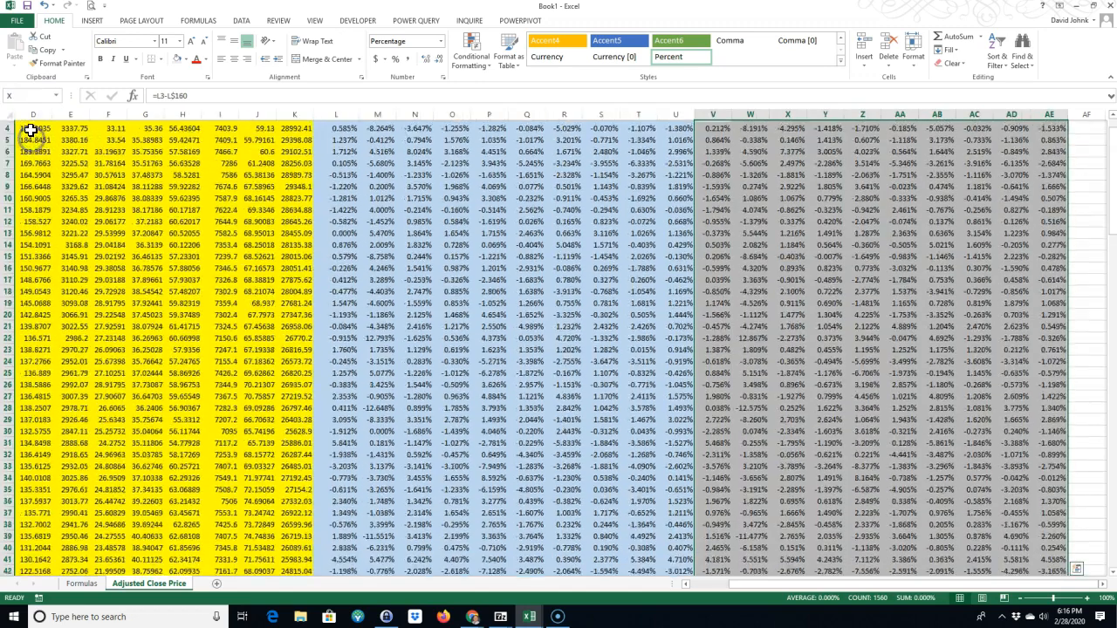
pyautogui.click(56, 96)
pyautogui.click(33, 114)
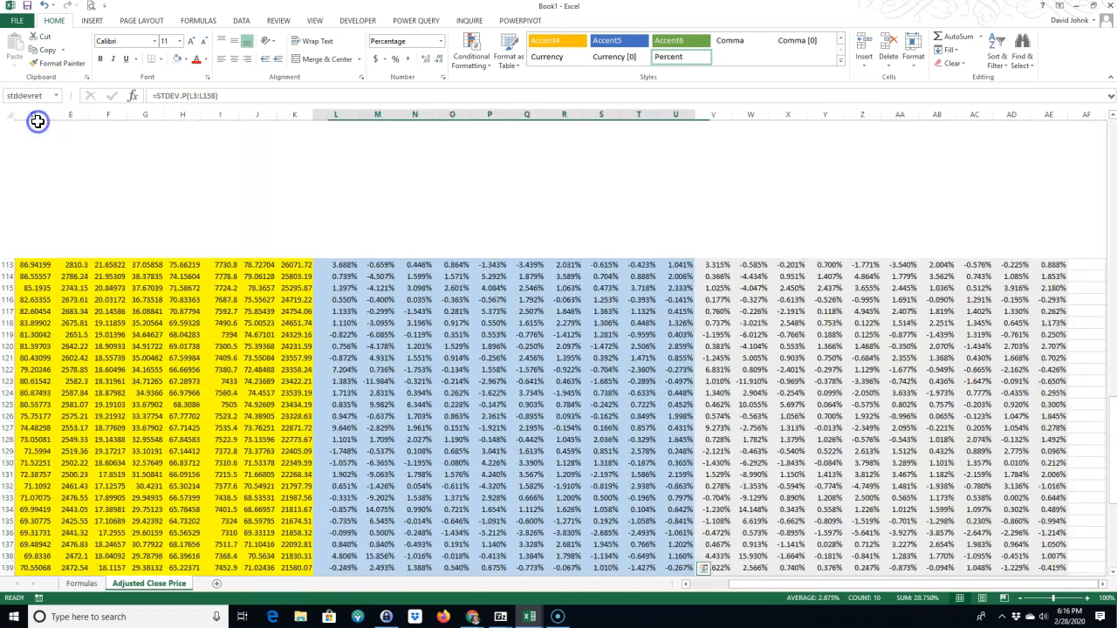
pyautogui.click(56, 96)
pyautogui.click(31, 112)
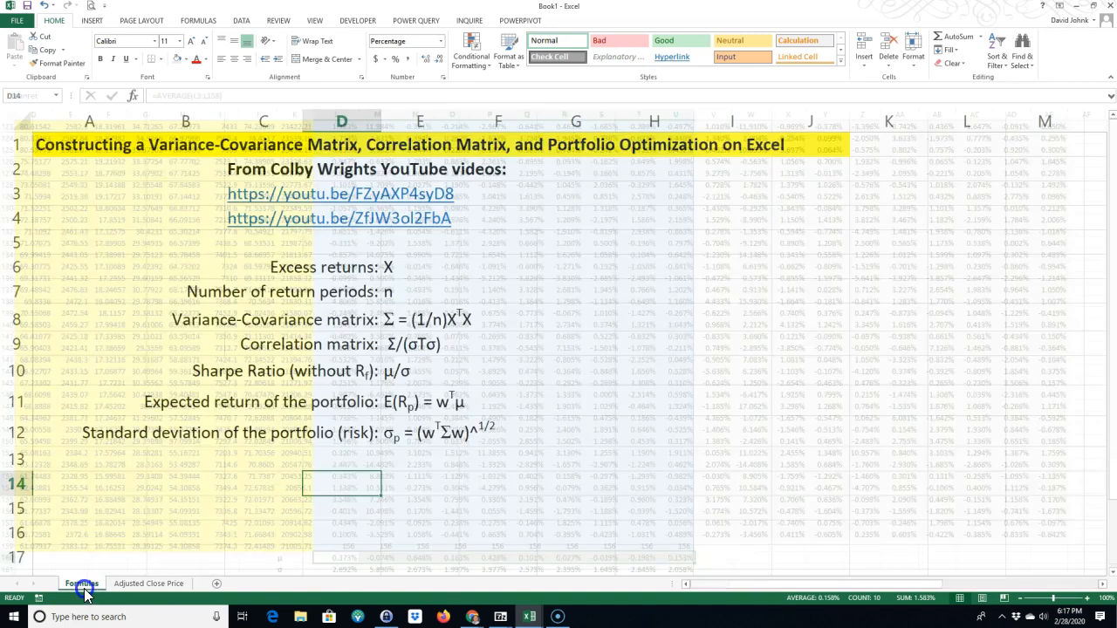
pyautogui.click(82, 583)
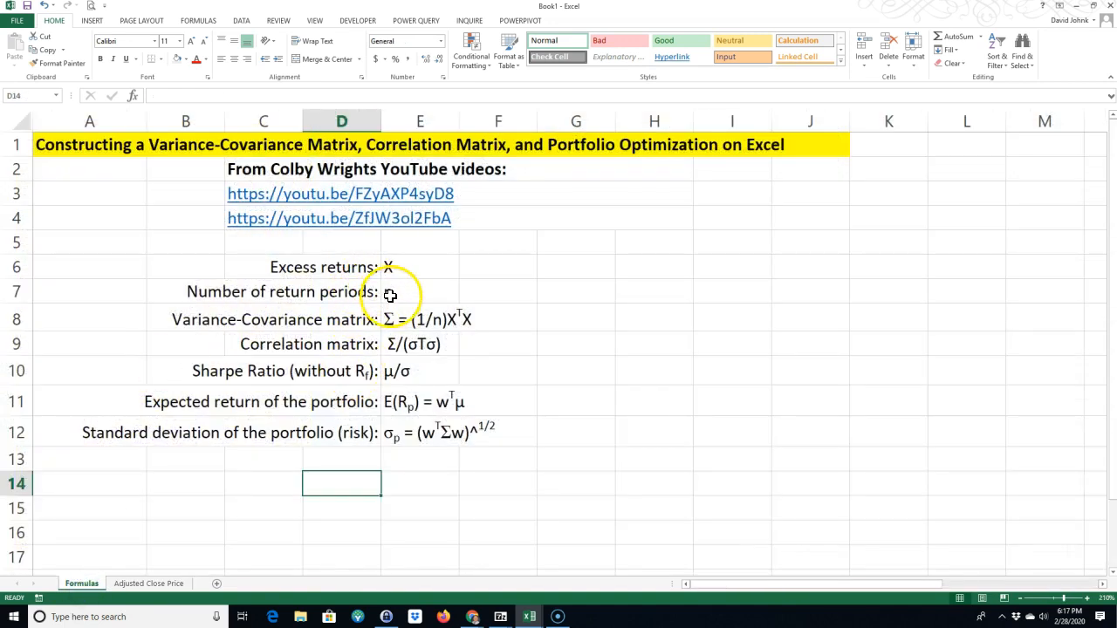
# Check the period count cell L159, named n, on the Adjusted Close Price sheet, and return to the Formulas sheet.
pyautogui.click(147, 584)
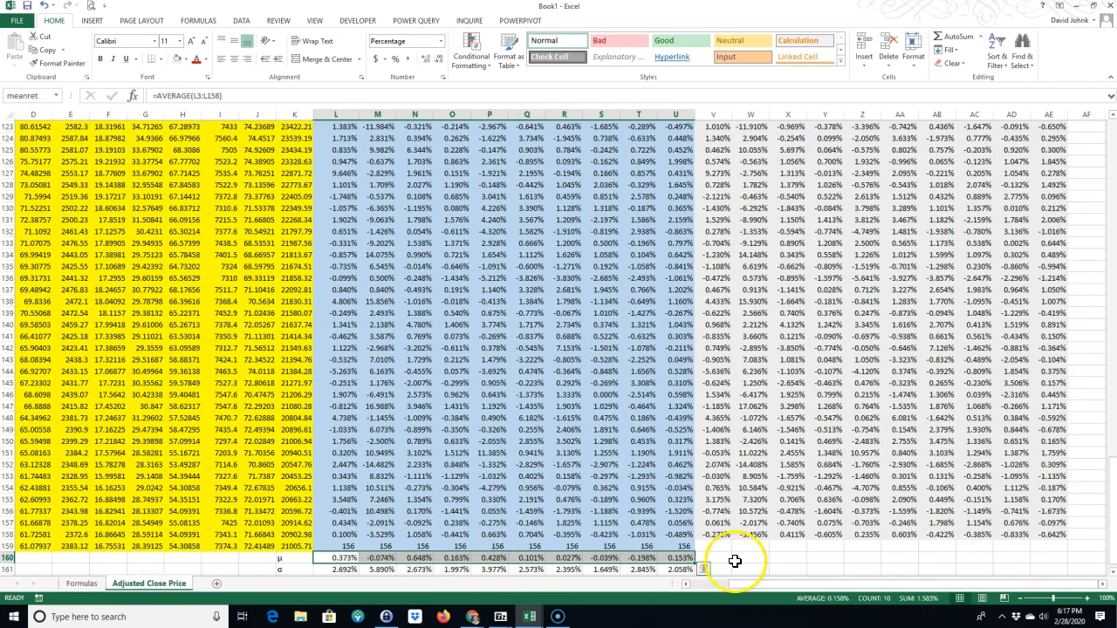
pyautogui.click(345, 547)
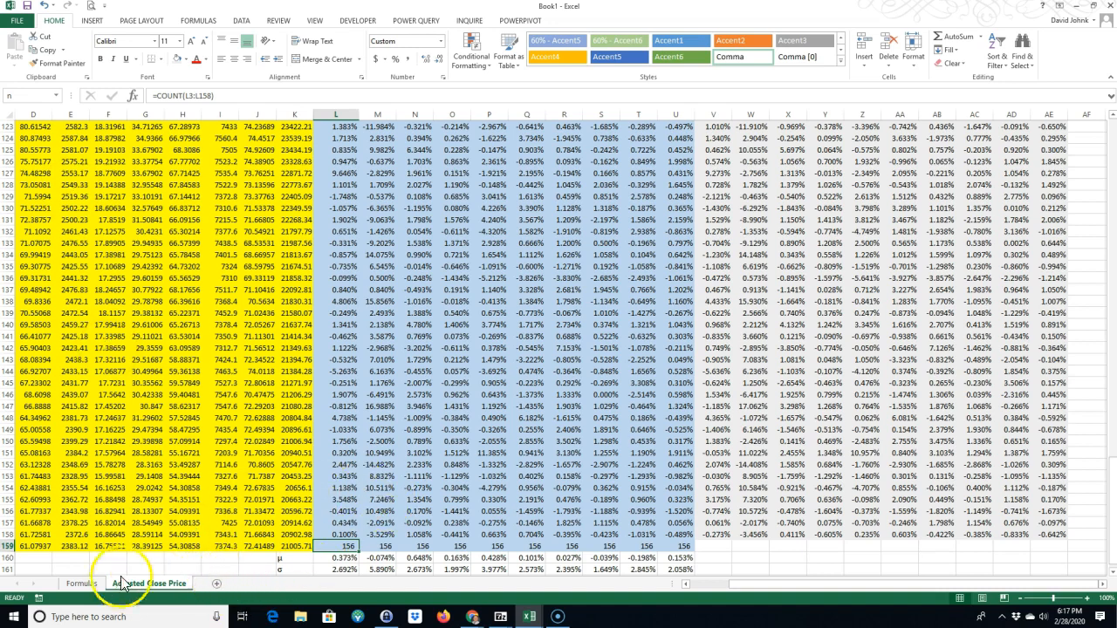
pyautogui.click(80, 584)
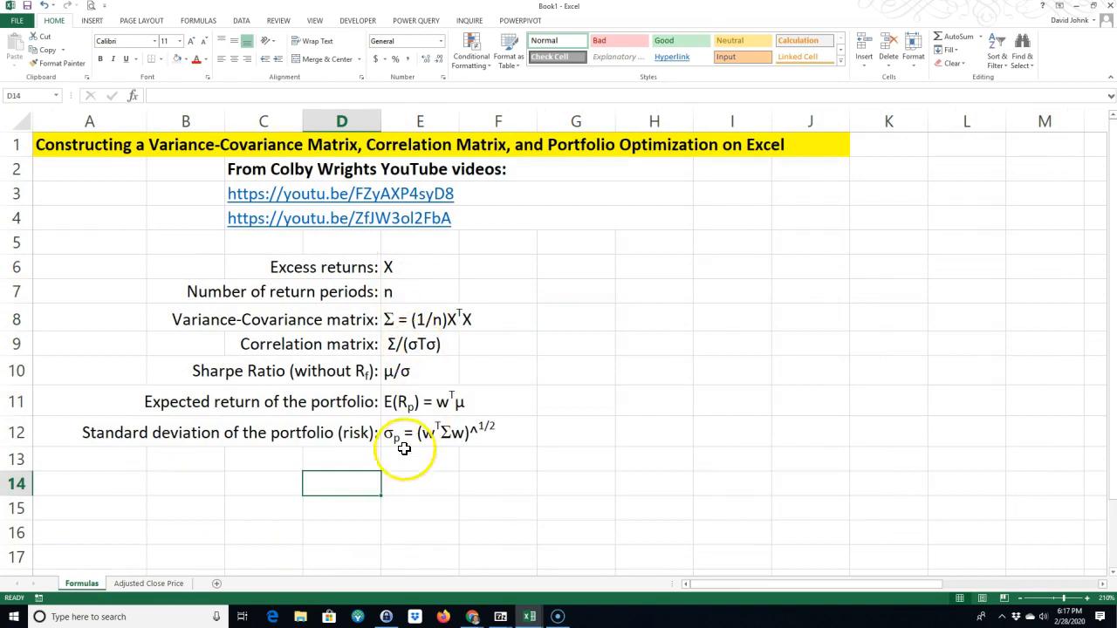
# Add a new blank worksheet and place it after the Adjusted Close Price sheet.
pyautogui.click(217, 585)
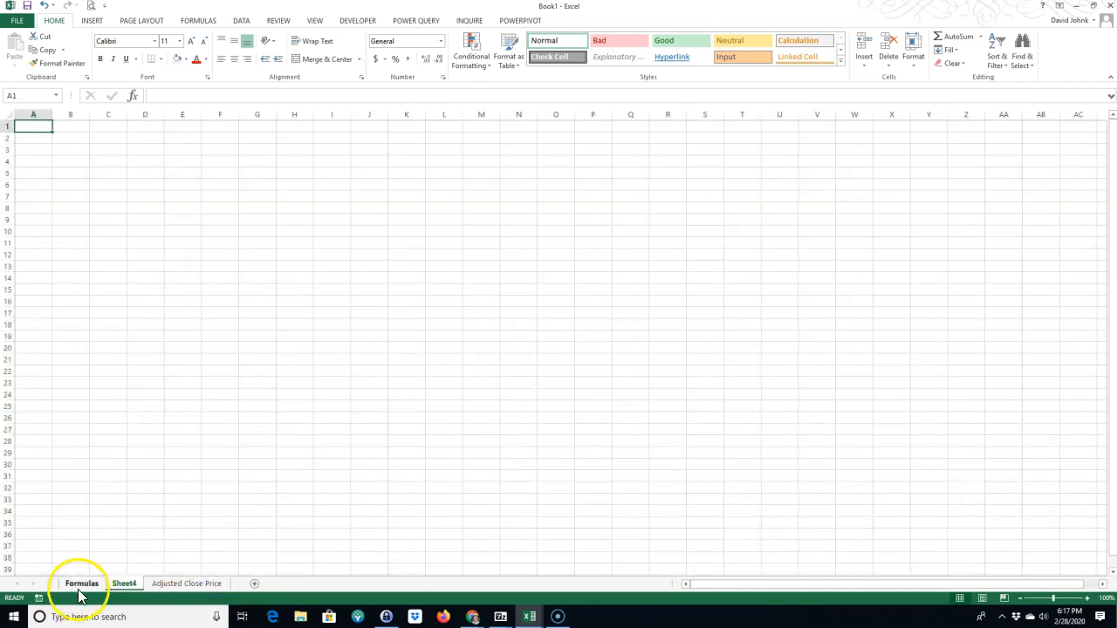
pyautogui.click(79, 584)
pyautogui.click(124, 585)
pyautogui.keyDown('shift'); pyautogui.click(214, 584); pyautogui.keyUp('shift')
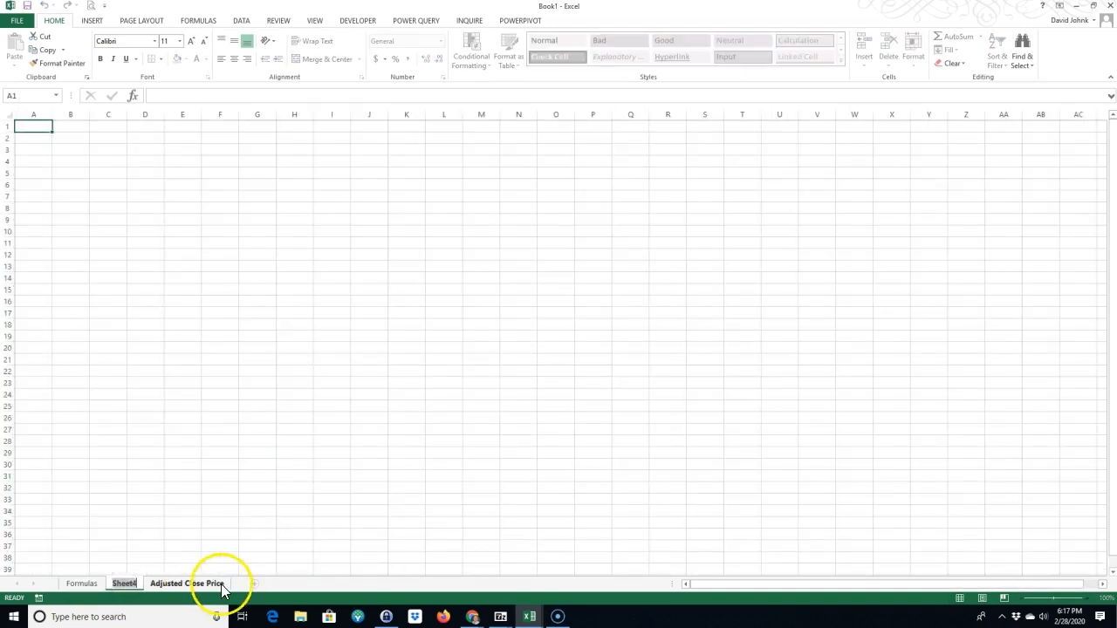
pyautogui.click(127, 585)
pyautogui.click(253, 520)
pyautogui.moveTo(121, 585); pyautogui.dragTo(238, 584)
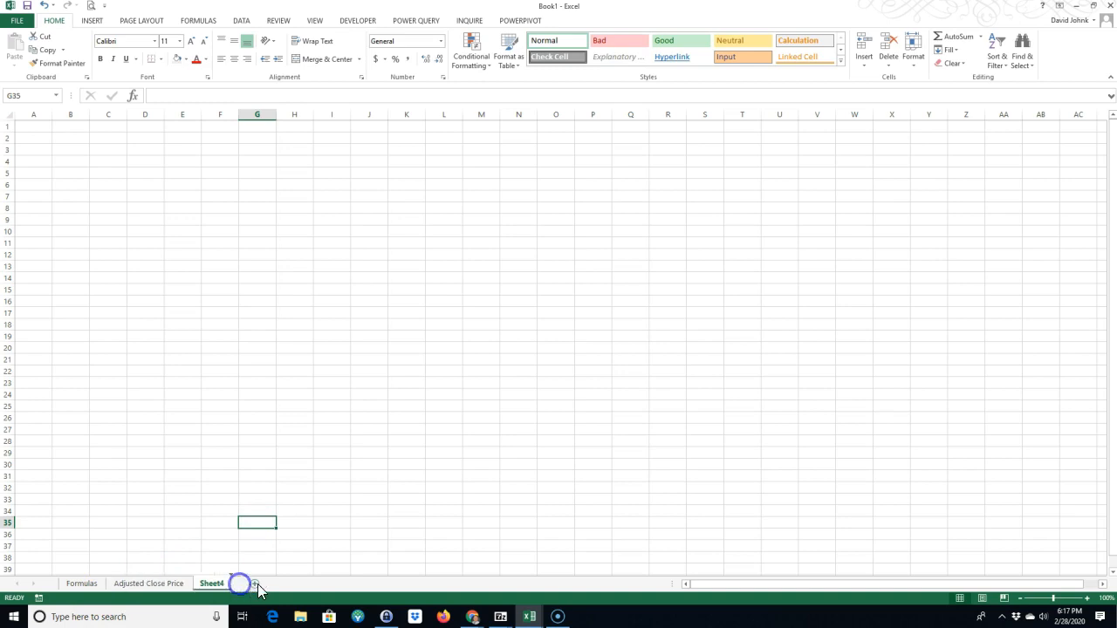
# Rename the new worksheet Var-Covar.
pyautogui.click(209, 584)
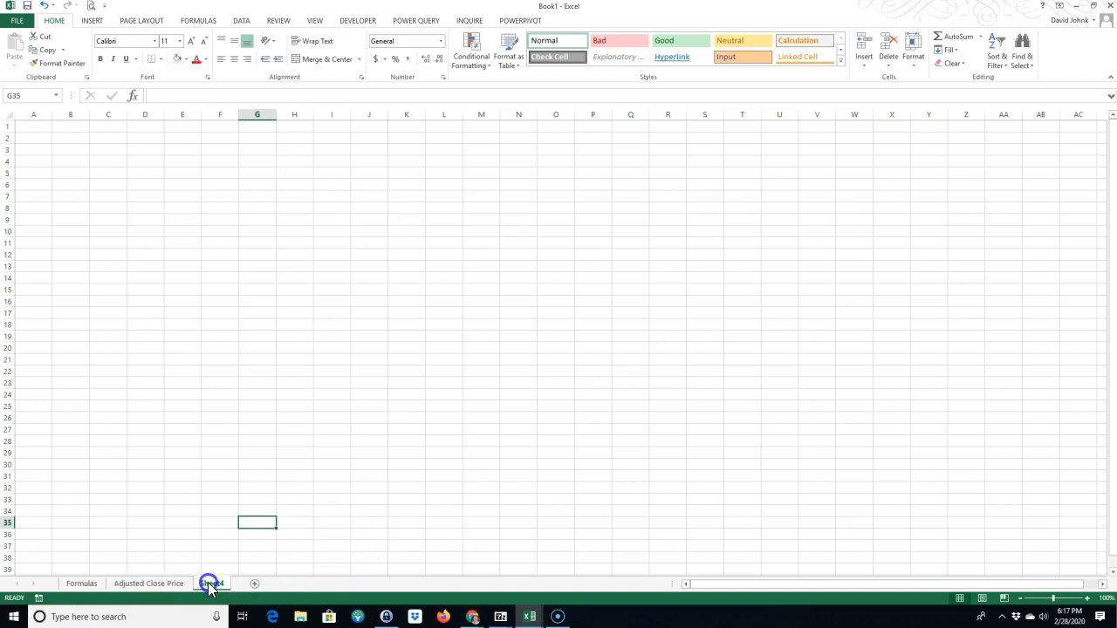
pyautogui.doubleClick(210, 583)
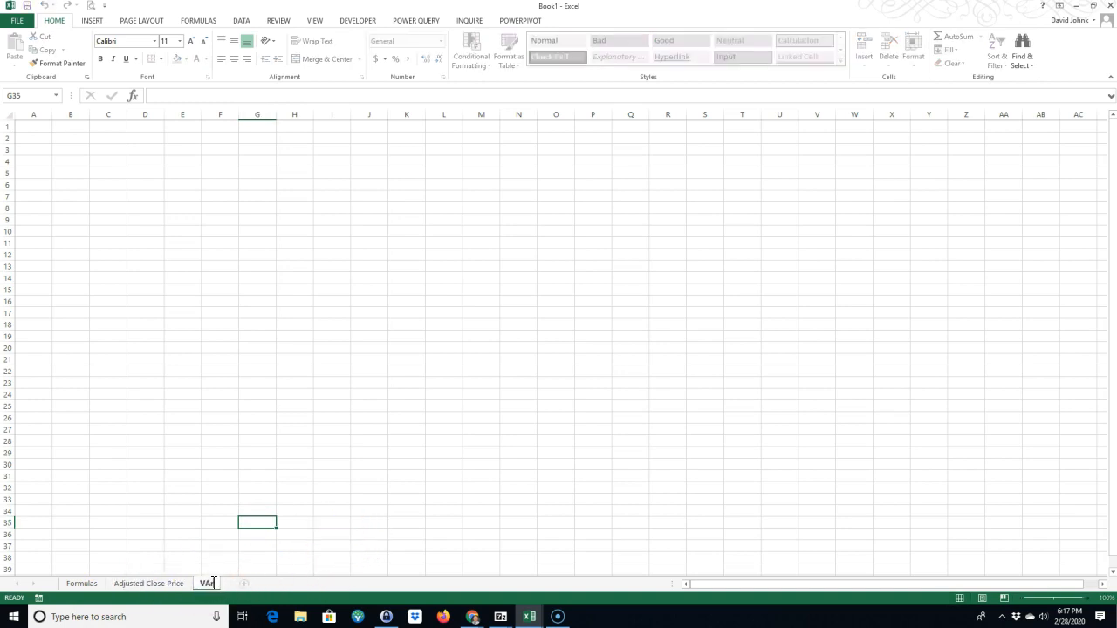
pyautogui.write('Var-Covar')
pyautogui.press('Return')
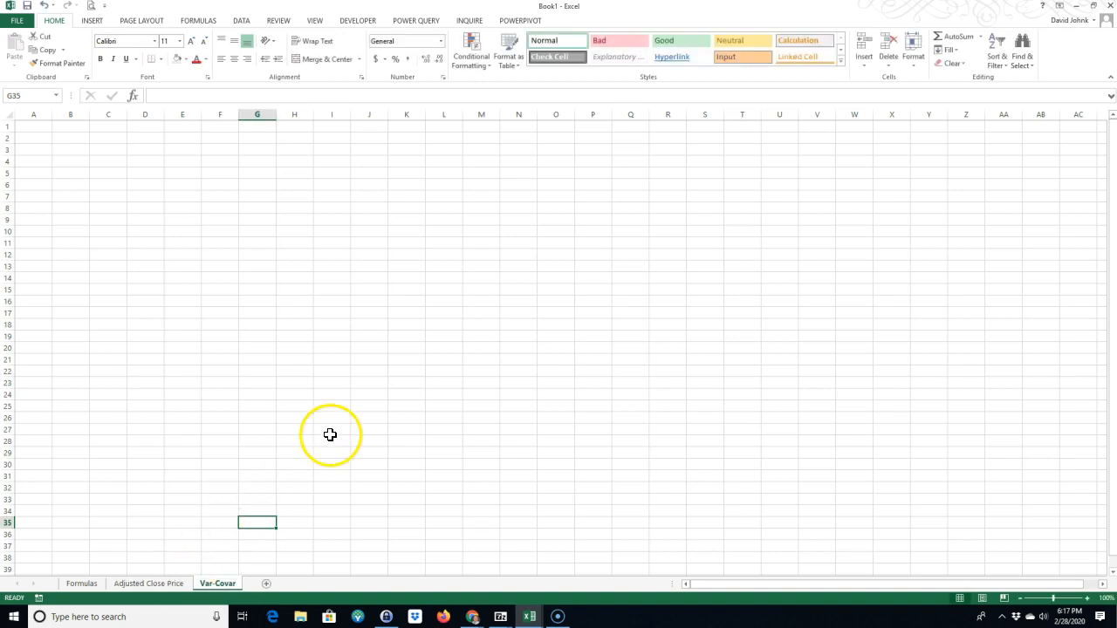
# Copy the variance-covariance matrix label and formula from row 8 of the Formulas sheet to cell A1 of Var-Covar.
pyautogui.click(81, 583)
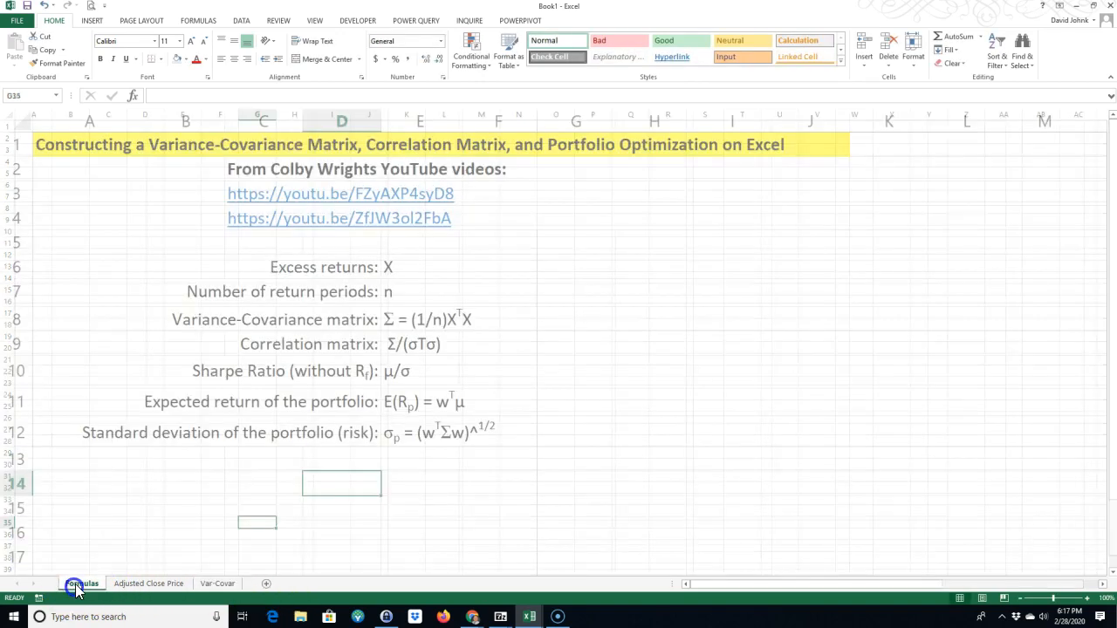
pyautogui.moveTo(174, 319); pyautogui.dragTo(492, 322)
pyautogui.rightClick(491, 322)
pyautogui.click(515, 349)
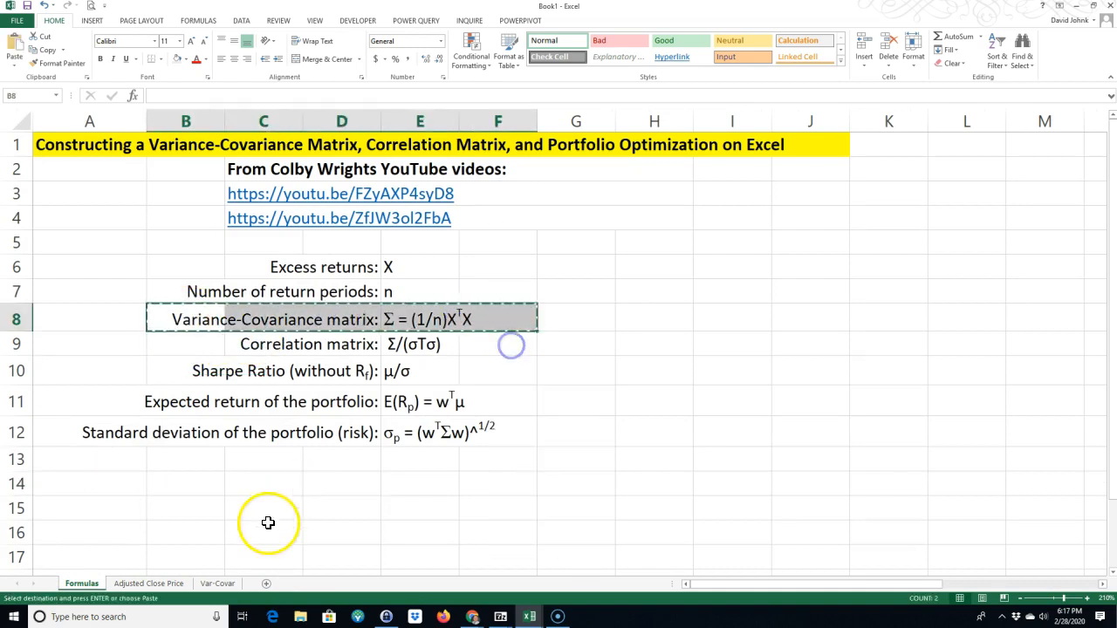
pyautogui.click(228, 584)
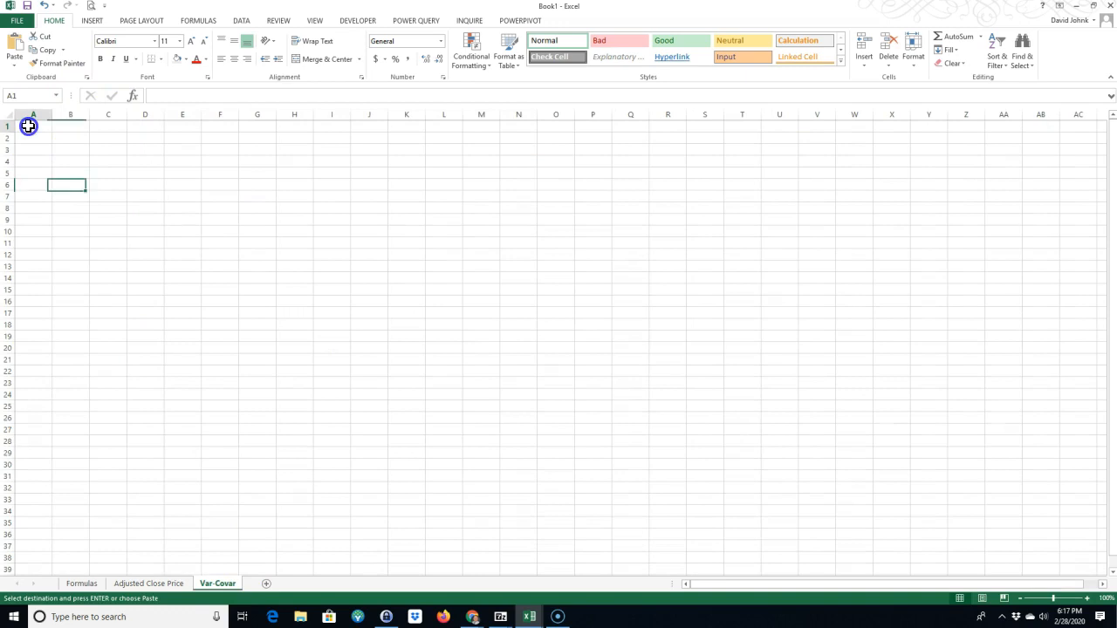
pyautogui.rightClick(28, 128)
pyautogui.click(52, 177)
pyautogui.click(258, 407)
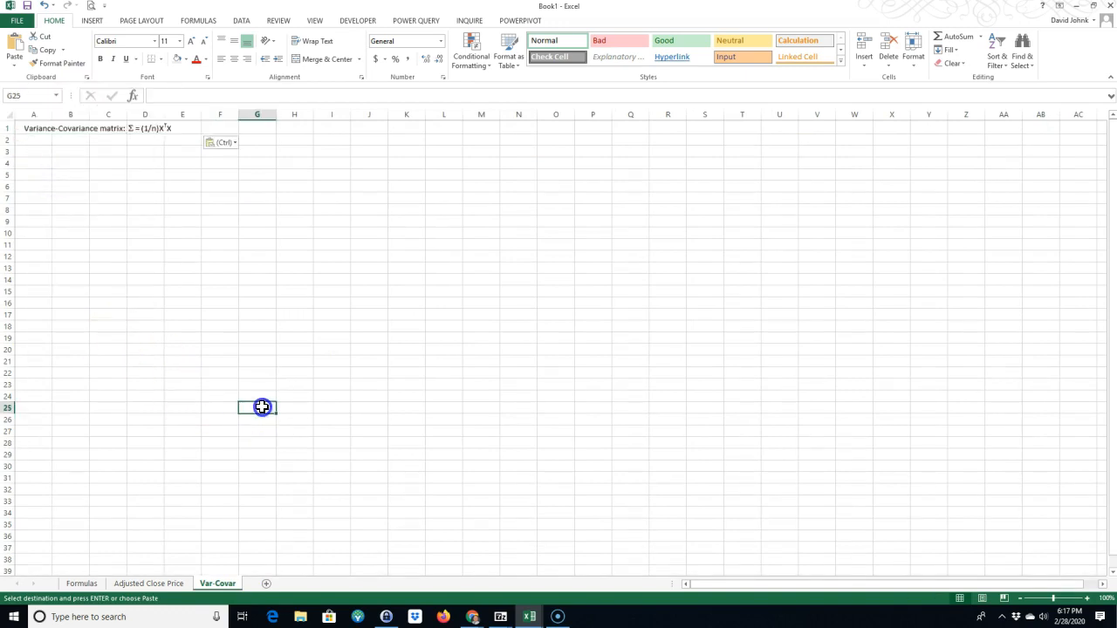
# Copy the excess returns ticker headers V2:AE2 from Adjusted Close Price to row 3 of Var-Covar, starting at B3.
pyautogui.click(165, 583)
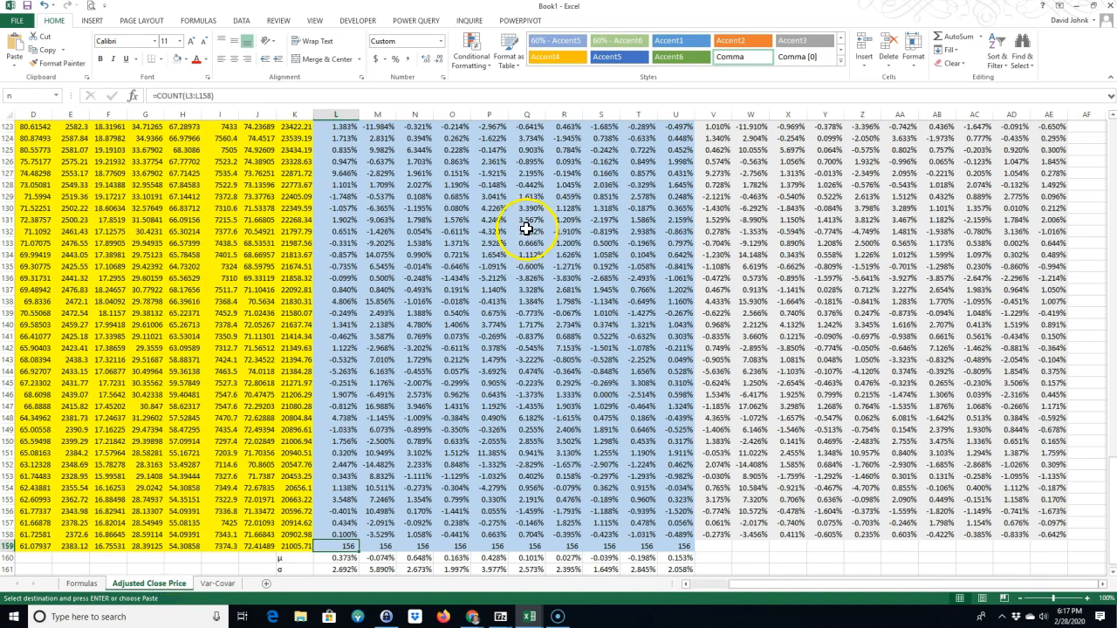
pyautogui.scroll(12, 1082, 323)
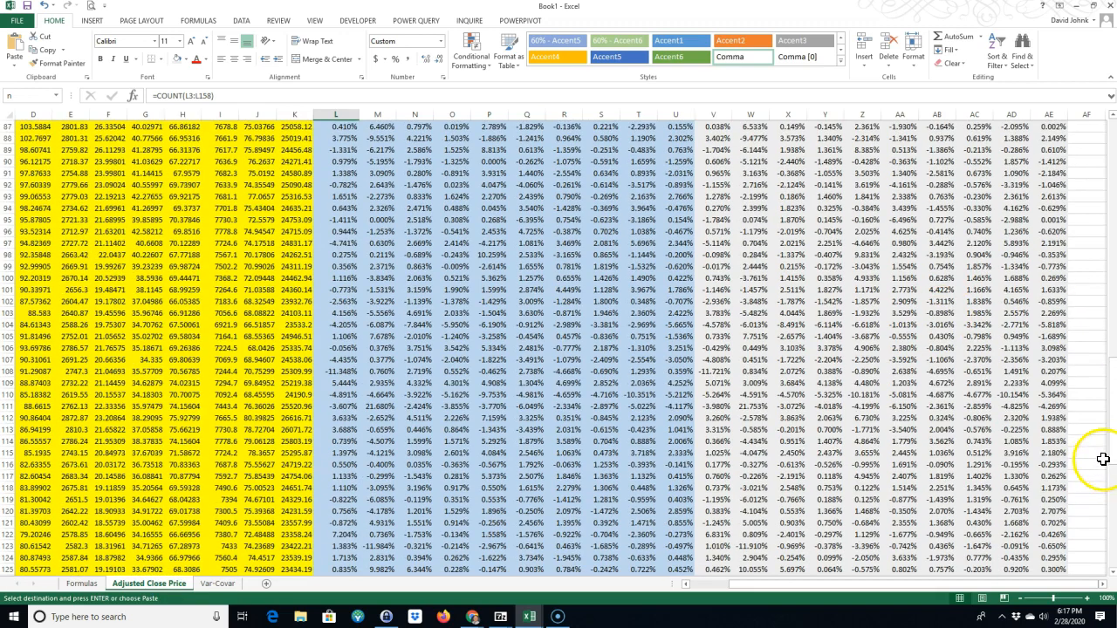
pyautogui.scroll(20, 1103, 452)
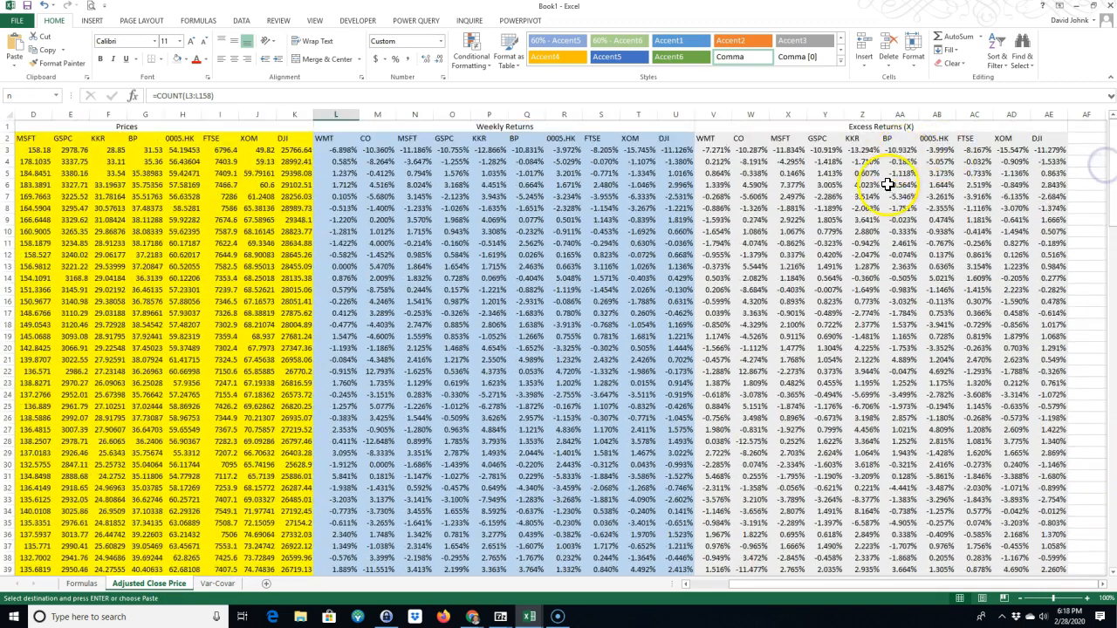
pyautogui.moveTo(704, 138); pyautogui.dragTo(1036, 139)
pyautogui.rightClick(918, 138)
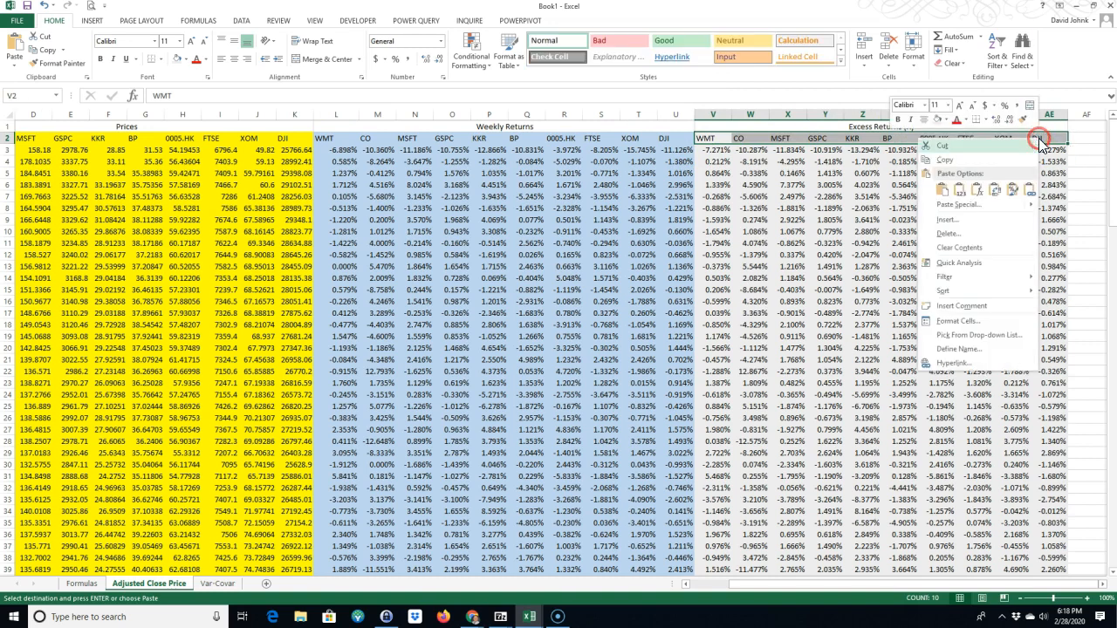
pyautogui.click(947, 166)
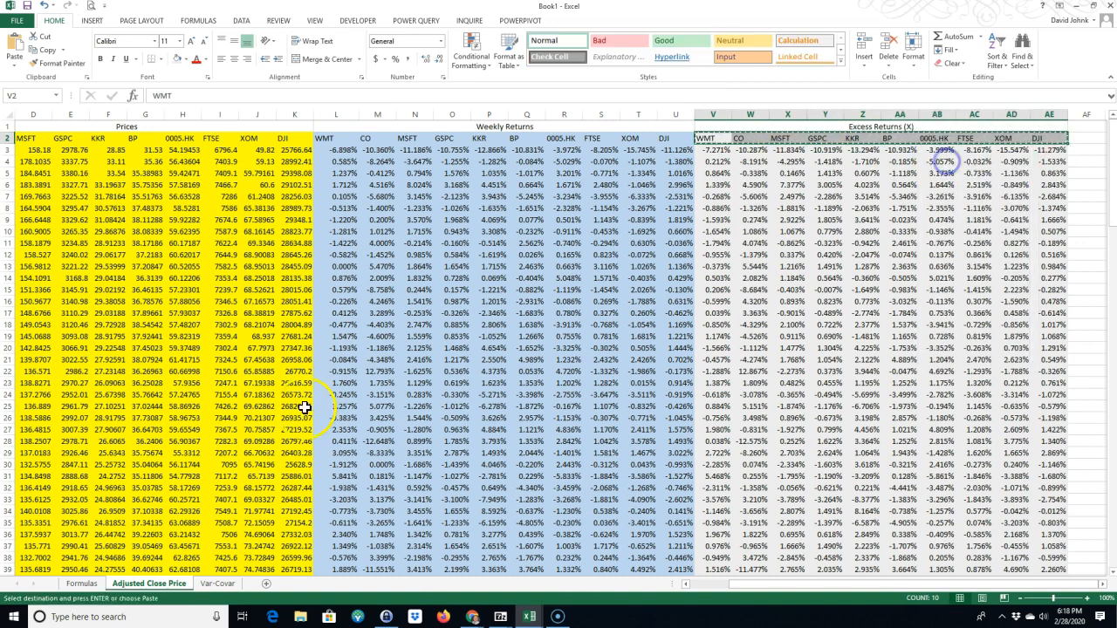
pyautogui.click(218, 584)
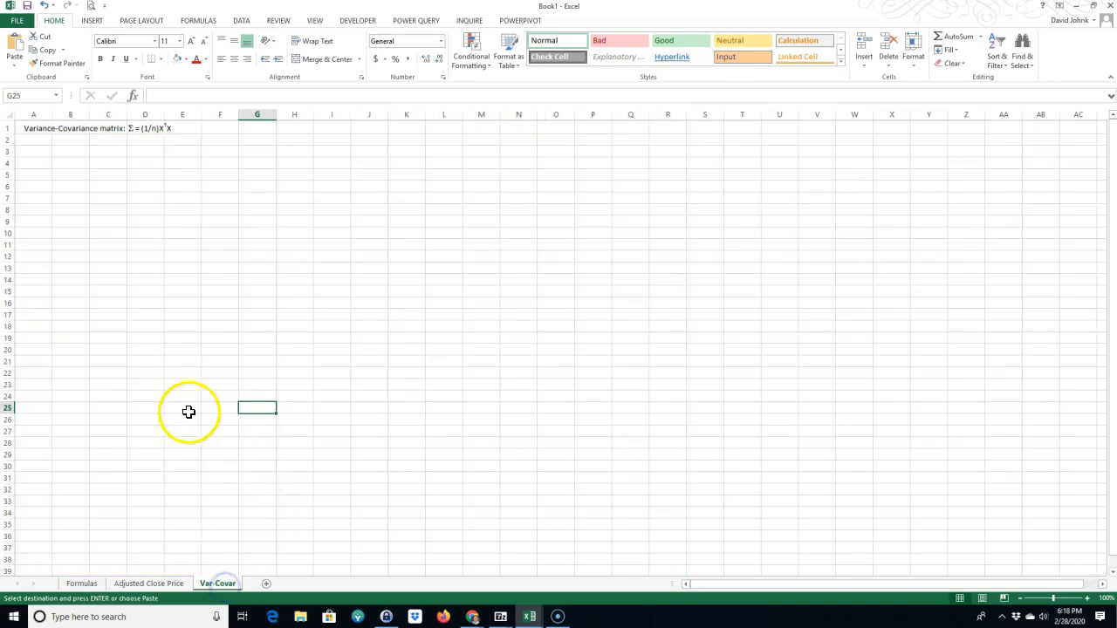
pyautogui.click(72, 152)
pyautogui.rightClick(70, 152)
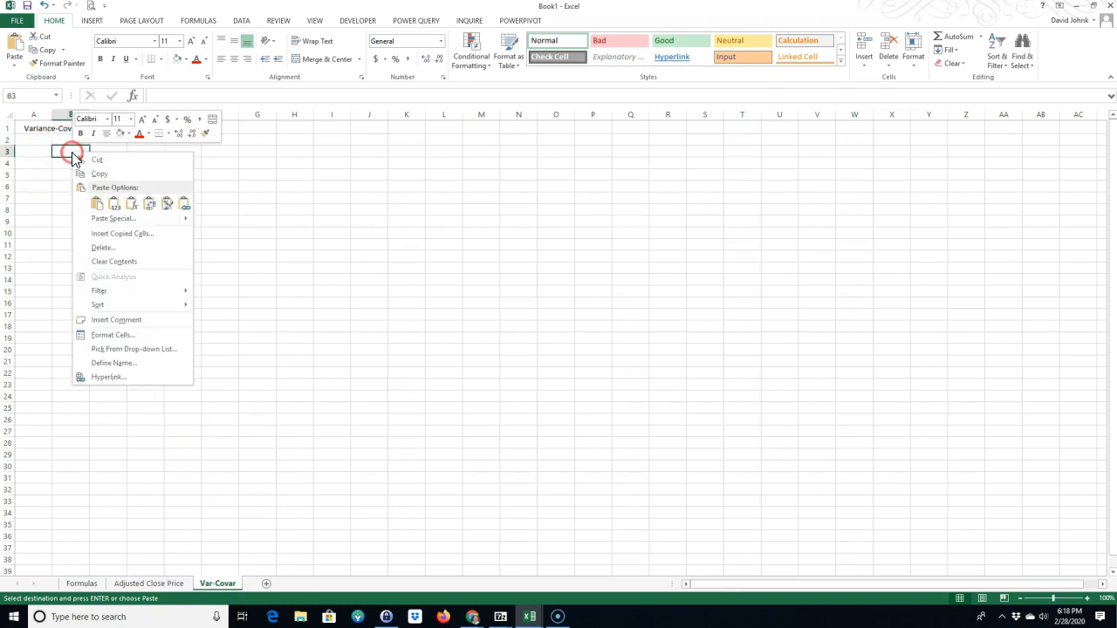
pyautogui.click(97, 206)
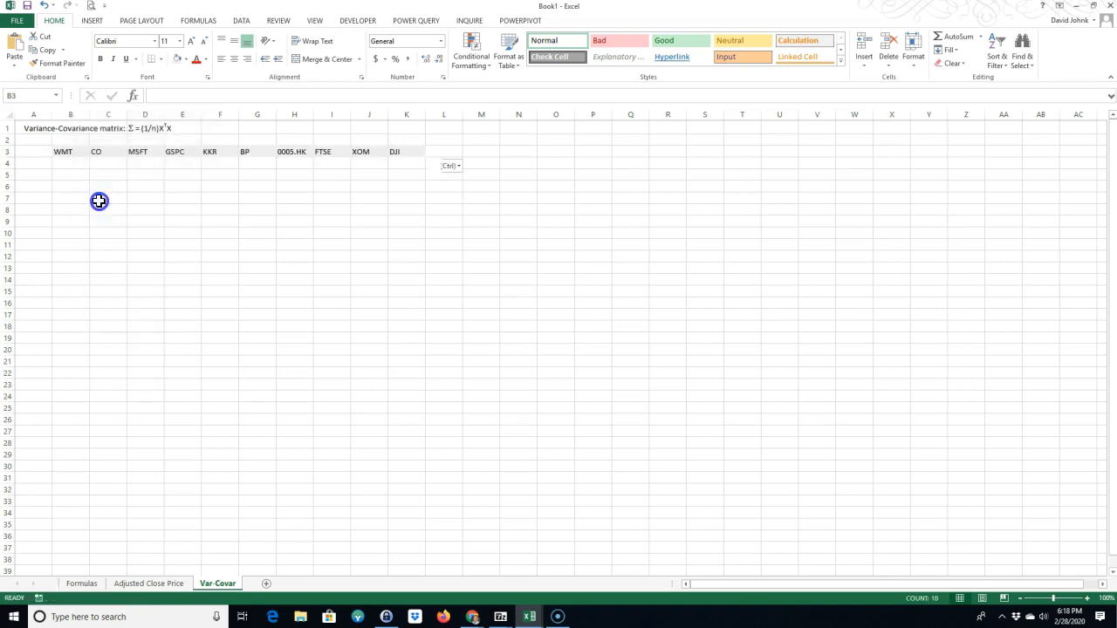
# Paste the copied tickers transposed down column A of Var-Covar, starting at A4, as the matrix row labels.
pyautogui.click(26, 162)
pyautogui.rightClick(28, 162)
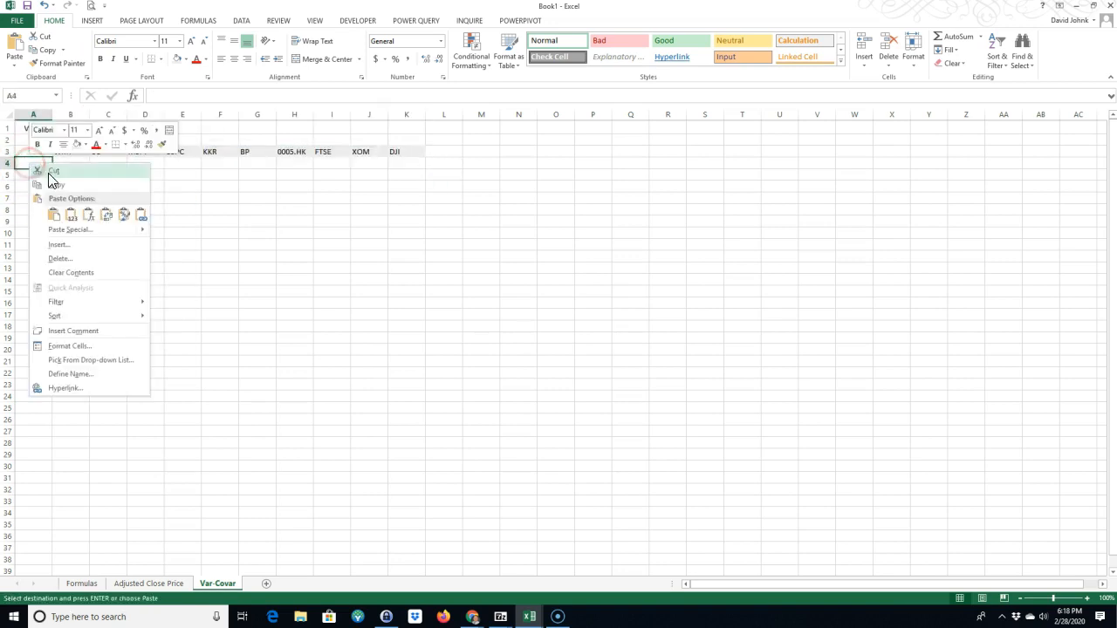
pyautogui.click(106, 216)
pyautogui.click(176, 398)
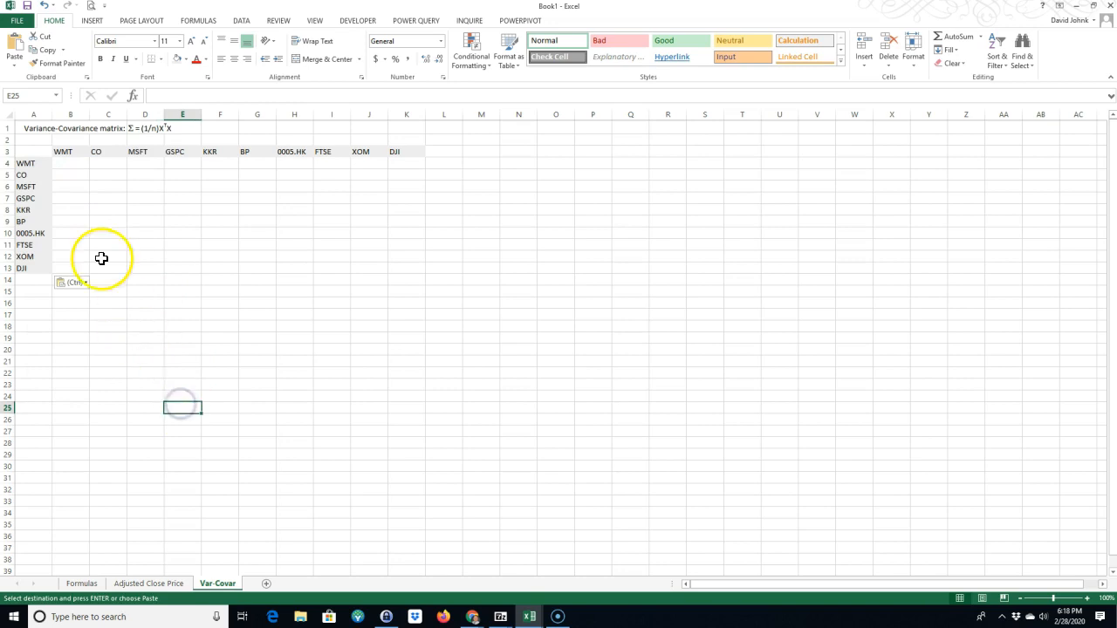
# Fill B4:K13 with the variance-covariance matrix as the array formula =(1/n)*MMULT(TRANSPOSE(X),X).
pyautogui.click(68, 161)
pyautogui.moveTo(68, 161); pyautogui.dragTo(408, 271)
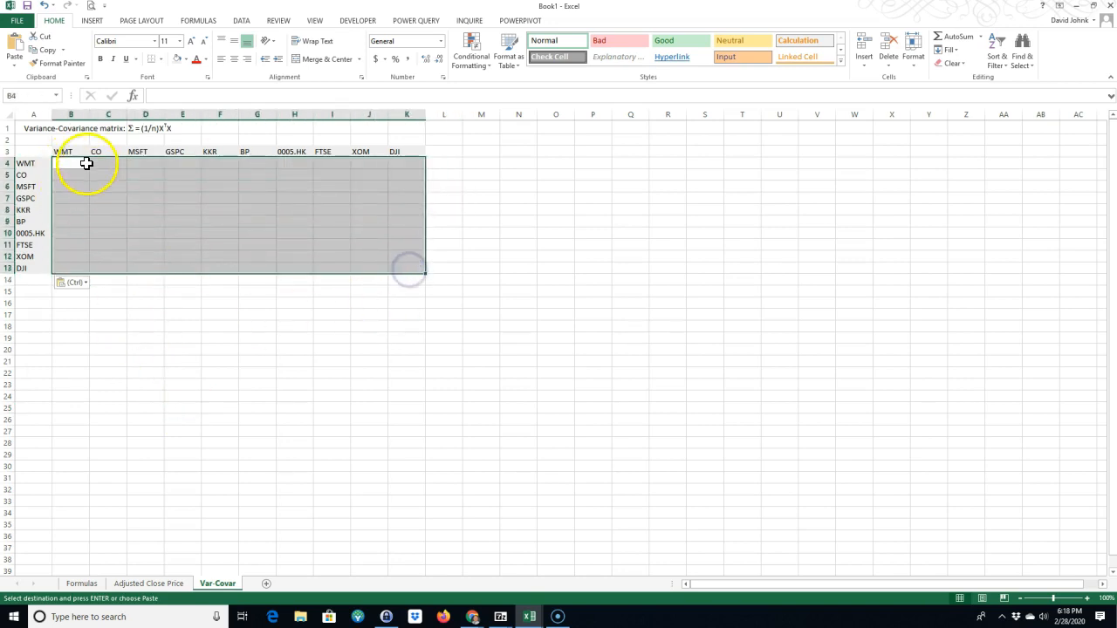
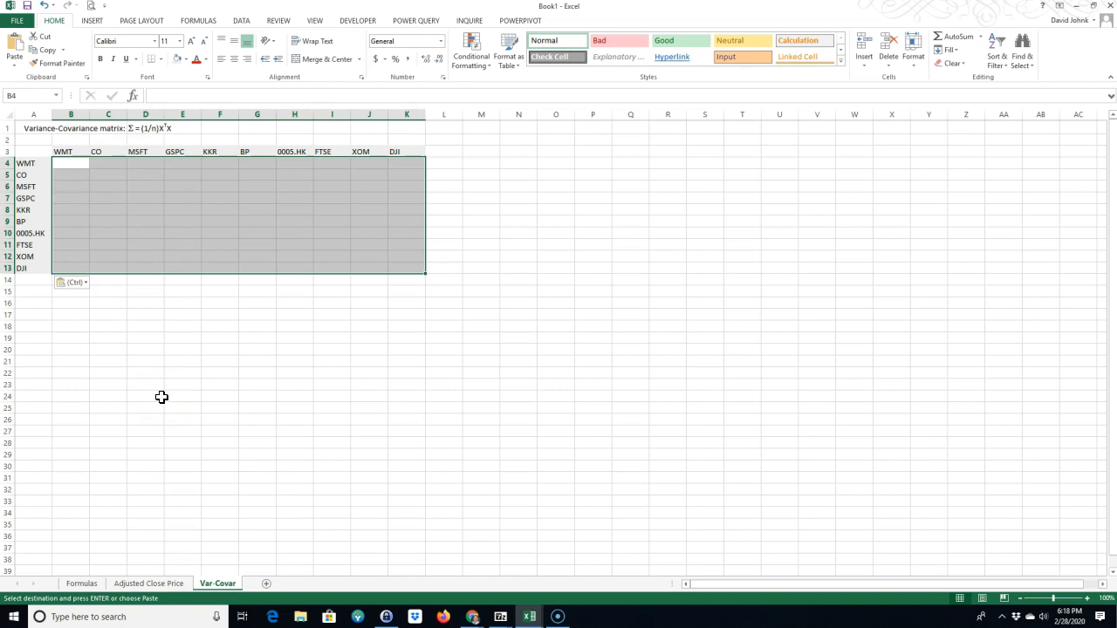
pyautogui.write('=mmul')
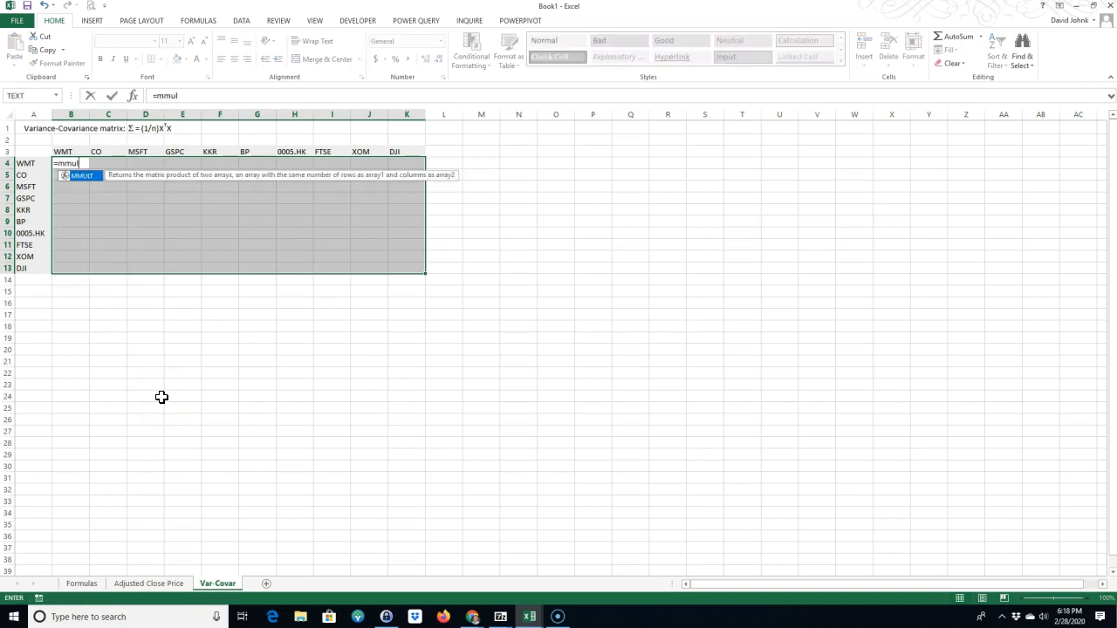
pyautogui.write('t(')
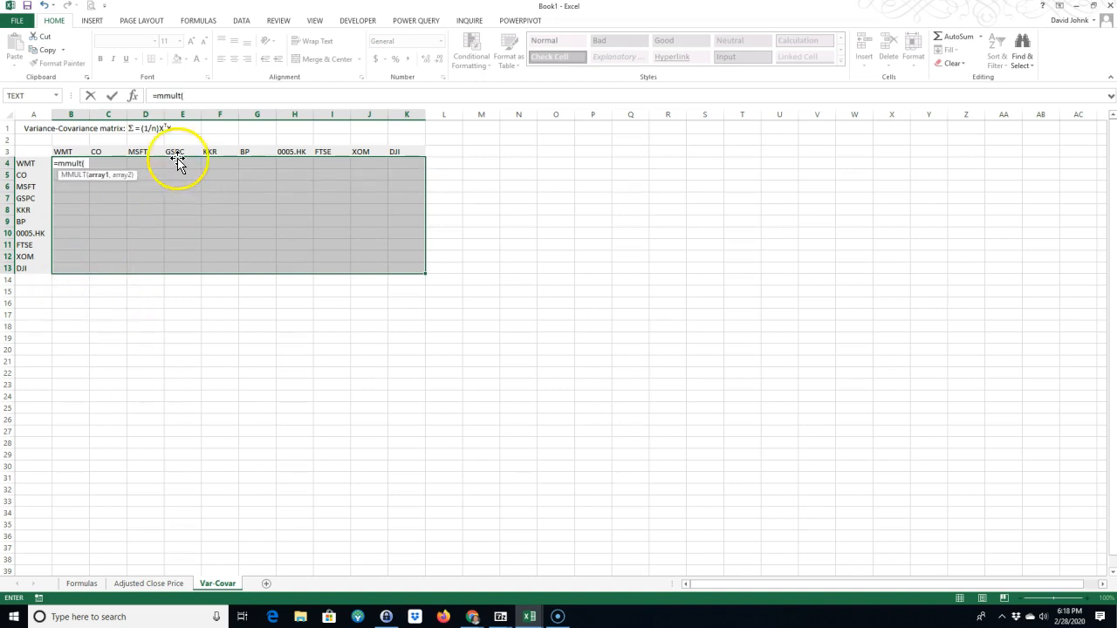
pyautogui.write('trnapo')
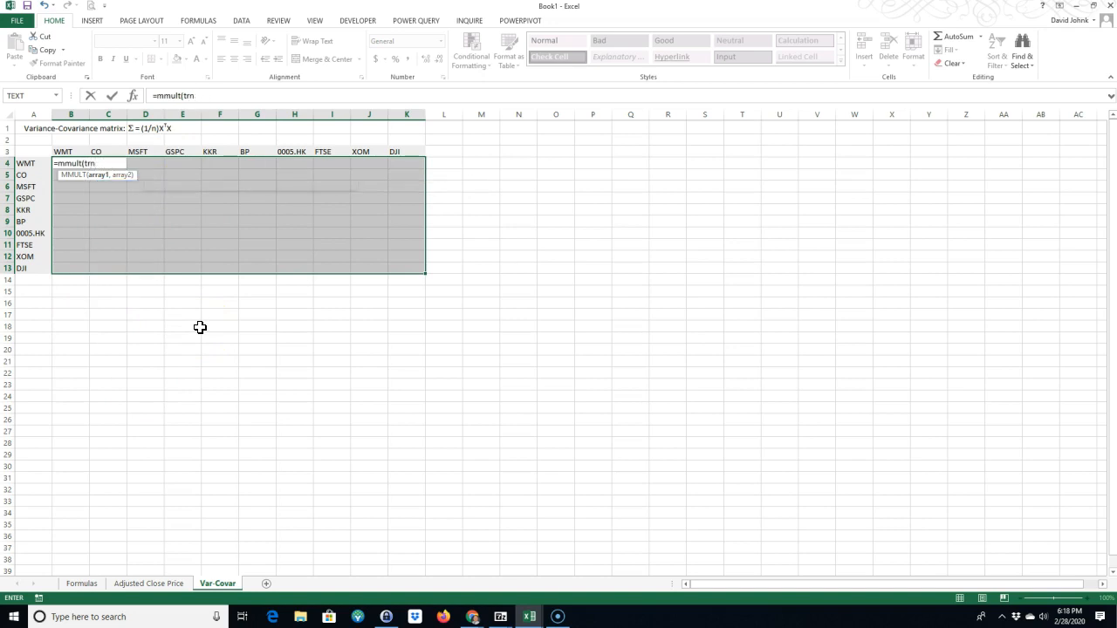
pyautogui.press('BackSpace')
pyautogui.write('anspose(')
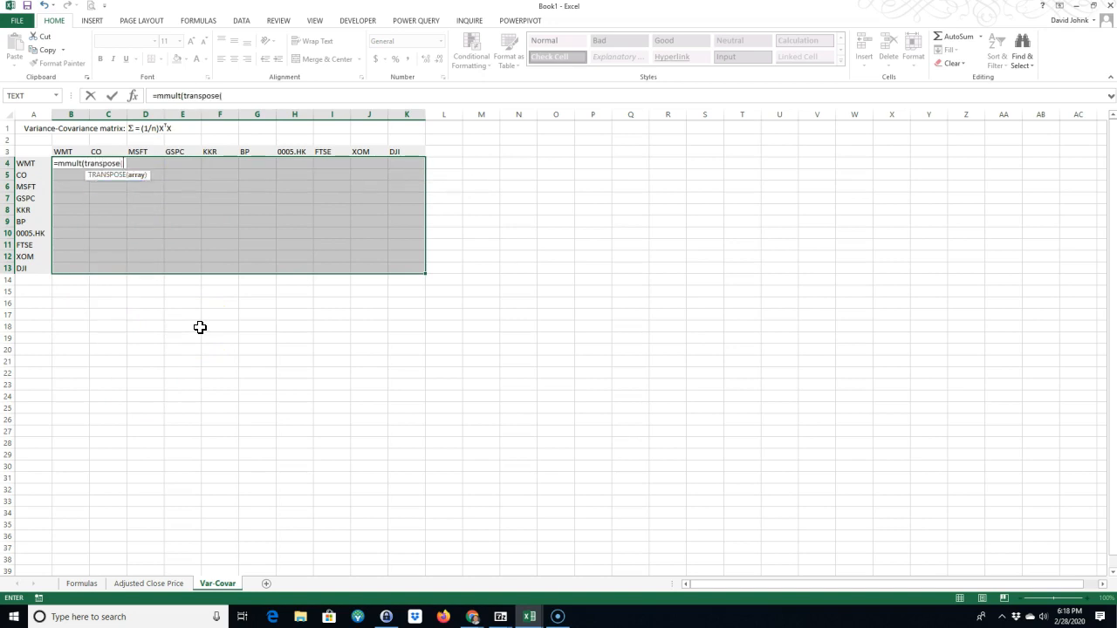
pyautogui.write('X)')
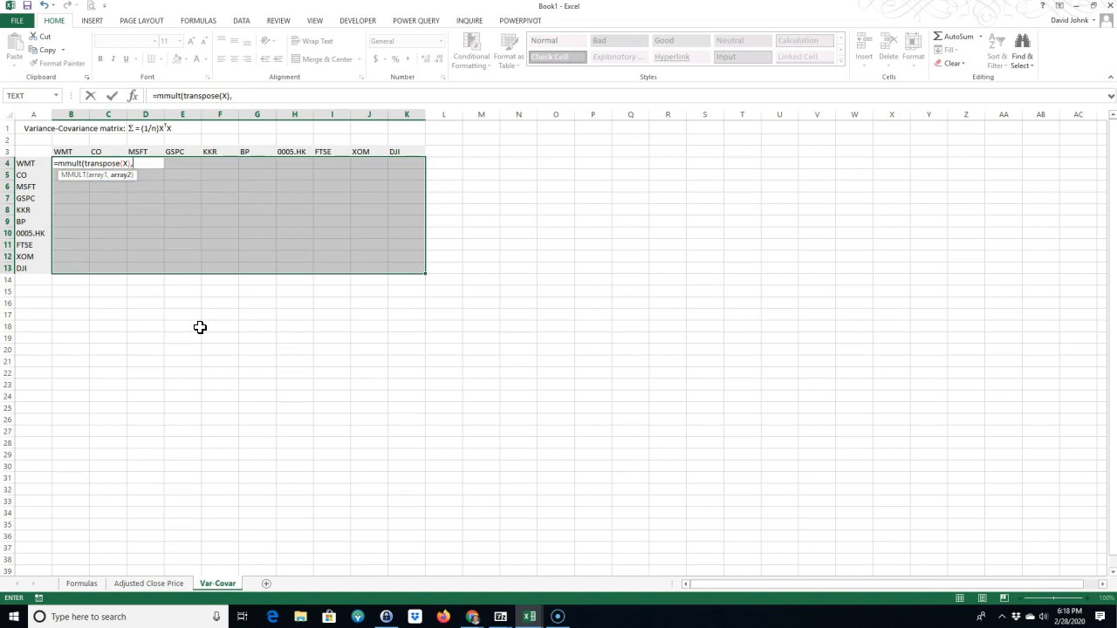
pyautogui.write(',X)')
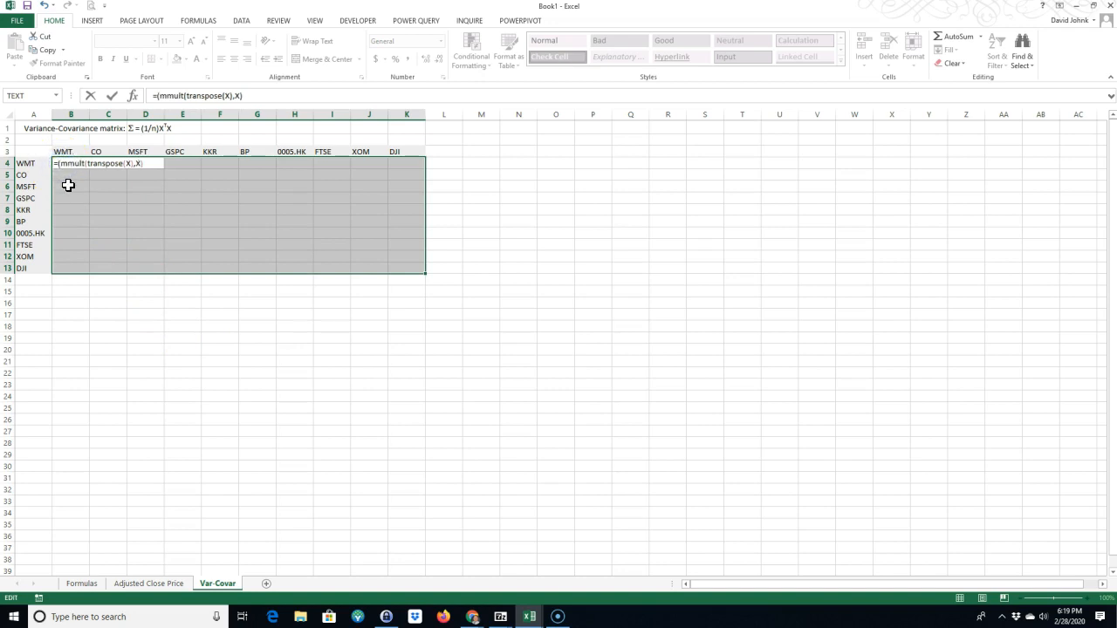
pyautogui.write('n')
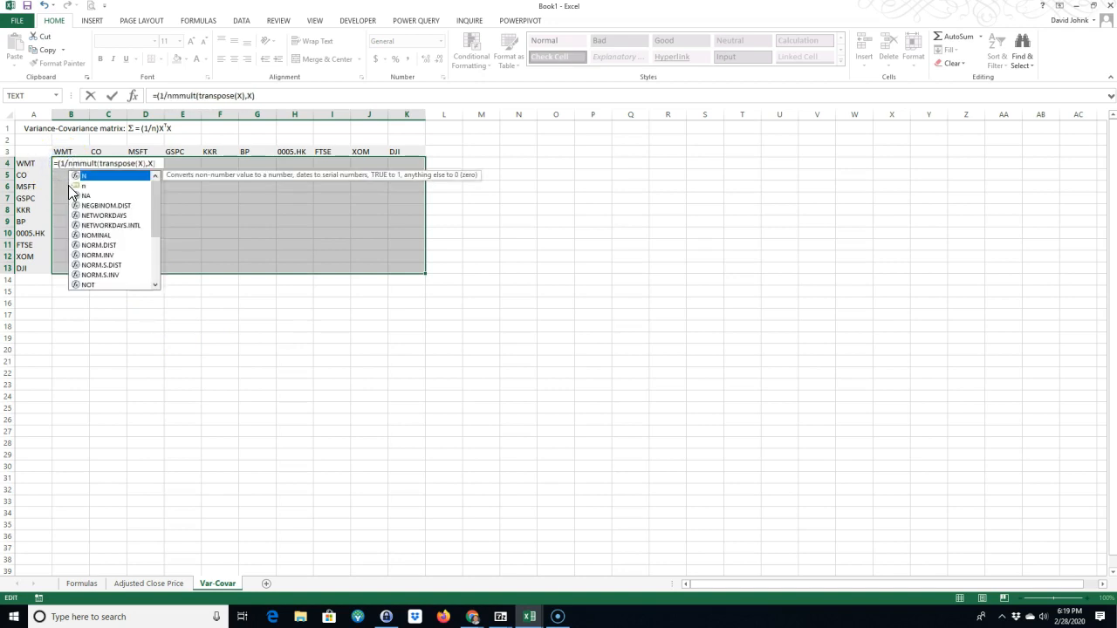
pyautogui.write(')*')
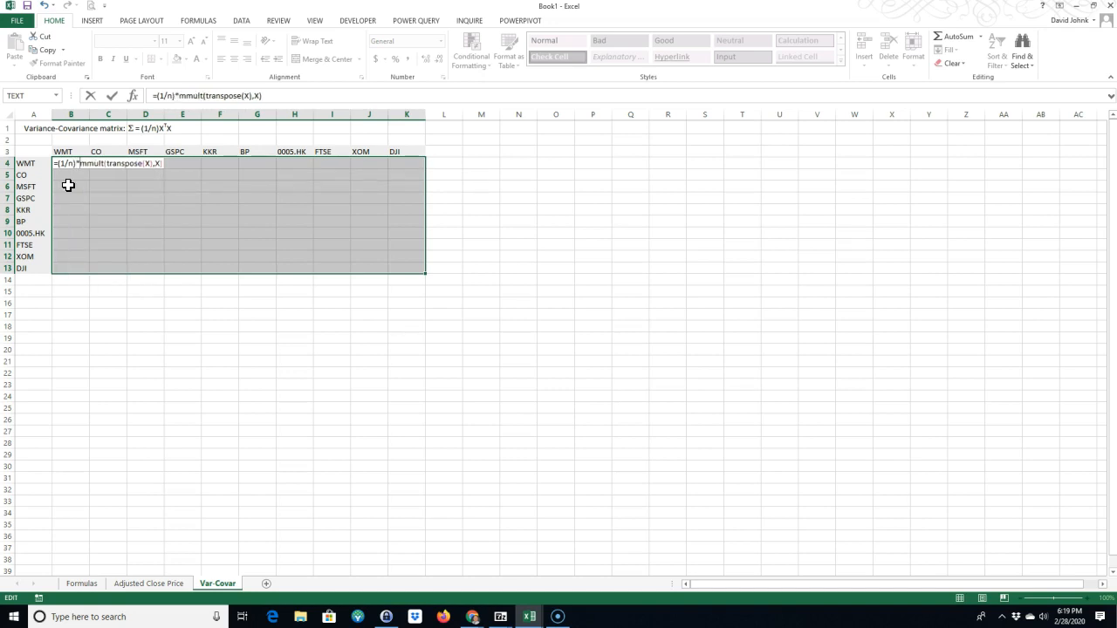
pyautogui.hotkey('ctrl', 'shift', 'Return')
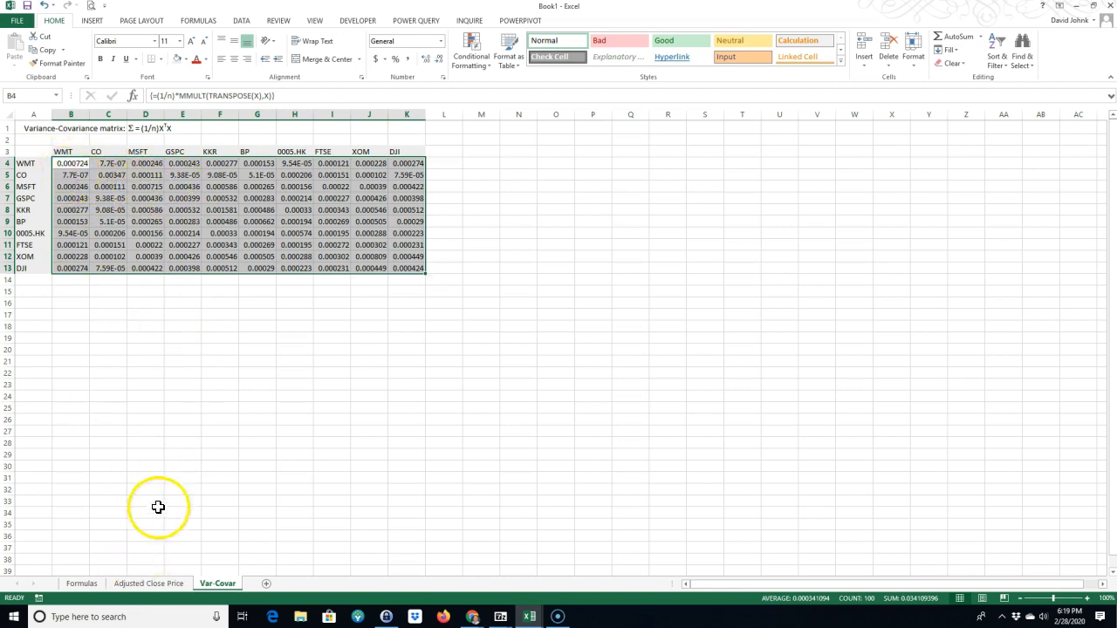
# Compare the variances in row 162 of Adjusted Close Price with the diagonal values of the Var-Covar matrix.
pyautogui.click(149, 584)
pyautogui.scroll(-5, 928, 411)
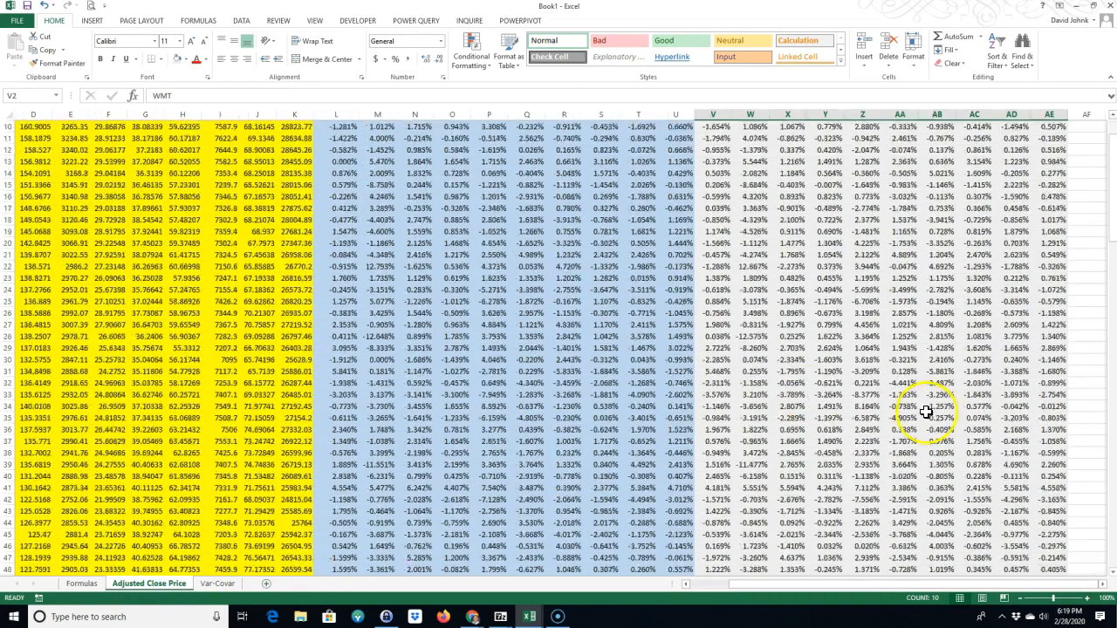
pyautogui.moveTo(1106, 227); pyautogui.dragTo(1097, 563)
pyautogui.scroll(-1, 784, 569)
pyautogui.click(334, 534)
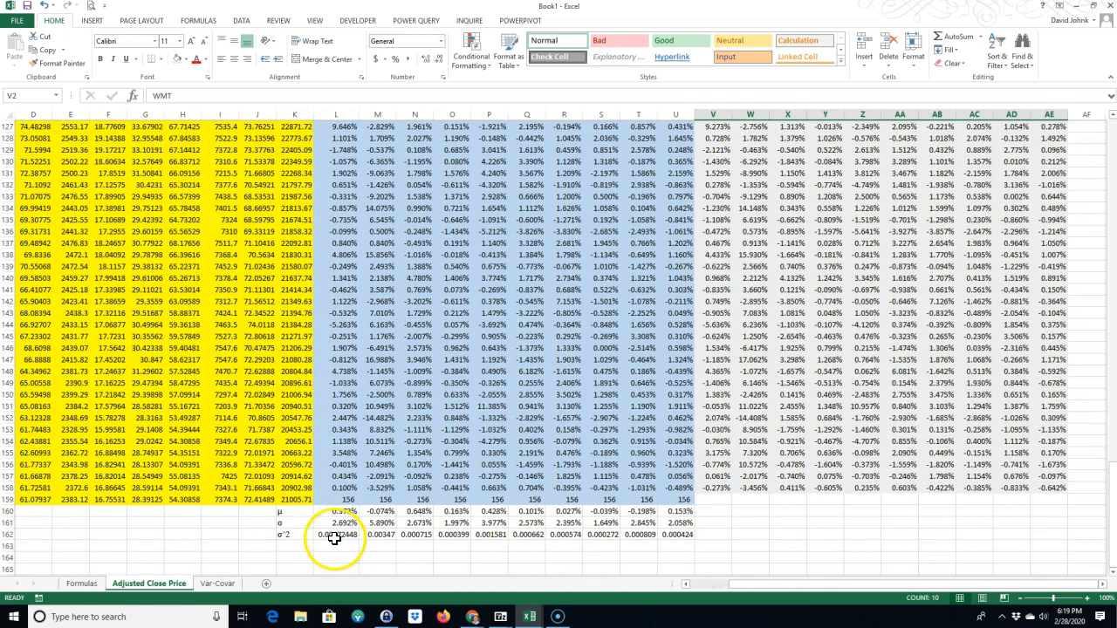
pyautogui.click(378, 534)
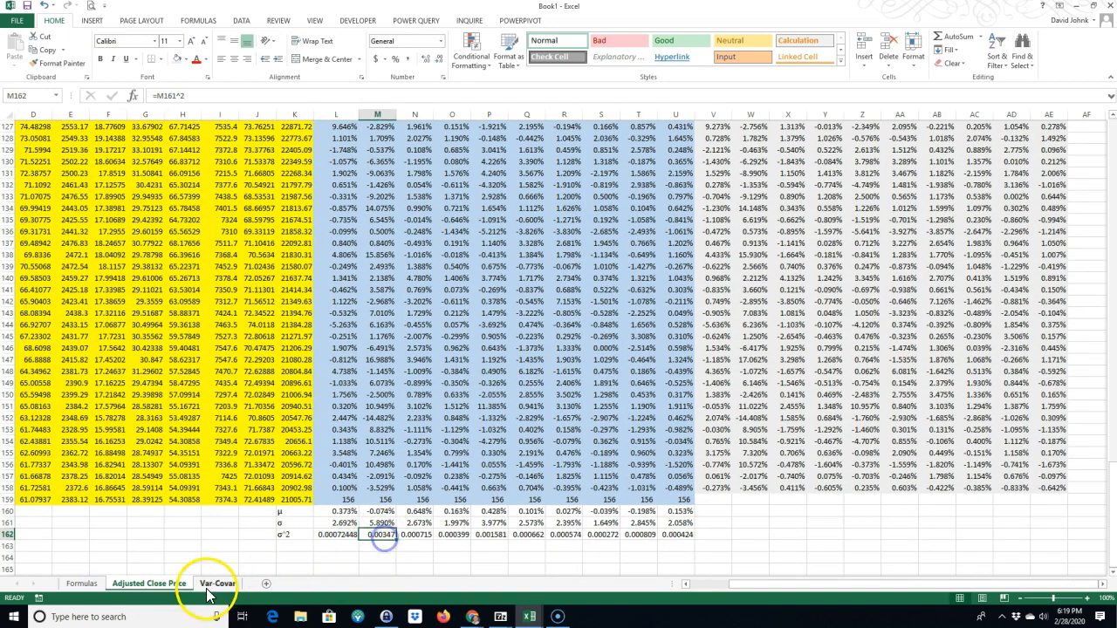
pyautogui.click(217, 584)
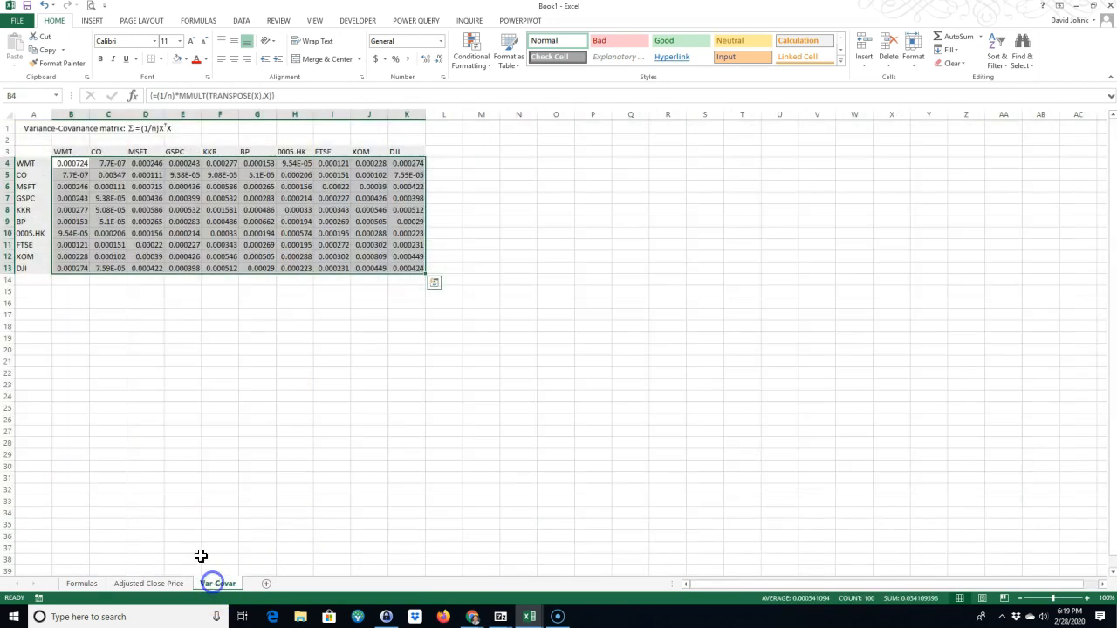
pyautogui.click(108, 175)
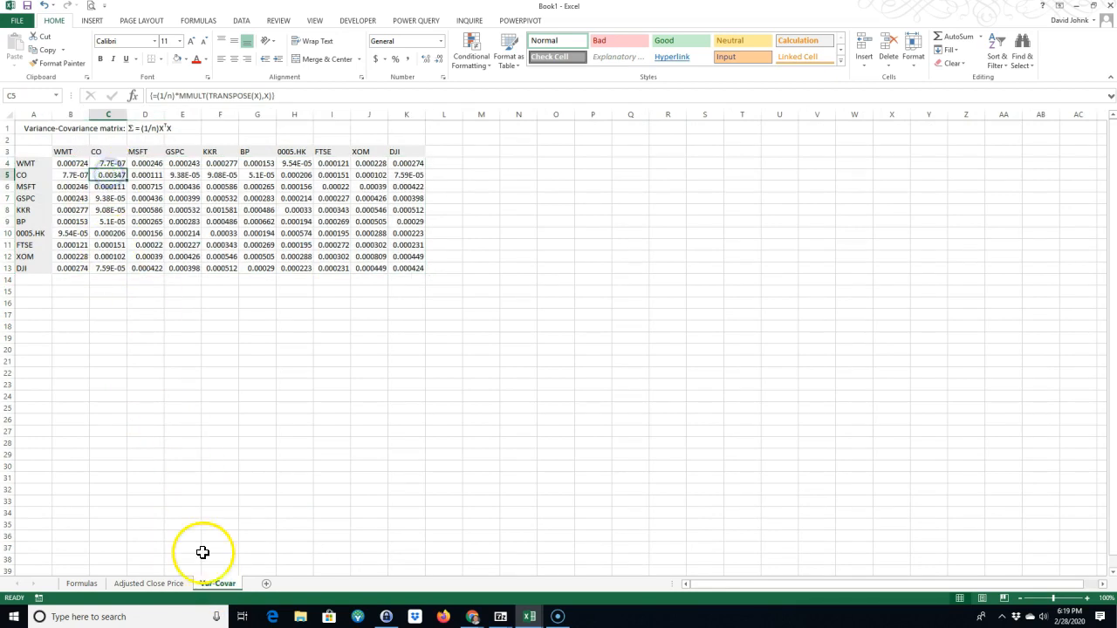
pyautogui.click(148, 583)
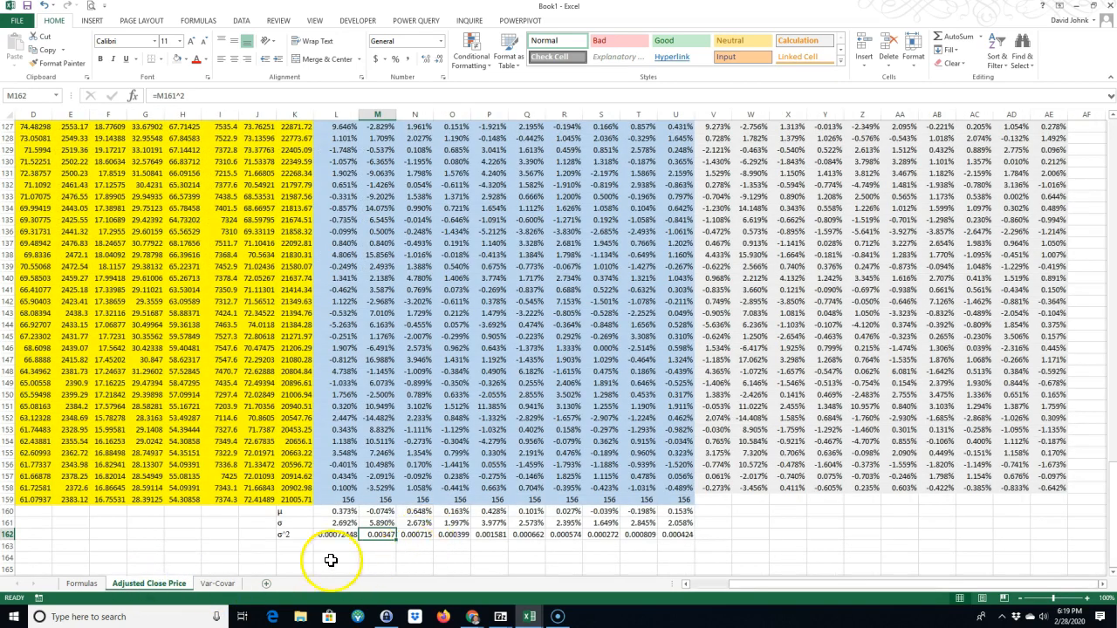
pyautogui.click(217, 583)
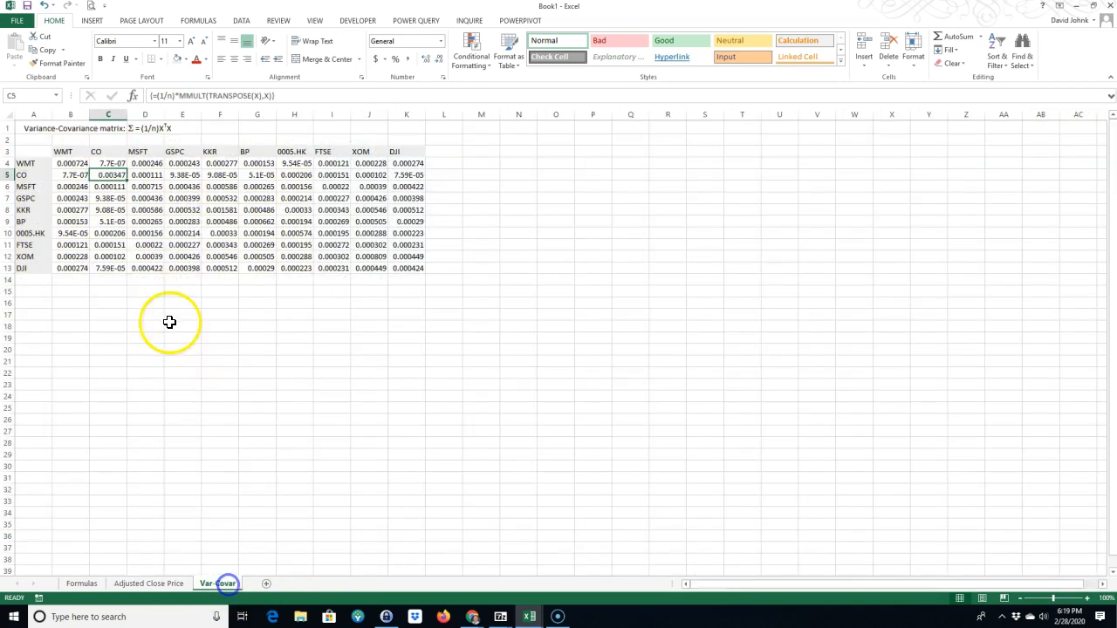
pyautogui.click(154, 184)
pyautogui.click(179, 197)
# Shade the diagonal cells of the variance-covariance matrix, from B4 through K13, with a light gray fill.
pyautogui.click(65, 163)
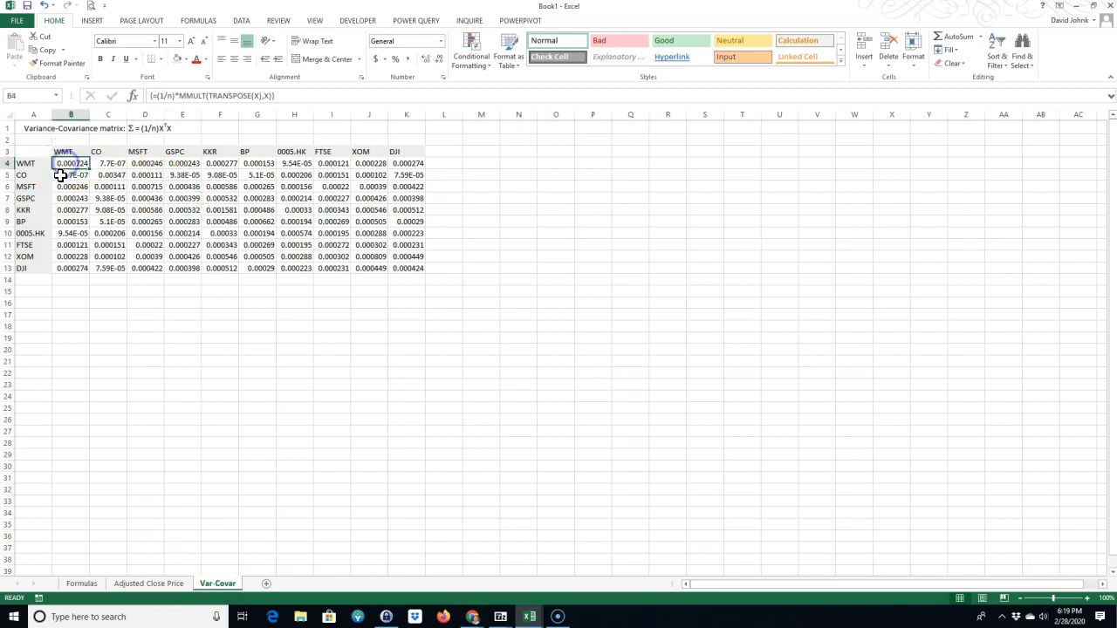
pyautogui.keyDown('ctrl'); pyautogui.click(109, 176); pyautogui.keyUp('ctrl')
pyautogui.keyDown('ctrl'); pyautogui.click(149, 187); pyautogui.keyUp('ctrl')
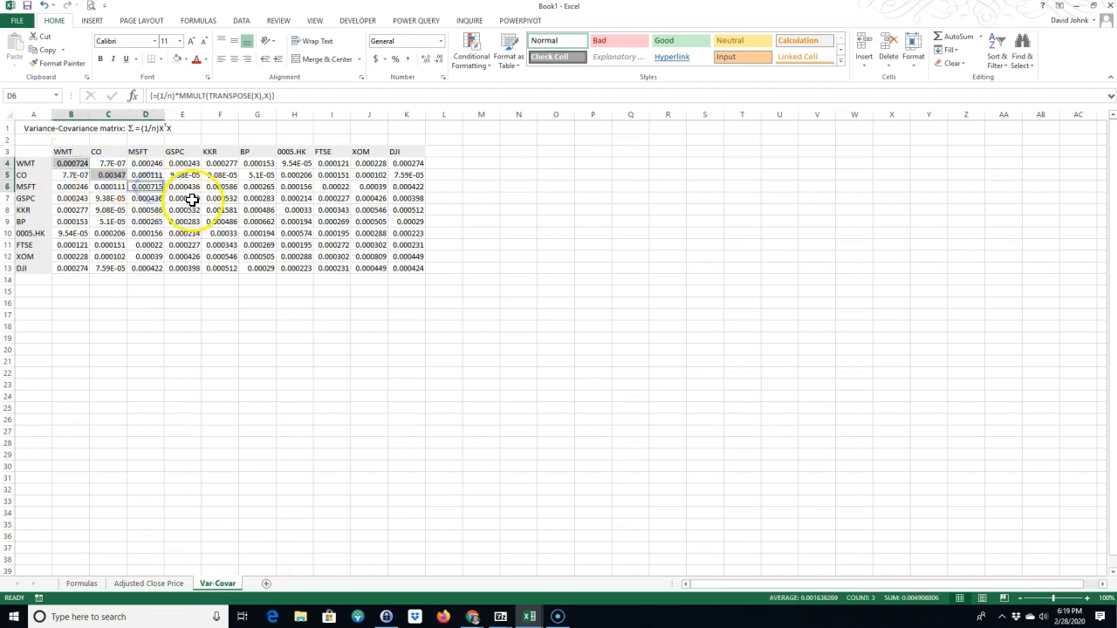
pyautogui.keyDown('ctrl'); pyautogui.click(182, 198); pyautogui.keyUp('ctrl')
pyautogui.keyDown('ctrl'); pyautogui.click(219, 210); pyautogui.keyUp('ctrl')
pyautogui.keyDown('ctrl'); pyautogui.click(258, 224); pyautogui.keyUp('ctrl')
pyautogui.keyDown('ctrl'); pyautogui.click(294, 232); pyautogui.keyUp('ctrl')
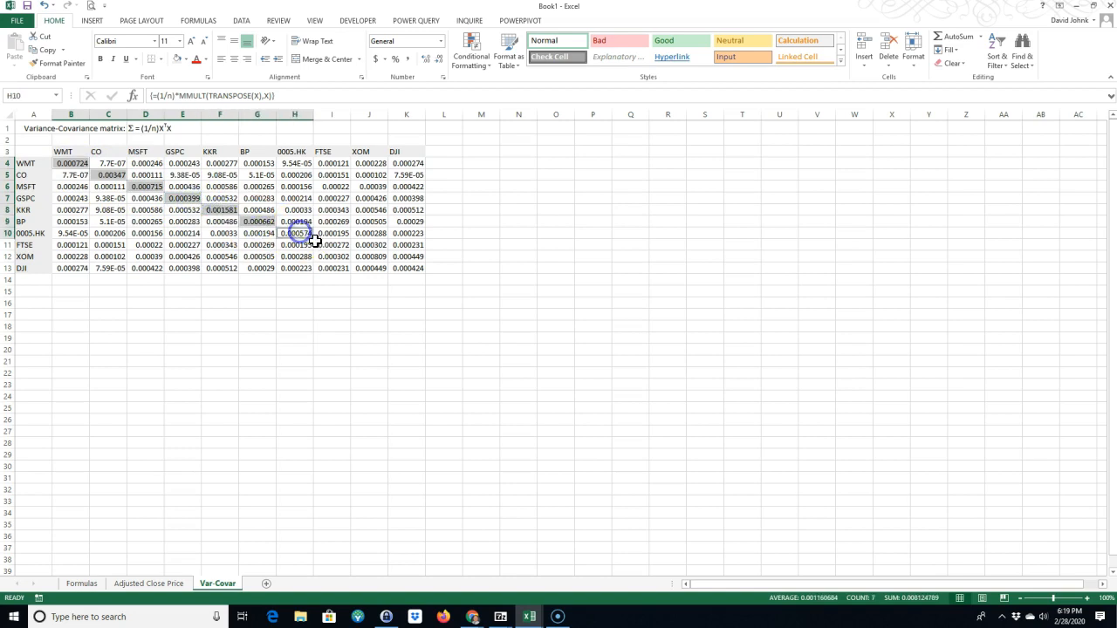
pyautogui.keyDown('ctrl'); pyautogui.click(332, 244); pyautogui.keyUp('ctrl')
pyautogui.keyDown('ctrl'); pyautogui.click(369, 255); pyautogui.keyUp('ctrl')
pyautogui.keyDown('ctrl'); pyautogui.click(403, 268); pyautogui.keyUp('ctrl')
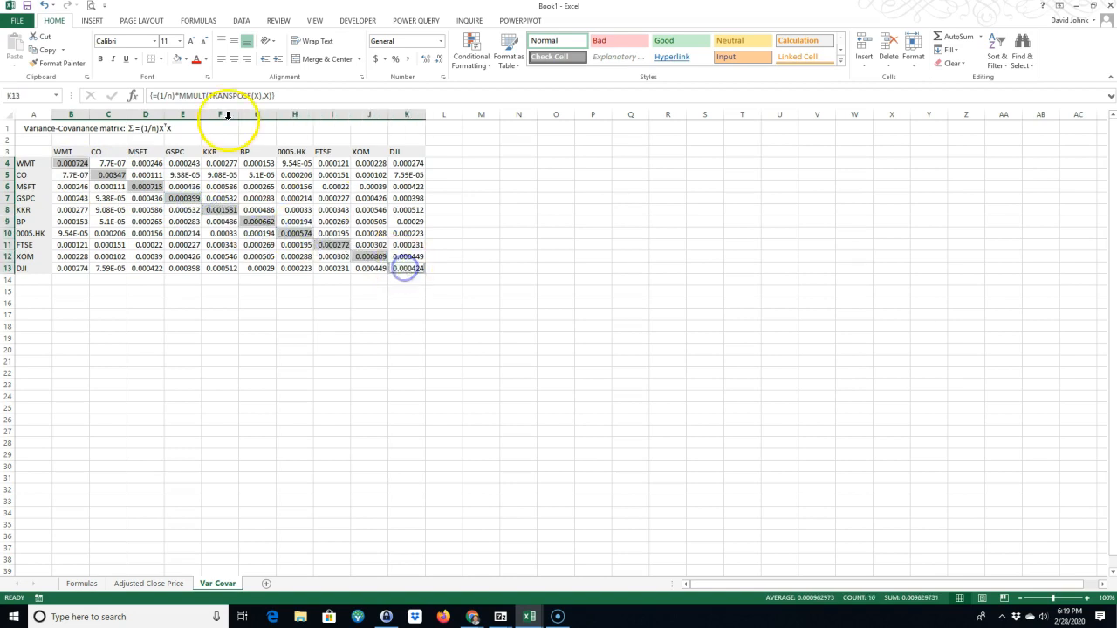
pyautogui.click(177, 58)
pyautogui.click(219, 361)
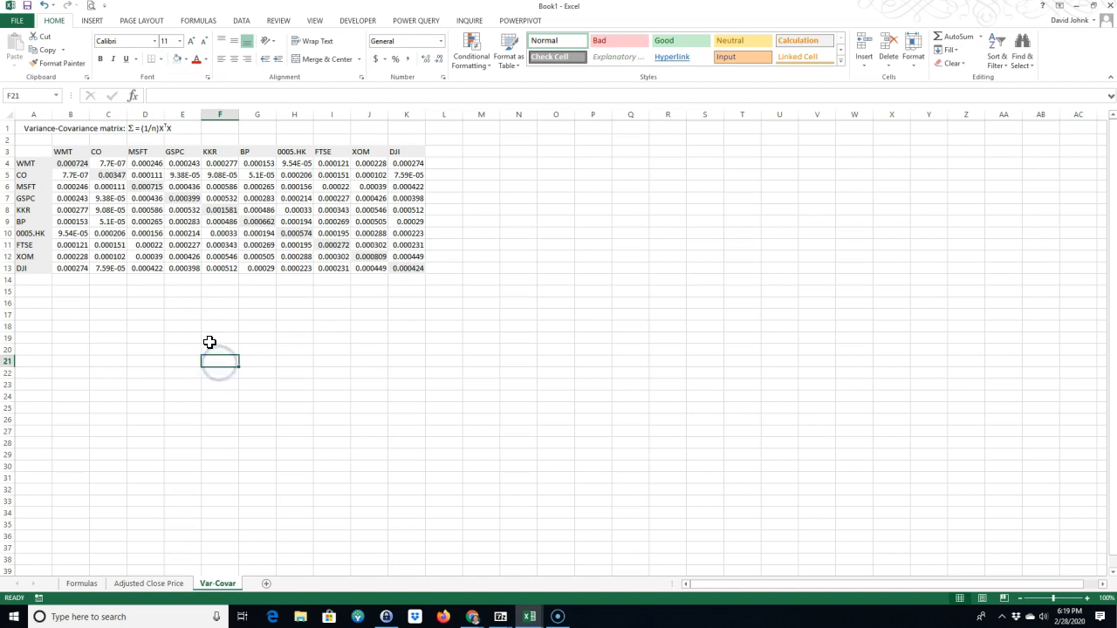
# Check the variances in L162:U162 of Adjusted Close Price against the shaded diagonal, and review the matrix in B4:K13 of Var-Covar.
pyautogui.click(148, 583)
pyautogui.moveTo(333, 535); pyautogui.dragTo(673, 534)
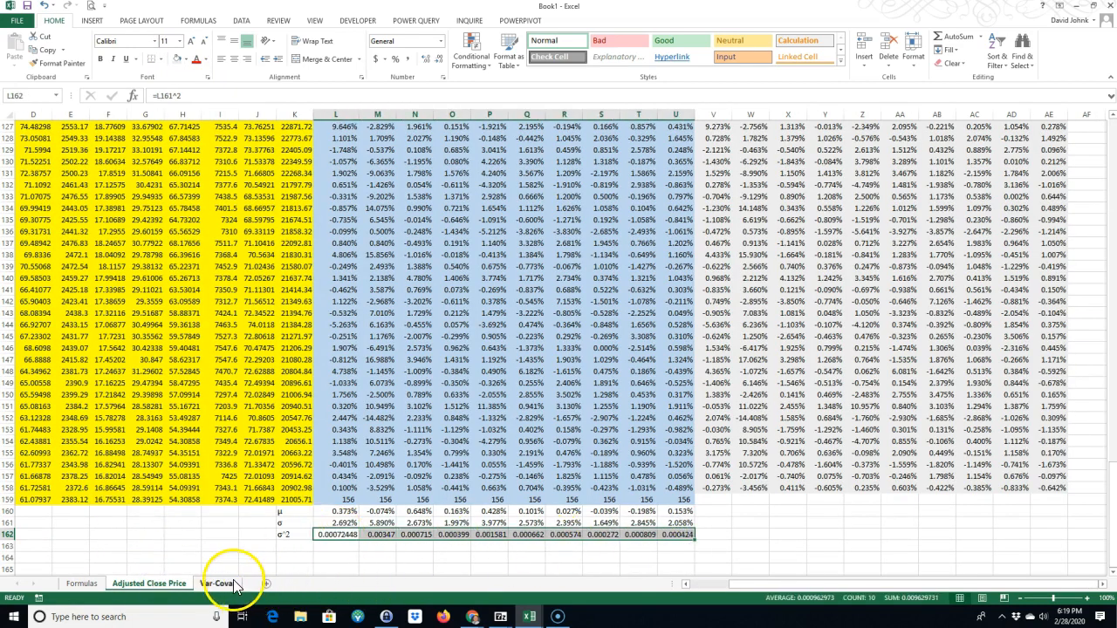
pyautogui.click(232, 585)
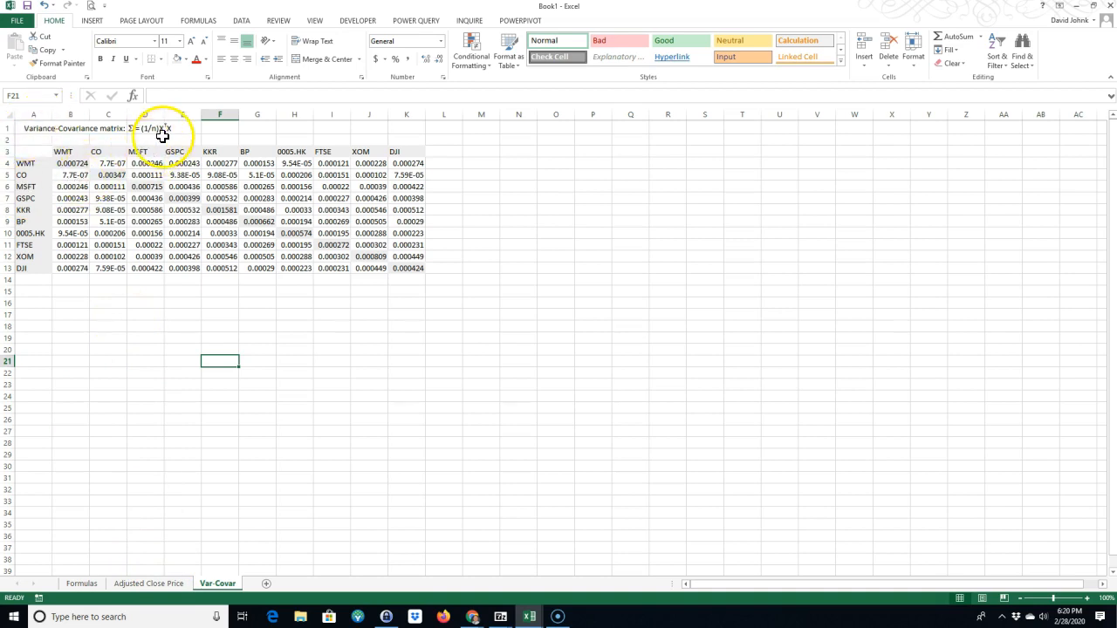
pyautogui.click(128, 199)
pyautogui.moveTo(66, 163); pyautogui.dragTo(414, 267)
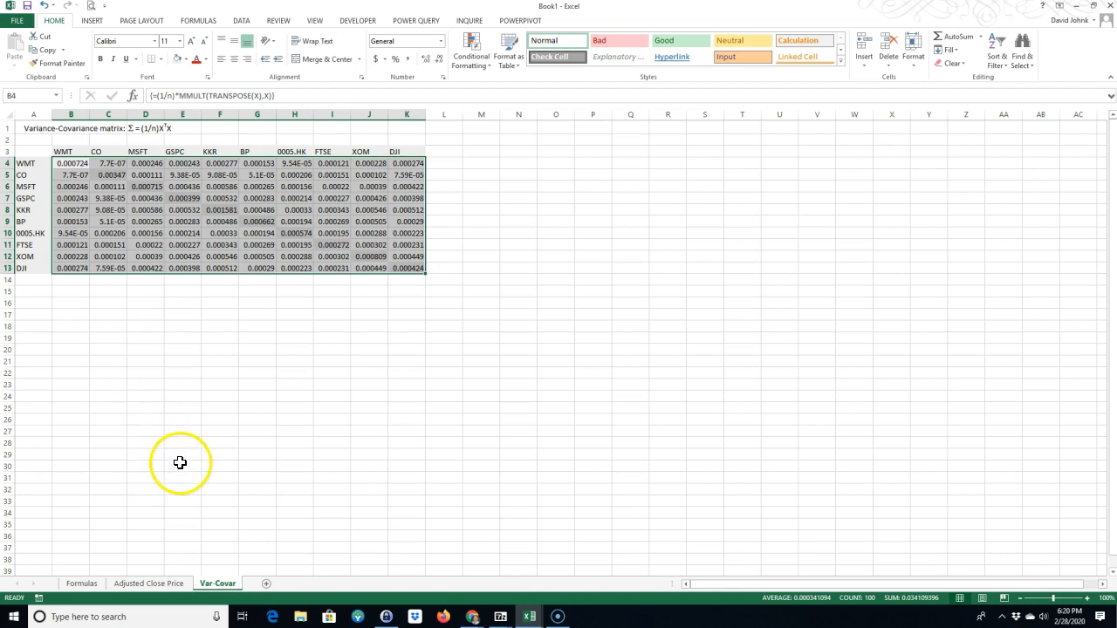
# Format the T in the correlation matrix formula in E9 of the Formulas sheet as superscript.
pyautogui.click(150, 583)
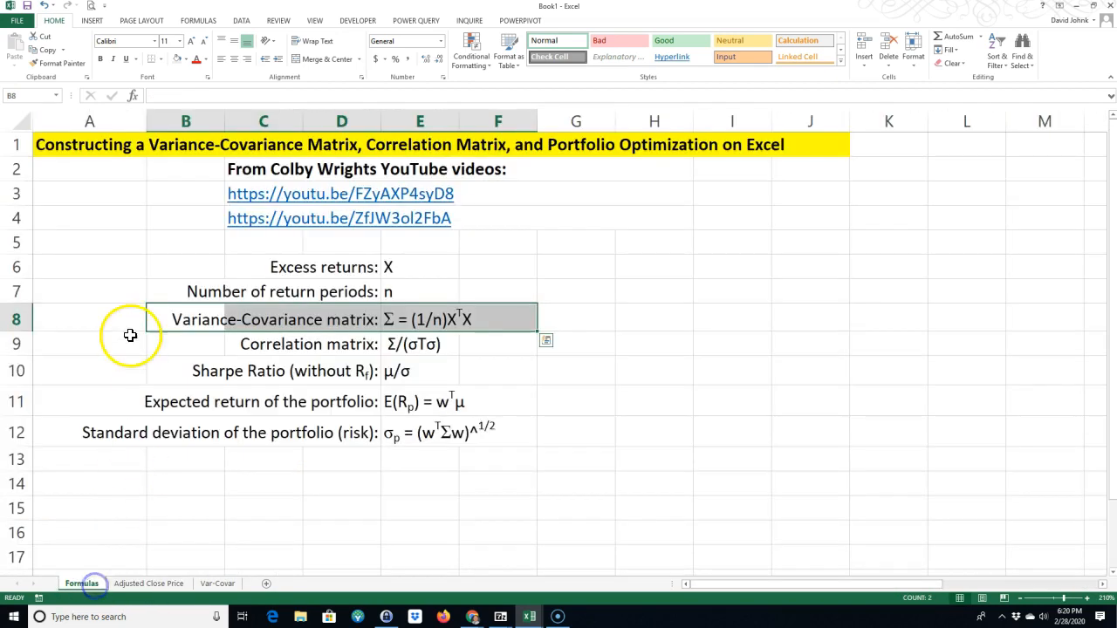
pyautogui.click(83, 583)
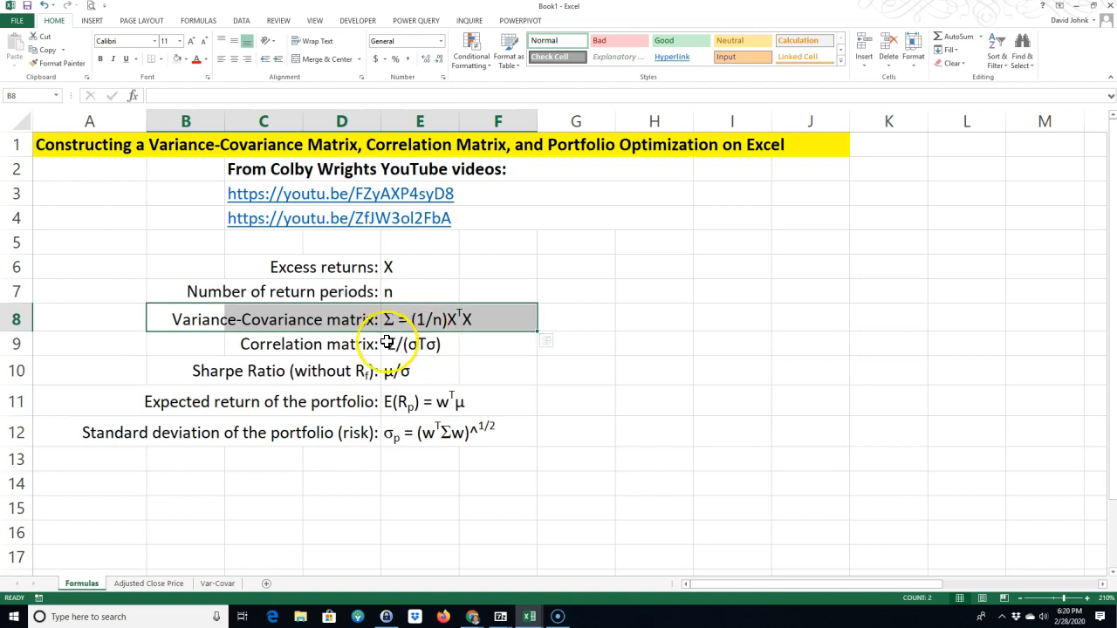
pyautogui.doubleClick(423, 345)
pyautogui.moveTo(420, 345); pyautogui.dragTo(427, 346)
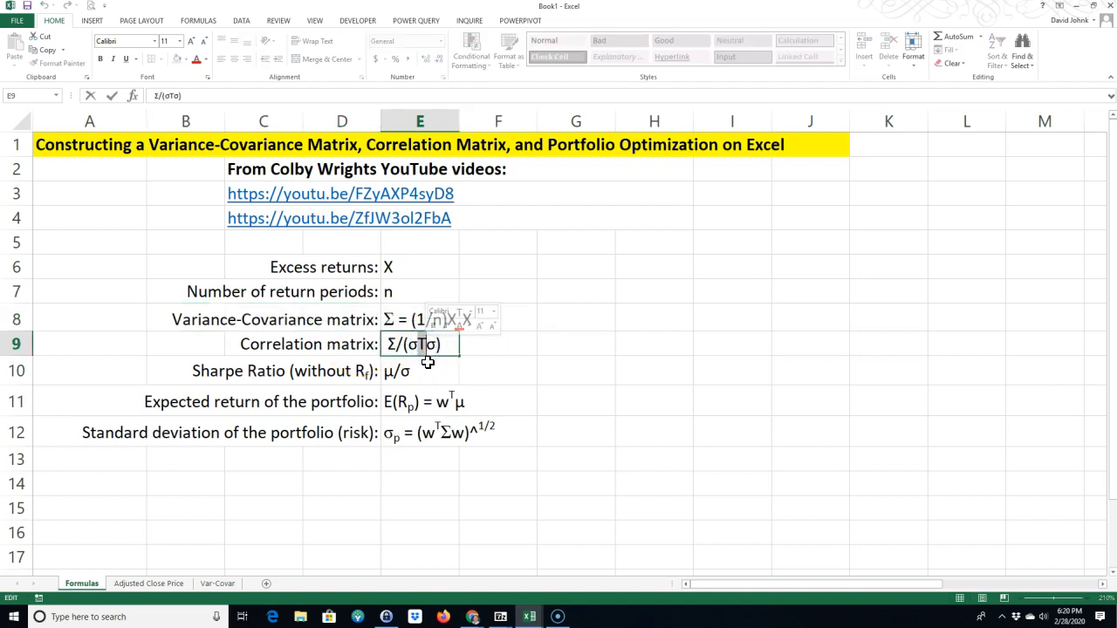
pyautogui.hotkey('ctrl', '1')
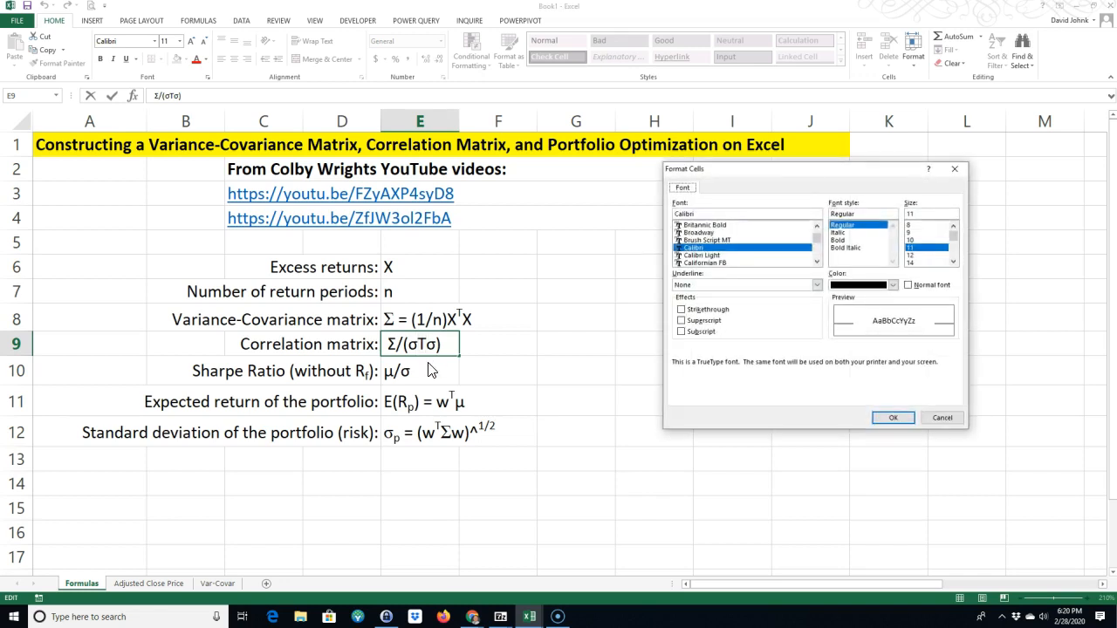
pyautogui.press('Escape')
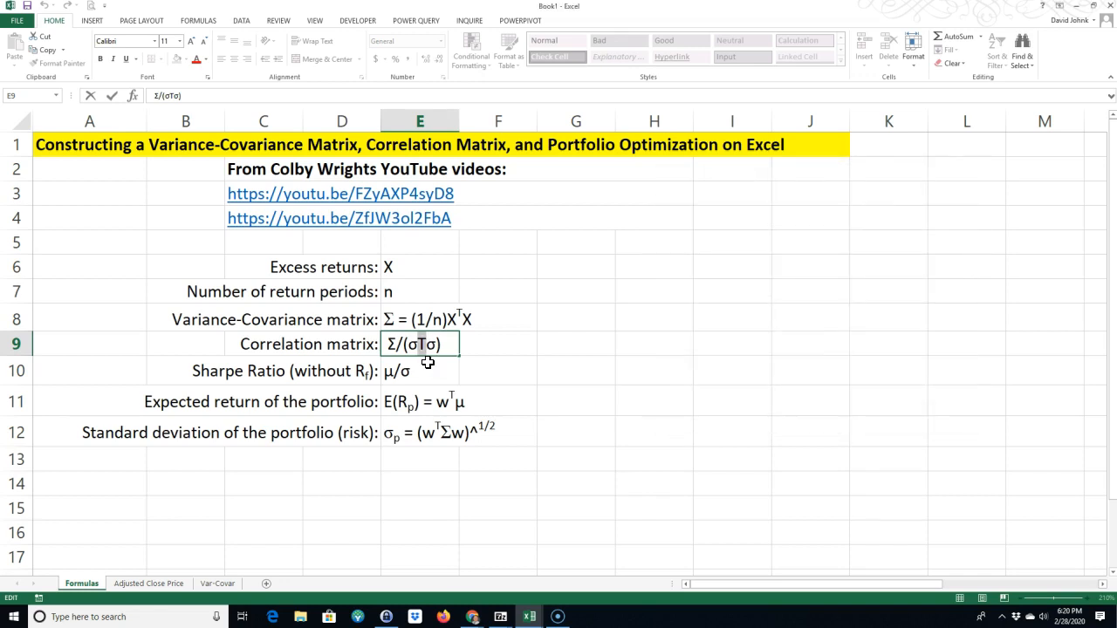
pyautogui.hotkey('ctrl', '1')
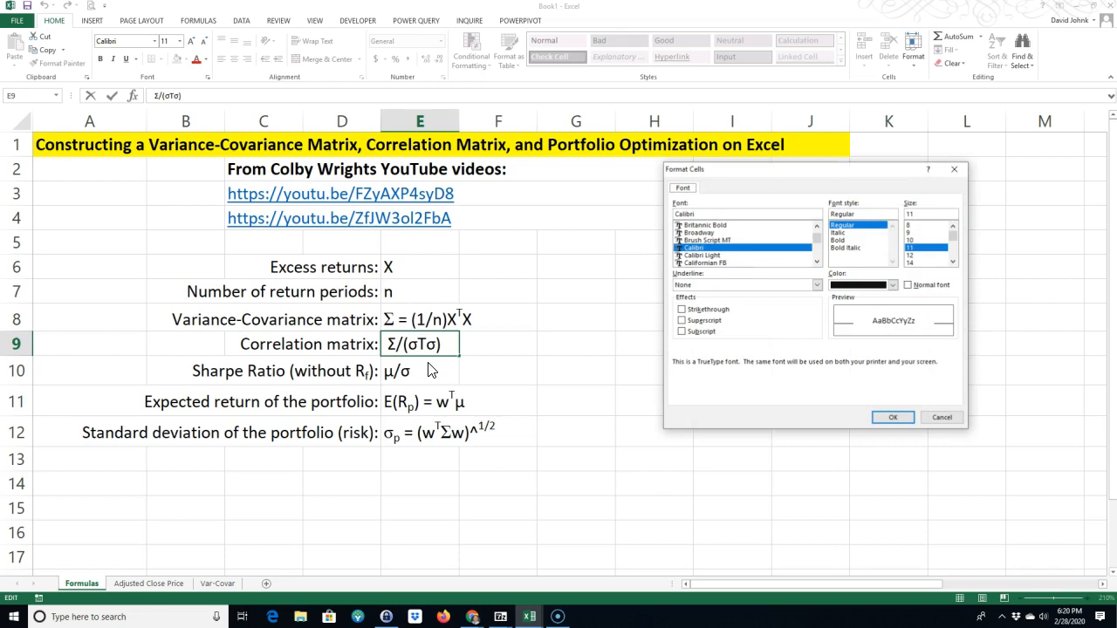
pyautogui.hotkey('alt', 'e')
pyautogui.press('Return')
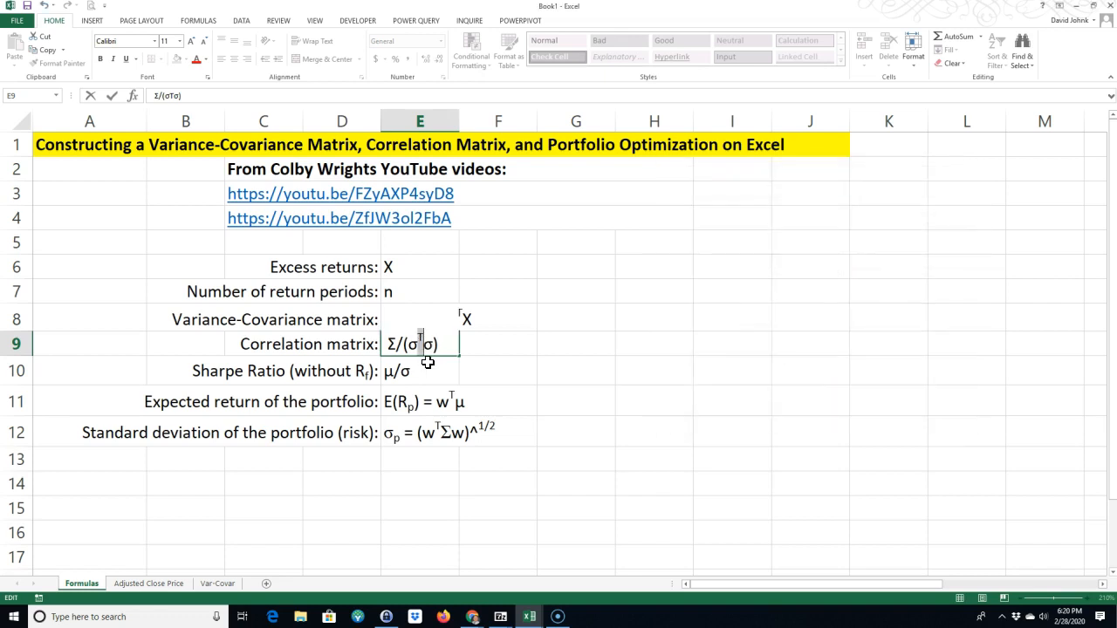
pyautogui.click(490, 467)
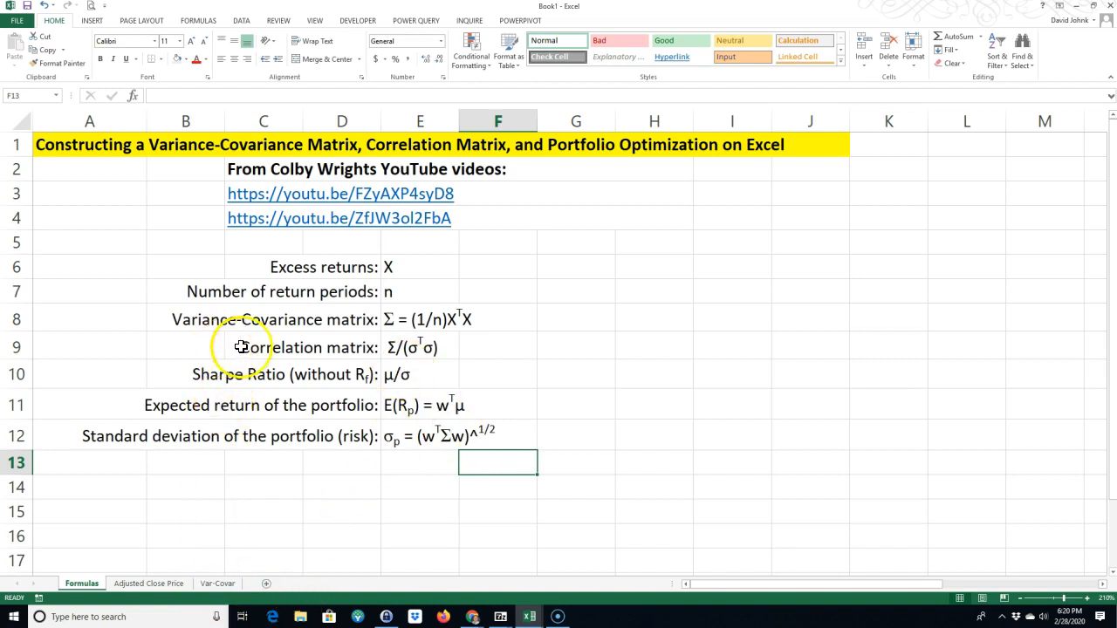
# Copy the correlation matrix label and formula from C9:E9 of Formulas to cell A15 of Var-Covar.
pyautogui.moveTo(241, 347); pyautogui.dragTo(427, 349)
pyautogui.rightClick(426, 348)
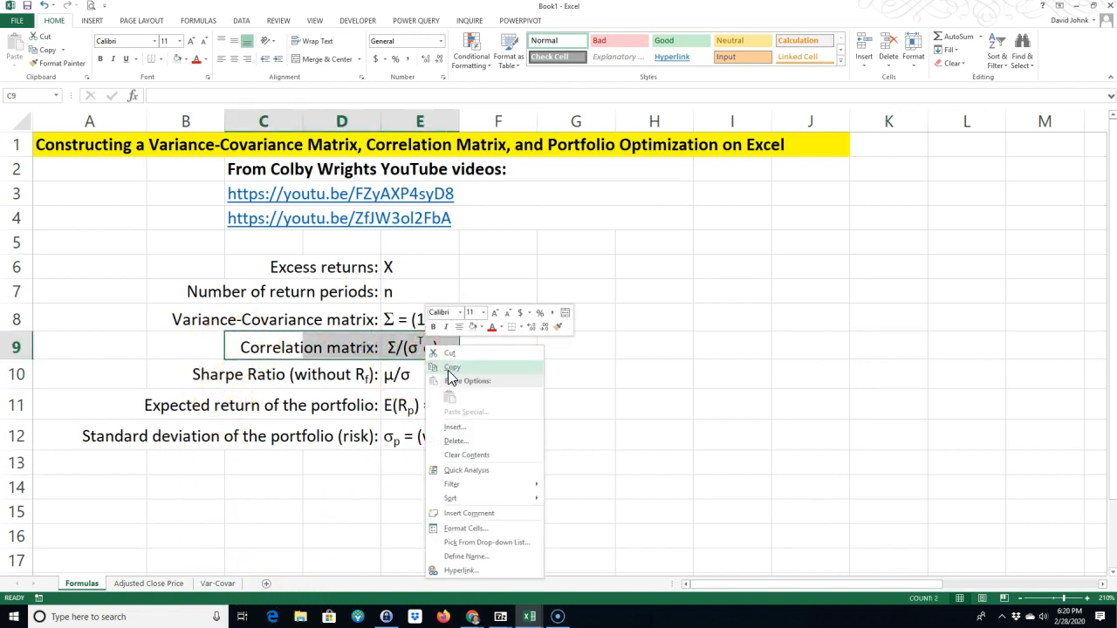
pyautogui.click(450, 377)
pyautogui.click(220, 583)
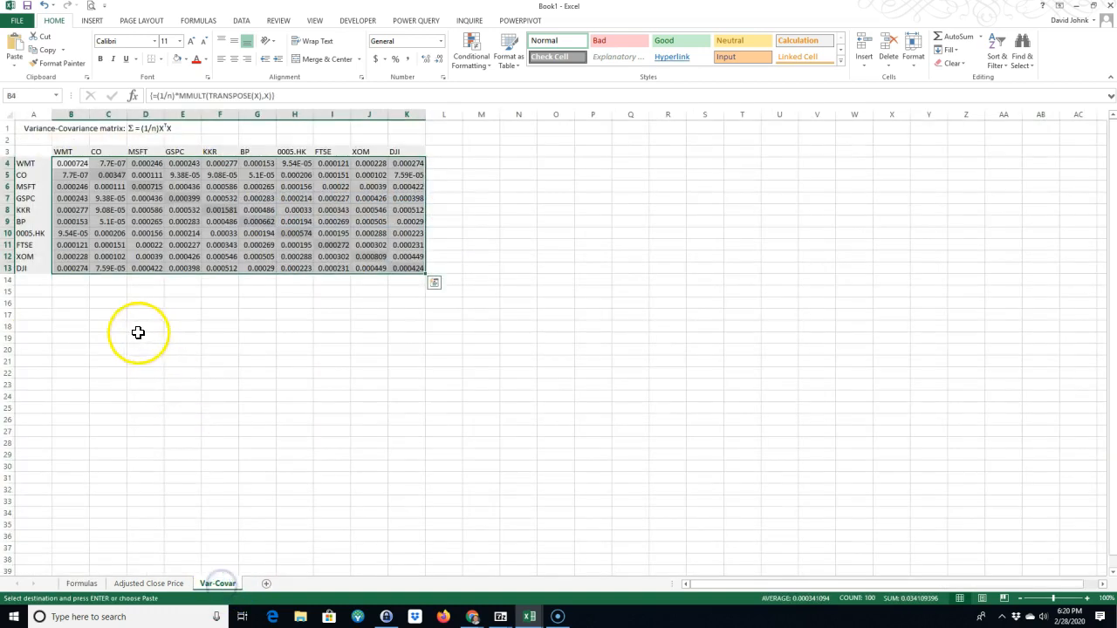
pyautogui.click(42, 294)
pyautogui.rightClick(40, 294)
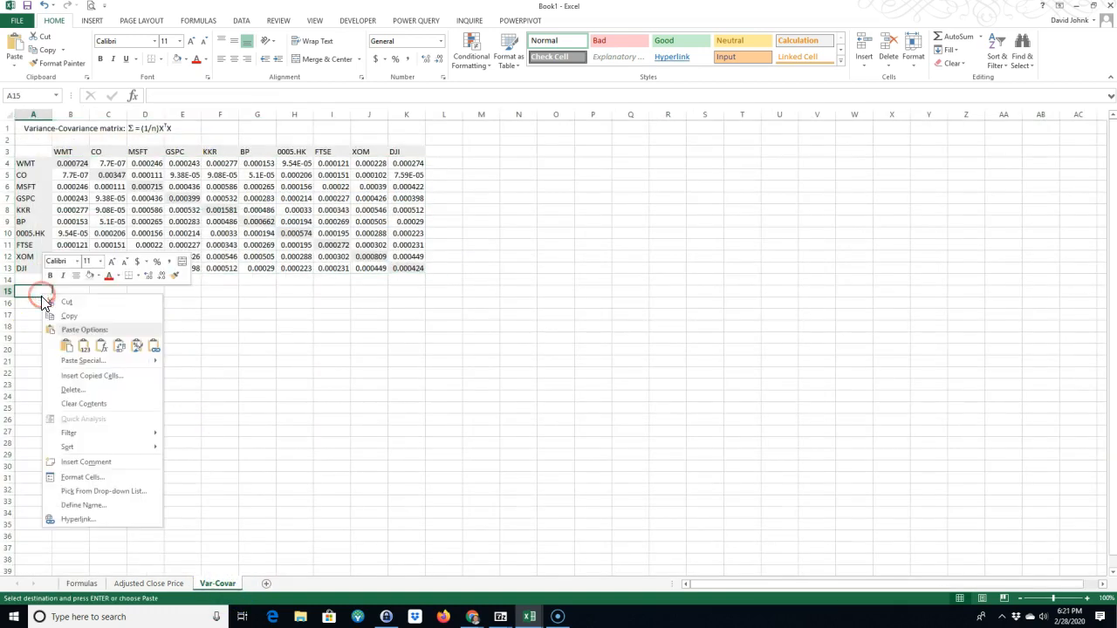
pyautogui.click(66, 347)
pyautogui.click(99, 405)
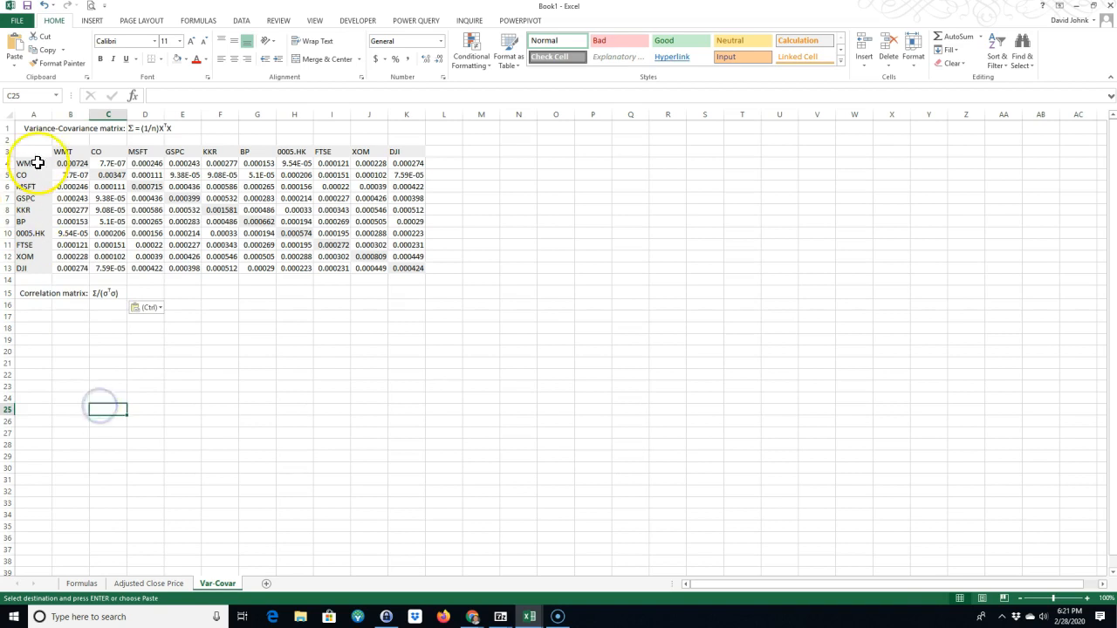
# Copy the variance-covariance table A3:K13 with its ticker labels to A17 as the layout for the correlation matrix.
pyautogui.moveTo(30, 150); pyautogui.dragTo(404, 260)
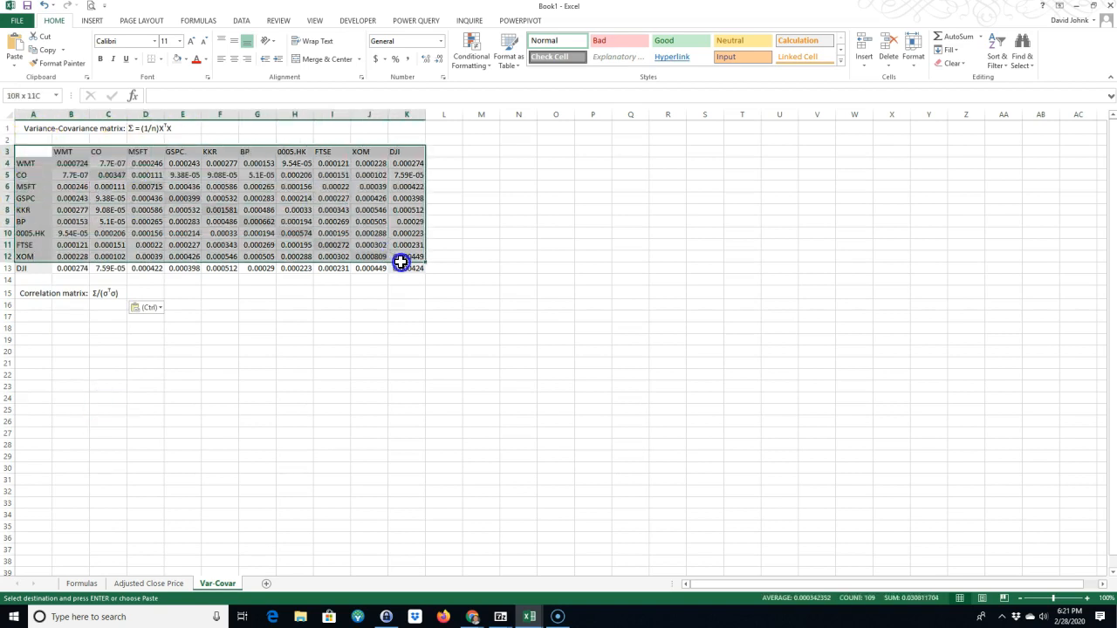
pyautogui.rightClick(393, 237)
pyautogui.click(419, 255)
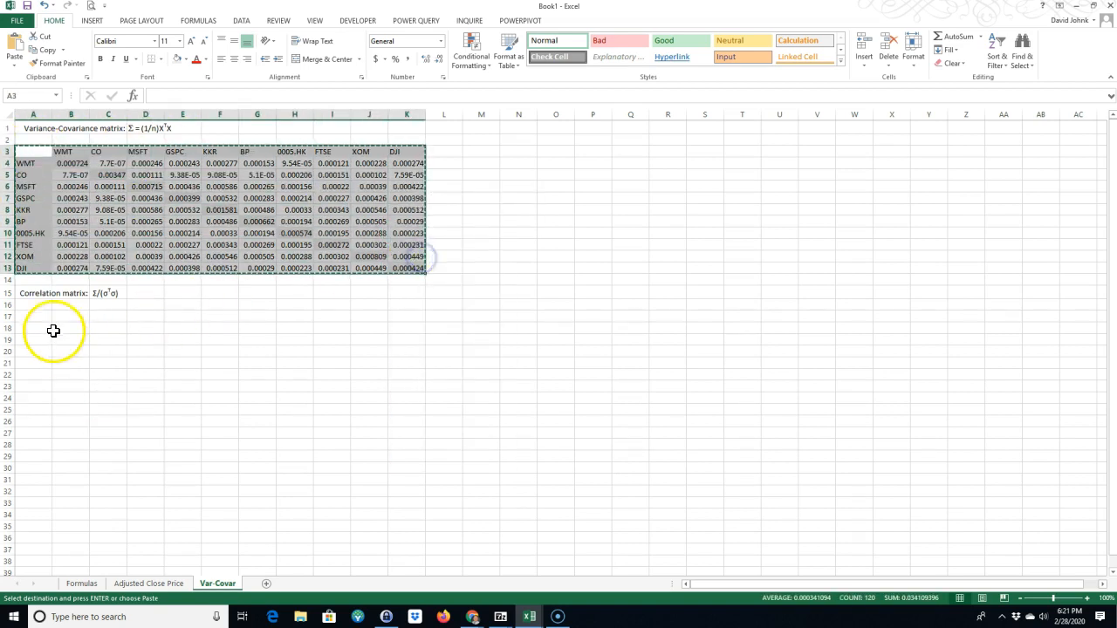
pyautogui.click(40, 317)
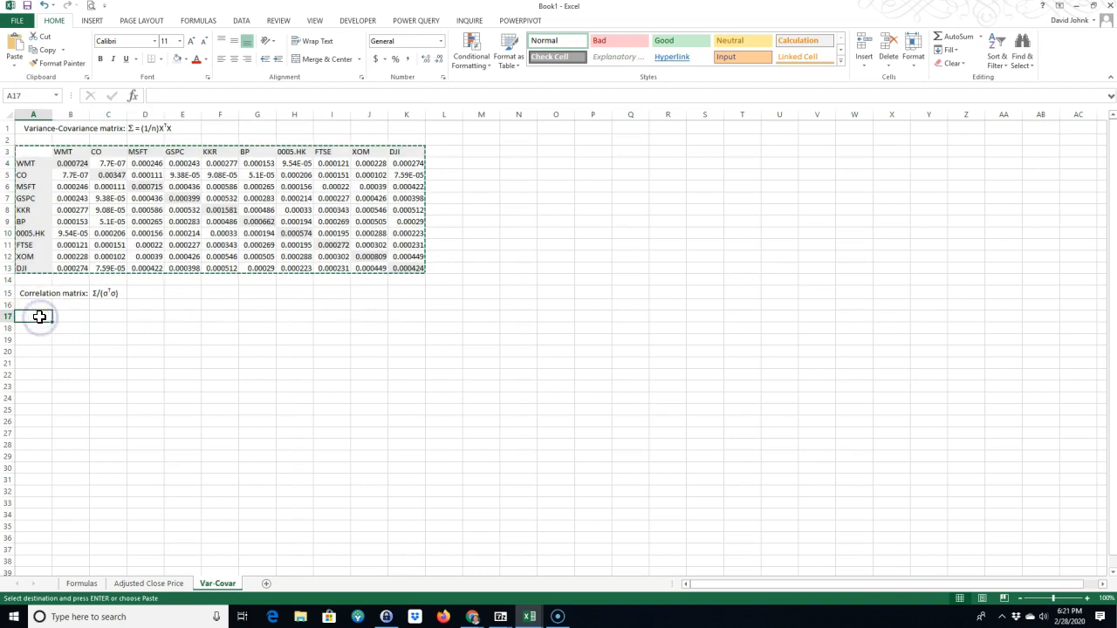
pyautogui.hotkey('ctrl', 'v')
pyautogui.click(113, 457)
# Enter the start of the correlation formula over B18:K27, dividing B4:K13 by an MMULT of the standard deviations: =B4:K13/(mmult(std.
pyautogui.moveTo(70, 328); pyautogui.dragTo(394, 431)
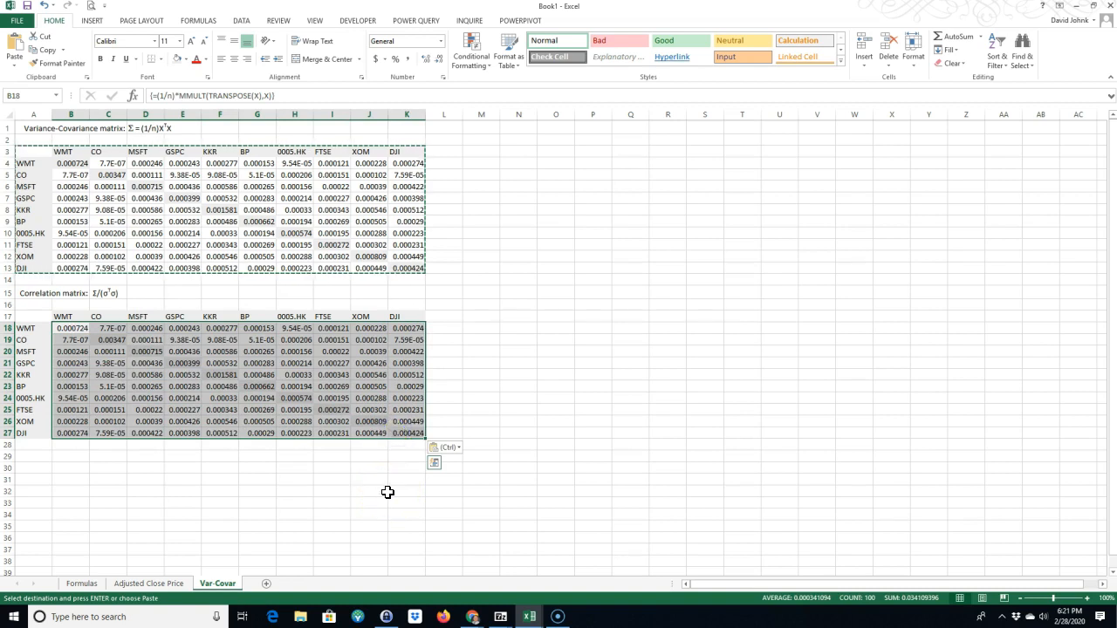
pyautogui.write('=')
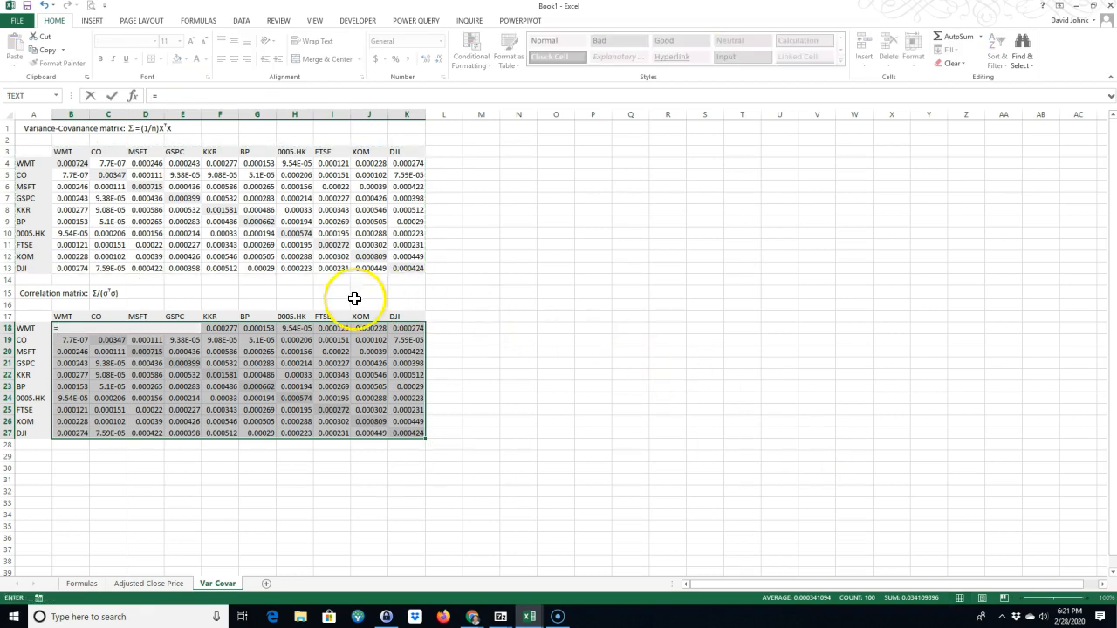
pyautogui.moveTo(68, 164); pyautogui.dragTo(399, 270)
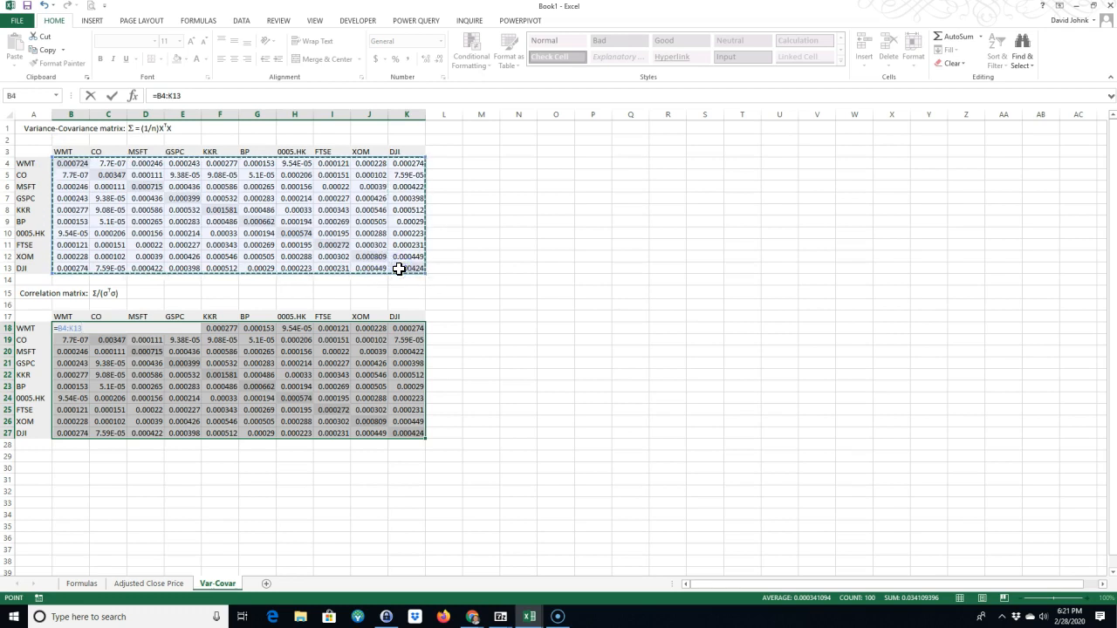
pyautogui.write('(')
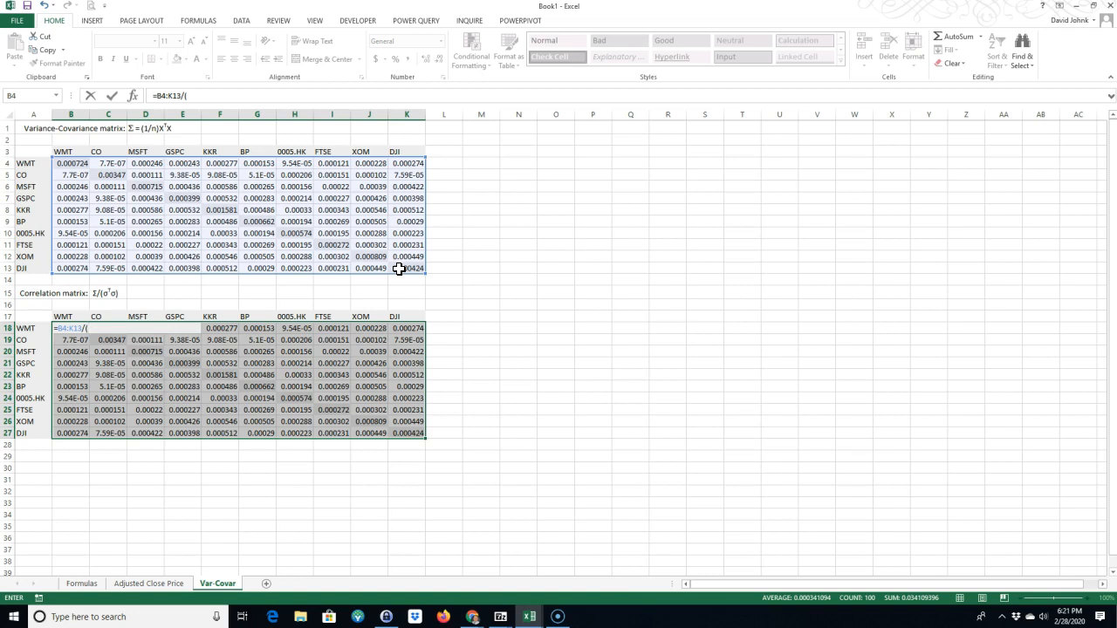
pyautogui.write('mm')
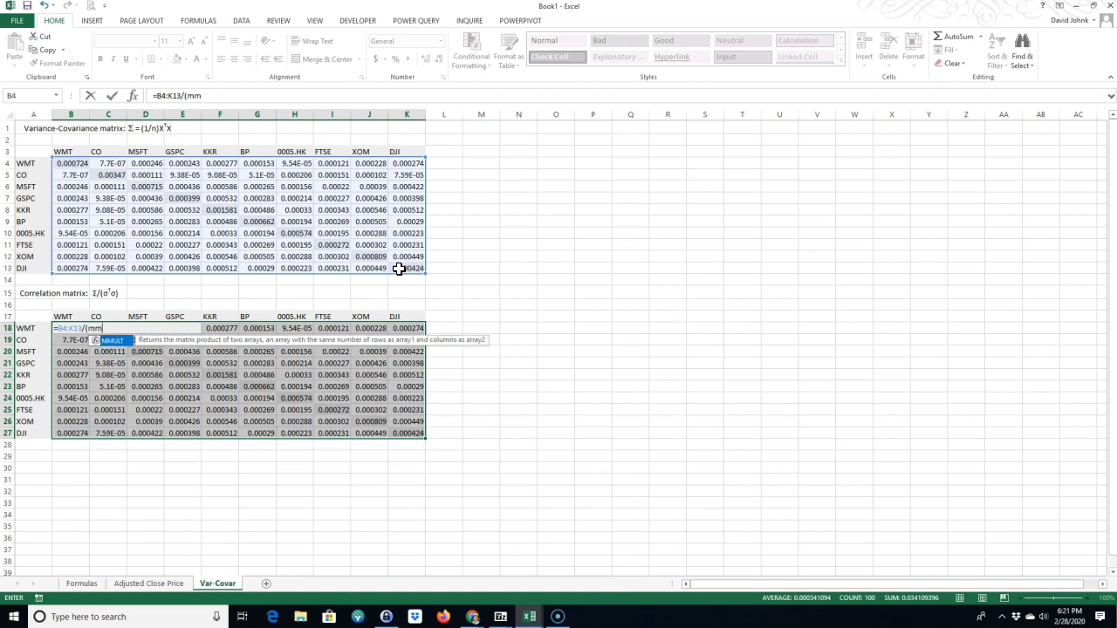
pyautogui.write('ult(')
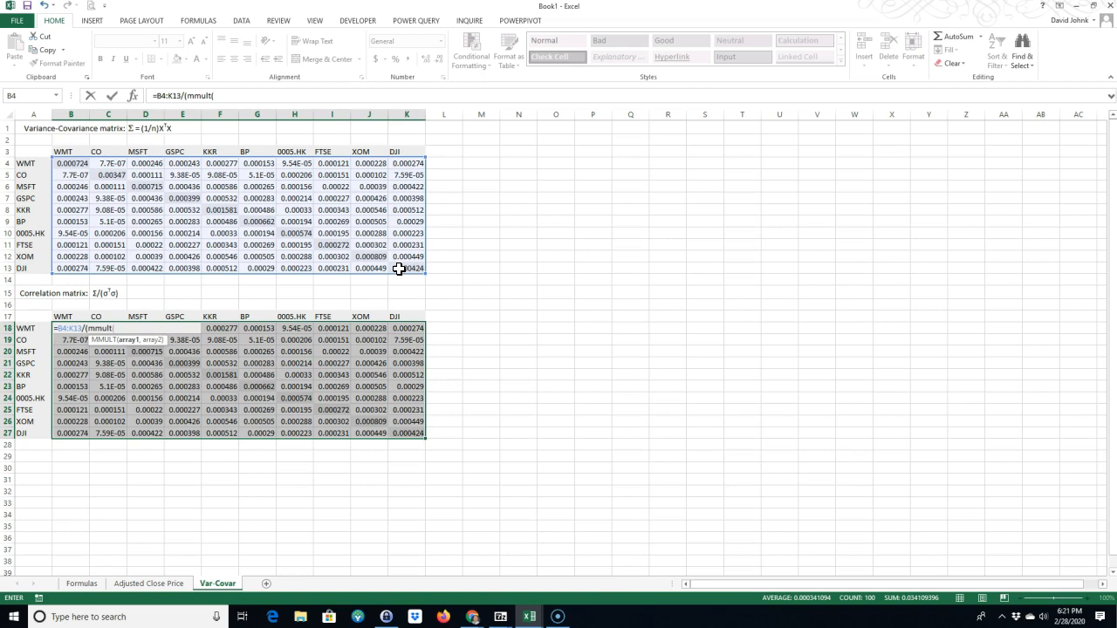
pyautogui.write('std')
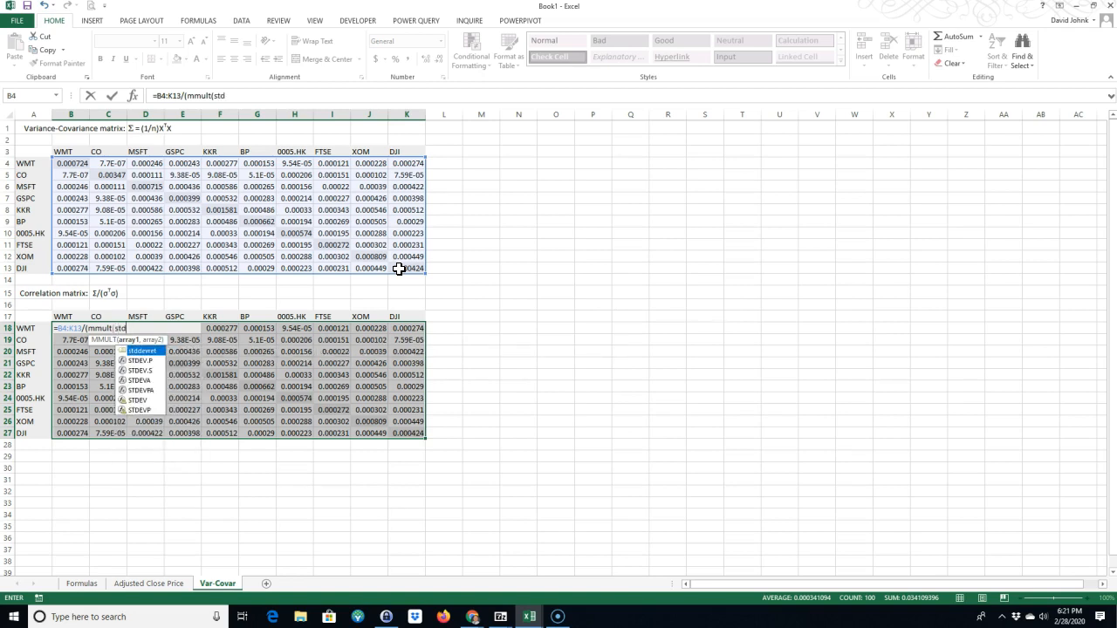
# Complete the array formula =B4:K13/(MMULT(TRANSPOSE(stddevret),stddevret)) over the correlation matrix range B18:K27.
pyautogui.write('devret')
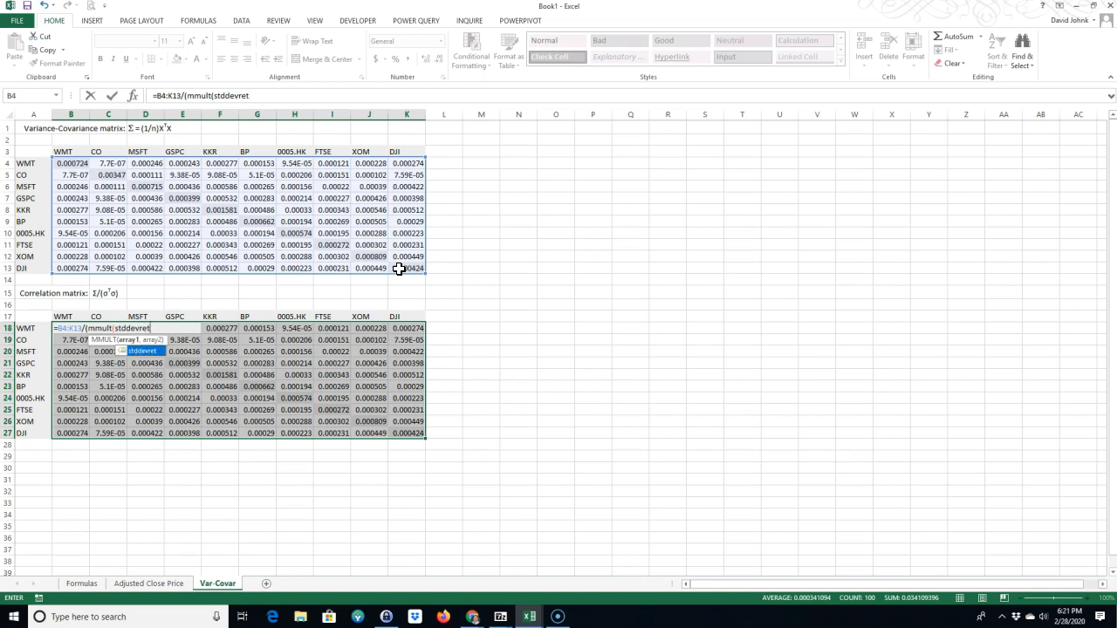
pyautogui.click(115, 329)
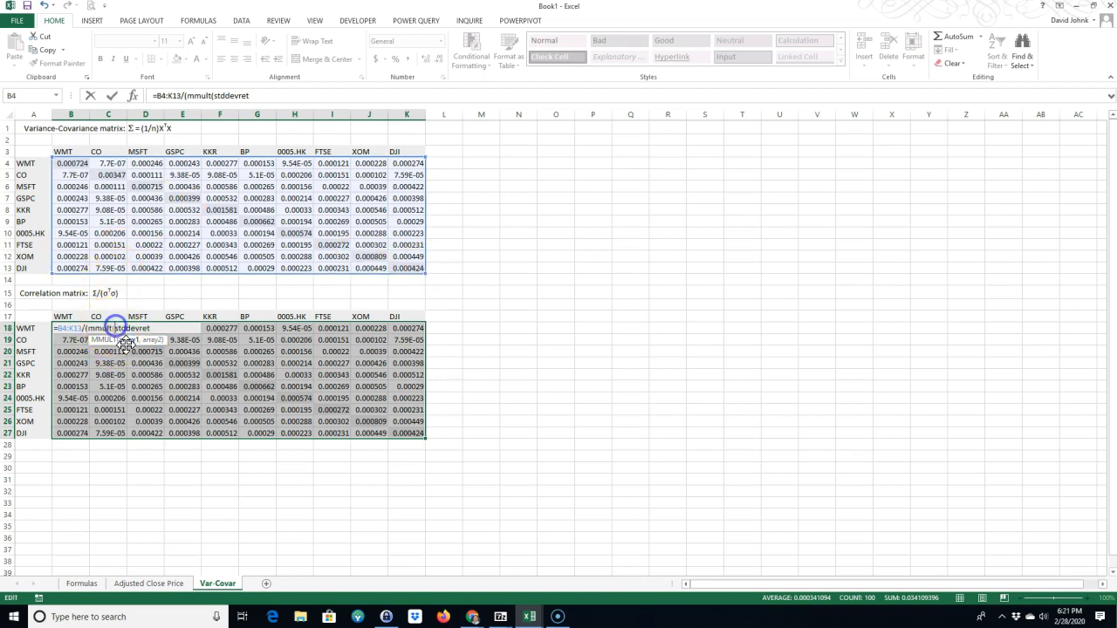
pyautogui.write('transpose')
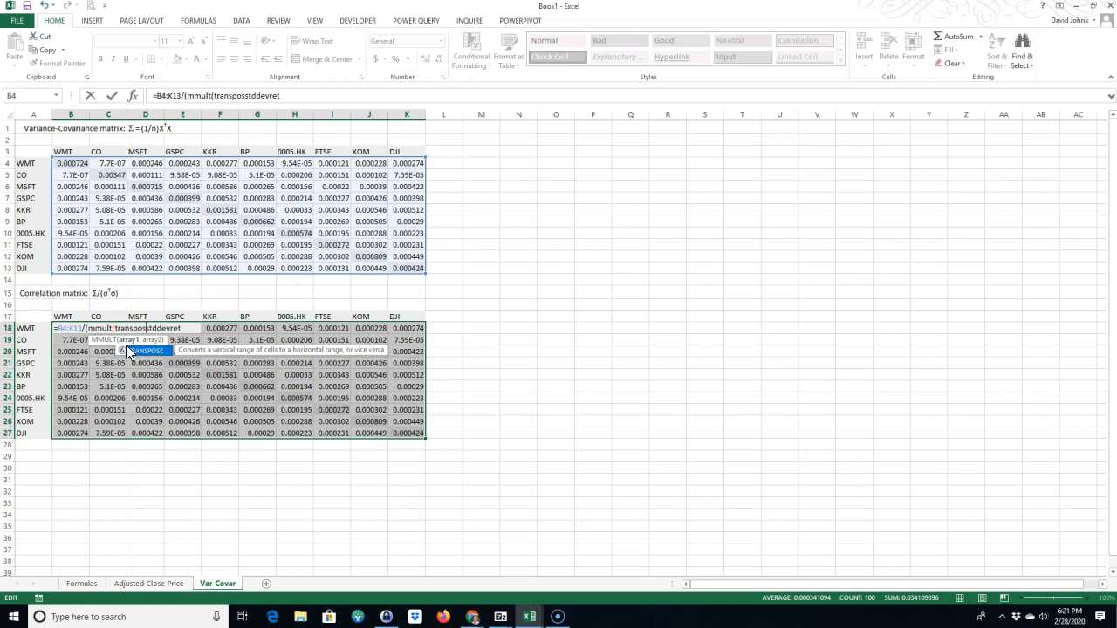
pyautogui.write('(')
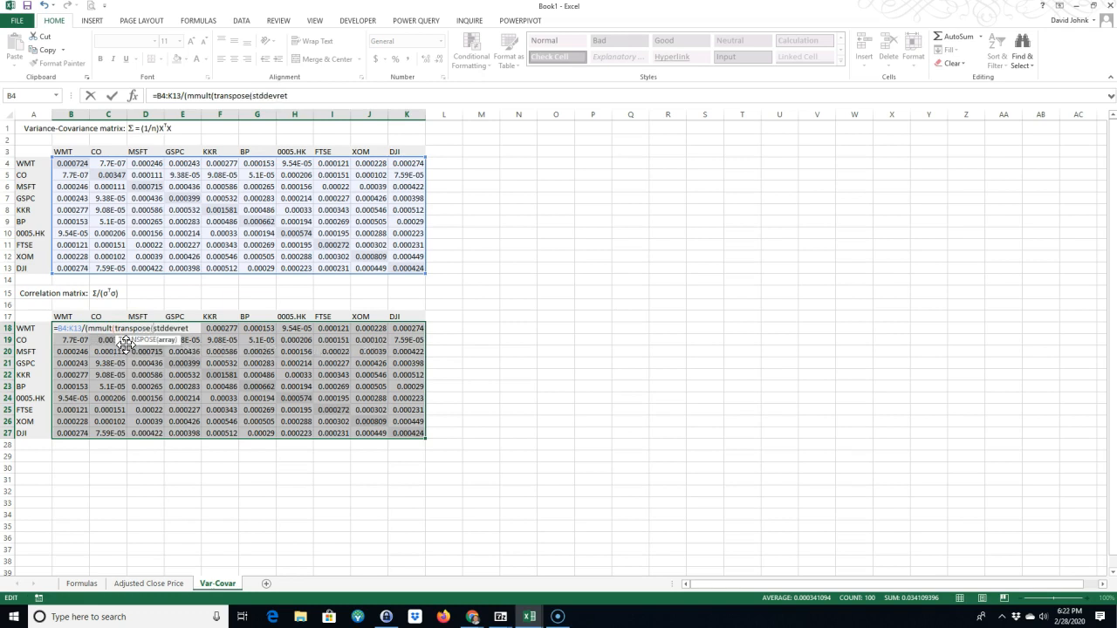
pyautogui.click(194, 328)
pyautogui.write(',stde')
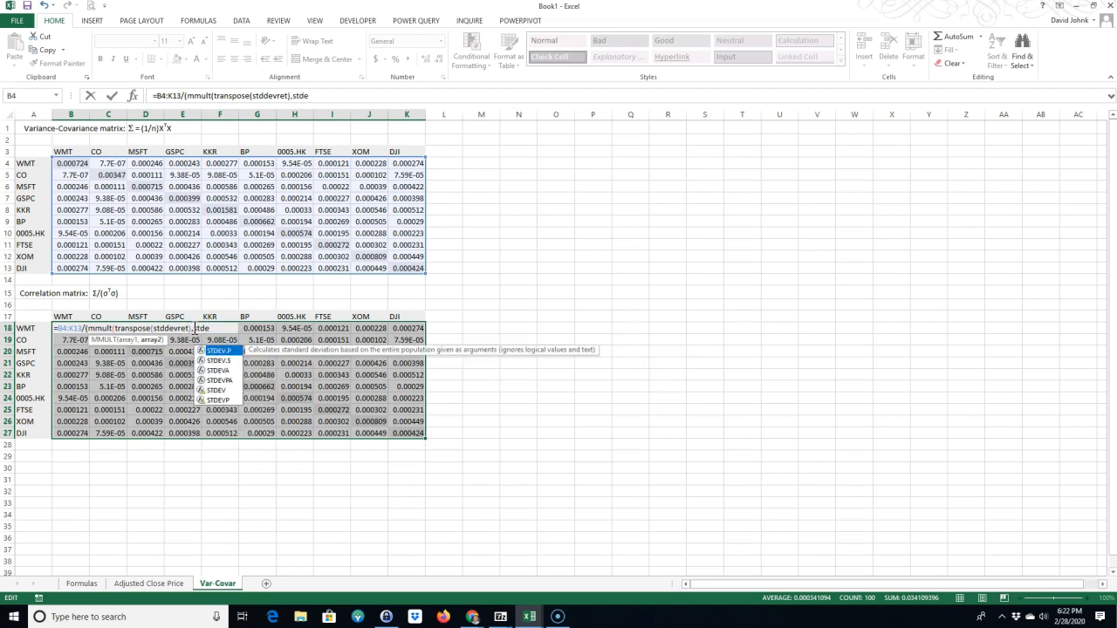
pyautogui.press('BackSpace')
pyautogui.write('devret')
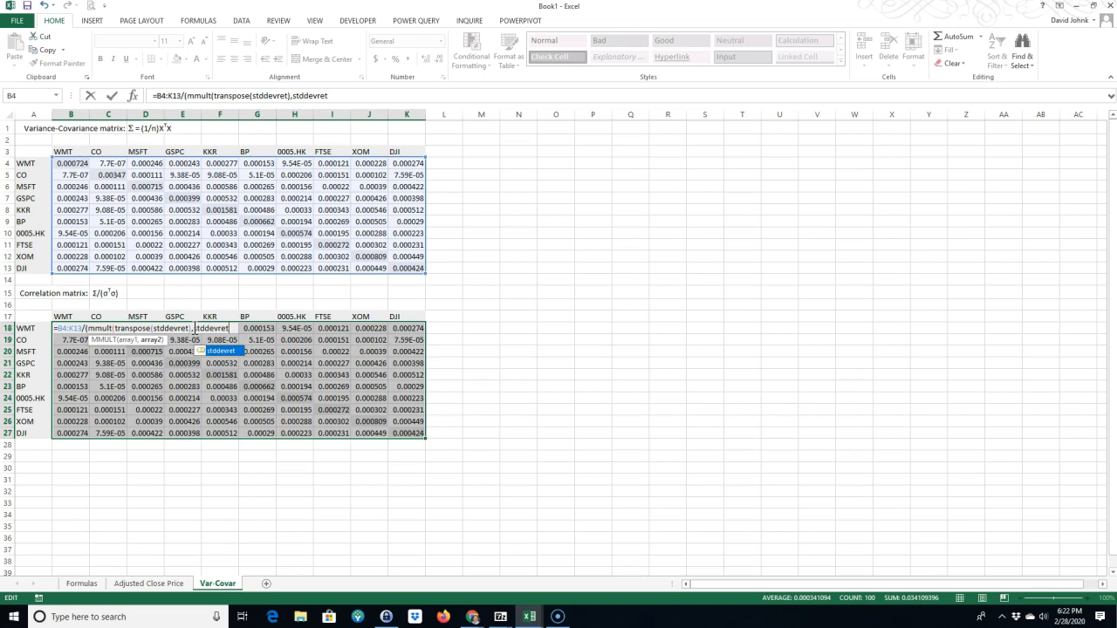
pyautogui.write(')')
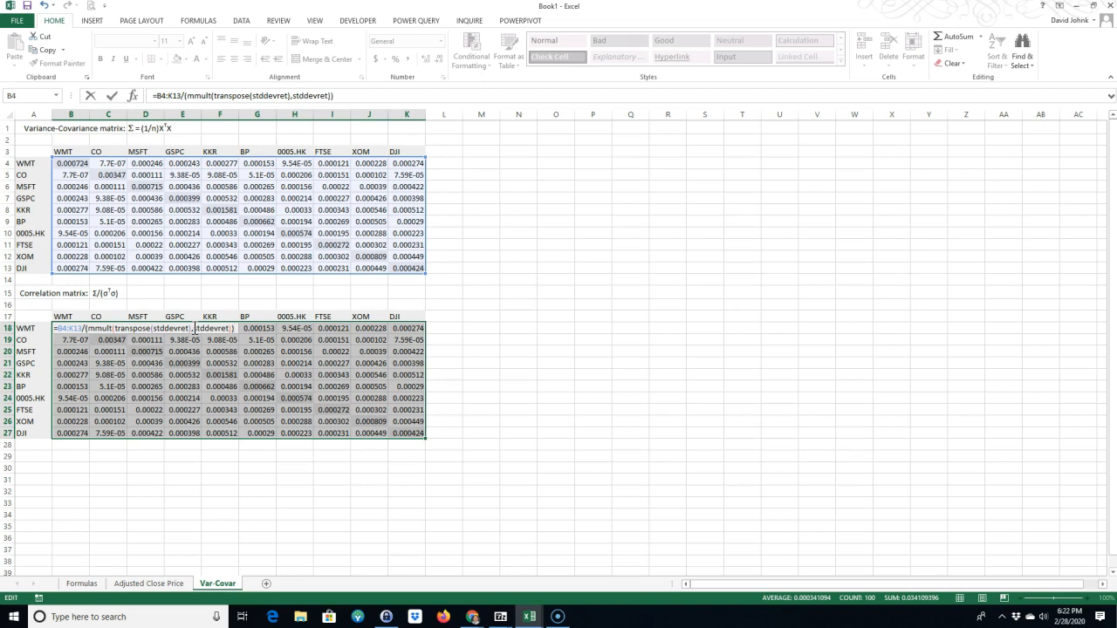
pyautogui.hotkey('ctrl', 'shift', 'Return')
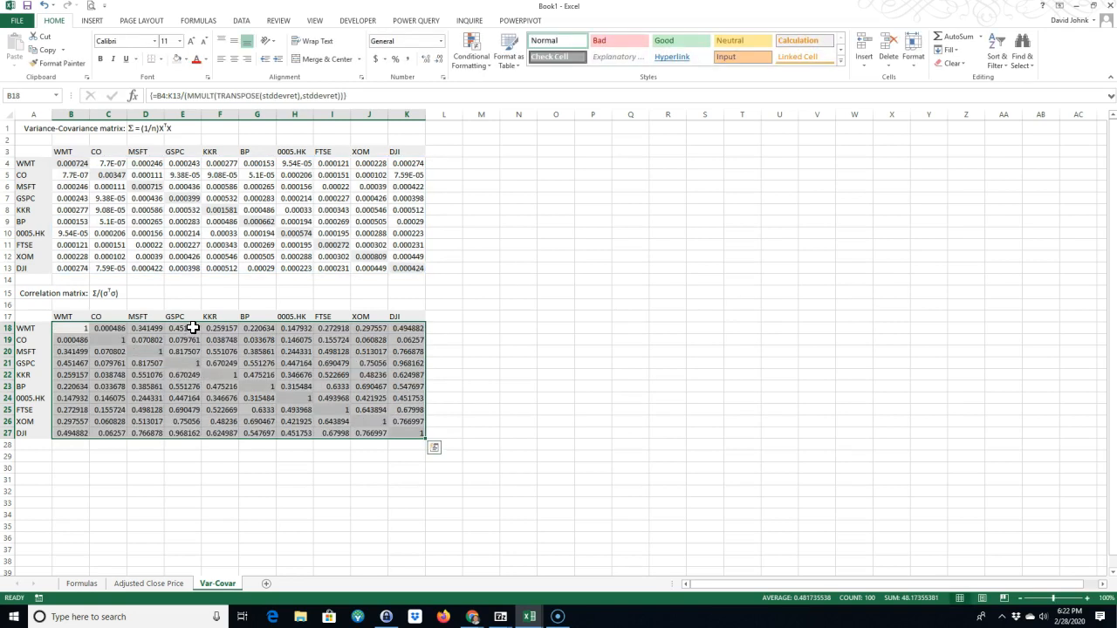
# Examine the diagonal of the correlation matrix and compare it with the variance-covariance matrix above.
pyautogui.click(262, 491)
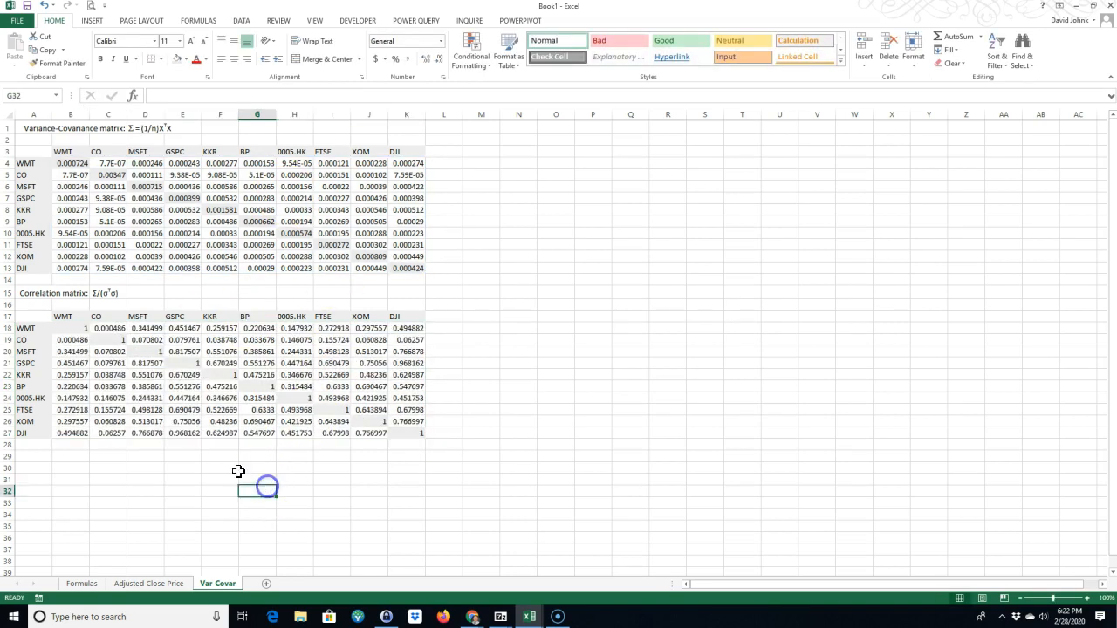
pyautogui.click(71, 328)
pyautogui.click(101, 340)
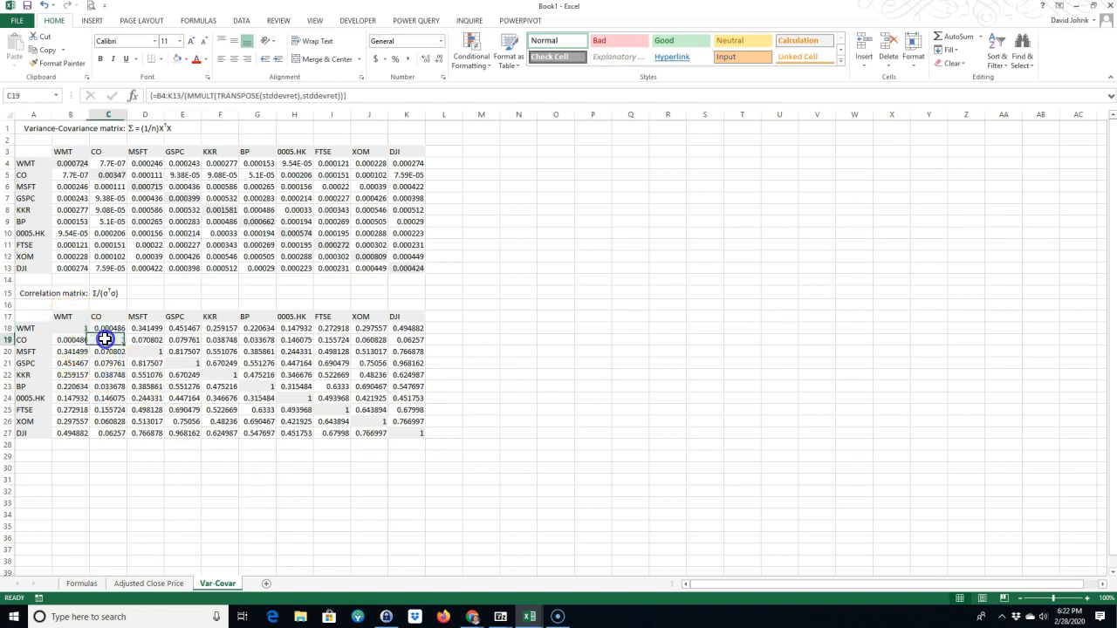
pyautogui.moveTo(35, 329); pyautogui.dragTo(77, 321)
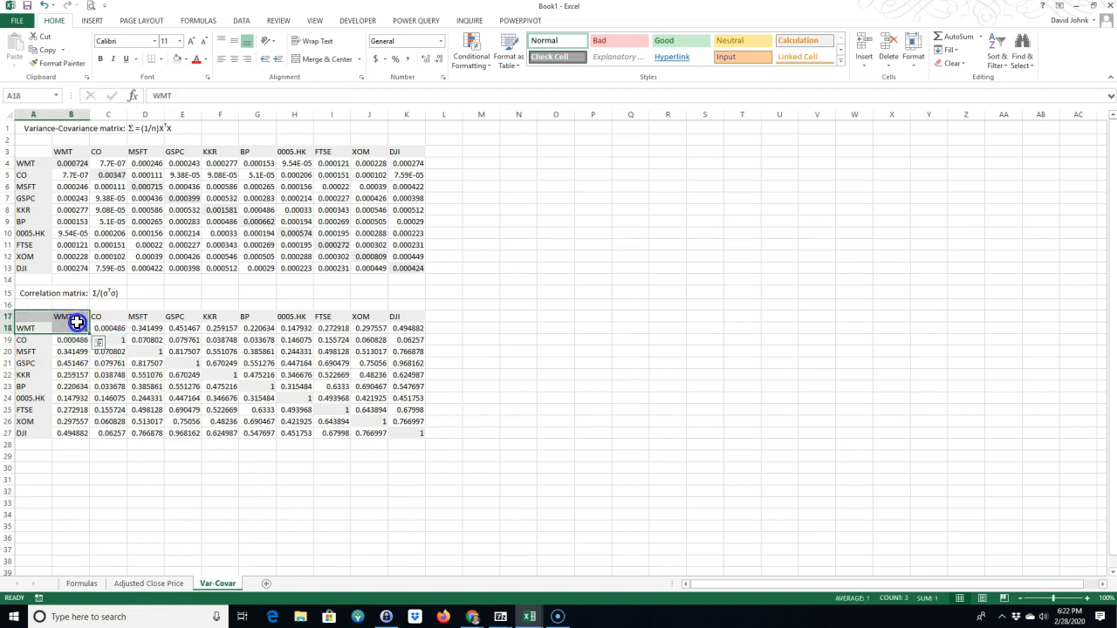
pyautogui.click(119, 340)
pyautogui.click(154, 351)
pyautogui.click(198, 366)
pyautogui.click(212, 368)
pyautogui.click(248, 382)
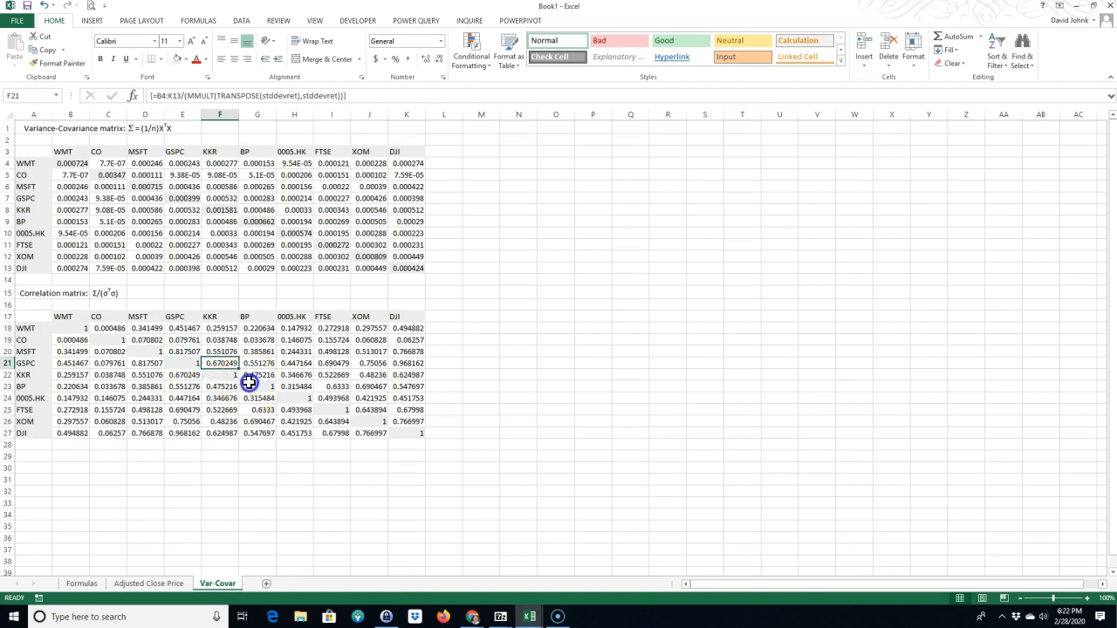
pyautogui.click(284, 392)
pyautogui.click(263, 490)
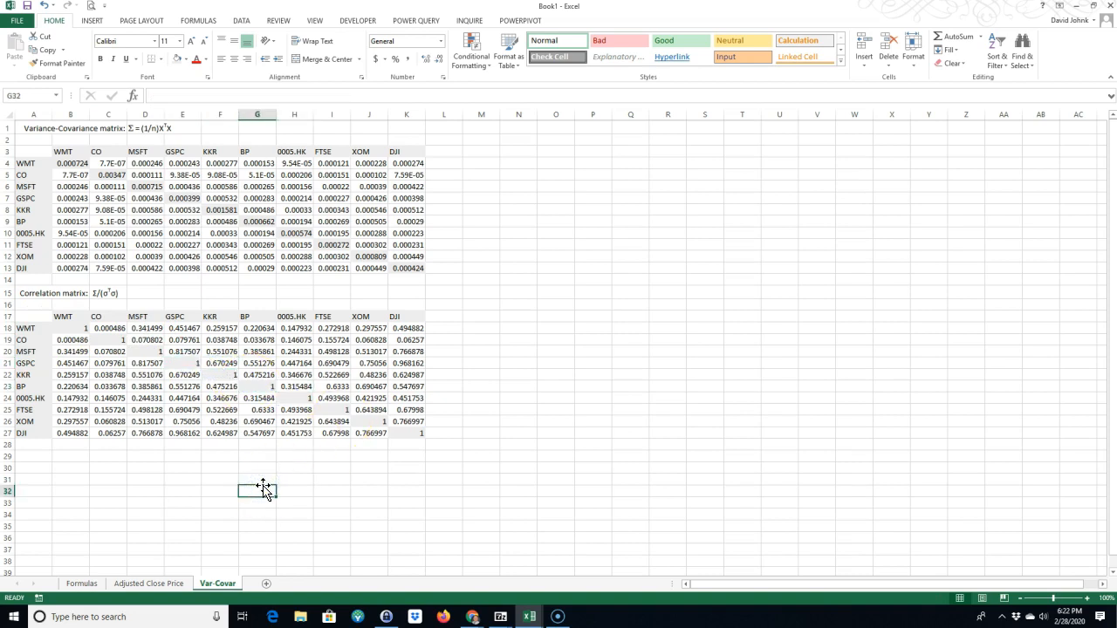
pyautogui.moveTo(68, 162); pyautogui.dragTo(223, 210)
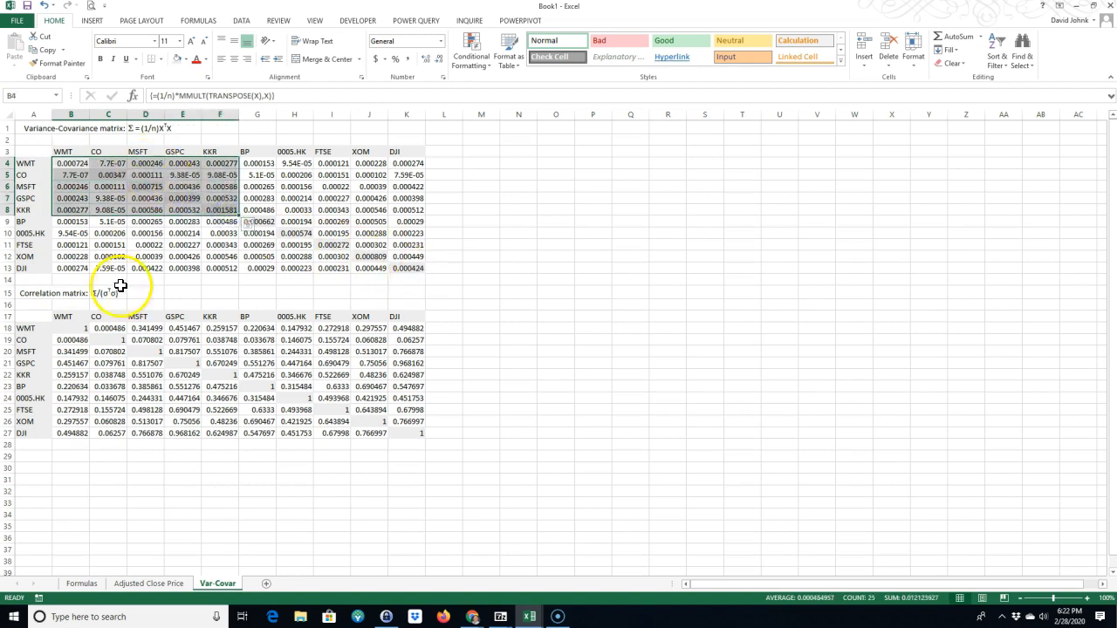
pyautogui.click(244, 494)
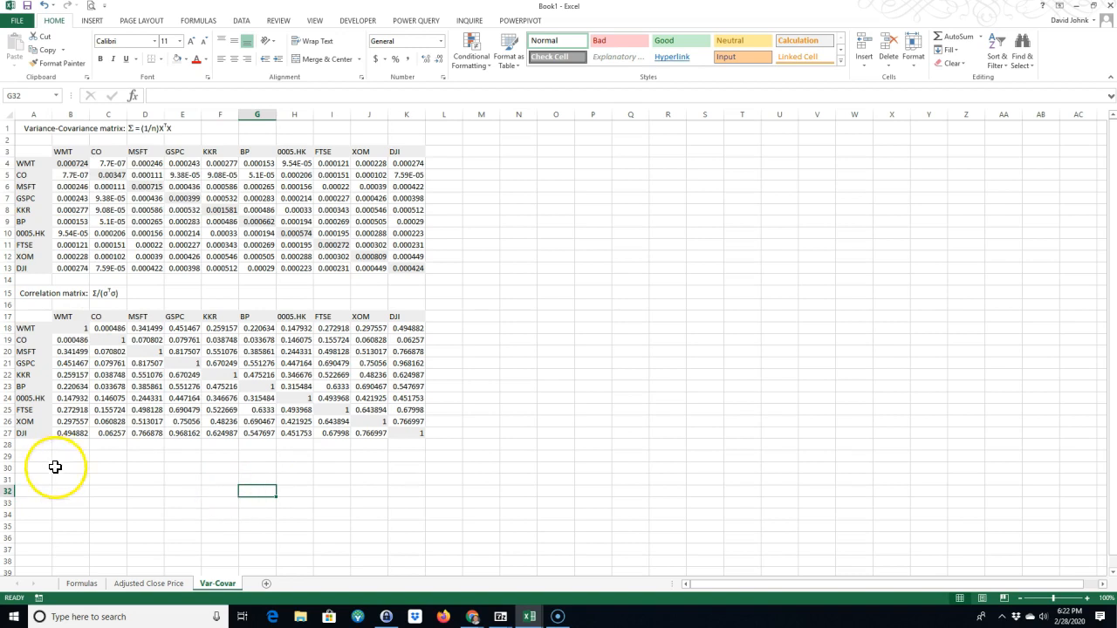
# Add a new worksheet after Var-Covar and name it Portfolio.
pyautogui.click(82, 583)
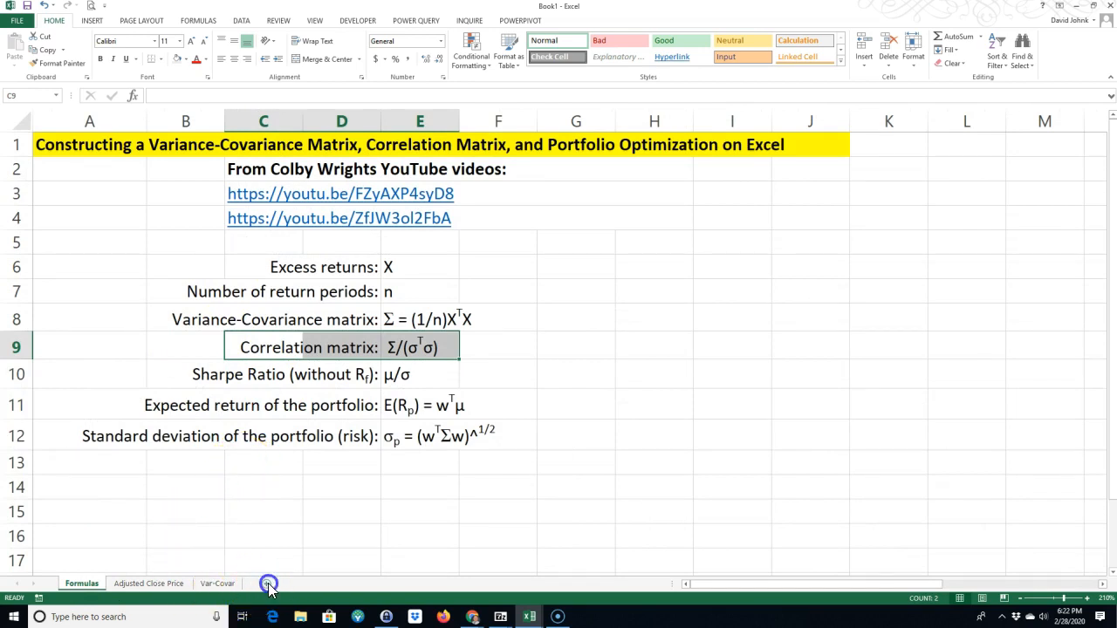
pyautogui.click(266, 583)
pyautogui.moveTo(125, 584)
pyautogui.mouseDown()
pyautogui.moveTo(284, 590)
pyautogui.moveTo(261, 585)
pyautogui.mouseUp()
pyautogui.click(262, 583)
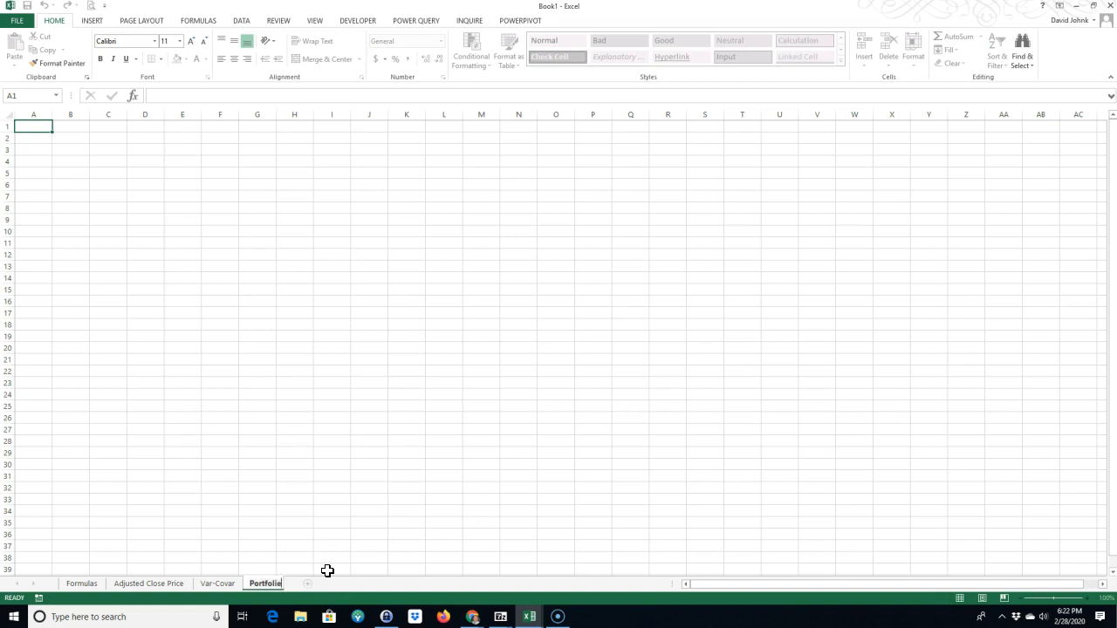
pyautogui.write('Portfolio')
pyautogui.press('Return')
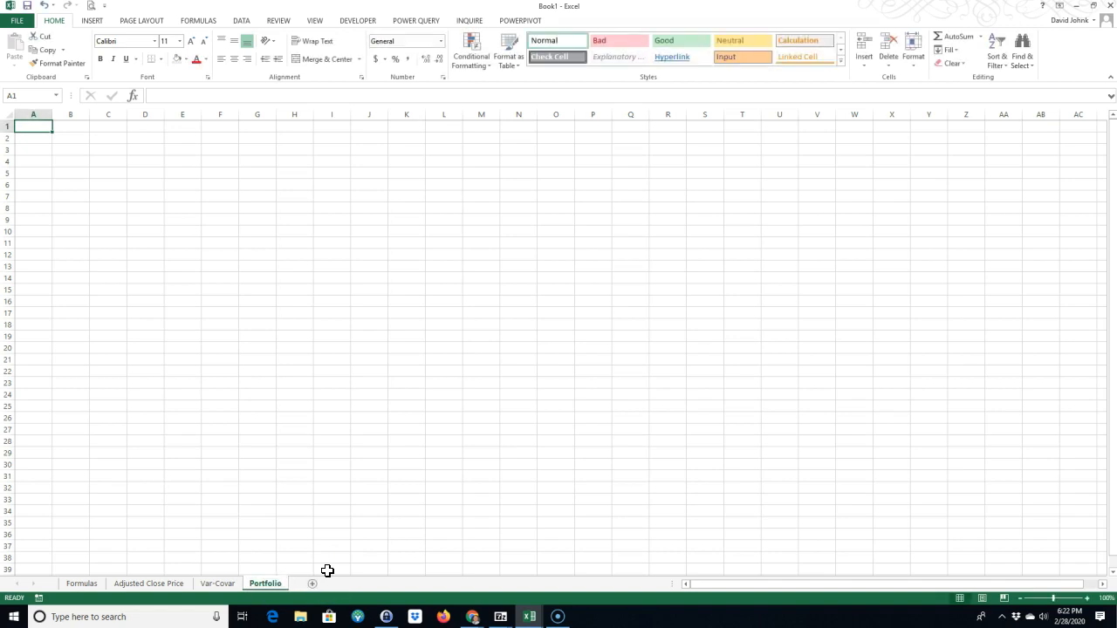
pyautogui.click(376, 291)
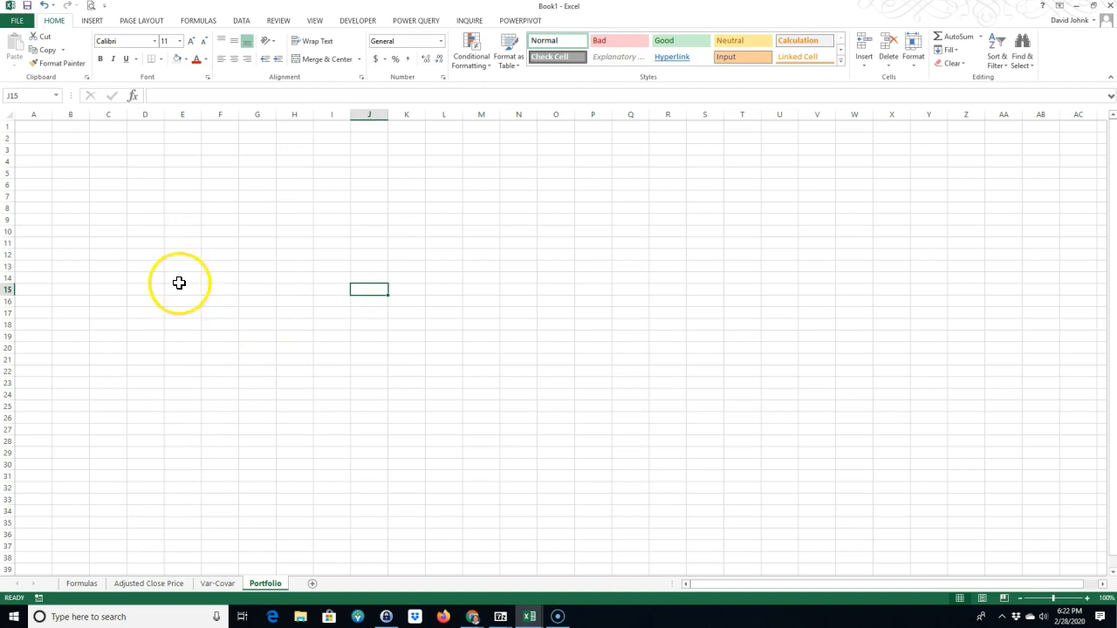
# Insert the µ symbol as a column heading in cell B1 of the Portfolio sheet.
pyautogui.click(73, 127)
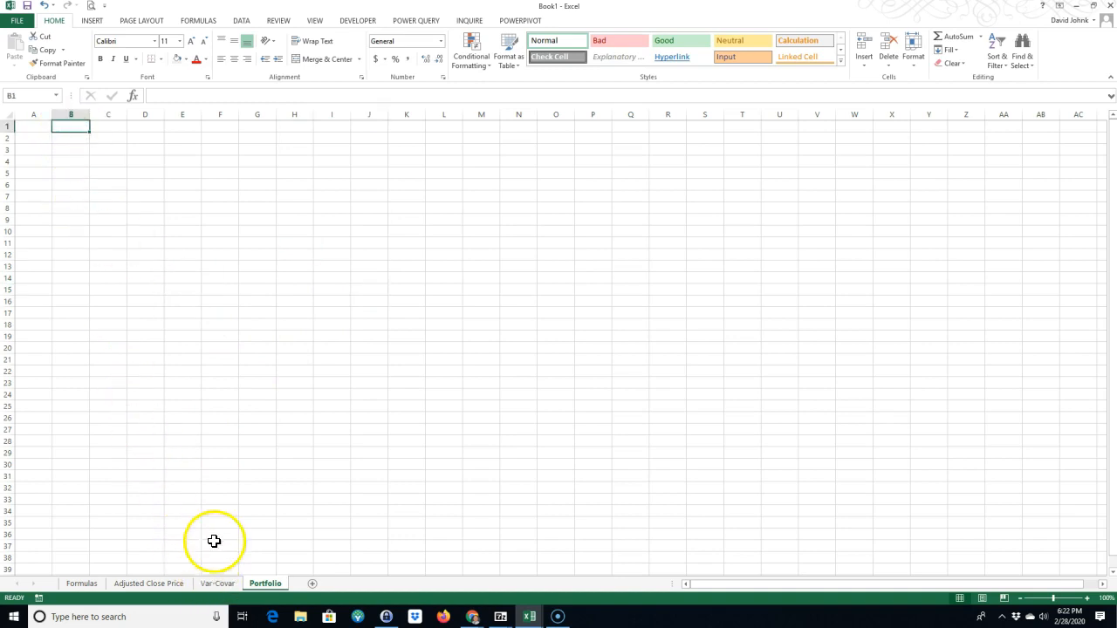
pyautogui.click(103, 21)
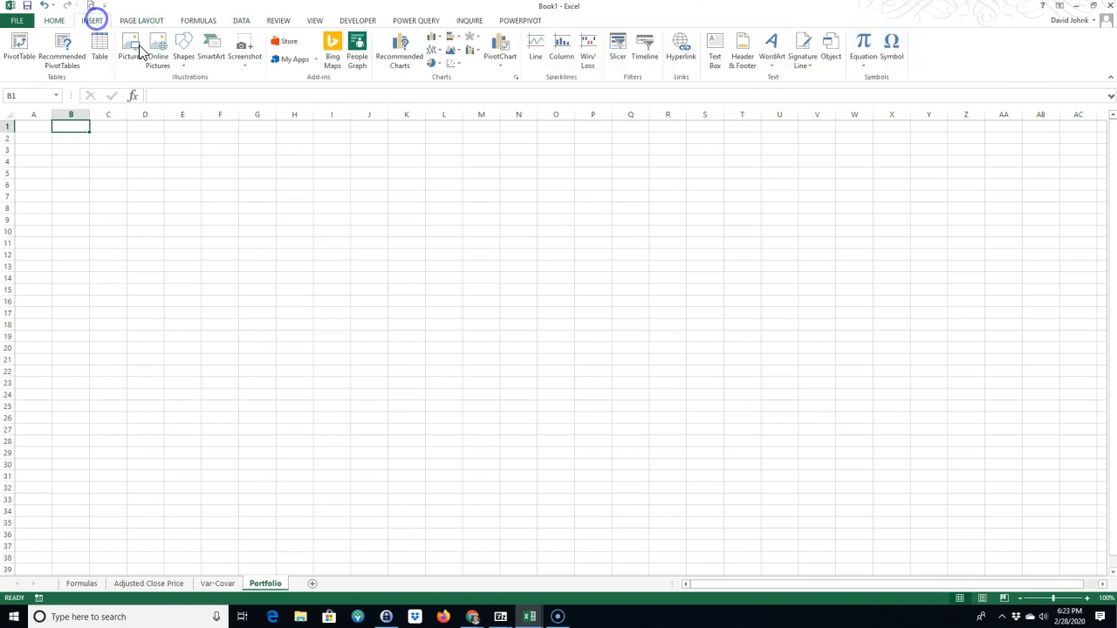
pyautogui.click(890, 55)
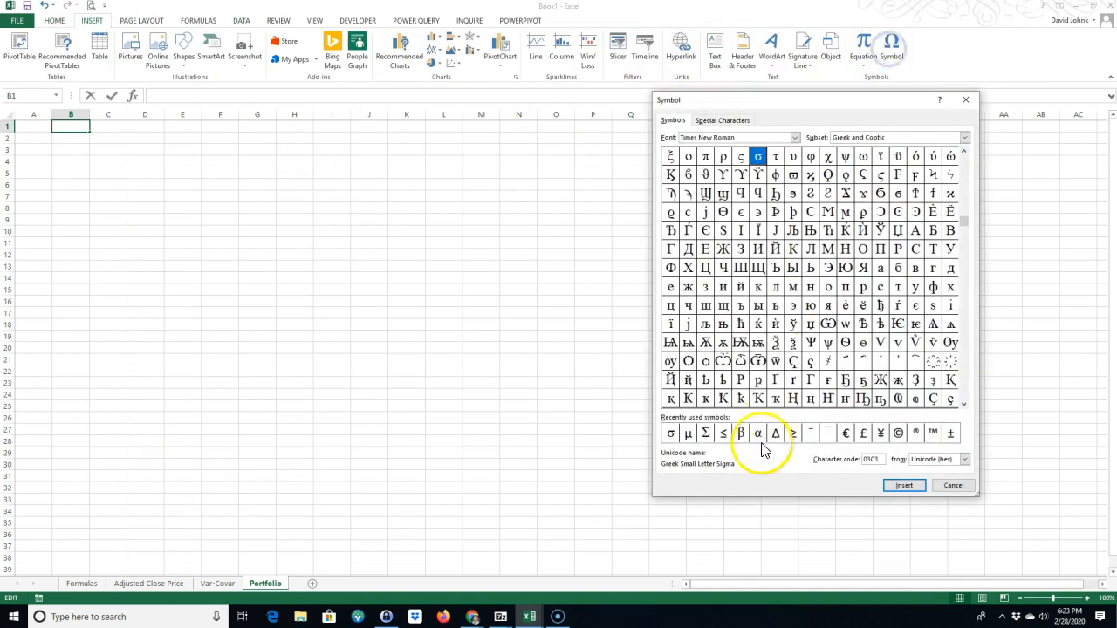
pyautogui.click(688, 433)
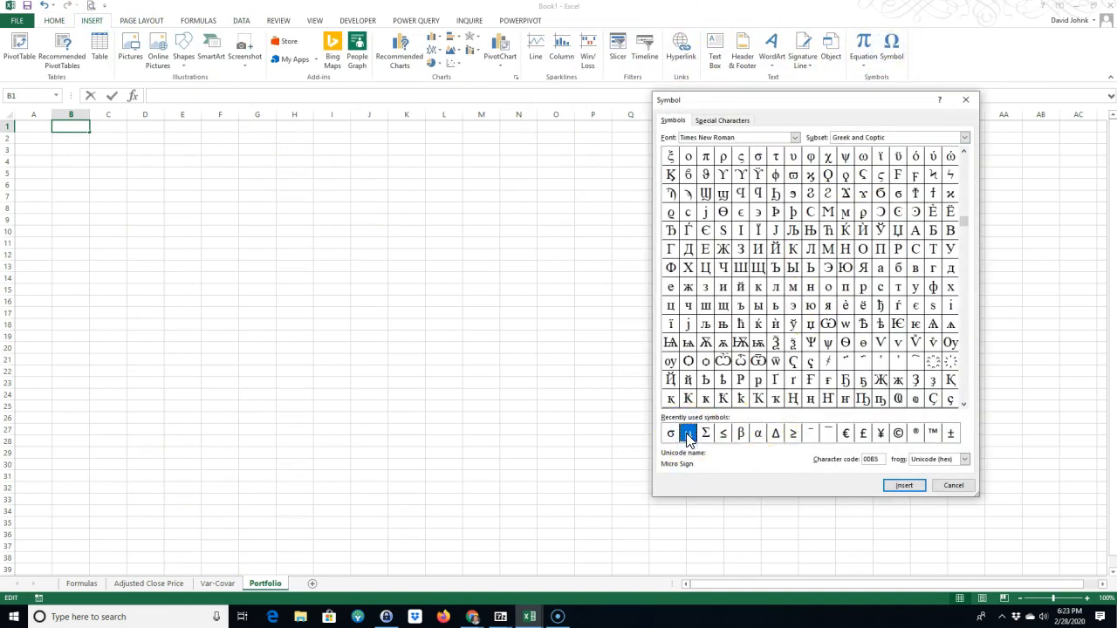
pyautogui.press('Return')
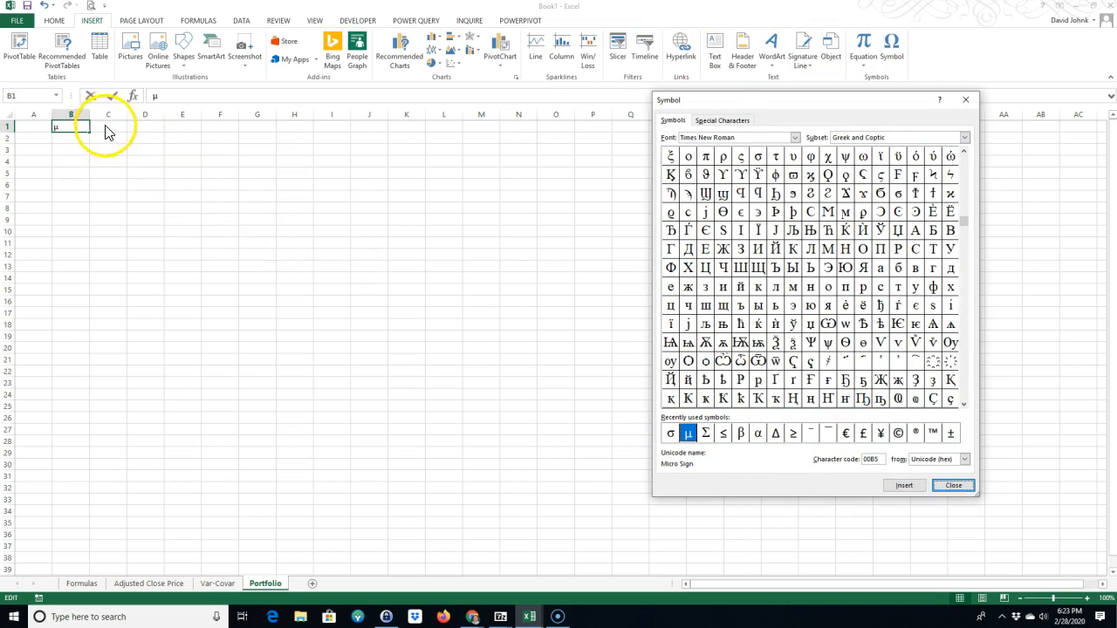
pyautogui.click(953, 486)
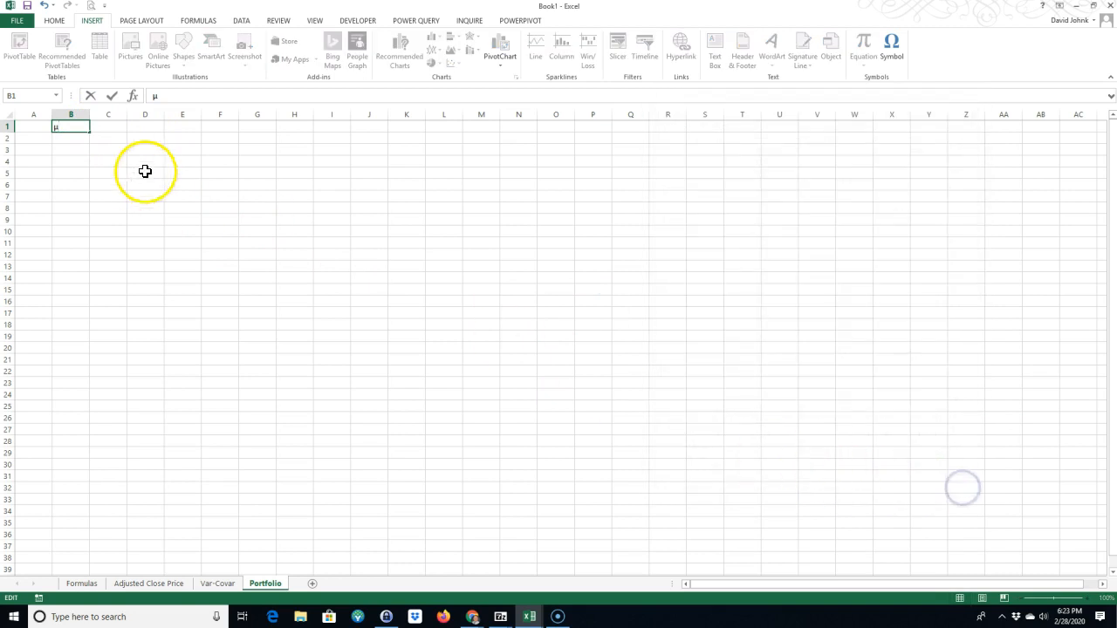
# Insert the σ symbol as a column heading in cell C1.
pyautogui.click(117, 130)
pyautogui.click(892, 46)
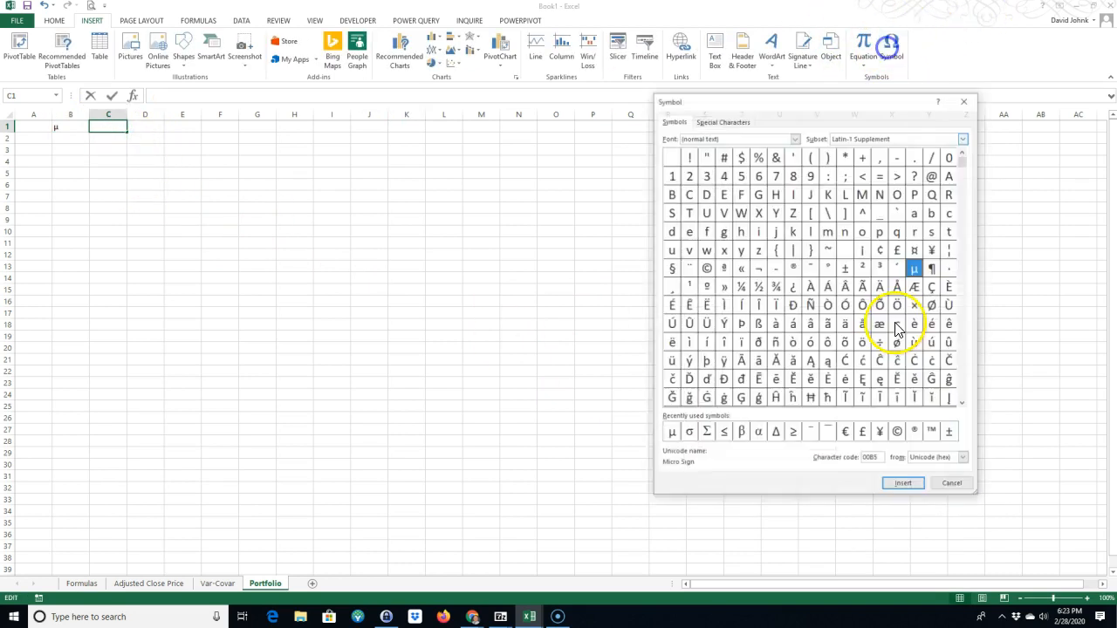
pyautogui.doubleClick(688, 435)
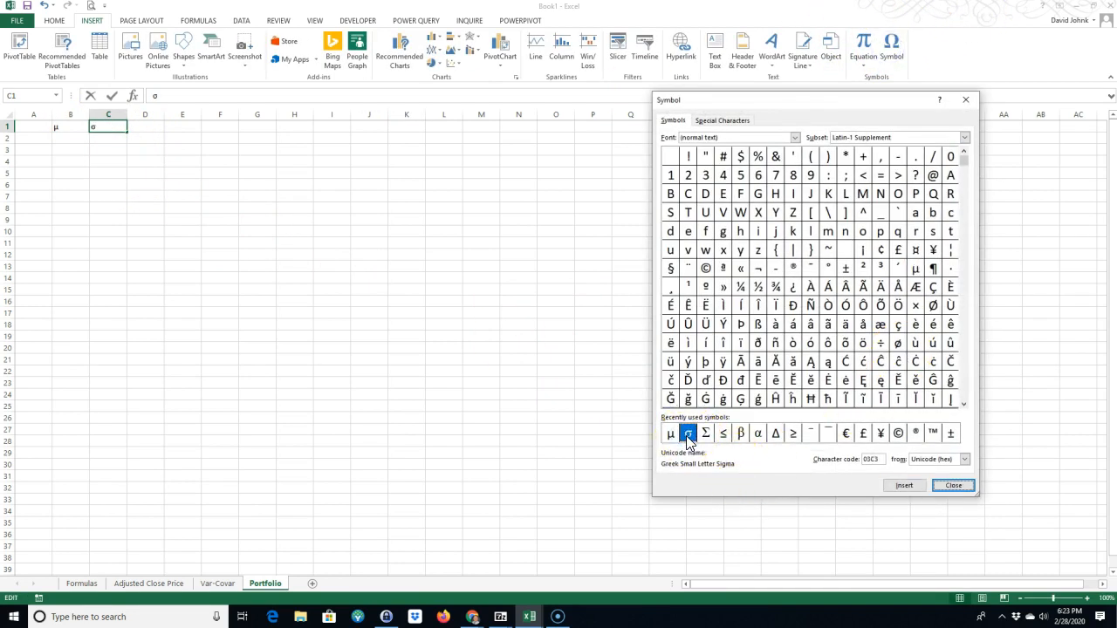
pyautogui.press('Escape')
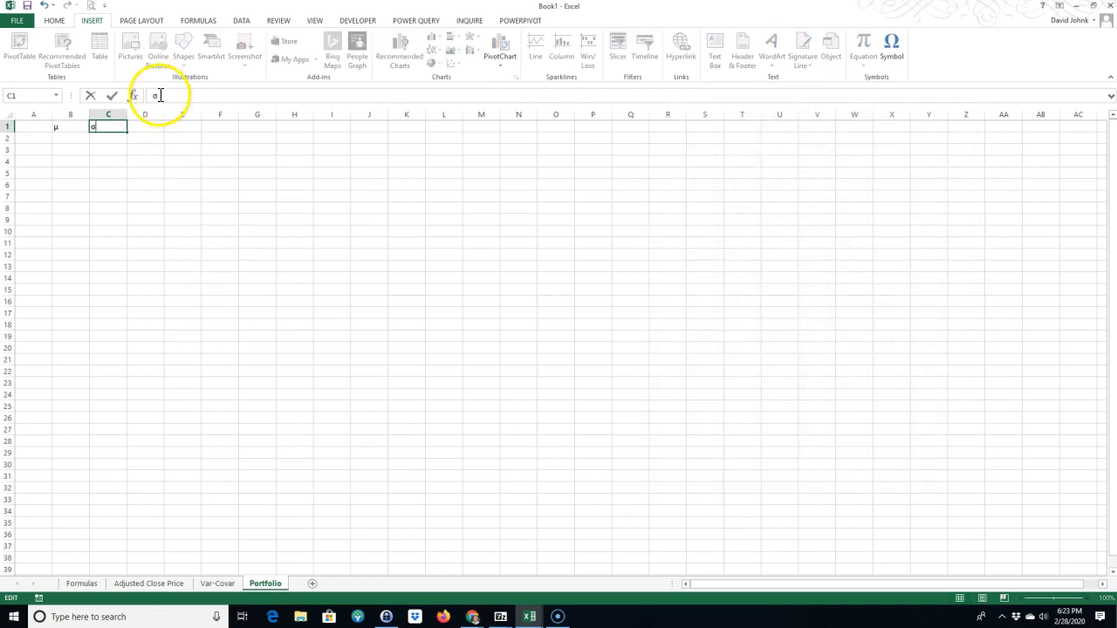
# Enter the heading σ/µ in cell D1 using the inserted symbols with a slash between them.
pyautogui.click(142, 130)
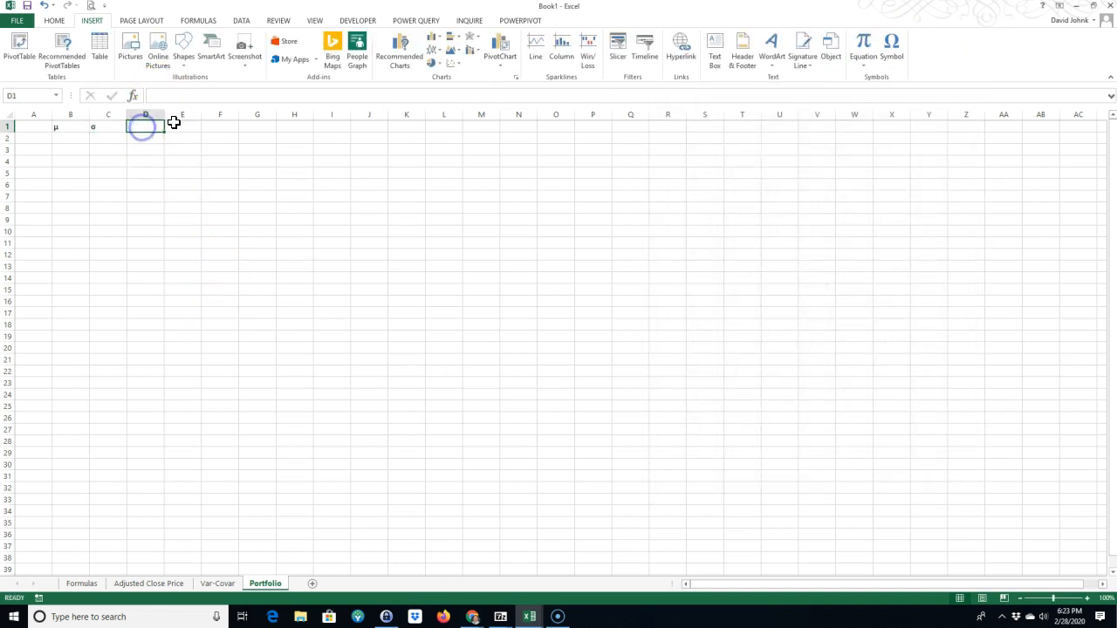
pyautogui.click(891, 48)
pyautogui.click(668, 434)
pyautogui.doubleClick(670, 435)
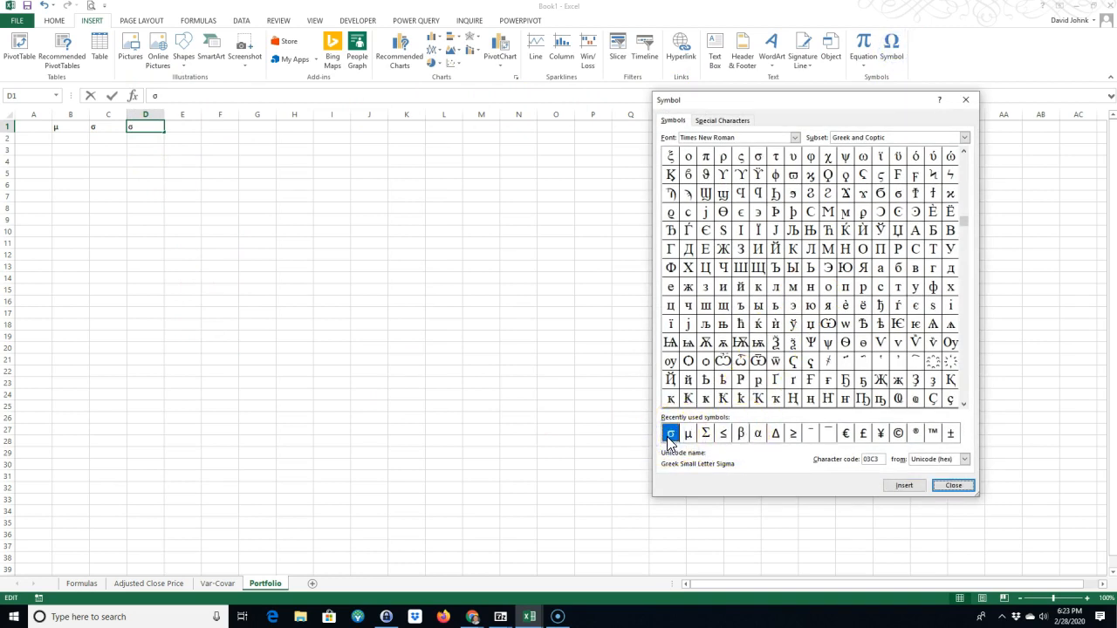
pyautogui.doubleClick(689, 434)
pyautogui.click(954, 486)
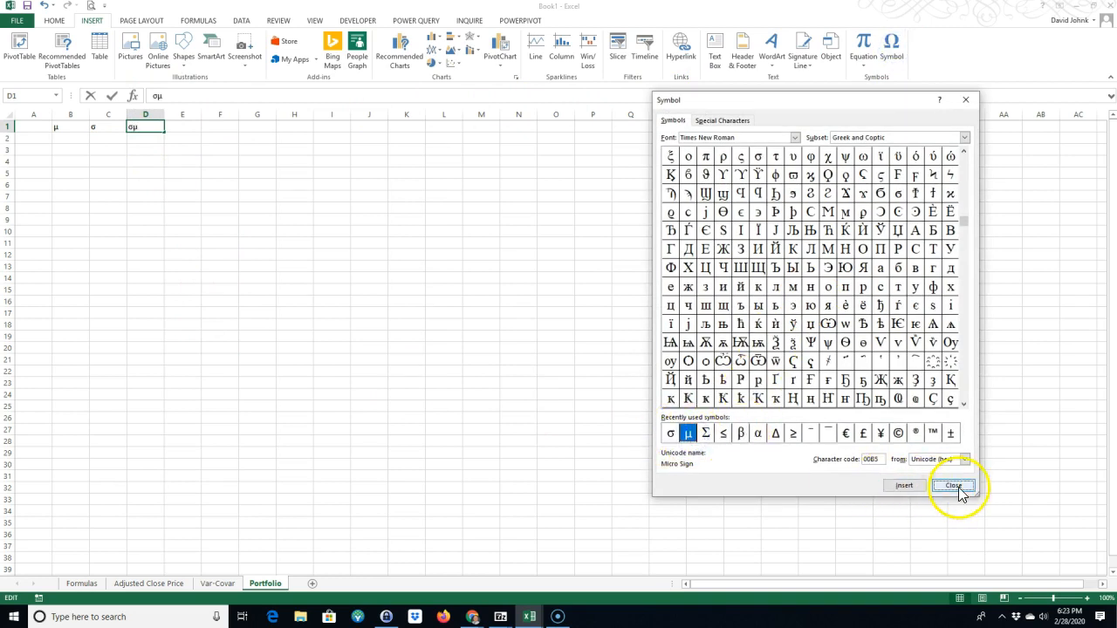
pyautogui.click(405, 395)
pyautogui.doubleClick(135, 127)
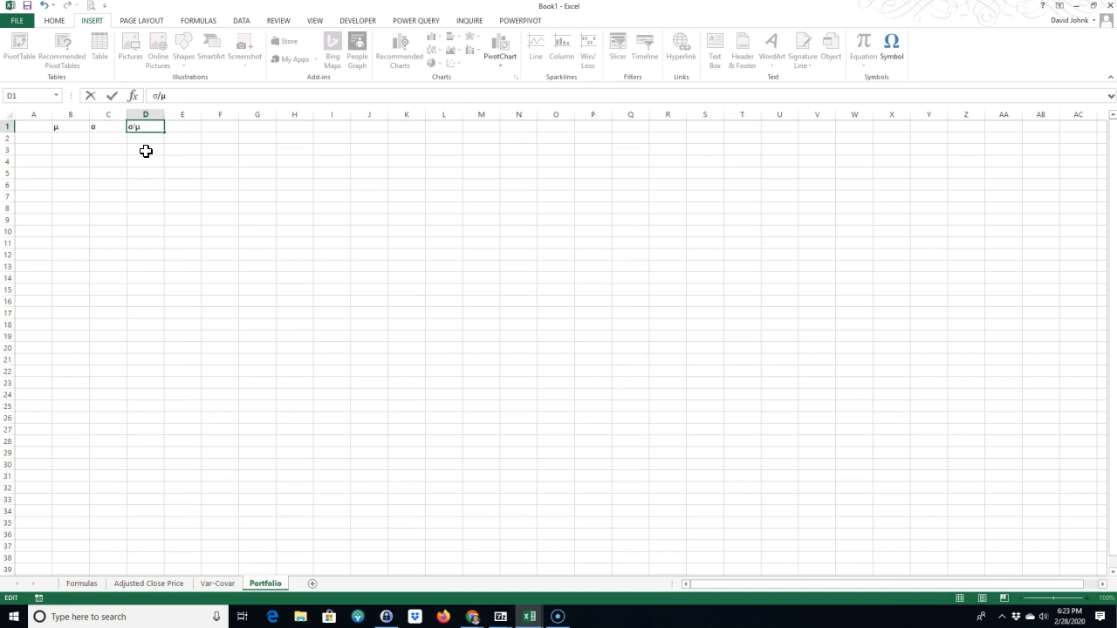
pyautogui.click(179, 194)
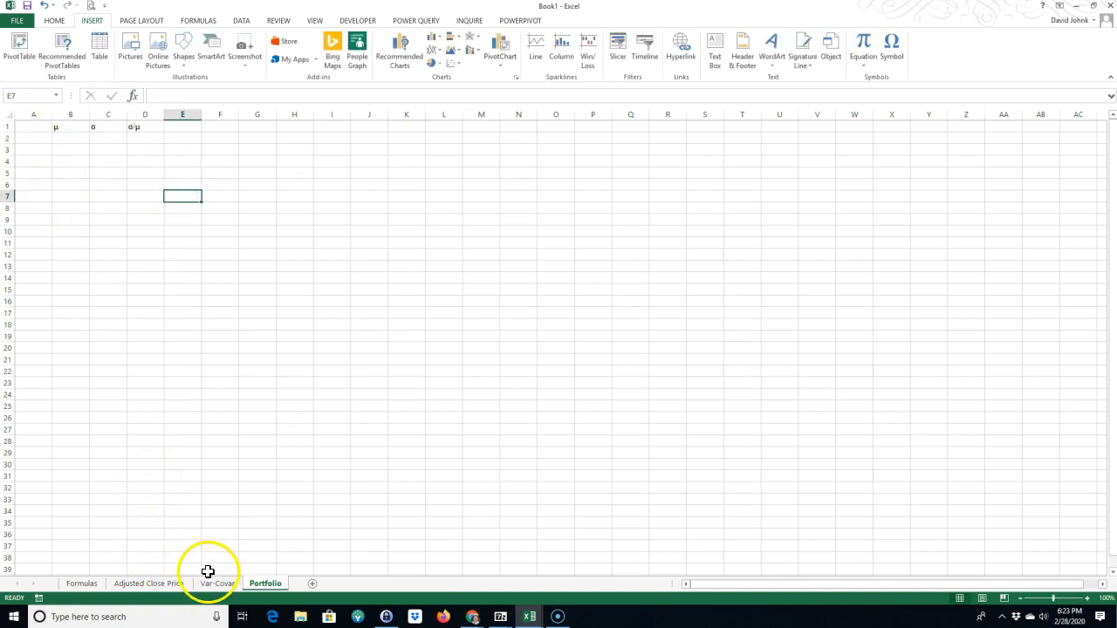
# Copy the ten ticker headings in L2:U2 above the Weekly Returns on the Adjusted Close Price sheet.
pyautogui.click(167, 584)
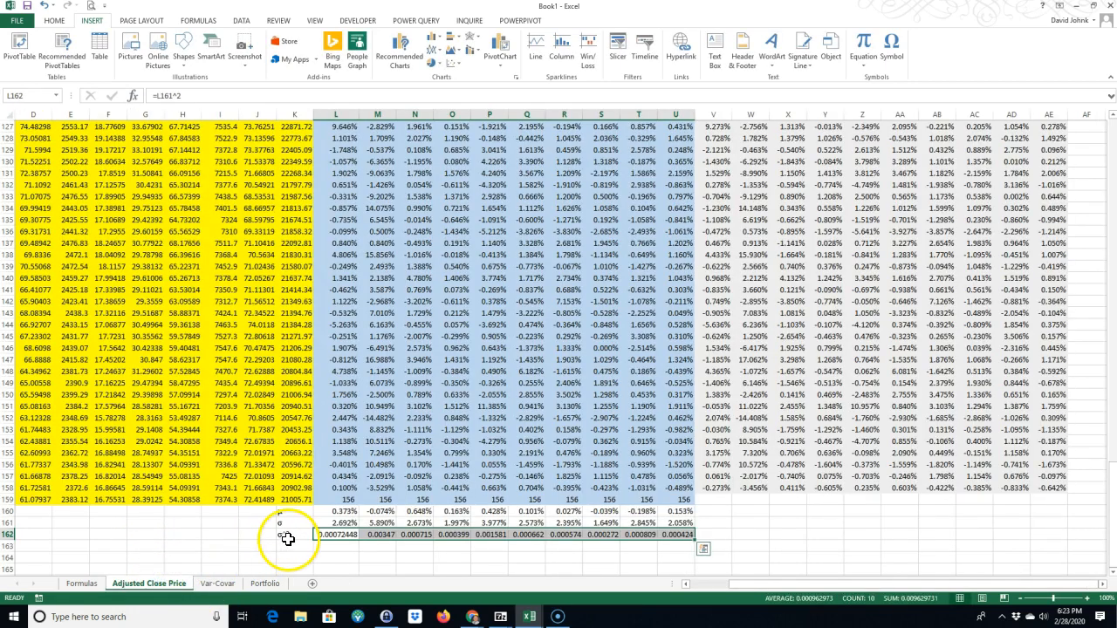
pyautogui.scroll(17, 349, 424)
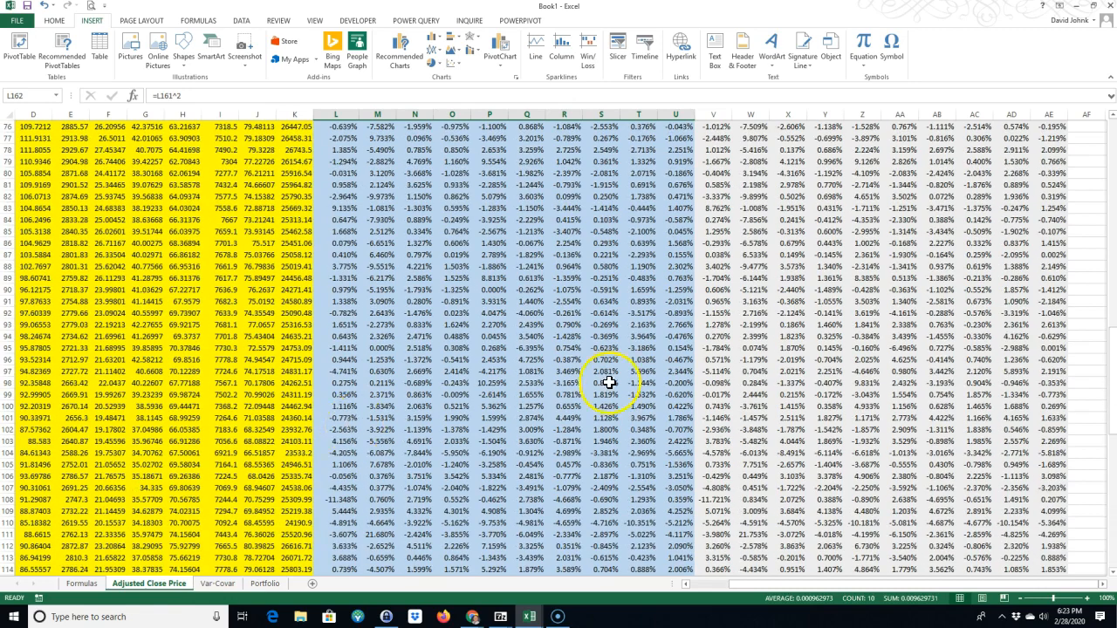
pyautogui.moveTo(1109, 361); pyautogui.dragTo(1101, 115)
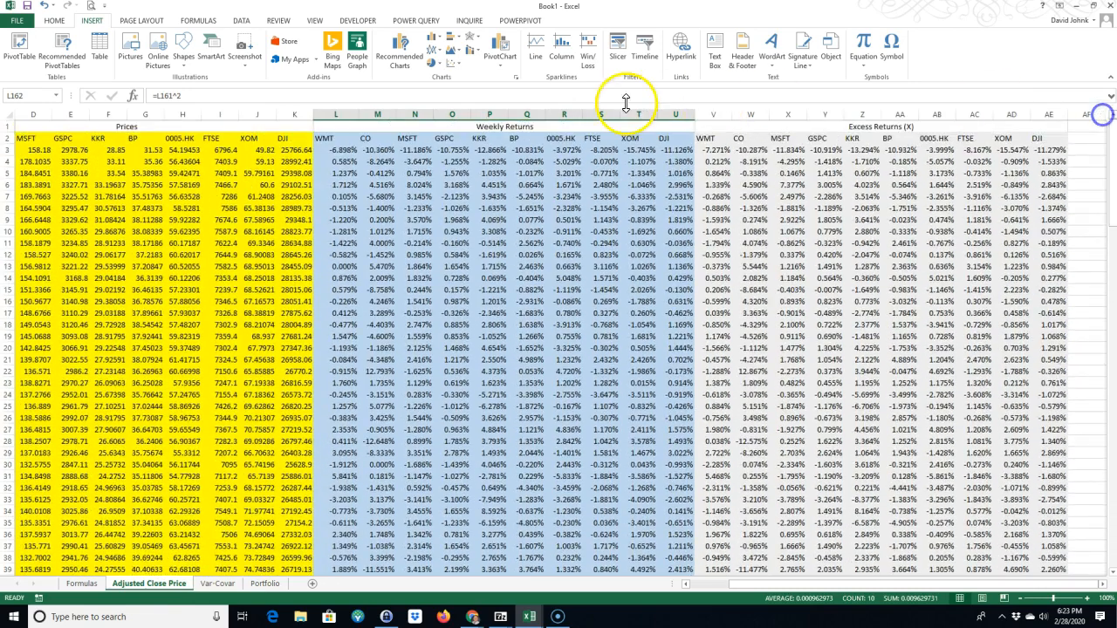
pyautogui.moveTo(330, 139); pyautogui.dragTo(673, 139)
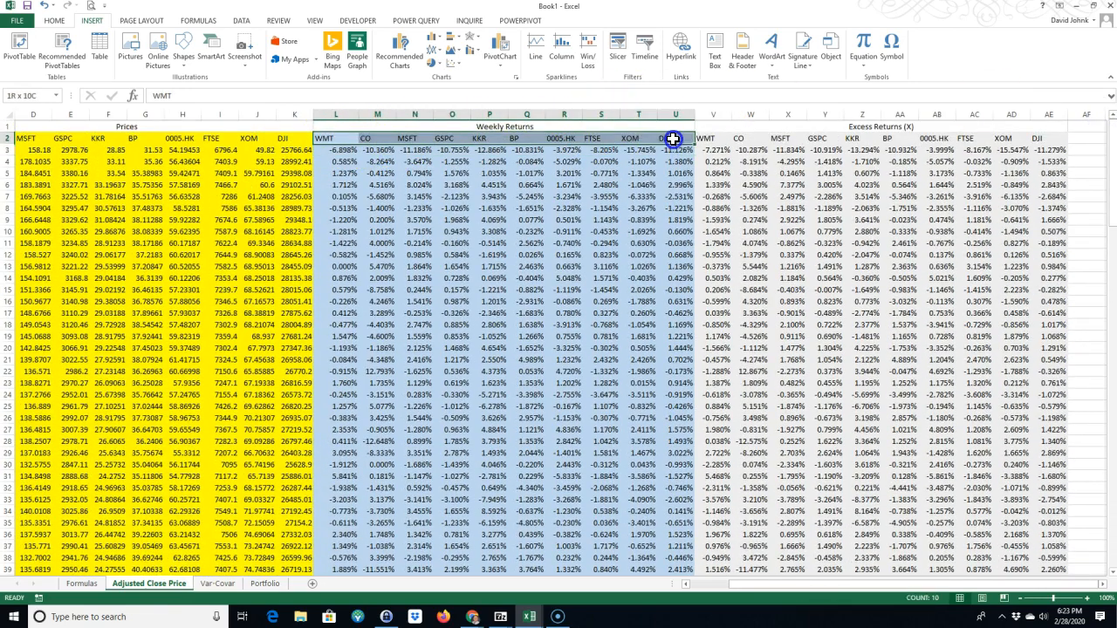
pyautogui.rightClick(674, 141)
pyautogui.click(698, 160)
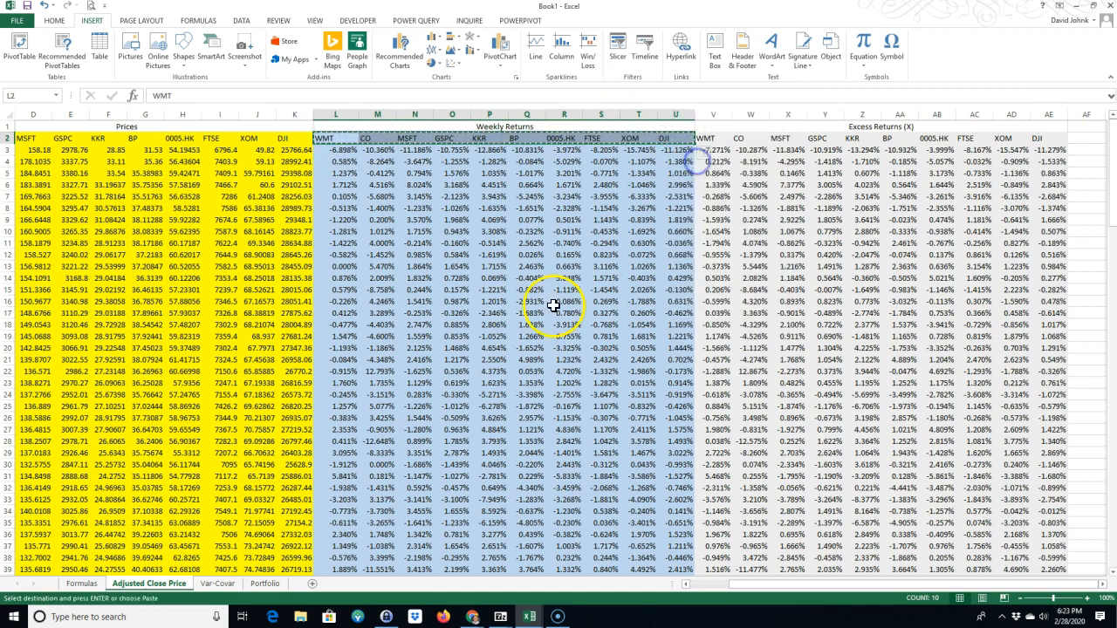
# Paste the copied tickers transposed into column A of the Portfolio sheet, starting at A2.
pyautogui.click(265, 583)
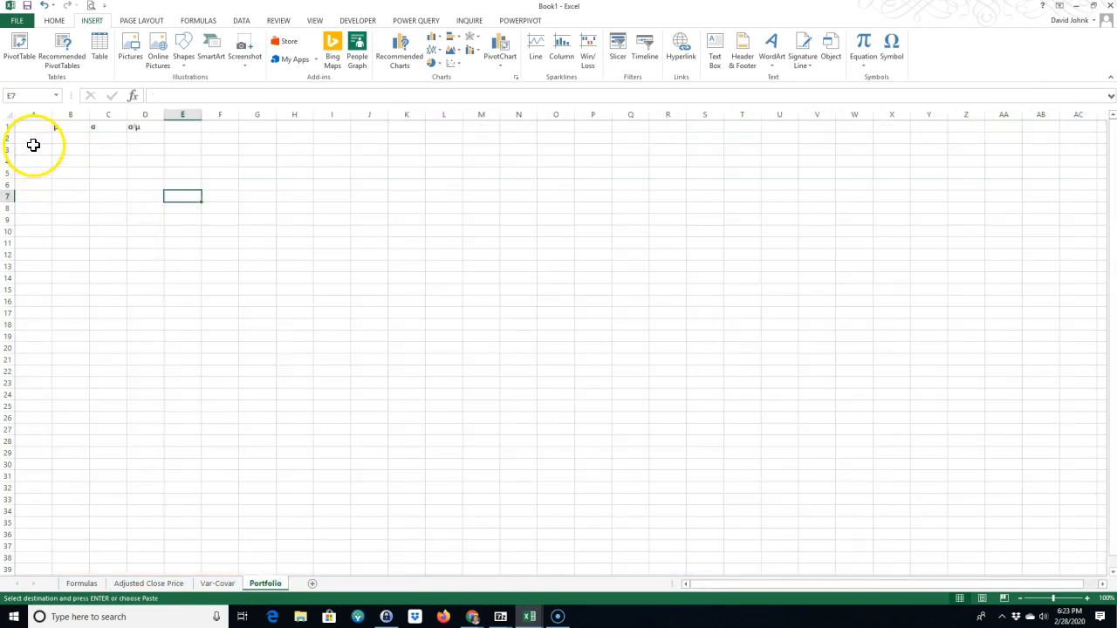
pyautogui.click(31, 139)
pyautogui.rightClick(31, 139)
pyautogui.click(116, 198)
pyautogui.click(104, 345)
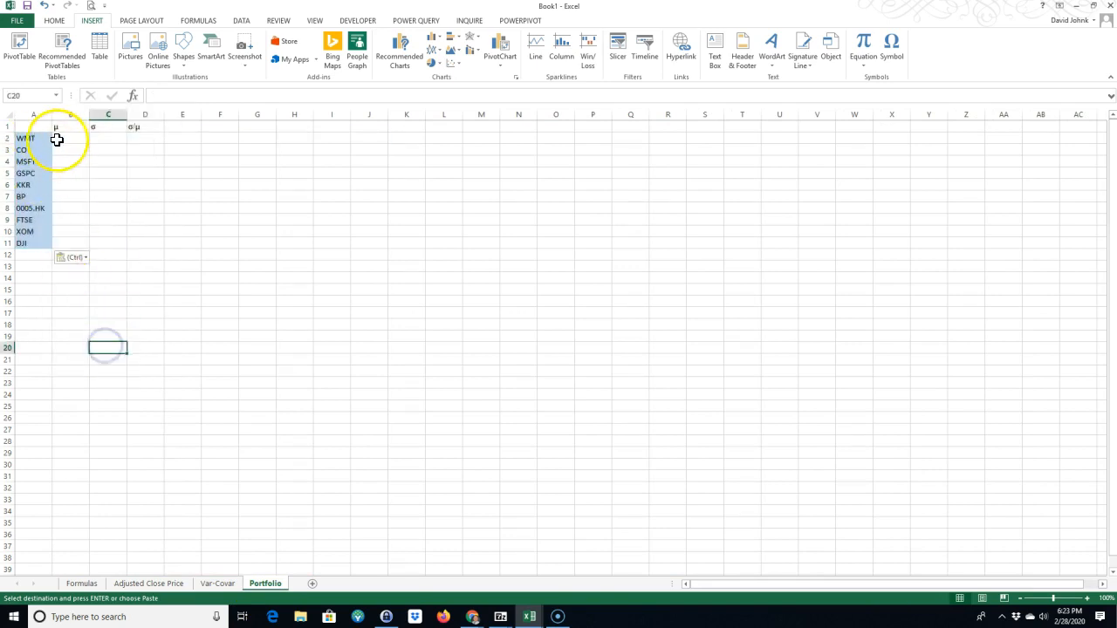
# Fill B2:B11 with the mean returns using the array formula =TRANSPOSE(meanret).
pyautogui.moveTo(71, 138); pyautogui.dragTo(75, 244)
pyautogui.click(79, 257)
pyautogui.click(42, 140)
pyautogui.click(192, 228)
pyautogui.moveTo(78, 140); pyautogui.dragTo(85, 244)
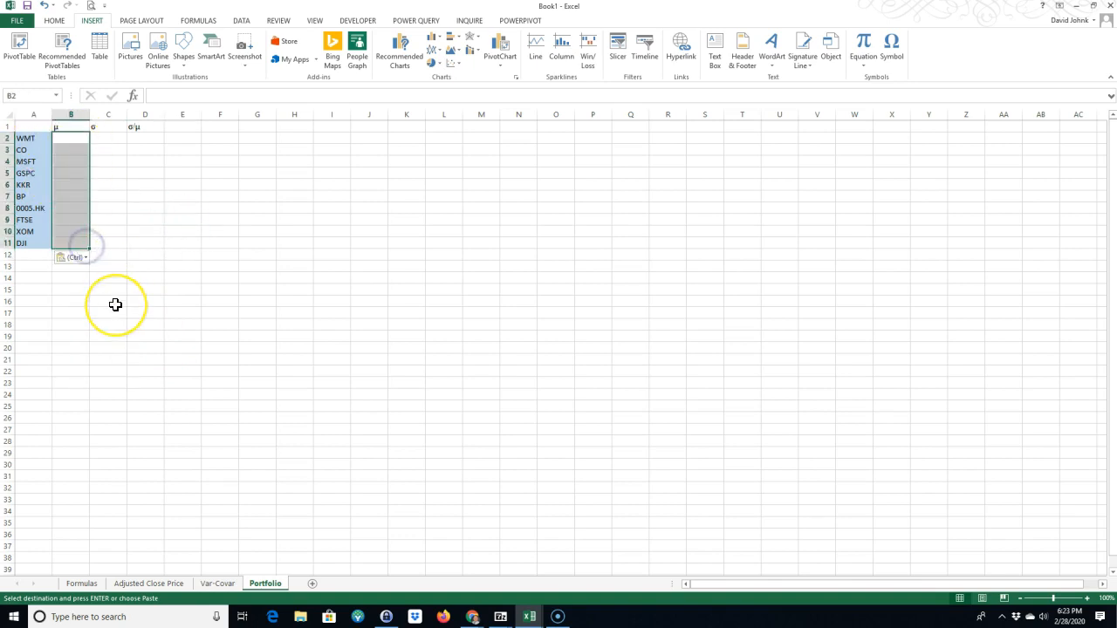
pyautogui.write('=trpo')
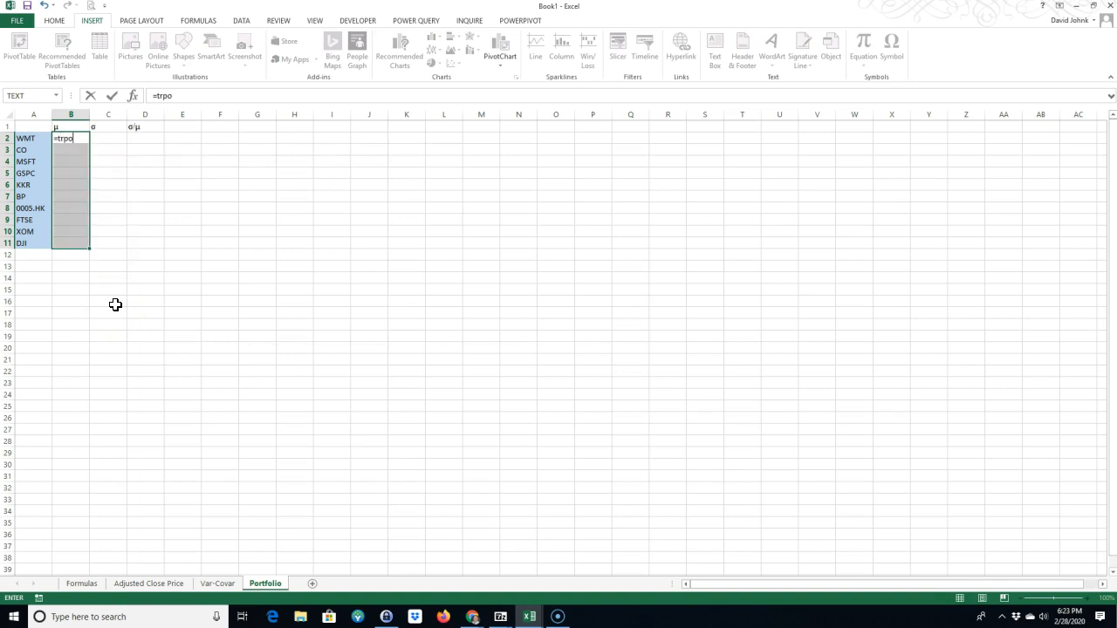
pyautogui.press('BackSpace')
pyautogui.press('BackSpace')
pyautogui.write('anspose')
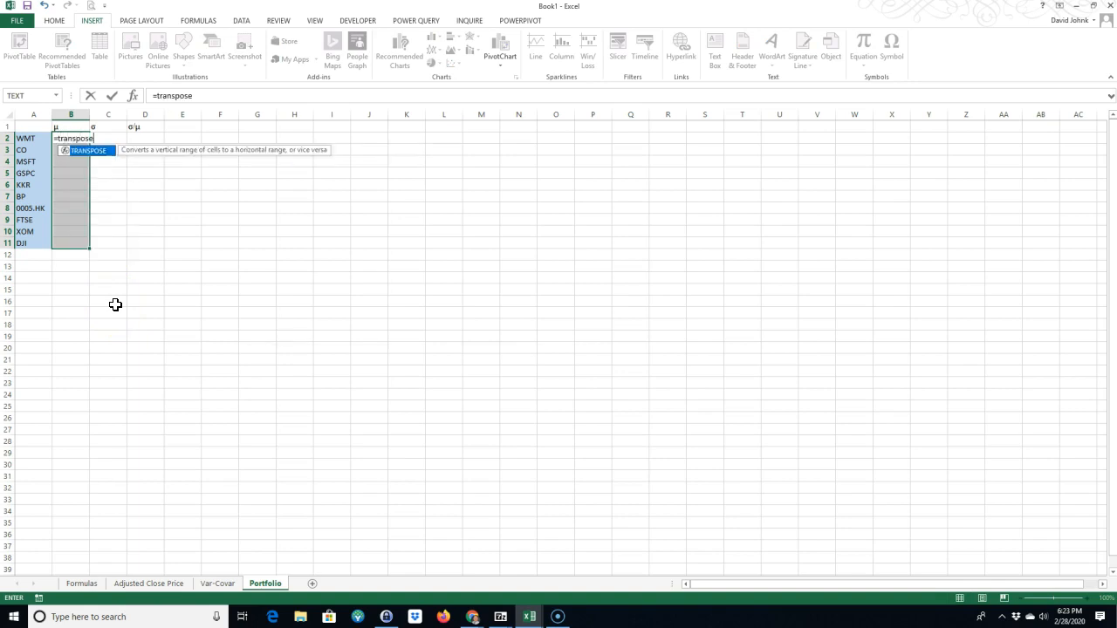
pyautogui.write('(')
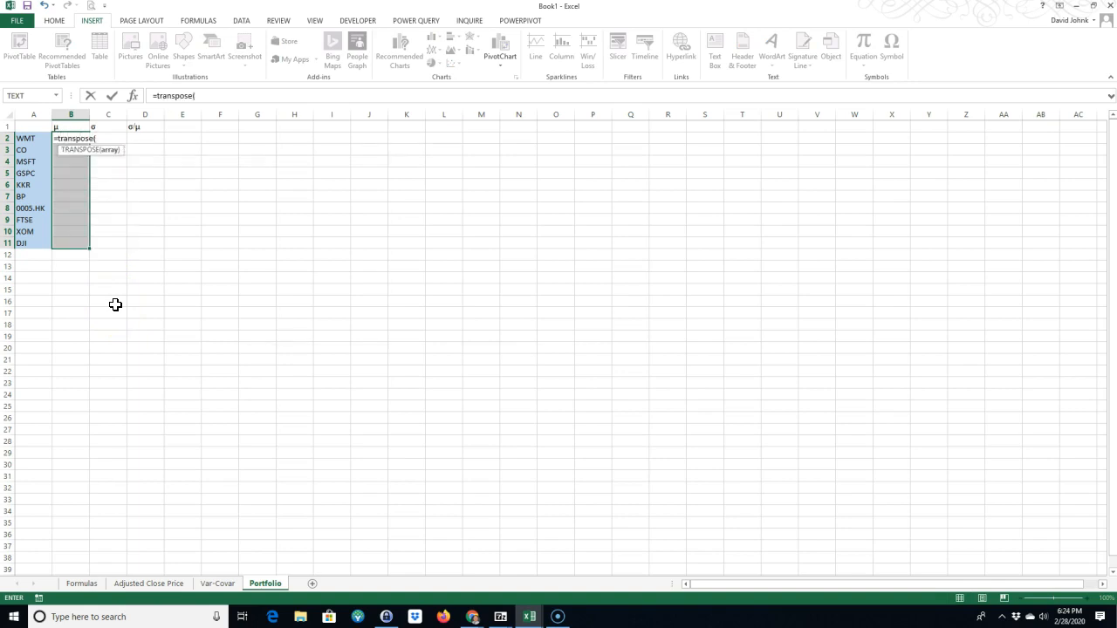
pyautogui.click(160, 587)
pyautogui.write('meanret')
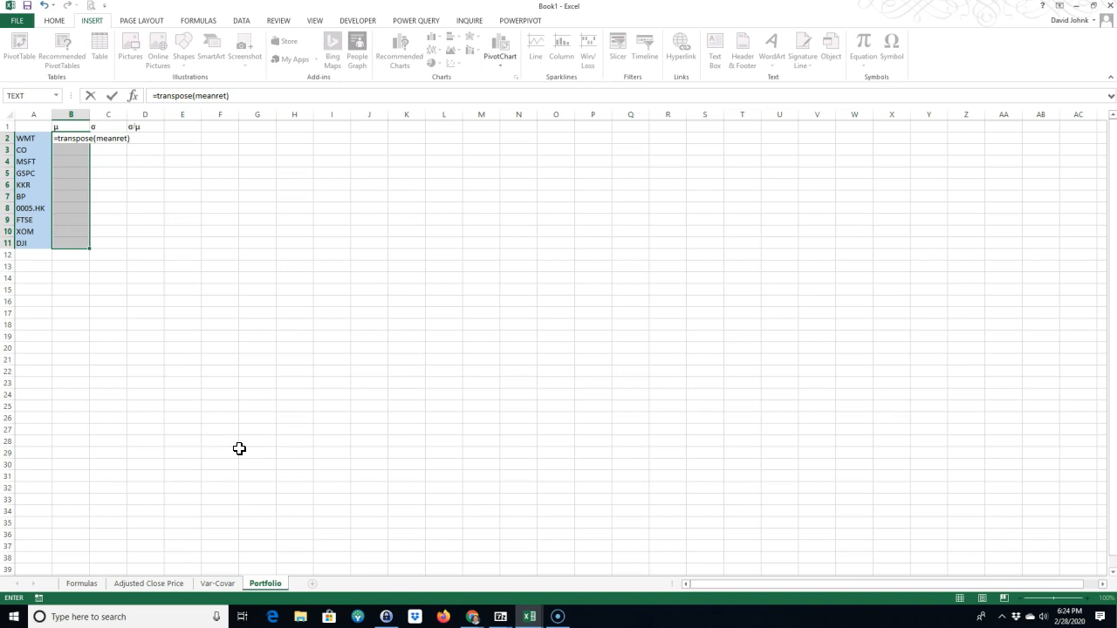
pyautogui.hotkey('ctrl', 'shift', 'Return')
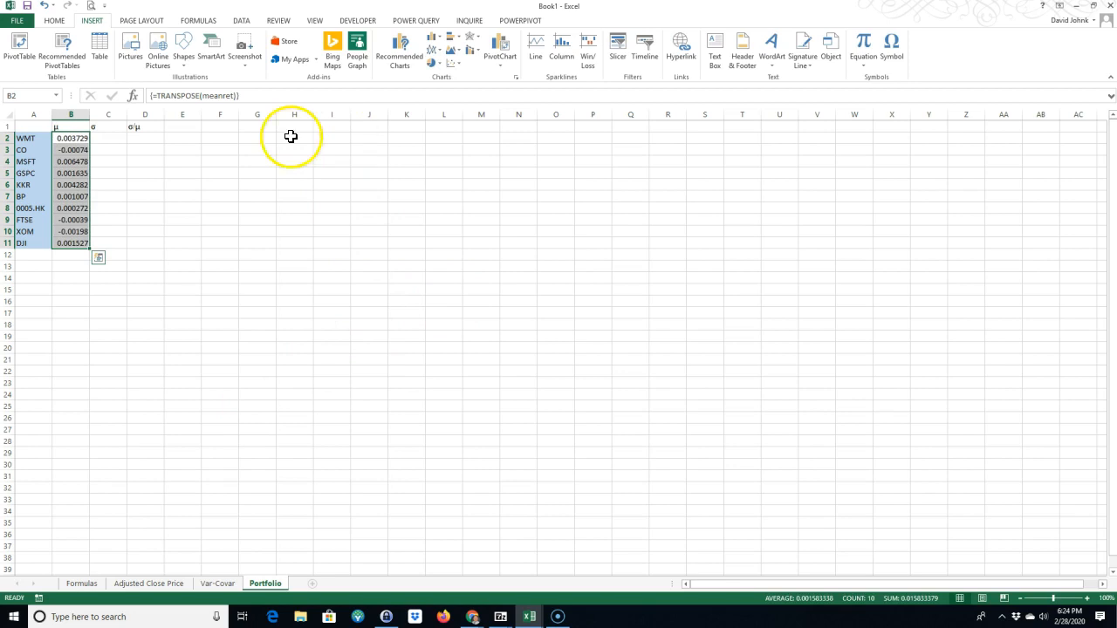
# Format the mean returns in B2:B11 as percentages with three decimal places.
pyautogui.click(52, 21)
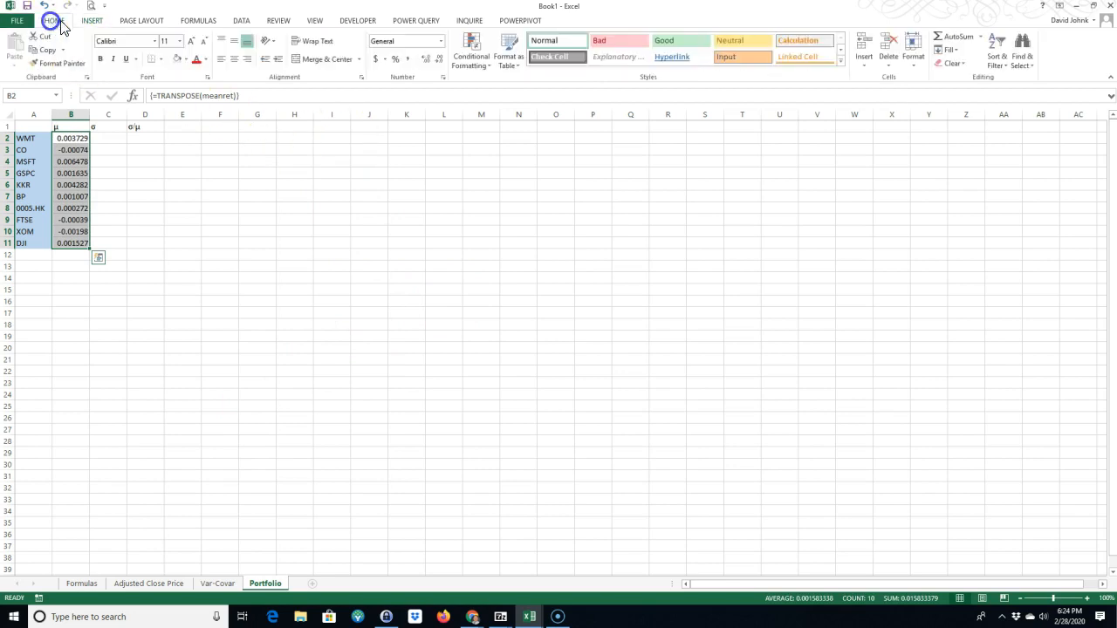
pyautogui.click(395, 59)
pyautogui.click(429, 60)
pyautogui.click(429, 59)
pyautogui.click(428, 60)
pyautogui.click(305, 230)
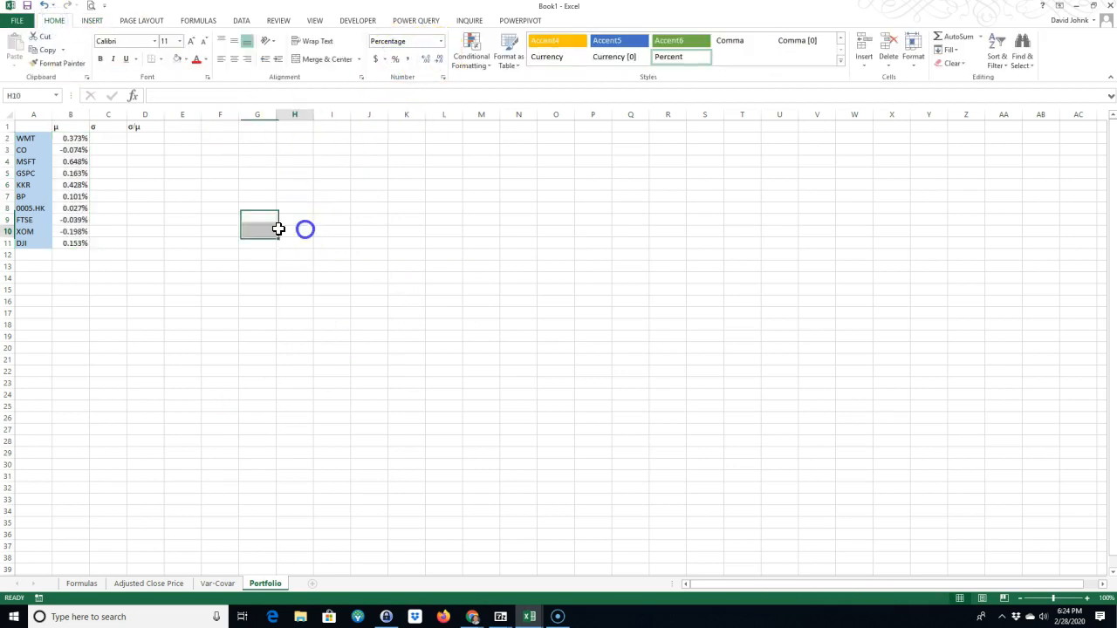
# Fill C2:C11 with the standard deviations using the array formula =TRANSPOSE(stddevret).
pyautogui.moveTo(113, 139); pyautogui.dragTo(118, 239)
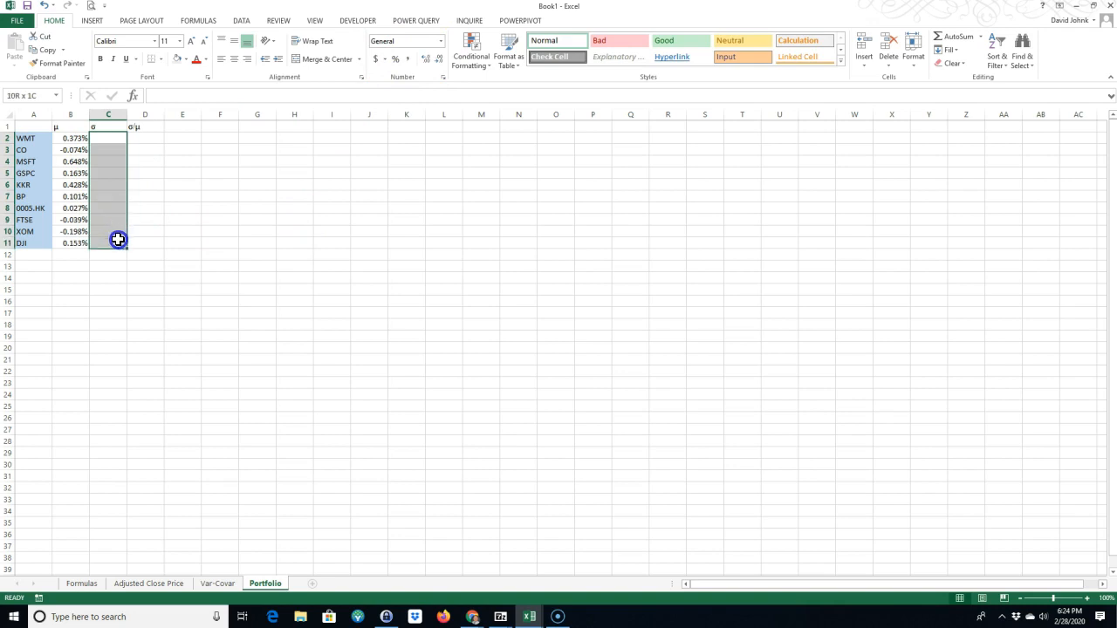
pyautogui.write('=tran')
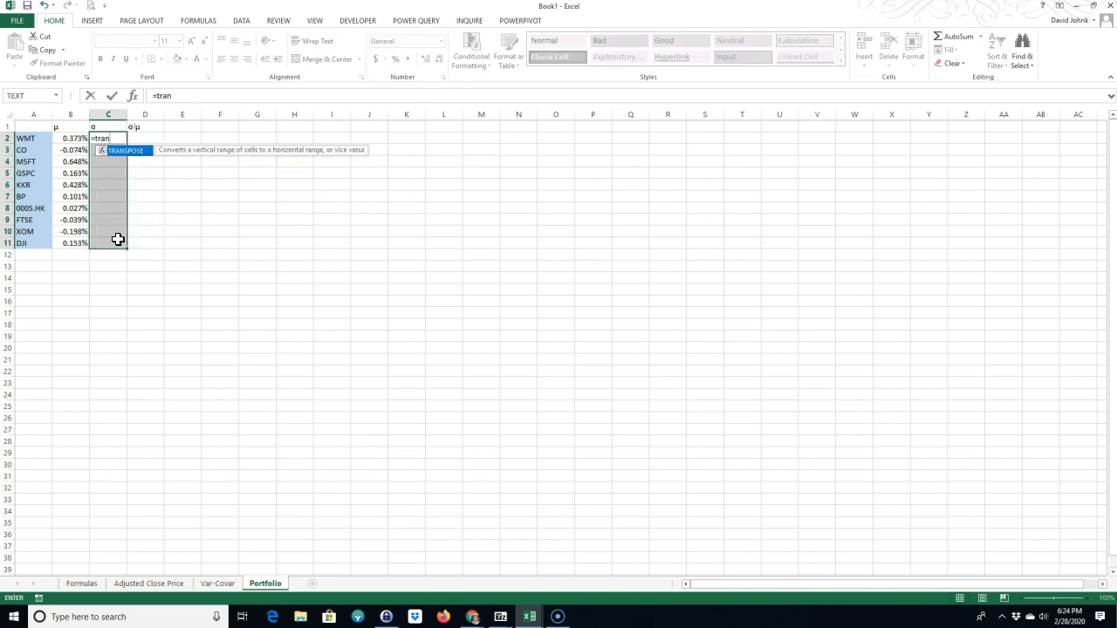
pyautogui.write('sn')
pyautogui.press('BackSpace')
pyautogui.write('pose(s')
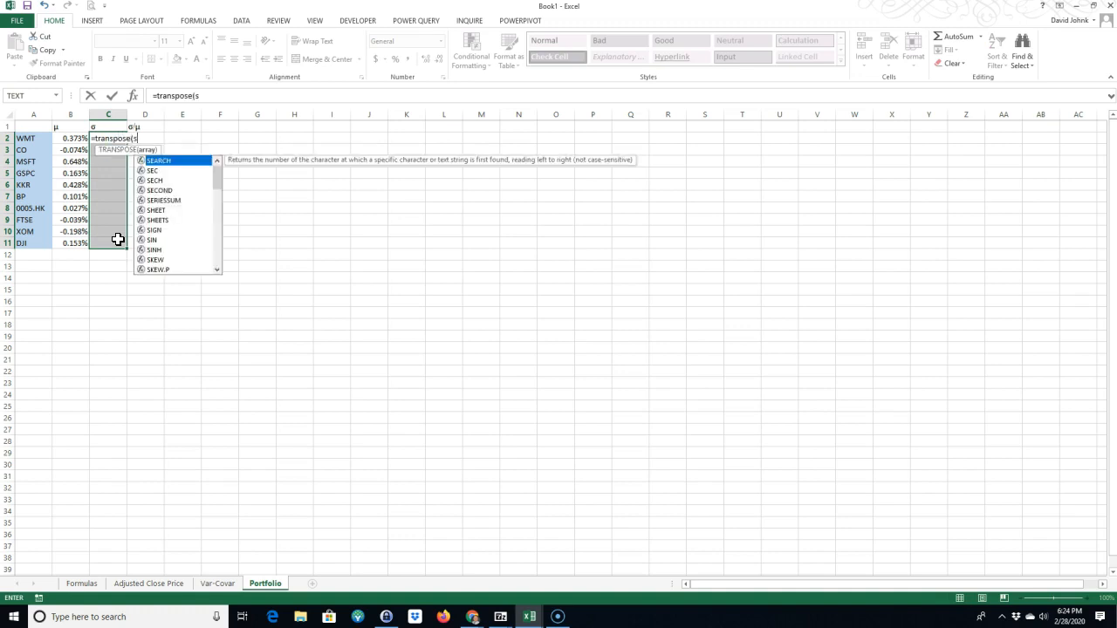
pyautogui.write('tddev')
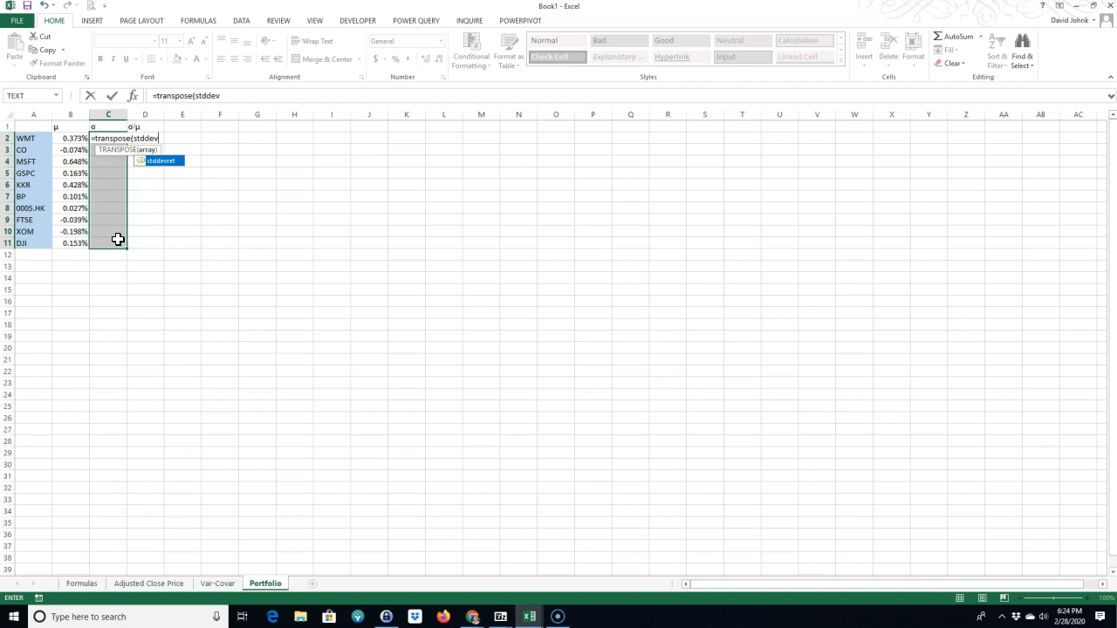
pyautogui.write('ret)')
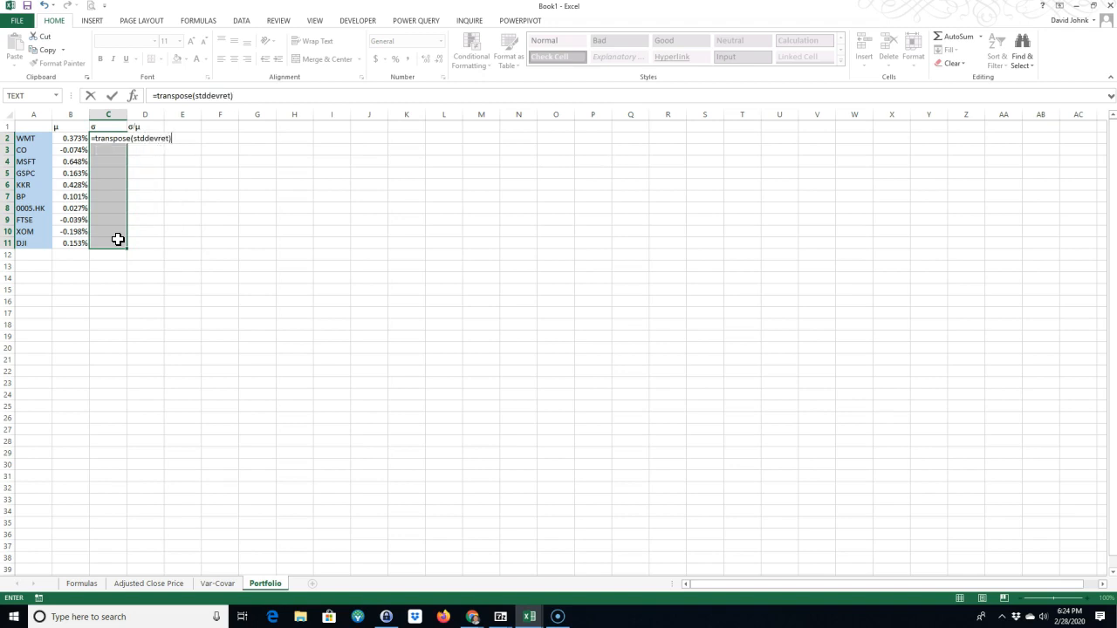
pyautogui.hotkey('ctrl', 'shift', 'Return')
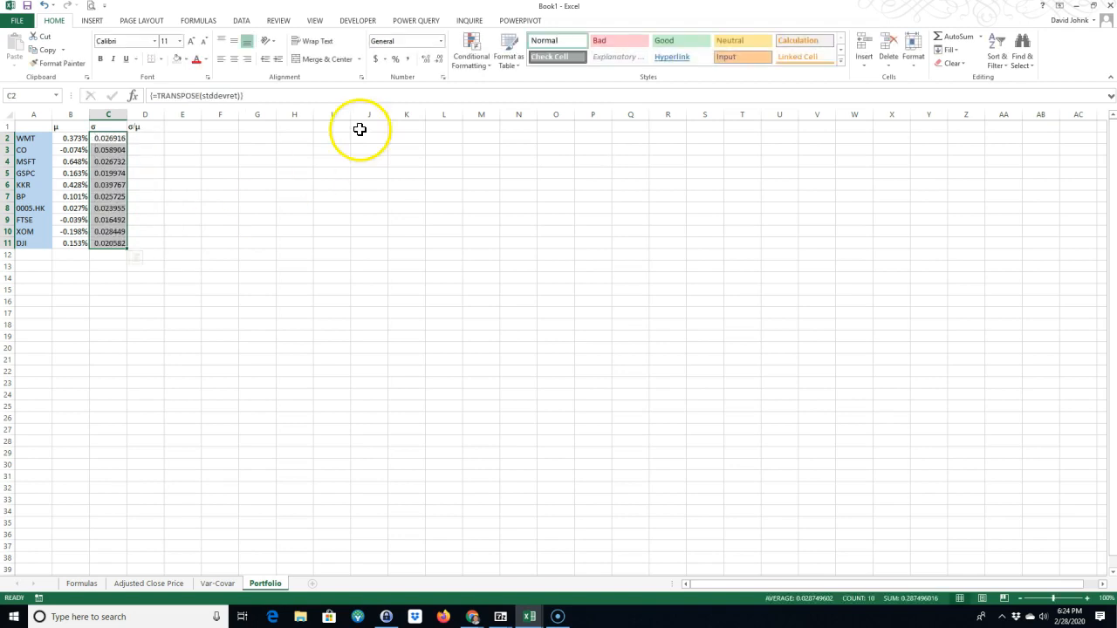
# Format the standard deviations in C2:C11 as percentages with three decimal places.
pyautogui.click(395, 58)
pyautogui.click(425, 59)
pyautogui.click(425, 59)
pyautogui.click(425, 58)
pyautogui.click(251, 230)
# Change the heading in D1 to µ/σ, inserting the sigma symbol after the slash.
pyautogui.click(149, 140)
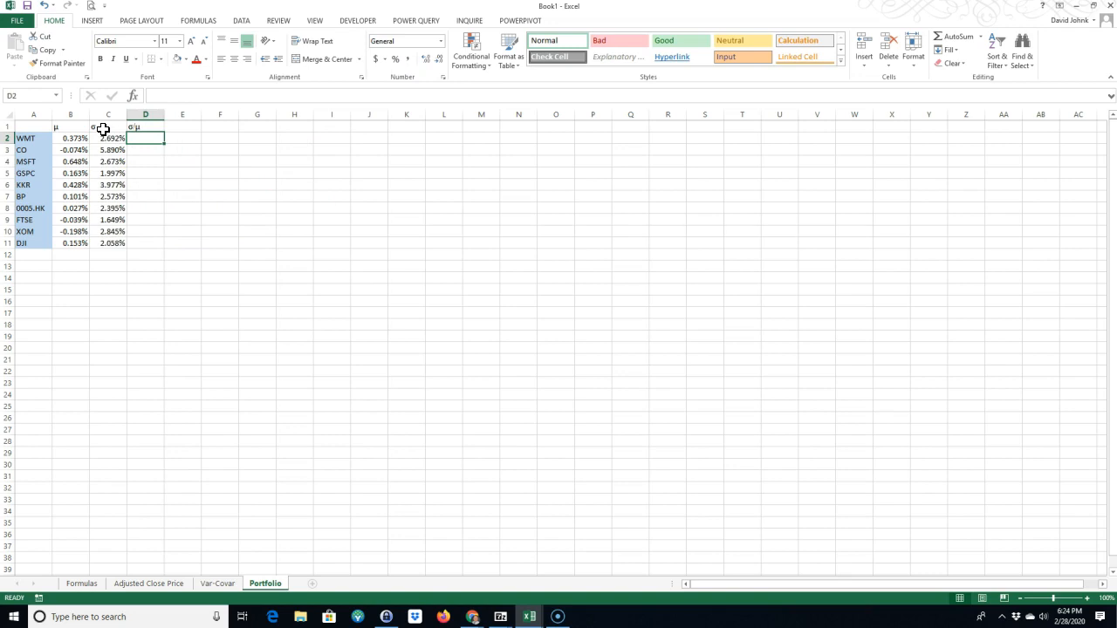
pyautogui.doubleClick(146, 127)
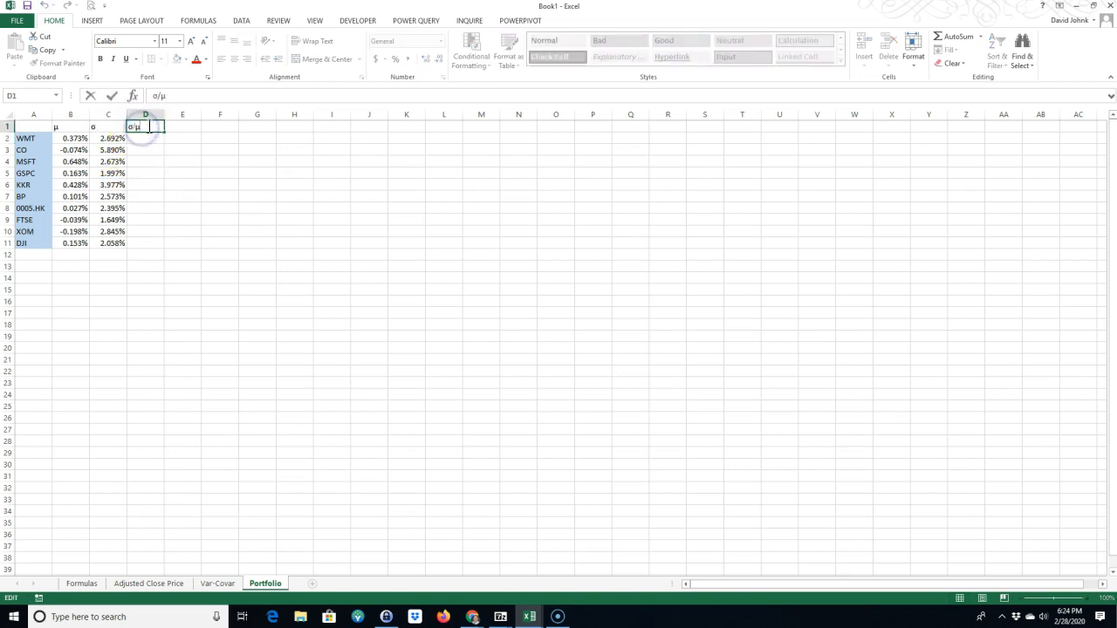
pyautogui.click(94, 21)
pyautogui.click(892, 48)
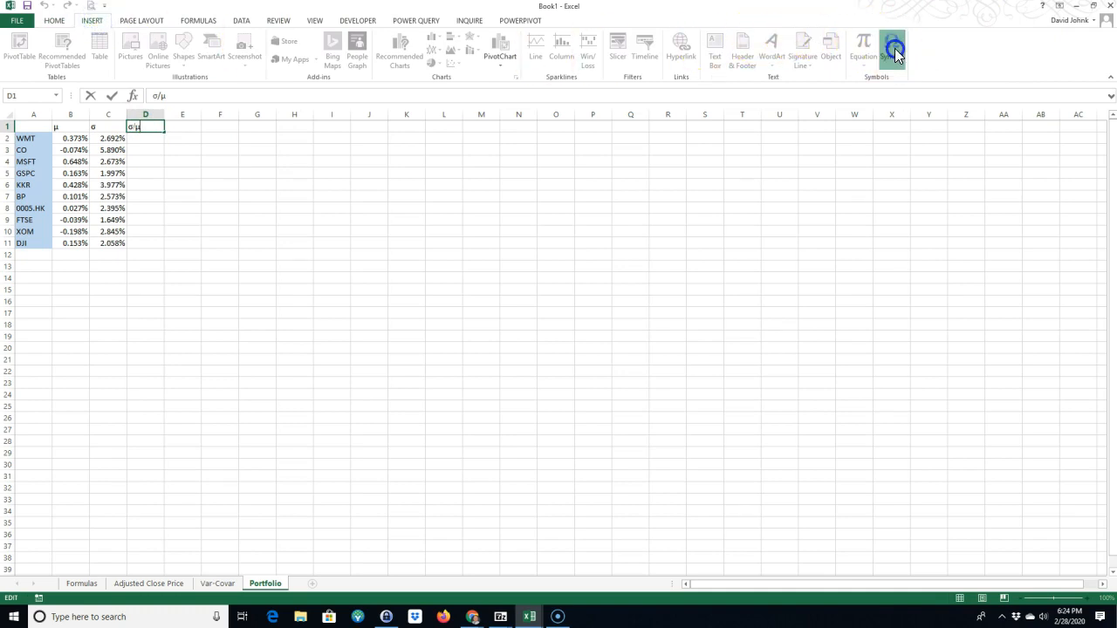
pyautogui.click(688, 434)
pyautogui.click(903, 486)
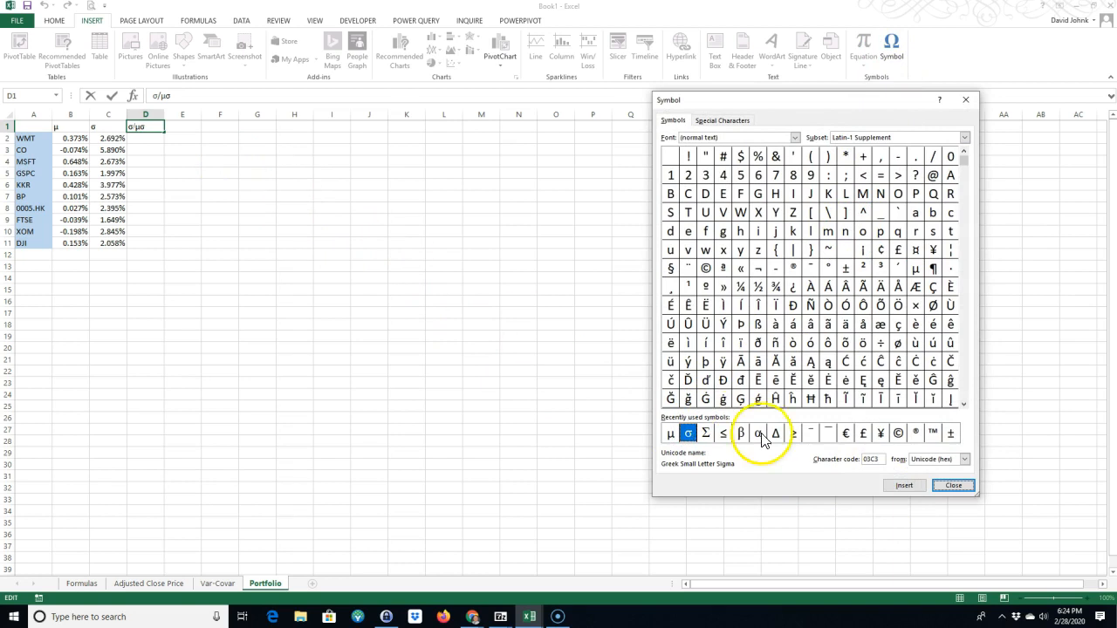
pyautogui.click(962, 489)
pyautogui.click(257, 287)
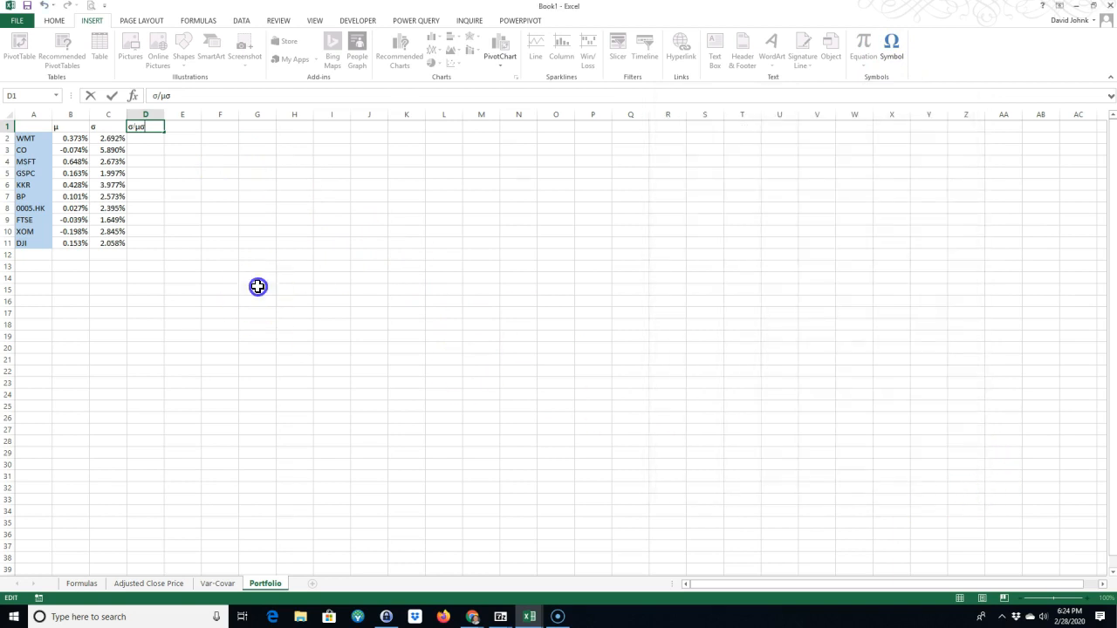
pyautogui.doubleClick(141, 126)
# Calculate WMT's return-to-risk ratio in D2 with the formula =B2/C2.
pyautogui.click(147, 142)
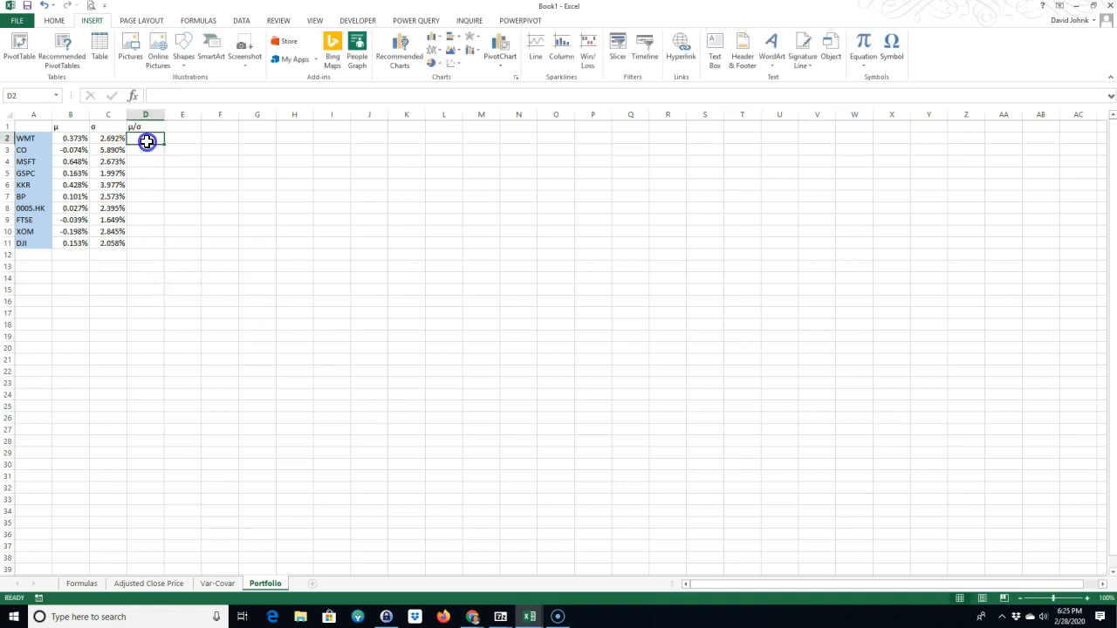
pyautogui.write('=')
pyautogui.click(58, 137)
pyautogui.write('/')
pyautogui.click(106, 137)
pyautogui.press('Return')
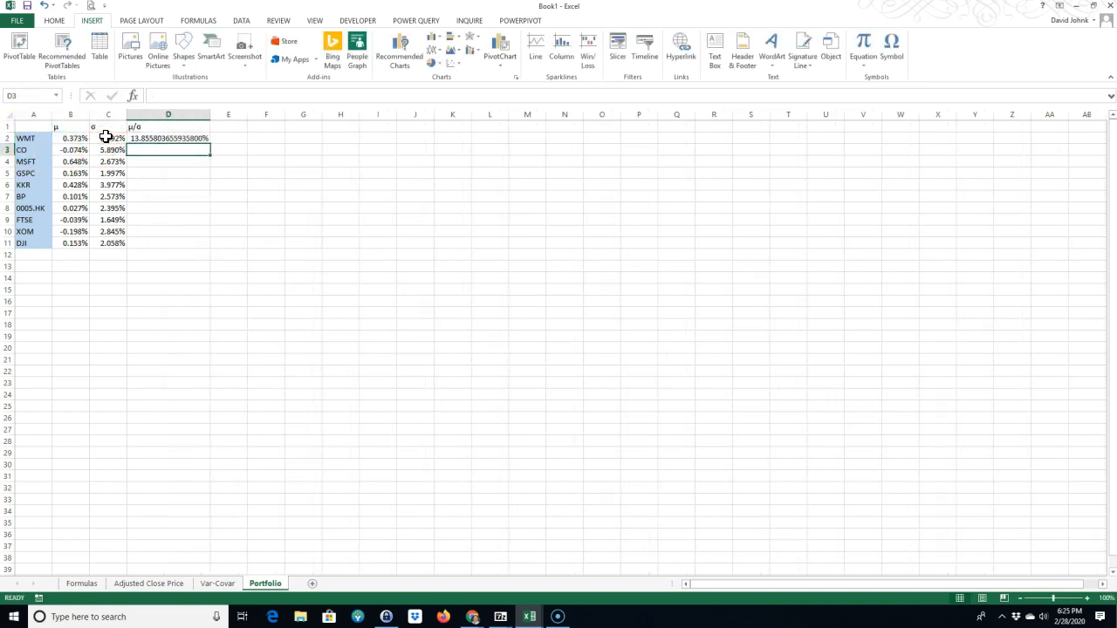
# Format the ratio in D2 with comma style and three decimal places.
pyautogui.click(171, 139)
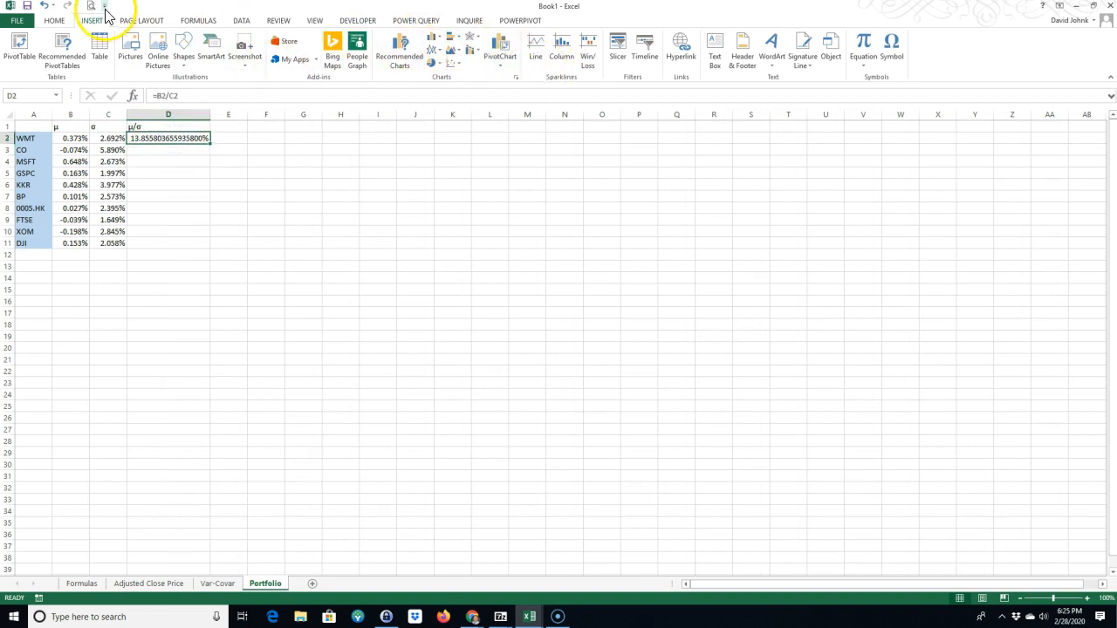
pyautogui.click(56, 20)
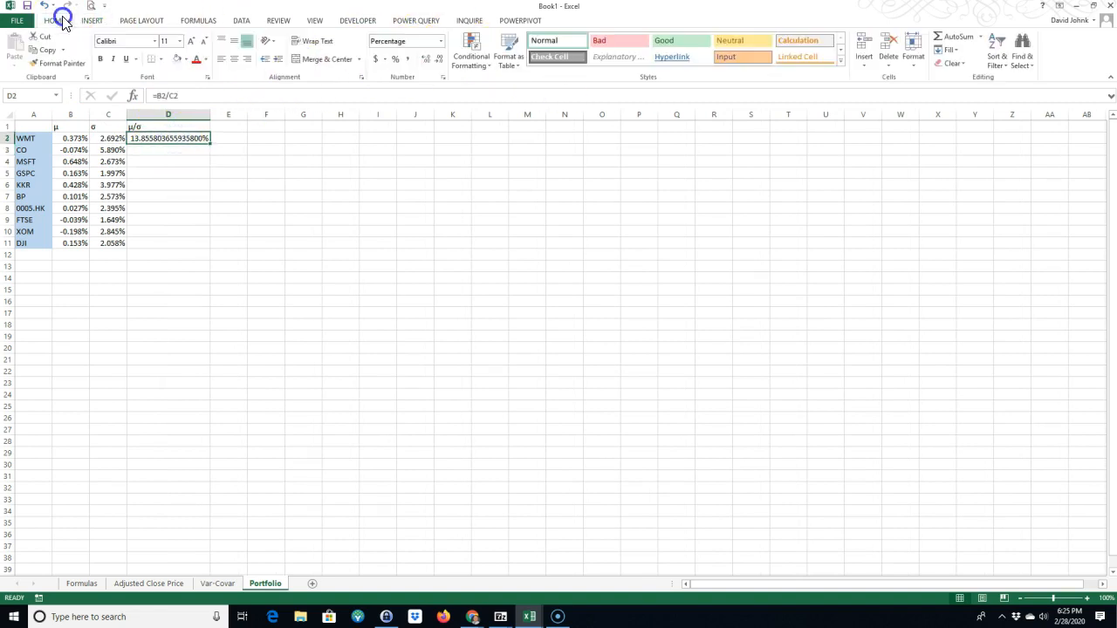
pyautogui.click(407, 59)
pyautogui.click(424, 59)
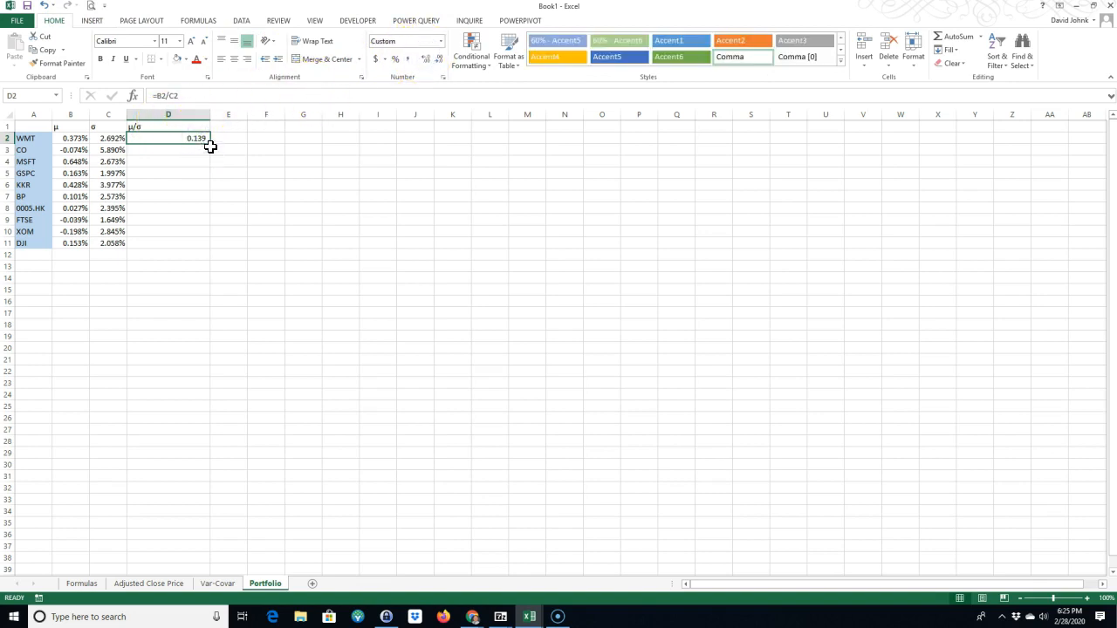
# Copy the ratio formula from D2 down through D11 and autofit the width of column D.
pyautogui.moveTo(211, 144); pyautogui.dragTo(197, 242)
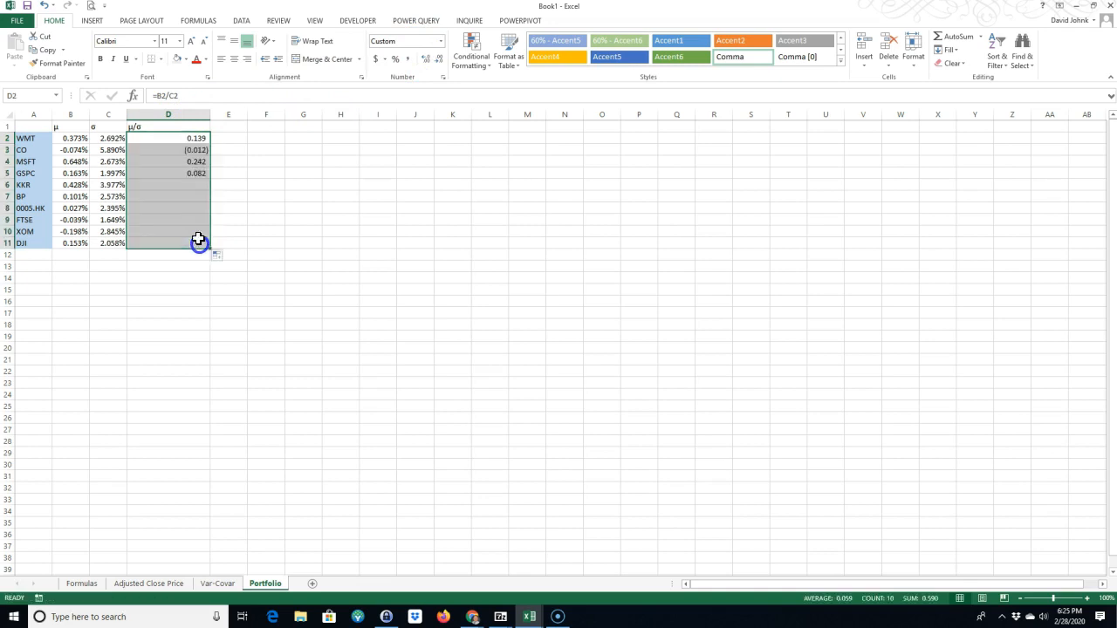
pyautogui.doubleClick(211, 115)
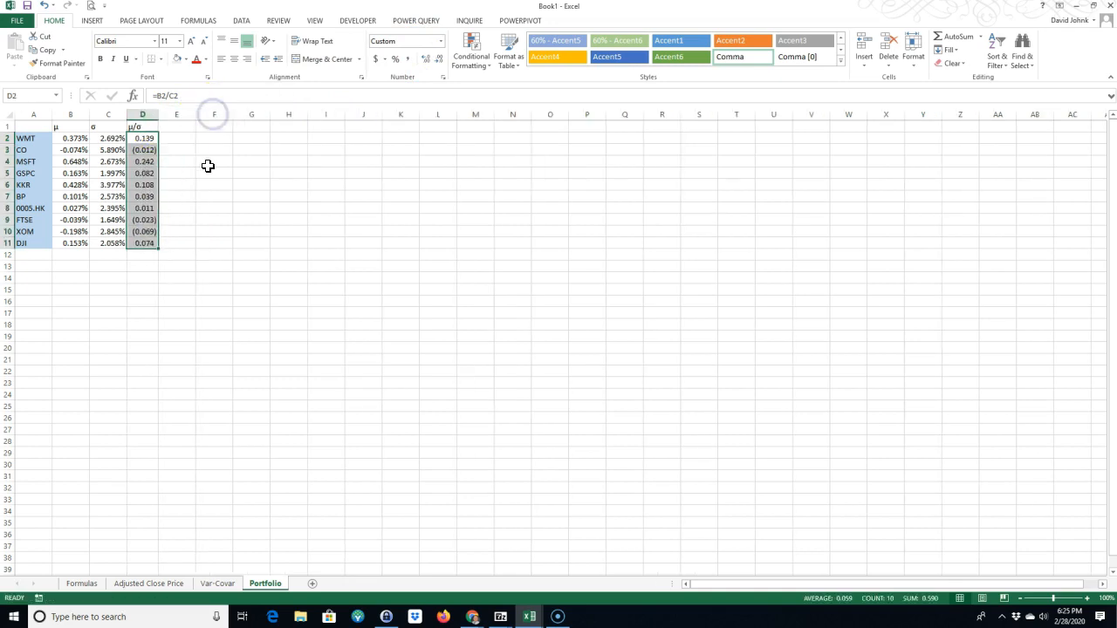
pyautogui.click(238, 360)
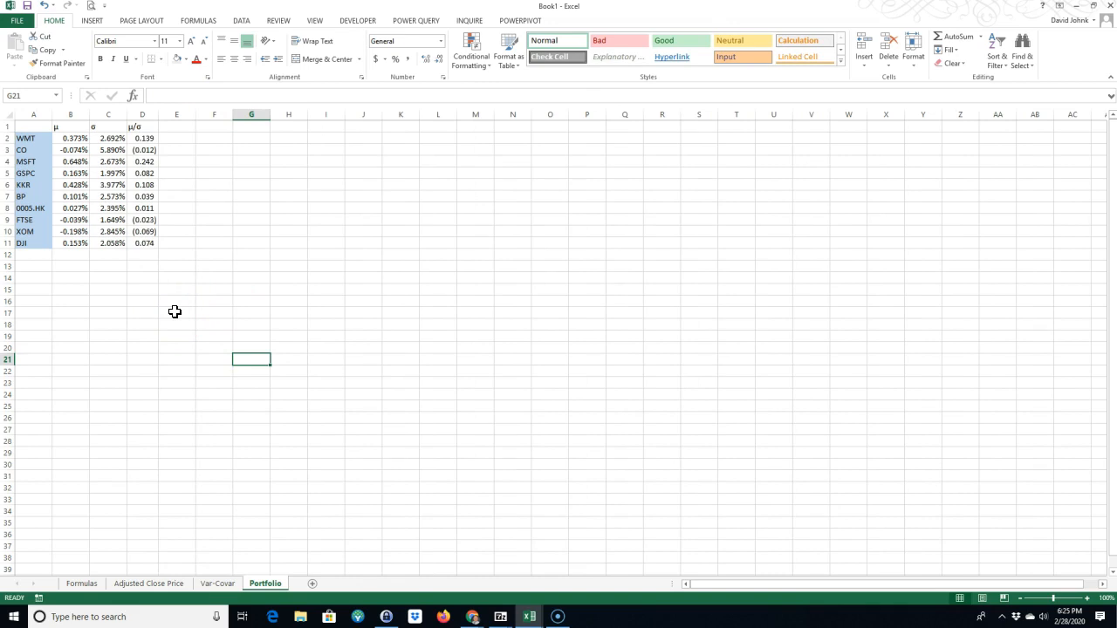
pyautogui.click(219, 126)
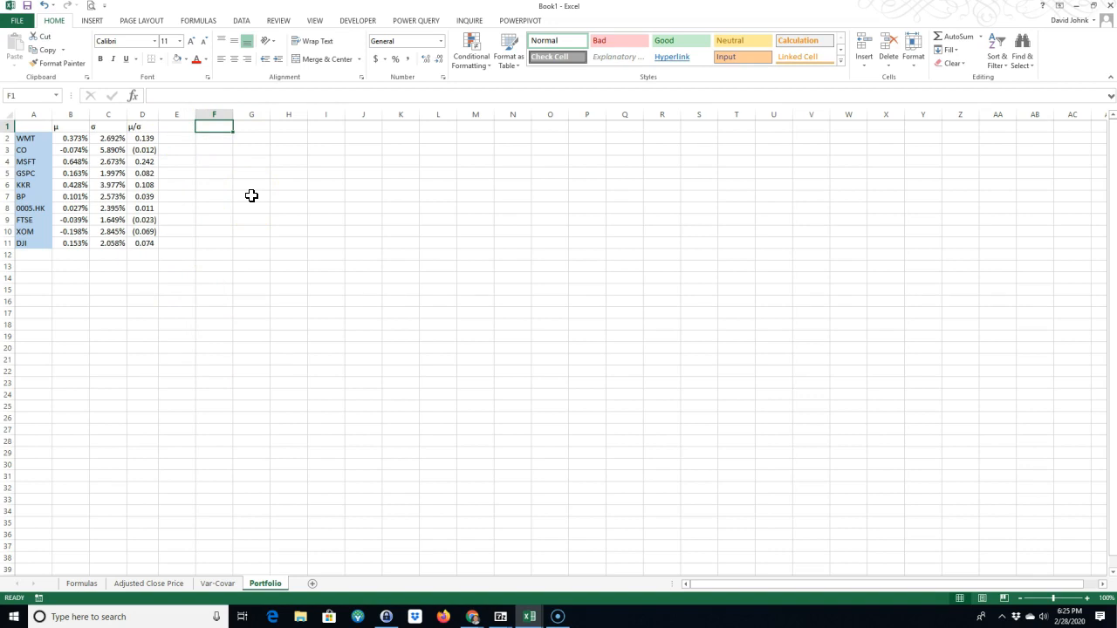
# Enter the label "Constraining Variable" in F2 and "Value of Constarint" in F3.
pyautogui.click(222, 137)
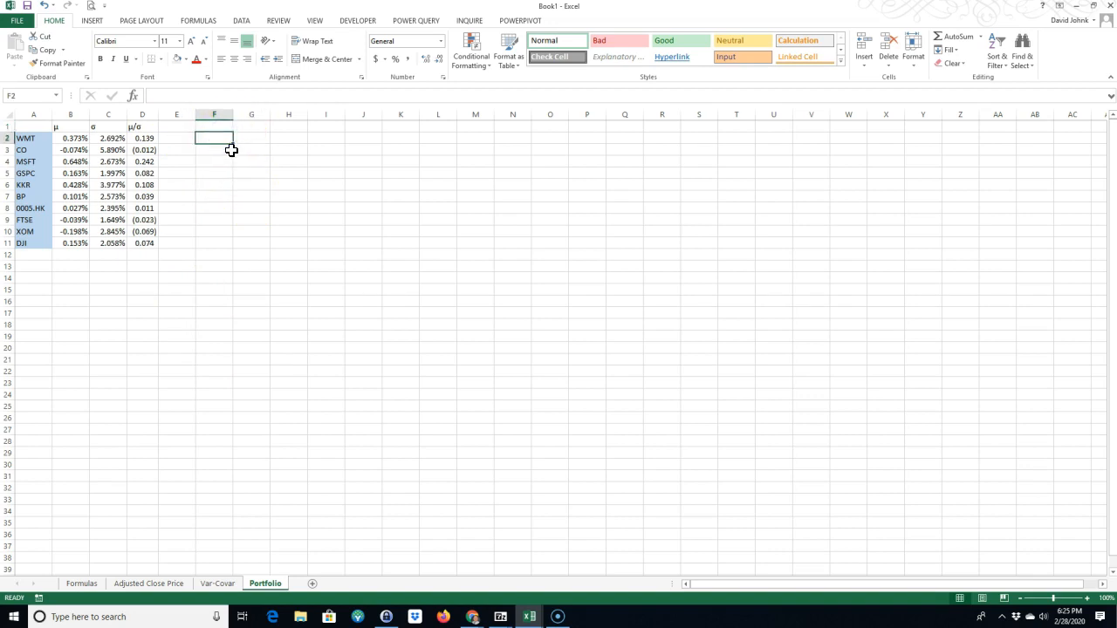
pyautogui.write('Constraining Variable')
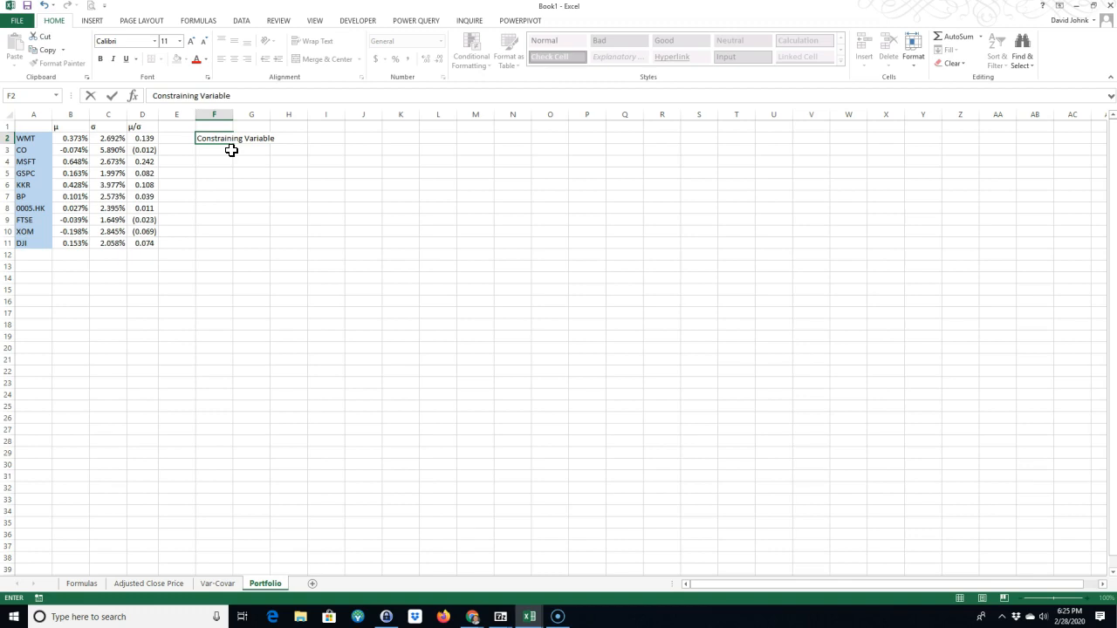
pyautogui.press('Return')
pyautogui.write('Value')
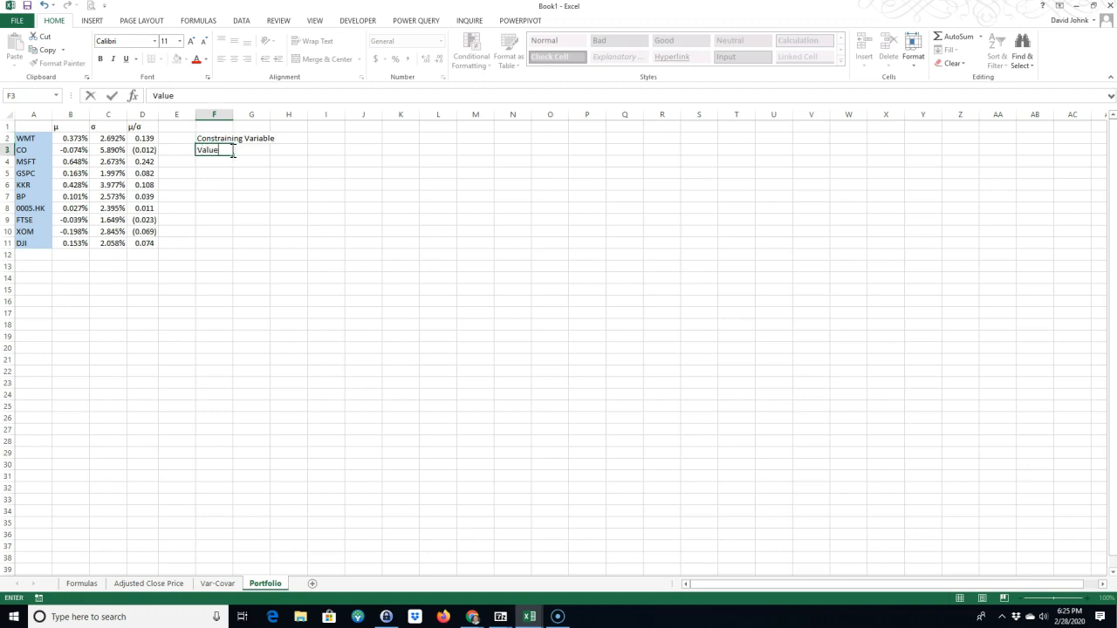
pyautogui.write(' of Constarint')
pyautogui.press('Return')
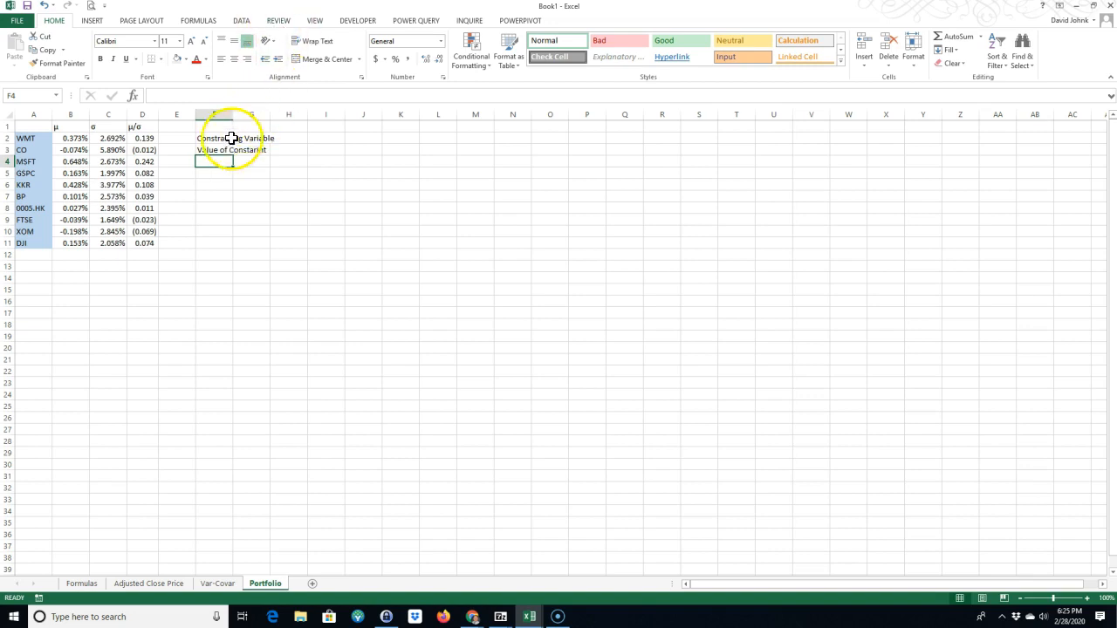
# Edit the label in F3 to read "Value of Constriant".
pyautogui.doubleClick(217, 151)
pyautogui.click(251, 152)
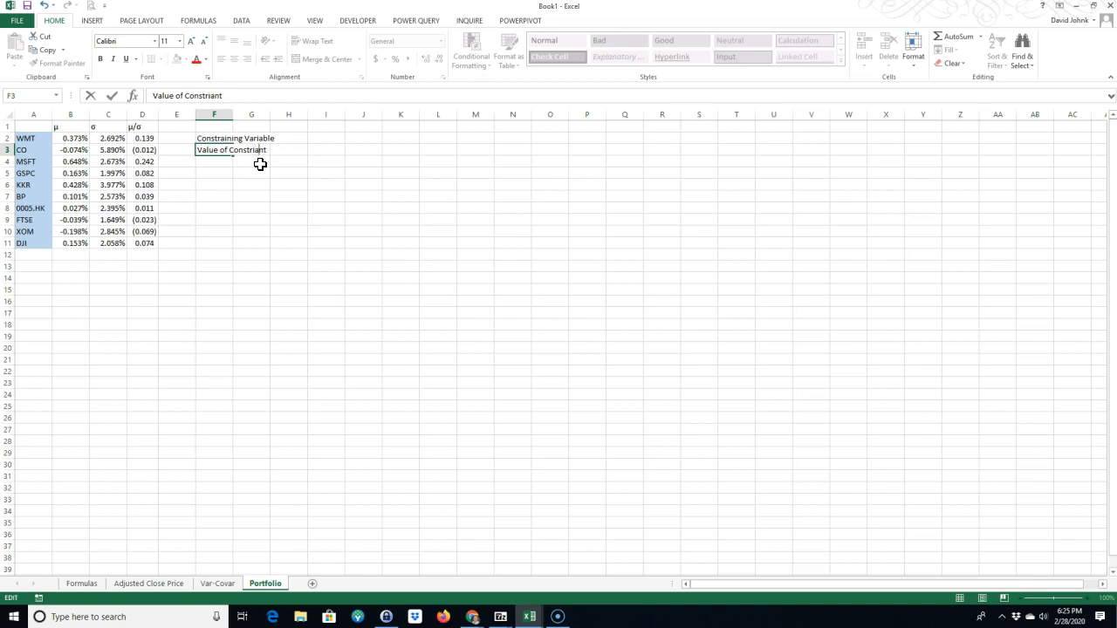
pyautogui.click(297, 254)
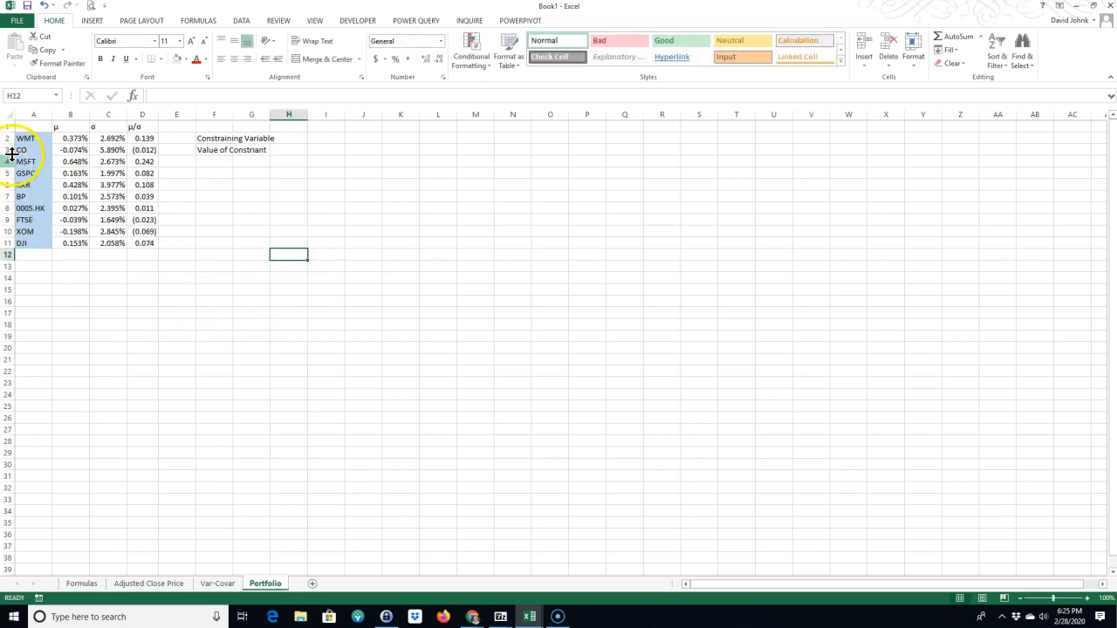
# Copy the stock tickers in A2:A11 and paste them into column G starting at G5.
pyautogui.moveTo(27, 140); pyautogui.dragTo(26, 241)
pyautogui.rightClick(25, 242)
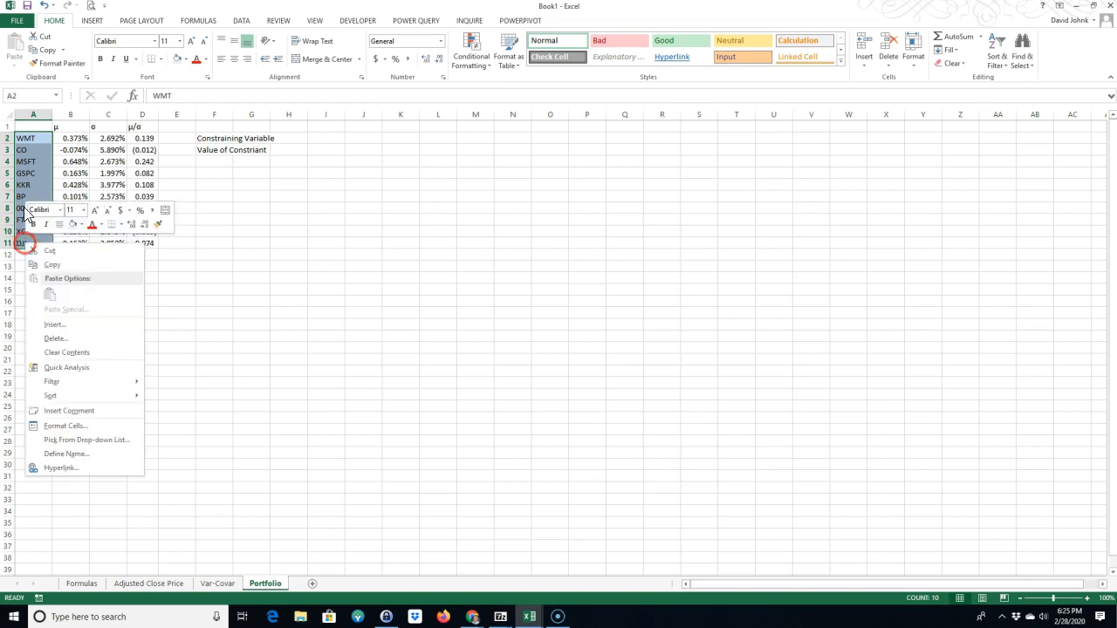
pyautogui.click(53, 265)
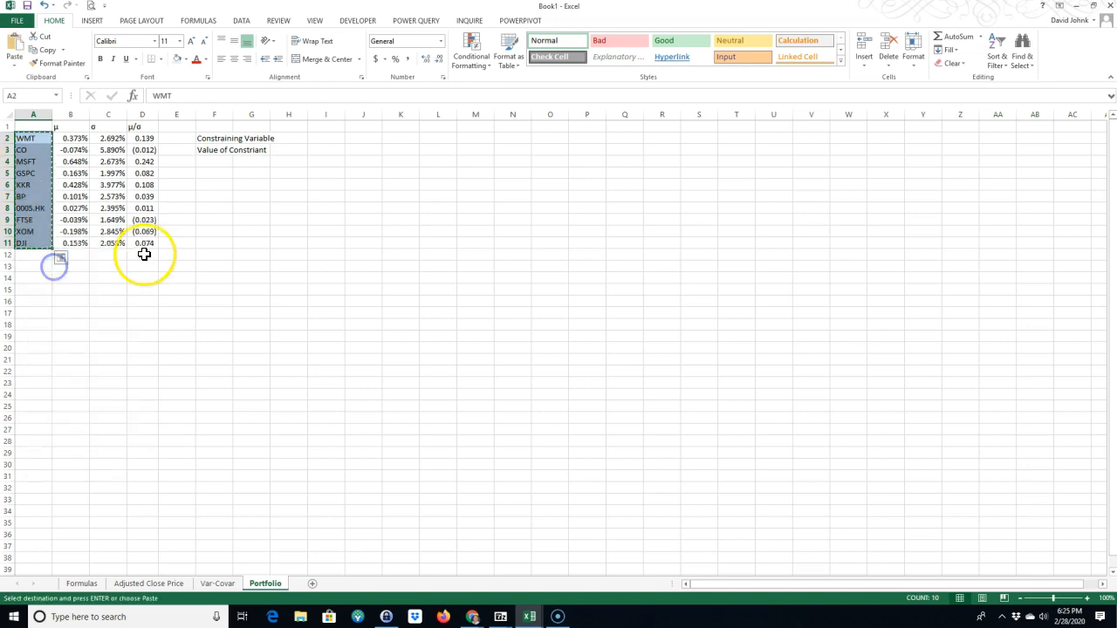
pyautogui.moveTo(247, 224); pyautogui.dragTo(249, 209)
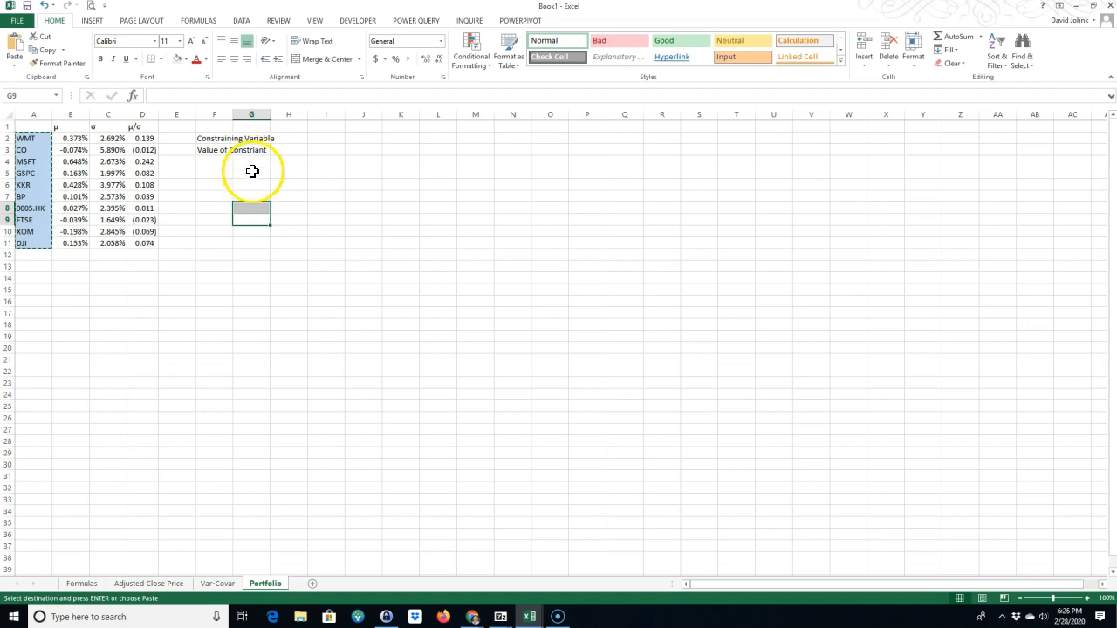
pyautogui.rightClick(253, 170)
pyautogui.click(277, 225)
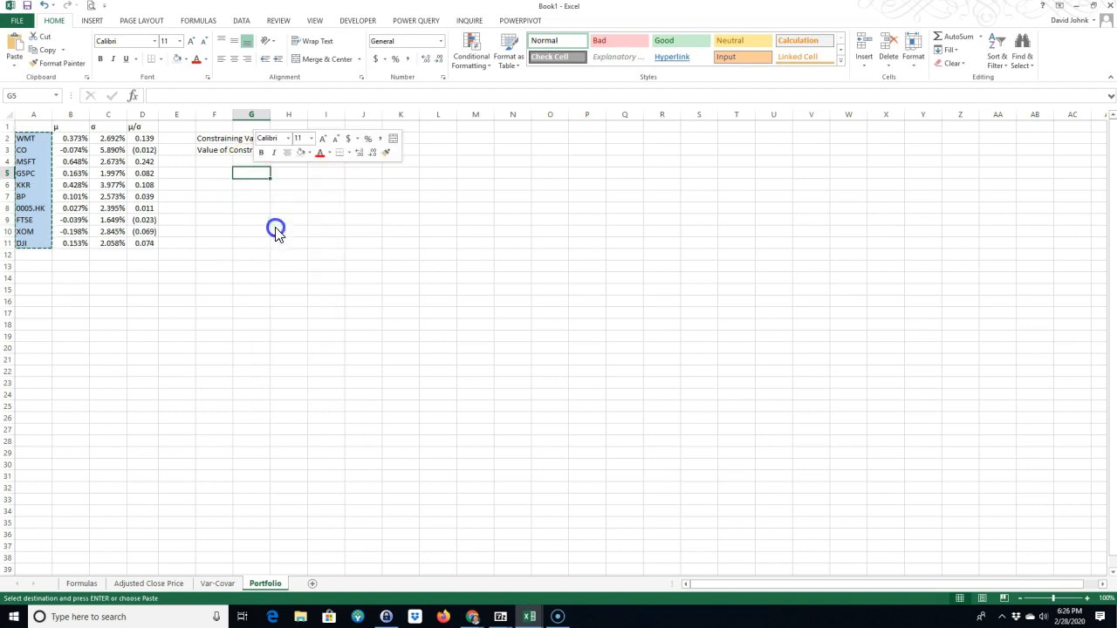
pyautogui.click(255, 350)
# Enter the heading "Weights" in H4 above the column next to the pasted tickers.
pyautogui.click(287, 165)
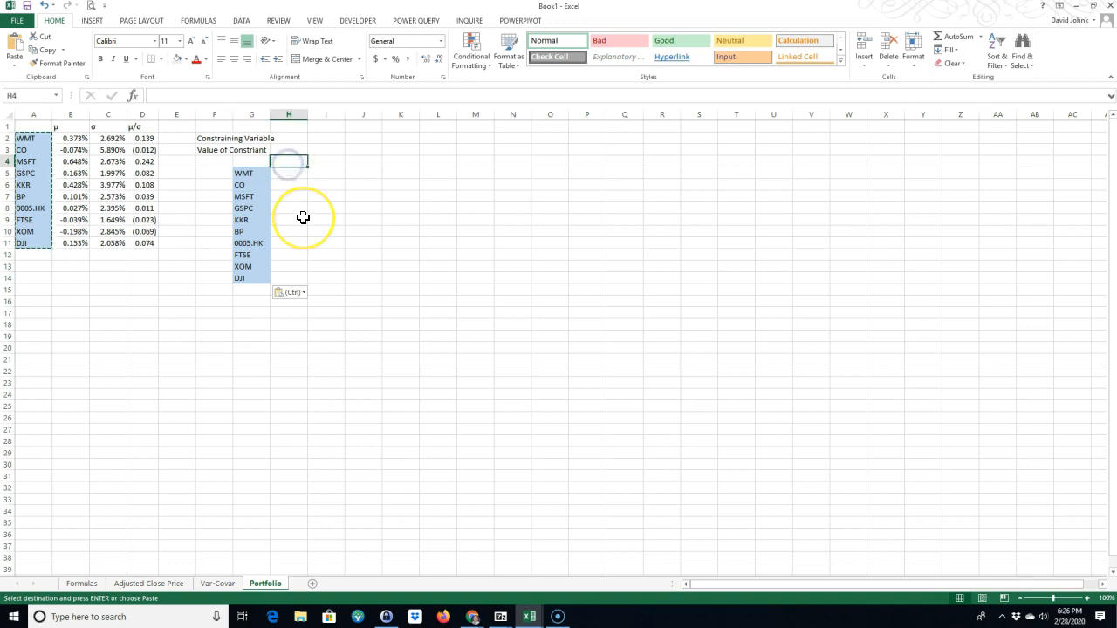
pyautogui.write('Weith')
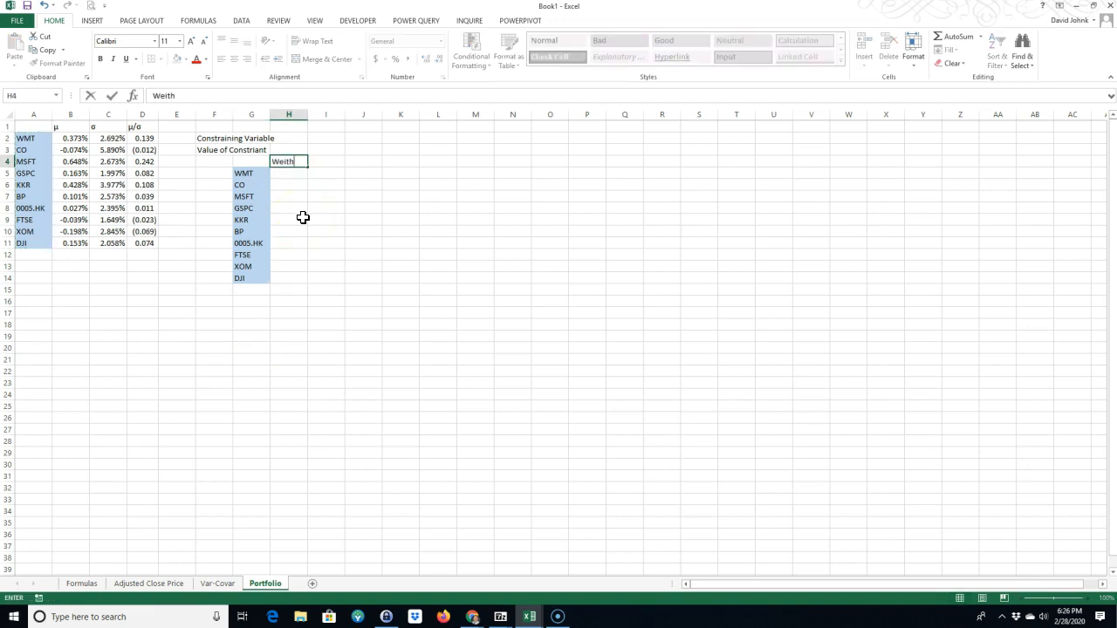
pyautogui.press('BackSpace')
pyautogui.press('BackSpace')
pyautogui.write('ghts')
pyautogui.press('Return')
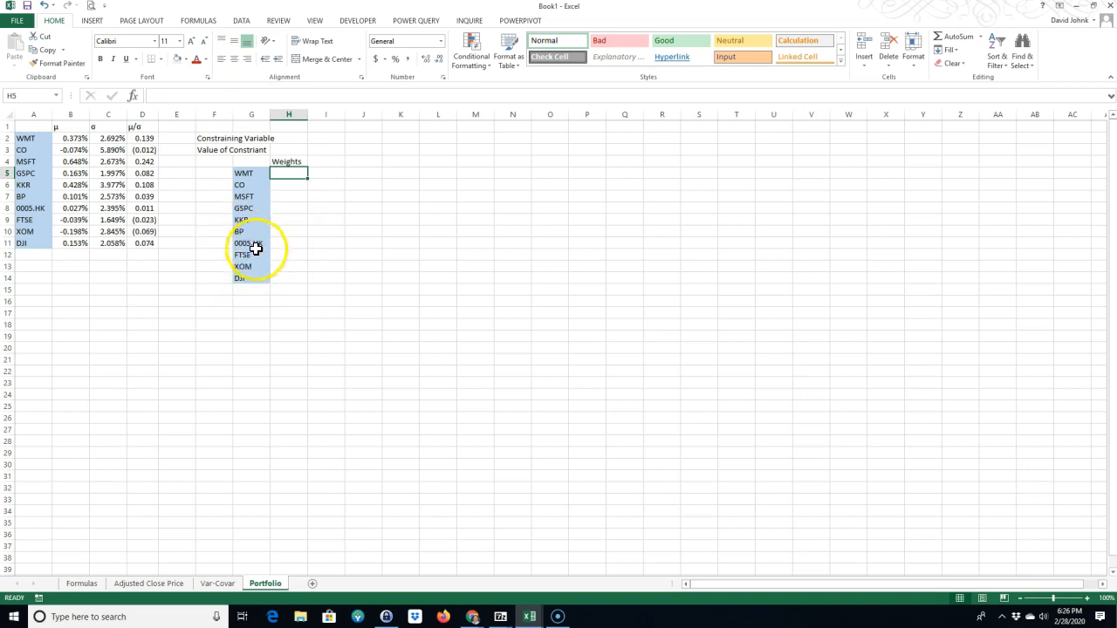
# Set WMT's weight in H5 to 10% and fill it down through H14 for all stocks.
pyautogui.write('1')
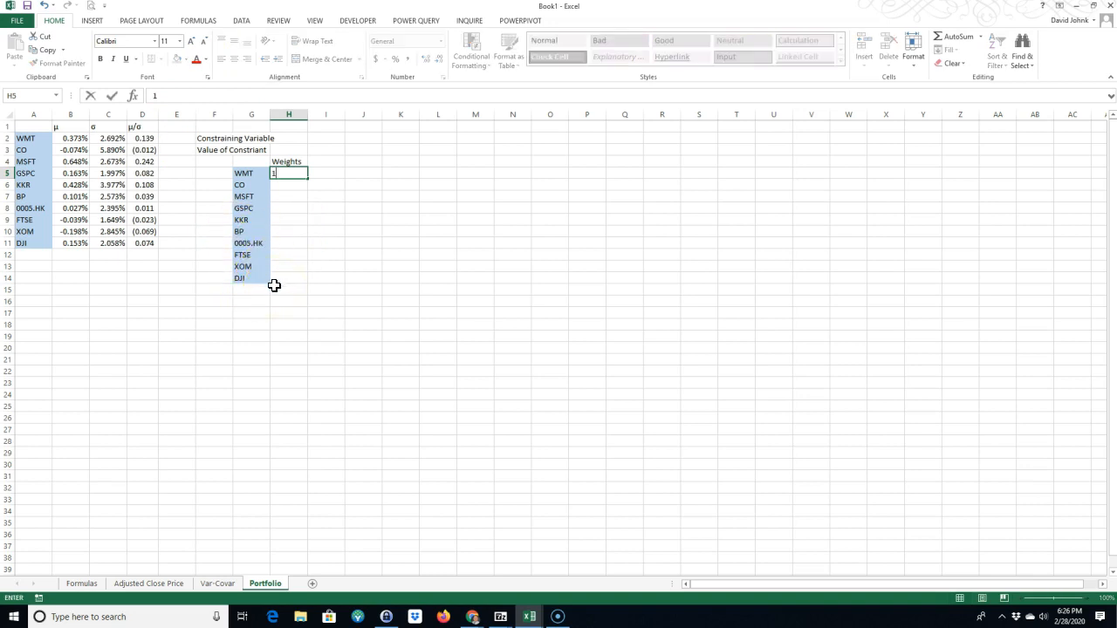
pyautogui.write('0%')
pyautogui.press('Return')
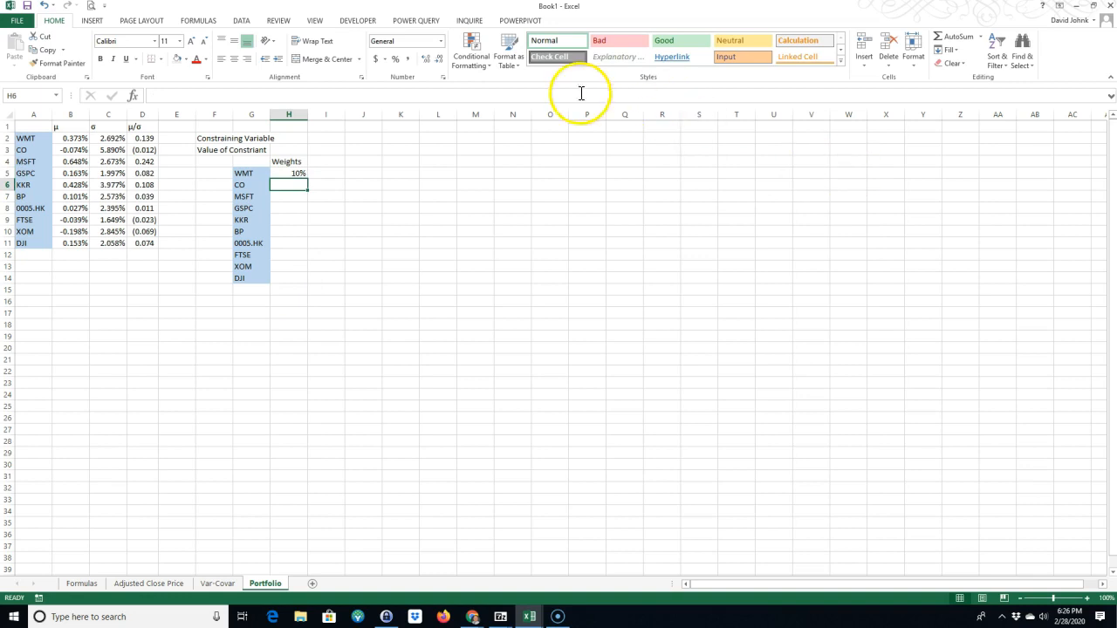
pyautogui.click(290, 174)
pyautogui.moveTo(306, 181); pyautogui.dragTo(294, 281)
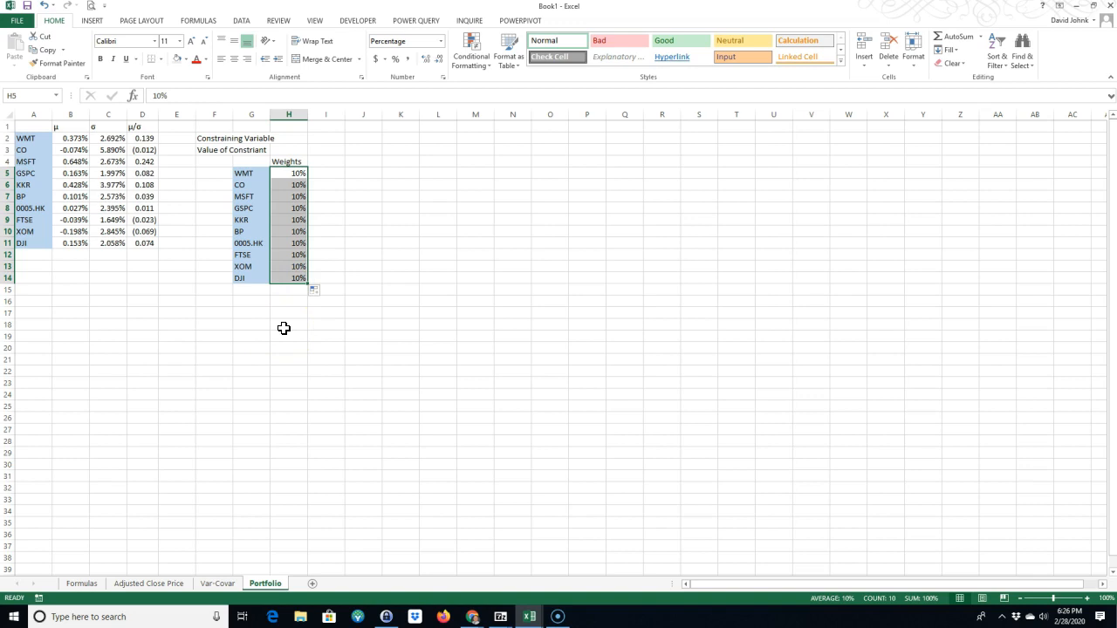
# Widen column G so the constraint labels in F2 and F3 fit before column H.
pyautogui.doubleClick(270, 114)
pyautogui.moveTo(262, 115); pyautogui.dragTo(284, 114)
pyautogui.click(304, 359)
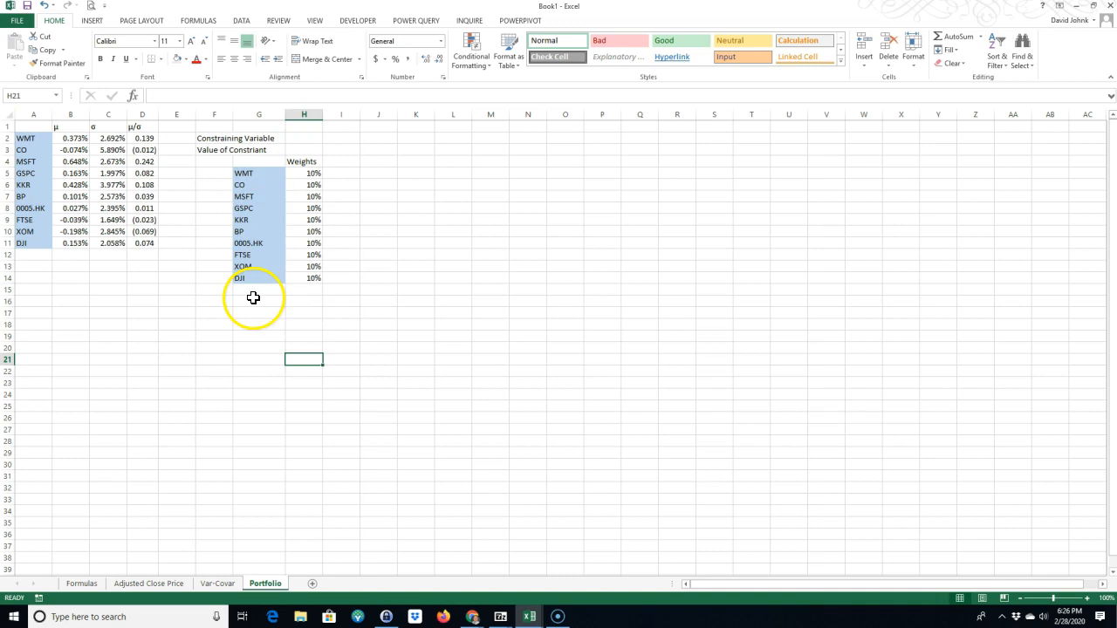
# Title column H "Equal wt." in H1, with "none" as constraining variable in H2 and "N/A" as its value in H3.
pyautogui.click(298, 137)
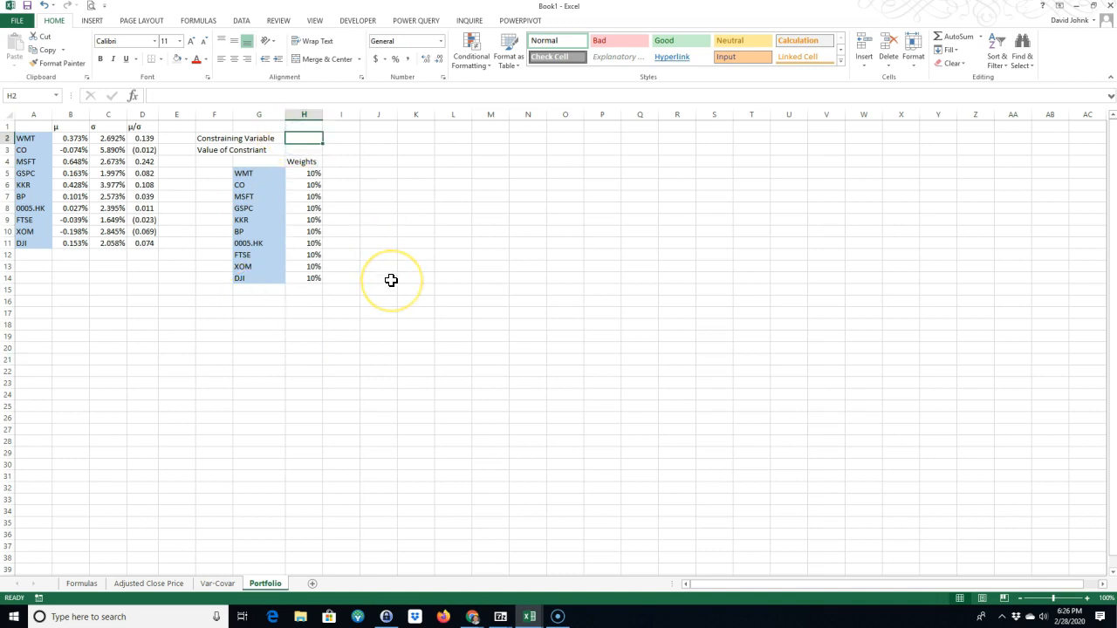
pyautogui.write('Equal')
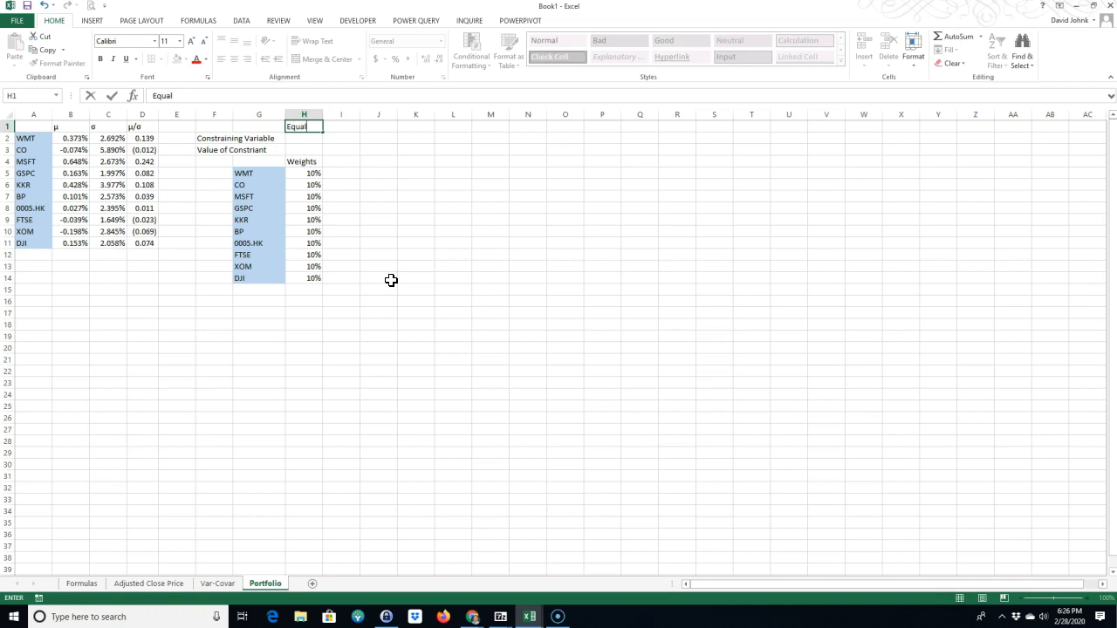
pyautogui.press('Return')
pyautogui.write('none')
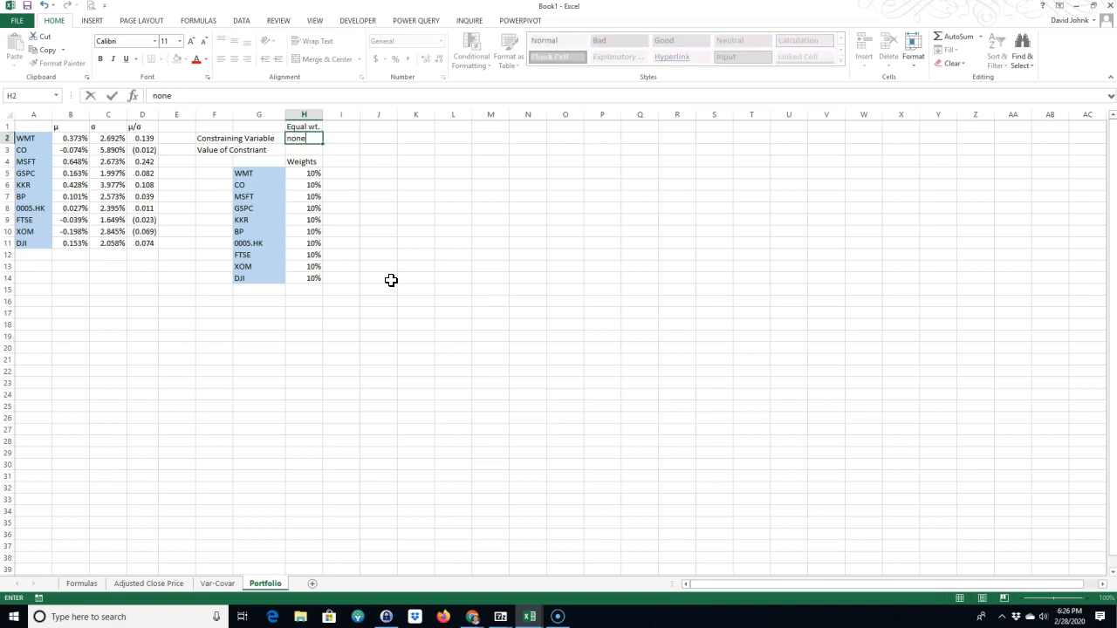
pyautogui.press('Return')
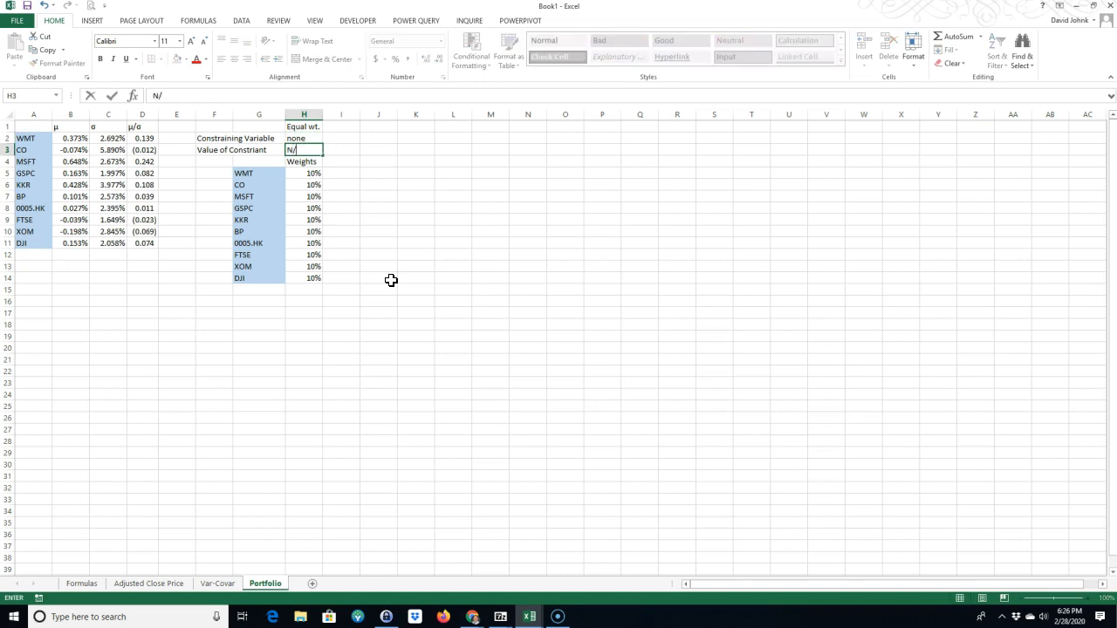
pyautogui.press('Return')
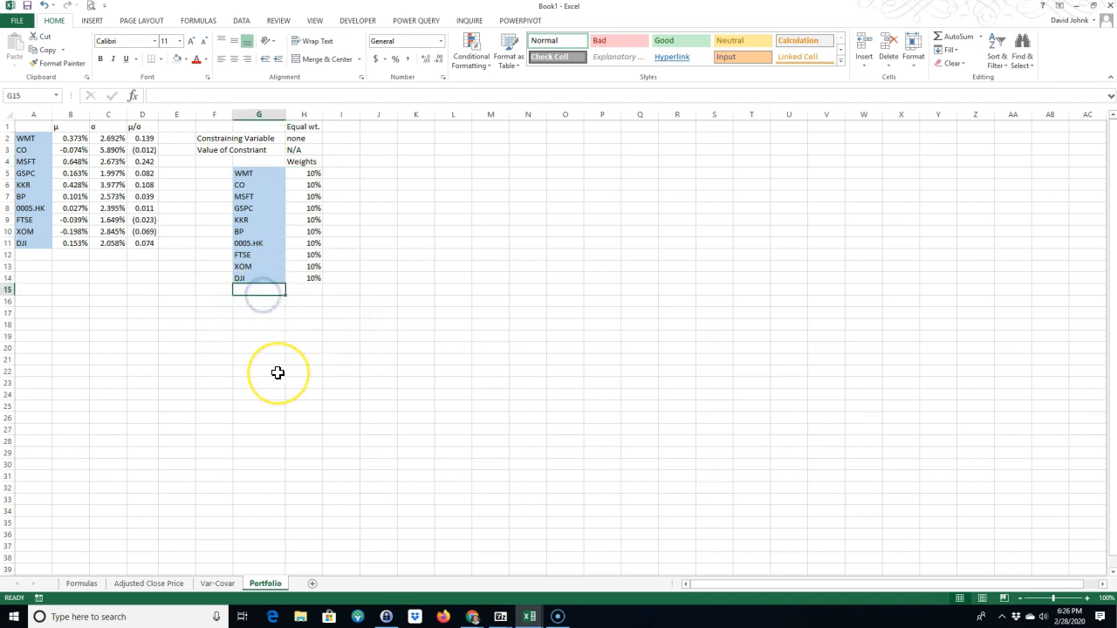
# Add a "total" label in G15 and sum the weights in H15 with =SUM(H5:H14).
pyautogui.write('total')
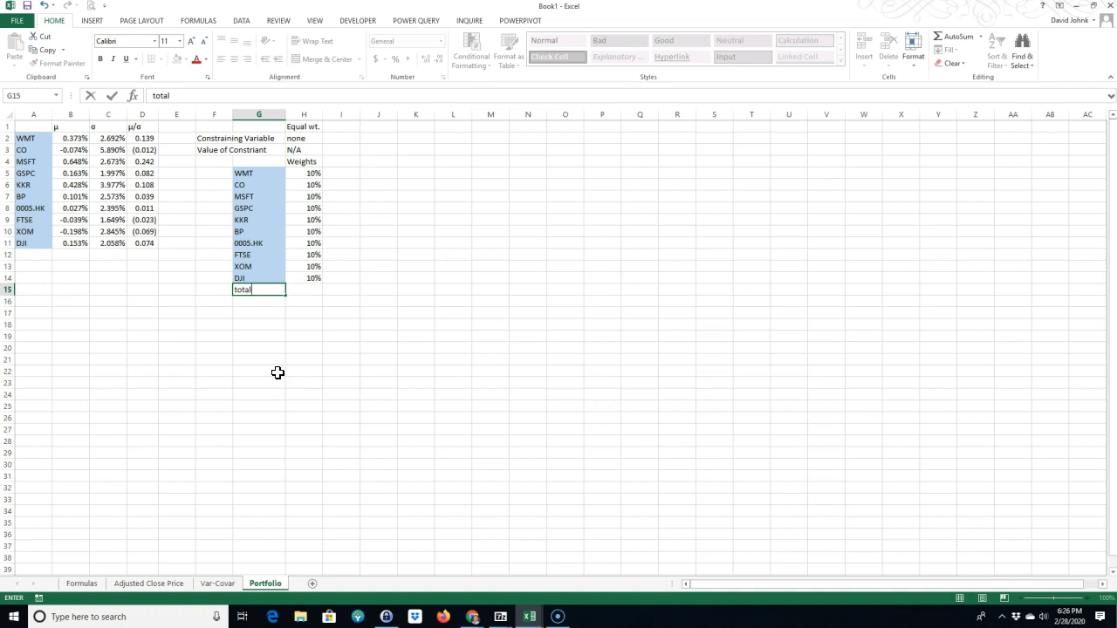
pyautogui.press('Tab')
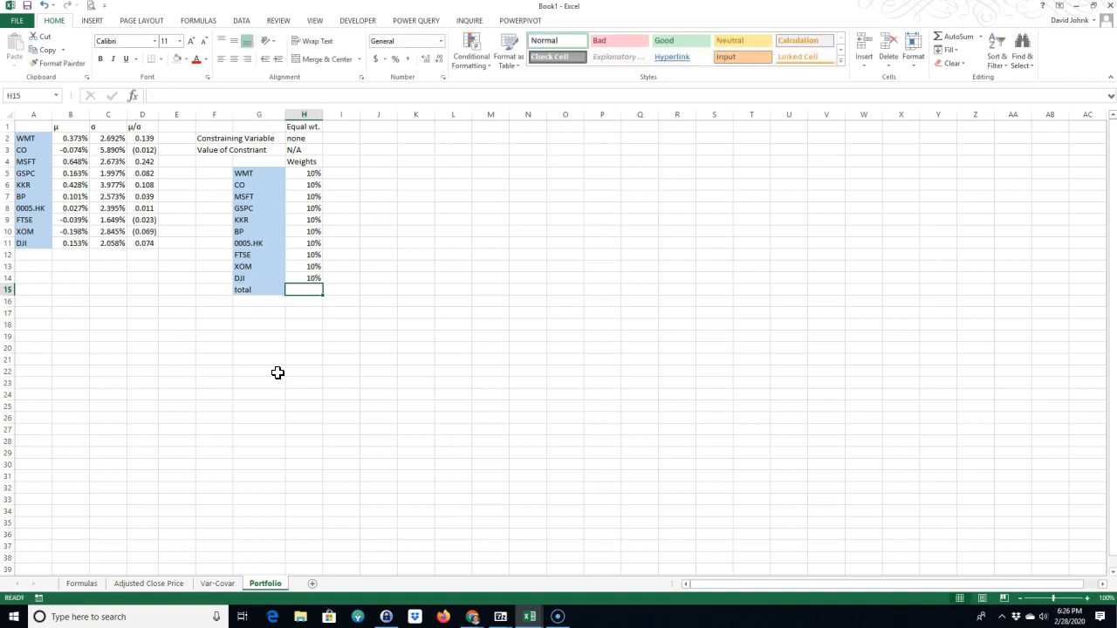
pyautogui.click(960, 40)
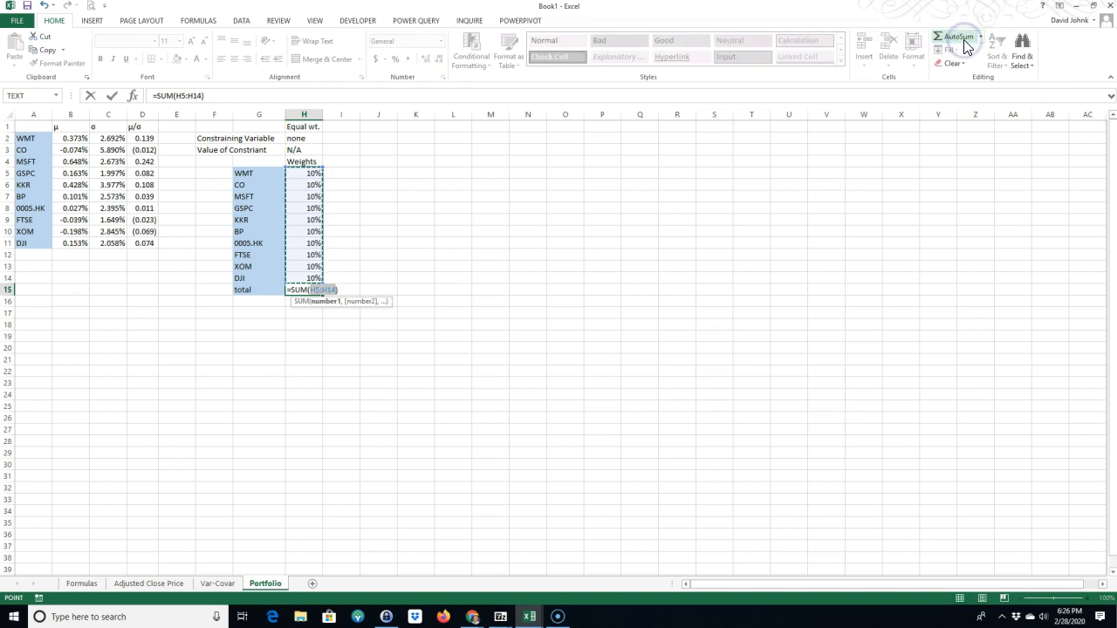
pyautogui.press('Return')
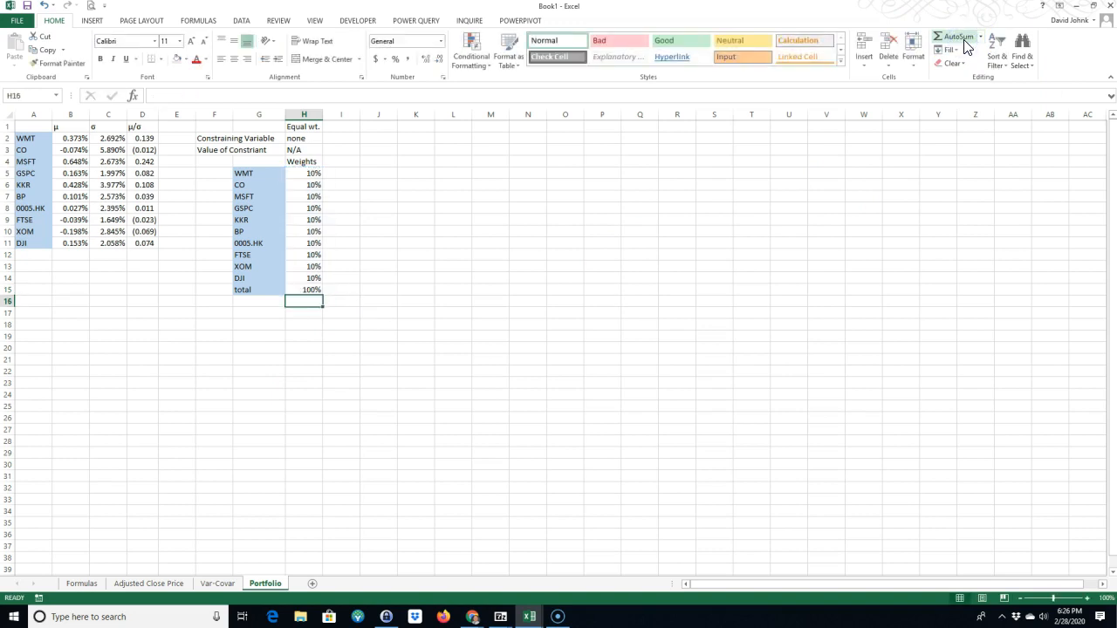
# Remove the blue fill from the total label in G15 by painting the format of blank cell G16 onto it.
pyautogui.click(255, 303)
pyautogui.click(68, 63)
pyautogui.click(249, 290)
pyautogui.click(249, 364)
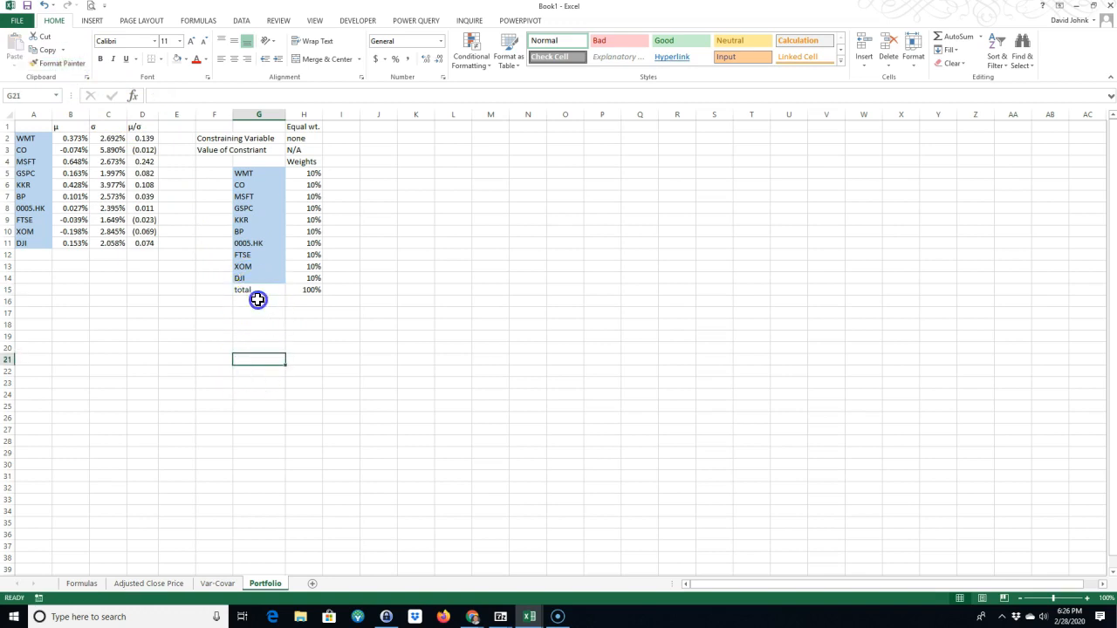
# Copy the portfolio expected return and standard deviation formula rows, B11:E12, from the Formulas sheet.
pyautogui.click(259, 300)
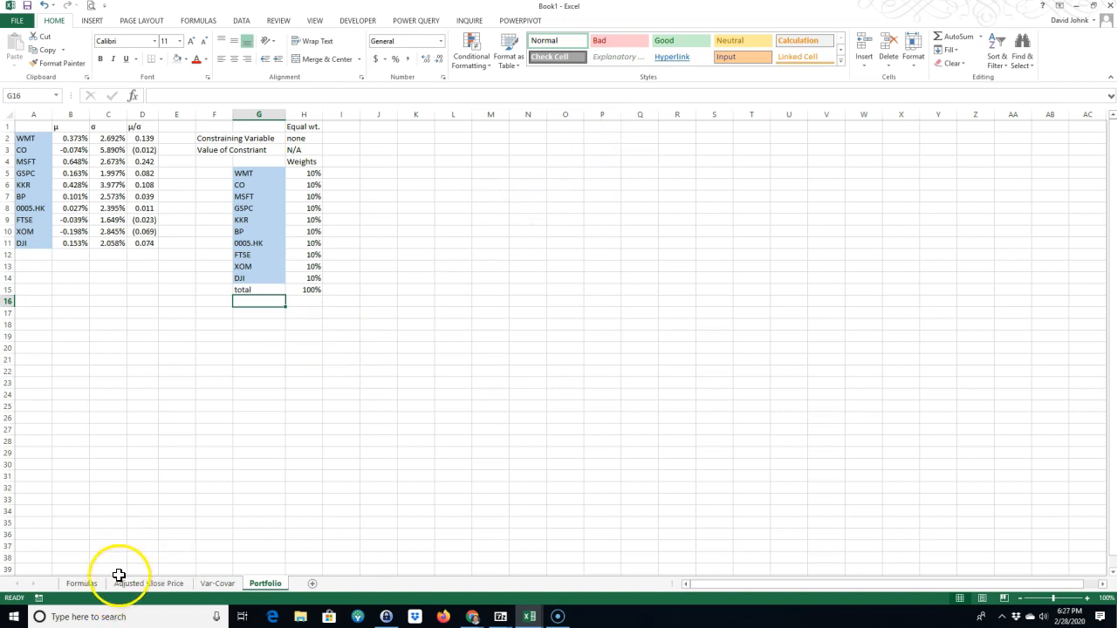
pyautogui.click(85, 583)
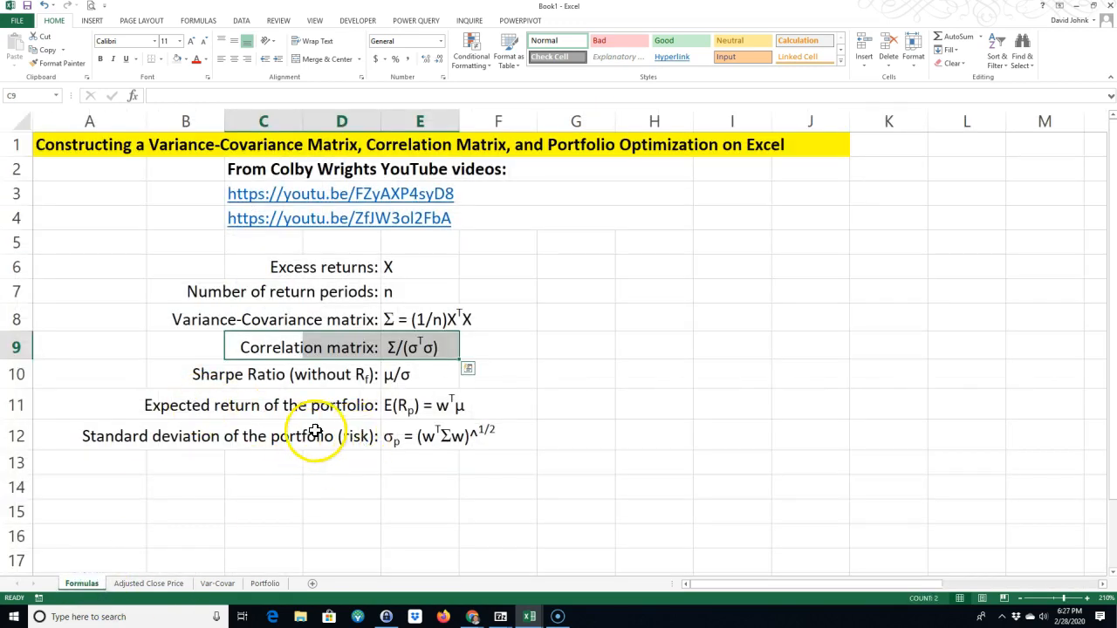
pyautogui.click(122, 437)
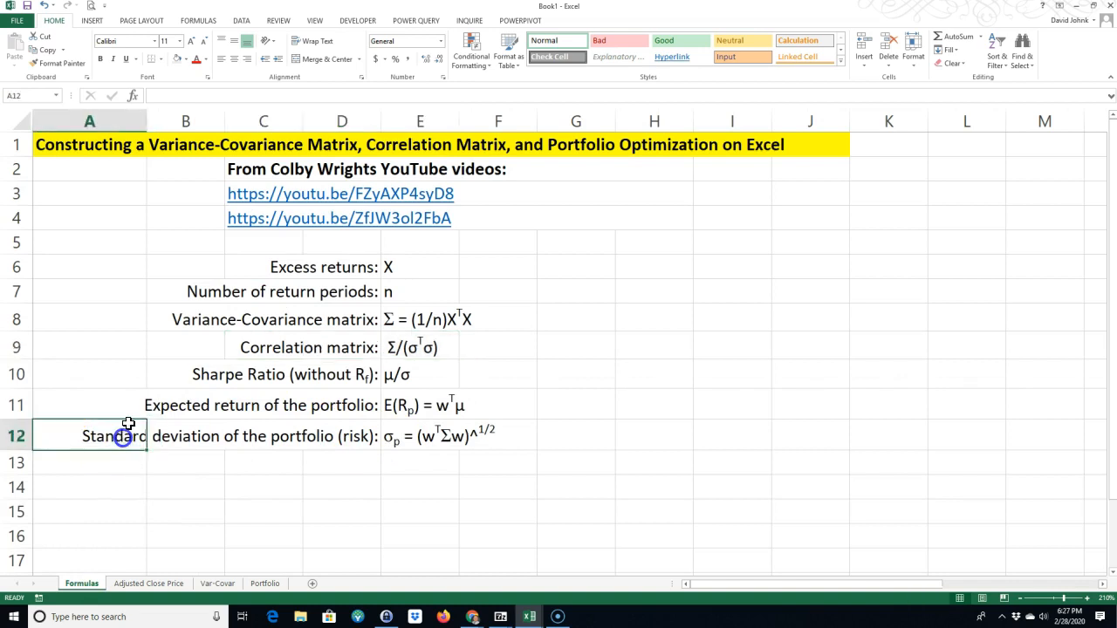
pyautogui.moveTo(176, 405); pyautogui.dragTo(461, 405)
pyautogui.moveTo(264, 407); pyautogui.dragTo(411, 407)
pyautogui.rightClick(411, 407)
pyautogui.click(276, 506)
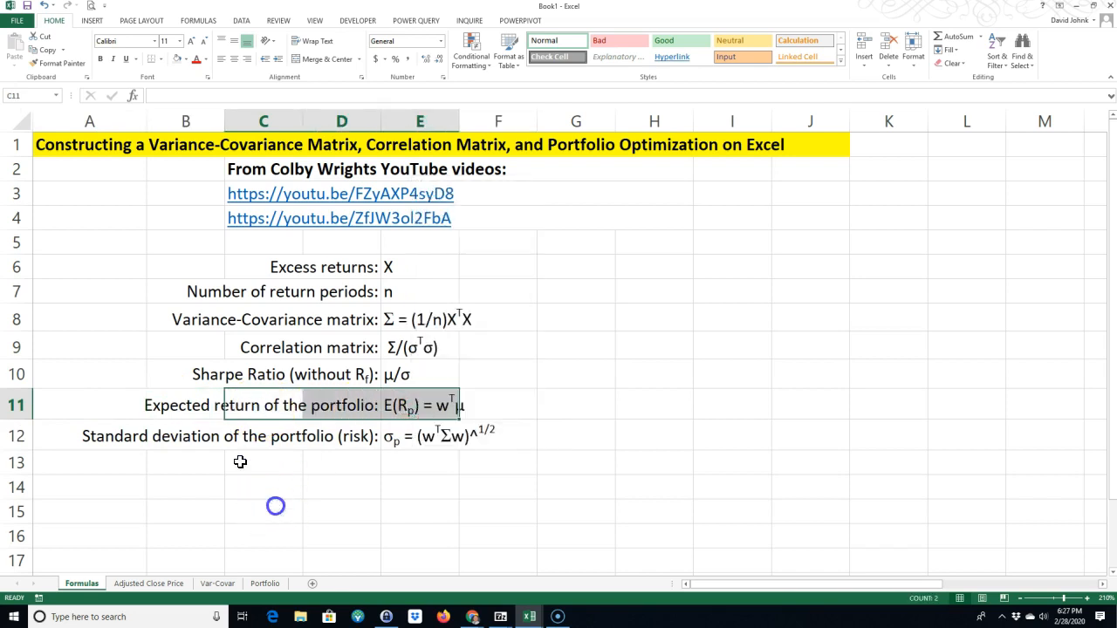
pyautogui.moveTo(169, 417); pyautogui.dragTo(393, 434)
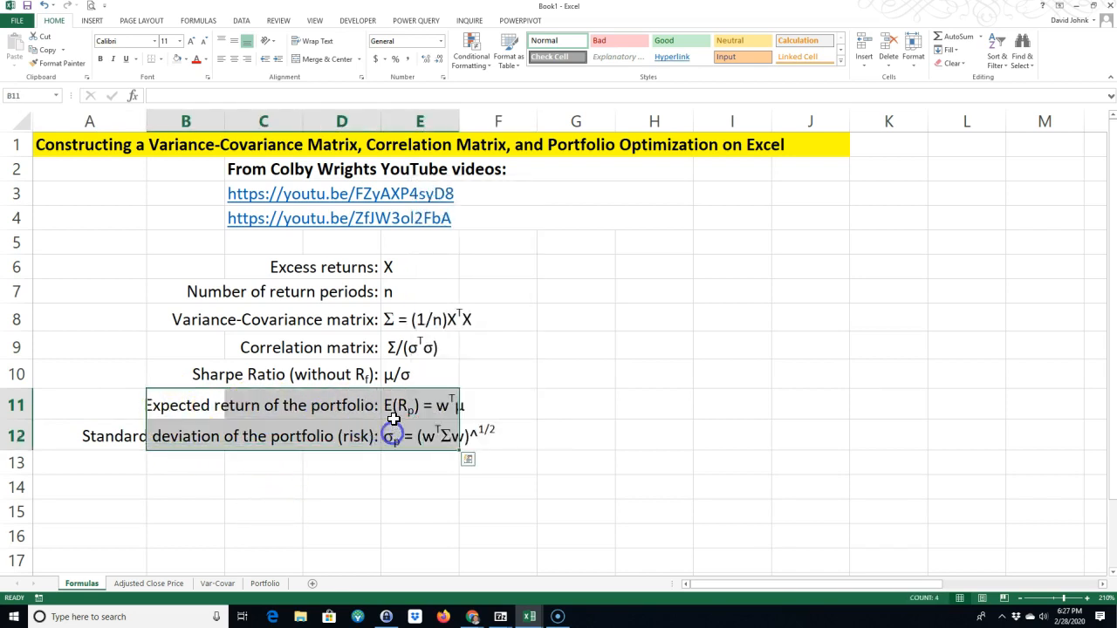
pyautogui.rightClick(394, 419)
pyautogui.click(417, 208)
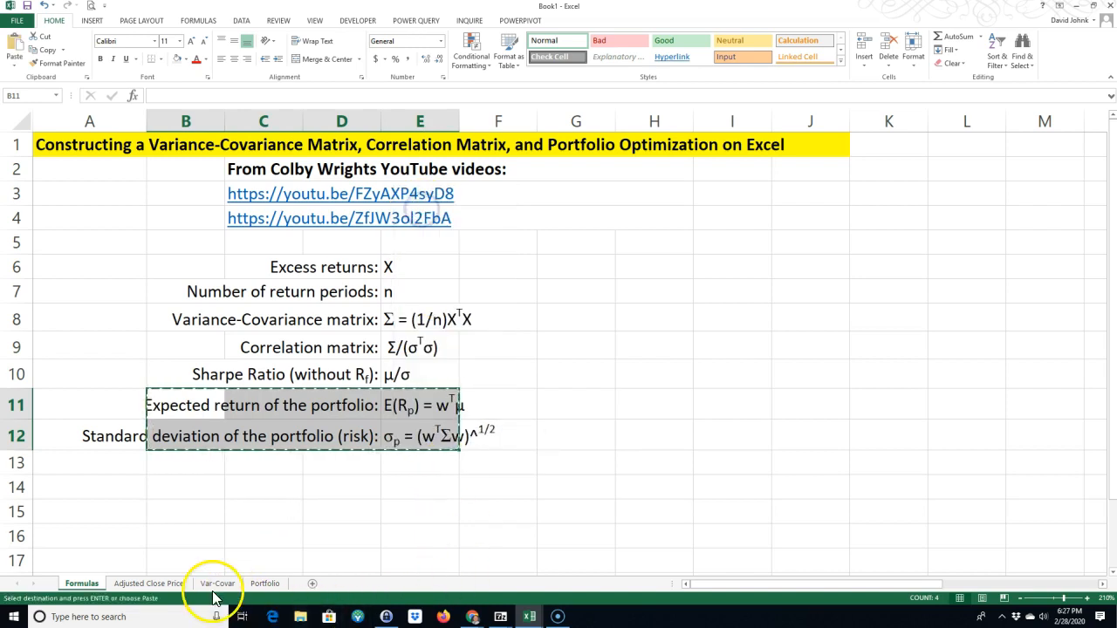
# Paste the copied rows at G16 on the Portfolio sheet and move the block to D16:G17.
pyautogui.click(266, 583)
pyautogui.click(262, 301)
pyautogui.hotkey('ctrl', 'v')
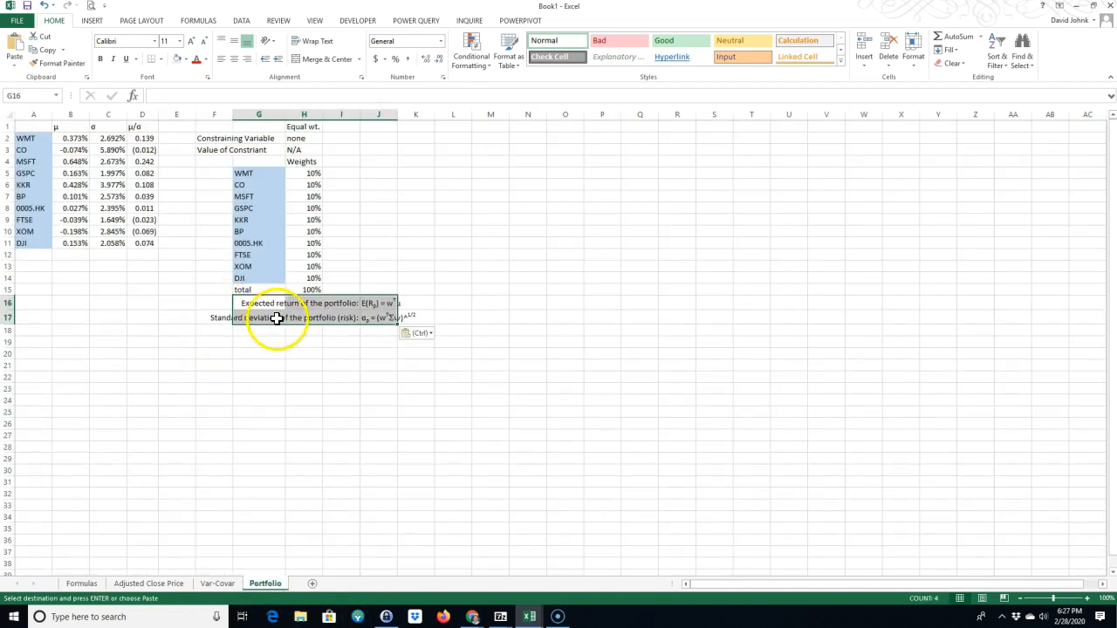
pyautogui.moveTo(368, 297); pyautogui.dragTo(253, 303)
pyautogui.click(264, 375)
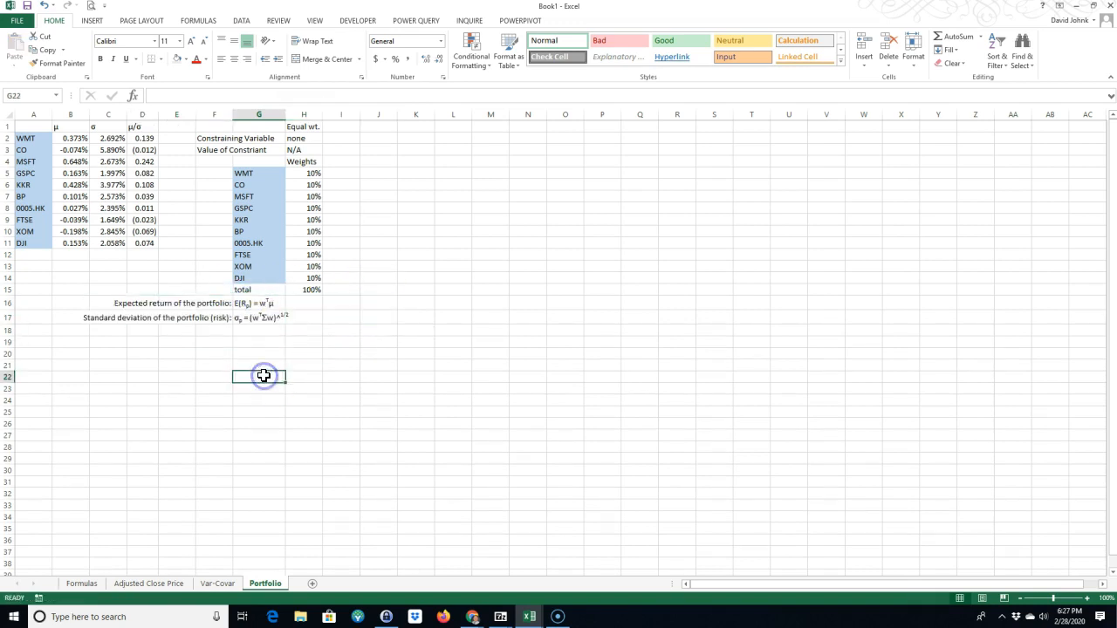
# Widen column G slightly to give the portfolio formula labels in rows 16 and 17 more room.
pyautogui.moveTo(286, 114); pyautogui.dragTo(293, 114)
pyautogui.click(141, 318)
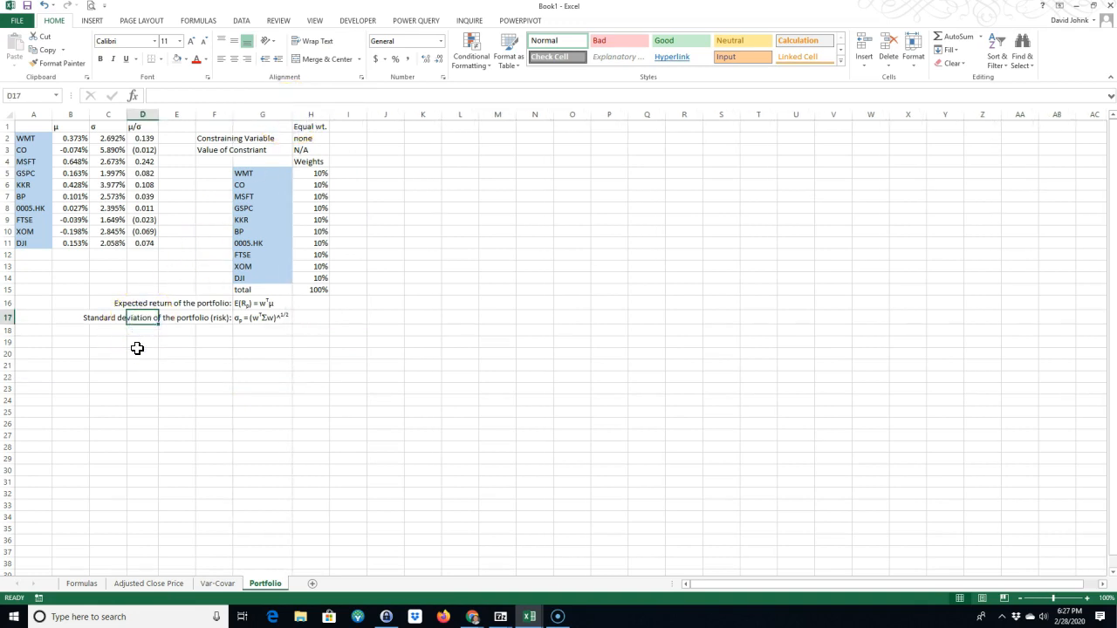
pyautogui.click(126, 304)
# Compute the expected portfolio return in H16 with the array formula =MMULT(TRANSPOSE(H5:H14),B2:B11).
pyautogui.click(310, 303)
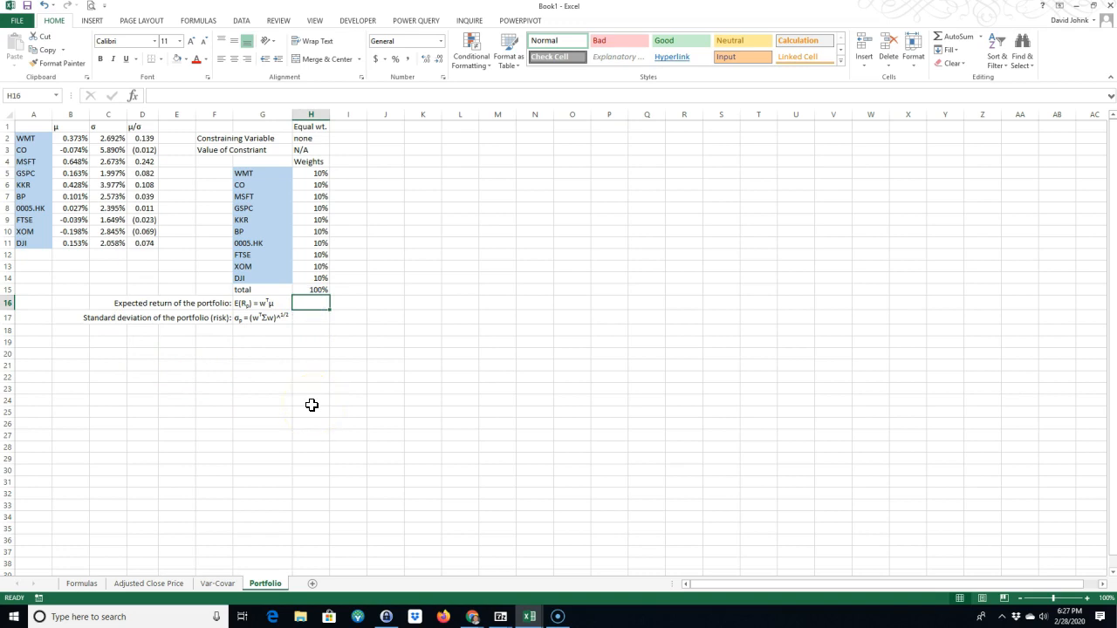
pyautogui.write('=')
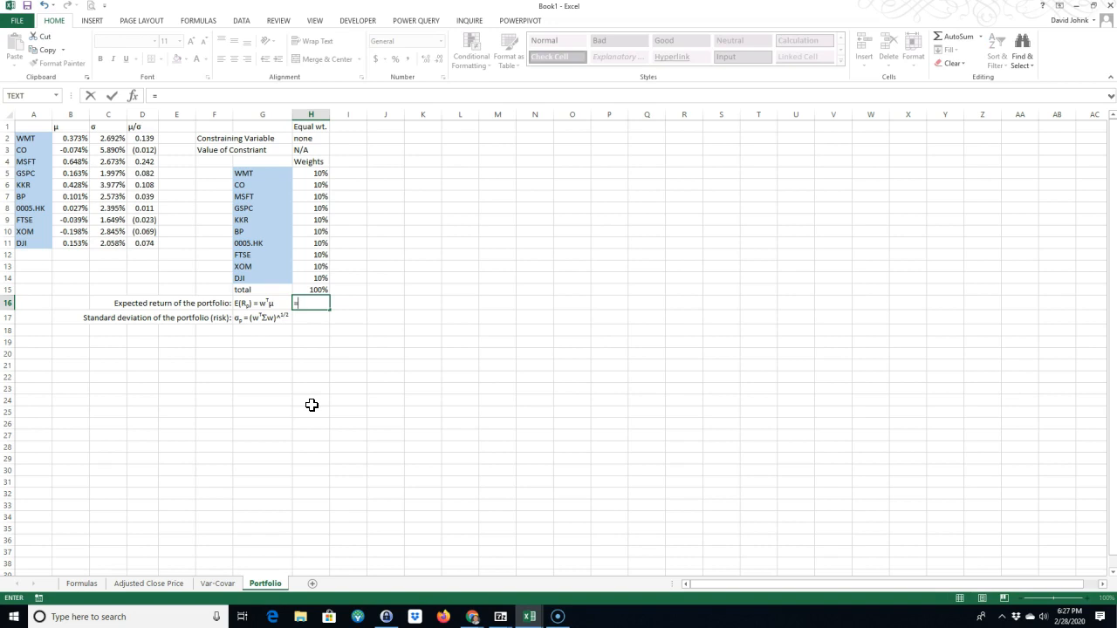
pyautogui.write('mmult(')
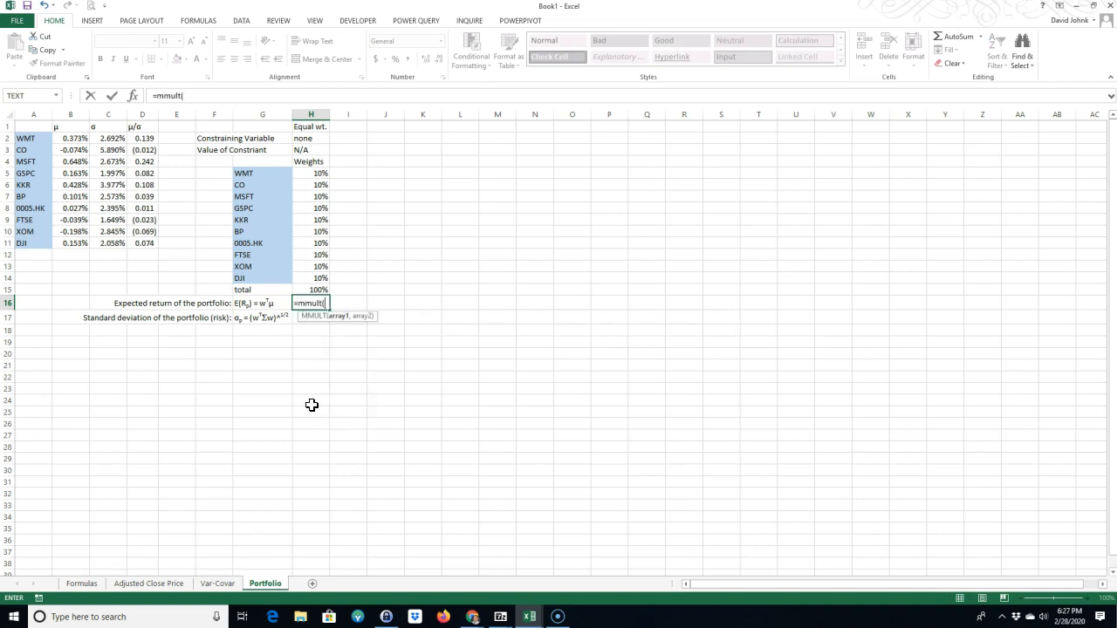
pyautogui.write('tran')
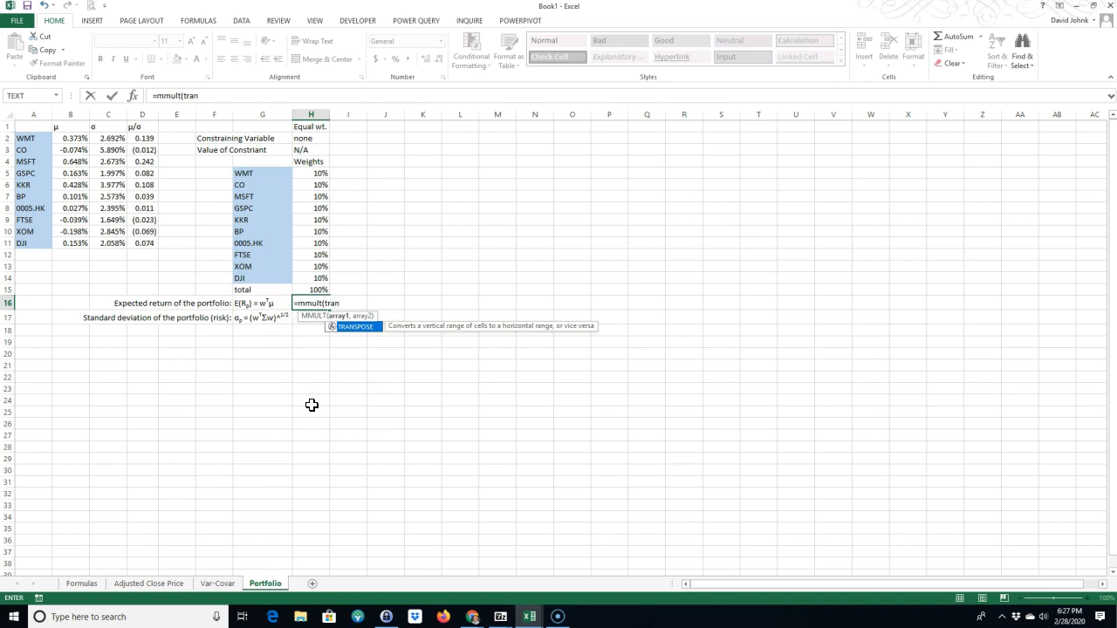
pyautogui.write('spose(')
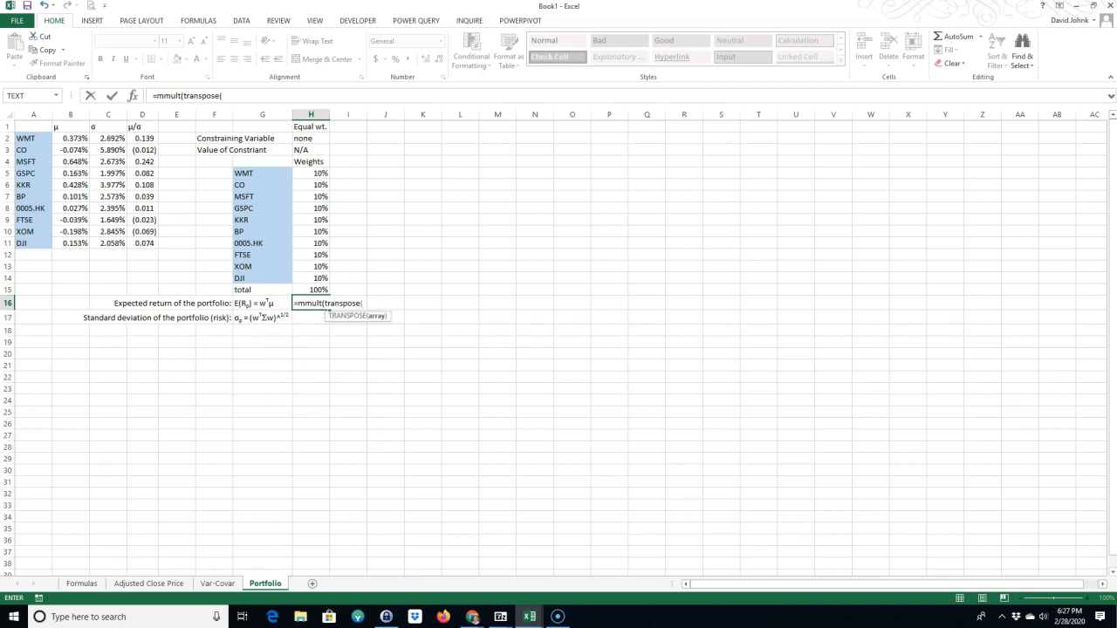
pyautogui.moveTo(309, 174); pyautogui.dragTo(317, 277)
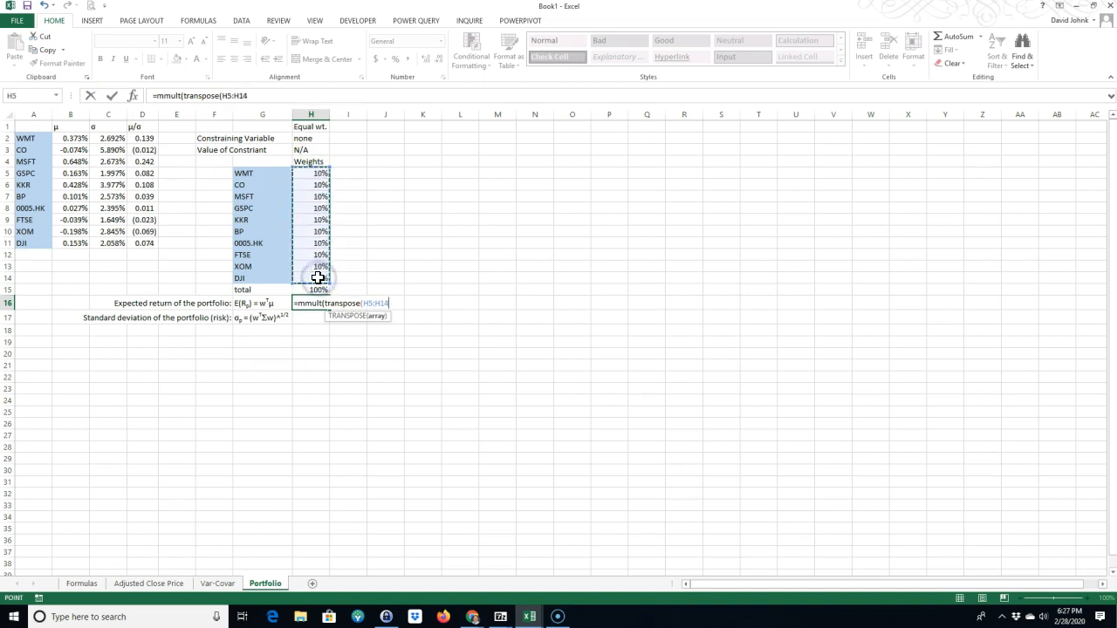
pyautogui.write(')')
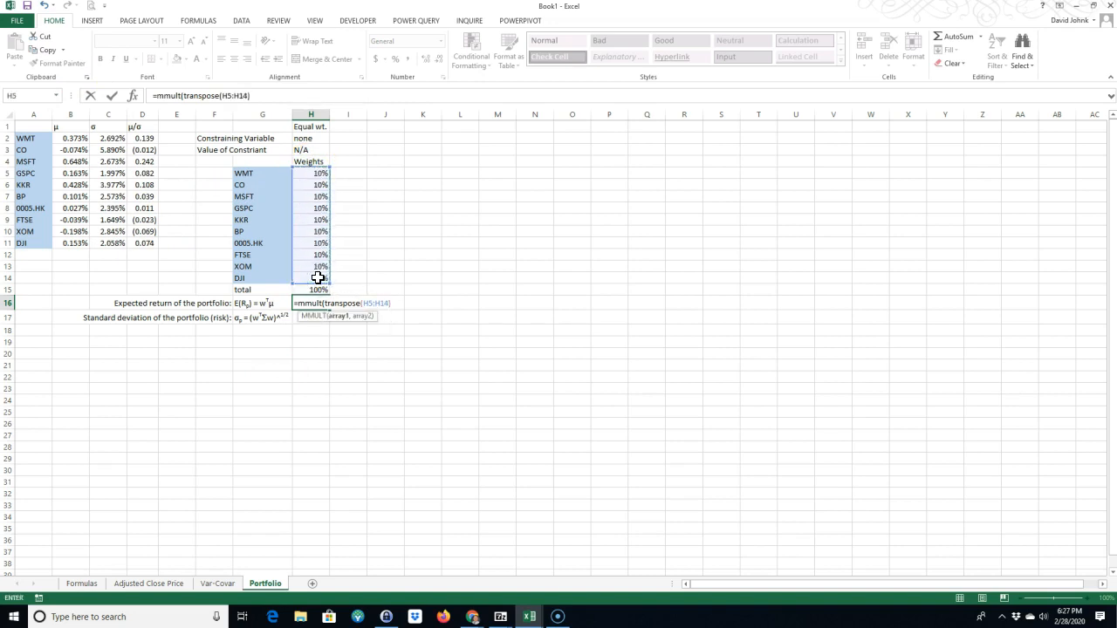
pyautogui.write(',')
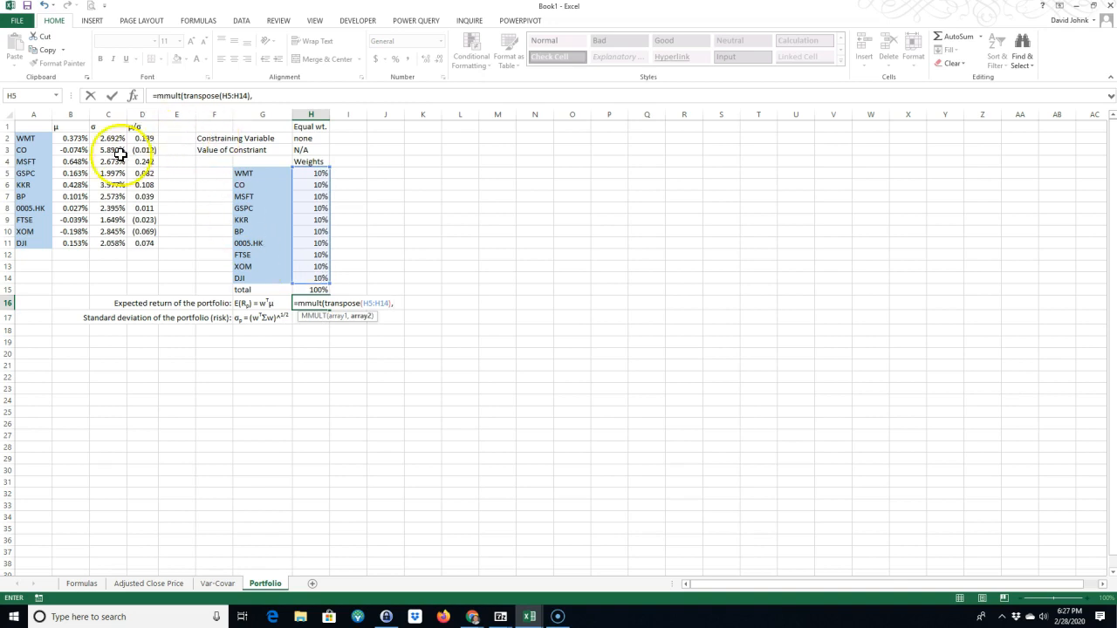
pyautogui.moveTo(80, 142); pyautogui.dragTo(82, 244)
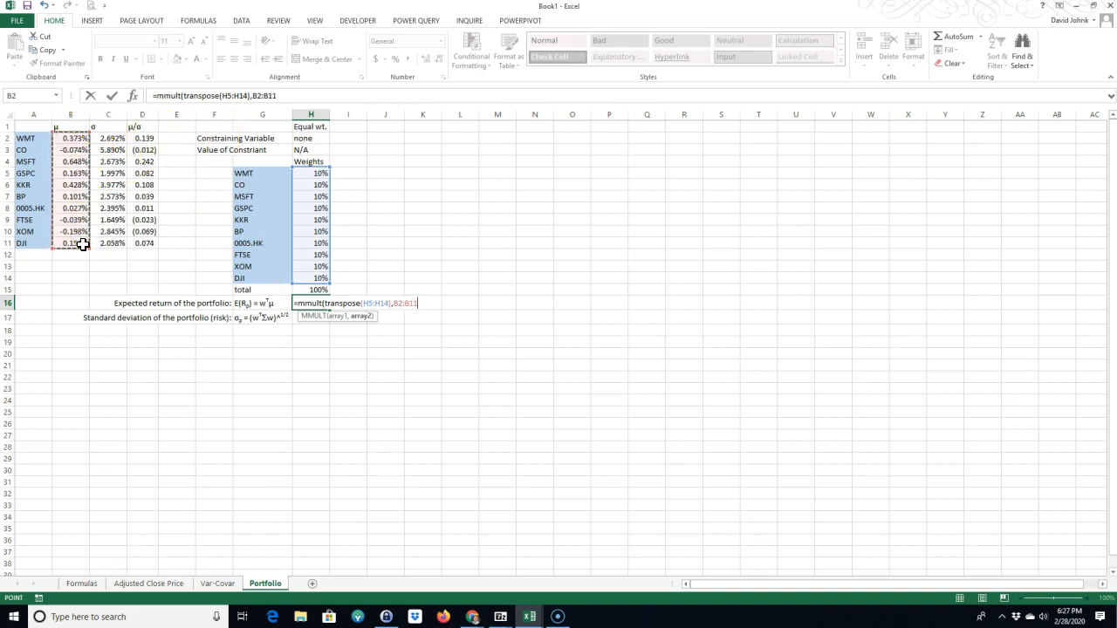
pyautogui.write(')')
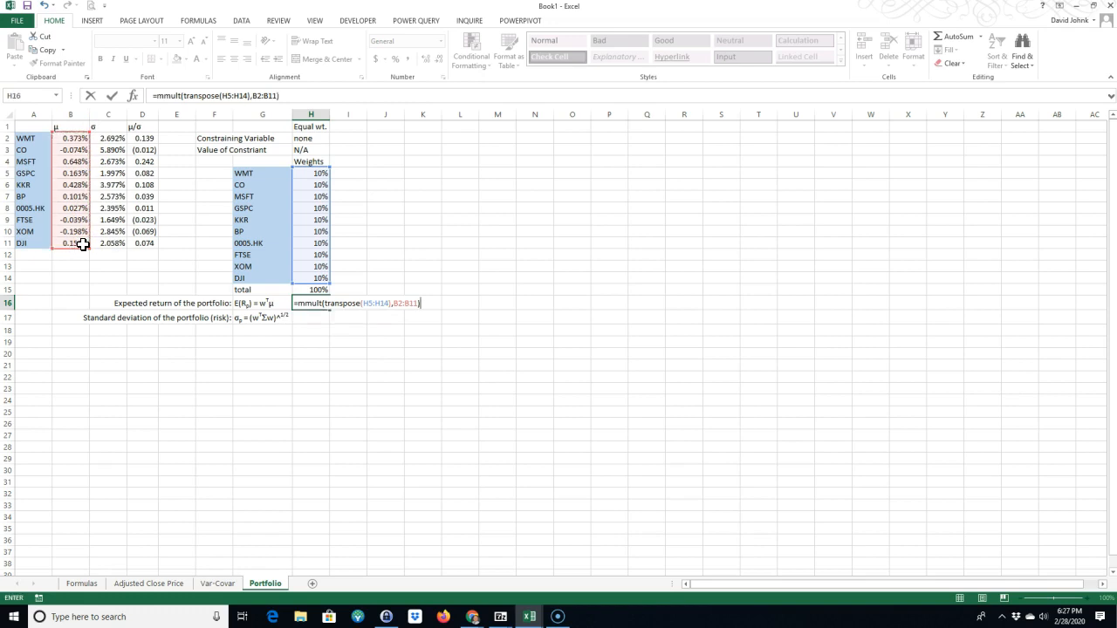
pyautogui.hotkey('ctrl', 'shift', 'Return')
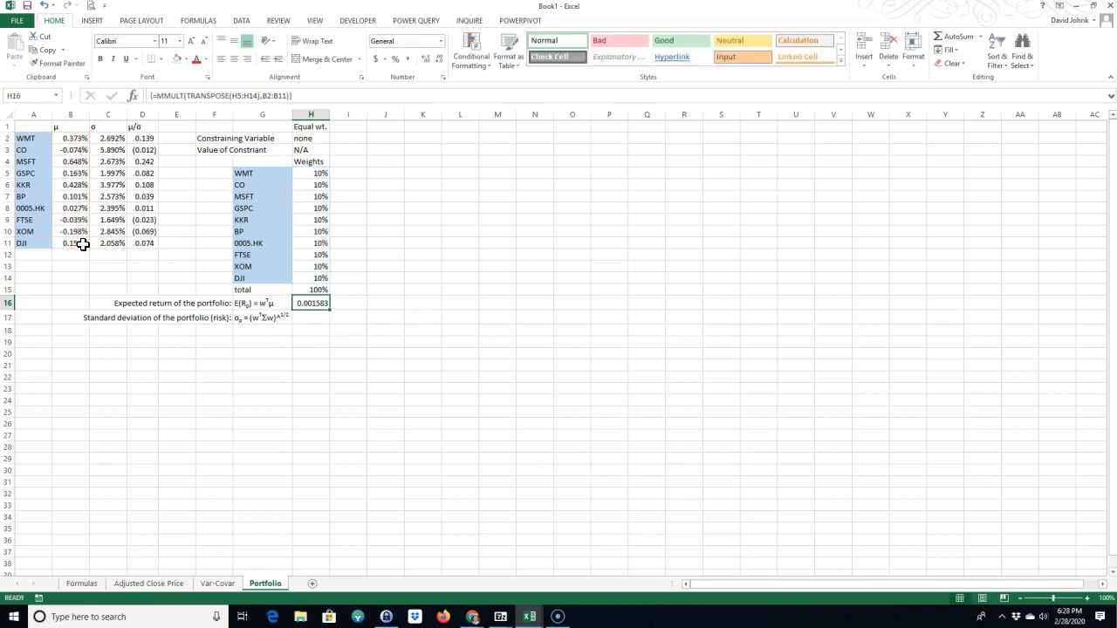
# Format the expected return in H16 as a percentage with three decimal places.
pyautogui.click(396, 60)
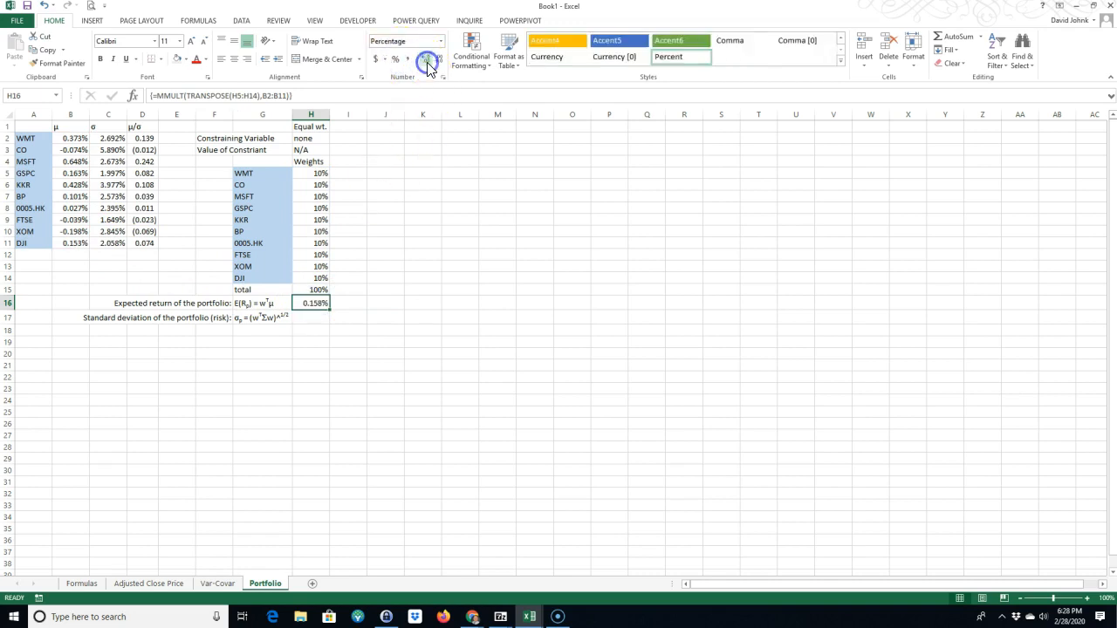
pyautogui.click(210, 378)
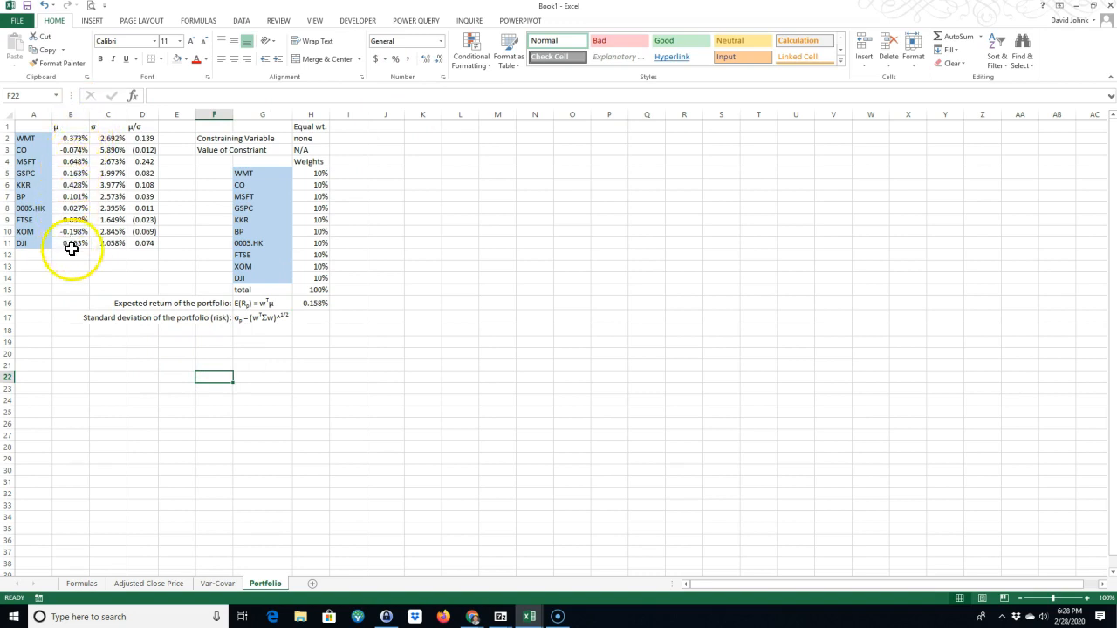
pyautogui.click(311, 303)
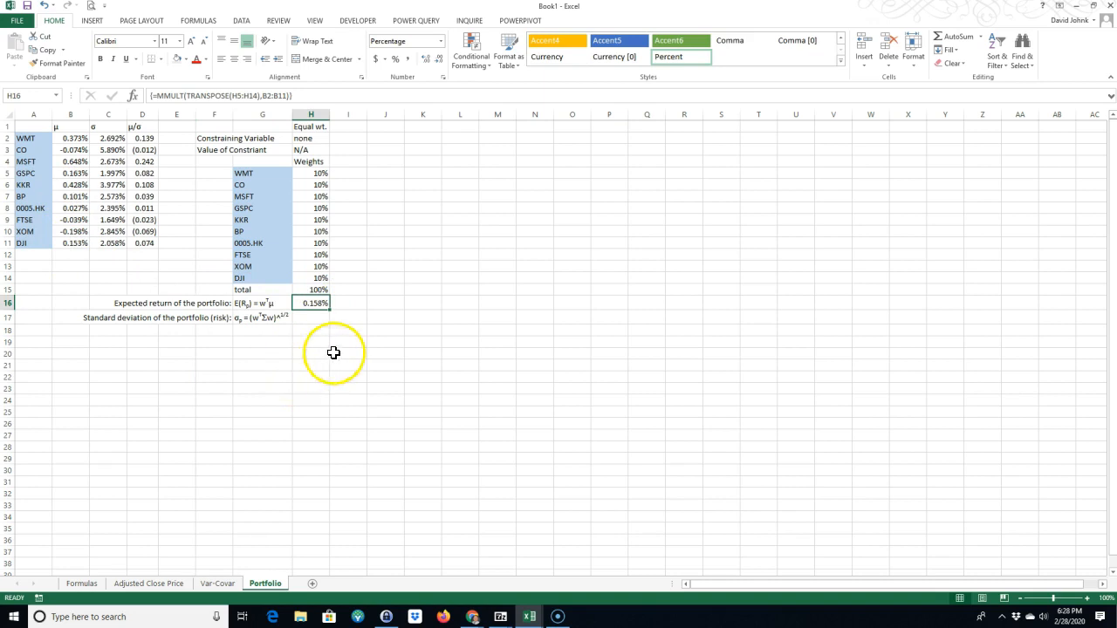
# Check the range name of the variance-covariance matrix B4:K13 on the Var-Covar sheet, then return to the Portfolio sheet.
pyautogui.click(315, 319)
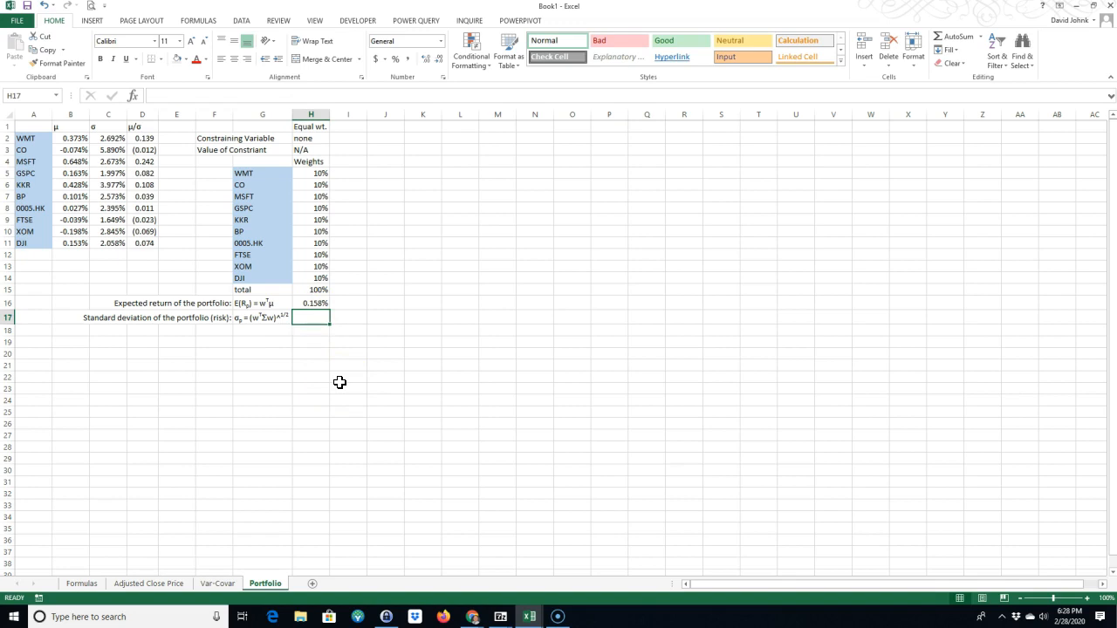
pyautogui.write('=mmult')
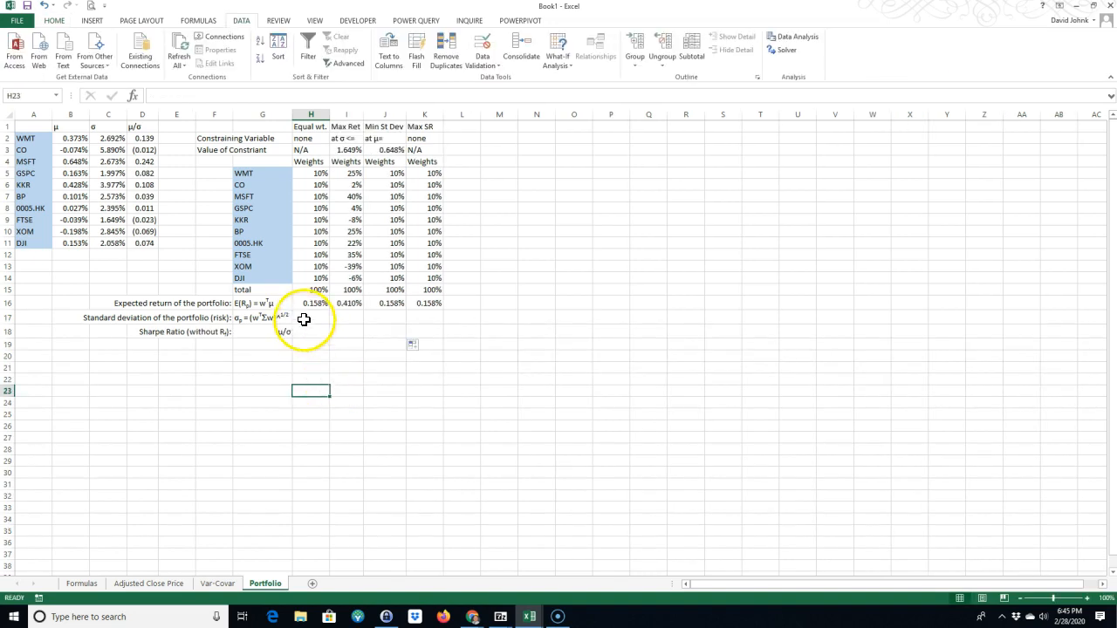
pyautogui.click(307, 318)
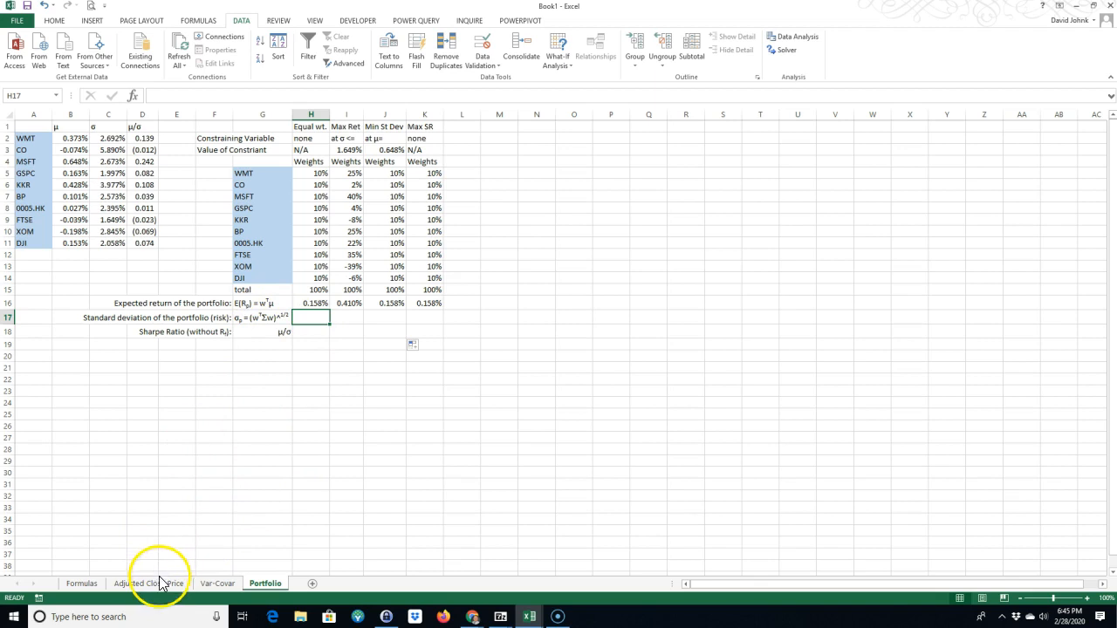
pyautogui.click(218, 583)
pyautogui.moveTo(71, 163); pyautogui.dragTo(402, 275)
pyautogui.moveTo(63, 164); pyautogui.dragTo(398, 268)
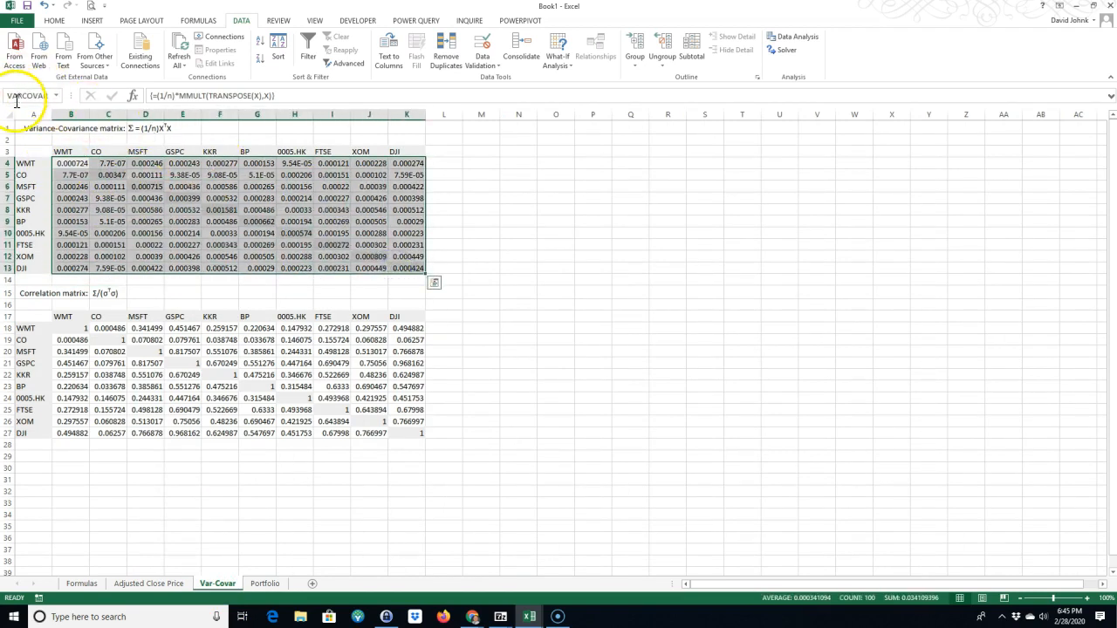
pyautogui.click(264, 585)
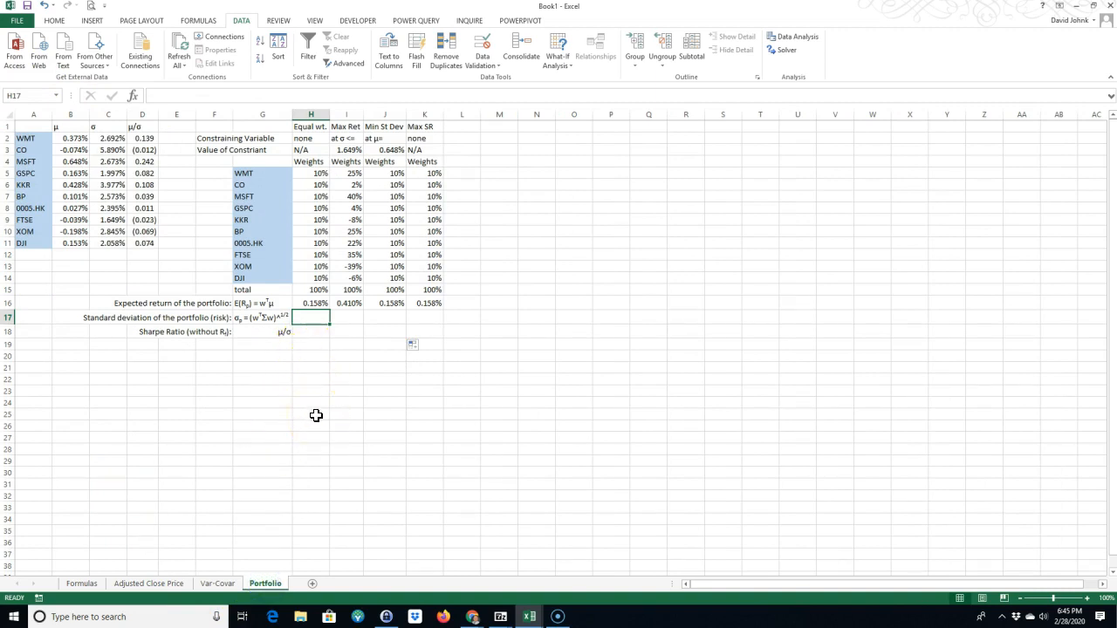
# Begin the portfolio standard deviation formula in H17 with =MMULT(TRANSPOSE(H5:H14),varcovar).
pyautogui.write('=mmult')
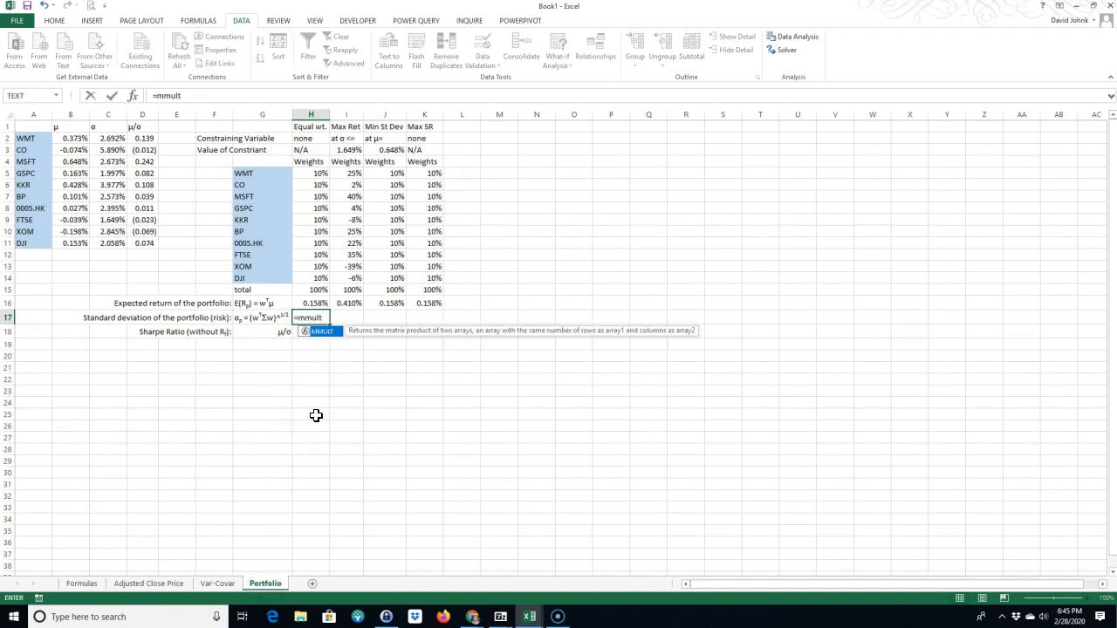
pyautogui.write('(')
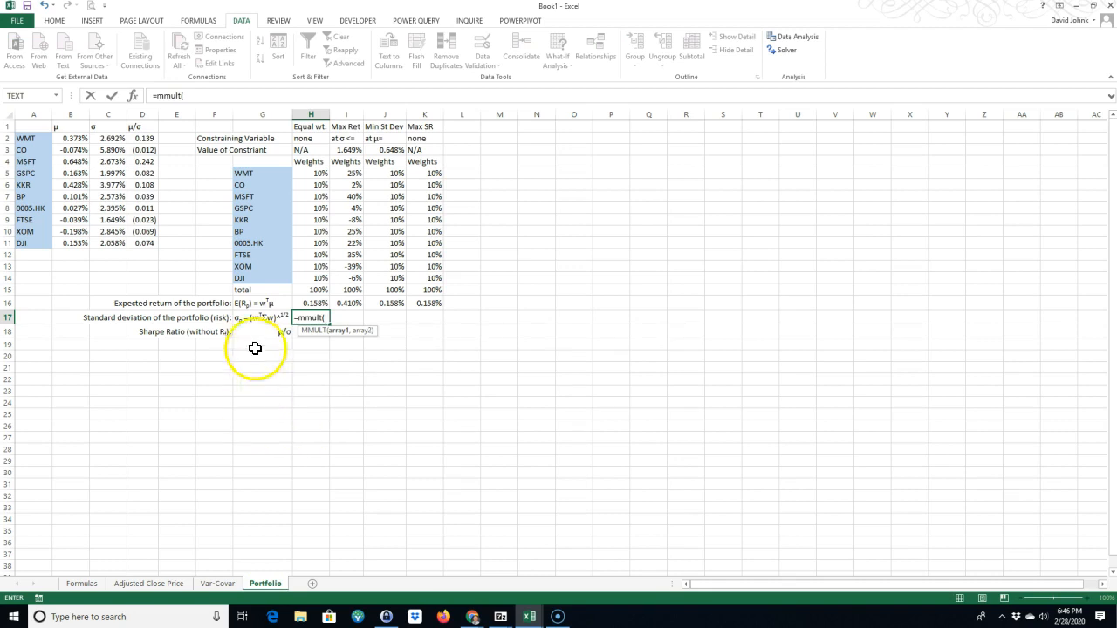
pyautogui.write('t')
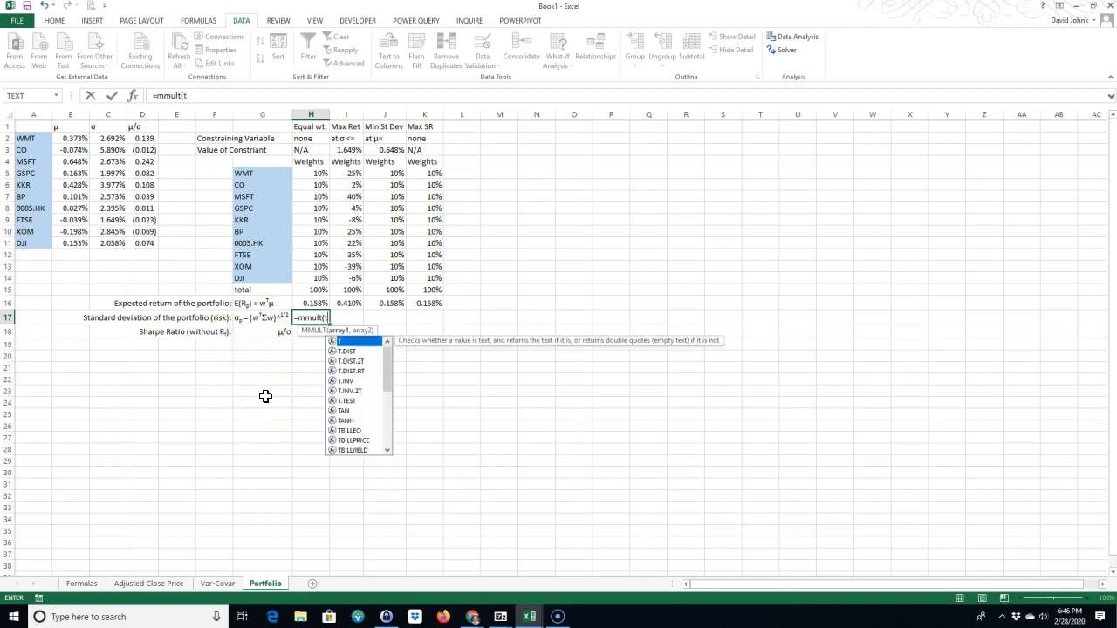
pyautogui.write('ranspose(')
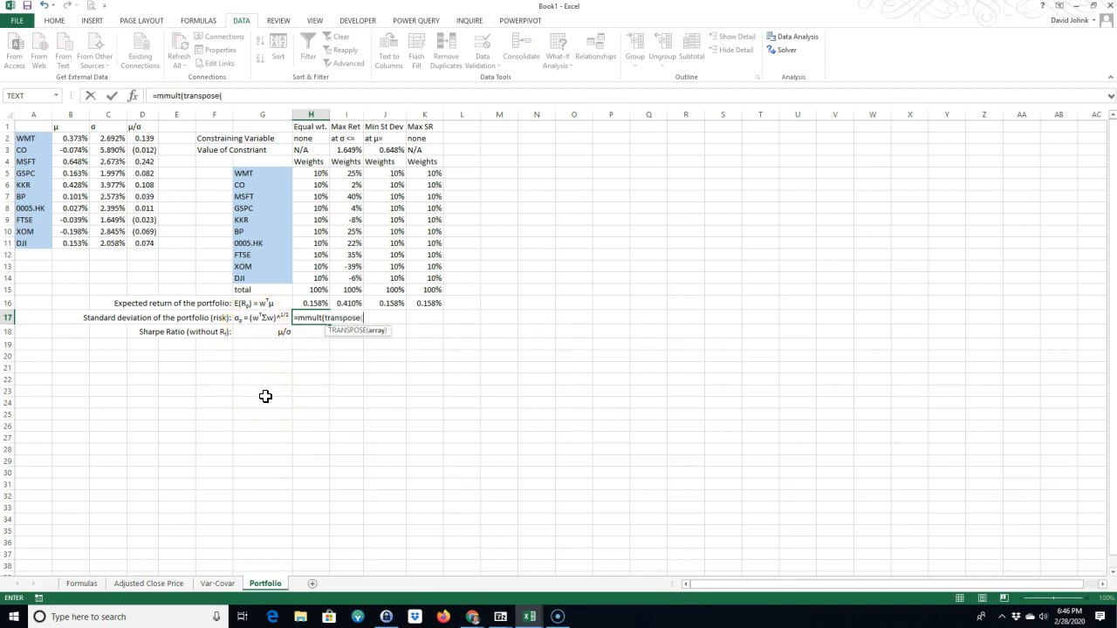
pyautogui.moveTo(314, 173); pyautogui.dragTo(322, 273)
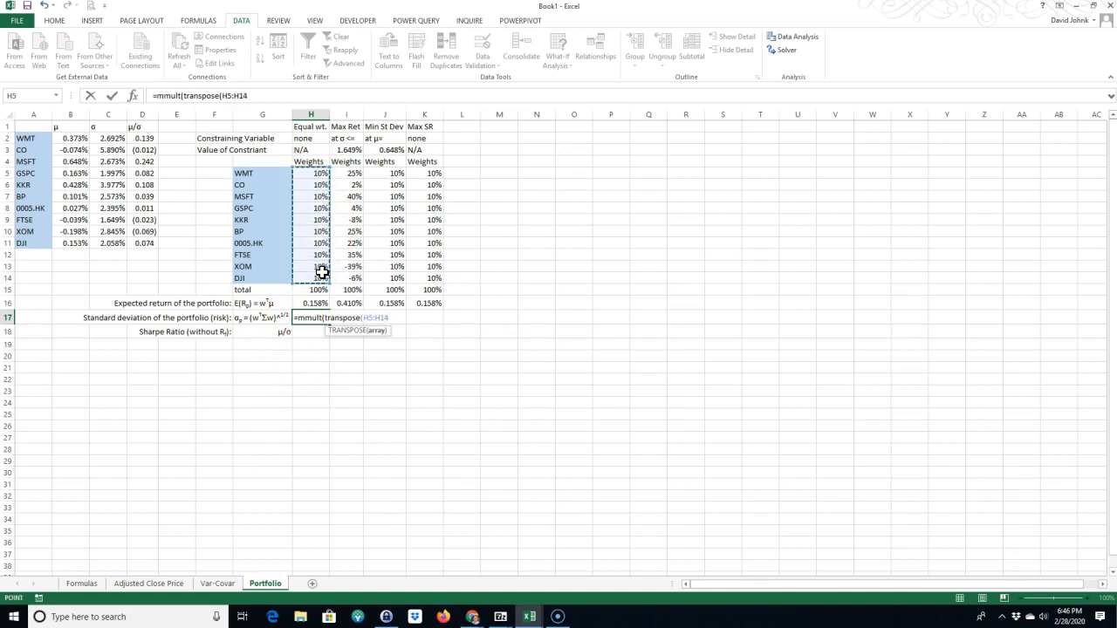
pyautogui.write('),varcovar')
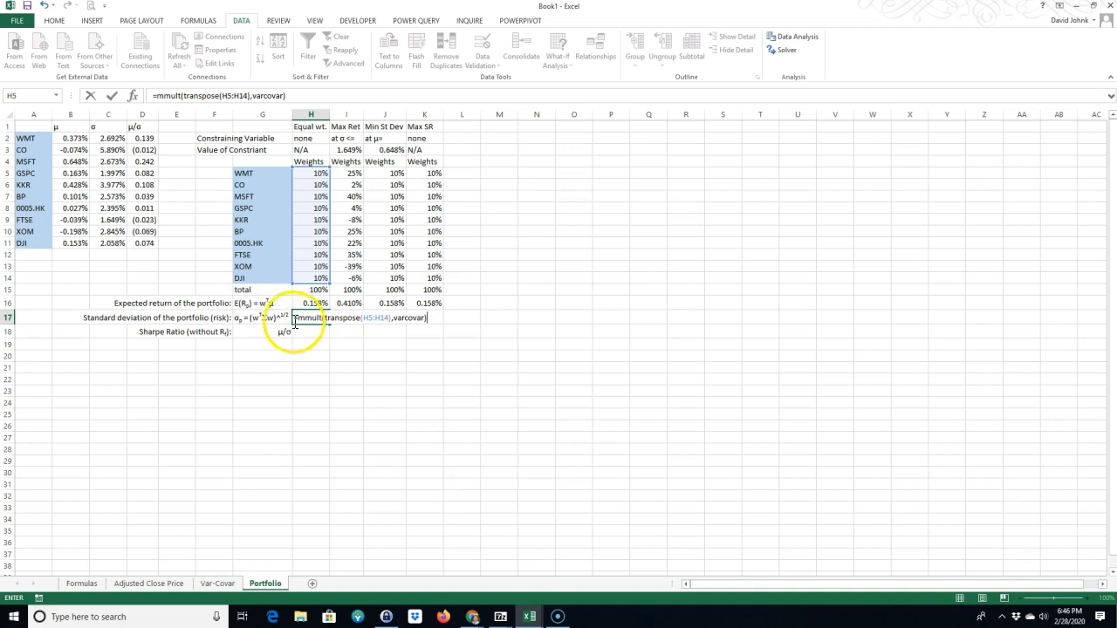
# Expand the H17 formula to =SQRT(MMULT(MMULT(TRANSPOSE(H5:H14),varcovar),H5:H14)) and enter it as an array formula.
pyautogui.click(298, 317)
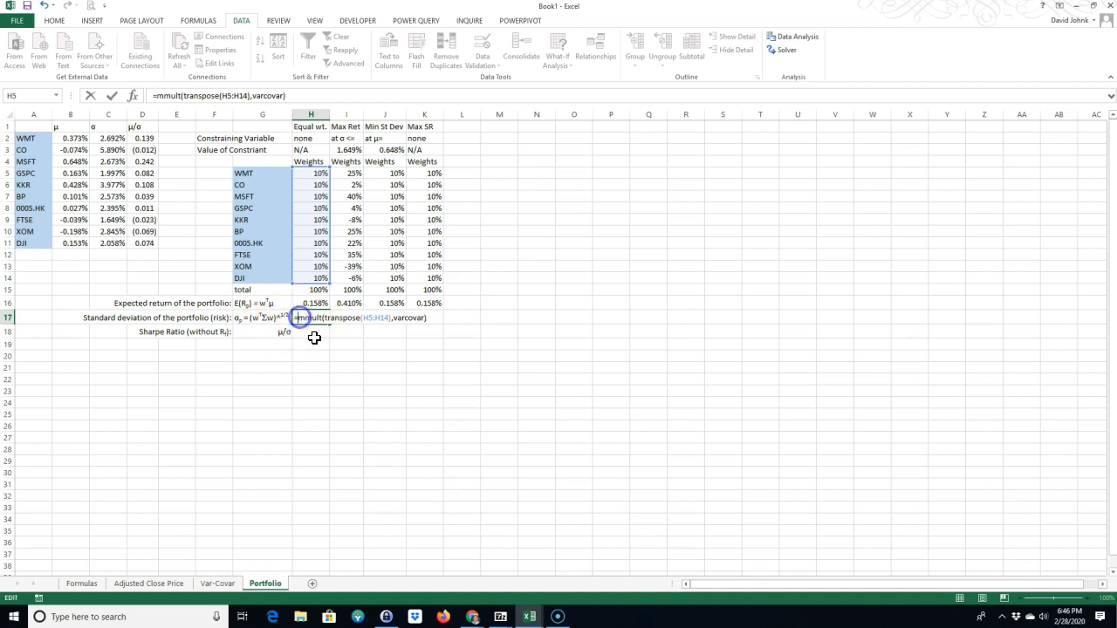
pyautogui.write('mmult(')
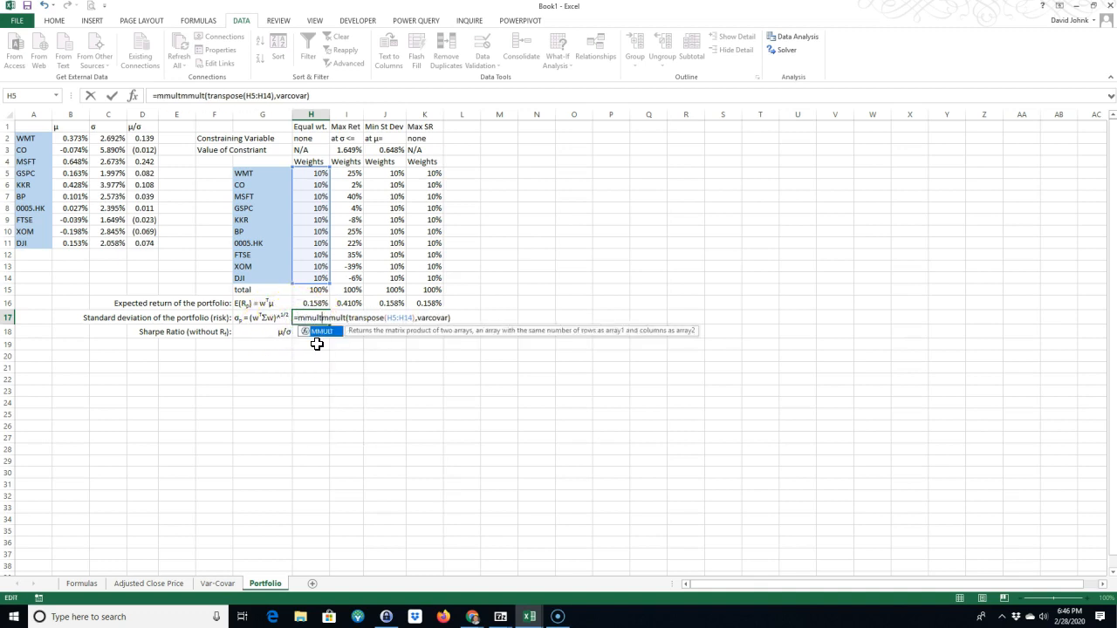
pyautogui.click(460, 317)
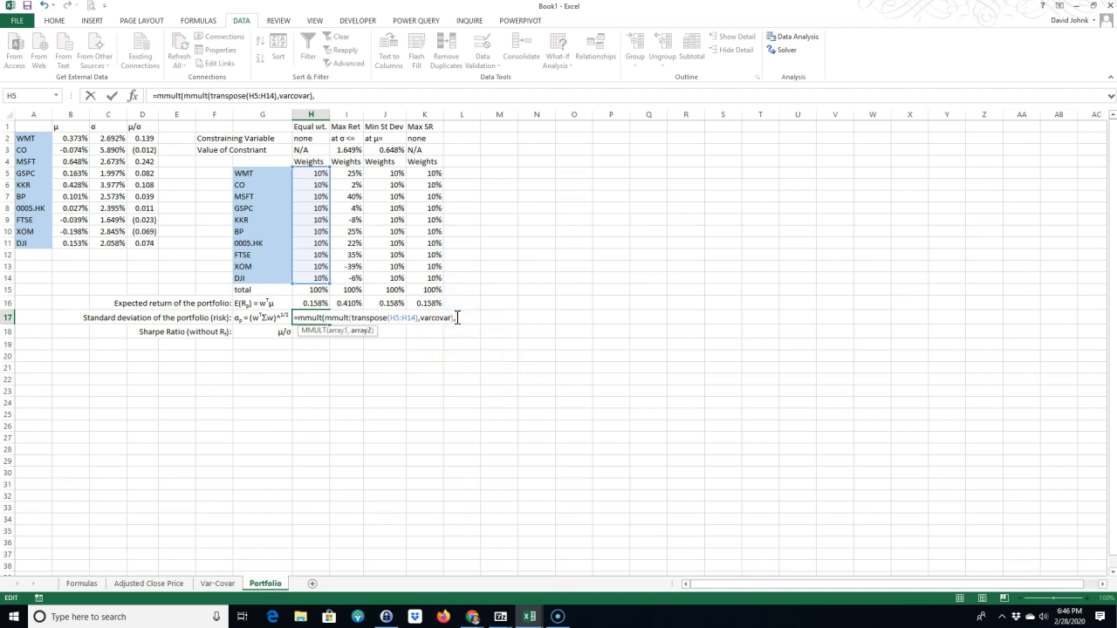
pyautogui.moveTo(317, 175); pyautogui.dragTo(316, 276)
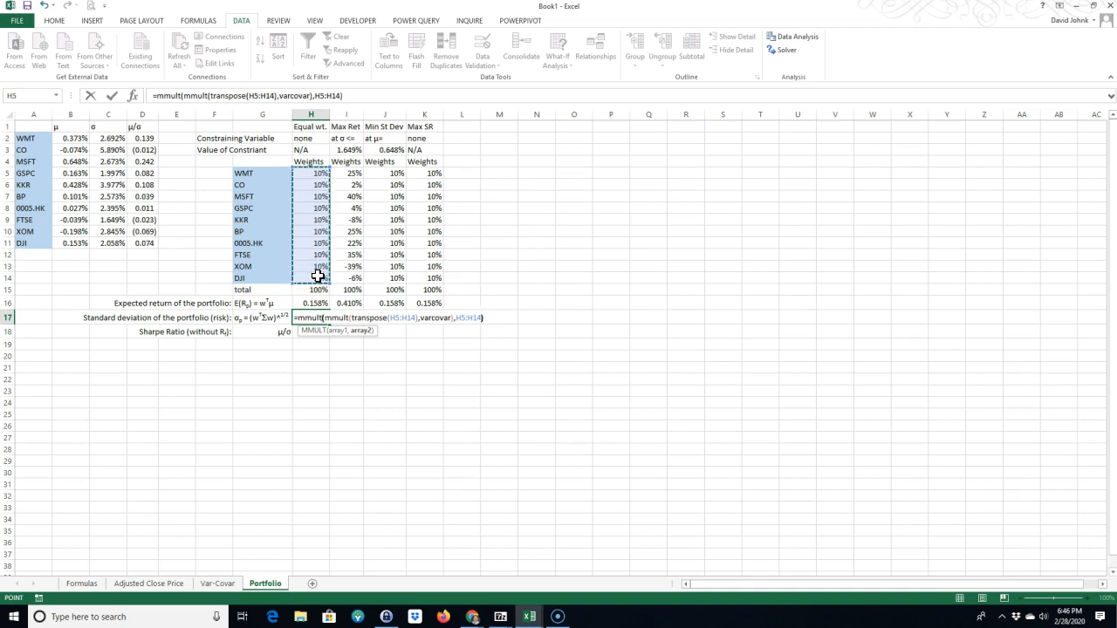
pyautogui.click(306, 319)
pyautogui.click(299, 319)
pyautogui.write('sqrt(')
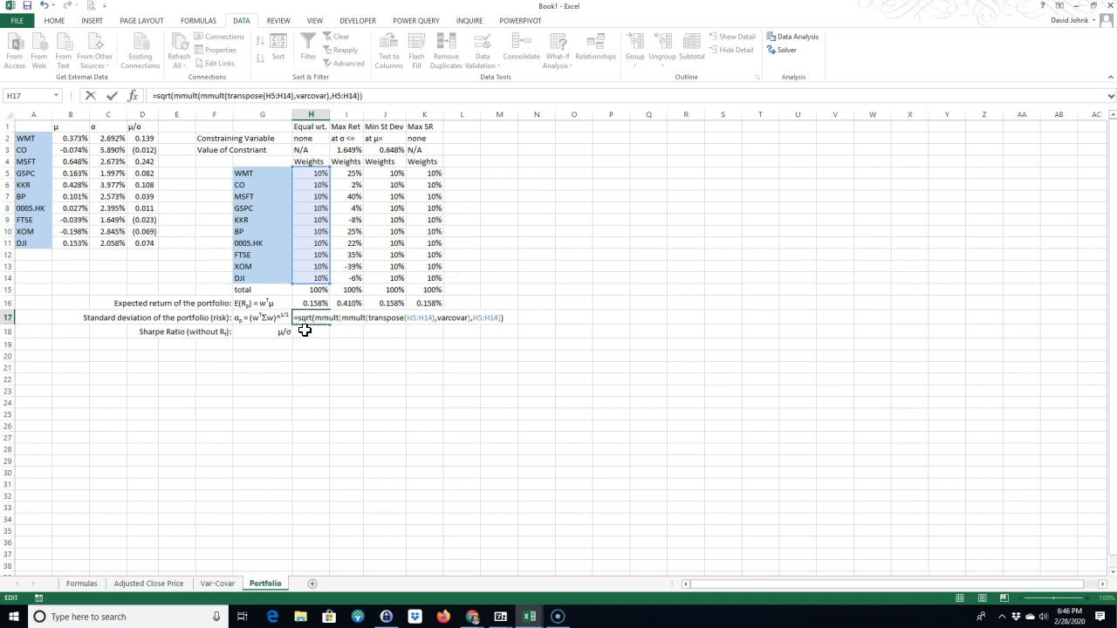
pyautogui.hotkey('ctrl', 'shift', 'Return')
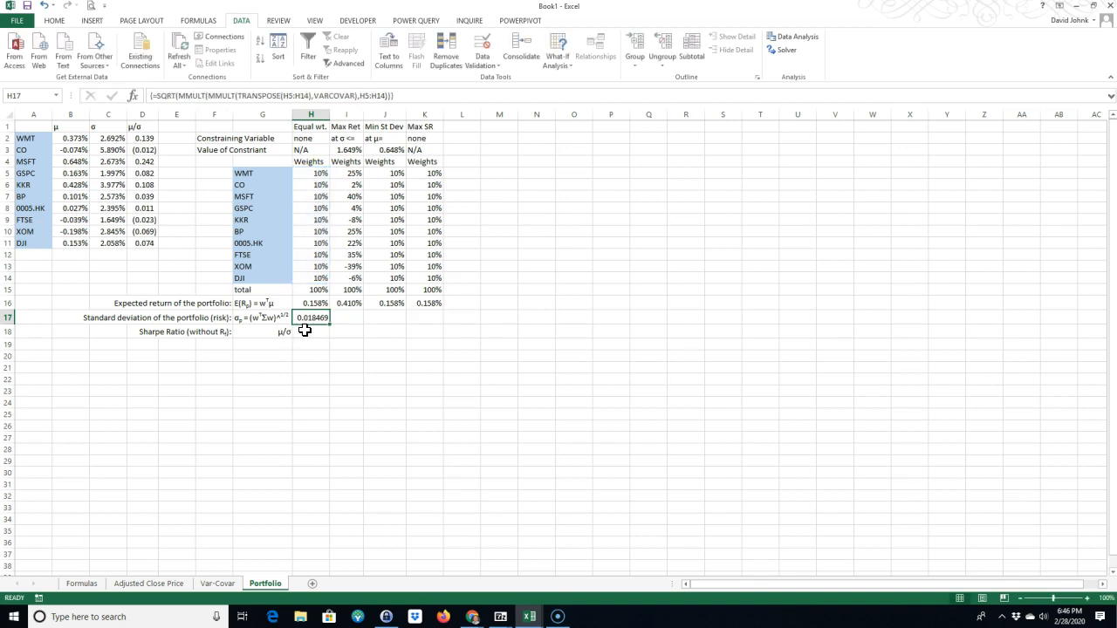
# Format the portfolio standard deviation in H17 as a percentage with two decimal places.
pyautogui.click(54, 20)
pyautogui.click(395, 58)
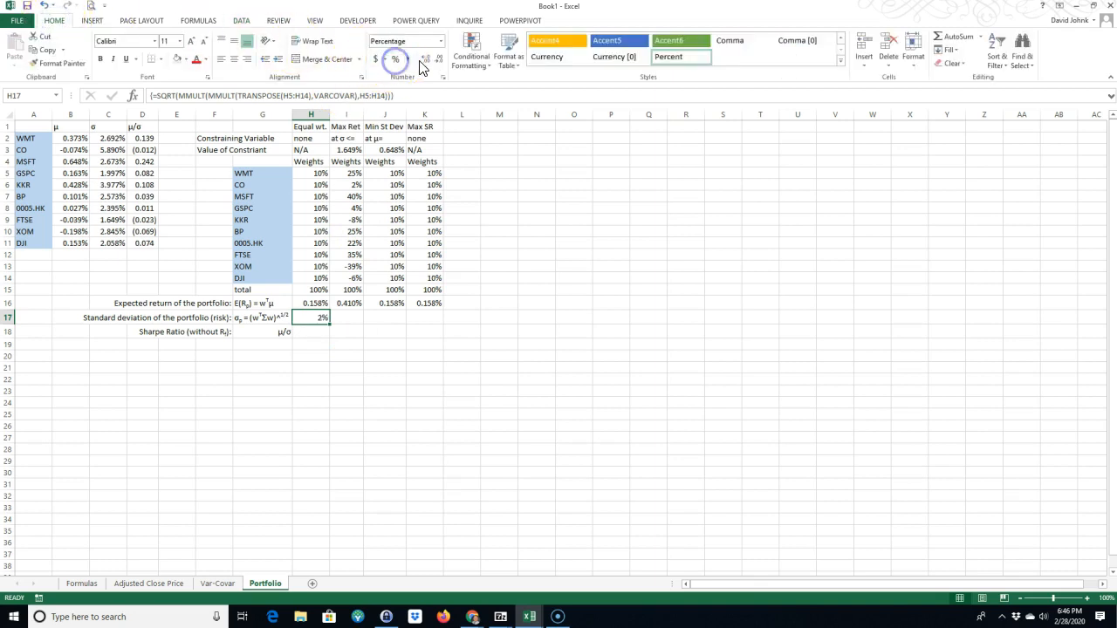
pyautogui.click(431, 61)
# Calculate the equal-weight portfolio's Sharpe ratio in H18 with =H16/H17.
pyautogui.click(310, 330)
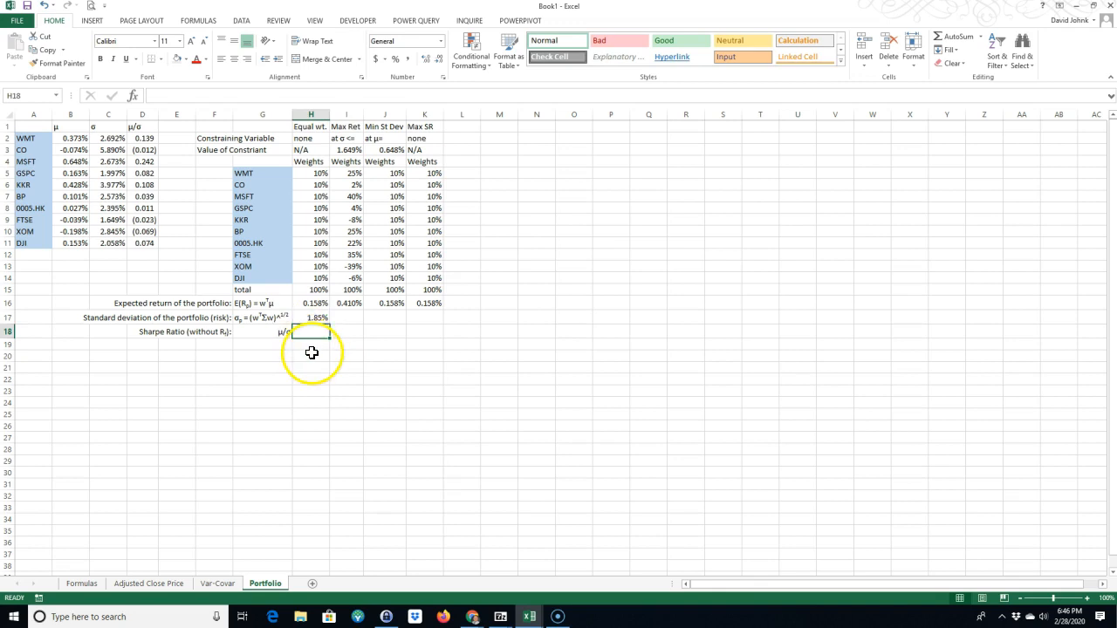
pyautogui.write('=')
pyautogui.click(310, 302)
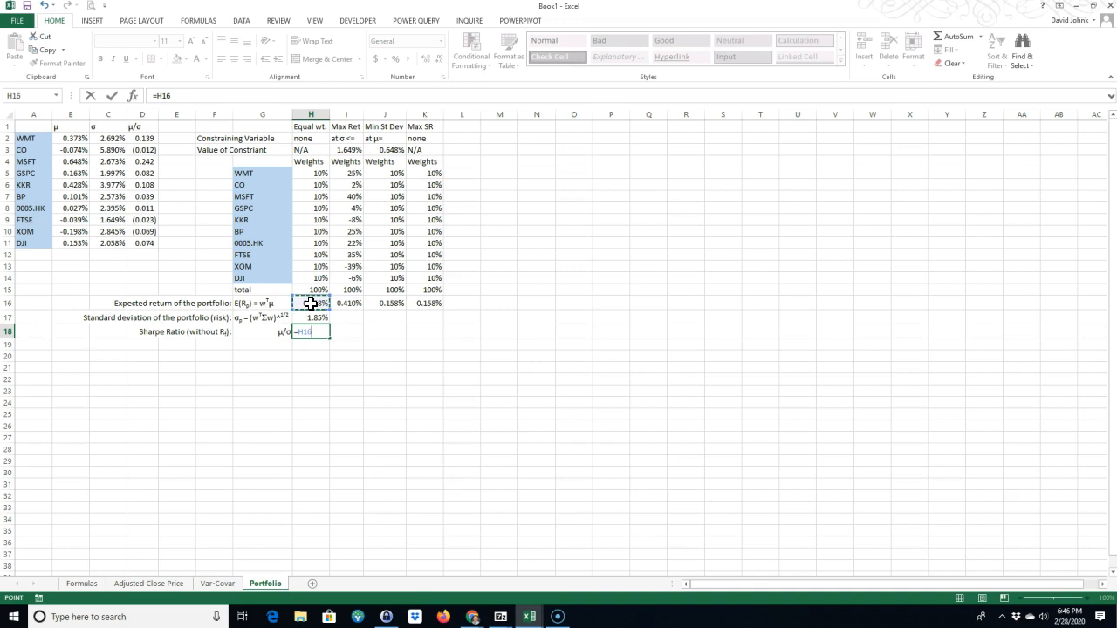
pyautogui.write('/')
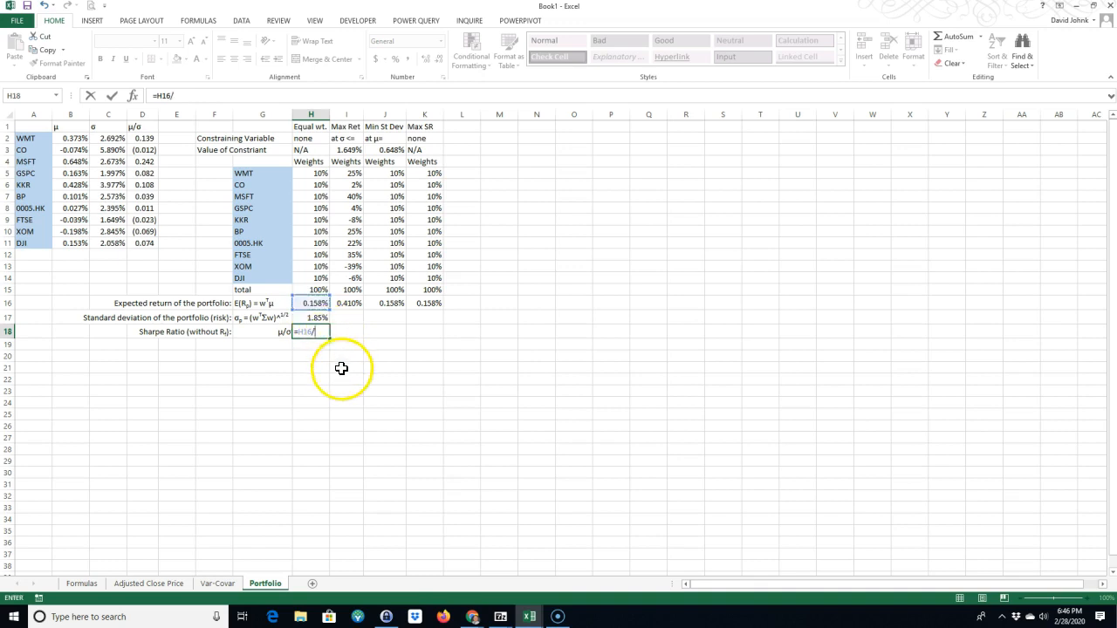
pyautogui.click(317, 317)
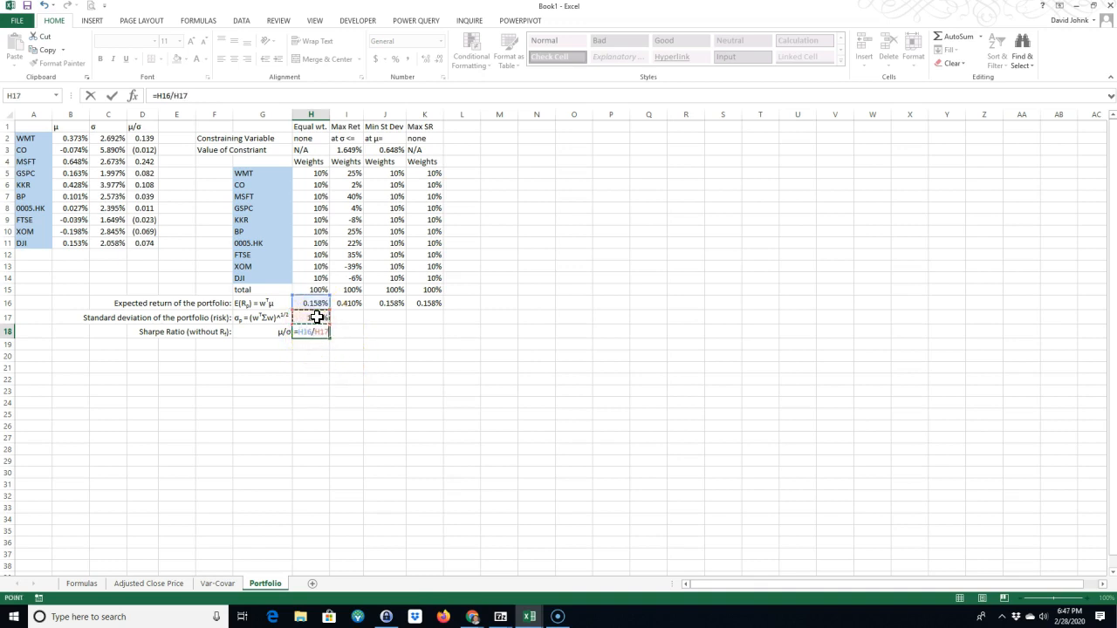
pyautogui.press('Return')
# Format the Sharpe ratio in H18 in comma style with two decimals and narrow column H to match its neighbours.
pyautogui.click(345, 332)
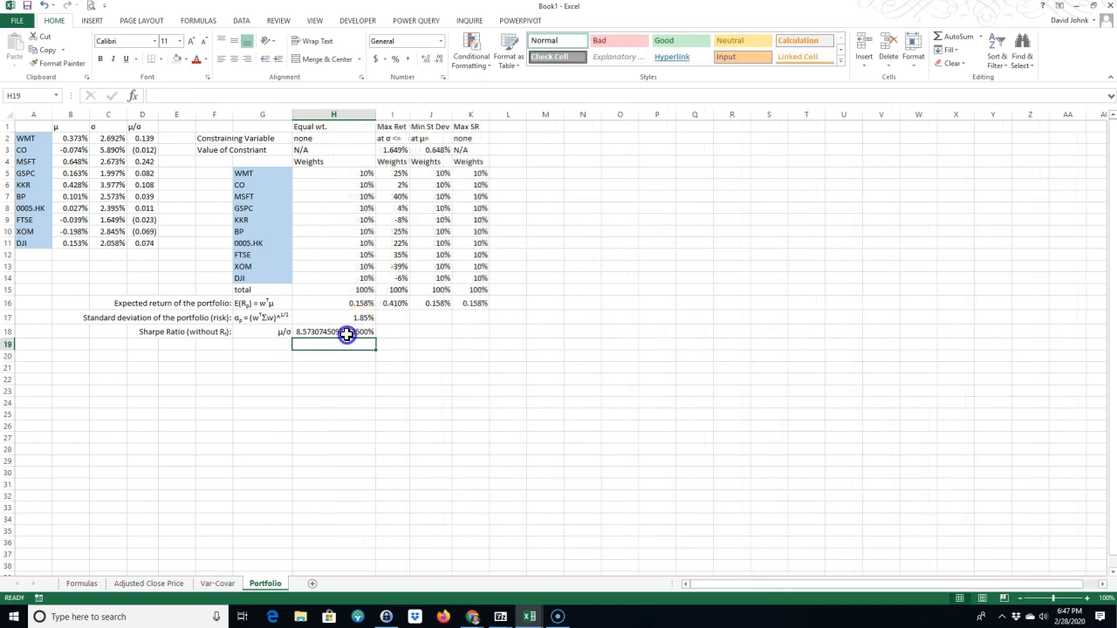
pyautogui.click(407, 65)
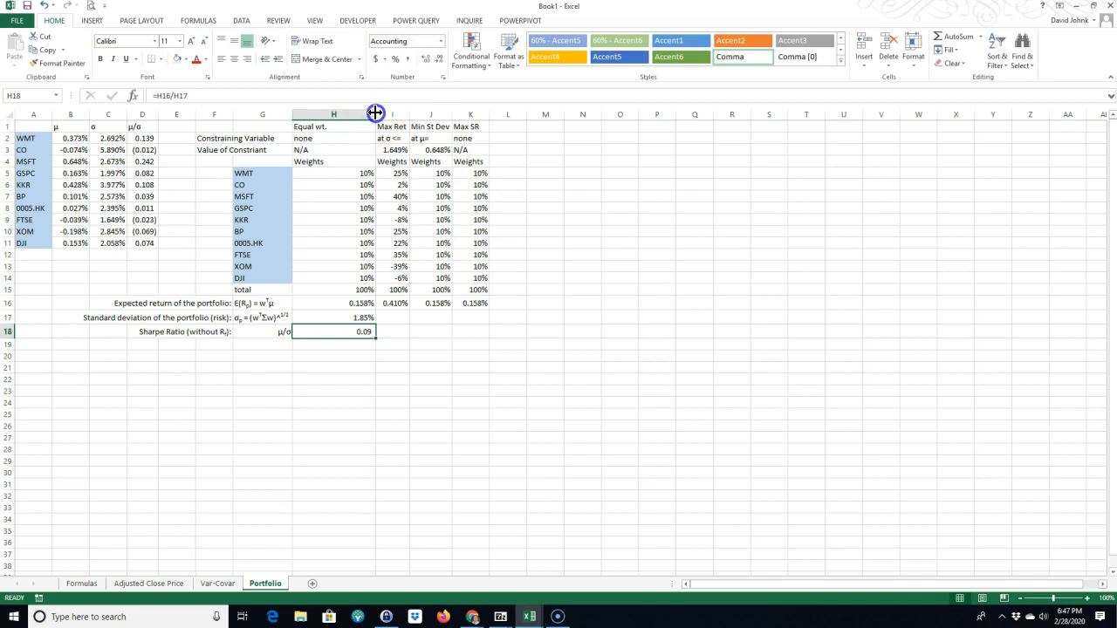
pyautogui.moveTo(376, 112); pyautogui.dragTo(330, 113)
# Review the portfolio standard deviation formula in H17 and re-enter it as an array formula.
pyautogui.moveTo(312, 318); pyautogui.dragTo(314, 332)
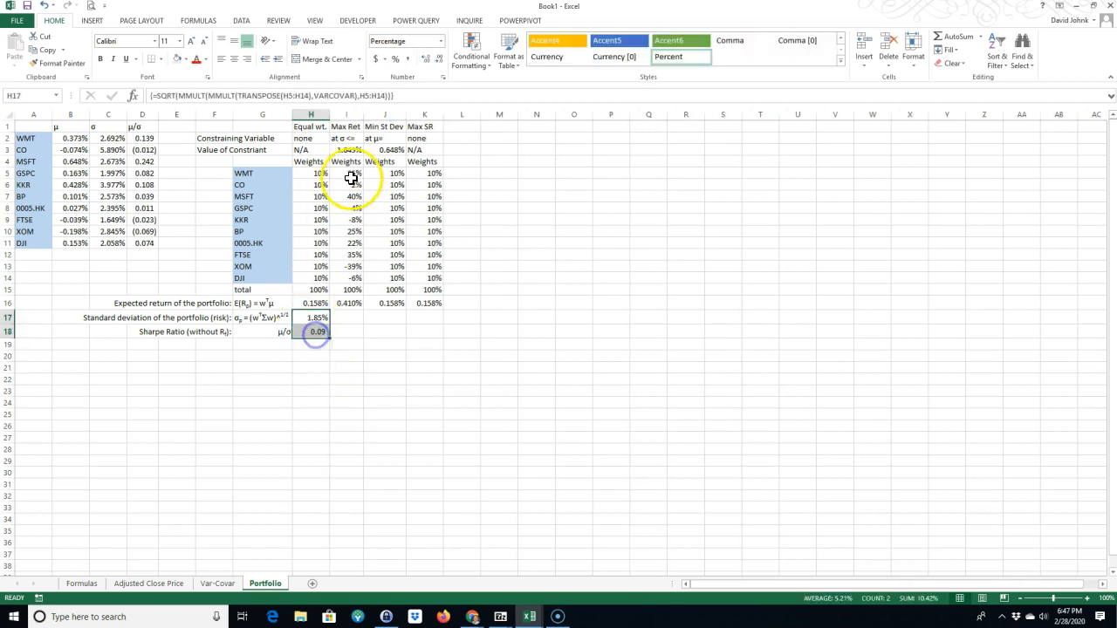
pyautogui.doubleClick(316, 318)
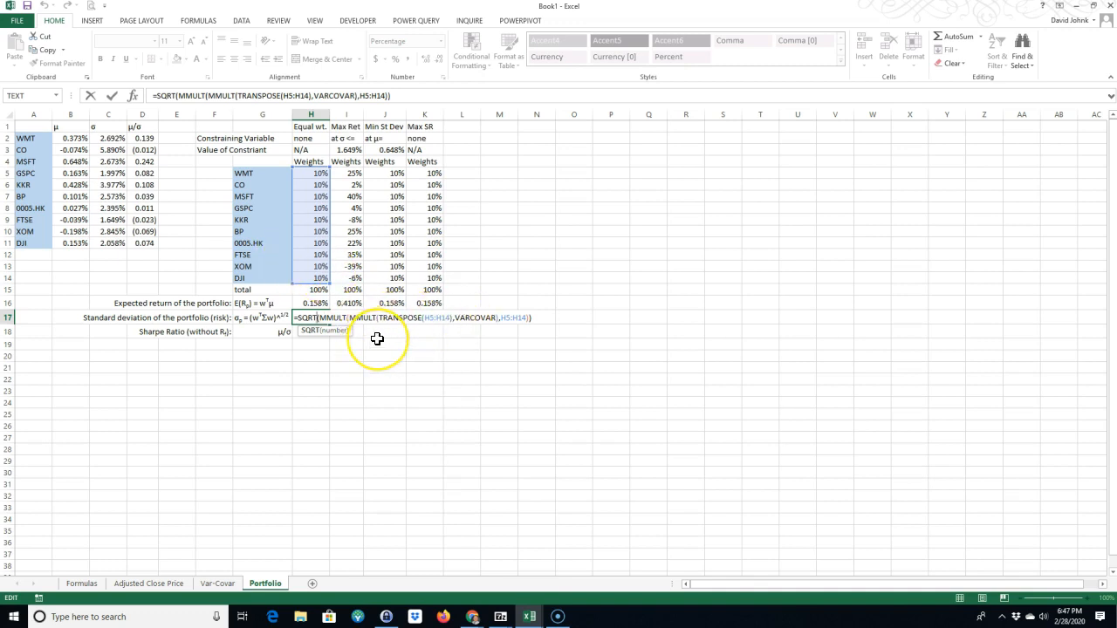
pyautogui.hotkey('ctrl', 'shift', 'Return')
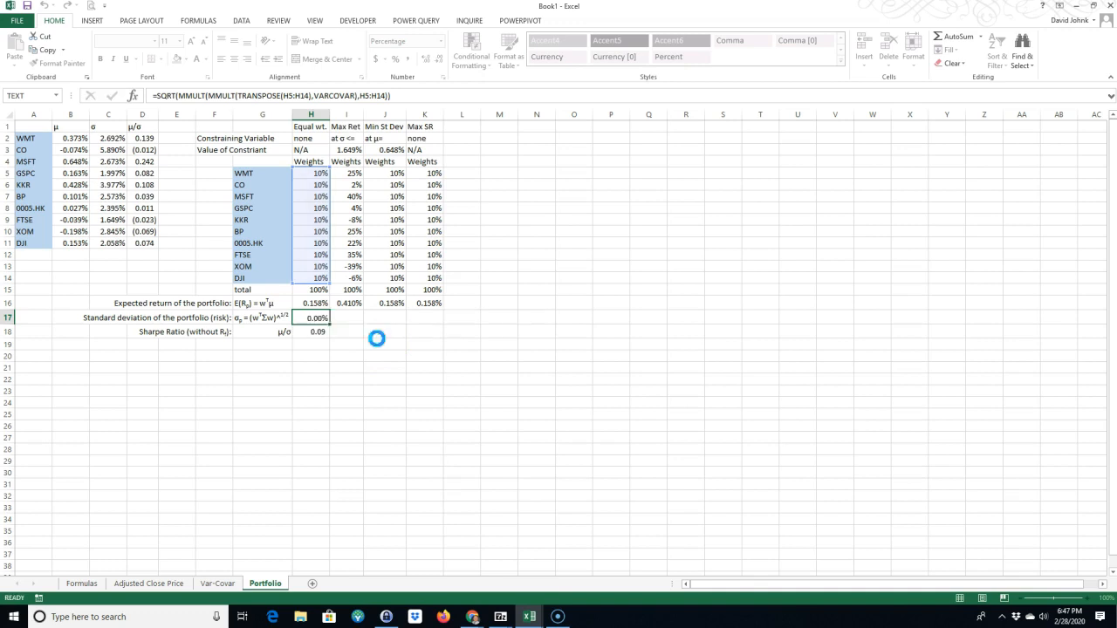
pyautogui.doubleClick(317, 302)
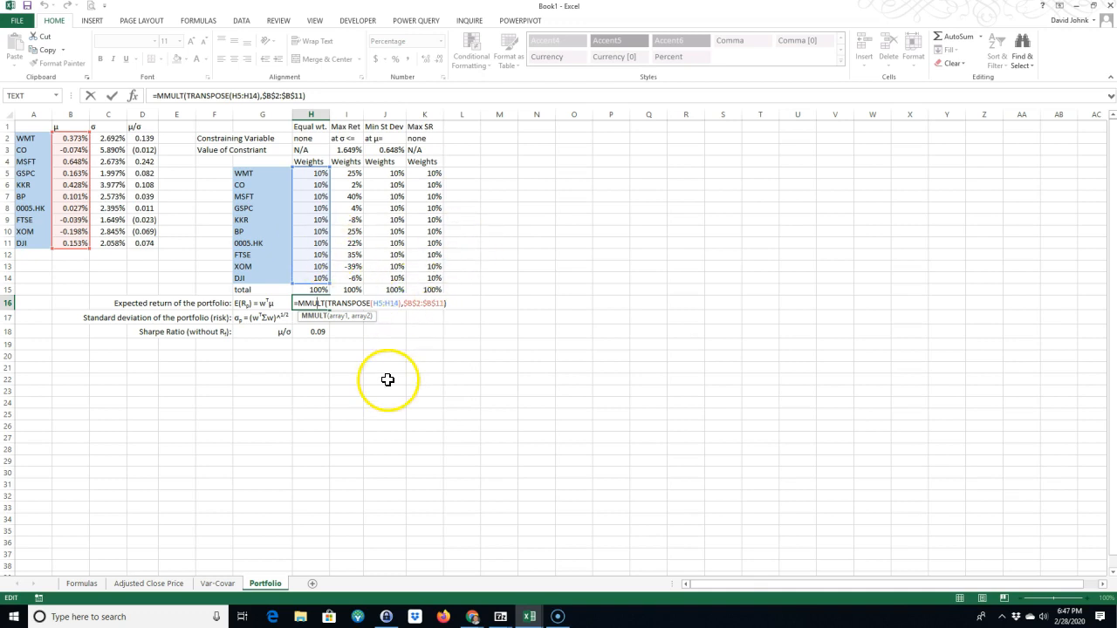
pyautogui.write('`')
pyautogui.click(305, 321)
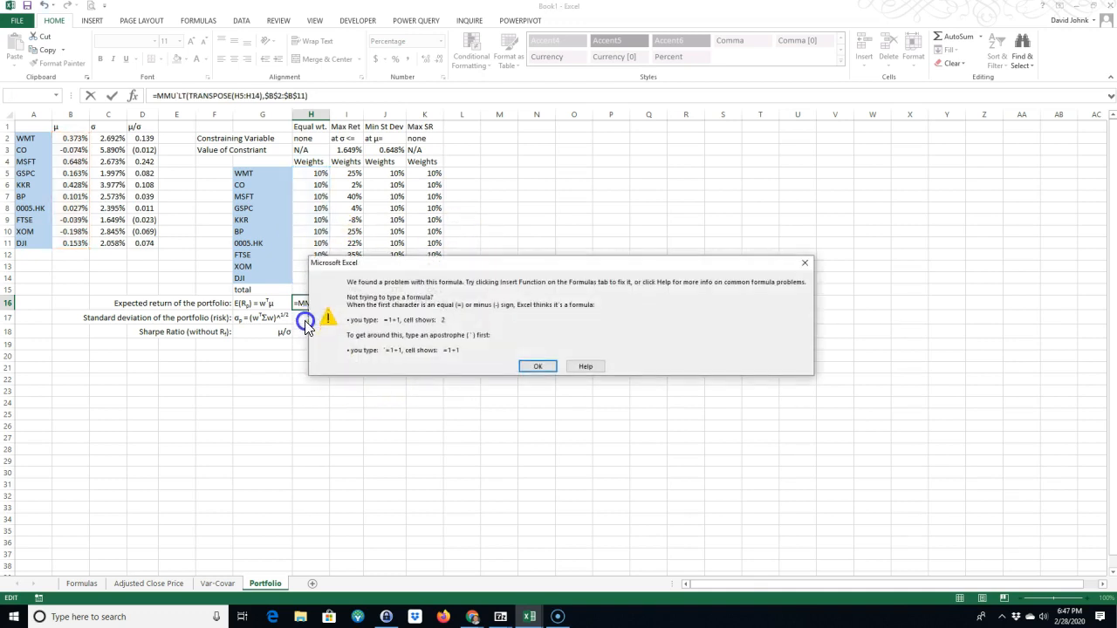
pyautogui.click(548, 367)
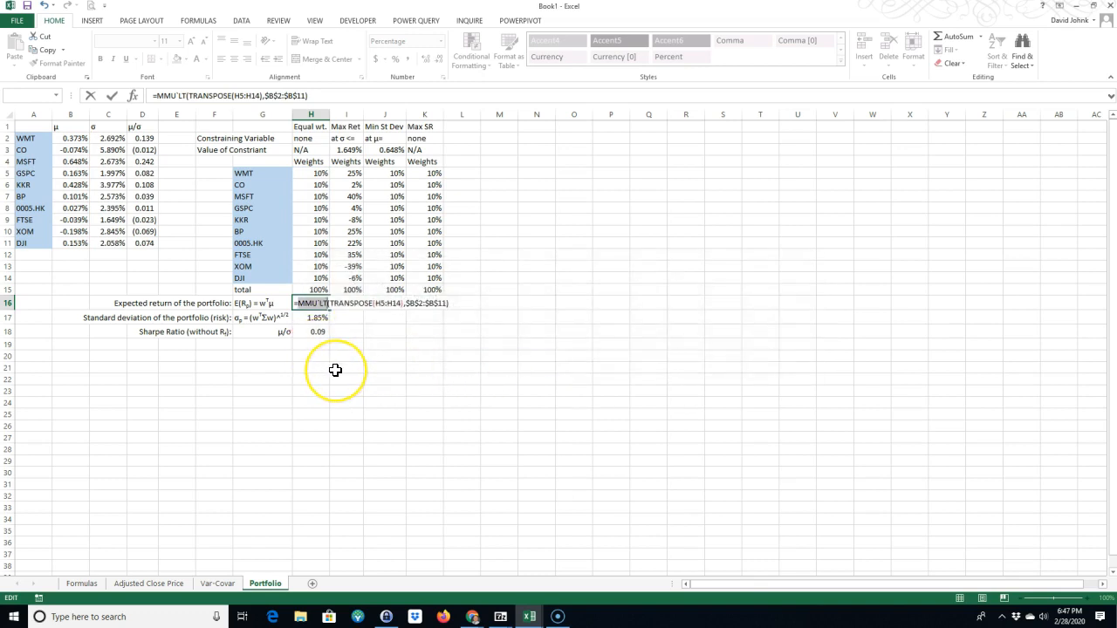
pyautogui.press('BackSpace')
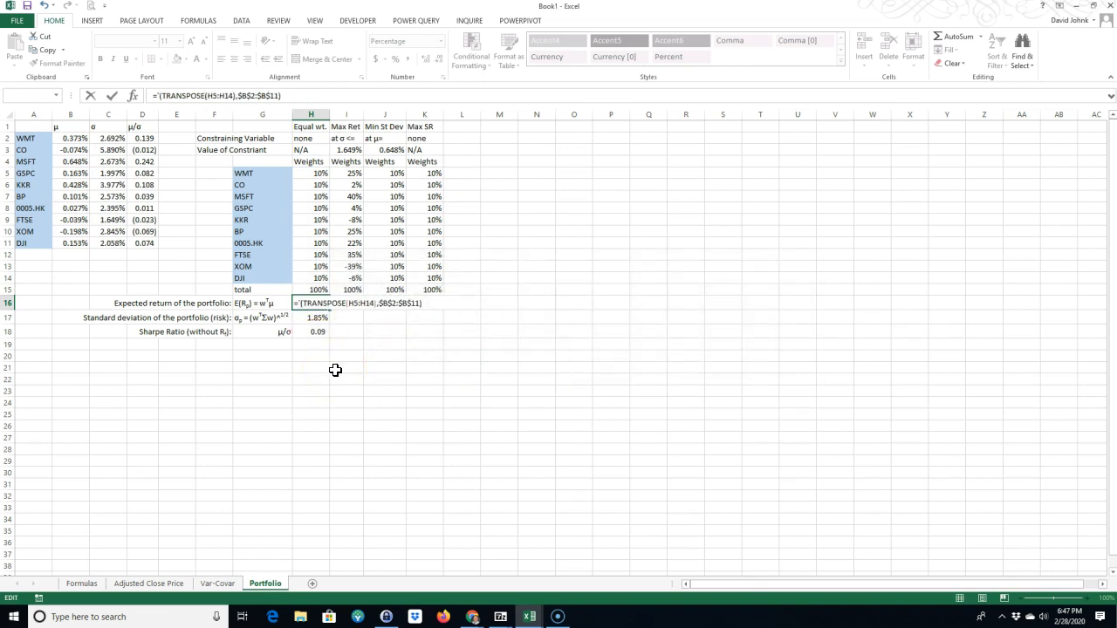
pyautogui.write('=')
pyautogui.press('Delete')
pyautogui.press('Delete')
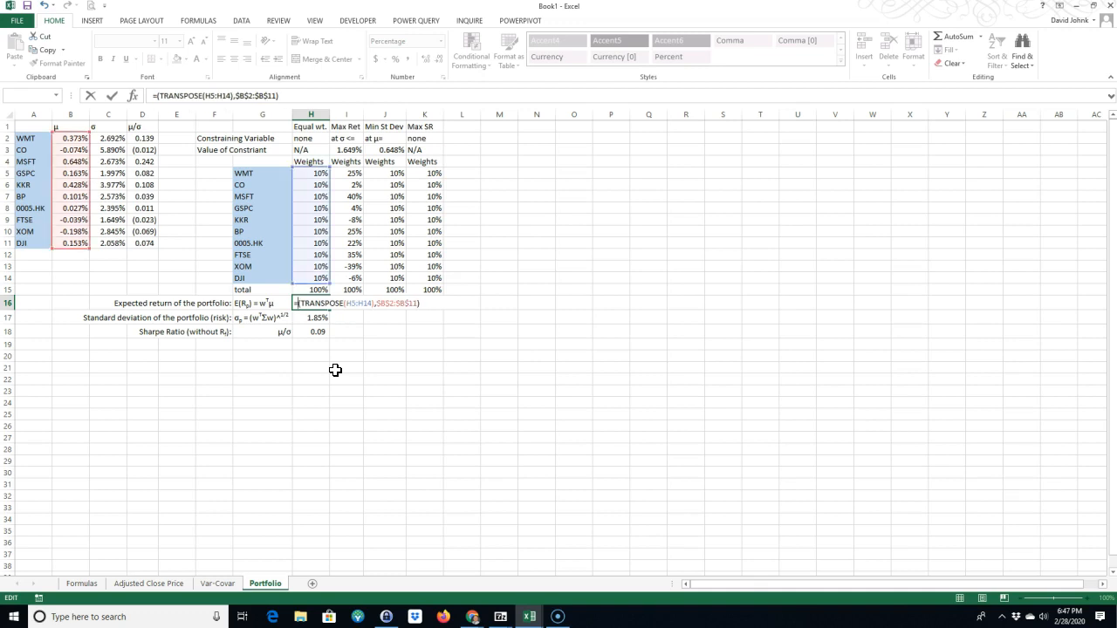
pyautogui.press('Return')
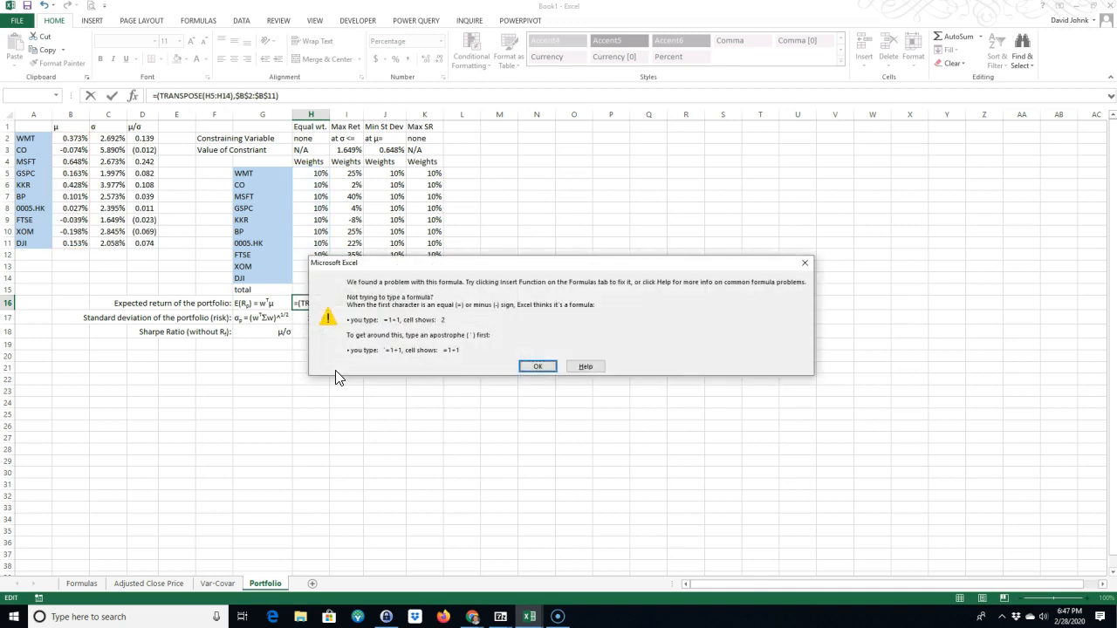
pyautogui.click(537, 367)
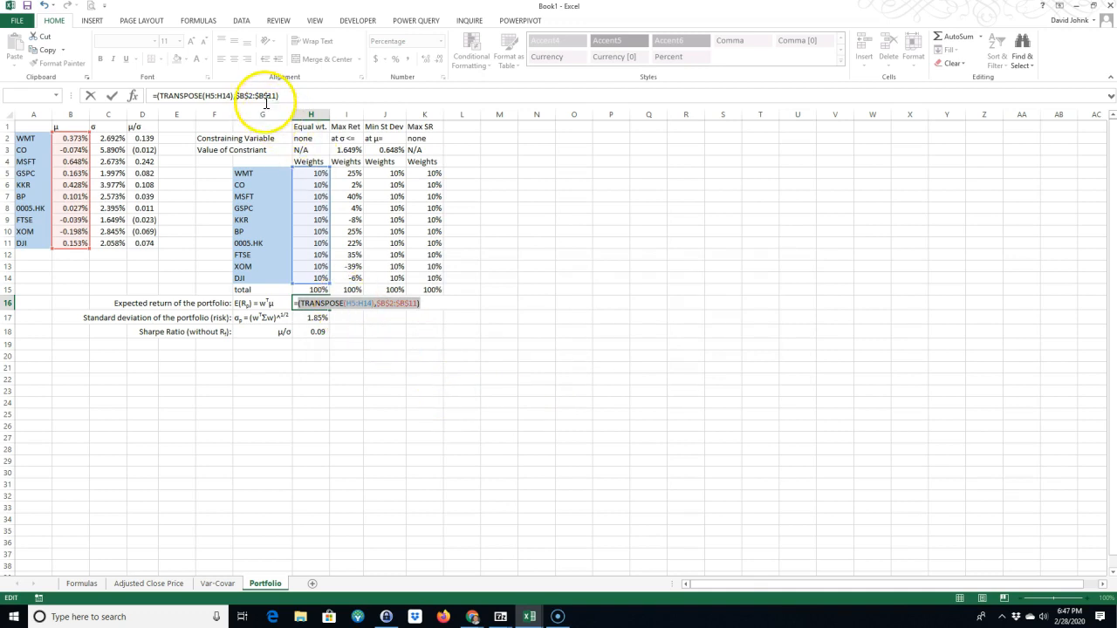
# Restore the expected return formula in H16 to =MMULT(TRANSPOSE(H5:H14),$B$2:$B$11) and enter it as an array formula.
pyautogui.click(267, 96)
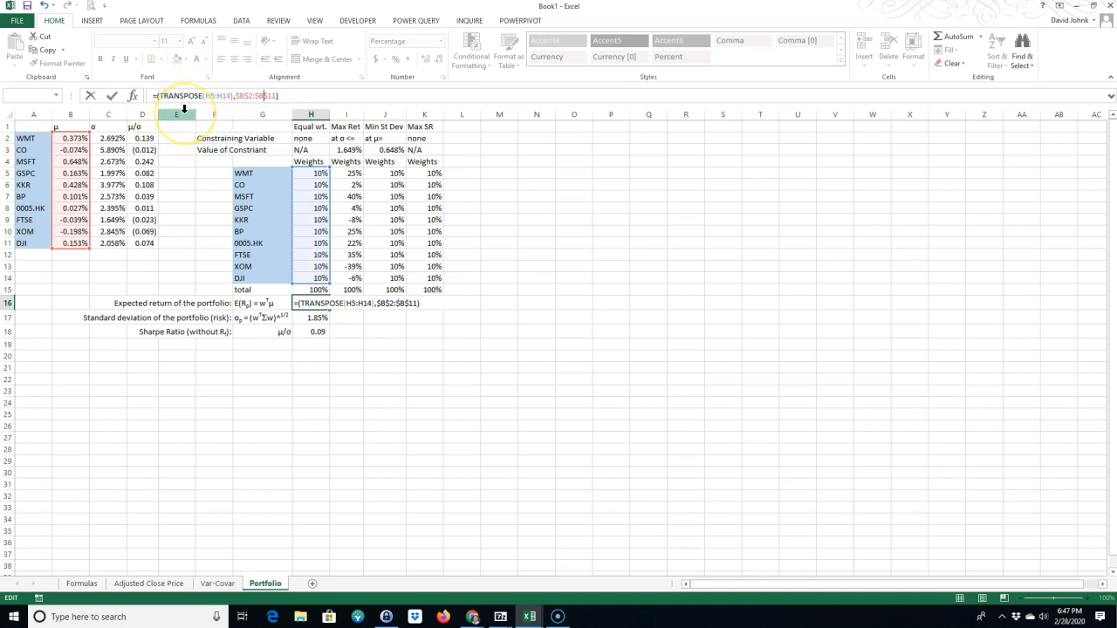
pyautogui.click(158, 95)
pyautogui.write('mmult')
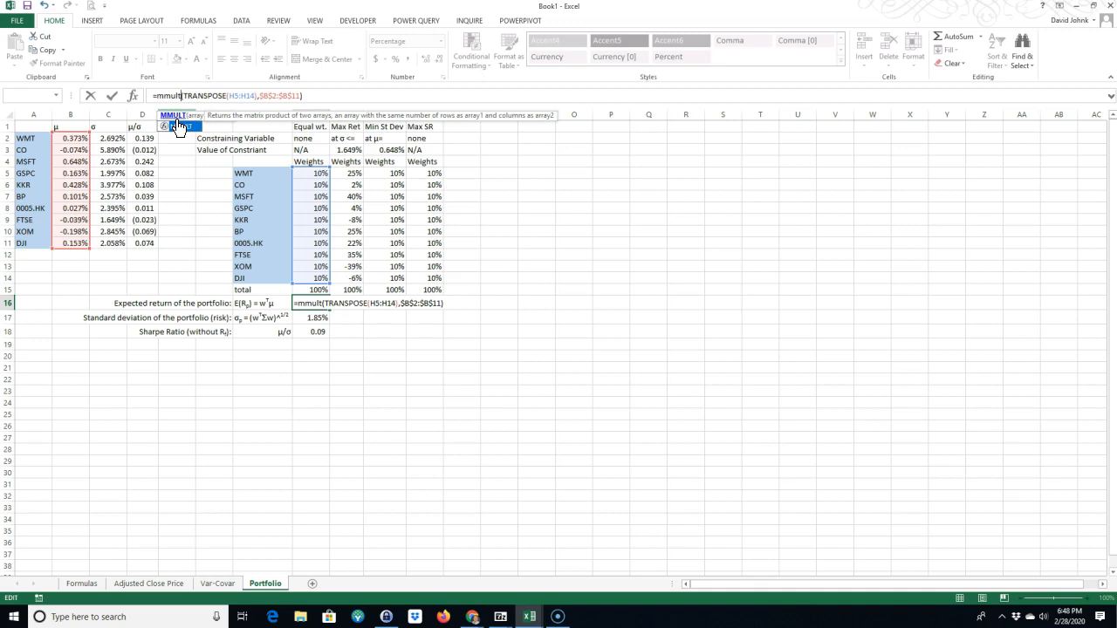
pyautogui.hotkey('ctrl', 'shift', 'Return')
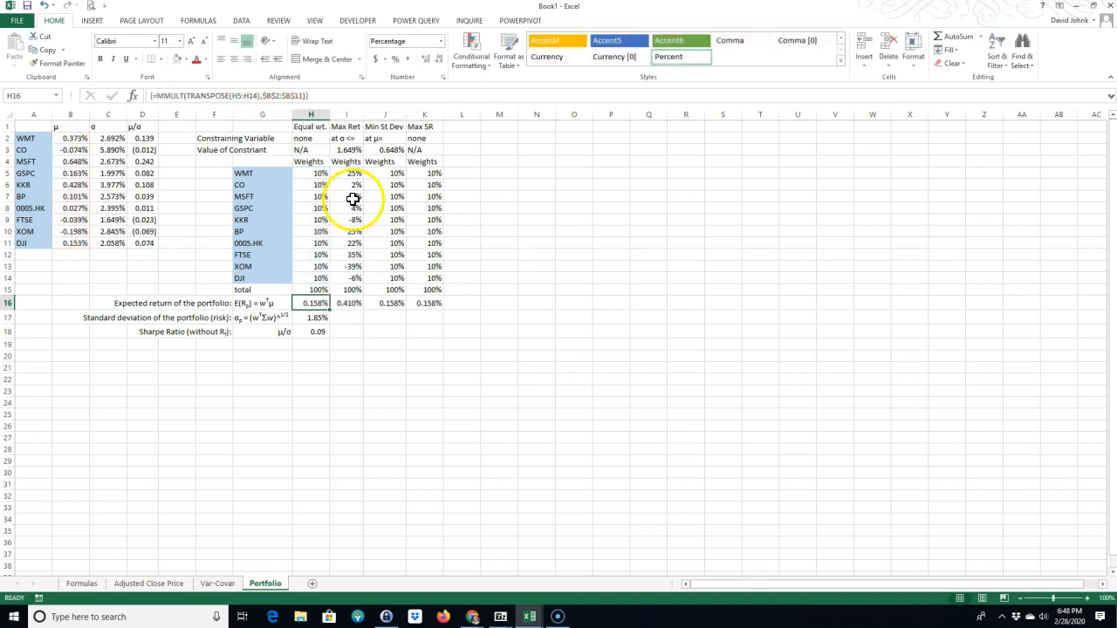
# Check the expected return formulas in H16:K16, and reset the Max Ret weights in I5:I14 to 10% each from the neighbouring column.
pyautogui.click(347, 303)
pyautogui.click(376, 302)
pyautogui.click(426, 306)
pyautogui.click(340, 301)
pyautogui.click(315, 304)
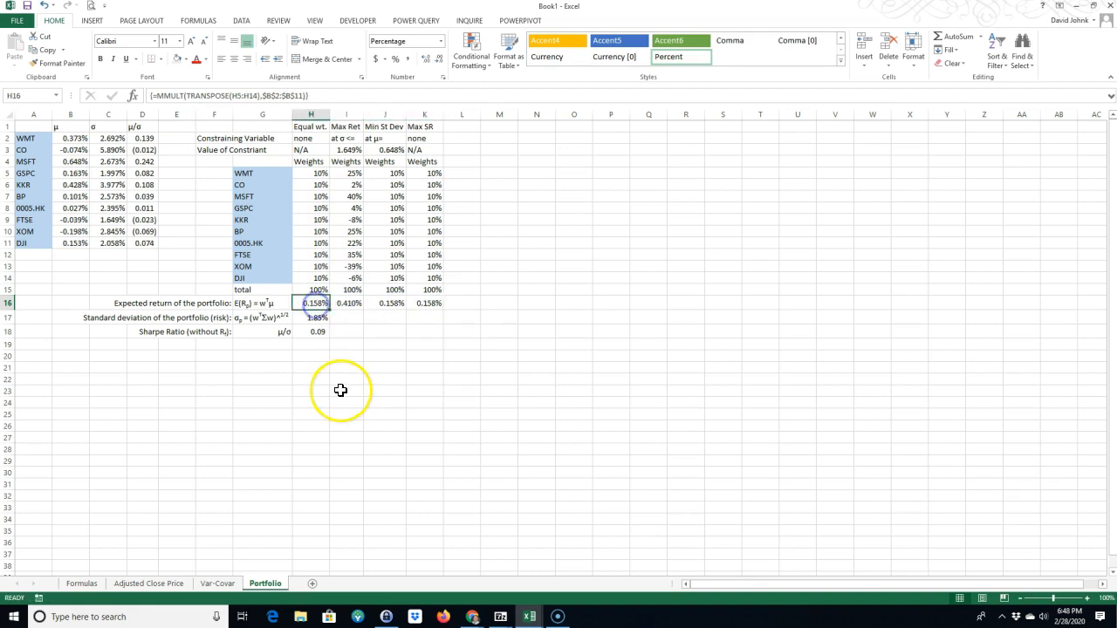
pyautogui.click(340, 391)
pyautogui.moveTo(387, 174)
pyautogui.mouseDown()
pyautogui.moveTo(405, 271)
pyautogui.moveTo(392, 190)
pyautogui.moveTo(396, 277)
pyautogui.moveTo(350, 281)
pyautogui.mouseUp()
pyautogui.click(359, 377)
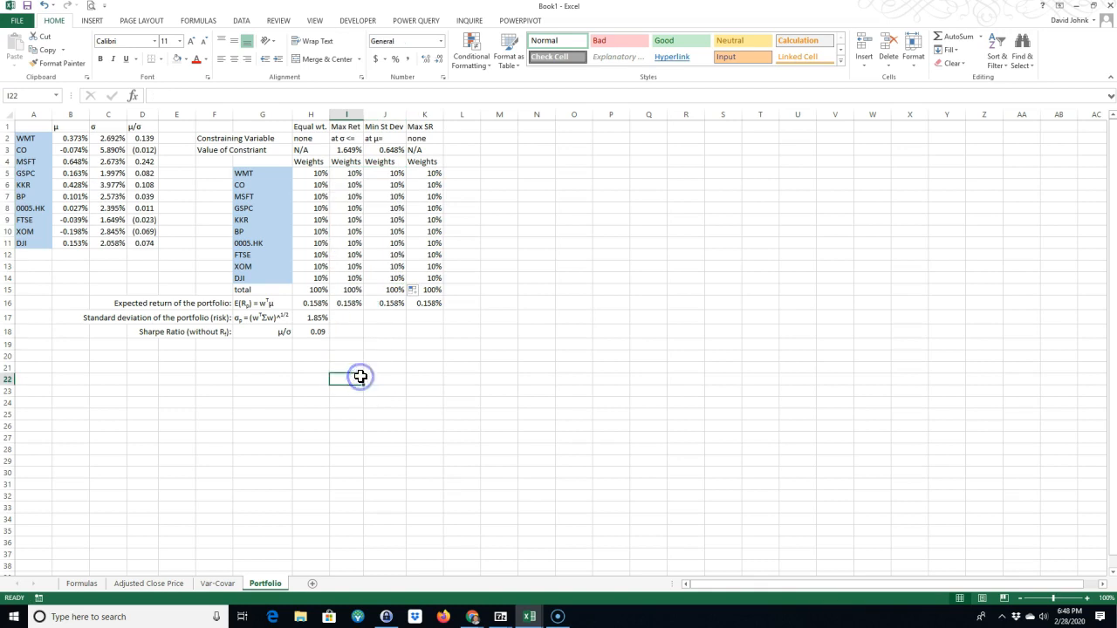
# Examine the stock standard deviations in C2:C11 against the Max Ret constraint in I3, the weights I5:I14 and the expected return in I16.
pyautogui.click(337, 323)
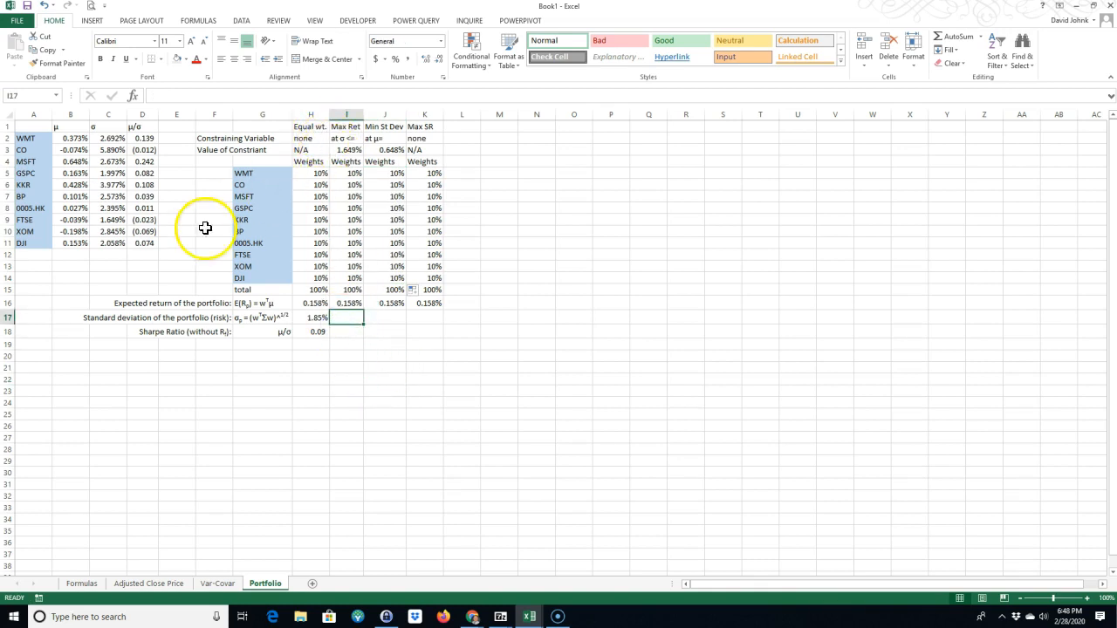
pyautogui.moveTo(110, 138); pyautogui.dragTo(116, 242)
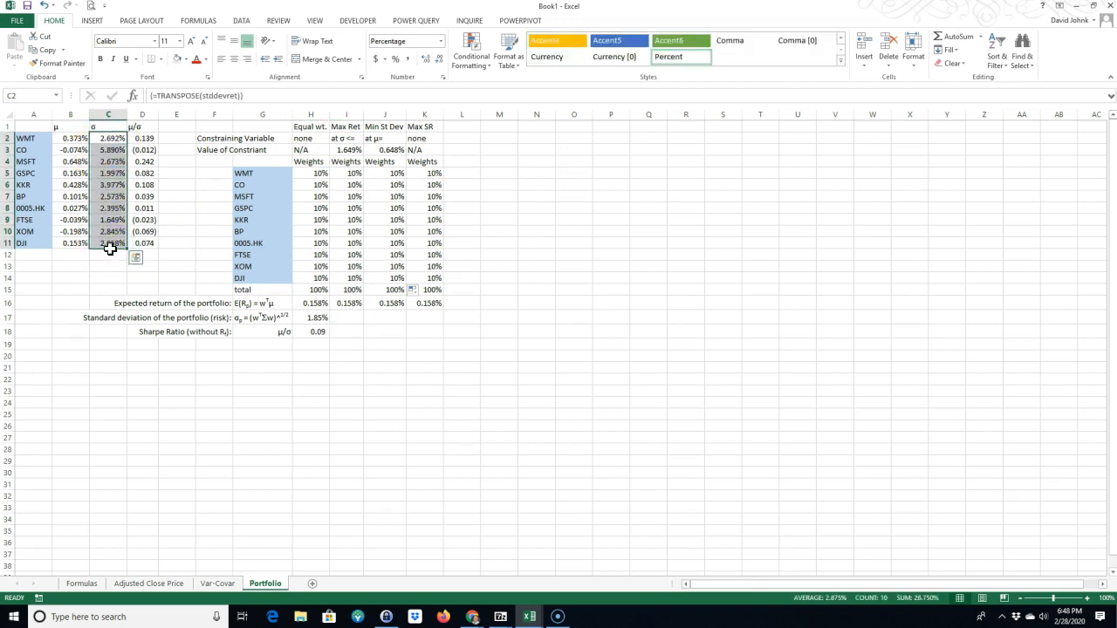
pyautogui.moveTo(32, 219); pyautogui.dragTo(109, 220)
pyautogui.click(350, 151)
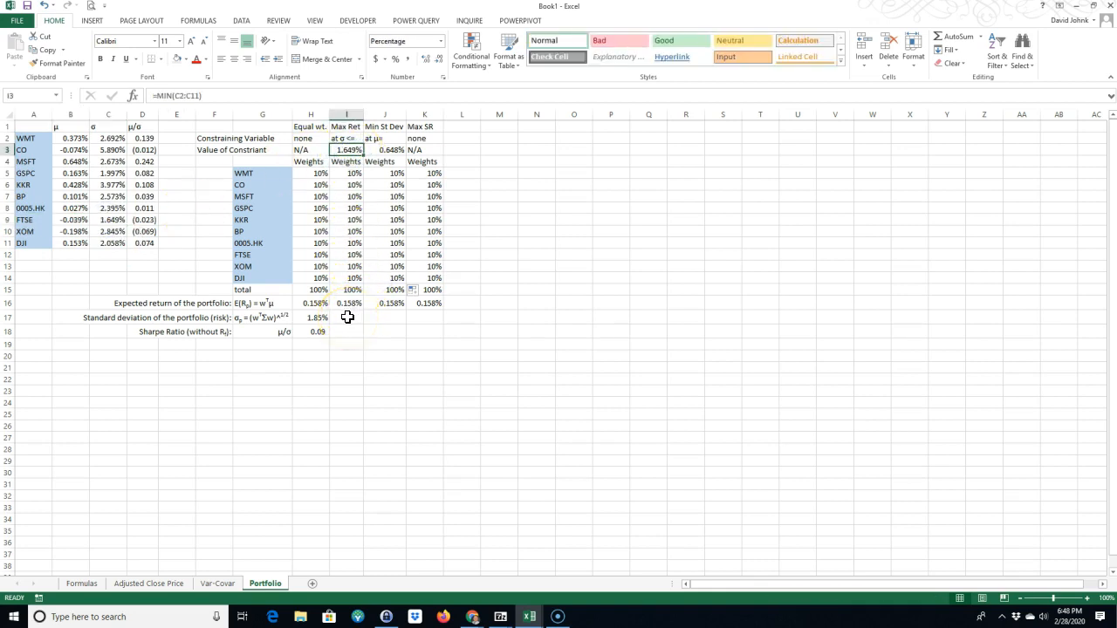
pyautogui.moveTo(353, 173); pyautogui.dragTo(354, 278)
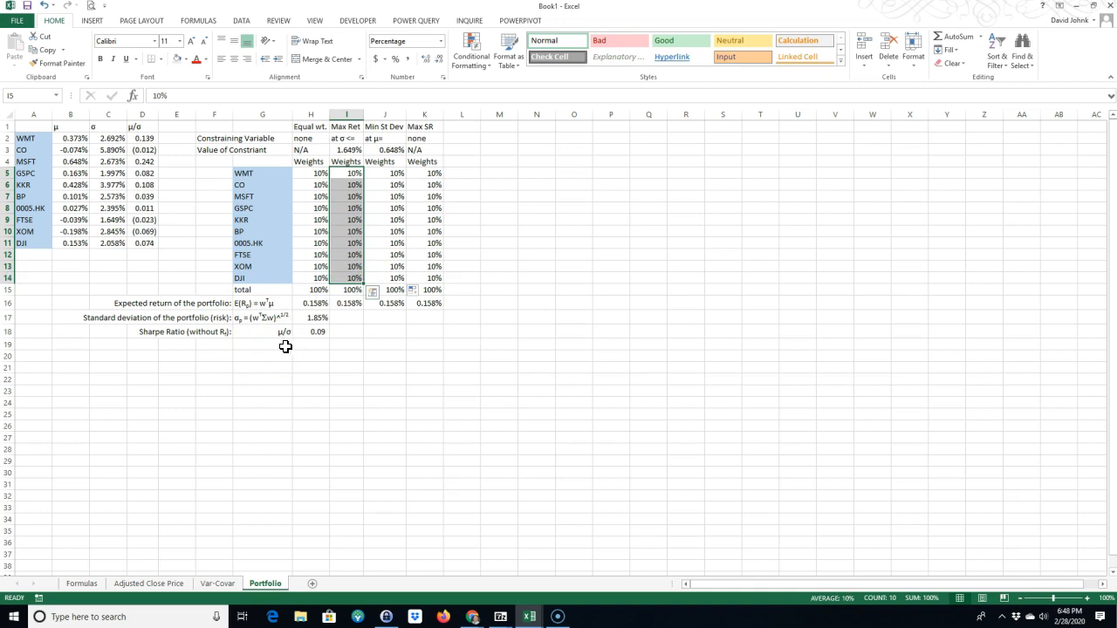
pyautogui.click(109, 220)
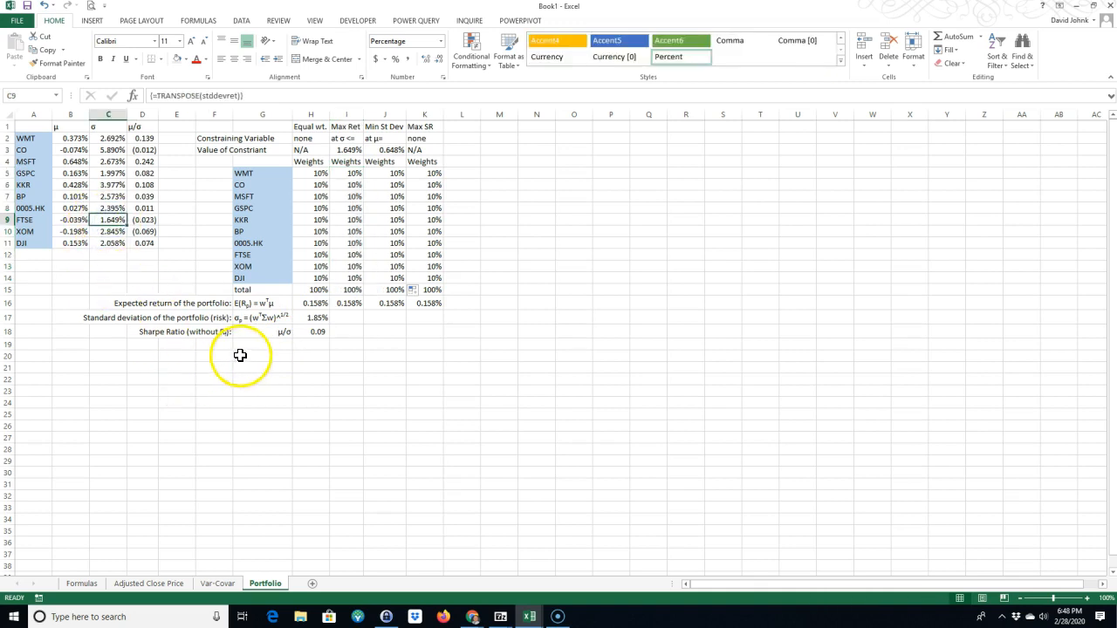
pyautogui.click(352, 302)
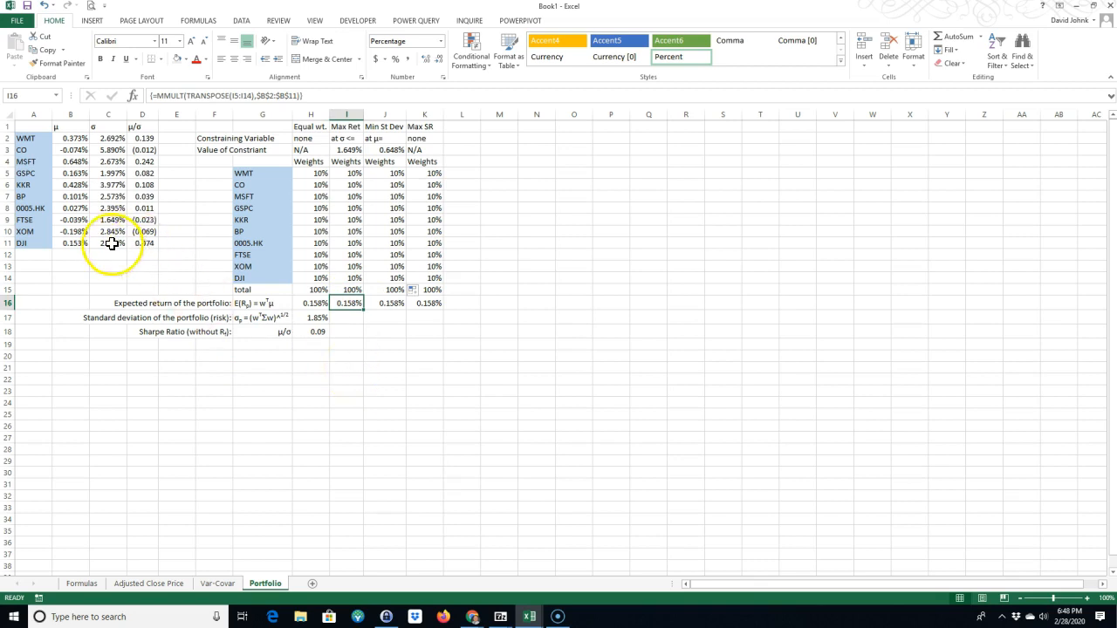
pyautogui.click(352, 173)
pyautogui.moveTo(352, 173); pyautogui.dragTo(350, 278)
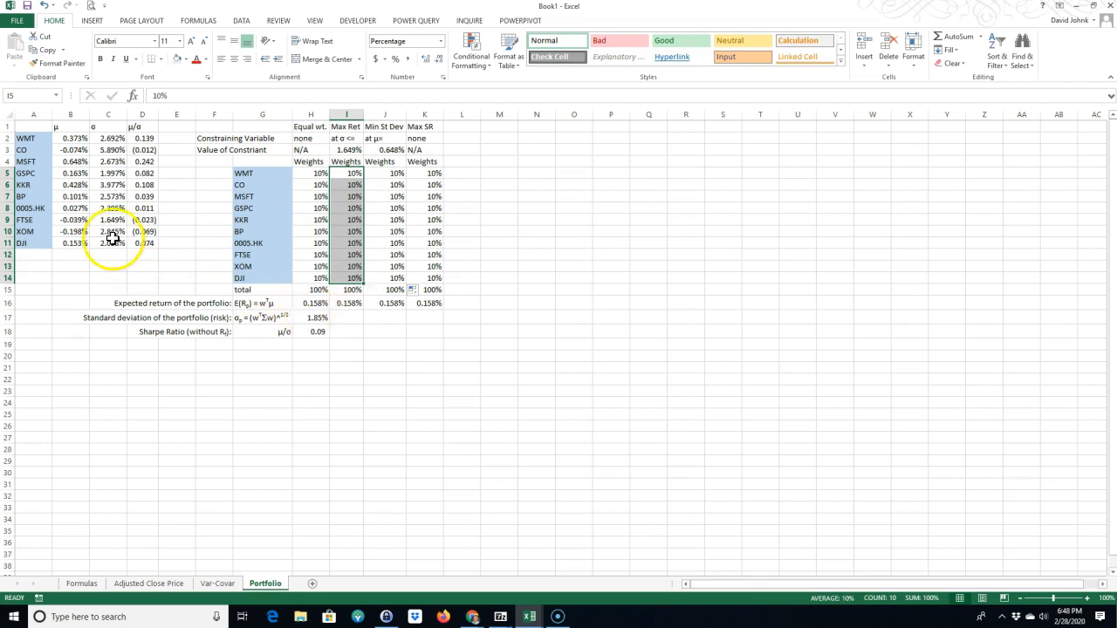
pyautogui.click(109, 220)
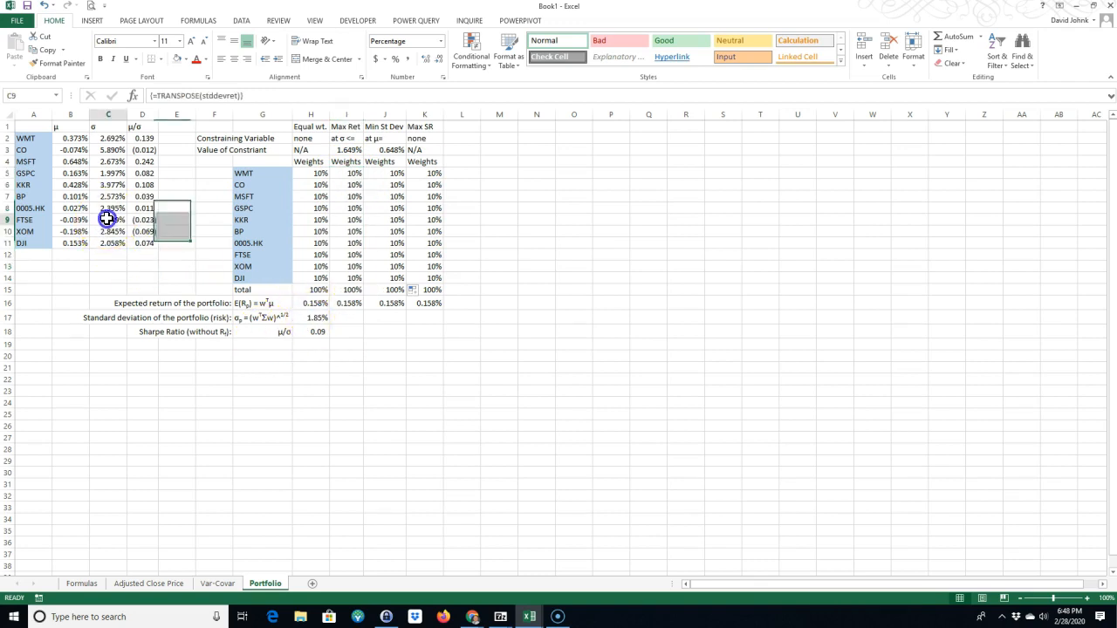
# Copy the standard deviation and Sharpe ratio formulas from H17:H18 across to column K.
pyautogui.click(345, 318)
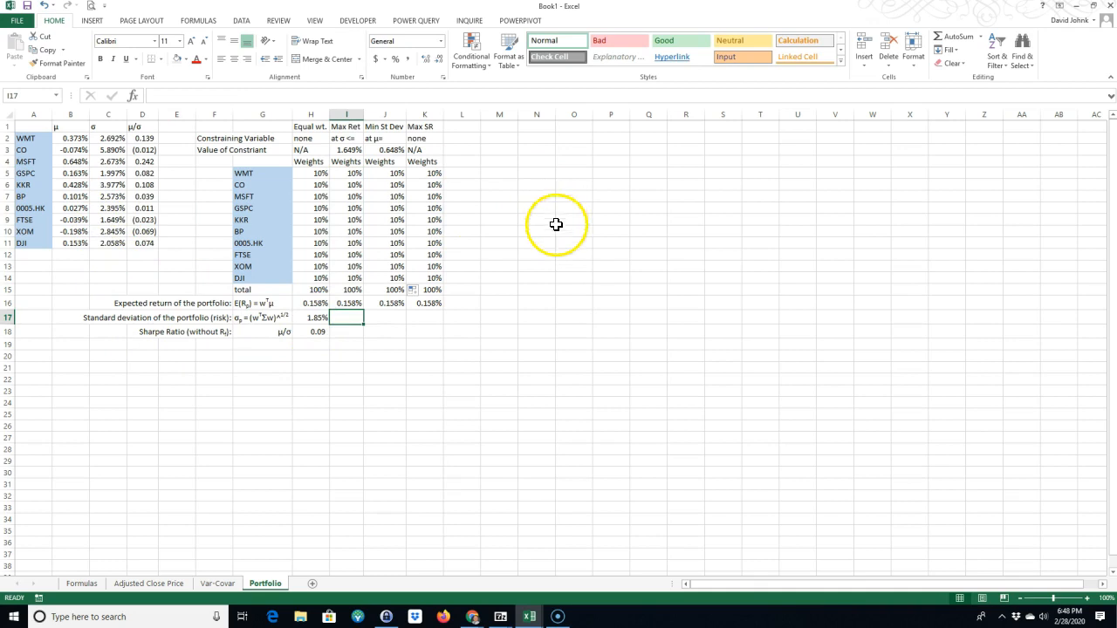
pyautogui.click(346, 303)
pyautogui.moveTo(320, 318); pyautogui.dragTo(454, 337)
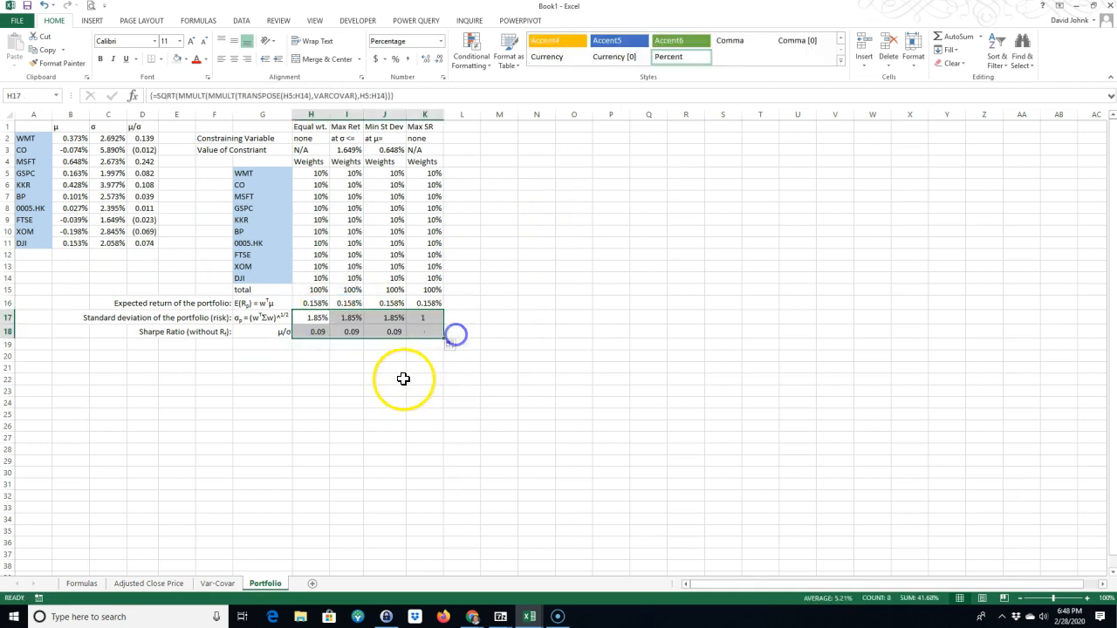
pyautogui.click(402, 378)
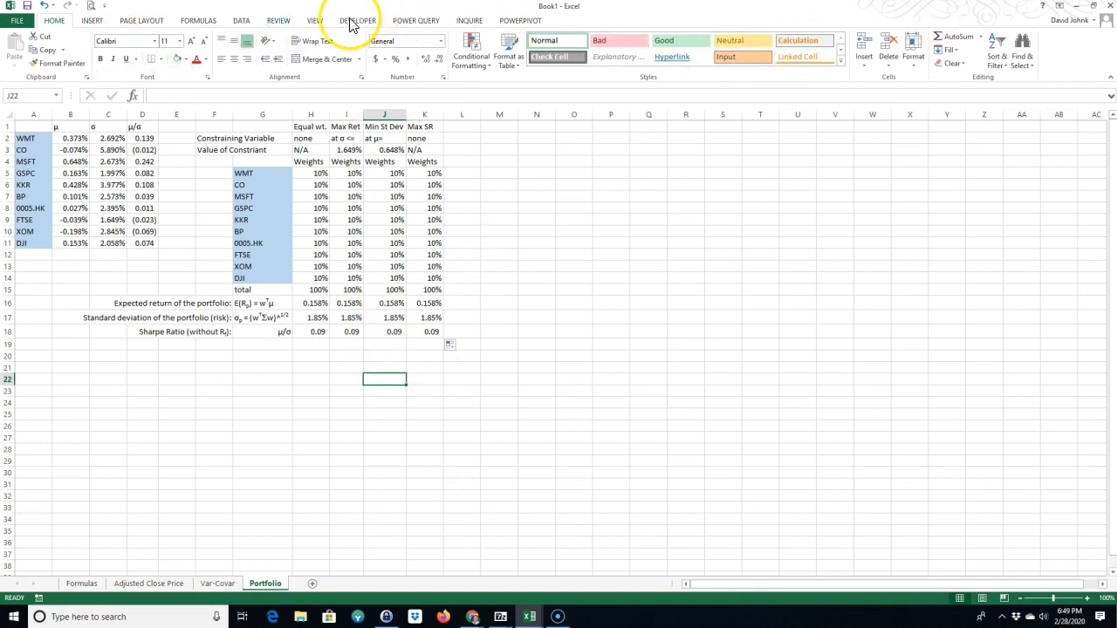
# Open Solver and reset all of its options and cell selections.
pyautogui.click(236, 20)
pyautogui.click(780, 50)
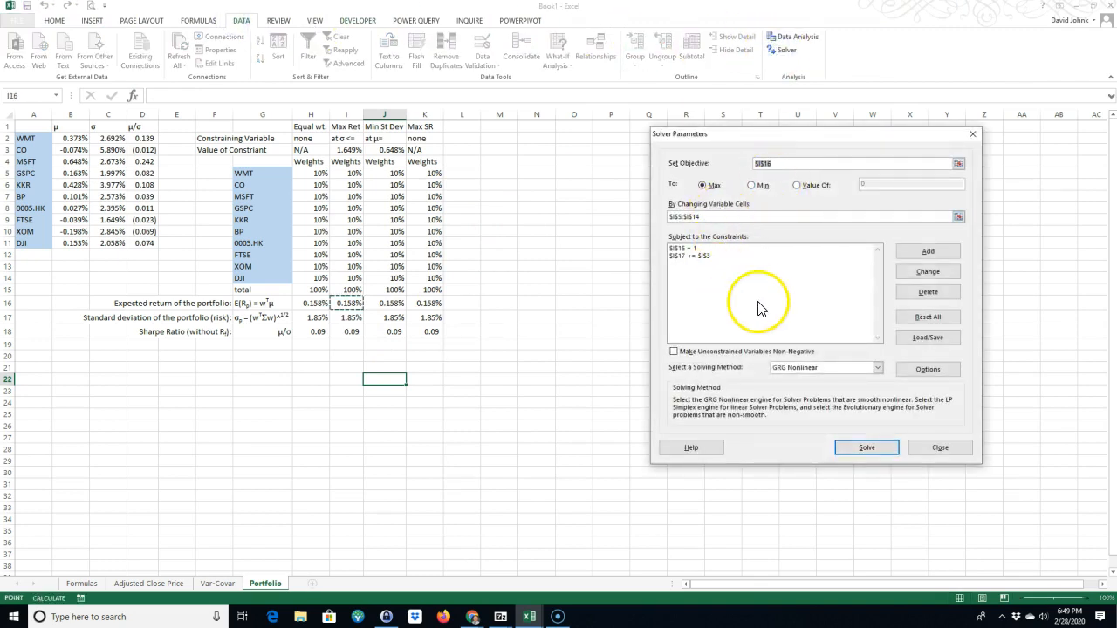
pyautogui.click(928, 316)
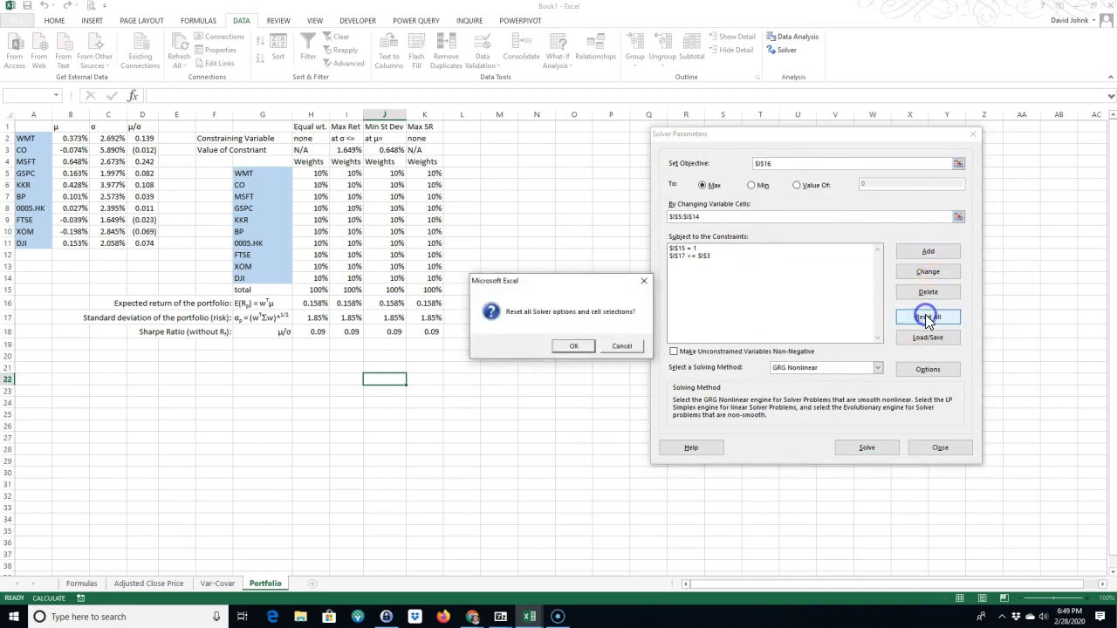
pyautogui.click(573, 344)
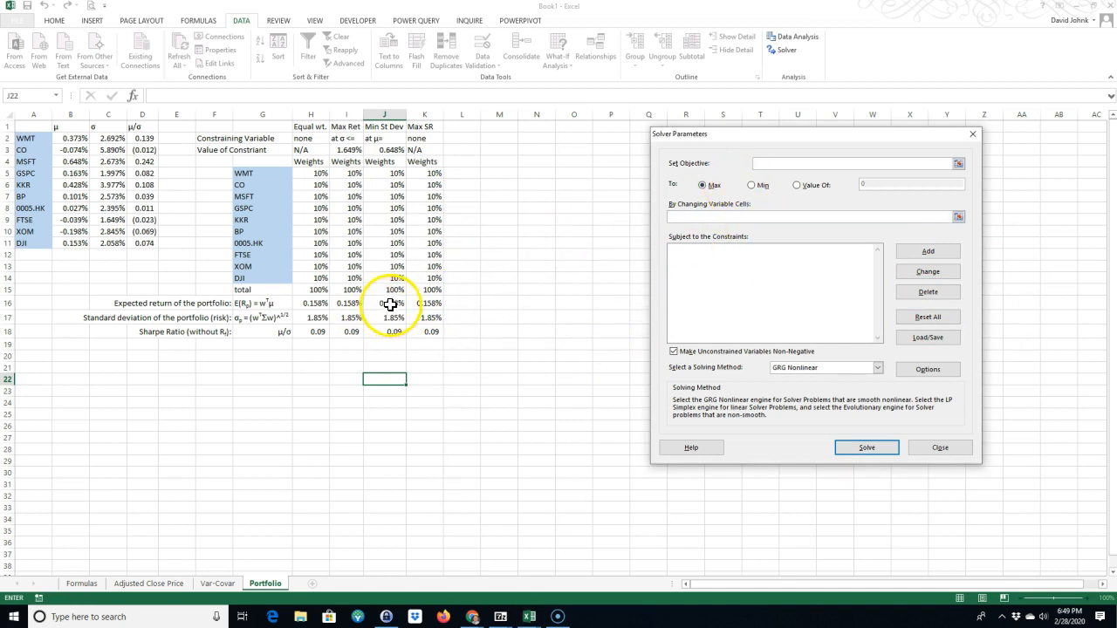
# Set Solver to maximize I16 by changing the weights I5:I14, and add the constraint I15 = 1.
pyautogui.click(348, 303)
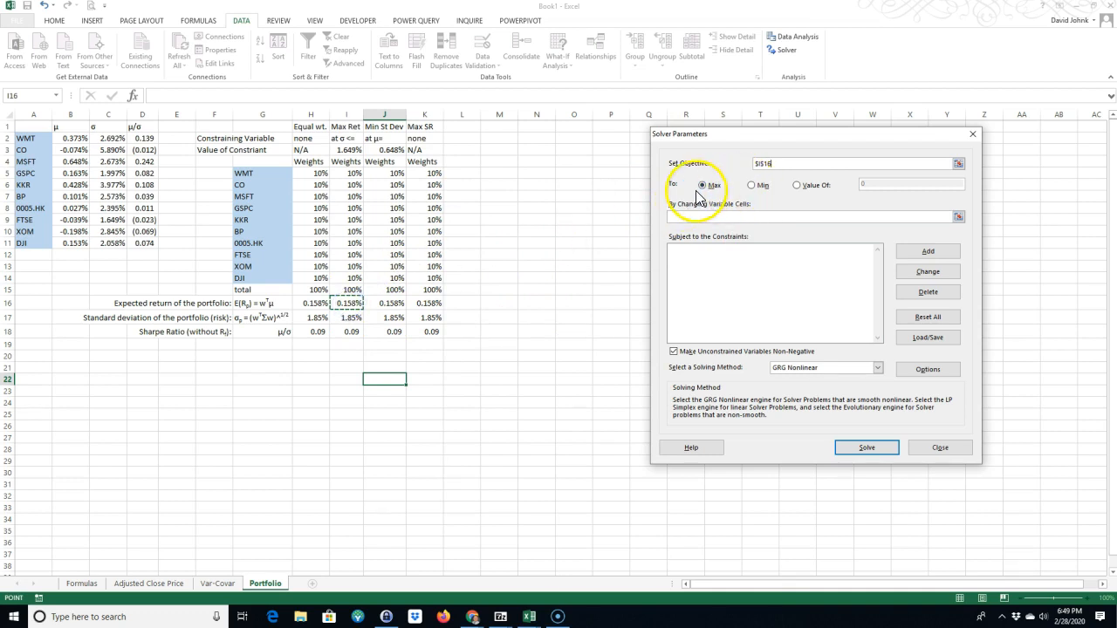
pyautogui.moveTo(349, 174); pyautogui.dragTo(345, 276)
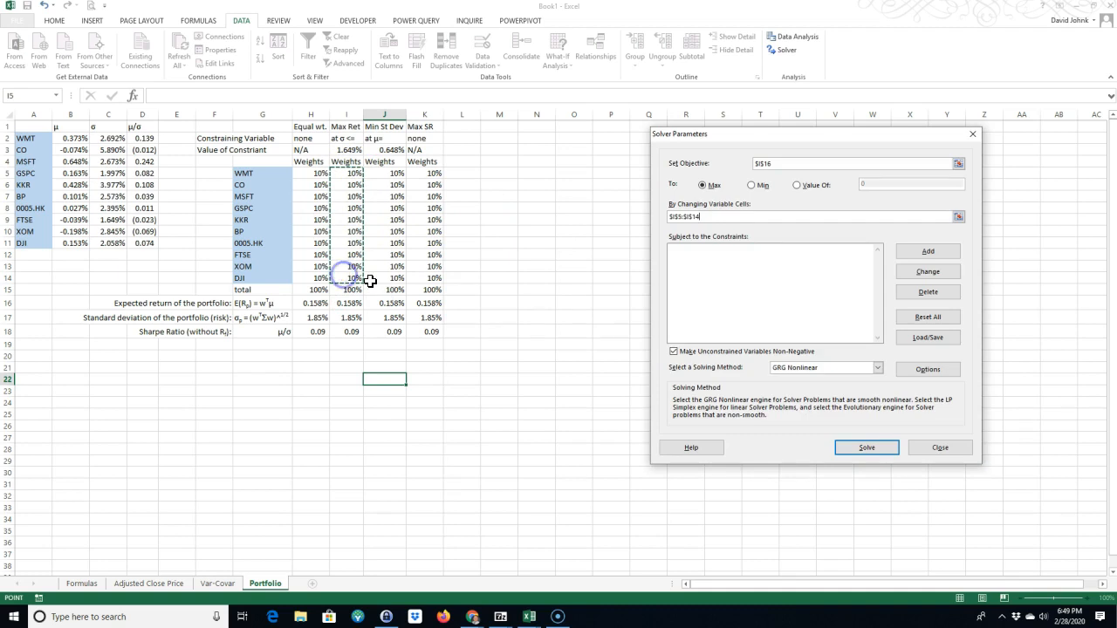
pyautogui.click(924, 253)
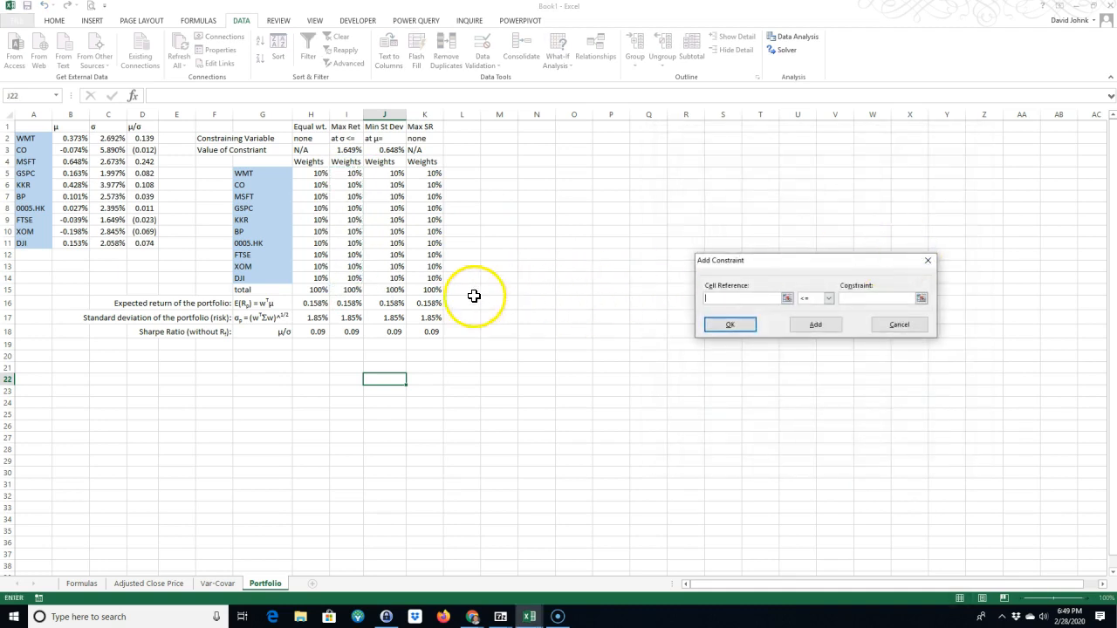
pyautogui.click(348, 291)
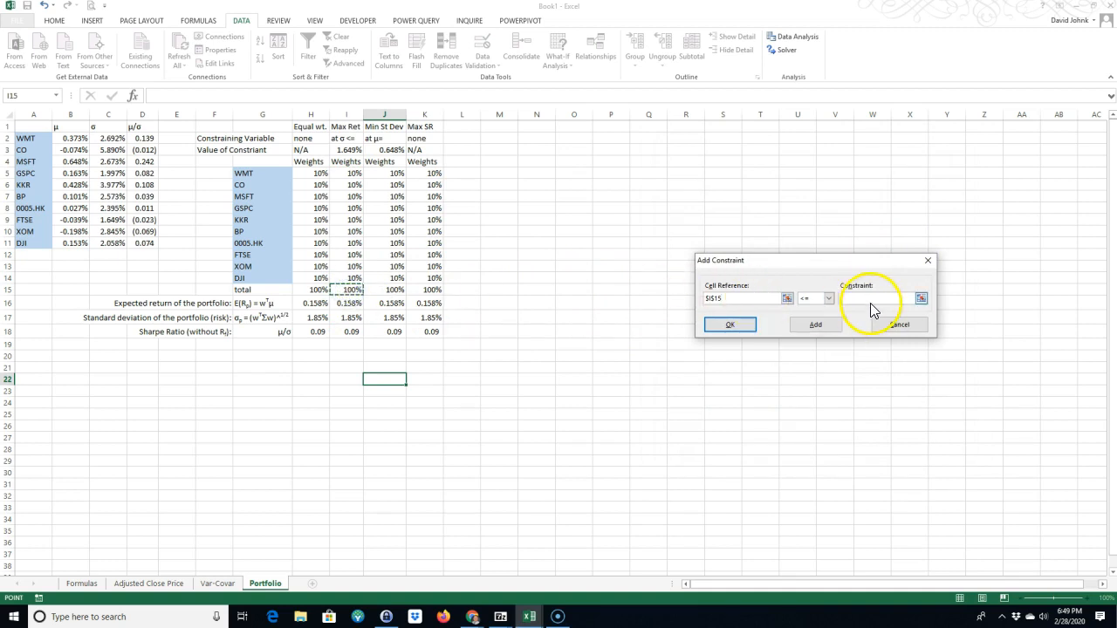
pyautogui.click(805, 316)
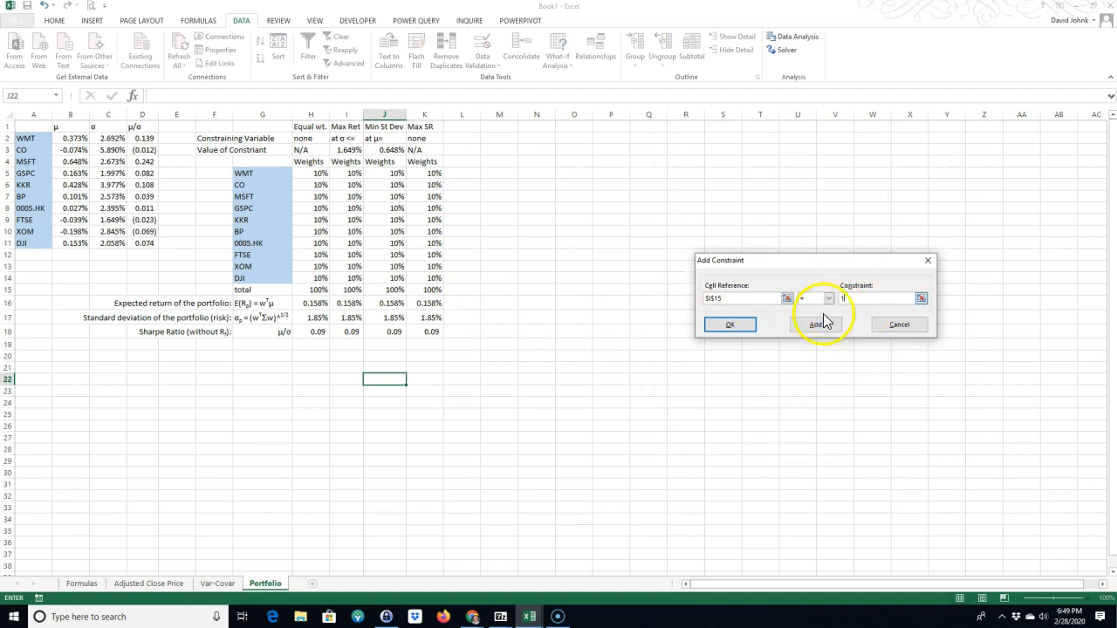
pyautogui.click(812, 325)
# Add the Solver constraint that the Max Ret standard deviation I17 is <= the constraint value in I3.
pyautogui.click(350, 319)
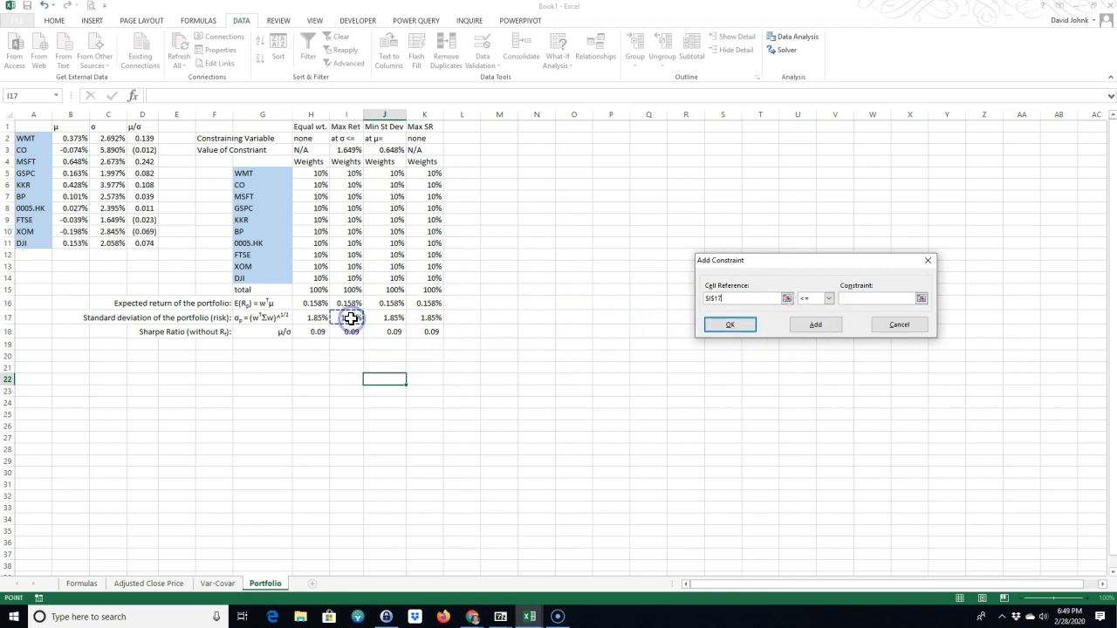
pyautogui.click(345, 152)
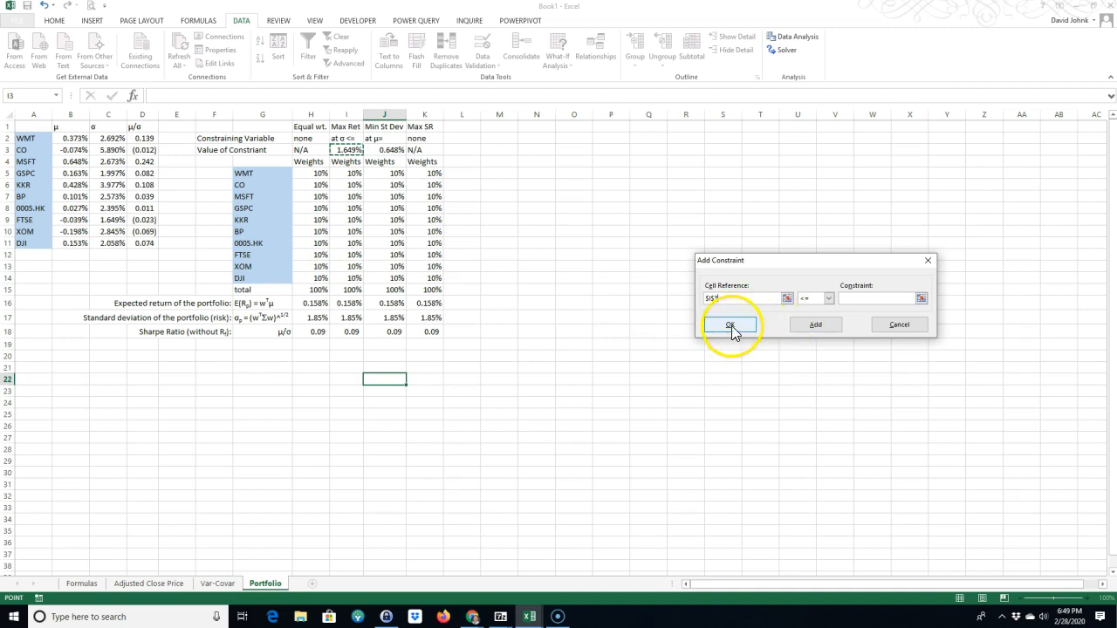
pyautogui.click(731, 325)
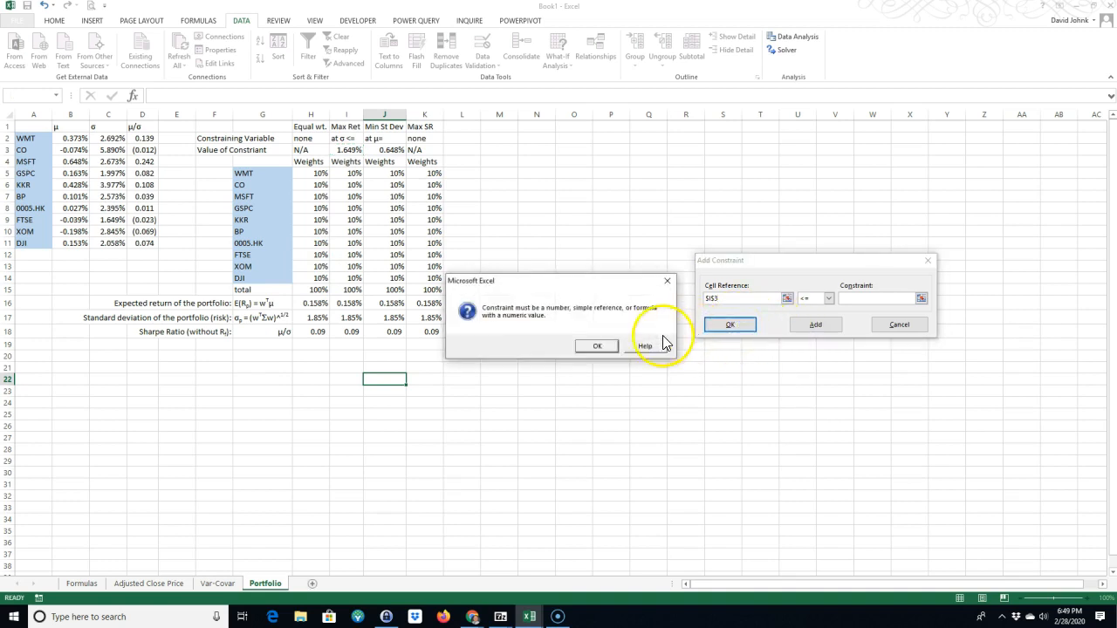
pyautogui.click(590, 347)
pyautogui.click(835, 299)
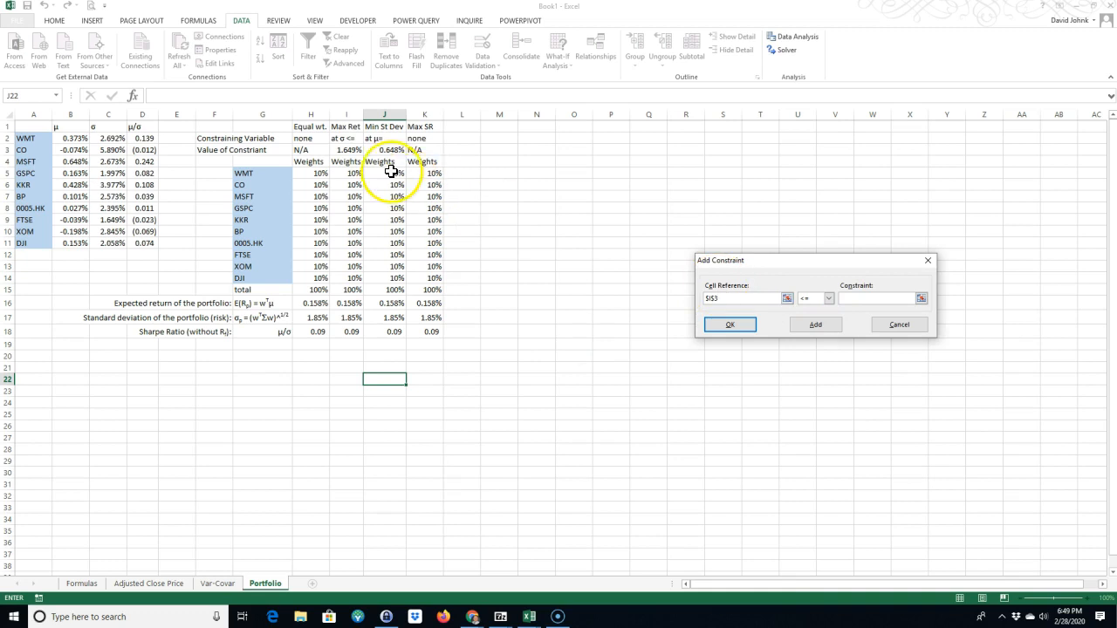
pyautogui.click(349, 149)
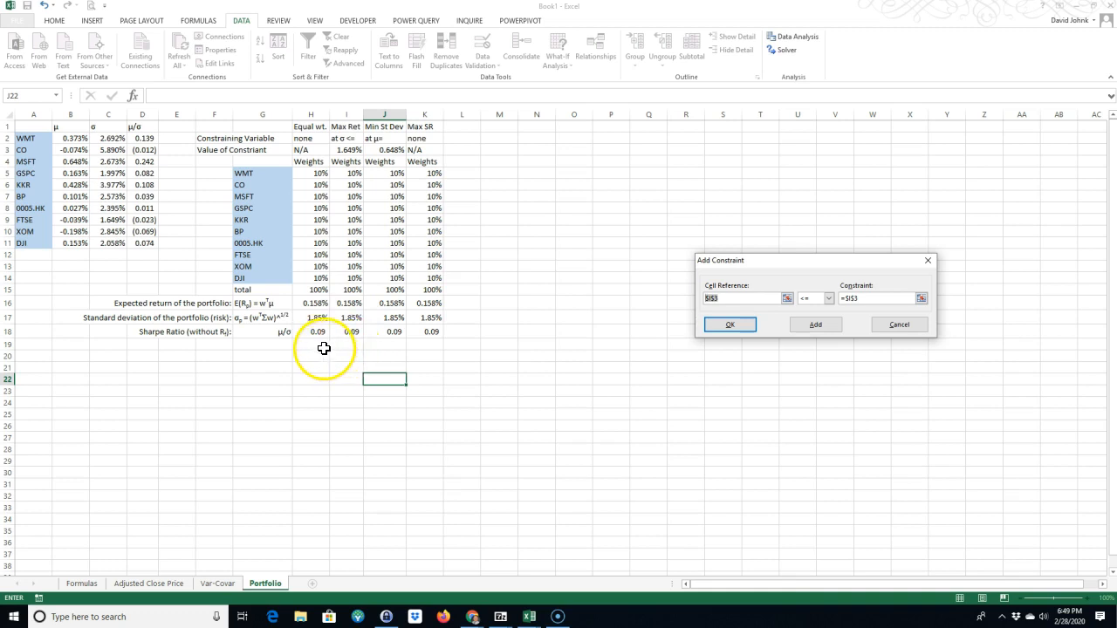
pyautogui.click(347, 318)
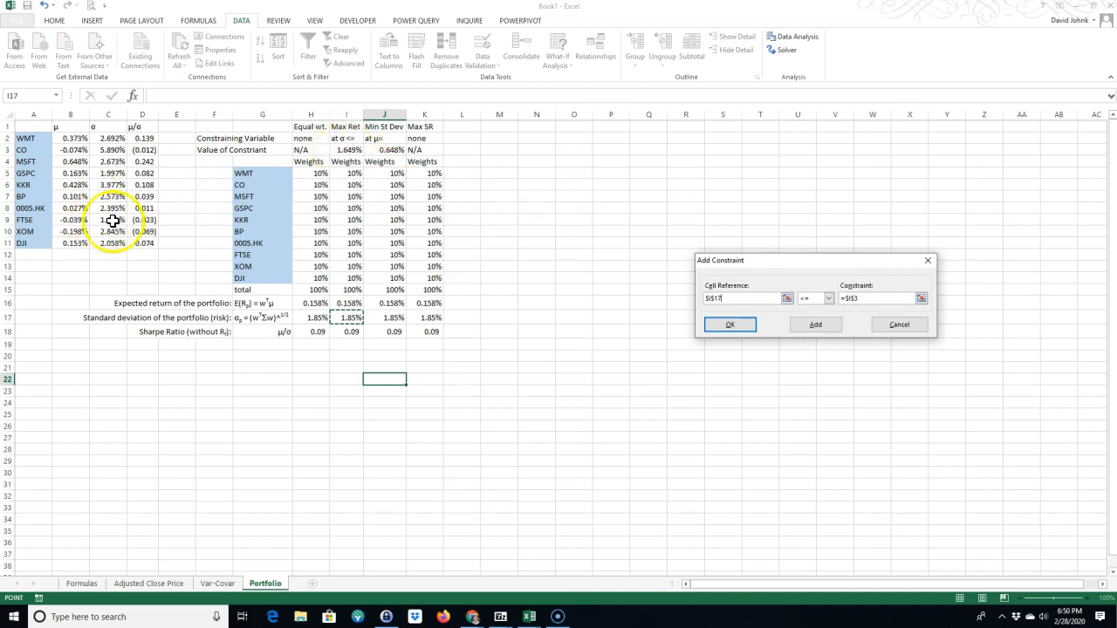
pyautogui.click(751, 325)
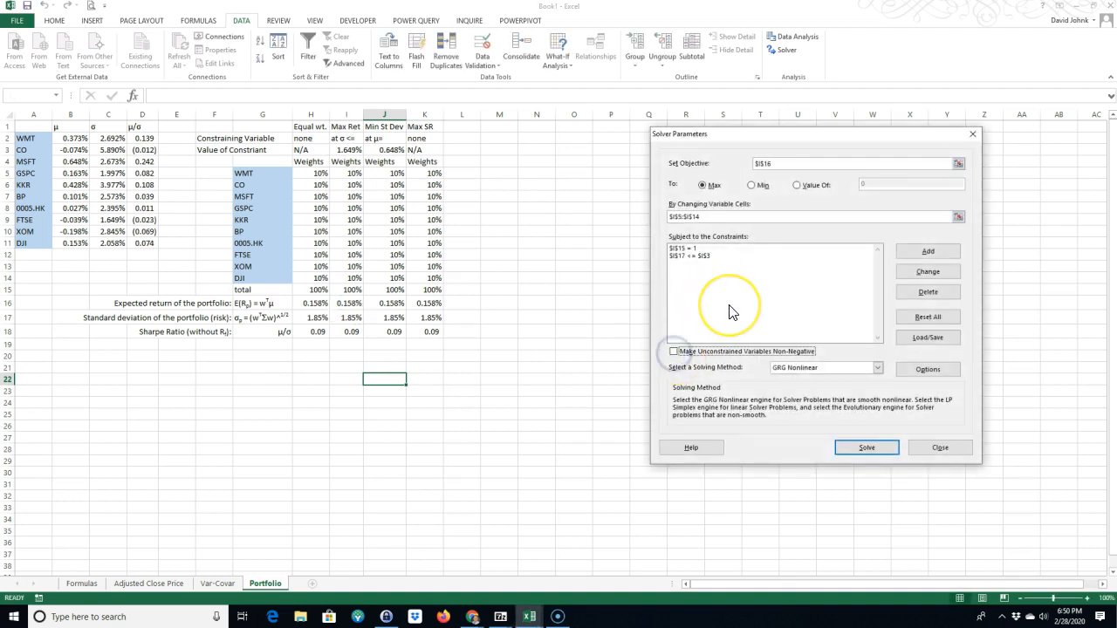
# Allow unconstrained variables to be negative, solve for the Max Ret weights and keep the Solver solution.
pyautogui.click(864, 447)
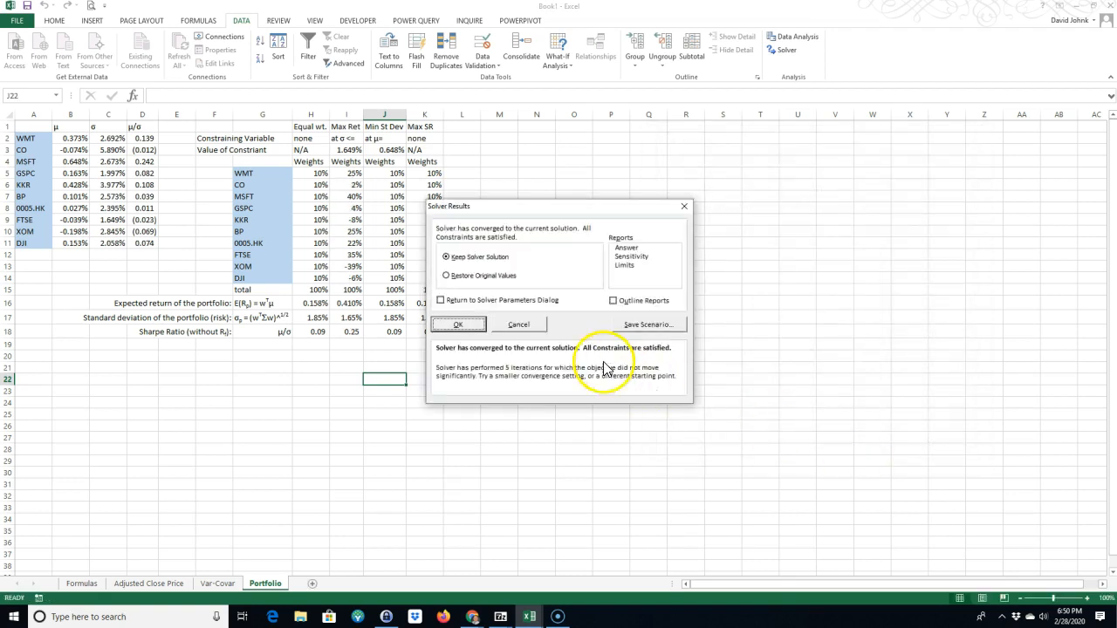
pyautogui.click(454, 331)
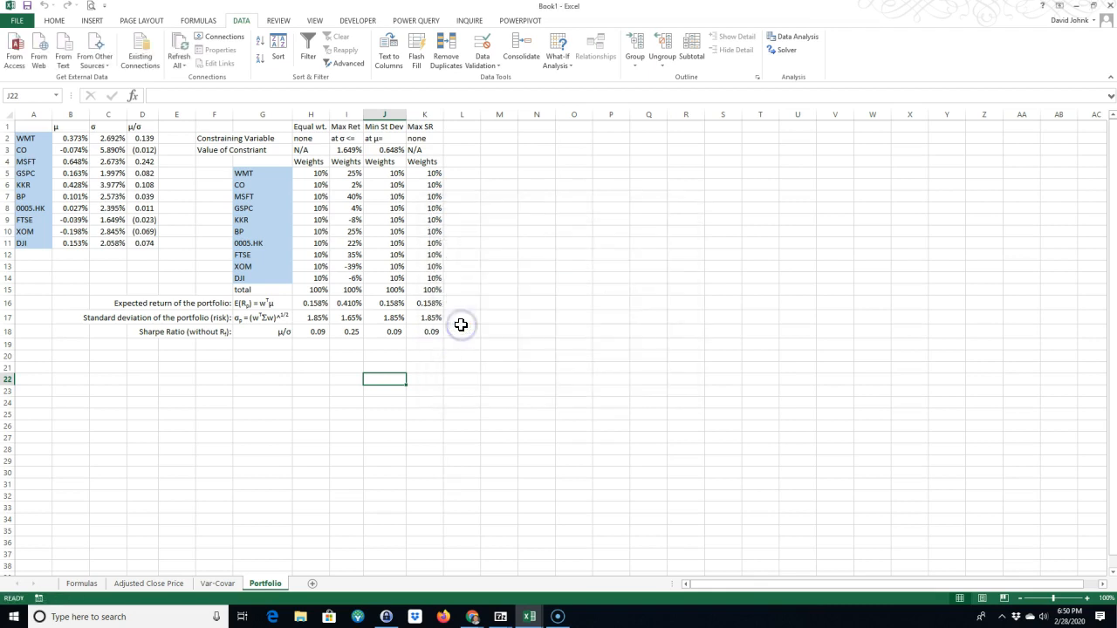
# Show the portfolio standard deviations in H17:K17 with three decimal places.
pyautogui.click(347, 317)
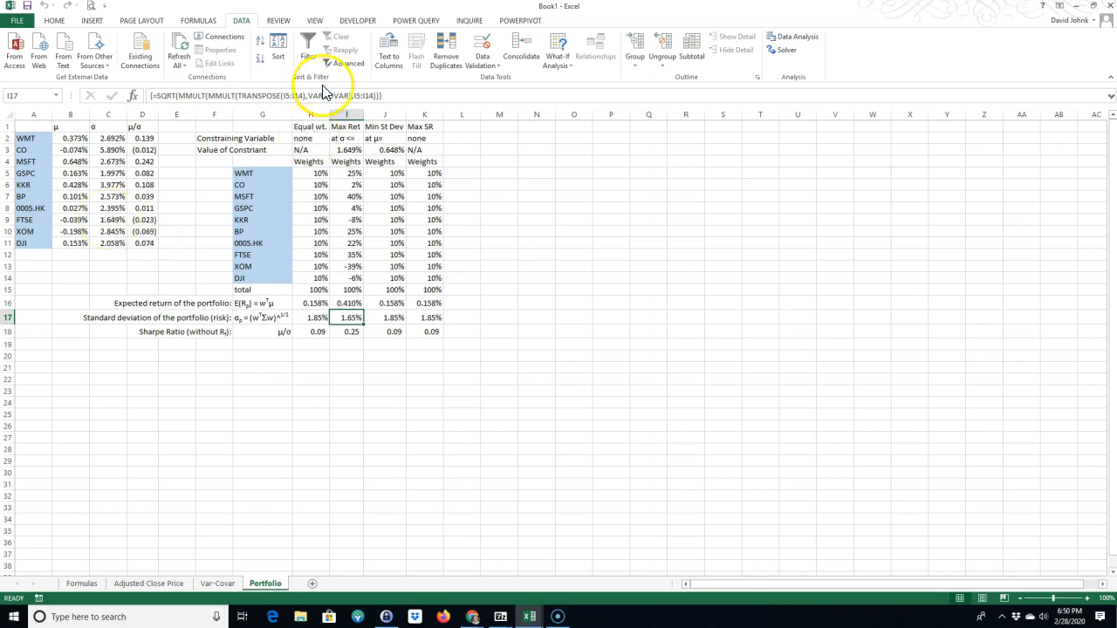
pyautogui.click(54, 20)
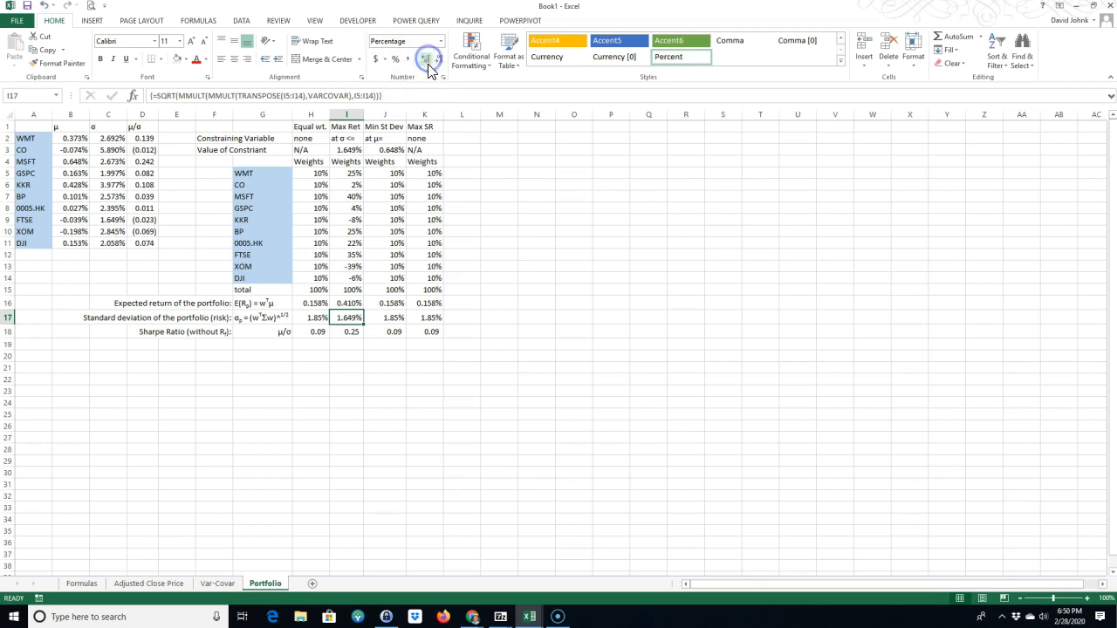
pyautogui.moveTo(317, 317); pyautogui.dragTo(413, 312)
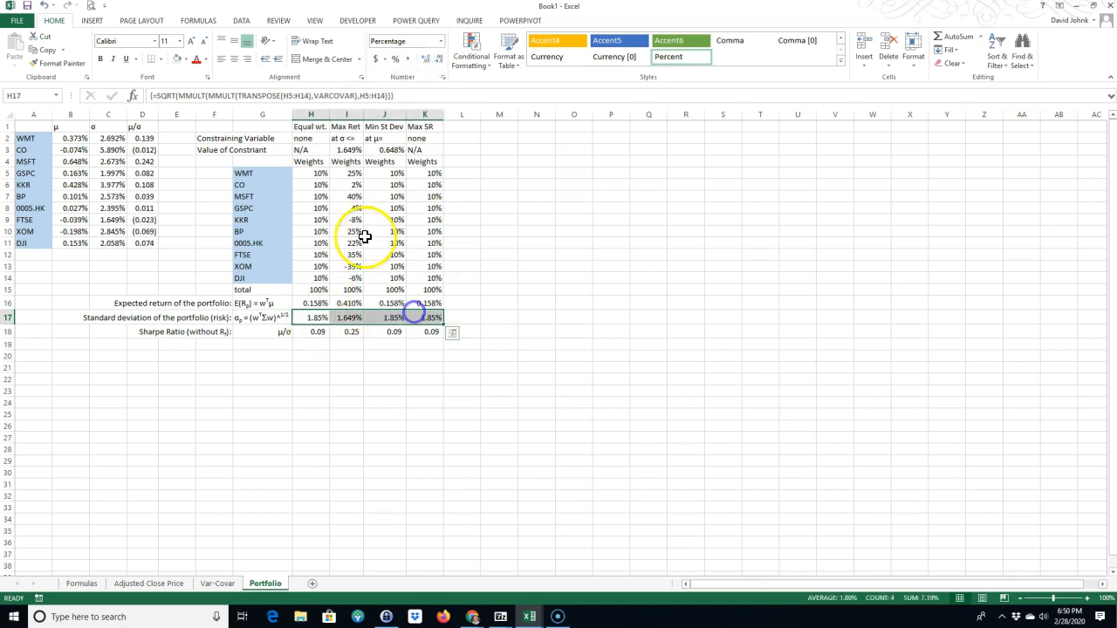
pyautogui.click(426, 59)
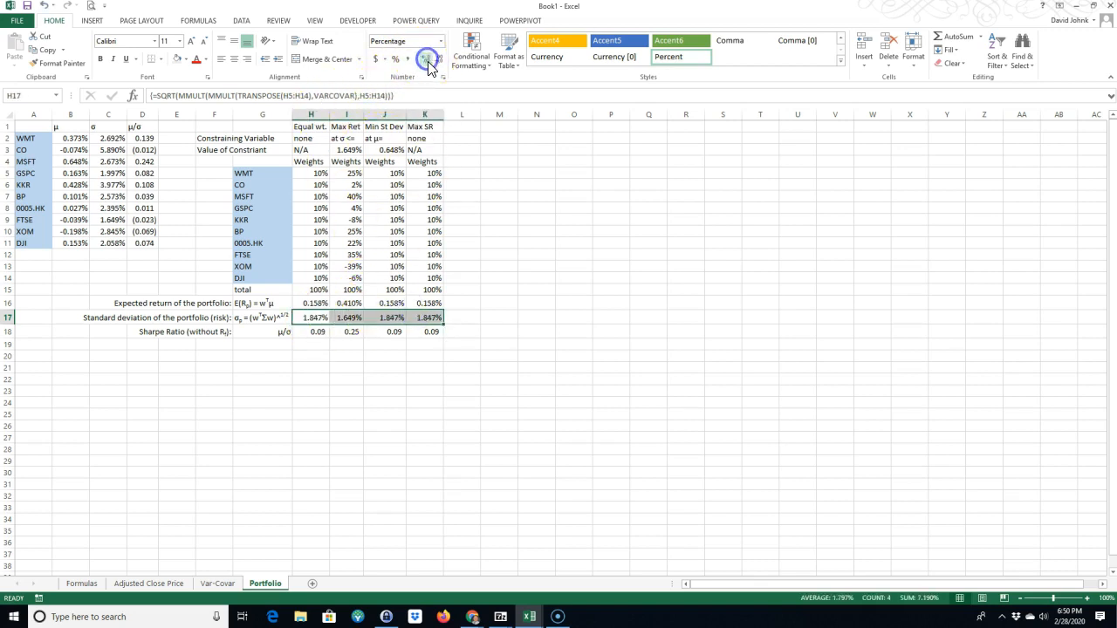
pyautogui.click(370, 366)
# Examine the Max Ret expected return in I16 and the positive and negative weights in I5:I14.
pyautogui.click(348, 303)
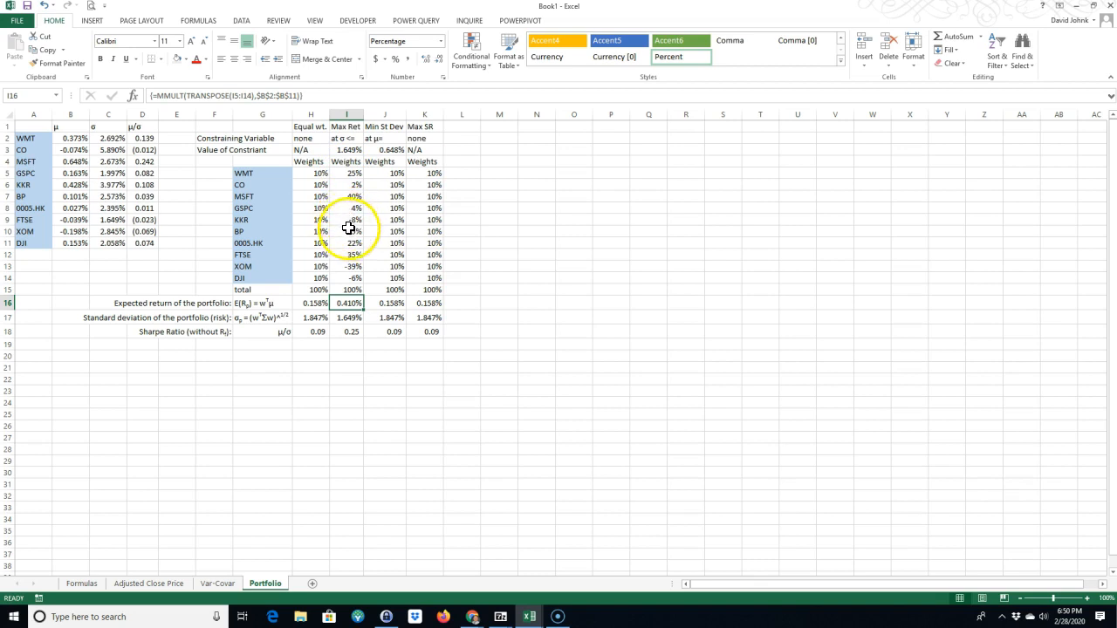
pyautogui.click(354, 277)
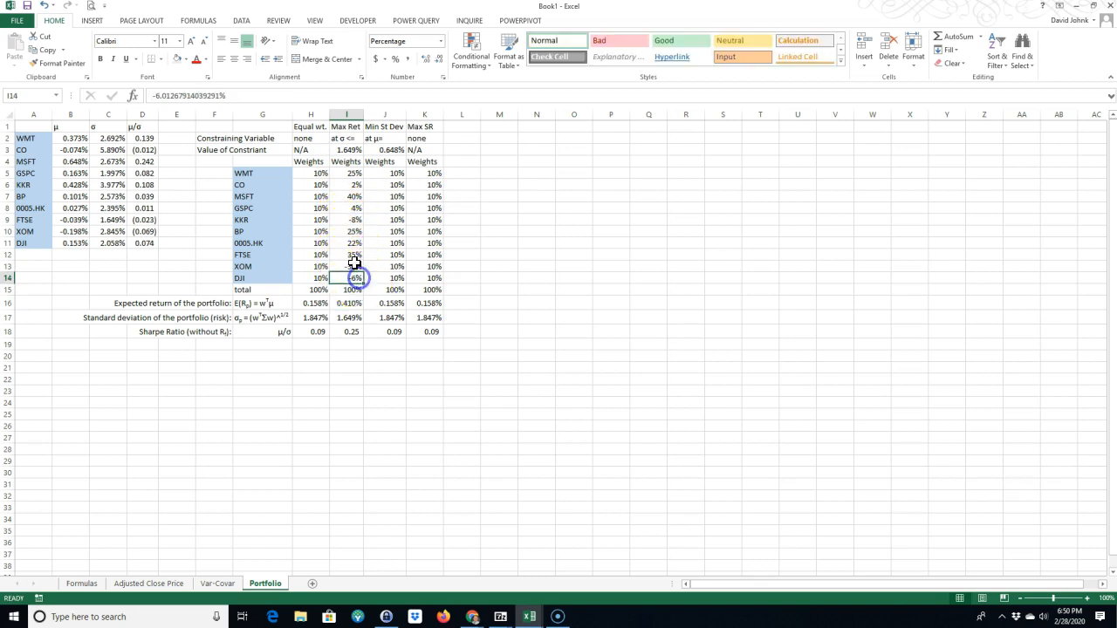
pyautogui.click(353, 220)
pyautogui.click(354, 266)
pyautogui.click(356, 277)
pyautogui.moveTo(356, 256); pyautogui.dragTo(347, 177)
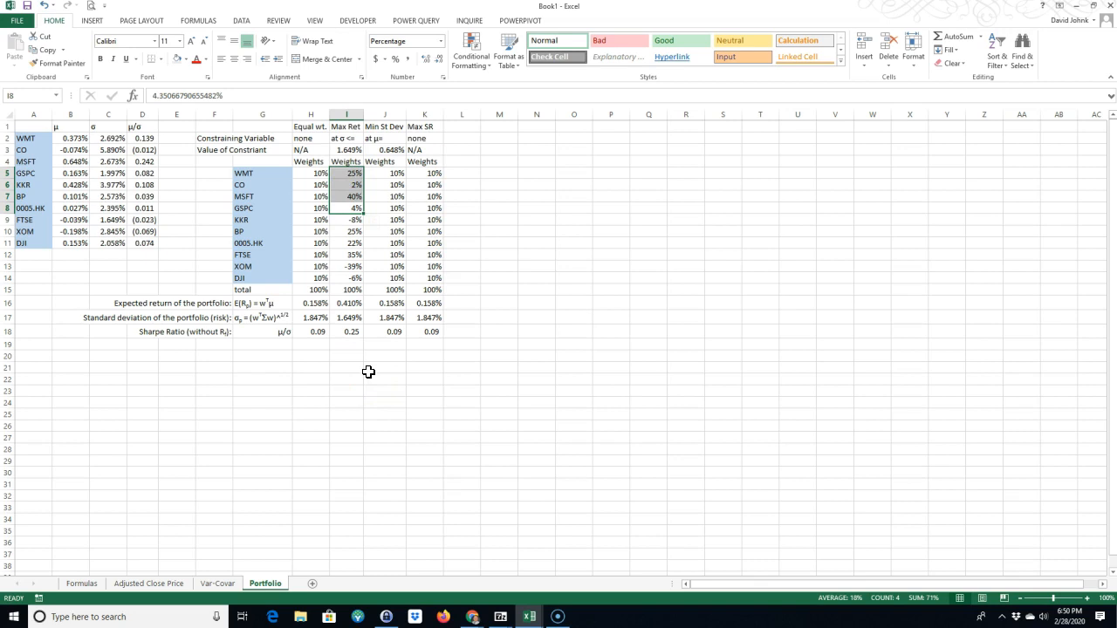
pyautogui.click(354, 267)
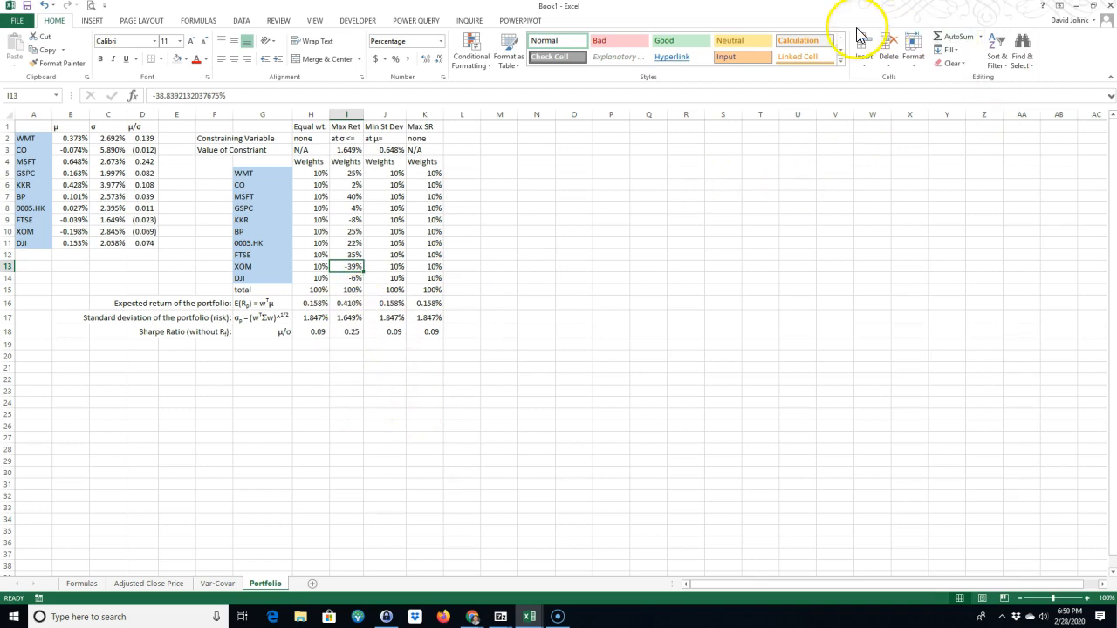
# Add the Solver constraint I5:I14 >= 0, solve the Max Ret portfolio again and keep the solution.
pyautogui.click(242, 21)
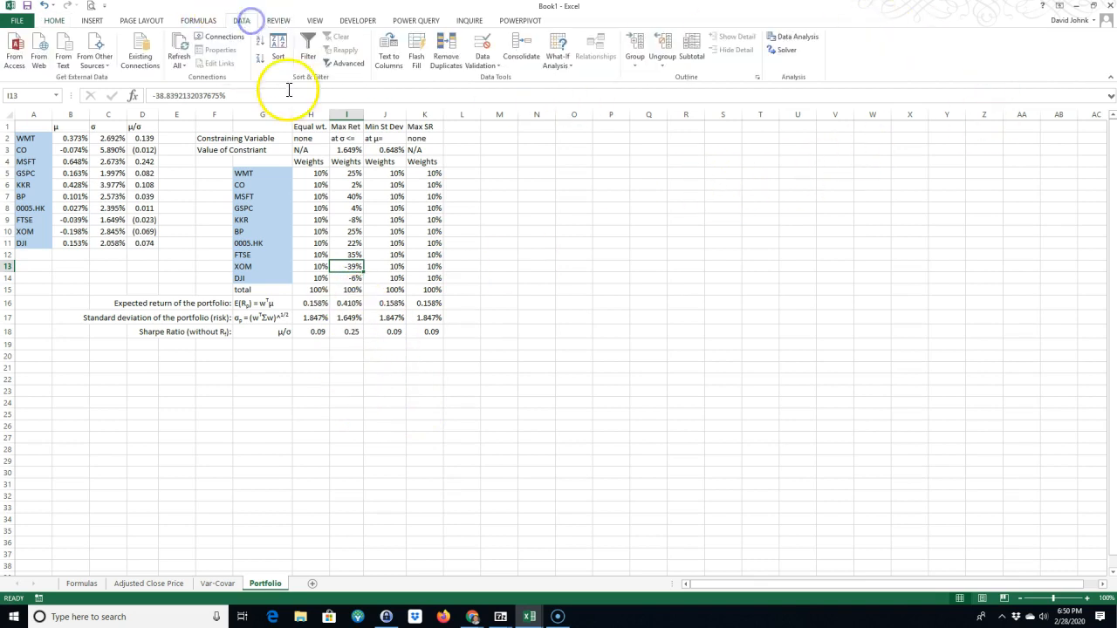
pyautogui.click(786, 50)
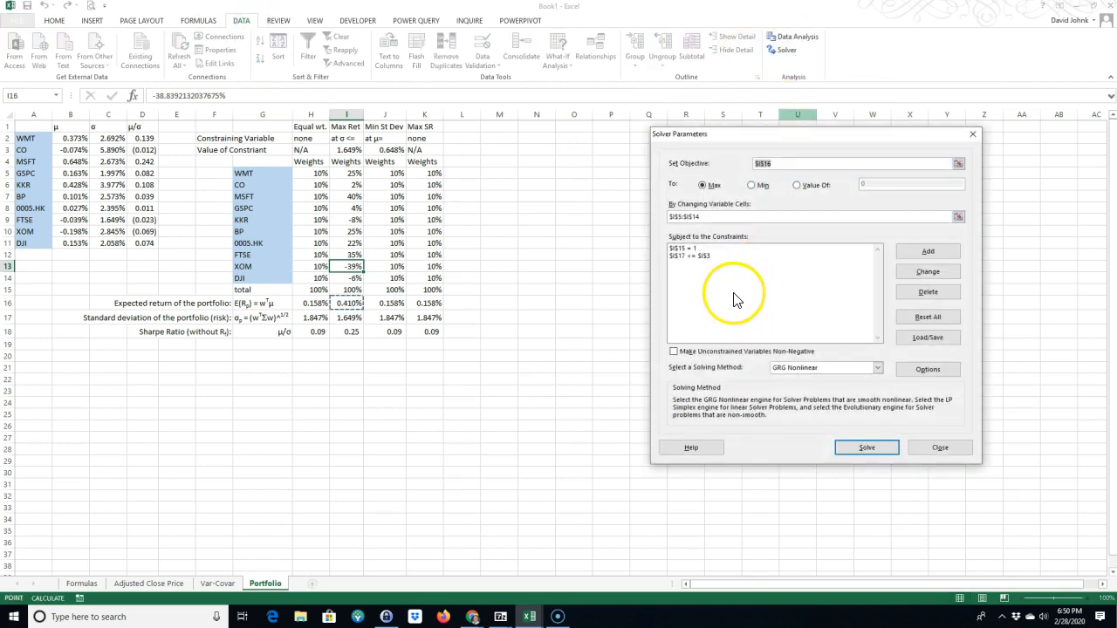
pyautogui.click(930, 253)
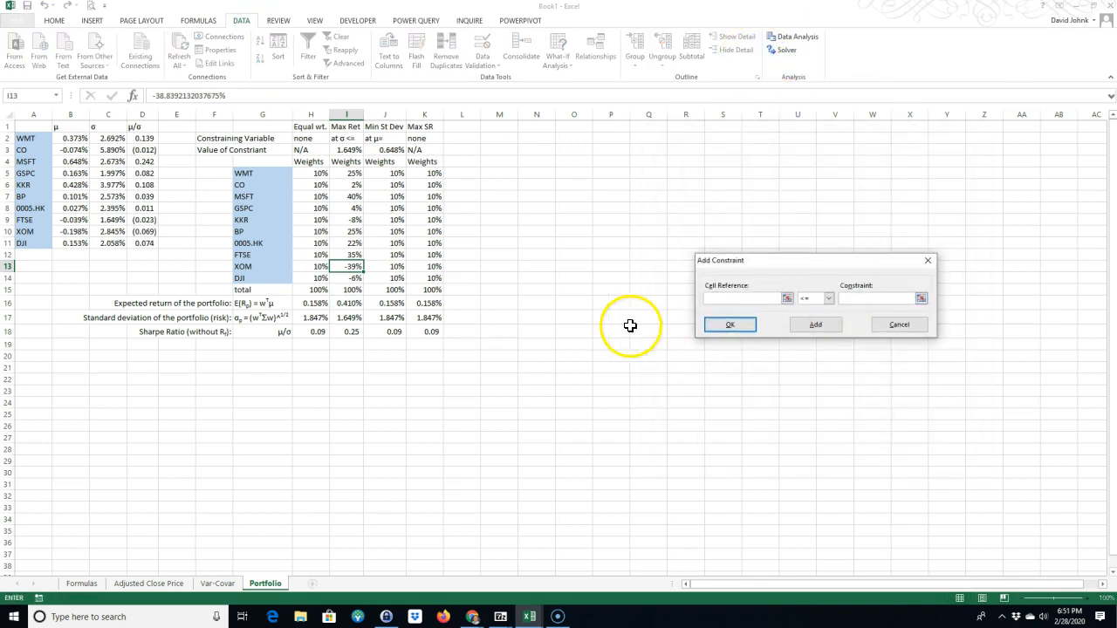
pyautogui.moveTo(346, 177); pyautogui.dragTo(350, 275)
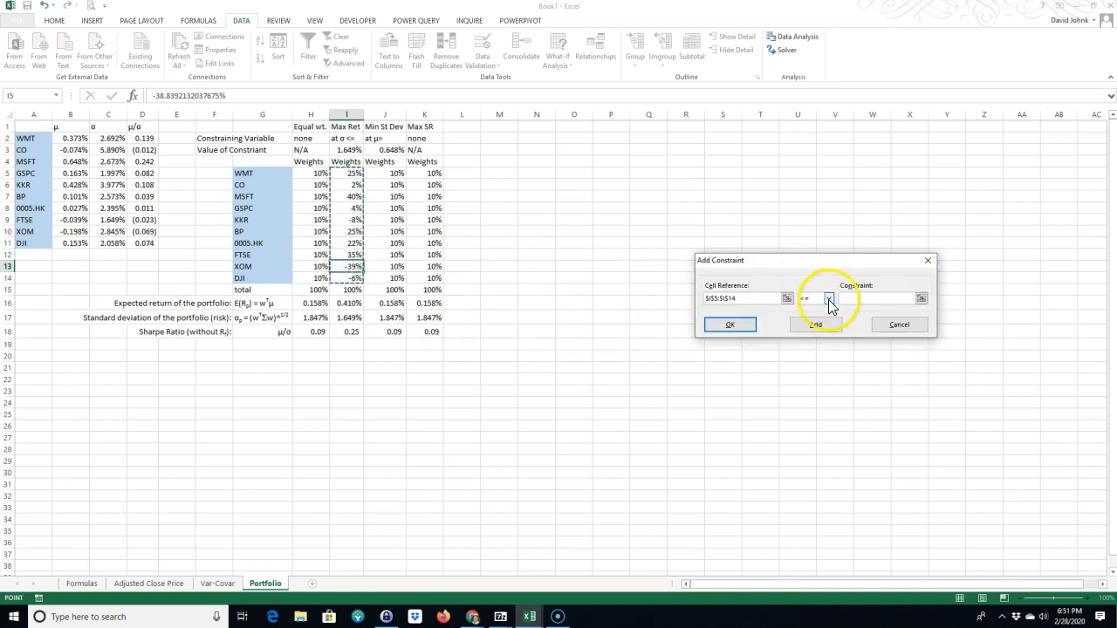
pyautogui.click(828, 298)
pyautogui.click(811, 324)
pyautogui.click(852, 301)
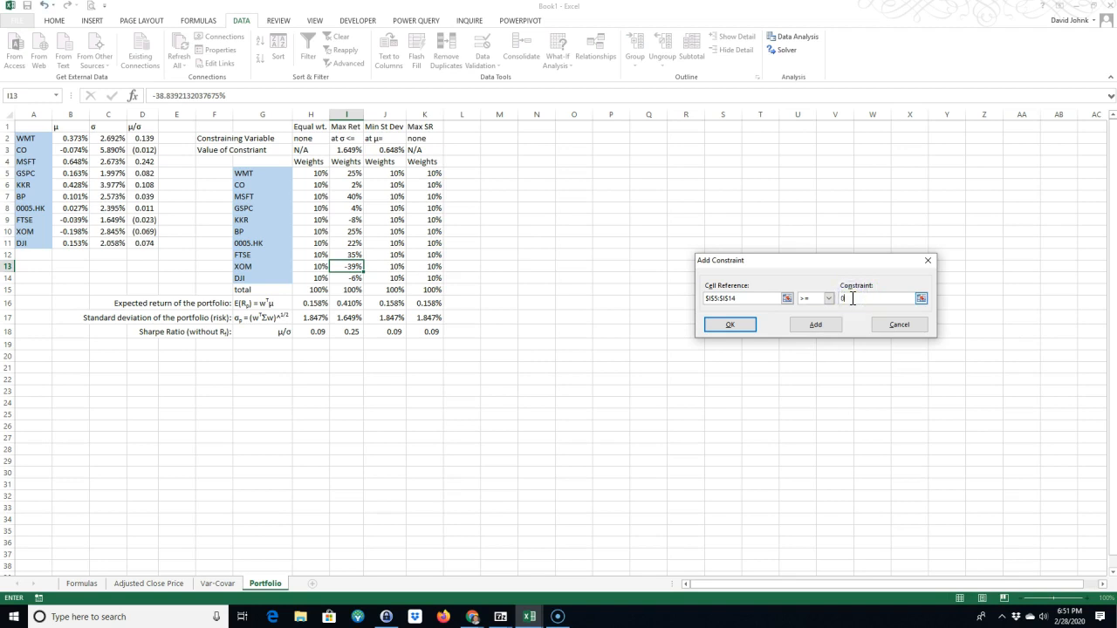
pyautogui.click(734, 324)
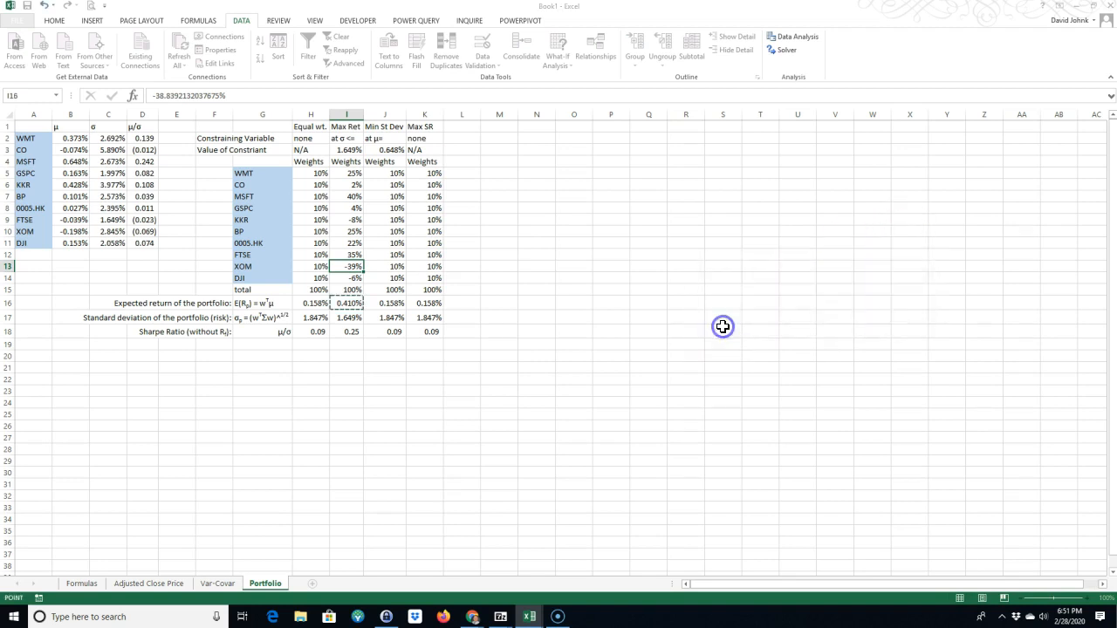
pyautogui.click(863, 446)
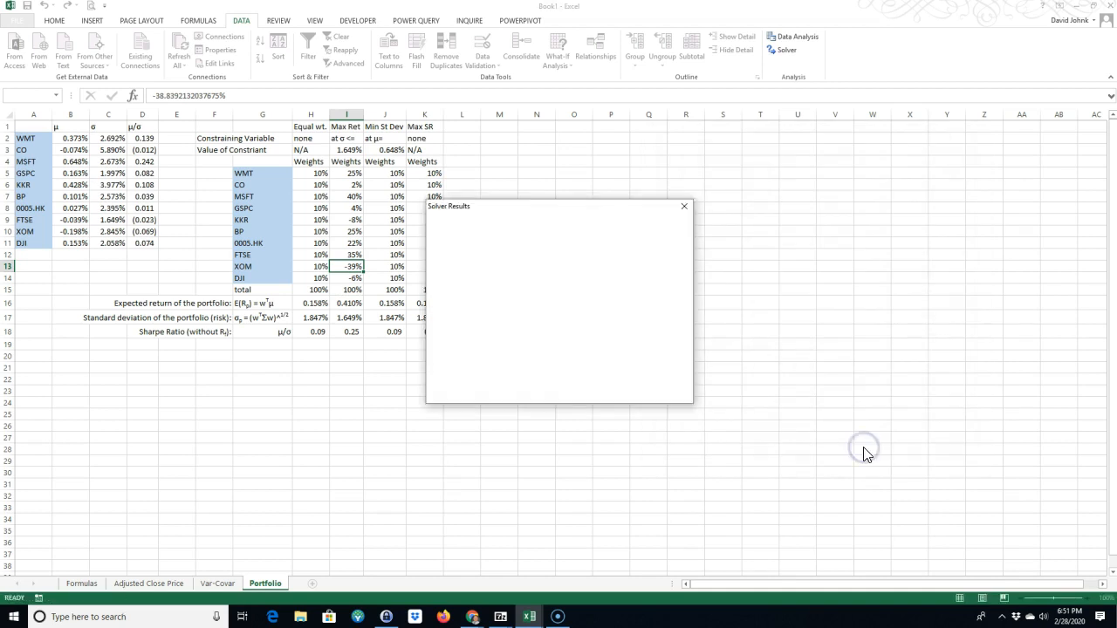
pyautogui.click(469, 334)
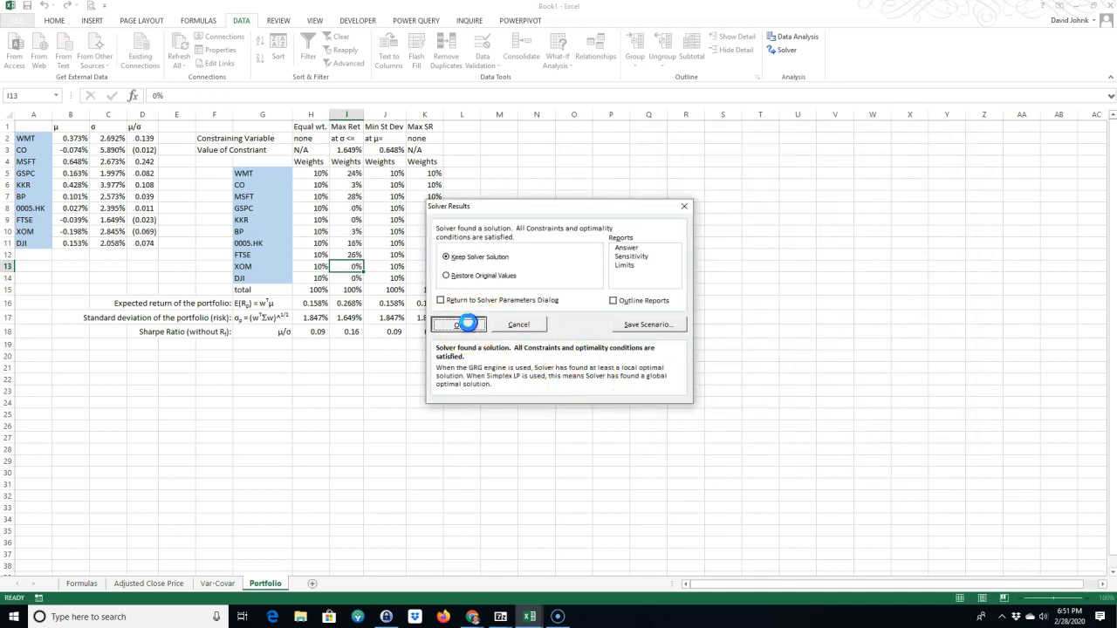
# Examine the long-only Max Ret weights in I5:I14, the return and risk in I16:I17, and the FTSE mean return in B9.
pyautogui.moveTo(349, 174); pyautogui.dragTo(354, 276)
pyautogui.moveTo(351, 210); pyautogui.dragTo(351, 218)
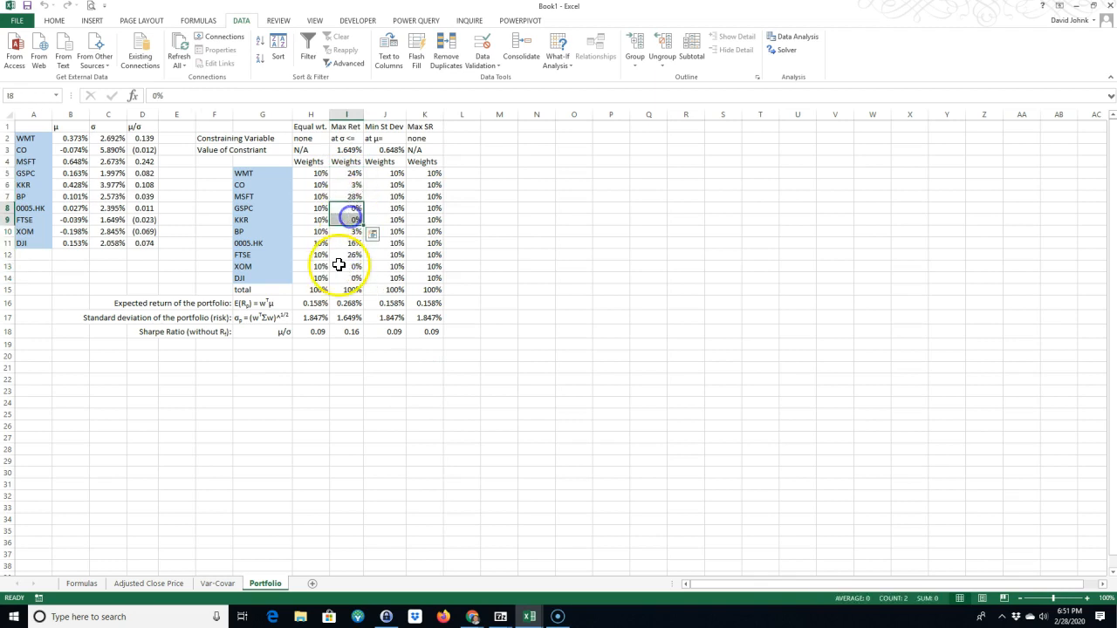
pyautogui.moveTo(344, 265); pyautogui.dragTo(346, 272)
pyautogui.click(351, 305)
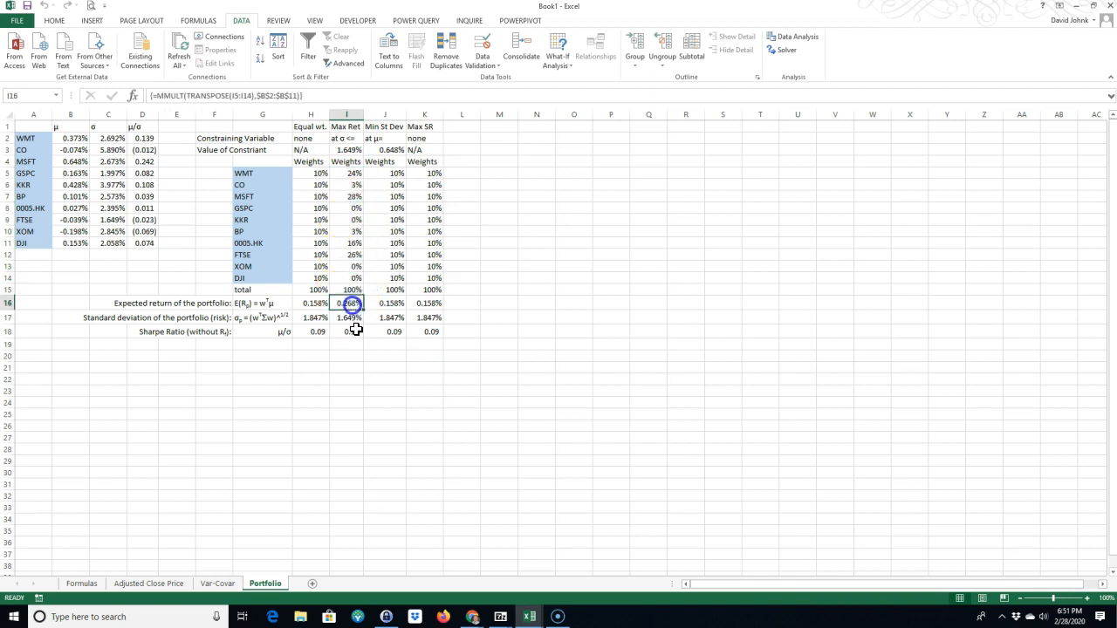
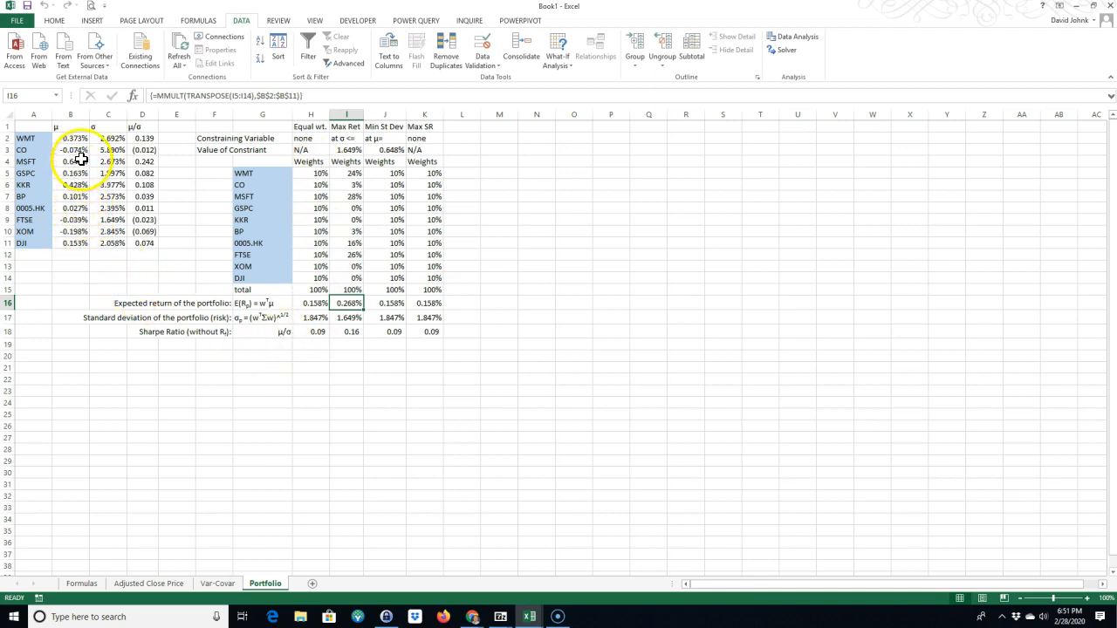
pyautogui.click(347, 319)
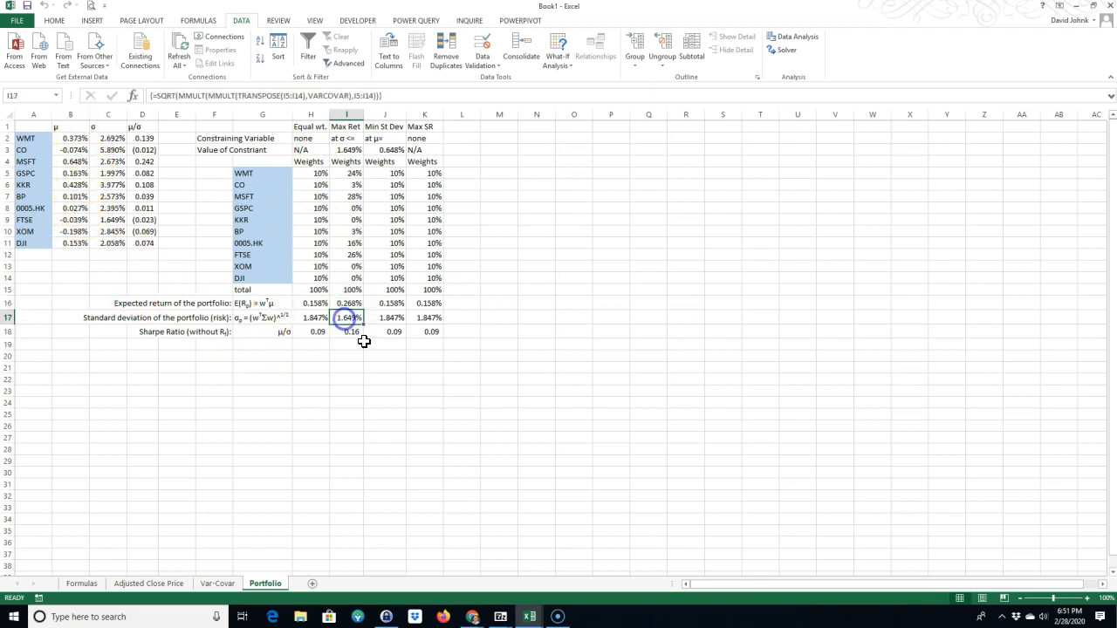
pyautogui.click(73, 220)
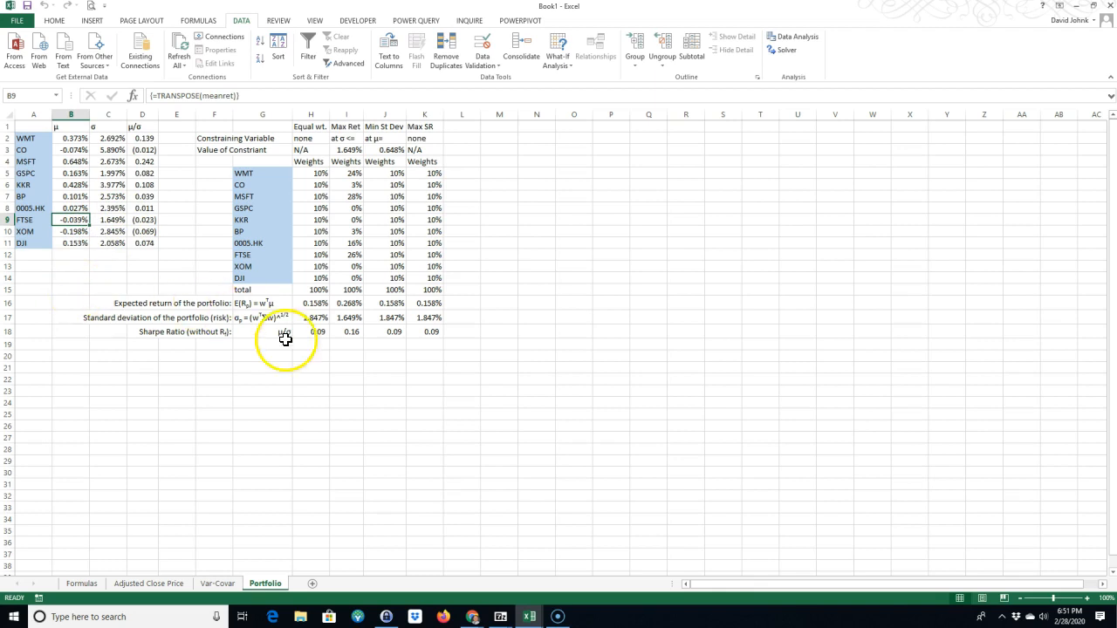
# Examine the Max Ret return and risk in I16:I17, the Min St Dev constraint in J3 and the MSFT mean return in B4.
pyautogui.click(350, 303)
pyautogui.click(347, 318)
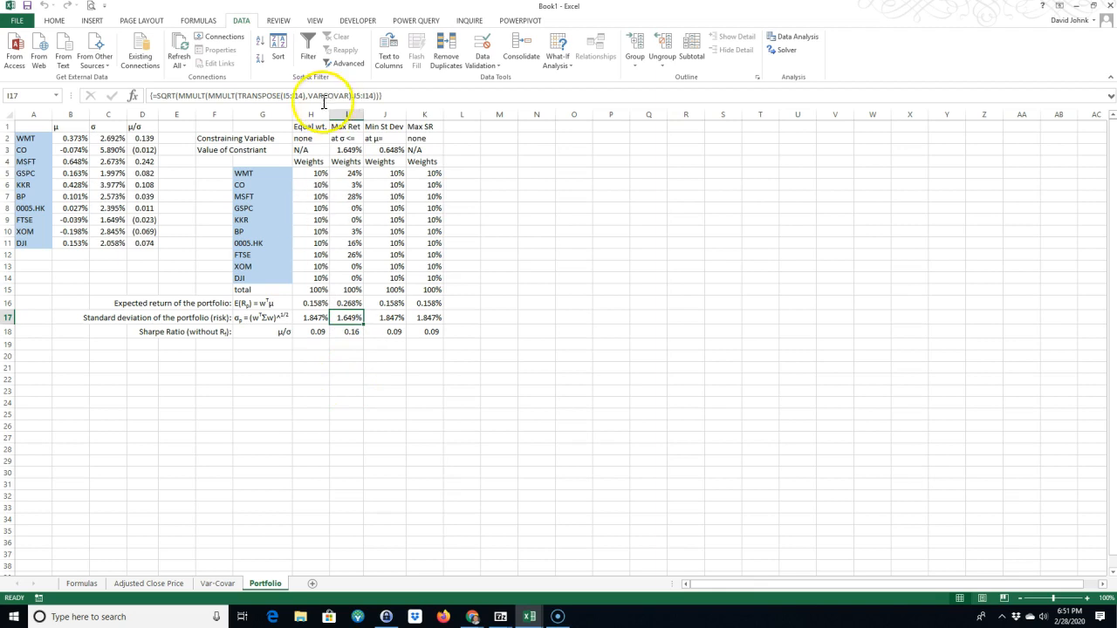
pyautogui.click(393, 150)
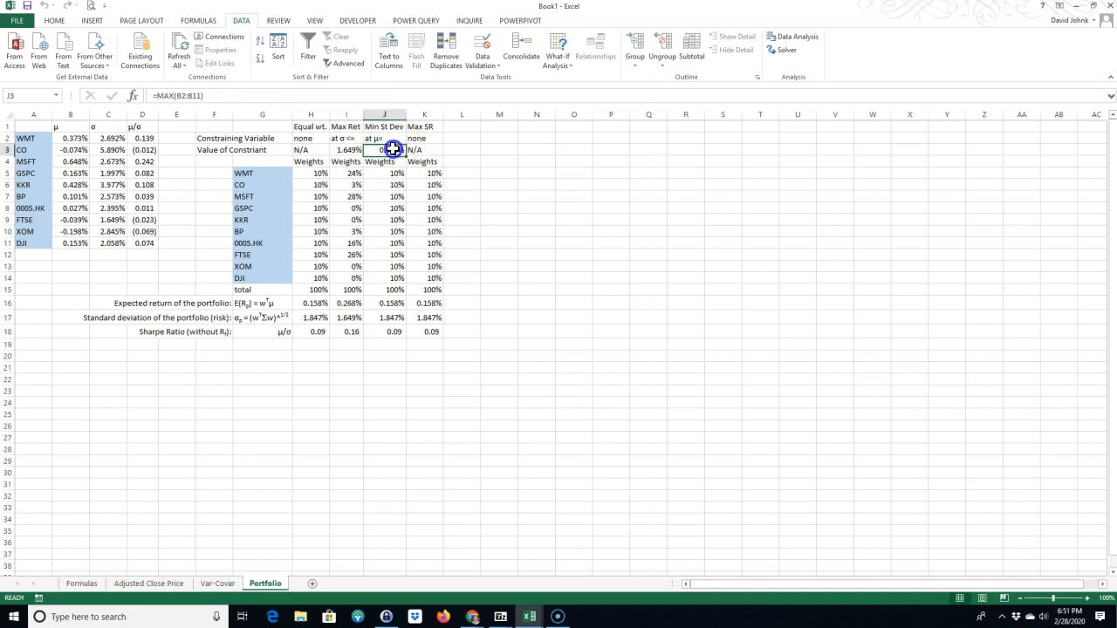
pyautogui.click(72, 161)
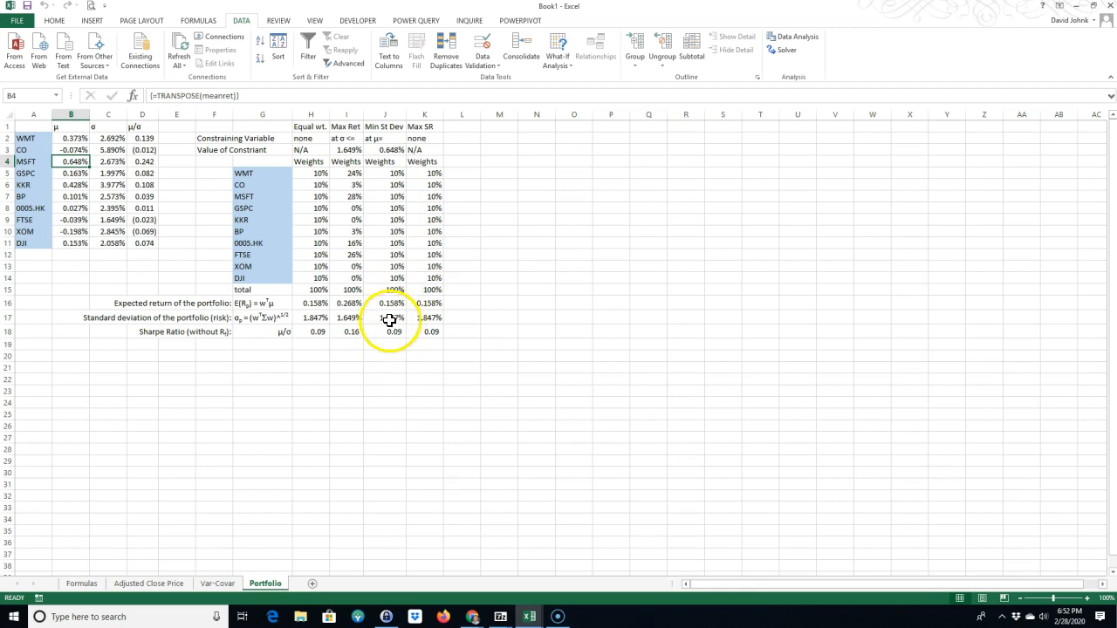
# Reset all Solver parameters and set Solver to minimize J17 by changing the weights in J5:J14.
pyautogui.click(788, 52)
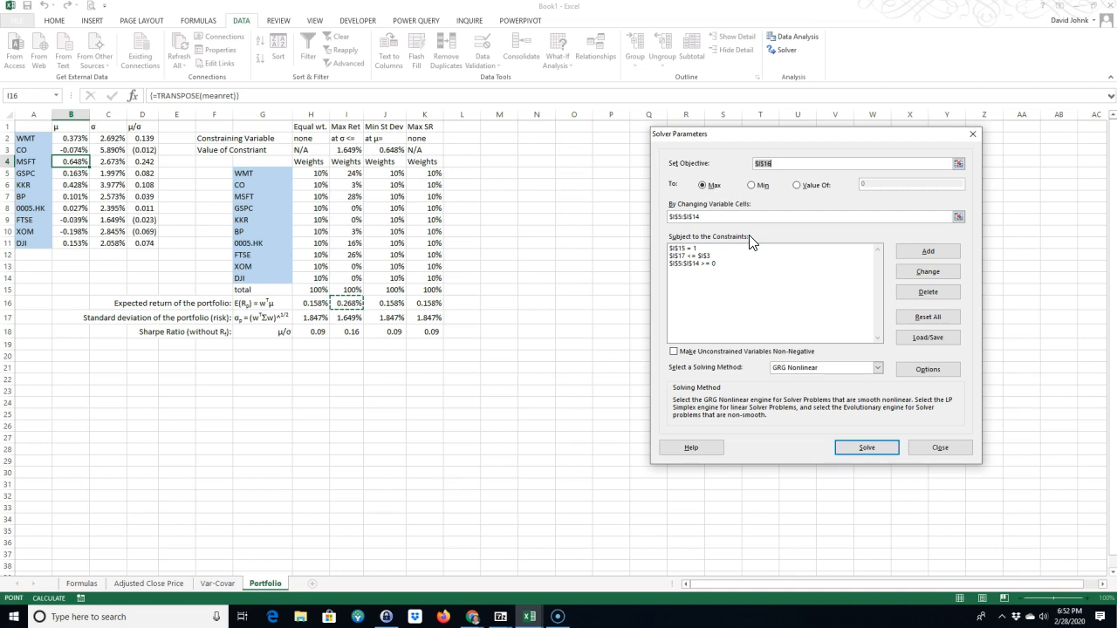
pyautogui.click(755, 187)
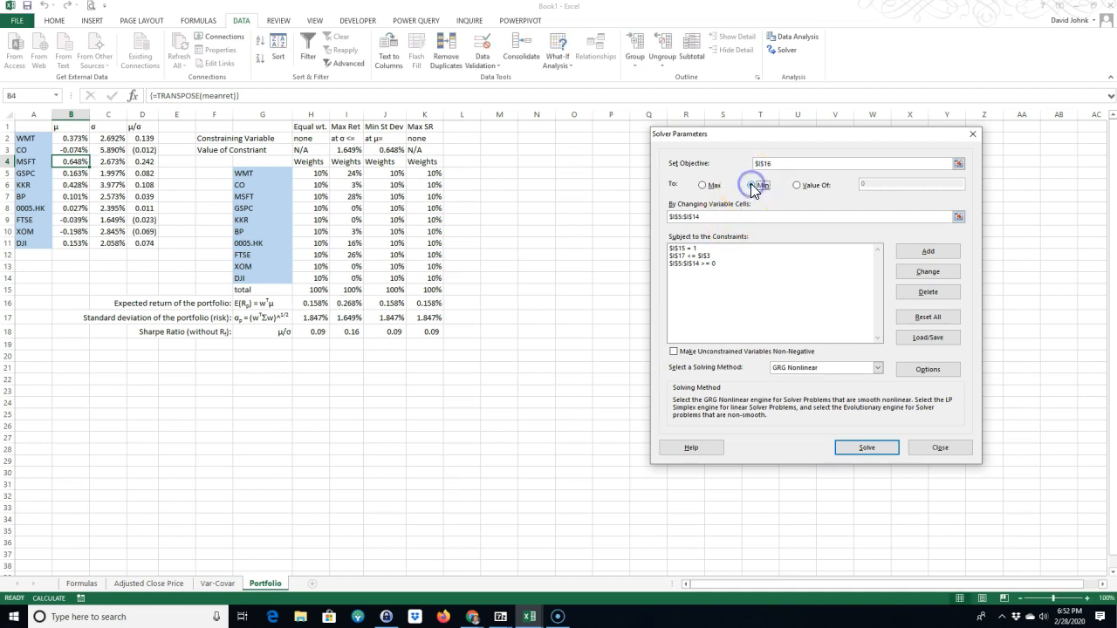
pyautogui.click(926, 316)
pyautogui.click(576, 347)
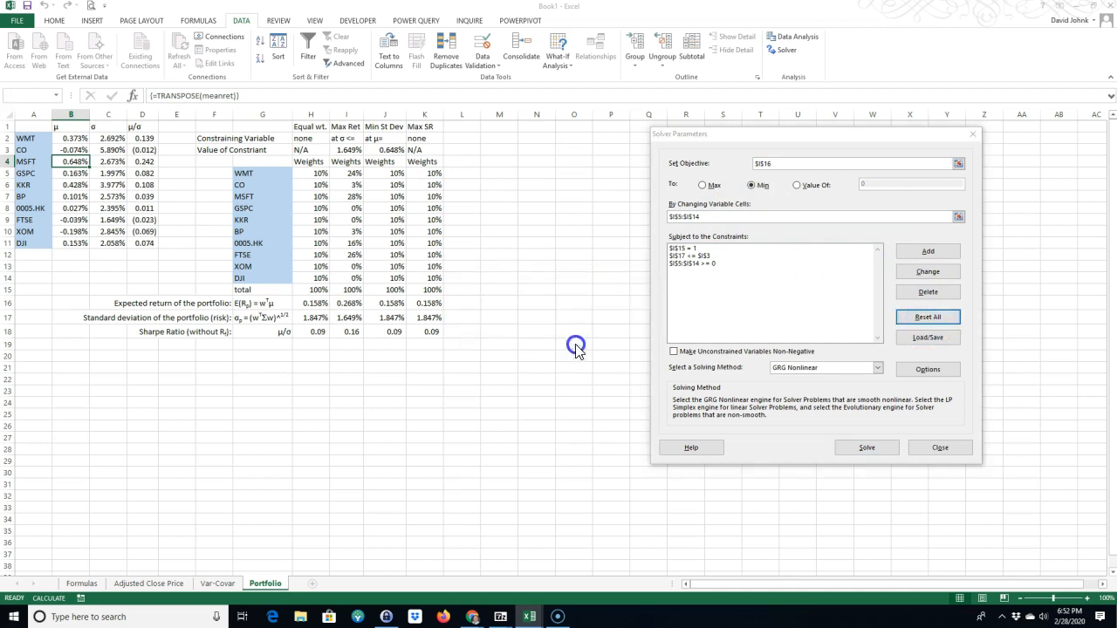
pyautogui.click(752, 187)
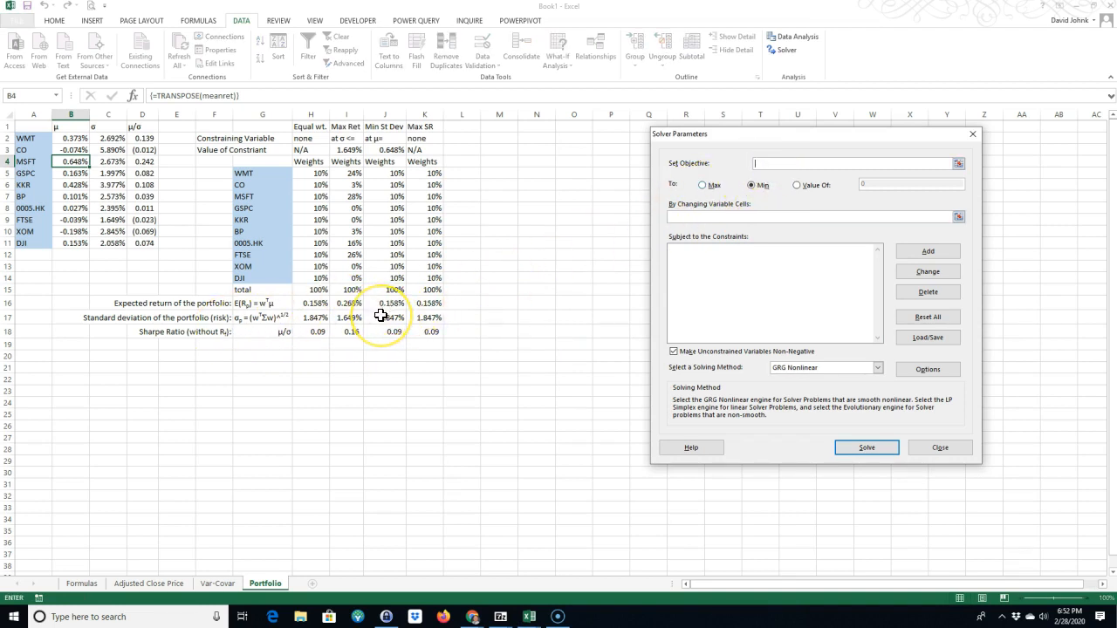
pyautogui.click(686, 220)
pyautogui.moveTo(393, 173); pyautogui.dragTo(393, 278)
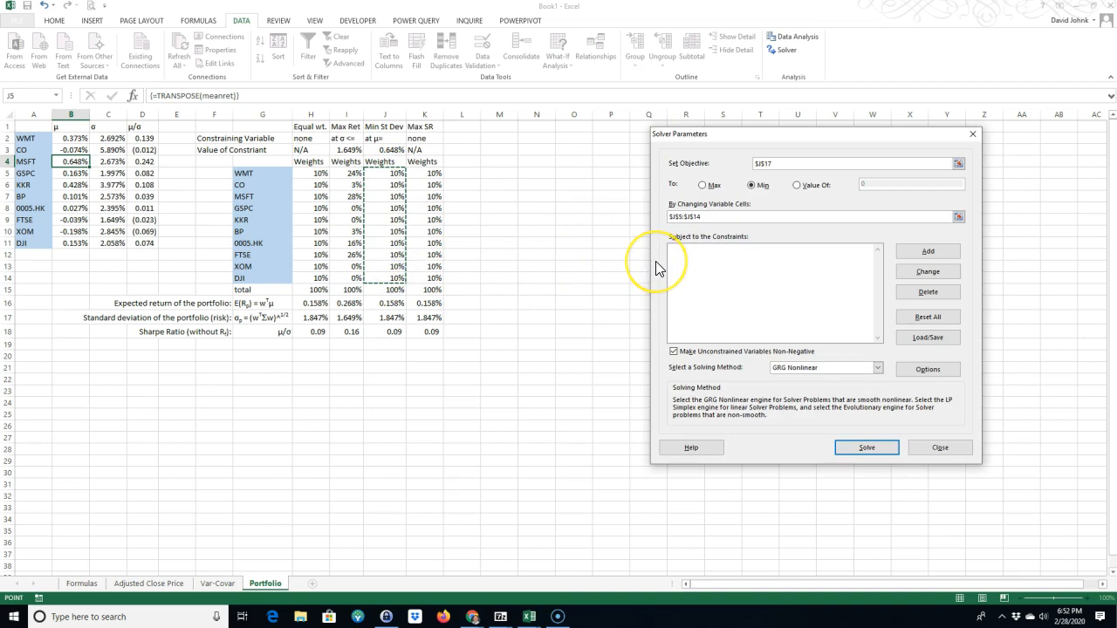
# Add the Solver constraint J16 = J3 to fix the expected return of the Min St Dev portfolio.
pyautogui.click(926, 251)
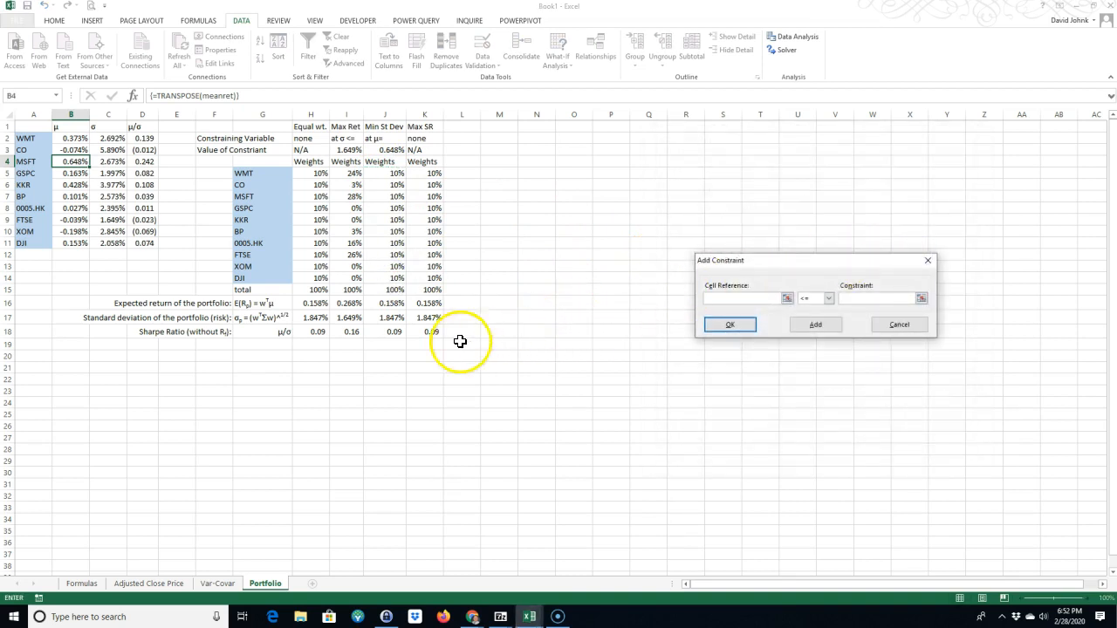
pyautogui.click(390, 303)
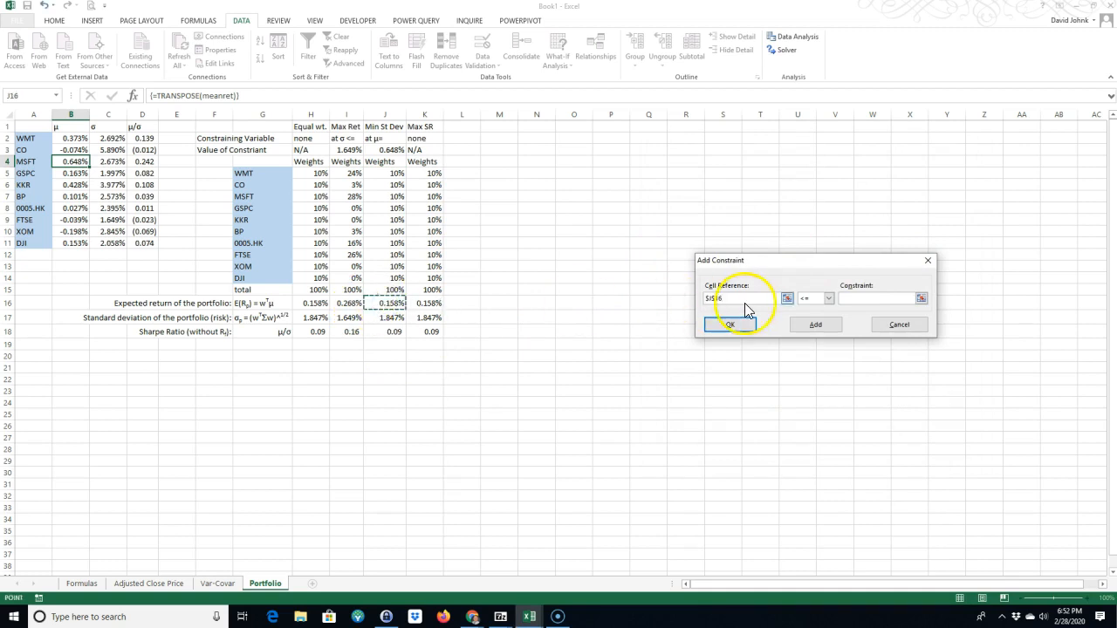
pyautogui.click(827, 298)
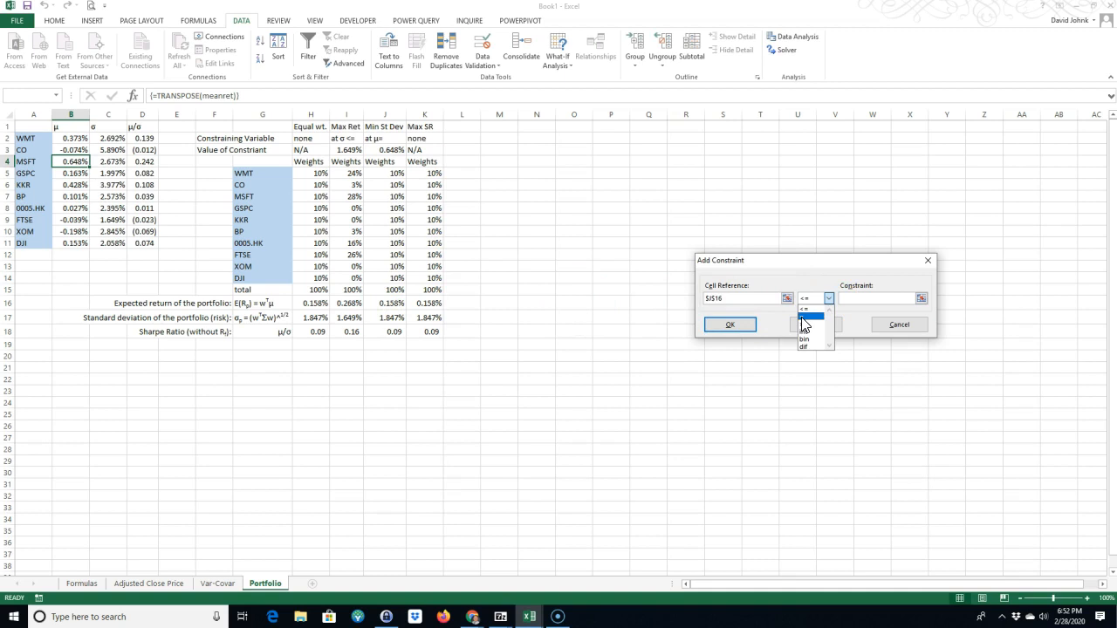
pyautogui.click(804, 318)
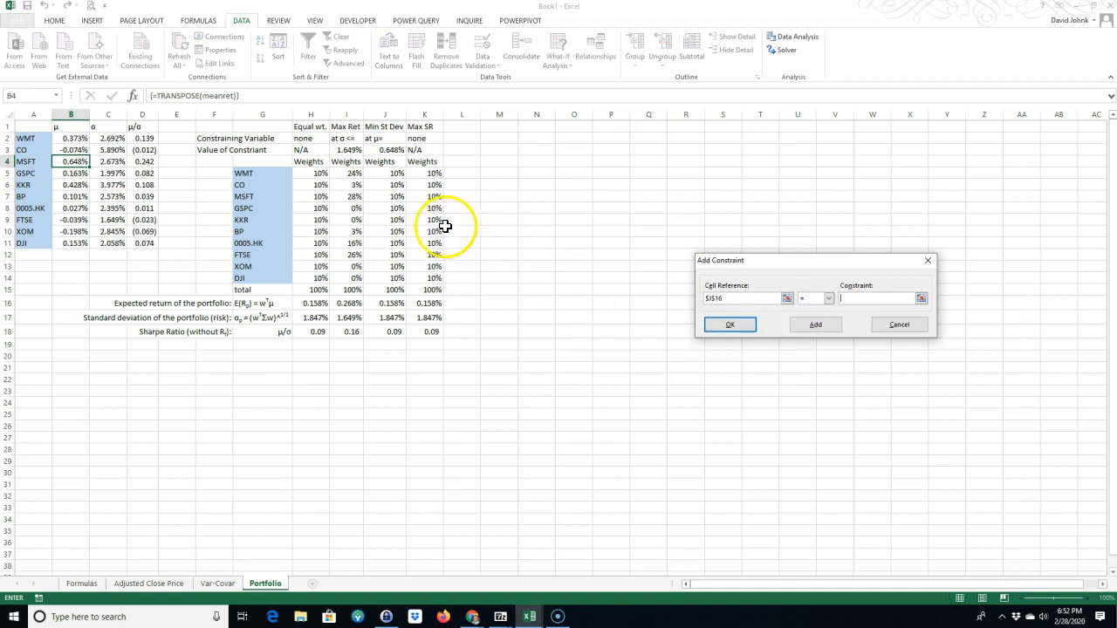
pyautogui.click(390, 150)
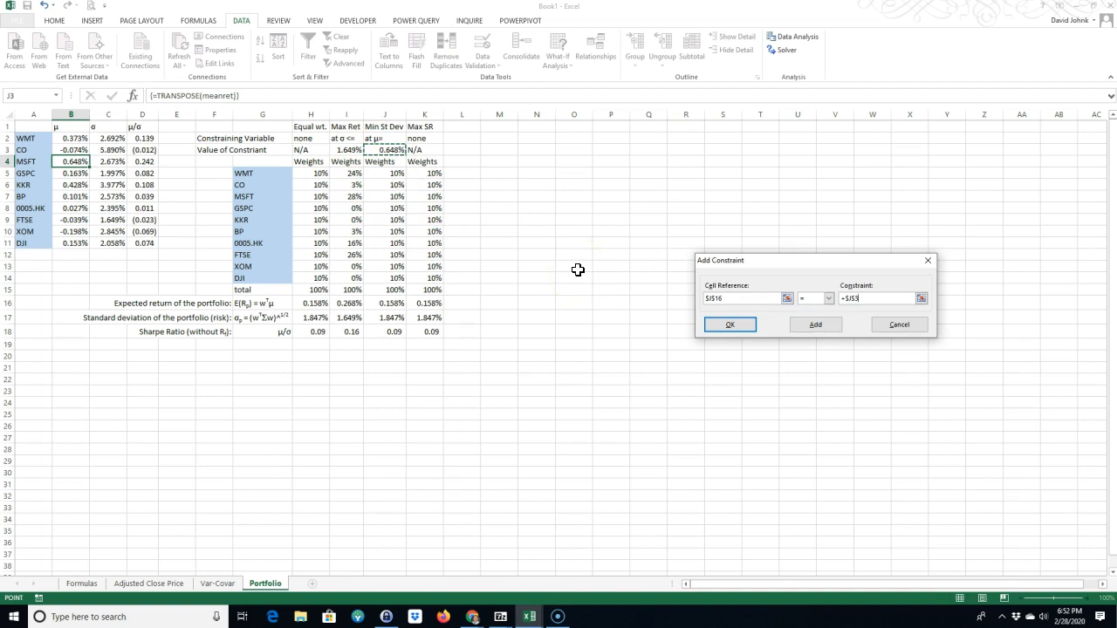
pyautogui.click(817, 297)
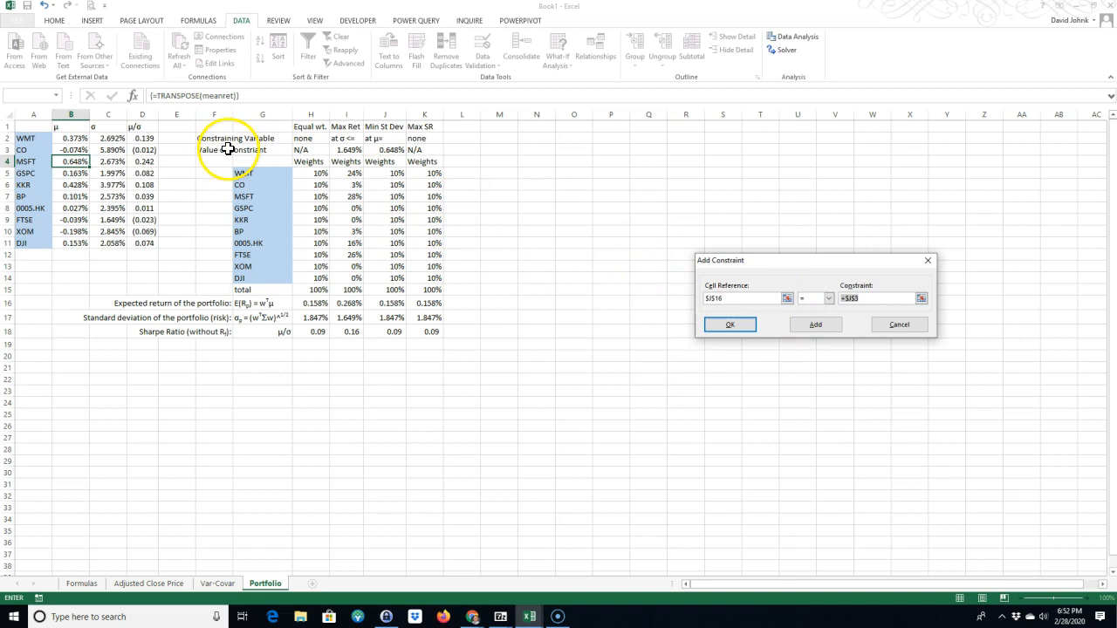
pyautogui.click(385, 157)
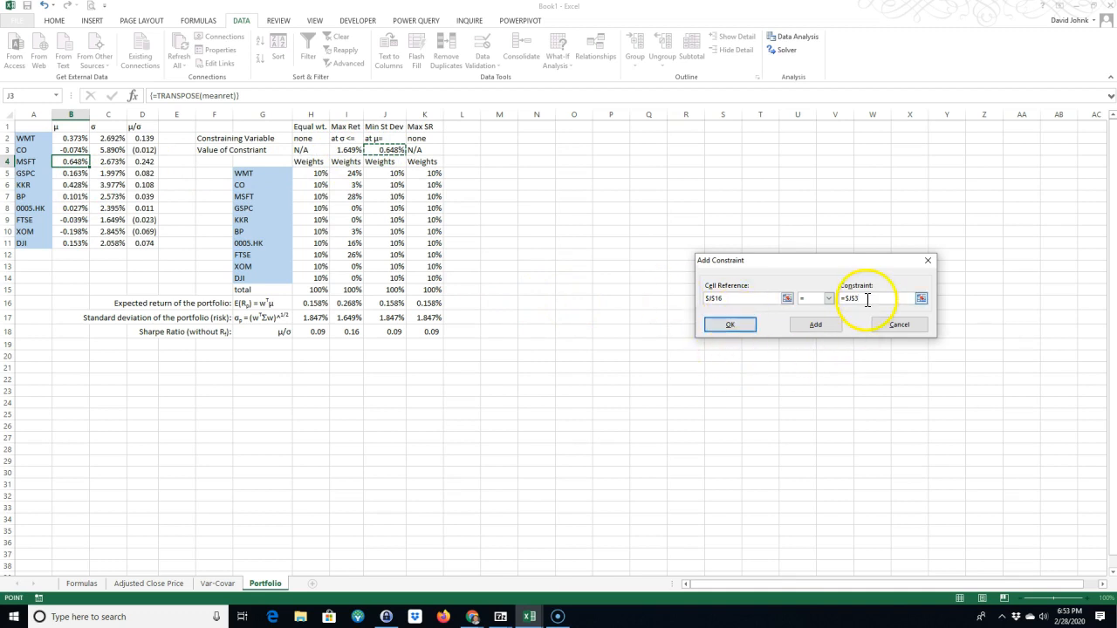
pyautogui.click(382, 150)
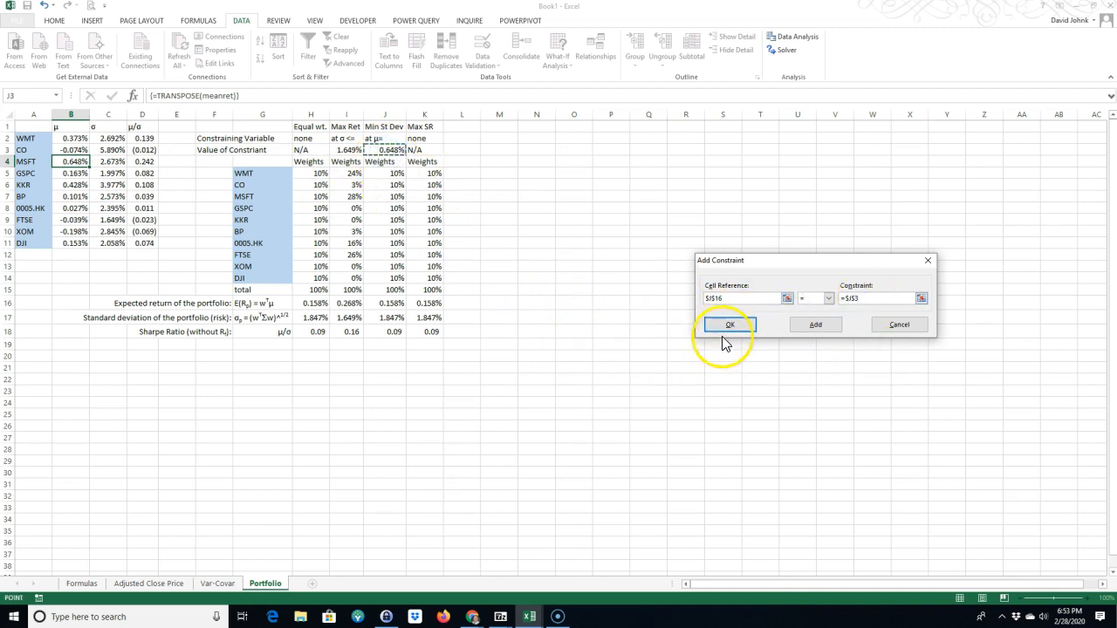
pyautogui.click(727, 325)
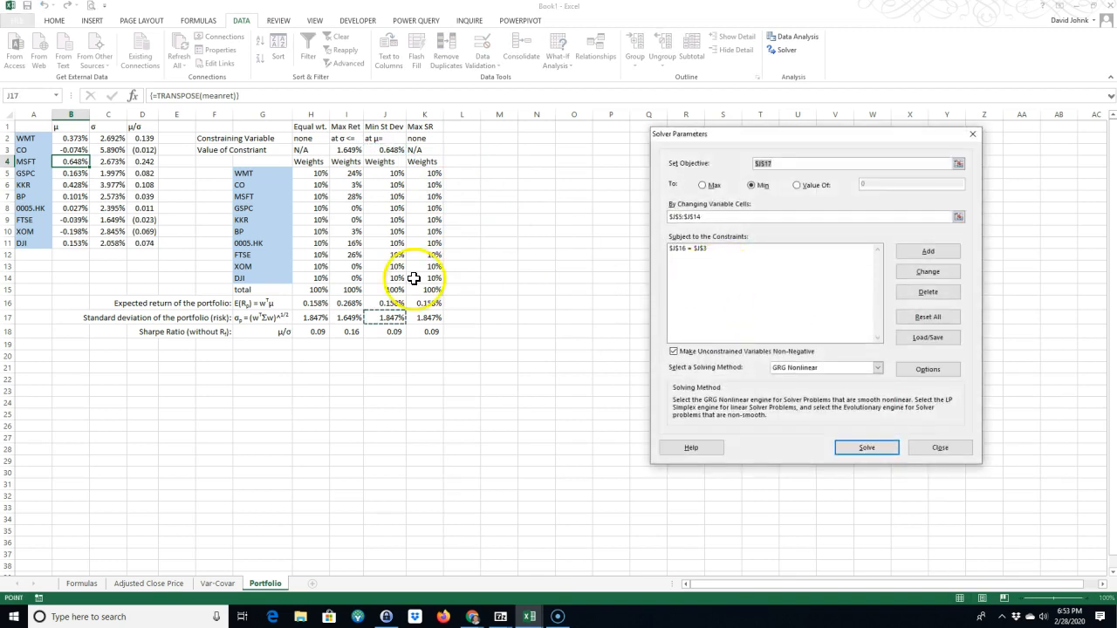
# Add the Solver constraint J15 = 1 for the total of the Min St Dev weights.
pyautogui.click(918, 251)
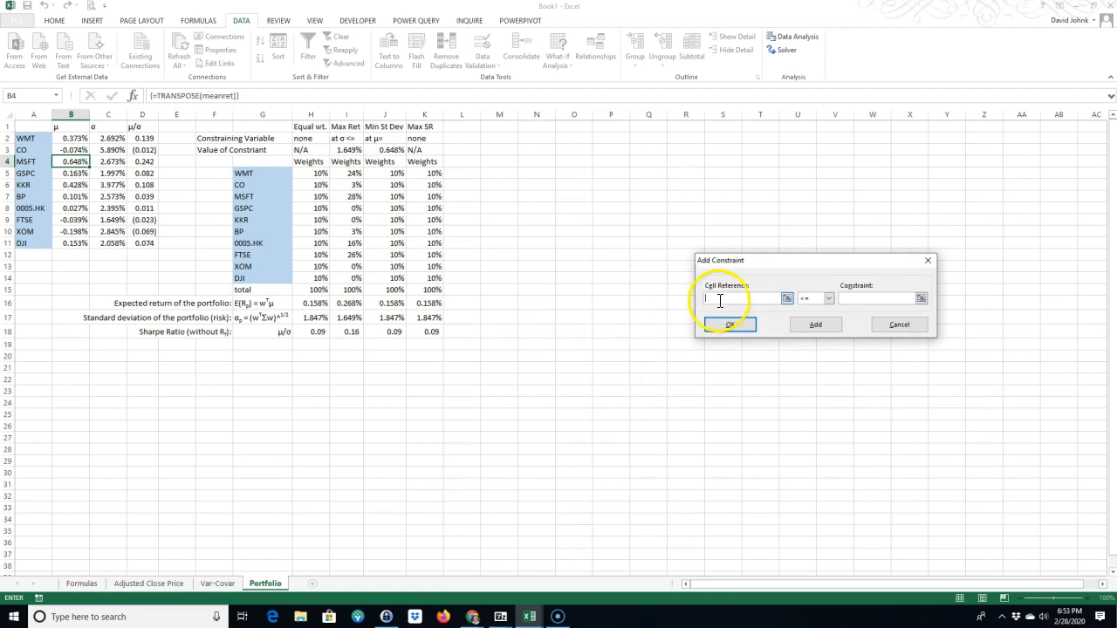
pyautogui.click(829, 298)
pyautogui.click(808, 319)
pyautogui.click(844, 299)
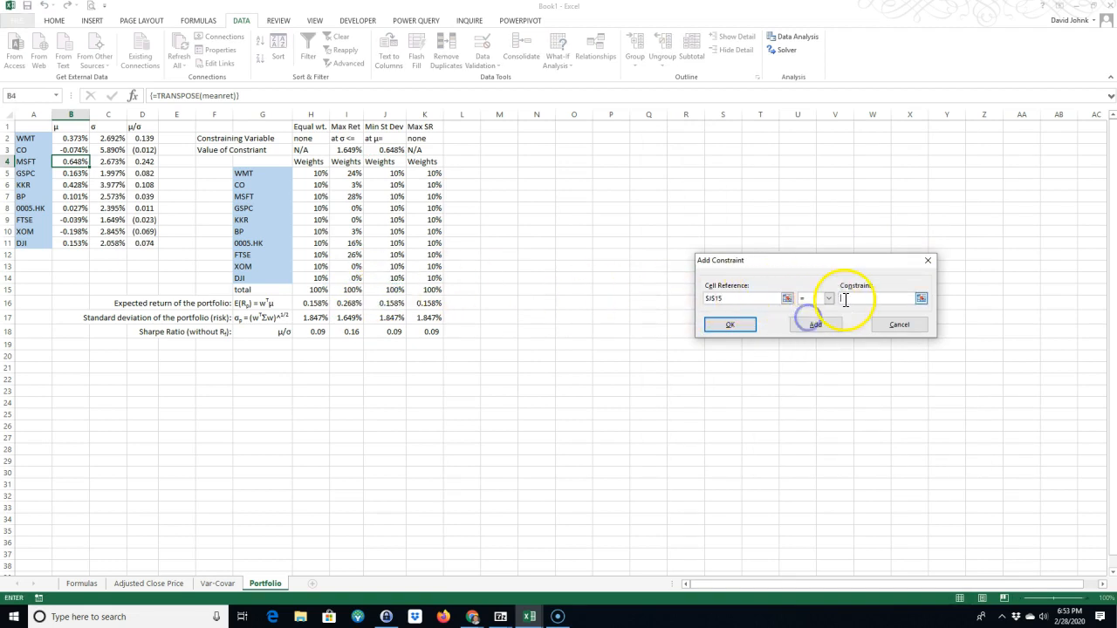
pyautogui.write('1')
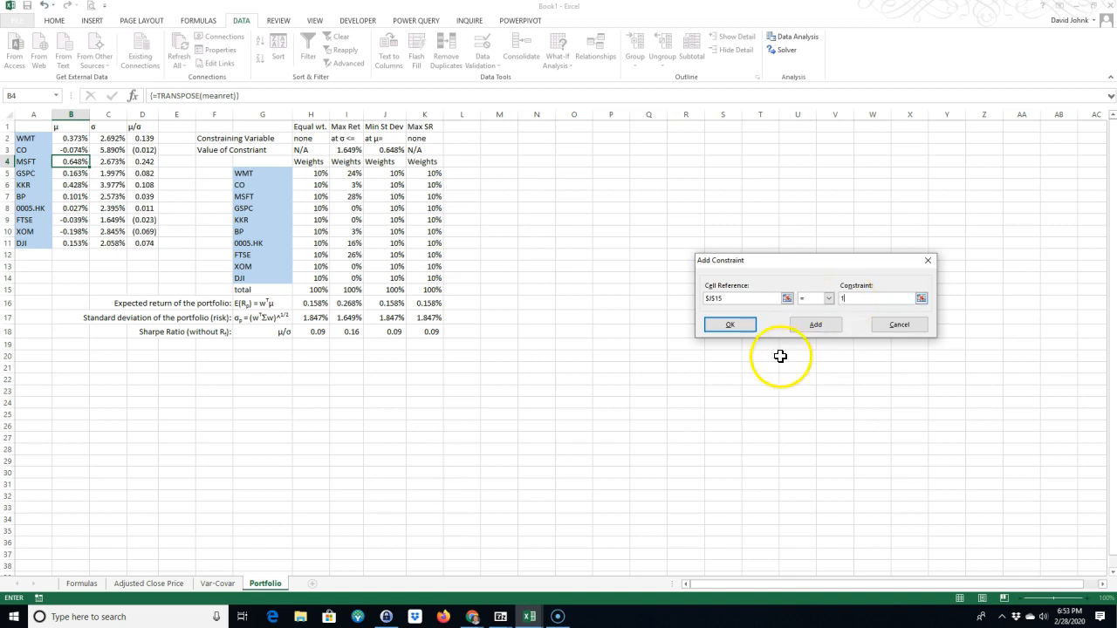
pyautogui.click(739, 324)
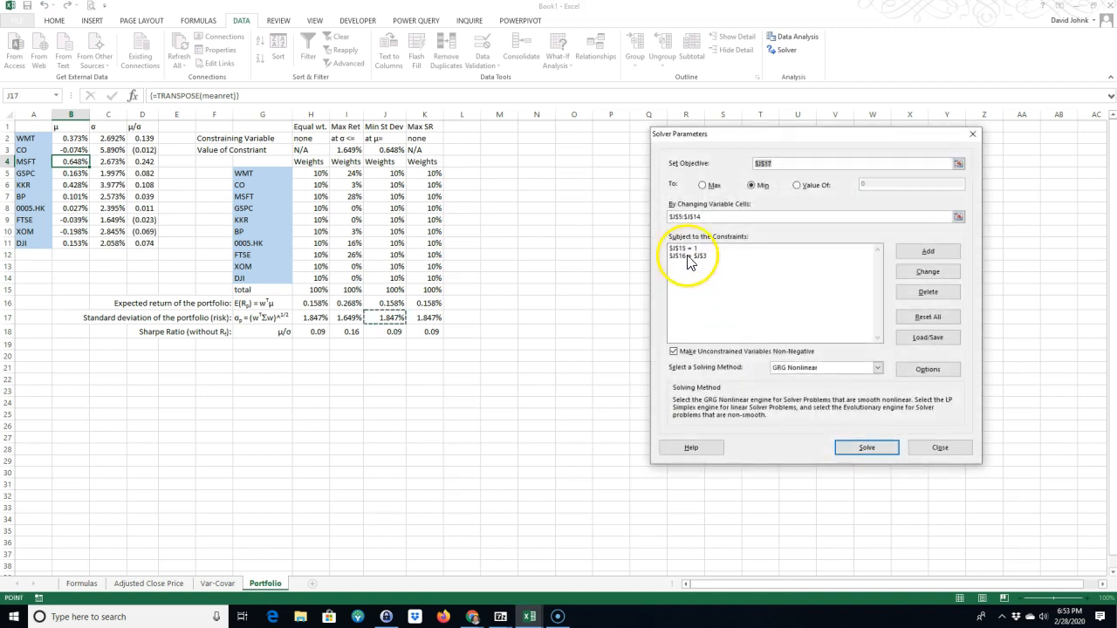
# Turn off Make Unconstrained Variables Non-Negative, solve the Min St Dev portfolio and keep the solution.
pyautogui.click(672, 352)
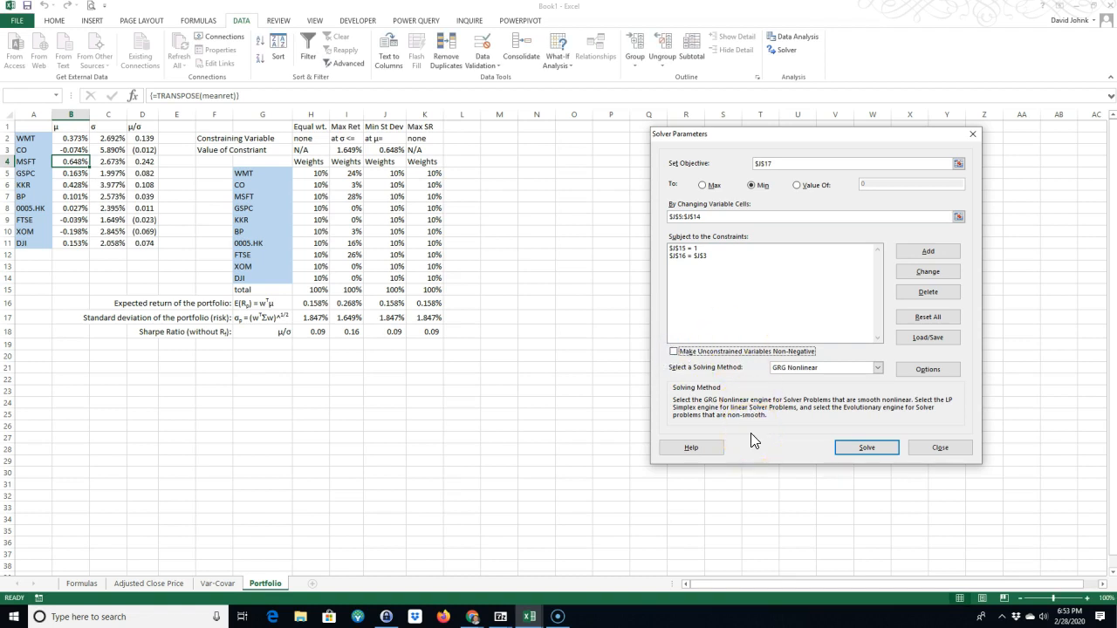
pyautogui.click(858, 451)
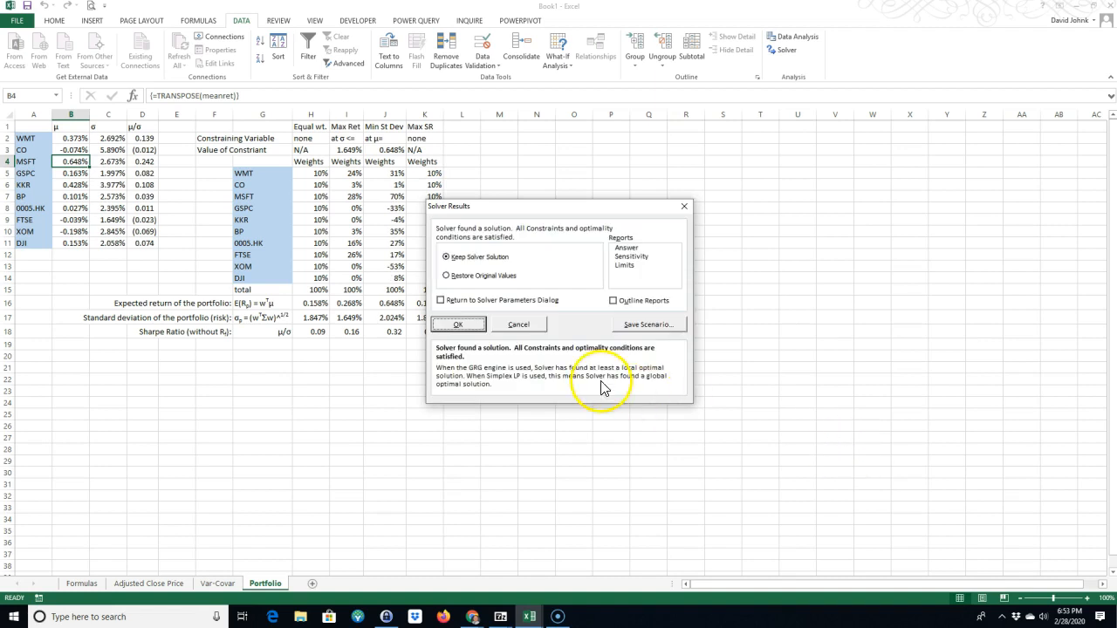
pyautogui.click(472, 324)
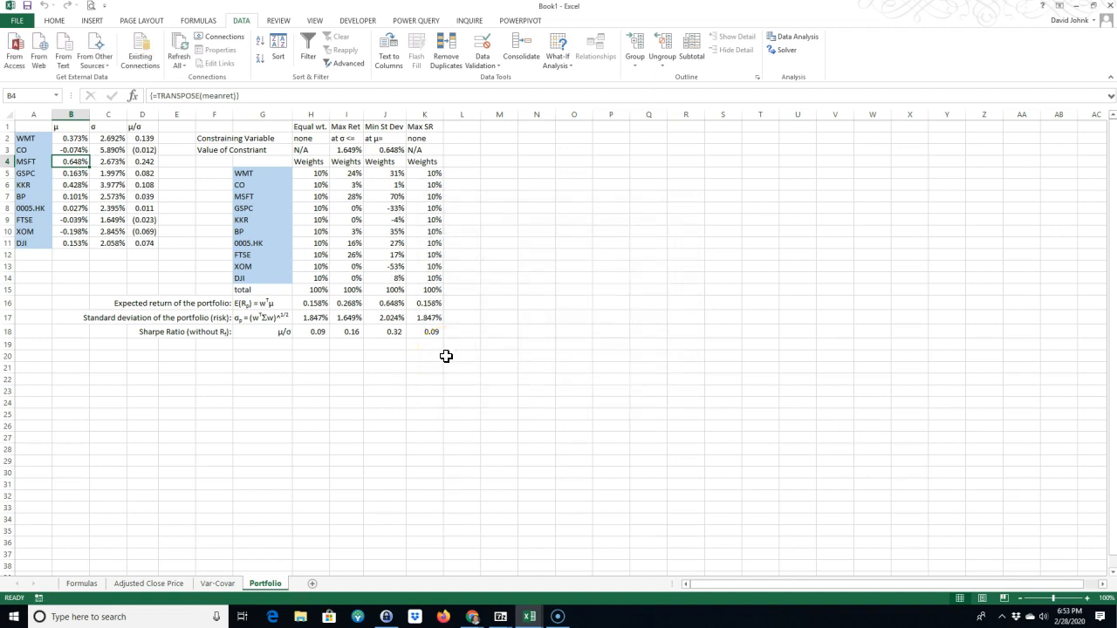
# Compare the Min St Dev risk in J17 with the MSFT standard deviation in C4, and inspect the GSPC and XOM weights.
pyautogui.click(383, 318)
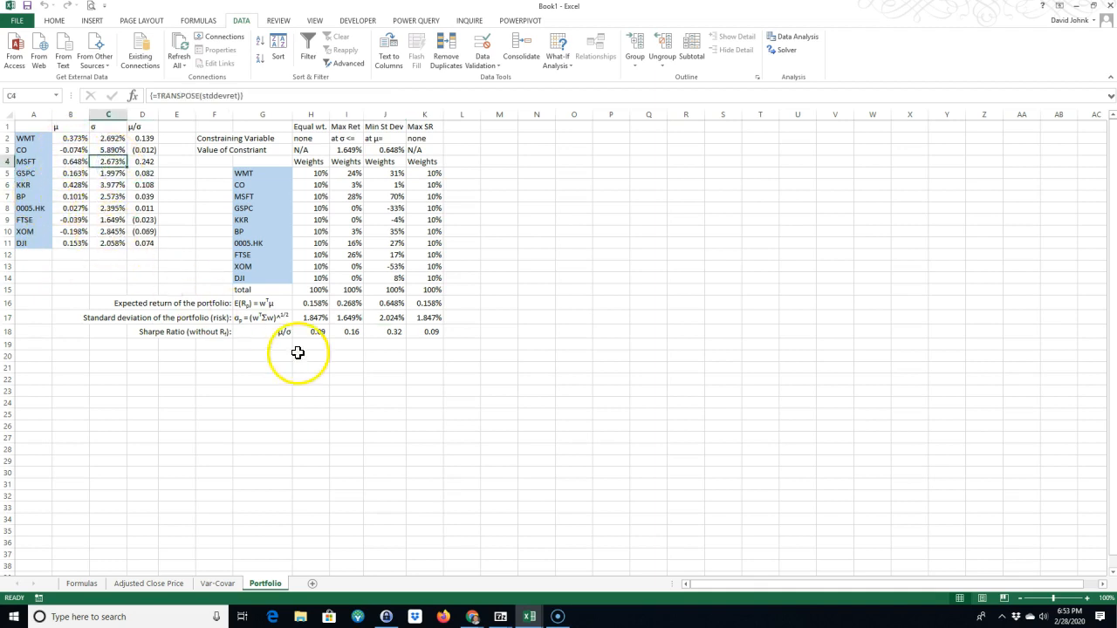
pyautogui.click(382, 318)
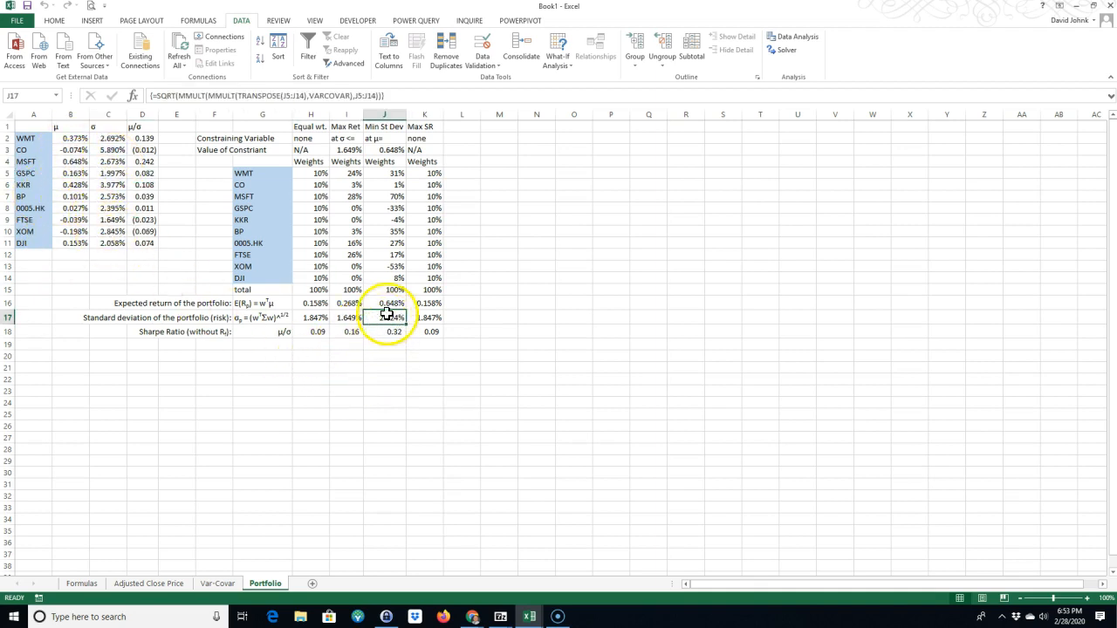
pyautogui.click(384, 267)
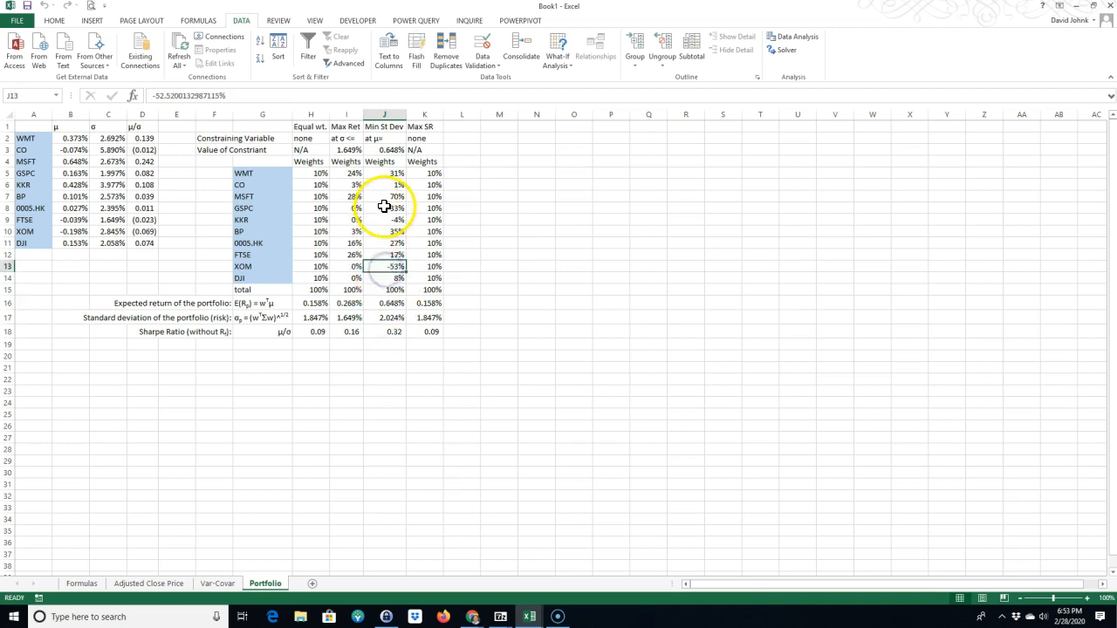
pyautogui.click(383, 210)
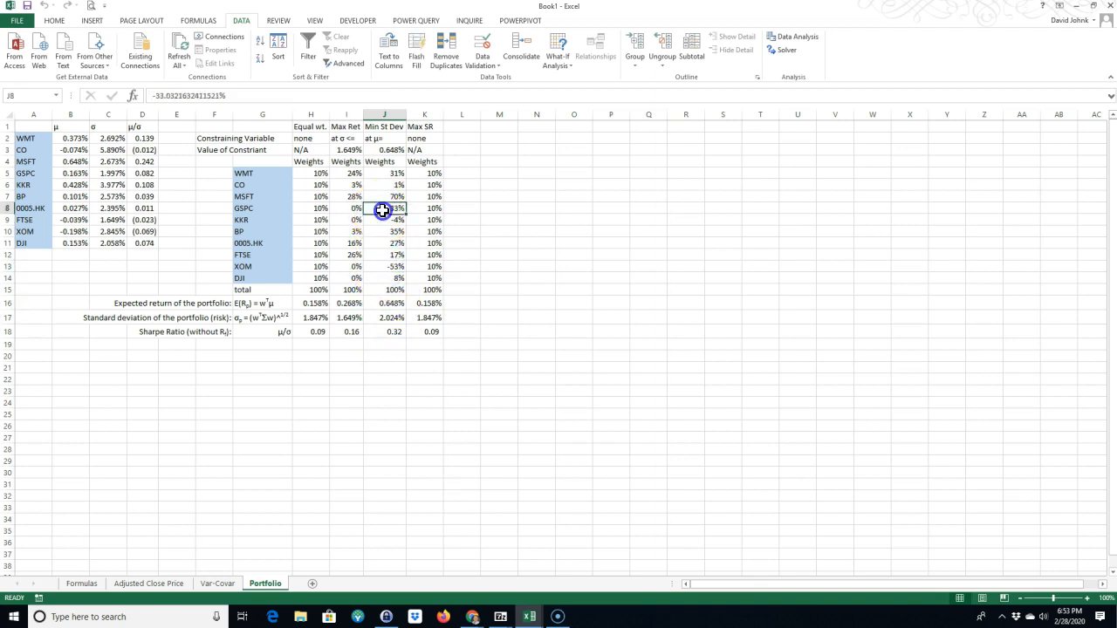
pyautogui.click(384, 265)
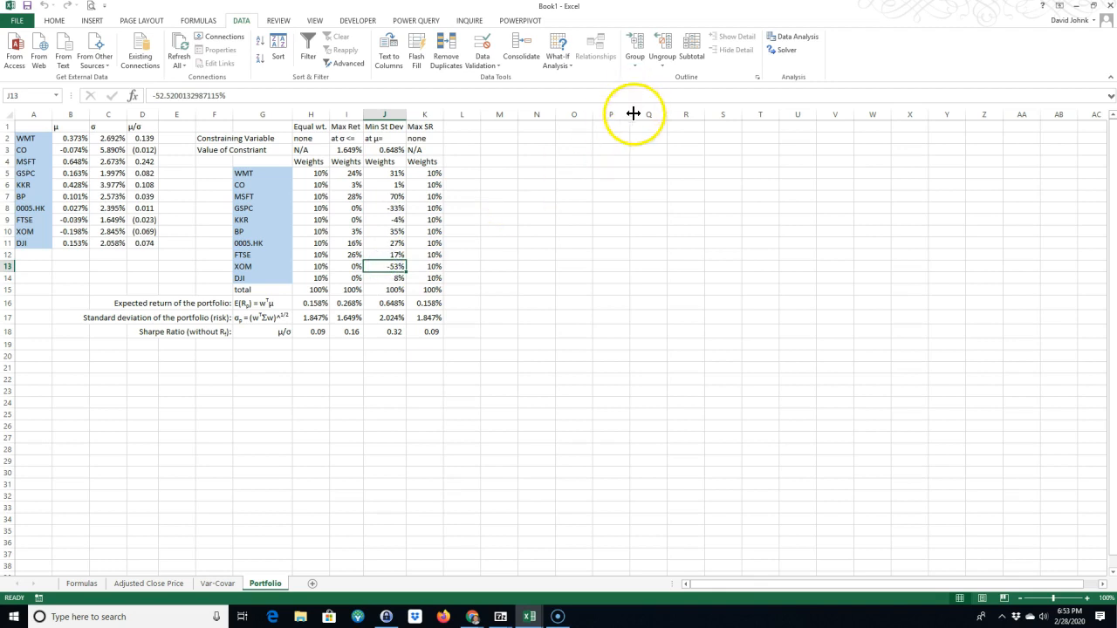
# Add the Solver constraint J5:J14 >= 0 to the Min St Dev portfolio.
pyautogui.click(783, 50)
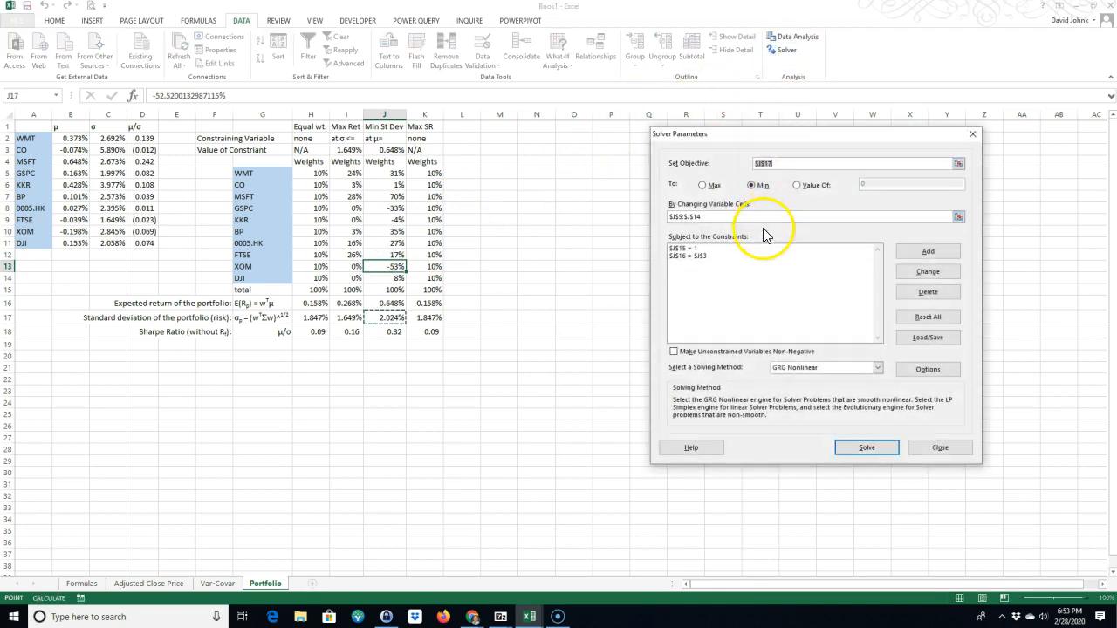
pyautogui.click(921, 258)
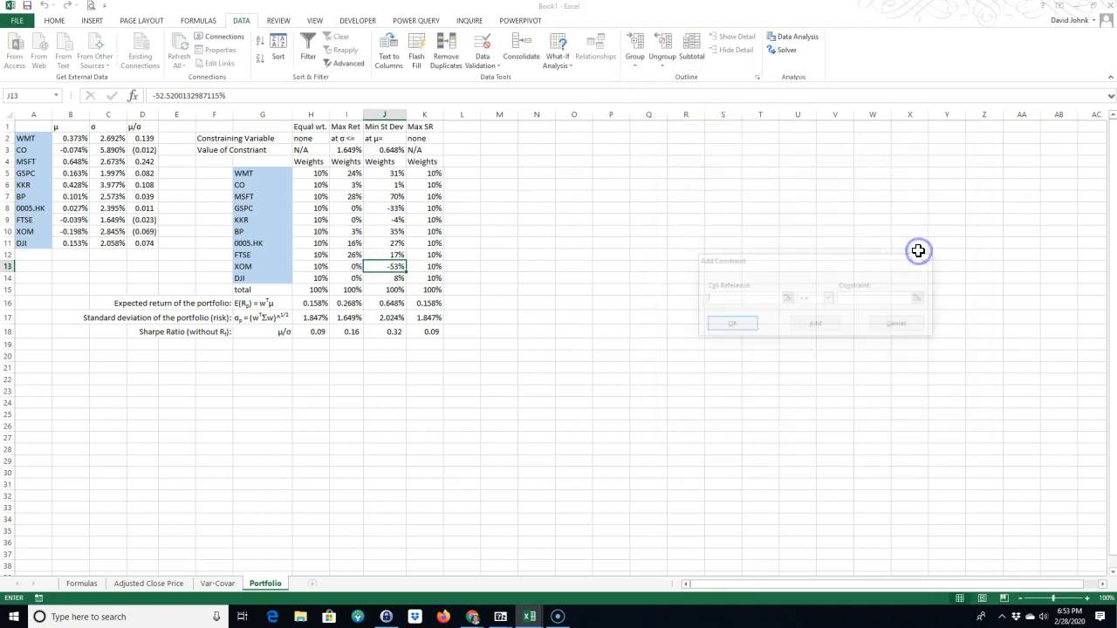
pyautogui.moveTo(390, 172); pyautogui.dragTo(399, 277)
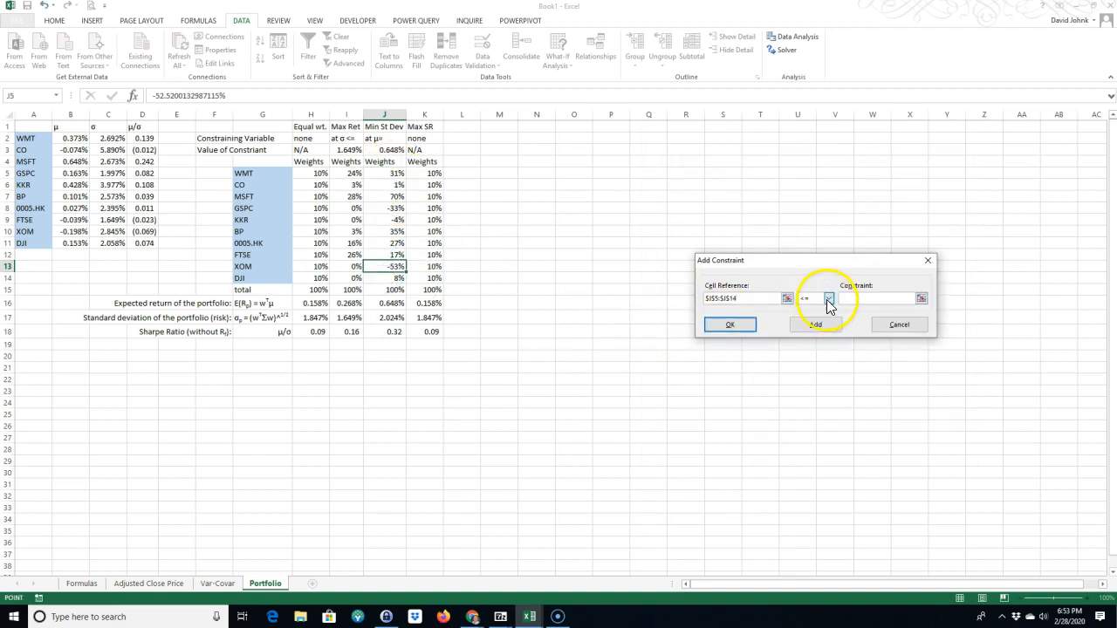
pyautogui.click(828, 298)
pyautogui.click(812, 325)
pyautogui.click(729, 325)
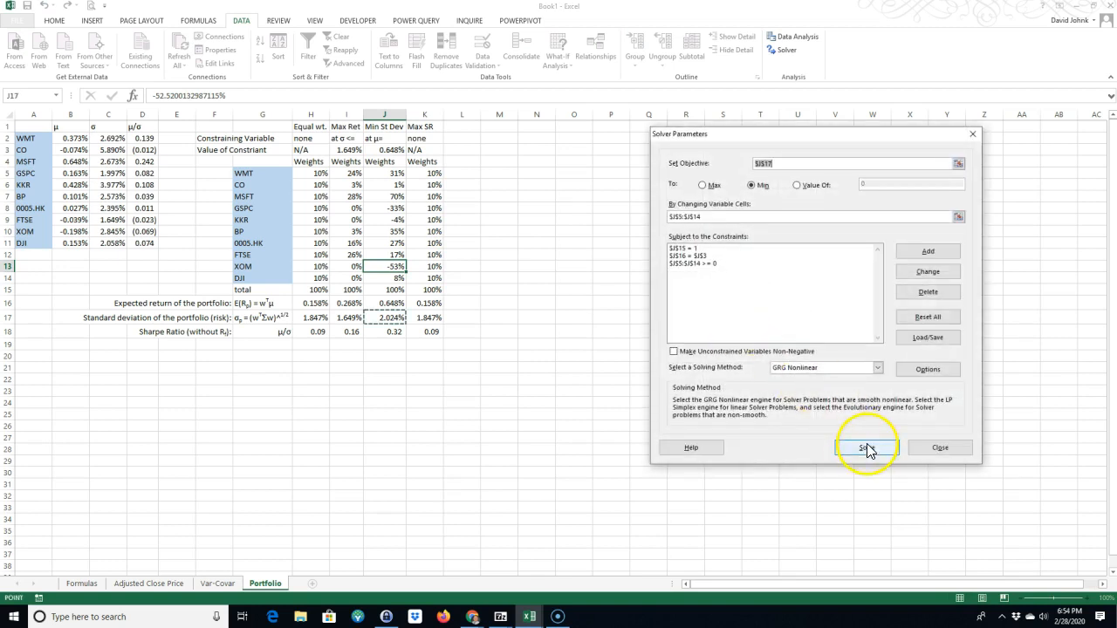
# Solve the long-only Min St Dev portfolio, keep the solution and select the MSFT weights in G7:J7 for inspection.
pyautogui.click(866, 448)
pyautogui.click(467, 324)
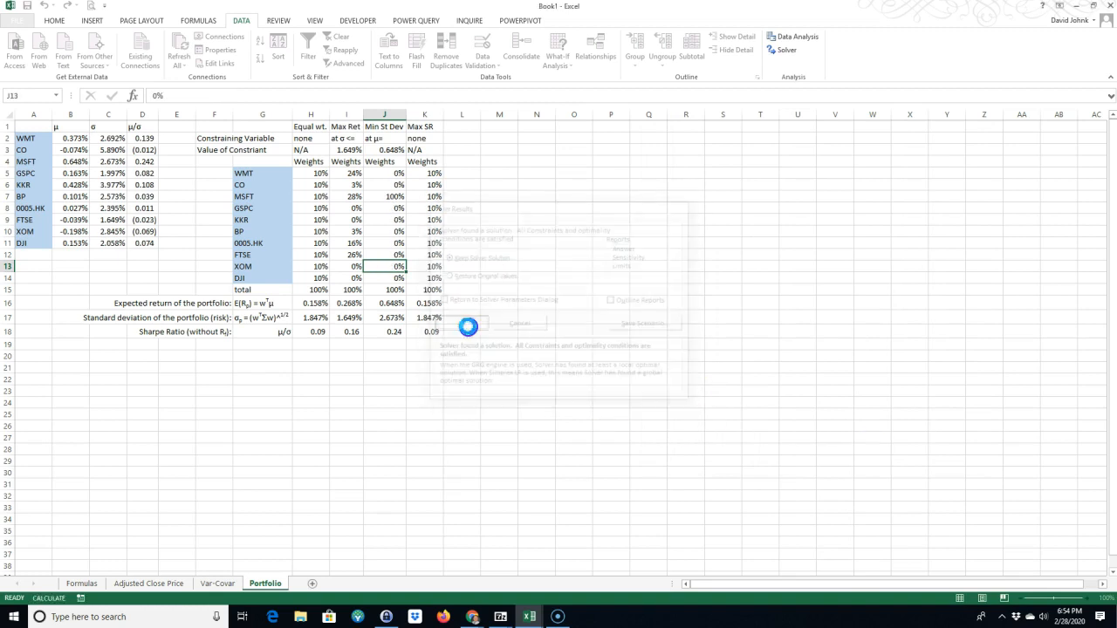
pyautogui.moveTo(266, 196); pyautogui.dragTo(376, 196)
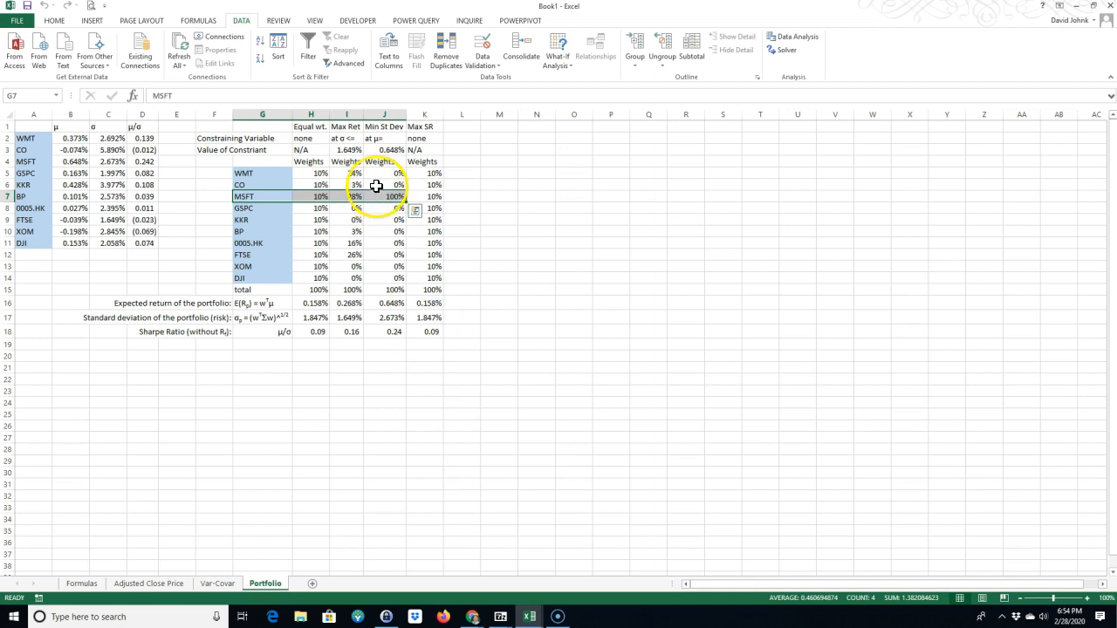
# Compare the Min St Dev MSFT weight in J7 with MSFT's mean and standard deviation in B4:C4, and inspect the Max SR ratio in K18.
pyautogui.click(380, 195)
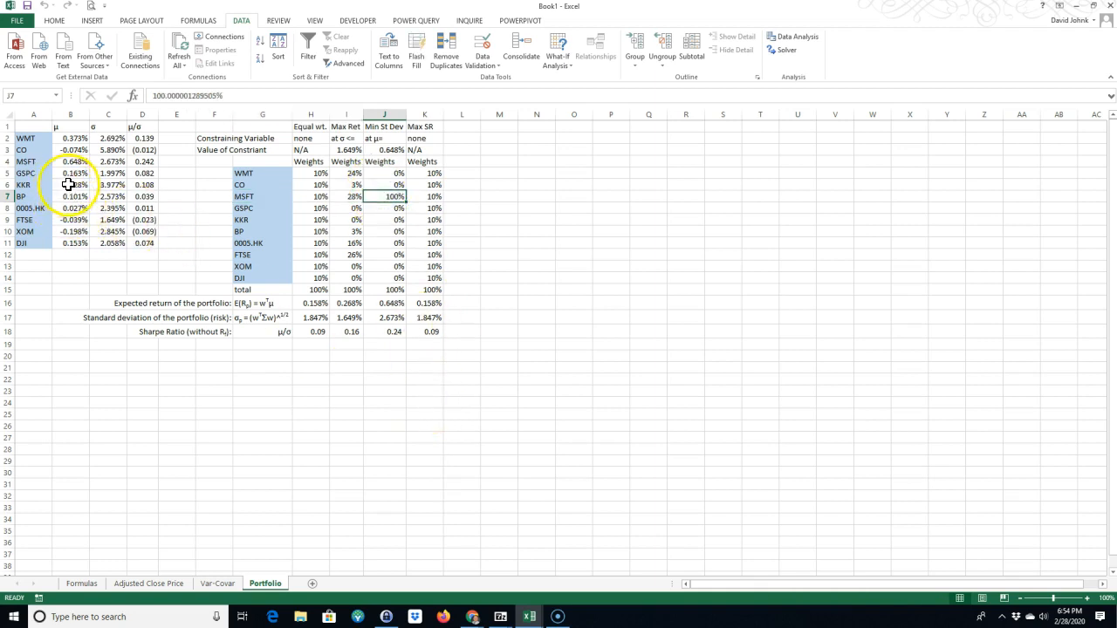
pyautogui.moveTo(65, 162); pyautogui.dragTo(97, 161)
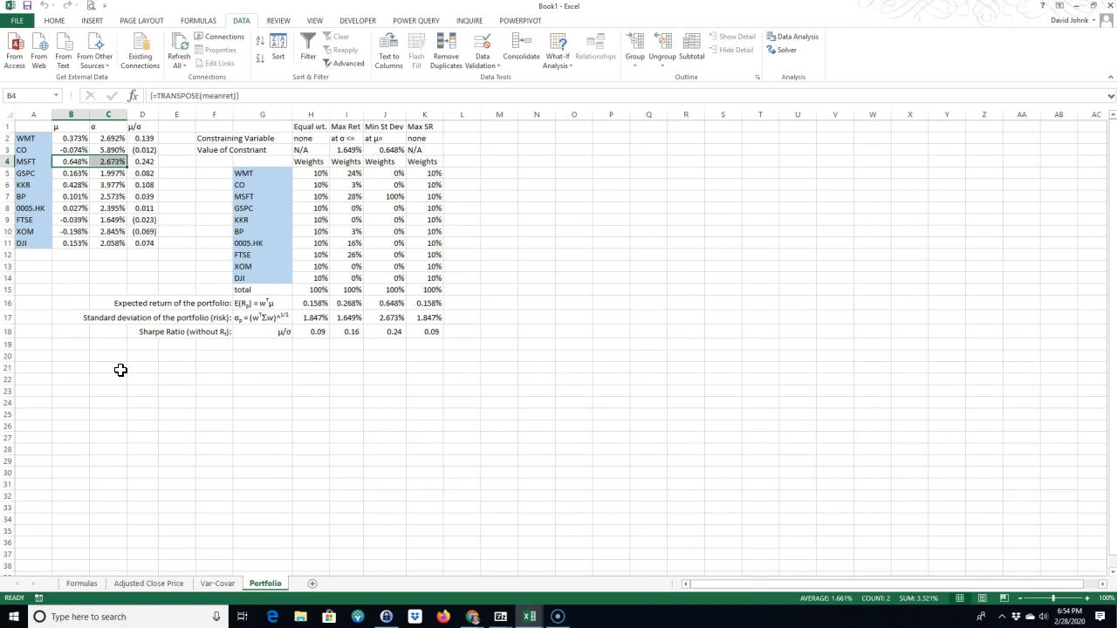
pyautogui.click(430, 332)
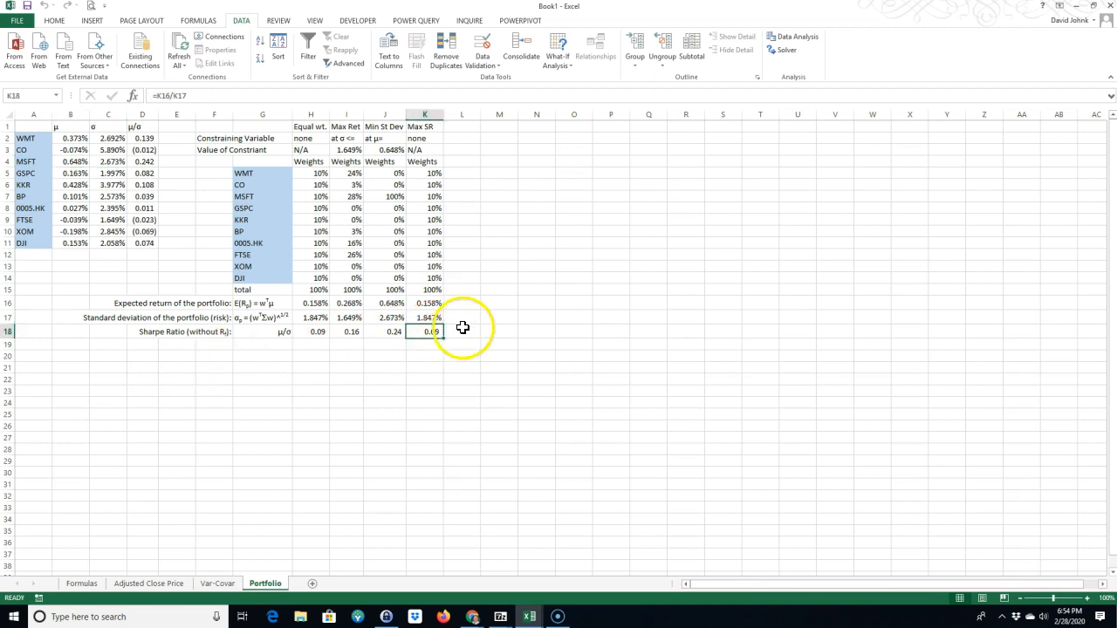
# Reset all Solver settings and set it to maximize the Sharpe ratio in K18 by changing the weights in K5:K14.
pyautogui.moveTo(428, 173); pyautogui.dragTo(428, 280)
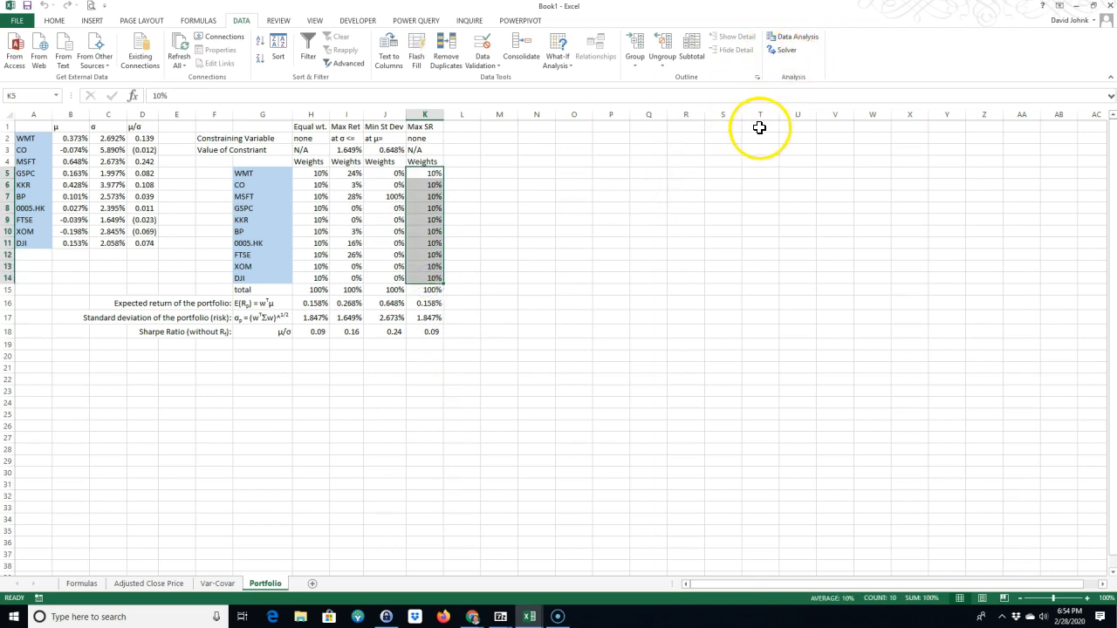
pyautogui.click(787, 51)
pyautogui.click(935, 317)
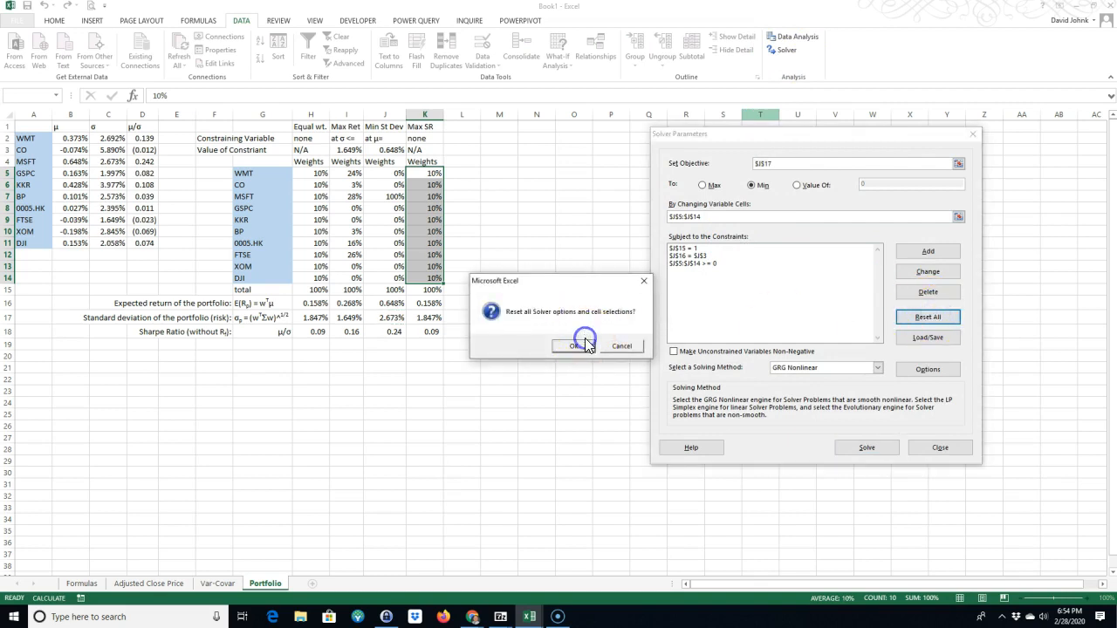
pyautogui.click(577, 347)
pyautogui.click(768, 164)
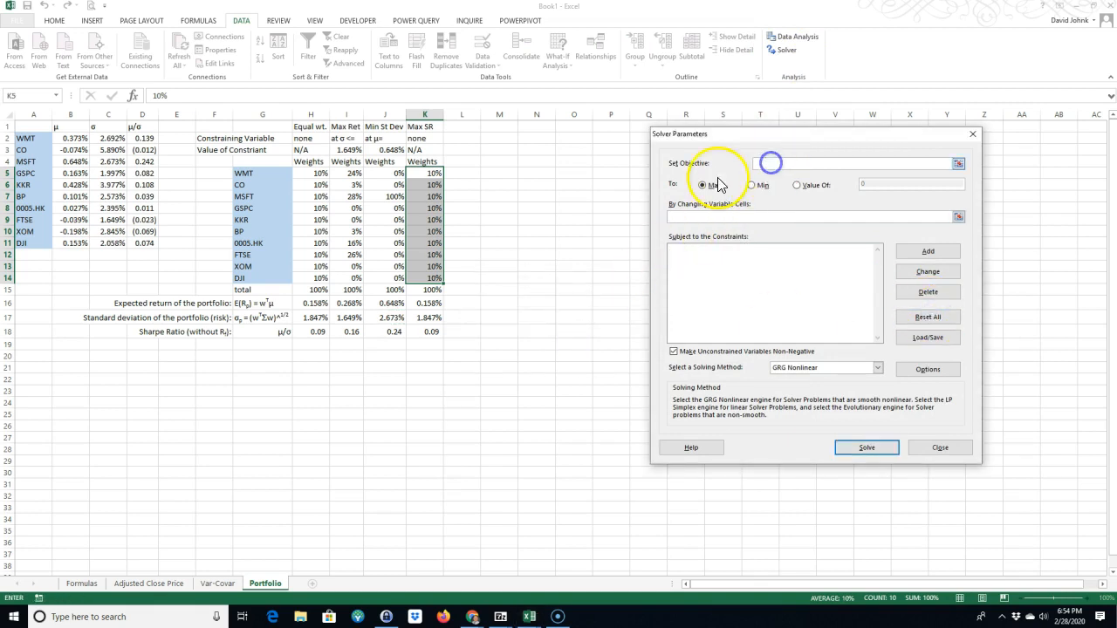
pyautogui.click(428, 330)
pyautogui.click(681, 218)
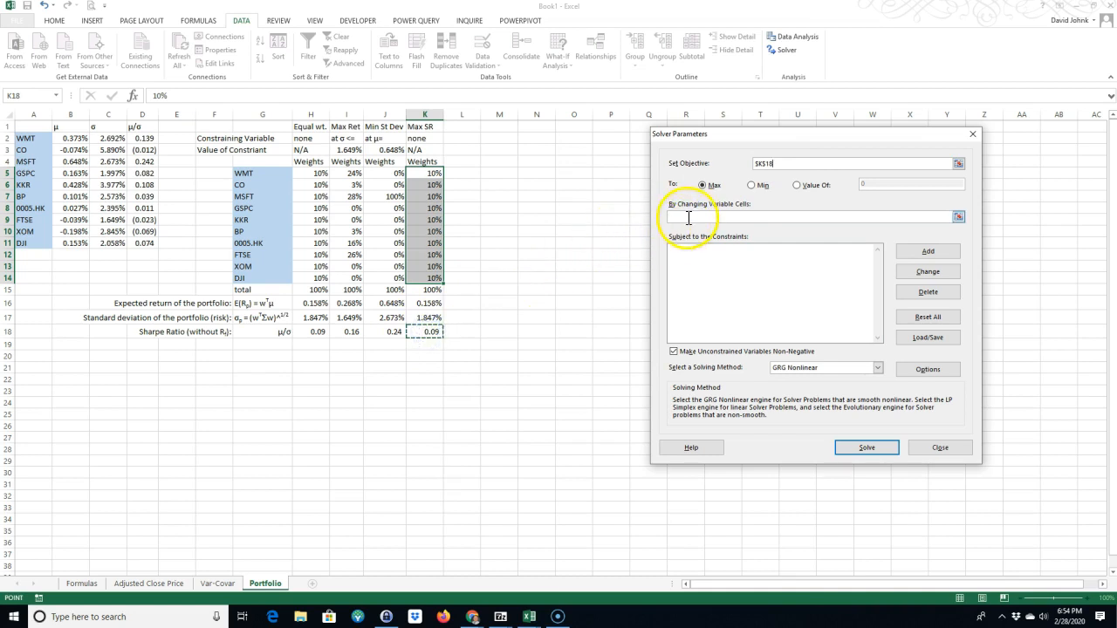
pyautogui.moveTo(430, 179); pyautogui.dragTo(428, 278)
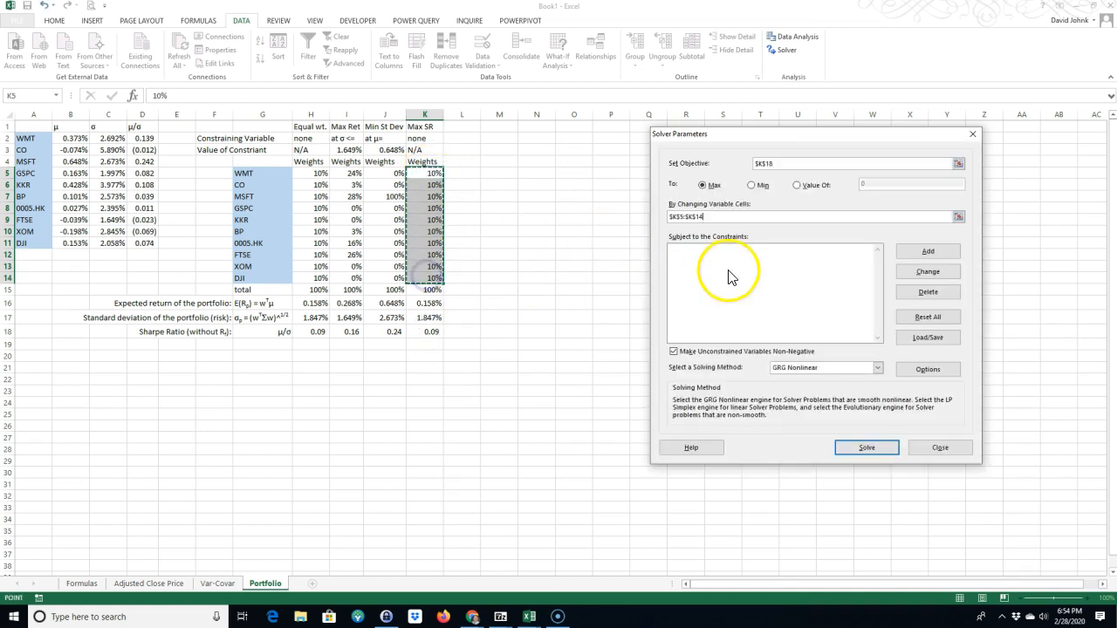
# Add the Solver constraint K15 = 1 to the Max SR portfolio.
pyautogui.click(910, 253)
pyautogui.click(427, 292)
pyautogui.click(828, 299)
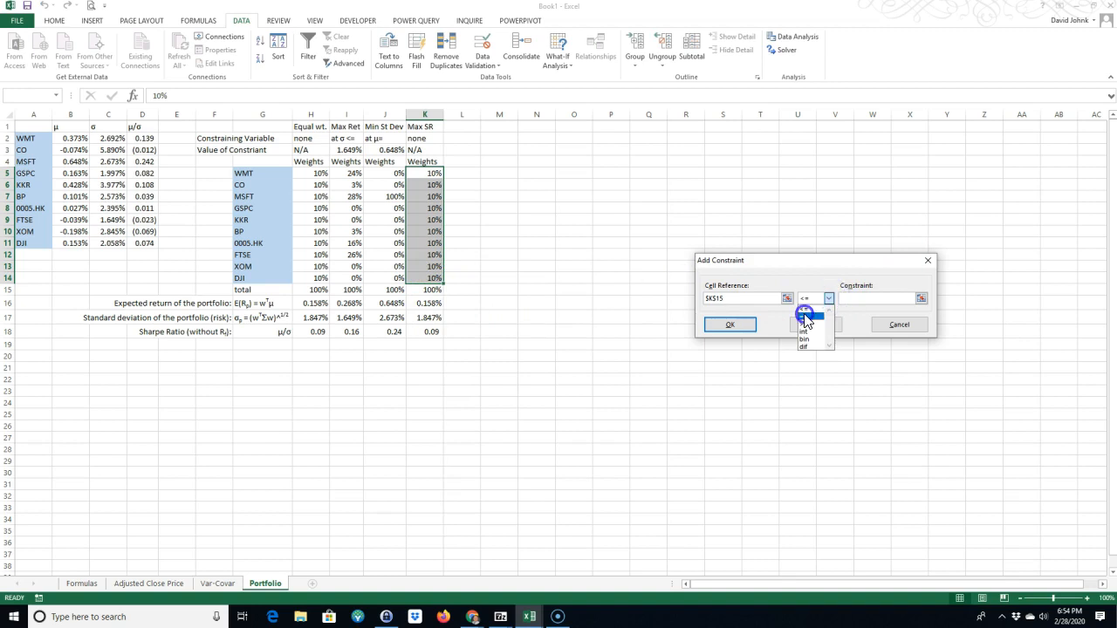
pyautogui.click(805, 316)
pyautogui.click(843, 297)
pyautogui.write('1')
pyautogui.click(734, 327)
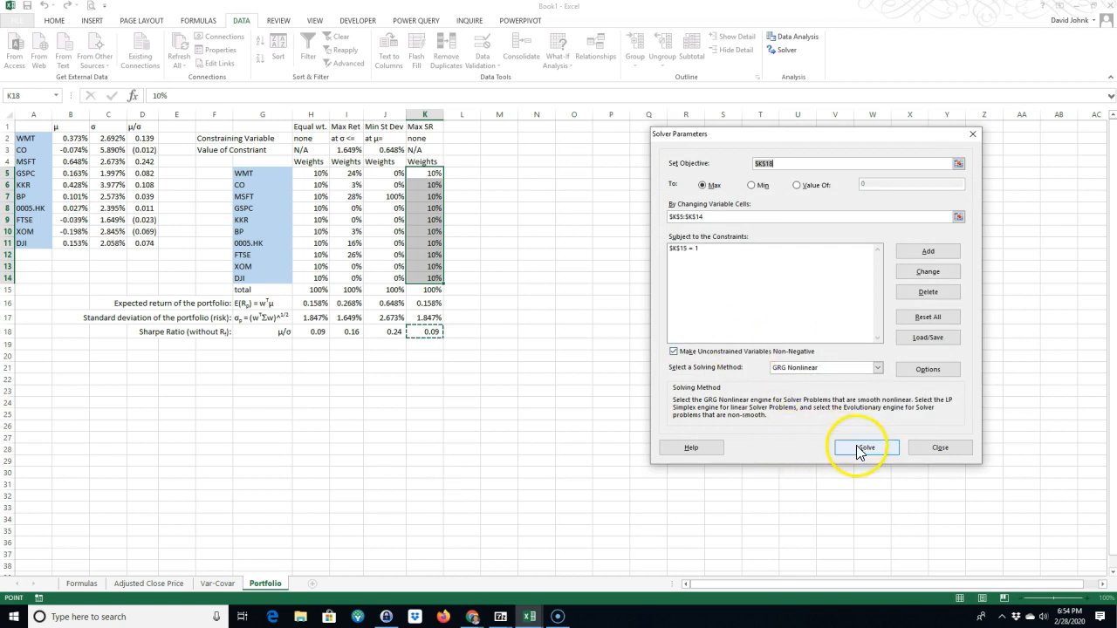
# Solve the Max SR portfolio with non-negative weights, keep the solution and inspect the WMT and MSFT weights.
pyautogui.click(861, 448)
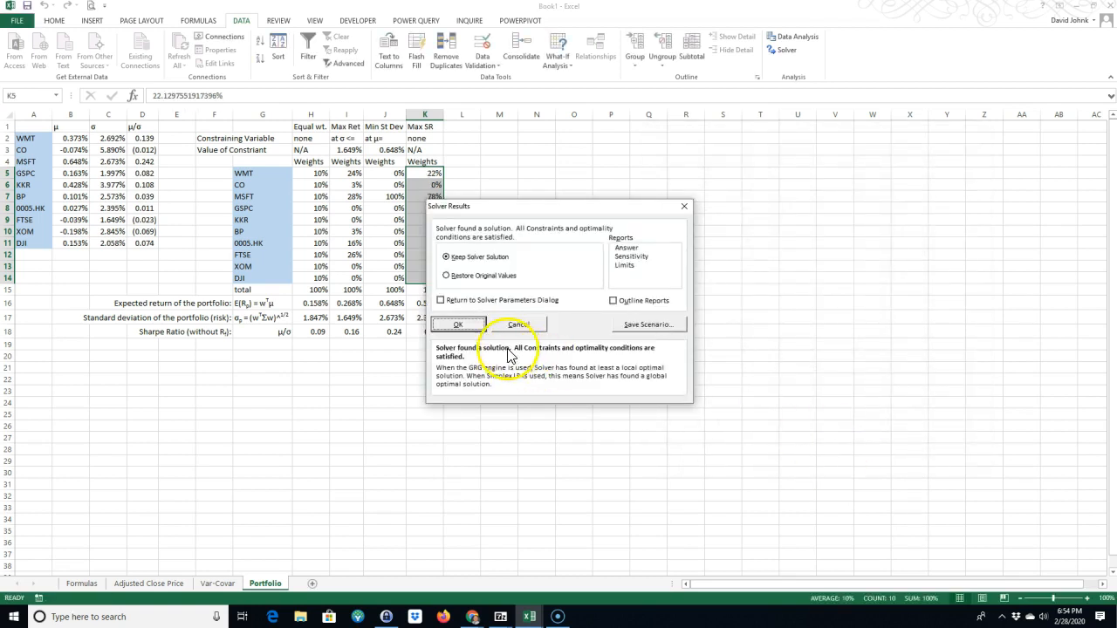
pyautogui.click(459, 326)
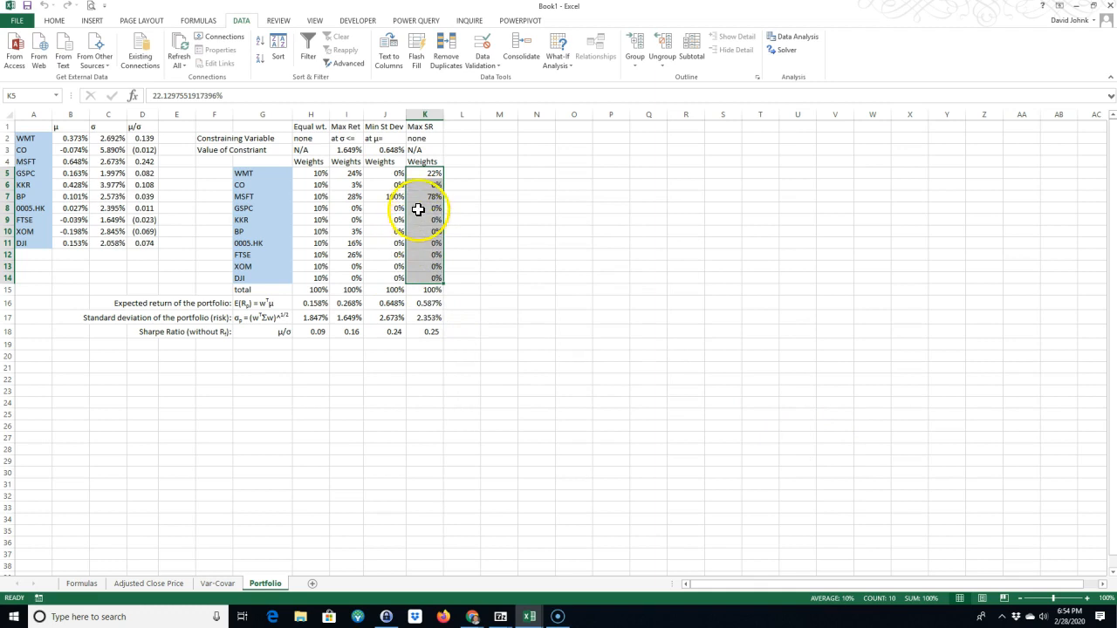
pyautogui.click(420, 173)
pyautogui.click(420, 194)
# Turn off Make Unconstrained Variables Non-Negative, solve the Max SR portfolio and keep the solution.
pyautogui.click(782, 52)
pyautogui.click(673, 351)
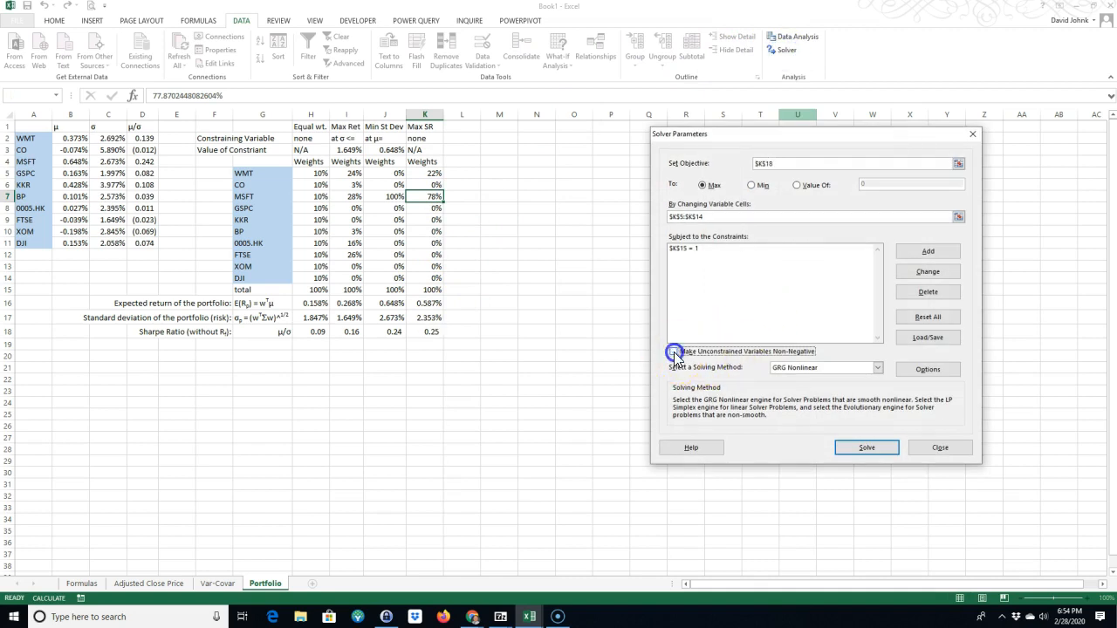
pyautogui.click(882, 457)
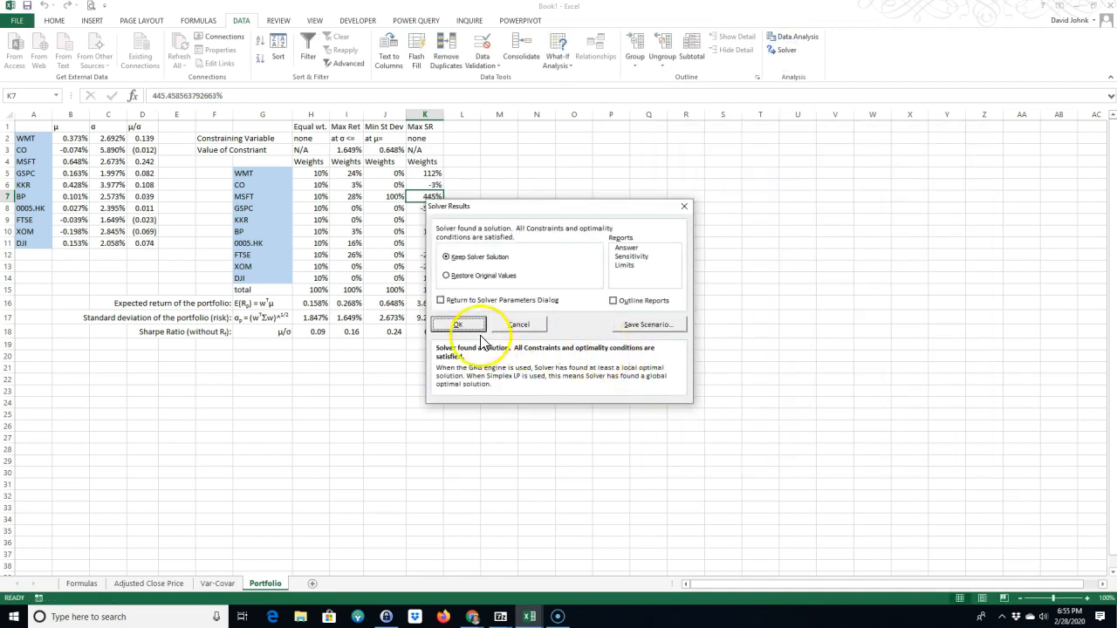
pyautogui.click(465, 323)
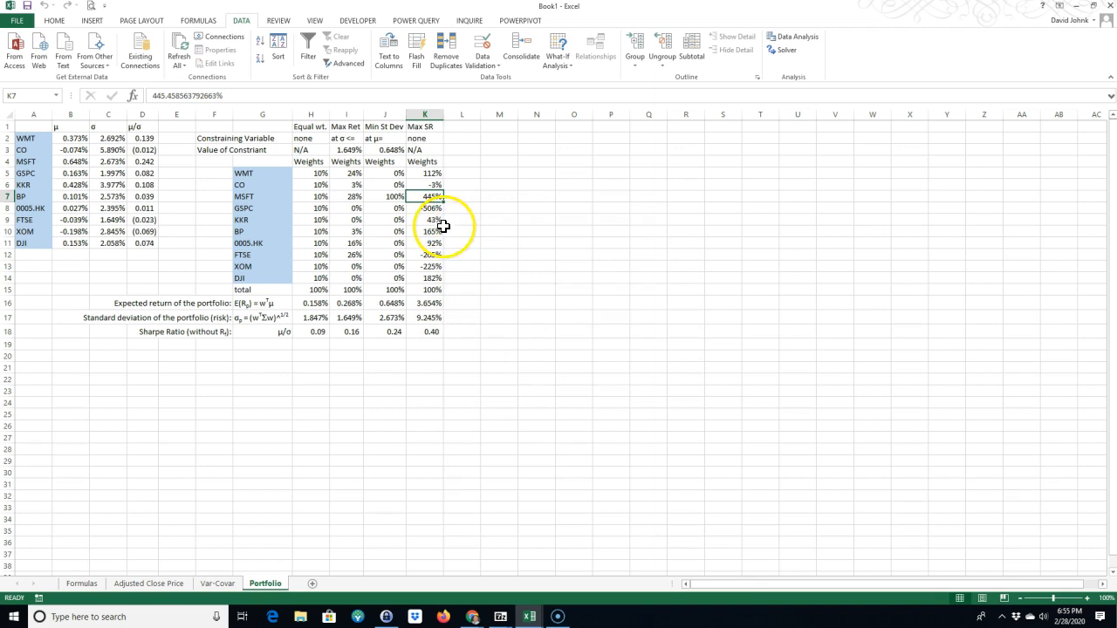
# Inspect the GSPC, FTSE and XOM weights of the Max SR portfolio in column K.
pyautogui.click(431, 214)
pyautogui.click(424, 255)
pyautogui.click(427, 267)
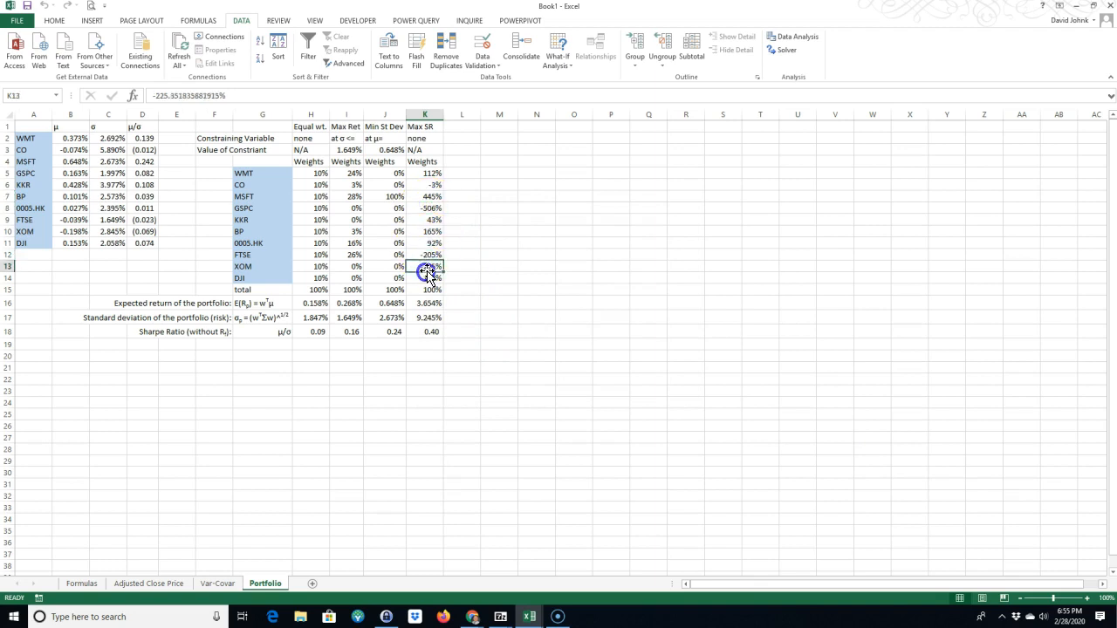
# Add the Solver constraint K5:K14 >= 0 to the Max SR portfolio.
pyautogui.click(782, 50)
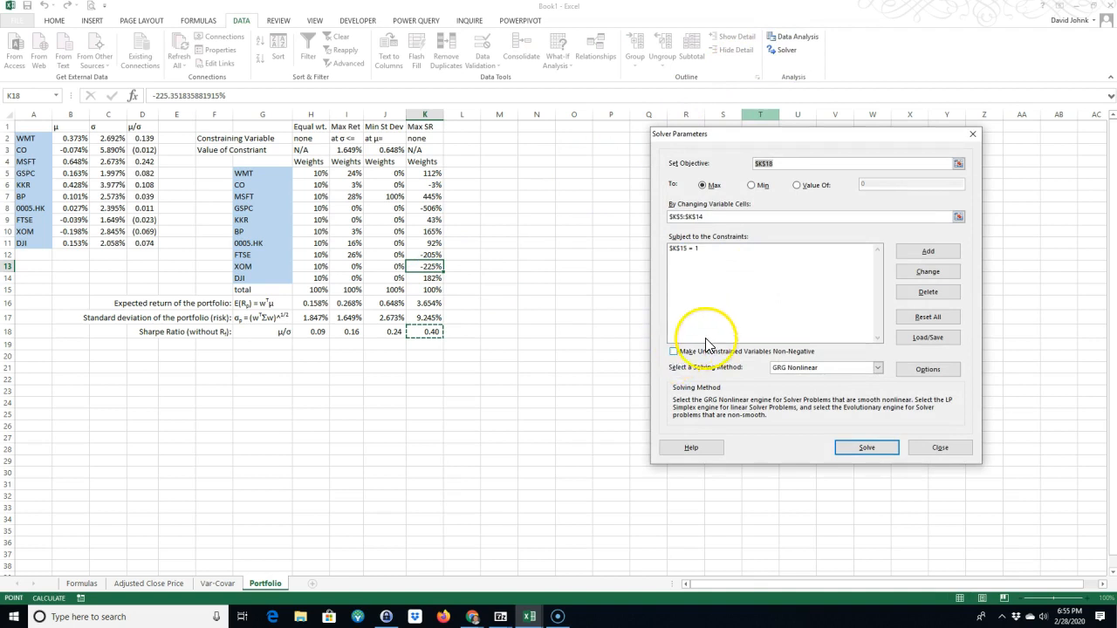
pyautogui.click(928, 251)
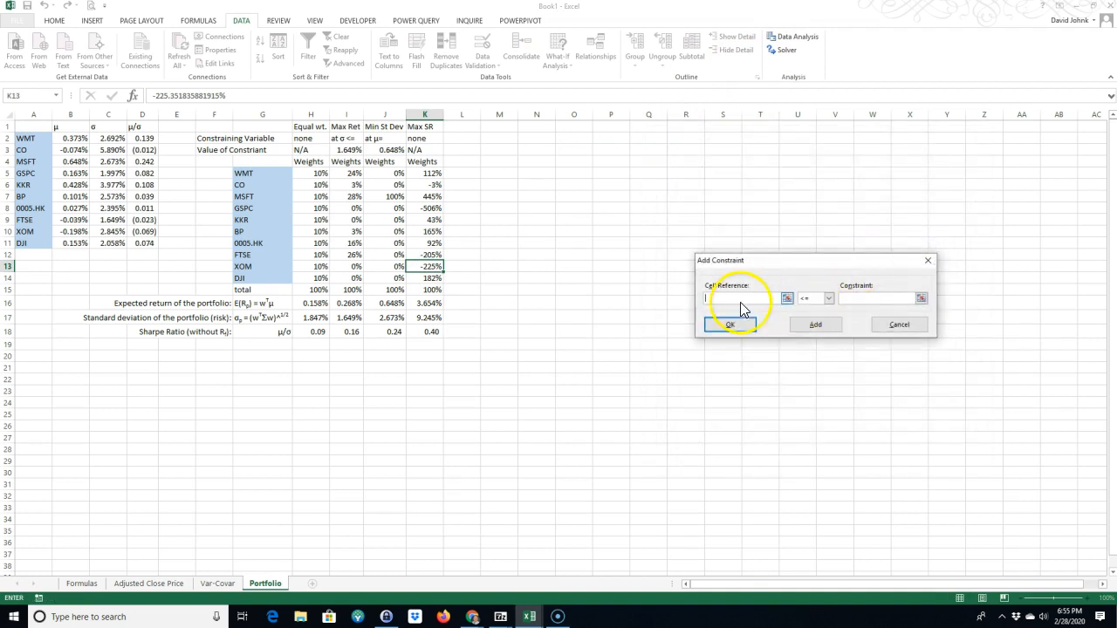
pyautogui.moveTo(428, 173); pyautogui.dragTo(429, 280)
pyautogui.click(828, 299)
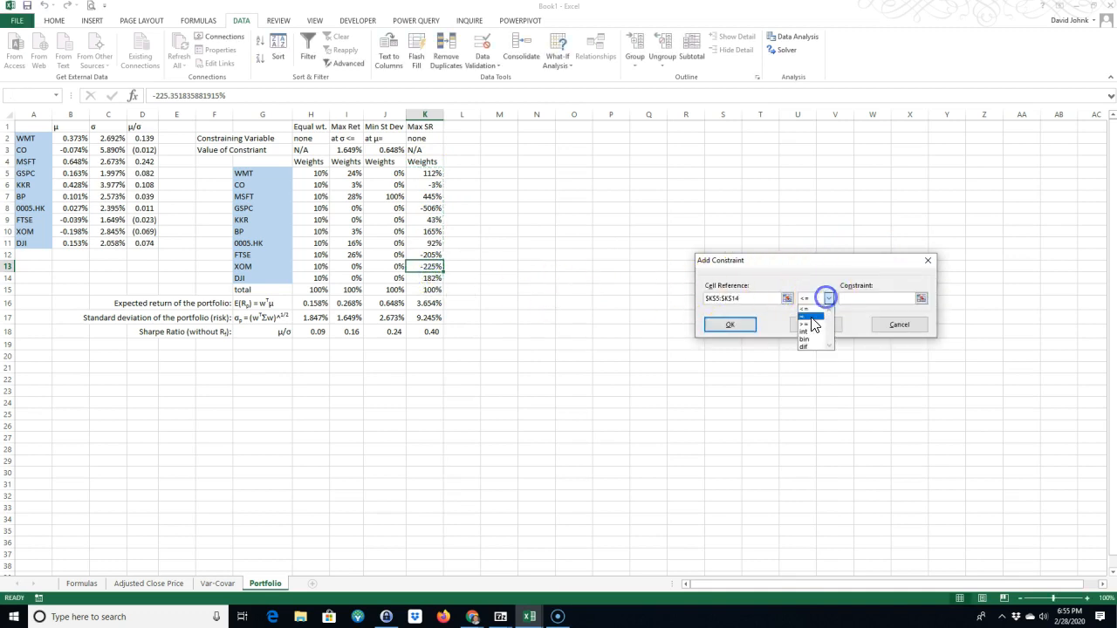
pyautogui.click(811, 324)
pyautogui.click(849, 298)
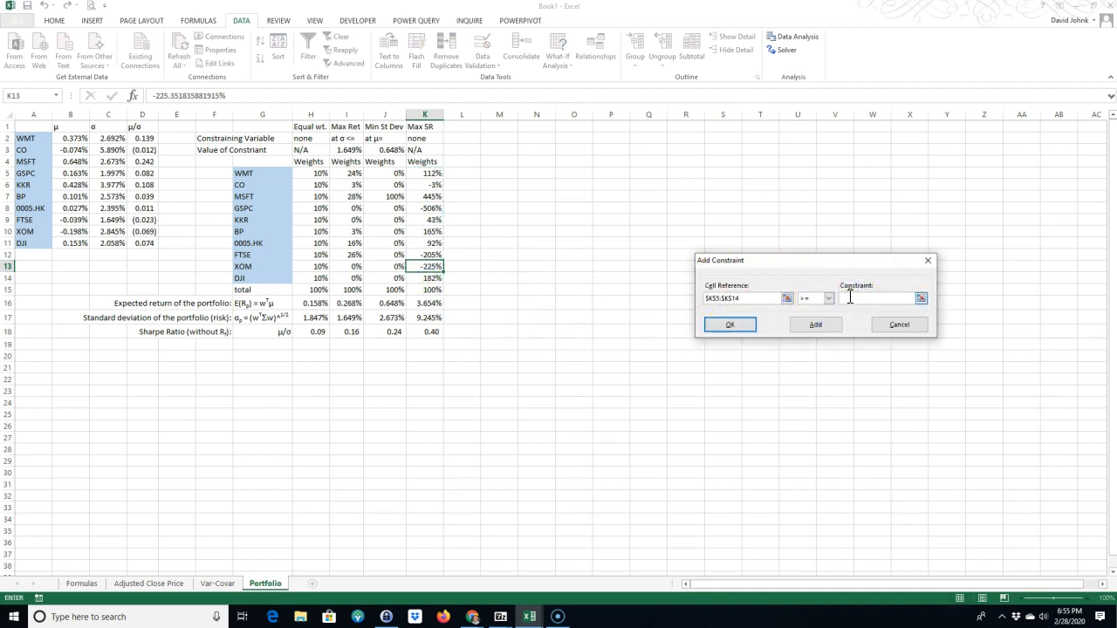
pyautogui.click(729, 324)
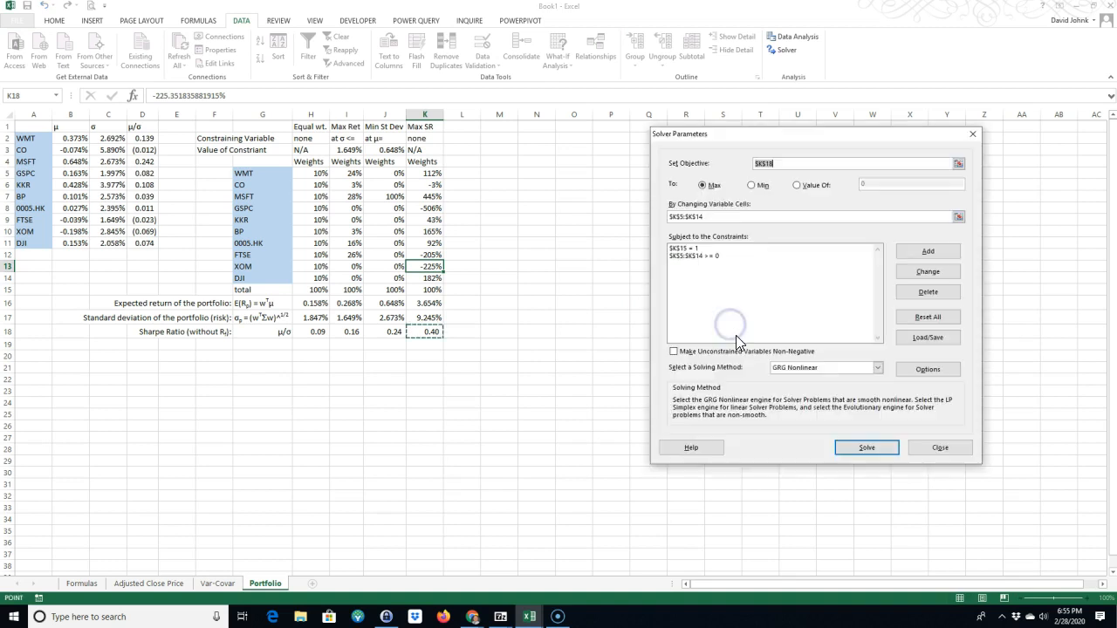
# Solve the long-only Max SR portfolio, keep the solution and inspect the WMT and MSFT weights.
pyautogui.click(847, 447)
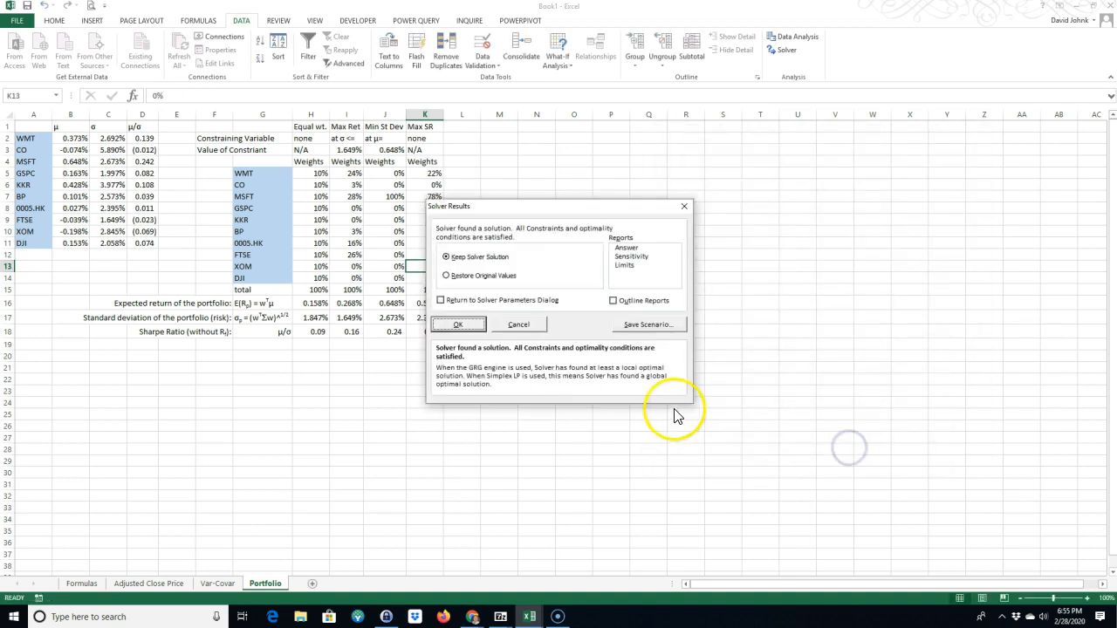
pyautogui.click(471, 324)
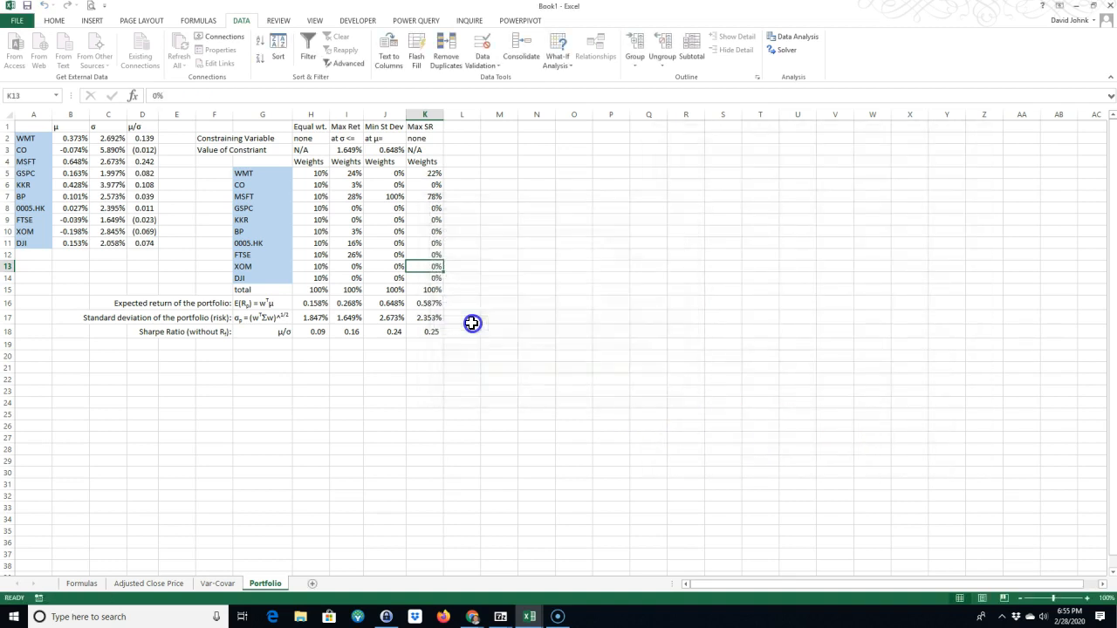
pyautogui.click(428, 174)
pyautogui.click(429, 197)
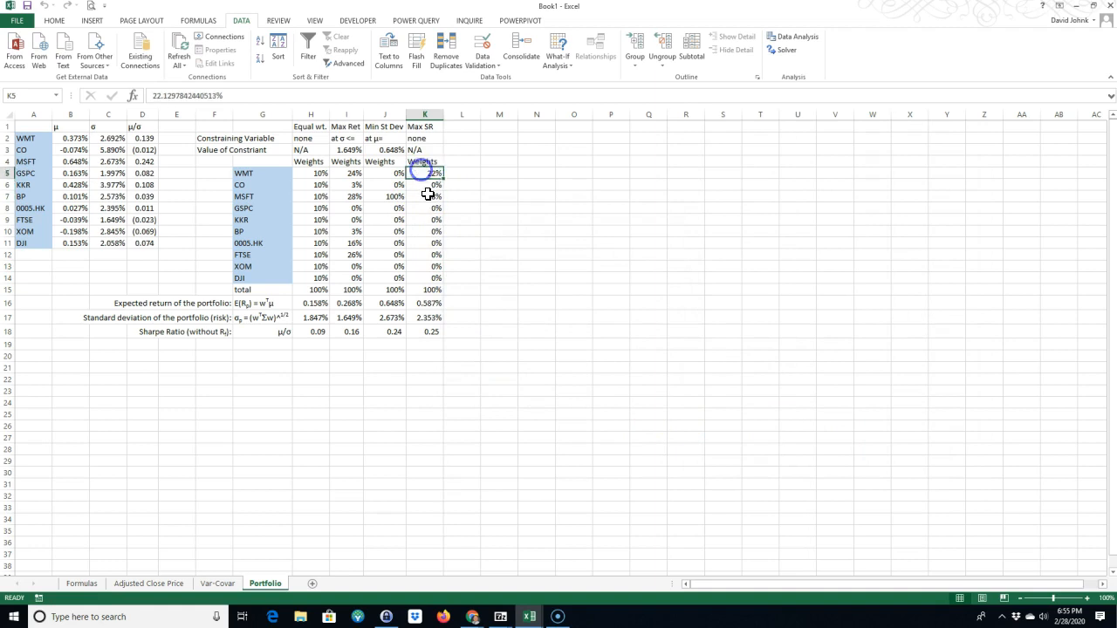
# Examine the Max SR portfolio's Sharpe ratio in K18, standard deviation in K17 and expected return in K16.
pyautogui.click(434, 332)
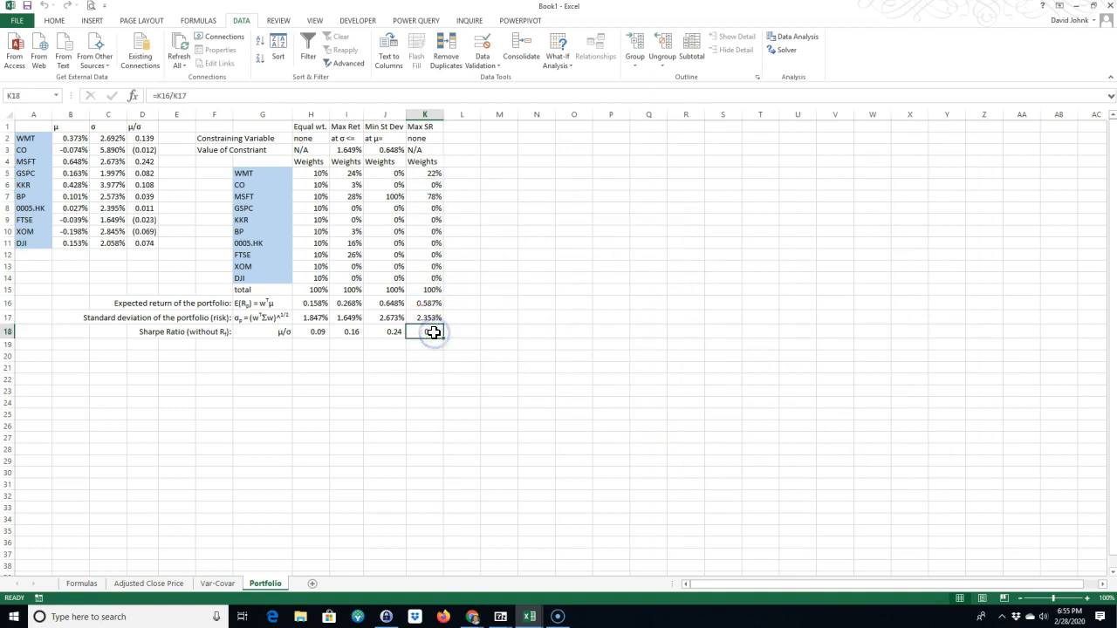
pyautogui.click(432, 319)
pyautogui.click(427, 304)
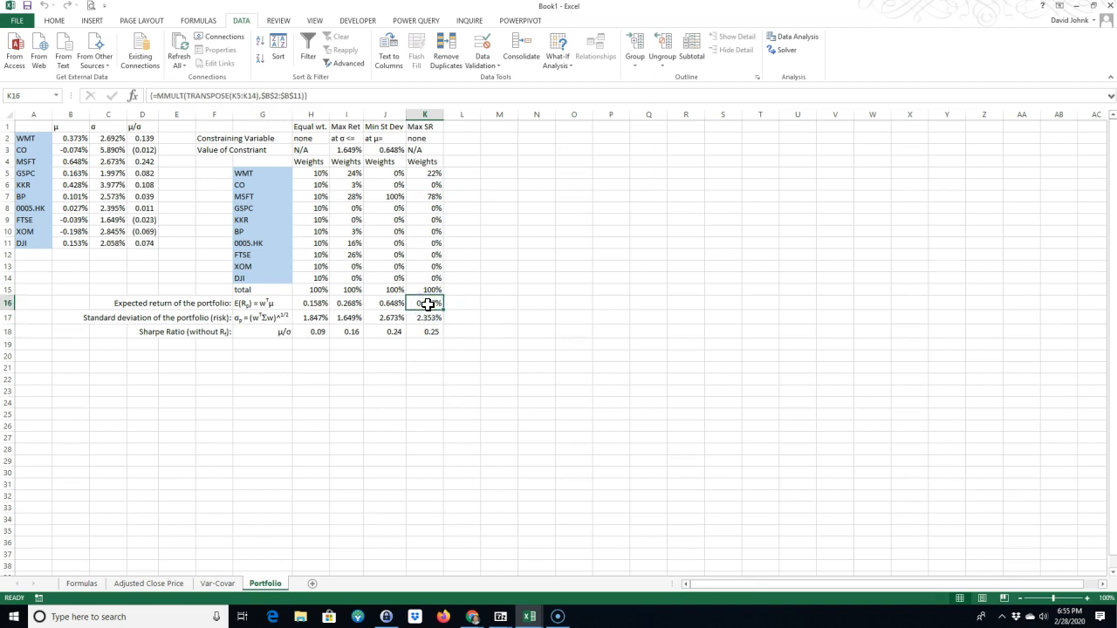
pyautogui.click(418, 374)
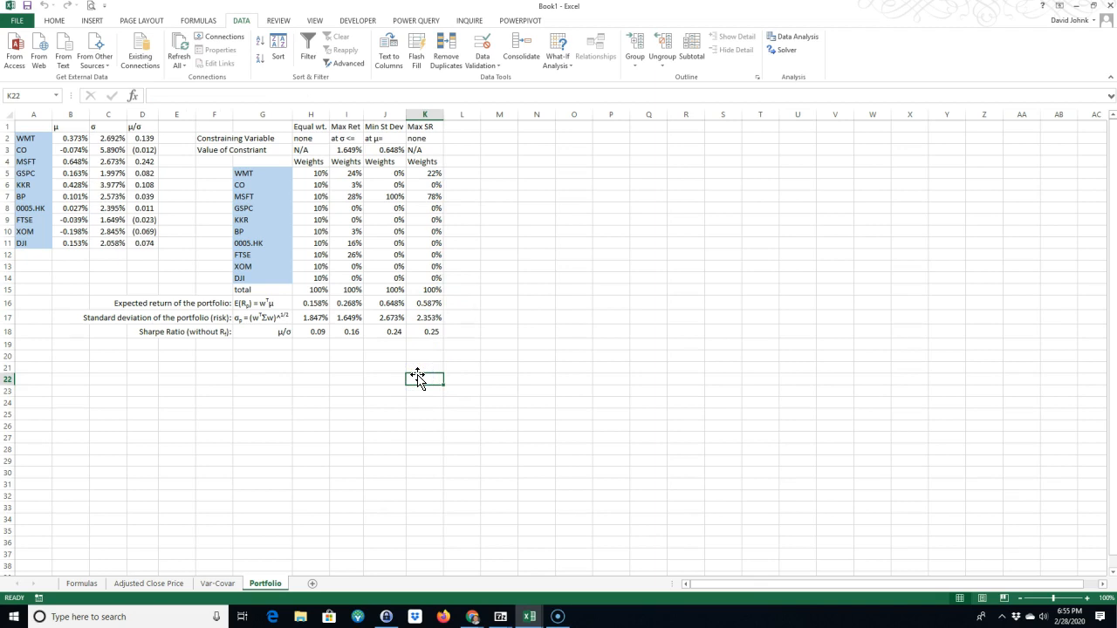
# Review the Var-Covar, Adjusted Close Price and Formulas sheets and return to the Portfolio sheet.
pyautogui.click(217, 583)
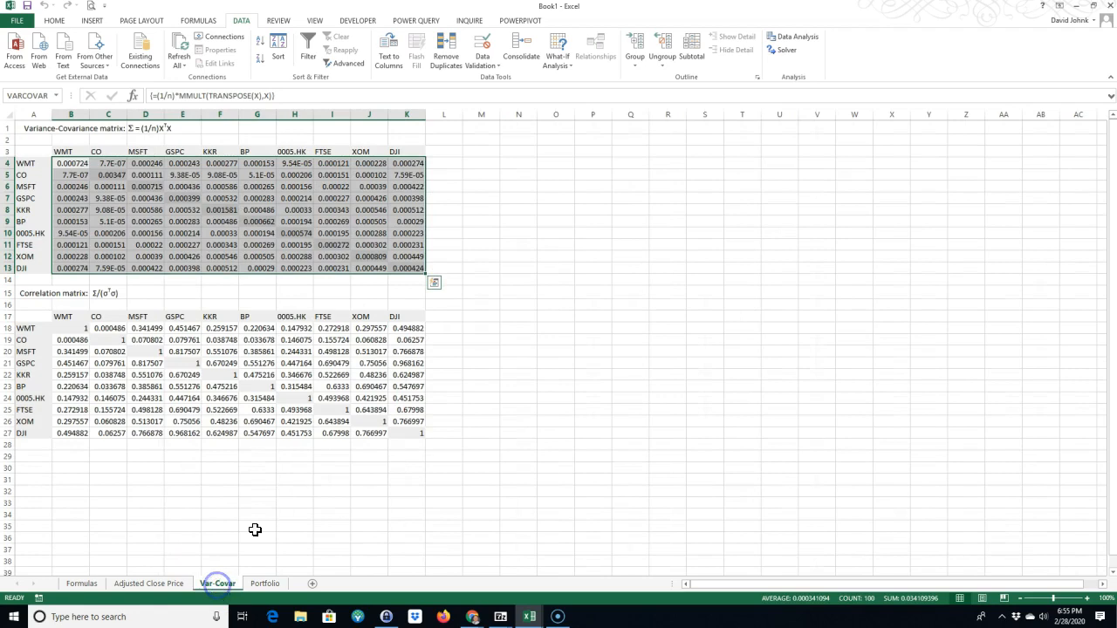
pyautogui.click(167, 583)
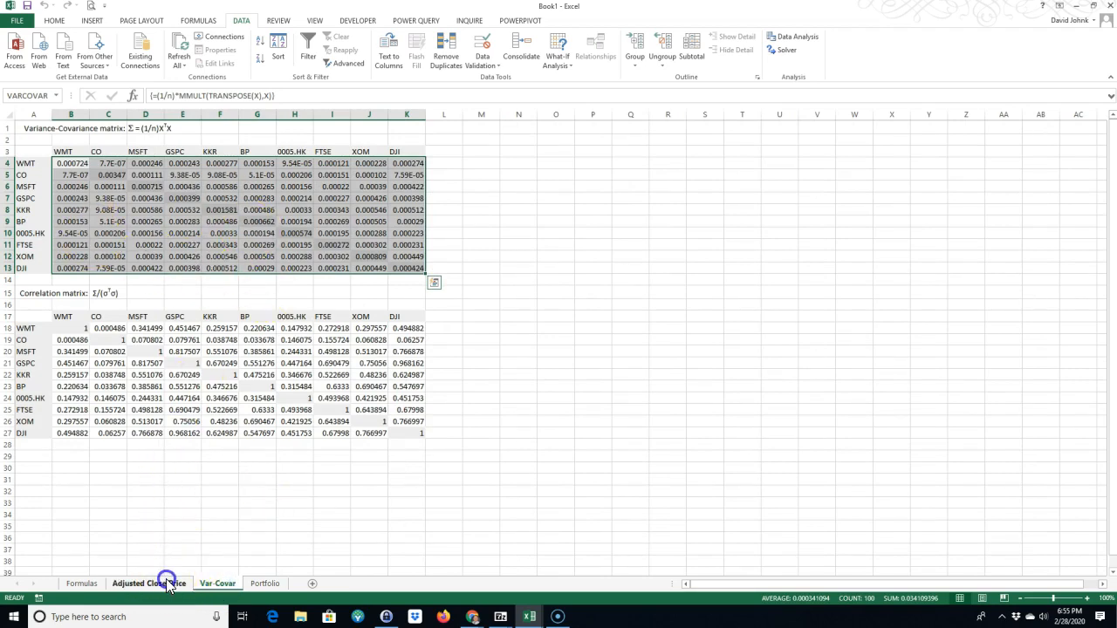
pyautogui.click(75, 583)
pyautogui.click(266, 583)
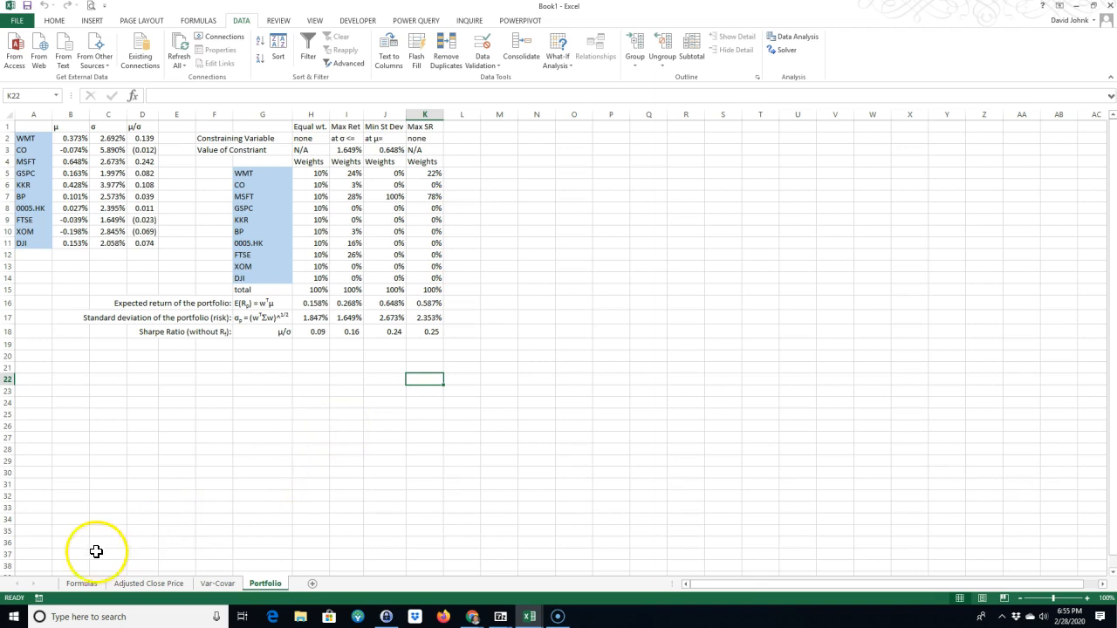
pyautogui.click(81, 583)
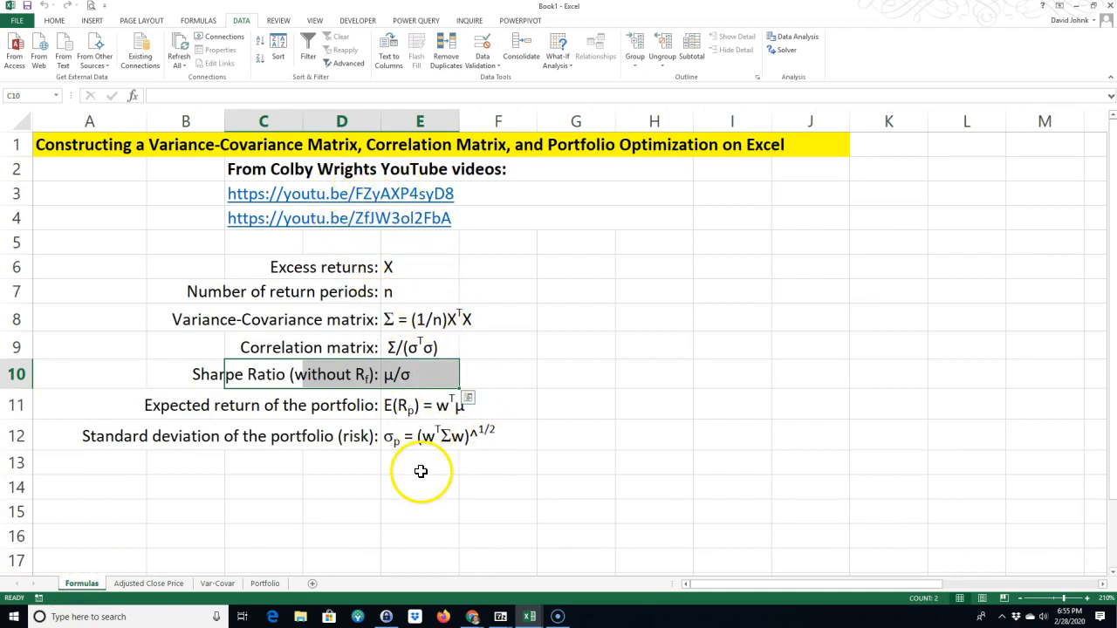
pyautogui.click(266, 583)
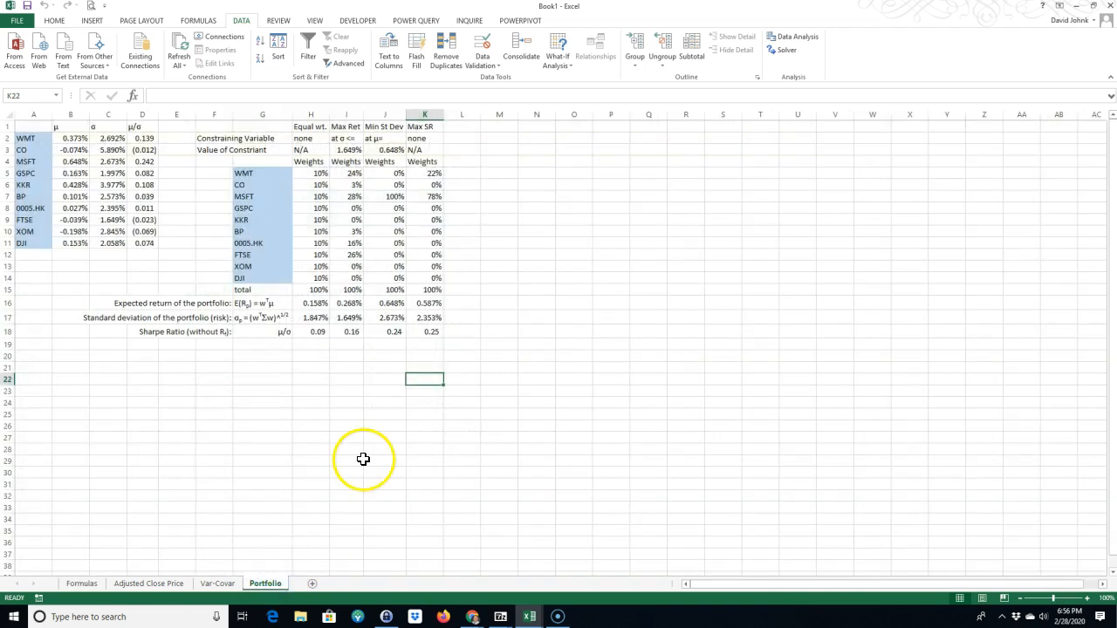